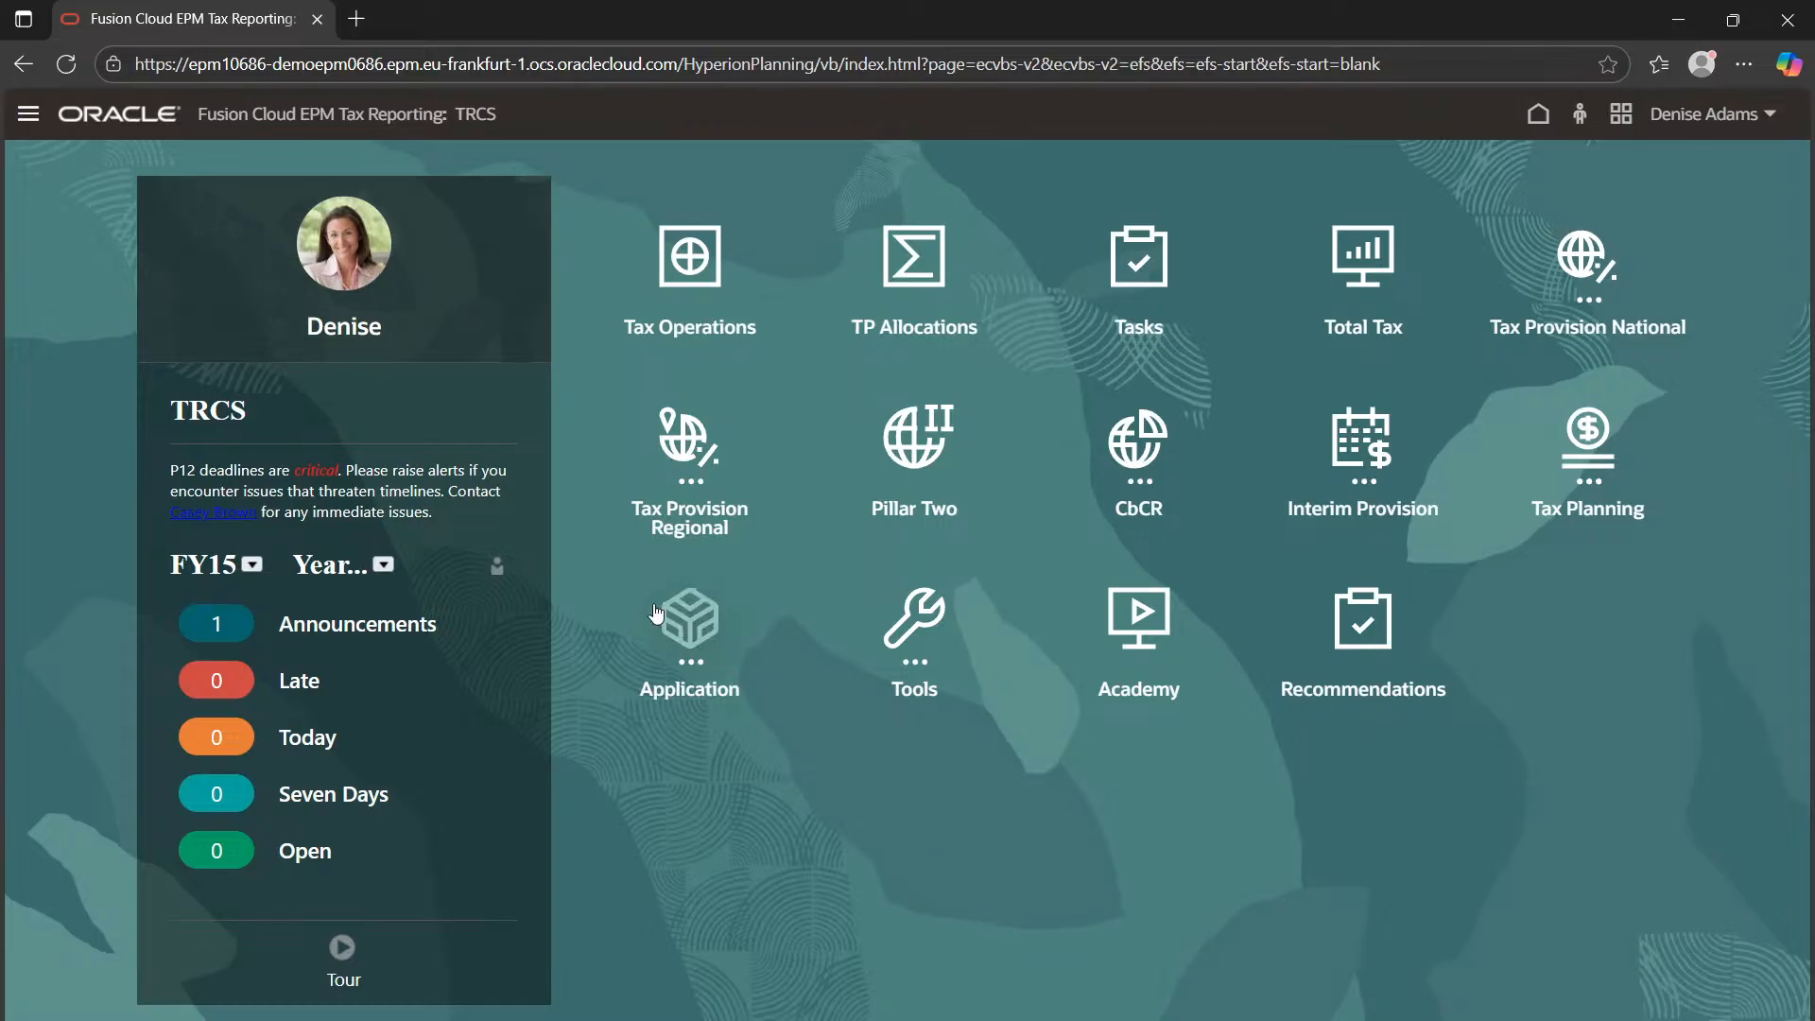
Go to Application > Supplemental Data and review its Dimensions list, including Account and Moodys Rating
{"action": "left_click", "coordinate": [27, 115]}
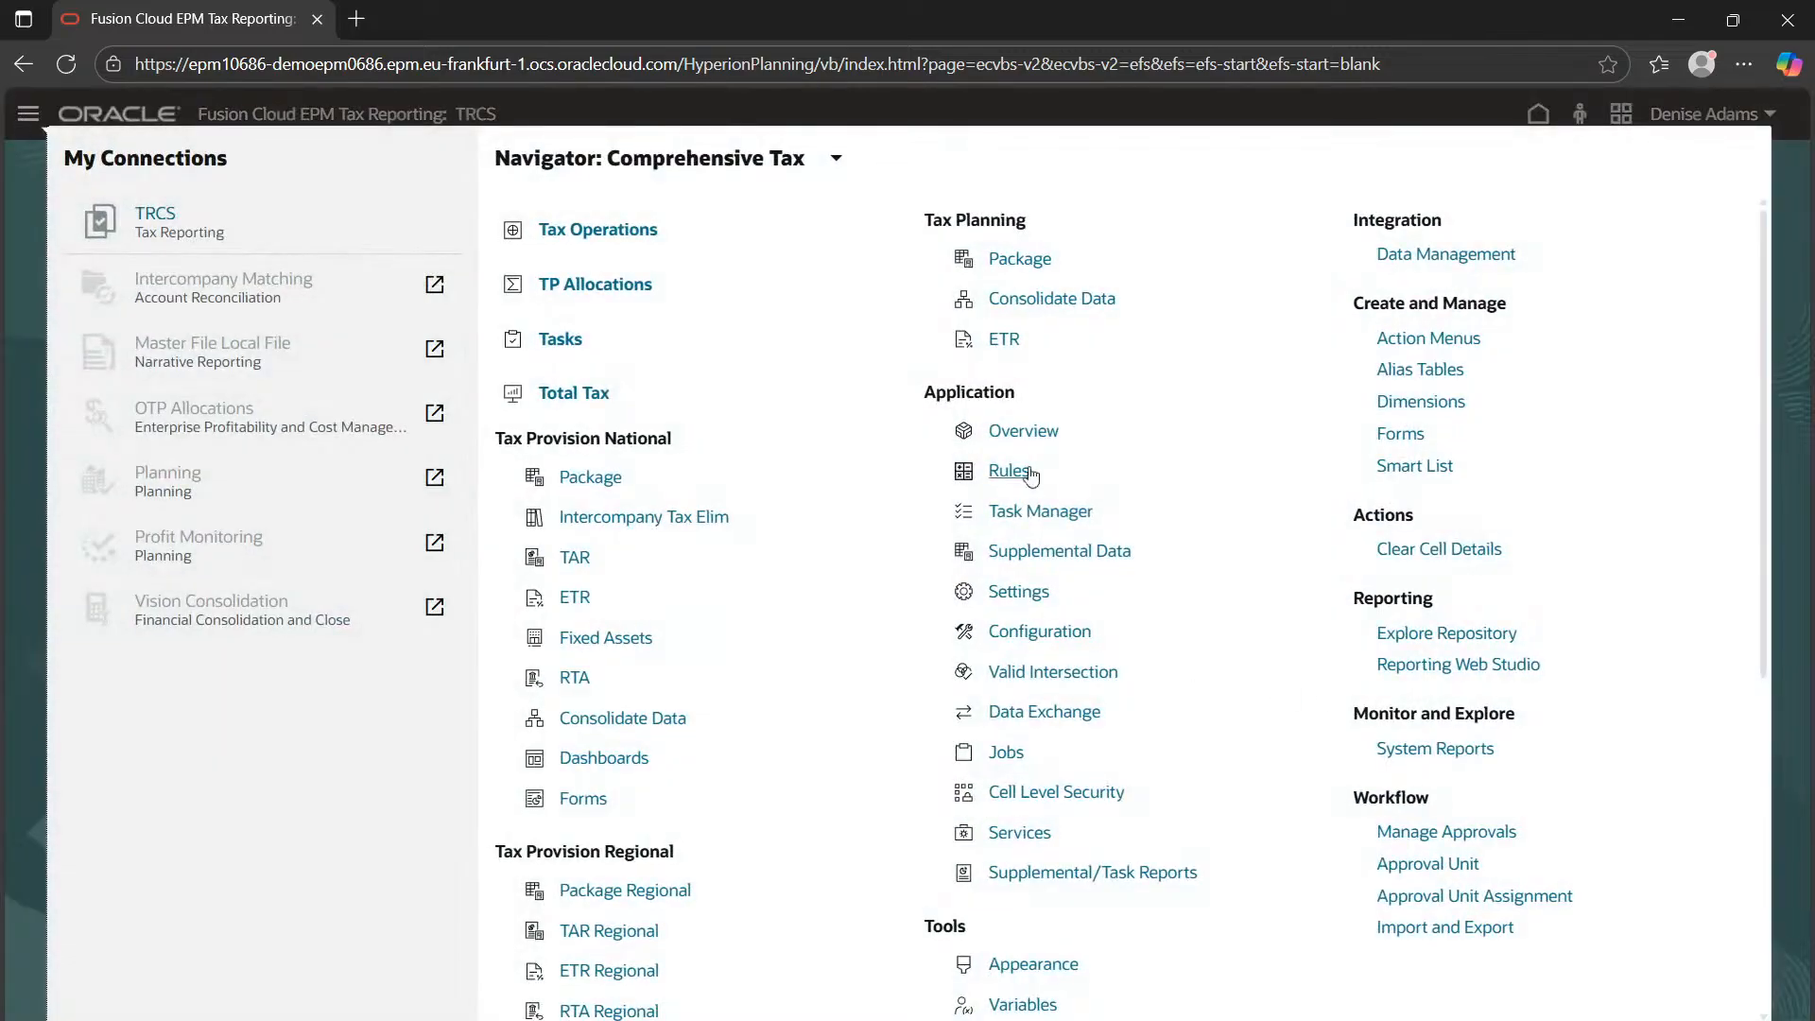
{"action": "left_click", "coordinate": [1040, 558]}
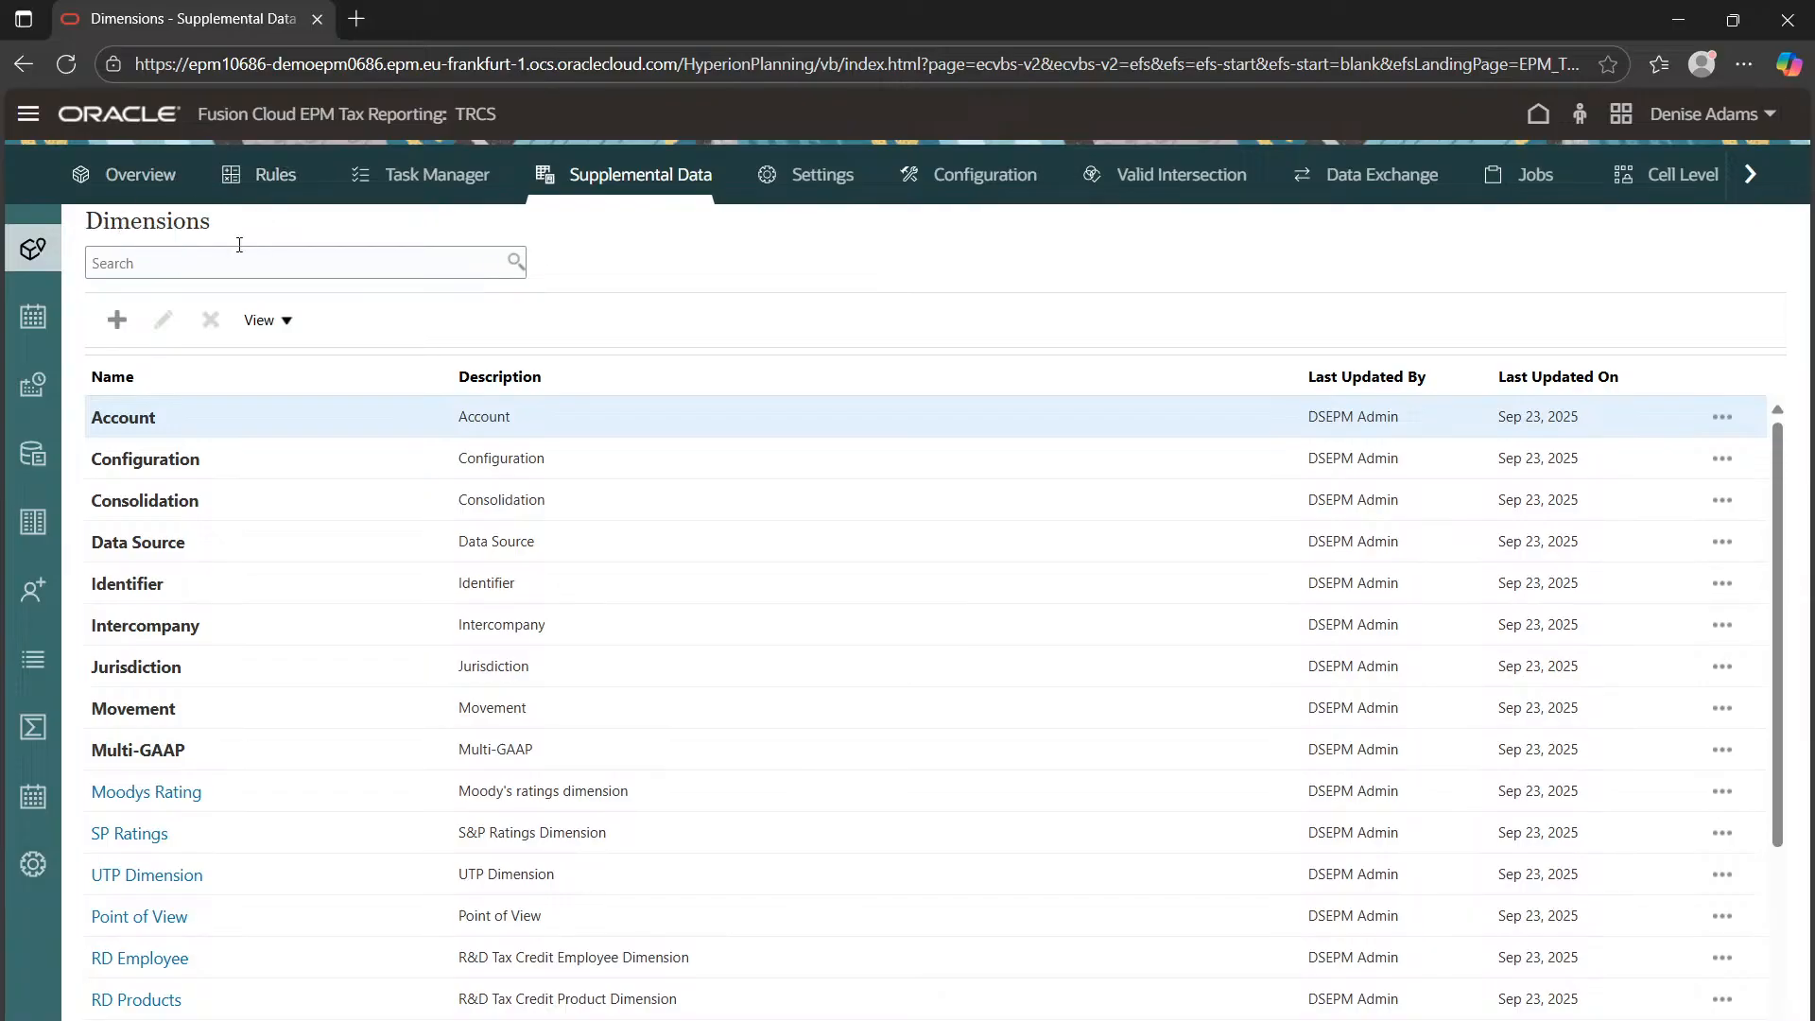
{"action": "scroll", "coordinate": [282, 502], "scroll_direction": "down", "scroll_amount": 3}
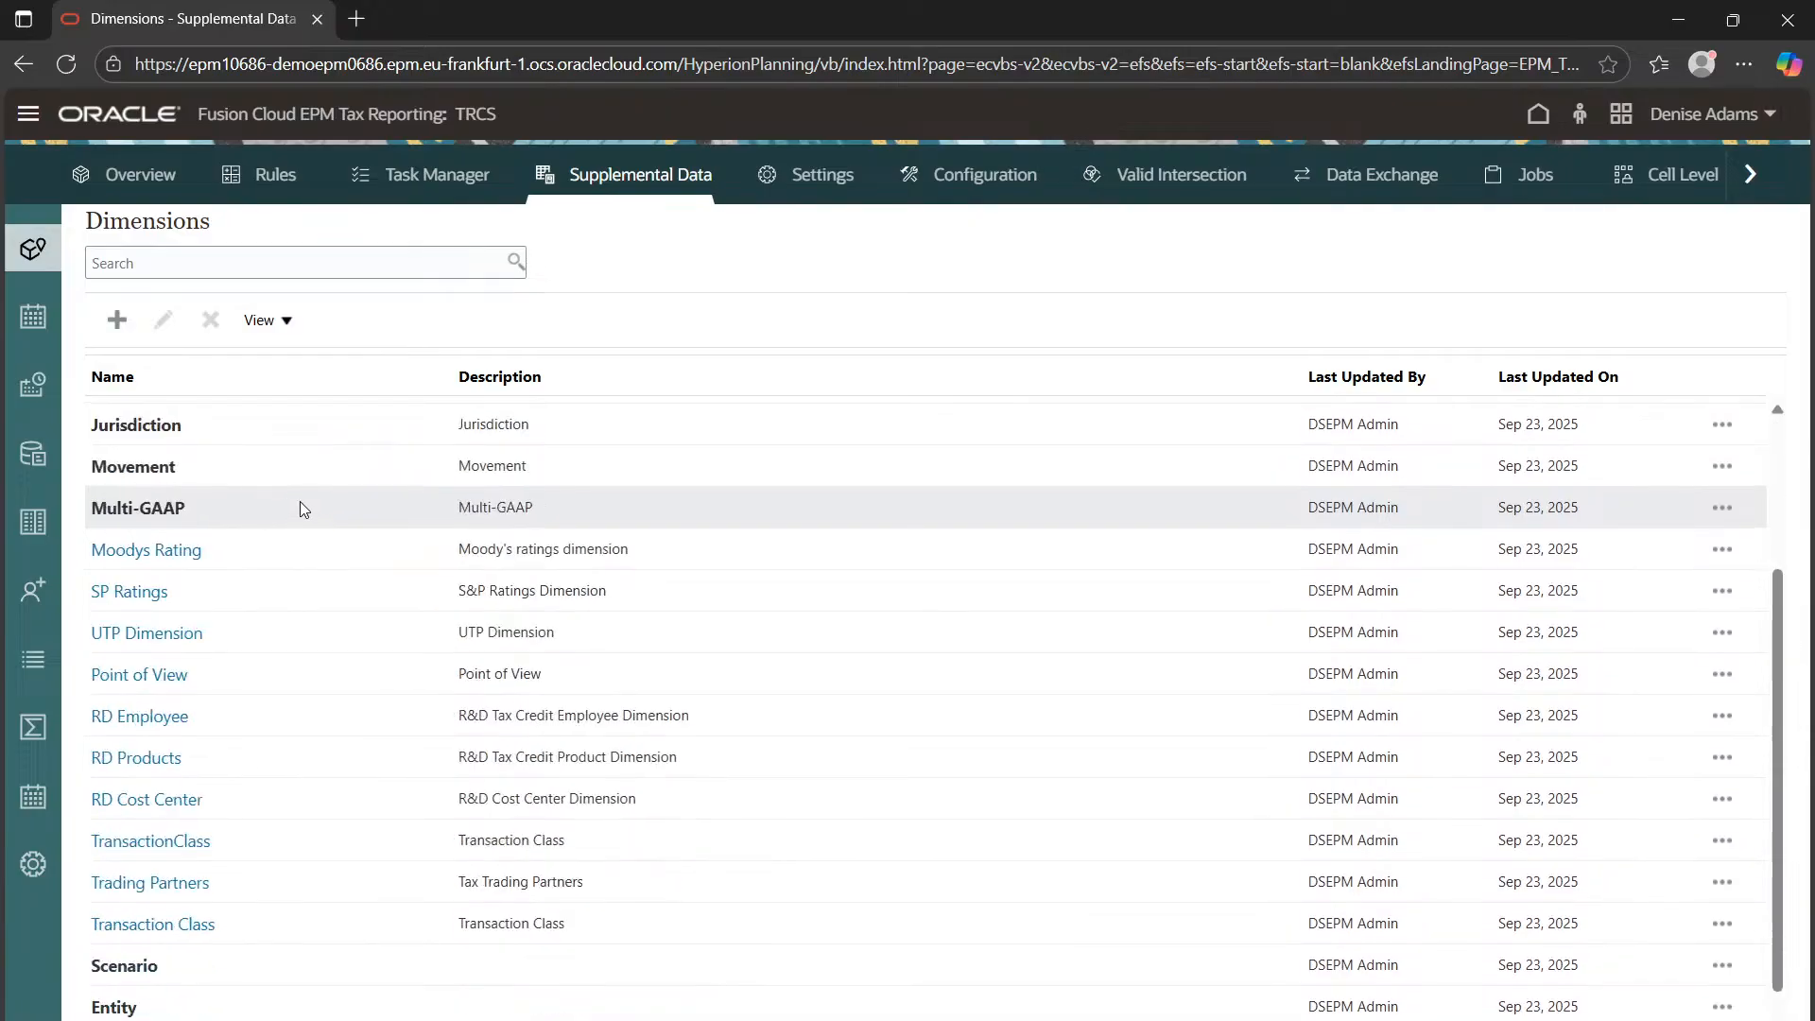
{"action": "scroll", "coordinate": [299, 501], "scroll_direction": "up", "scroll_amount": 3}
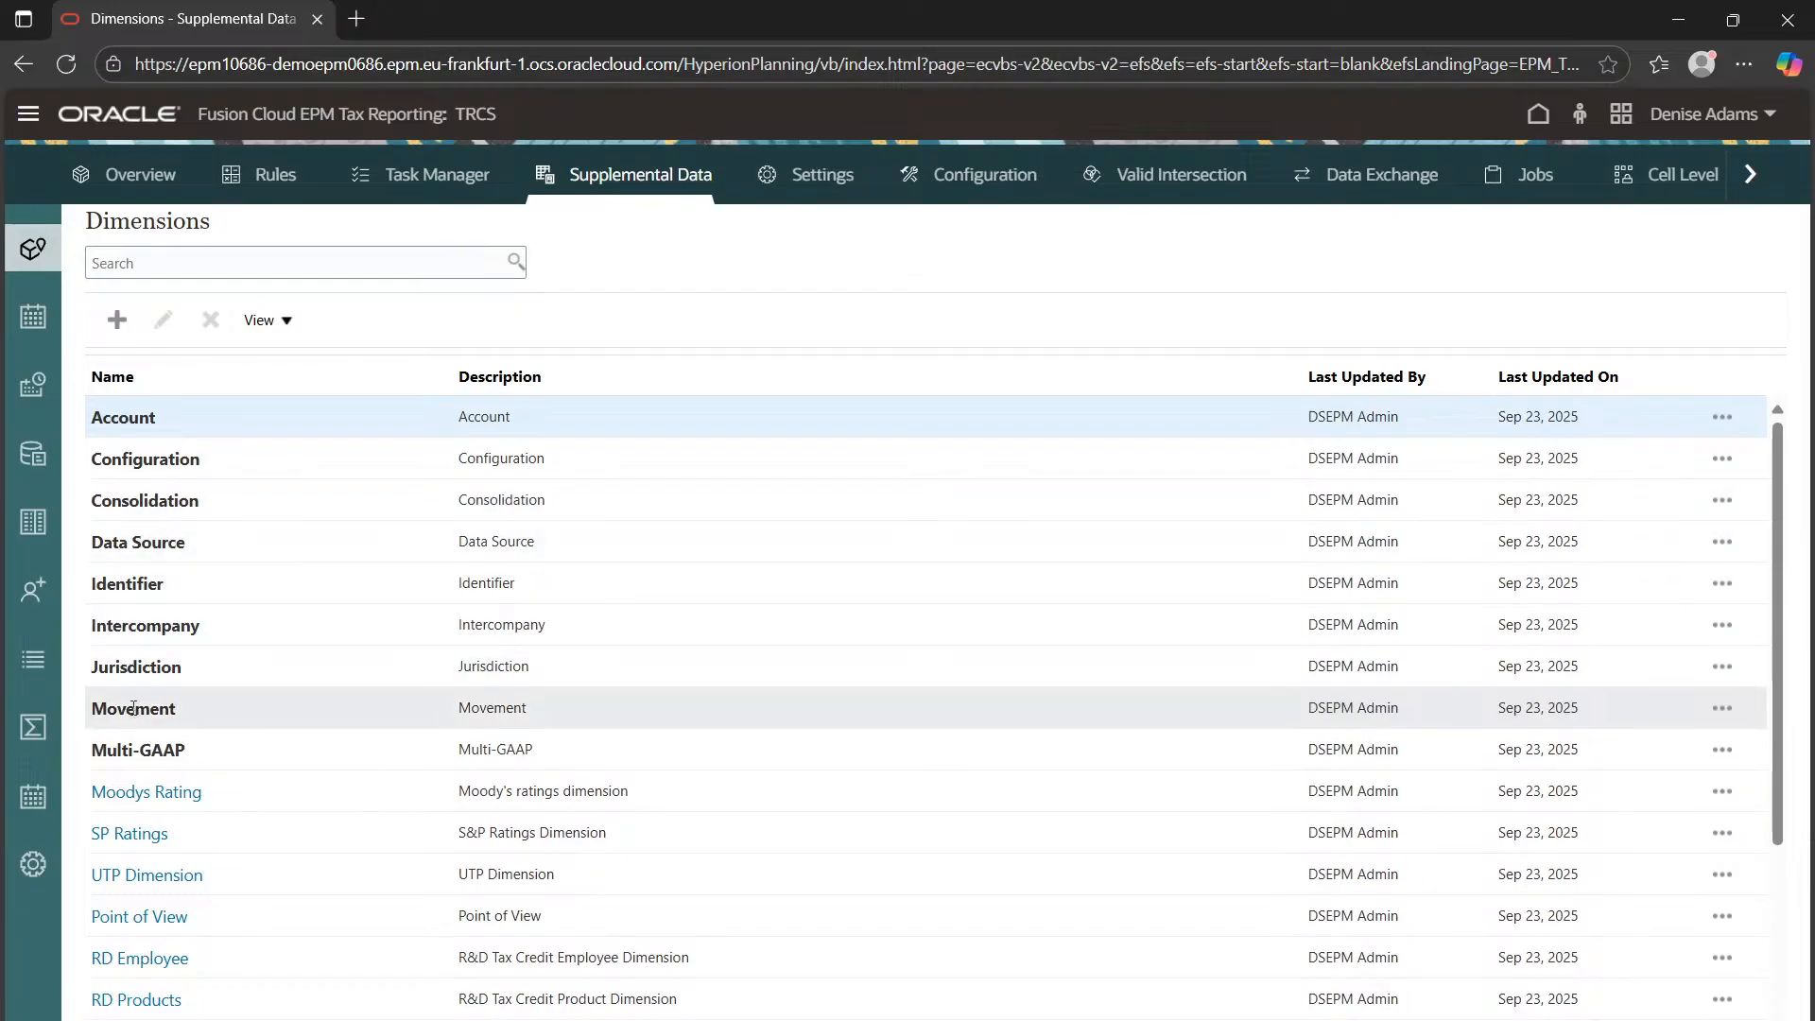
{"action": "left_click", "coordinate": [119, 322]}
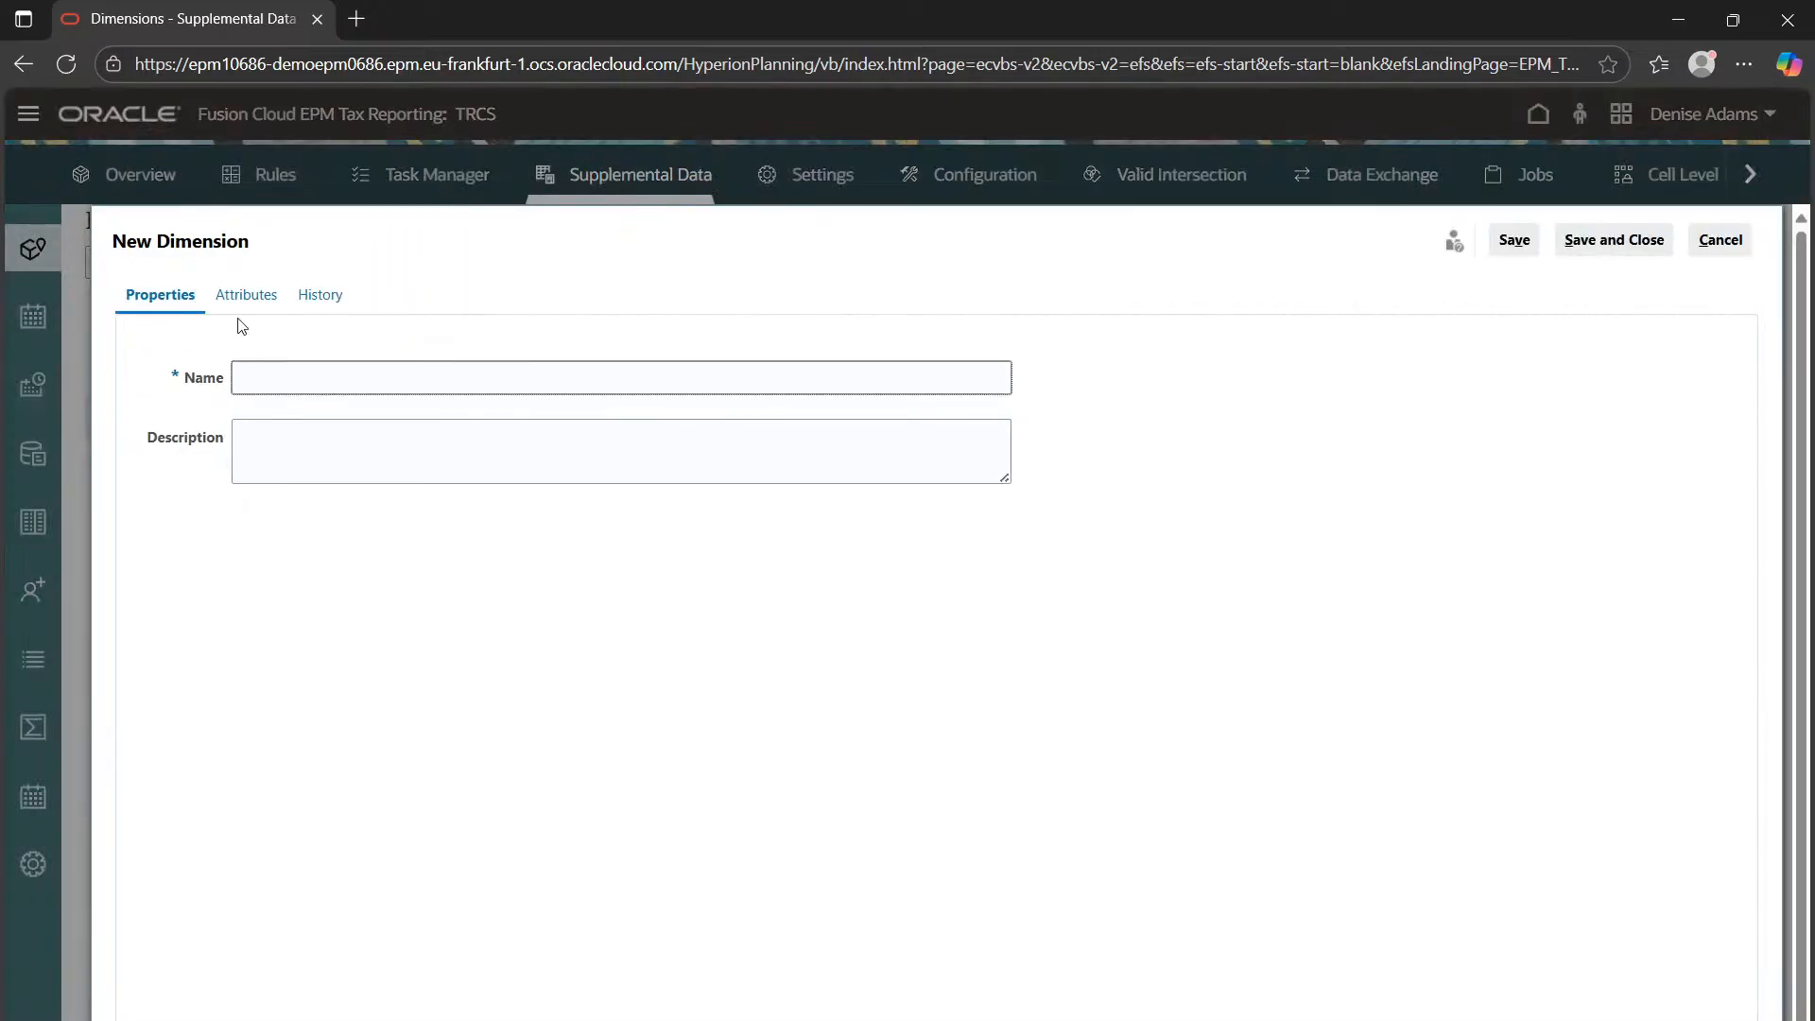
{"action": "double_click", "coordinate": [257, 305]}
{"action": "left_click", "coordinate": [259, 306]}
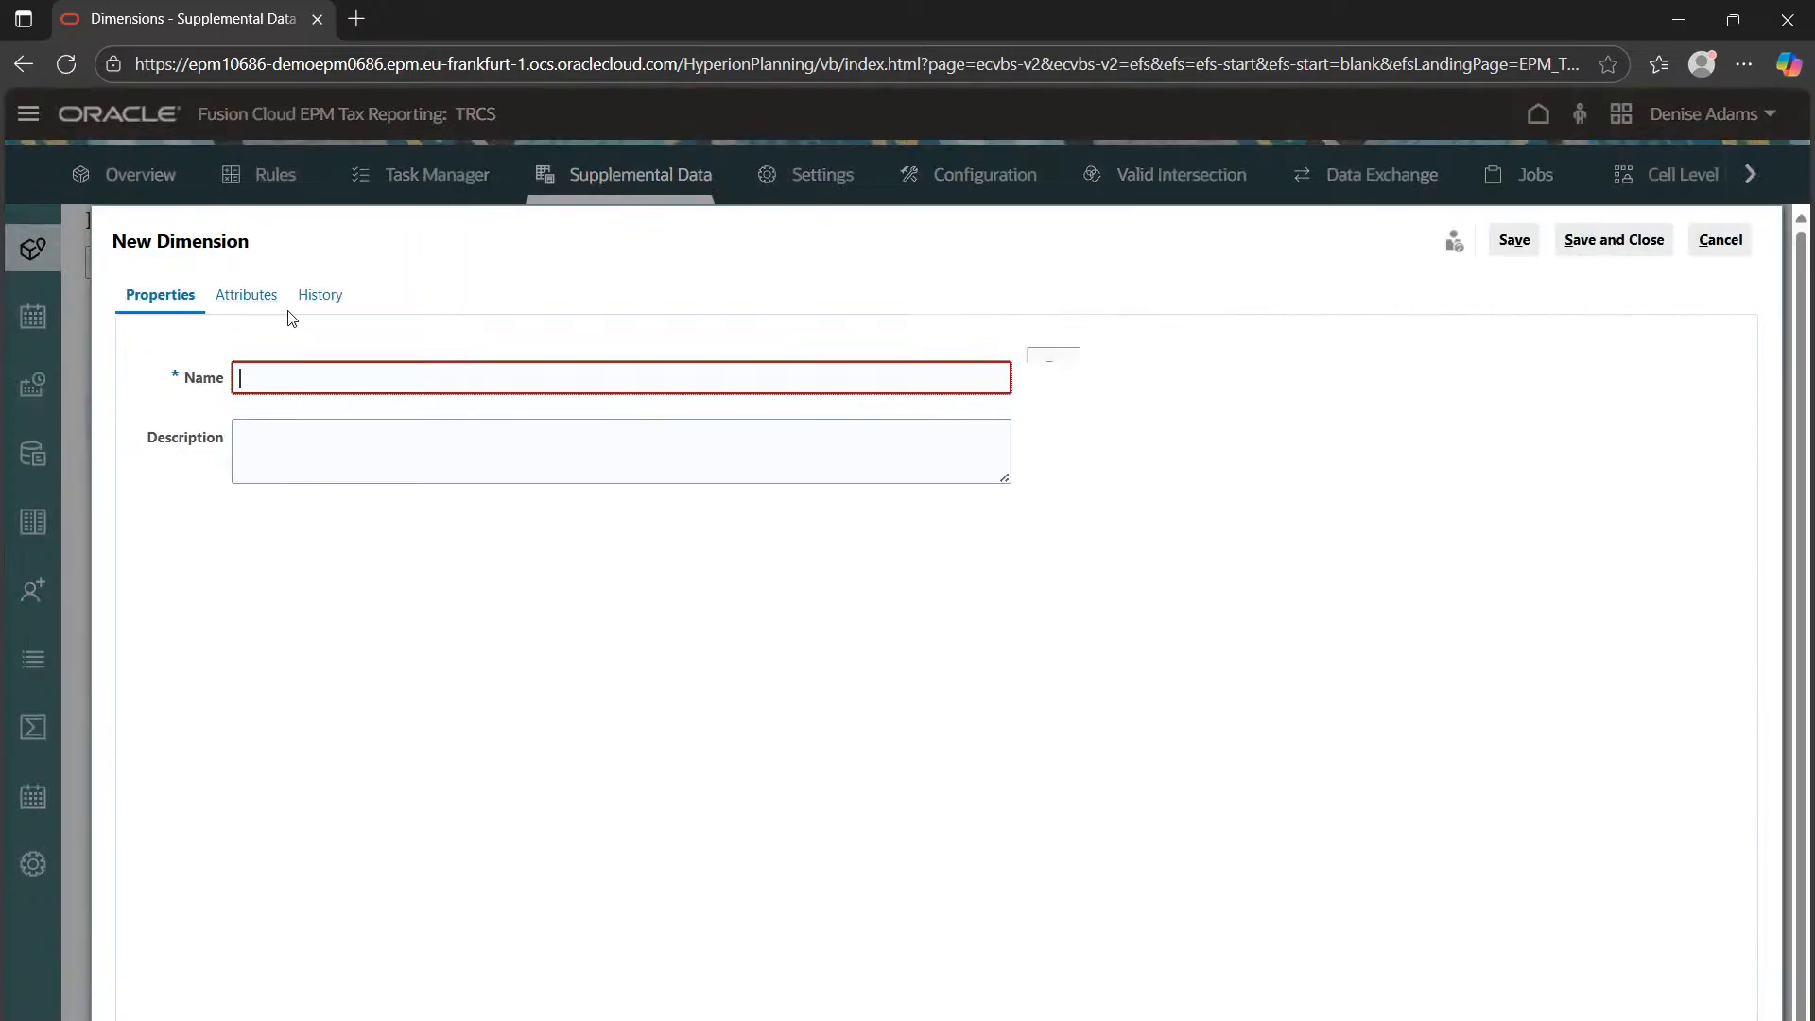
{"action": "left_click", "coordinate": [1720, 248]}
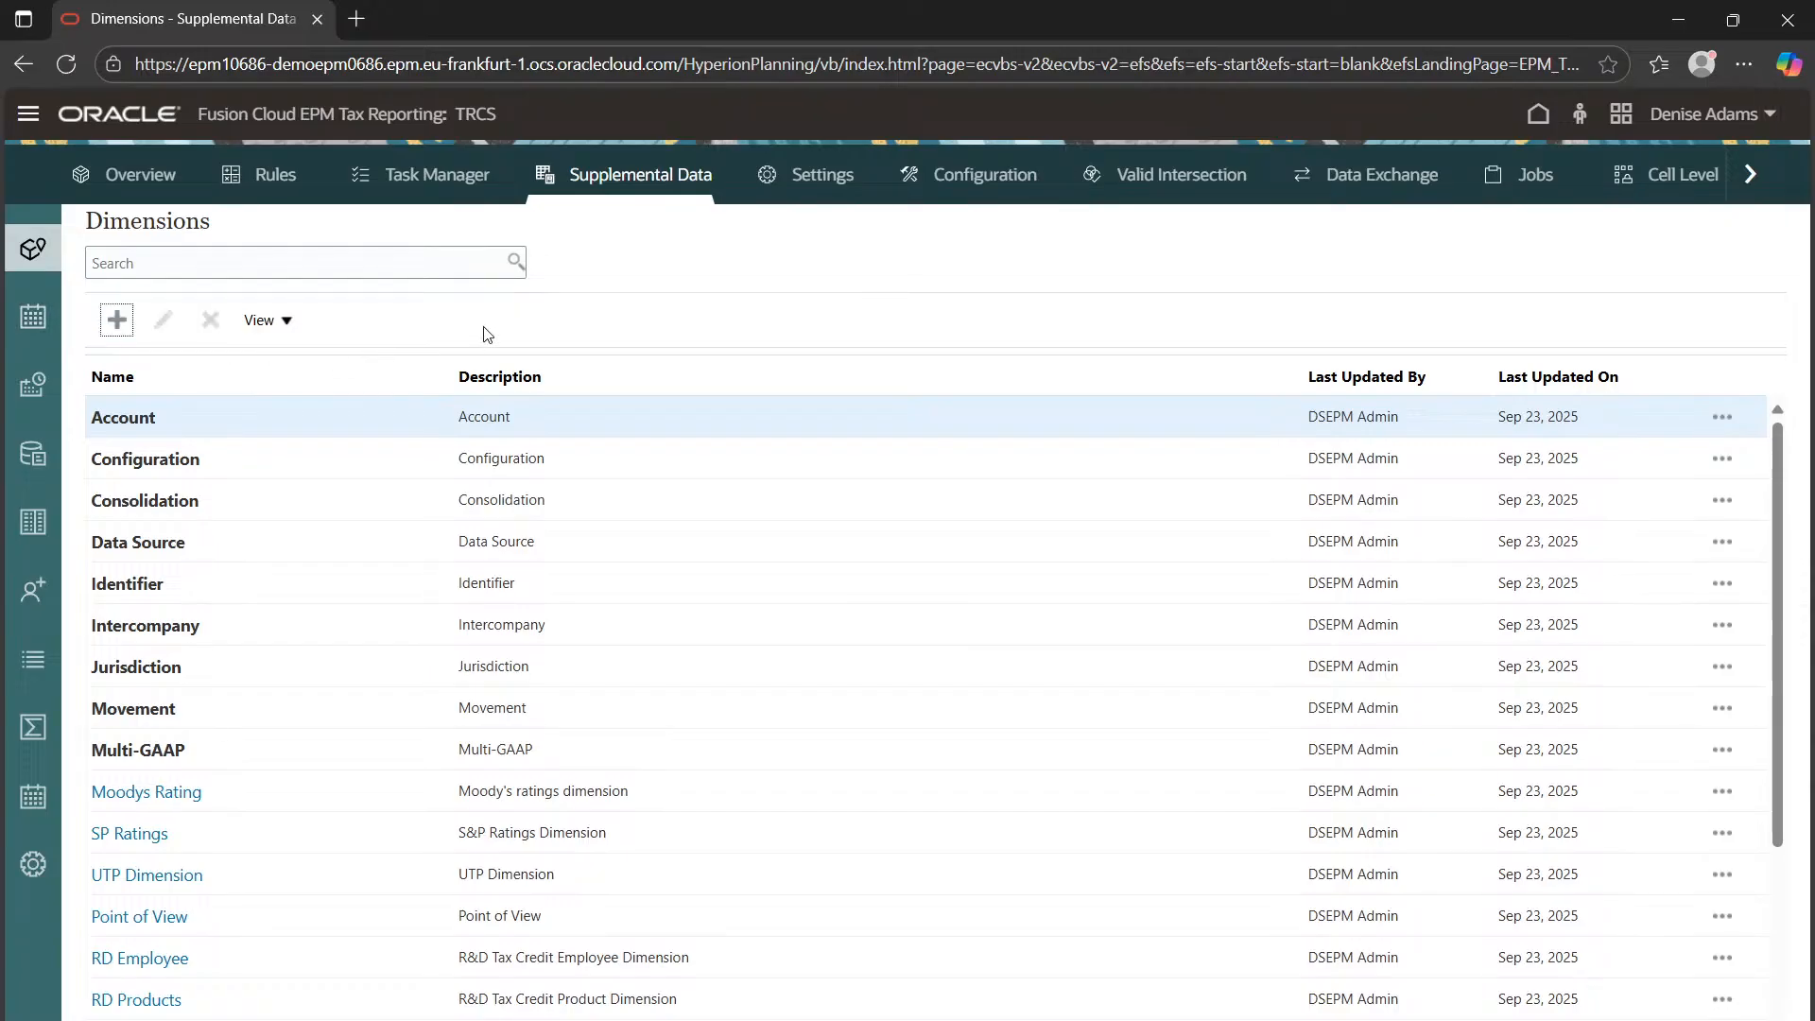
Inspect the Default interval's Years, Period, Scenario and Entity dimensions, then close it without saving
{"action": "left_click", "coordinate": [59, 323]}
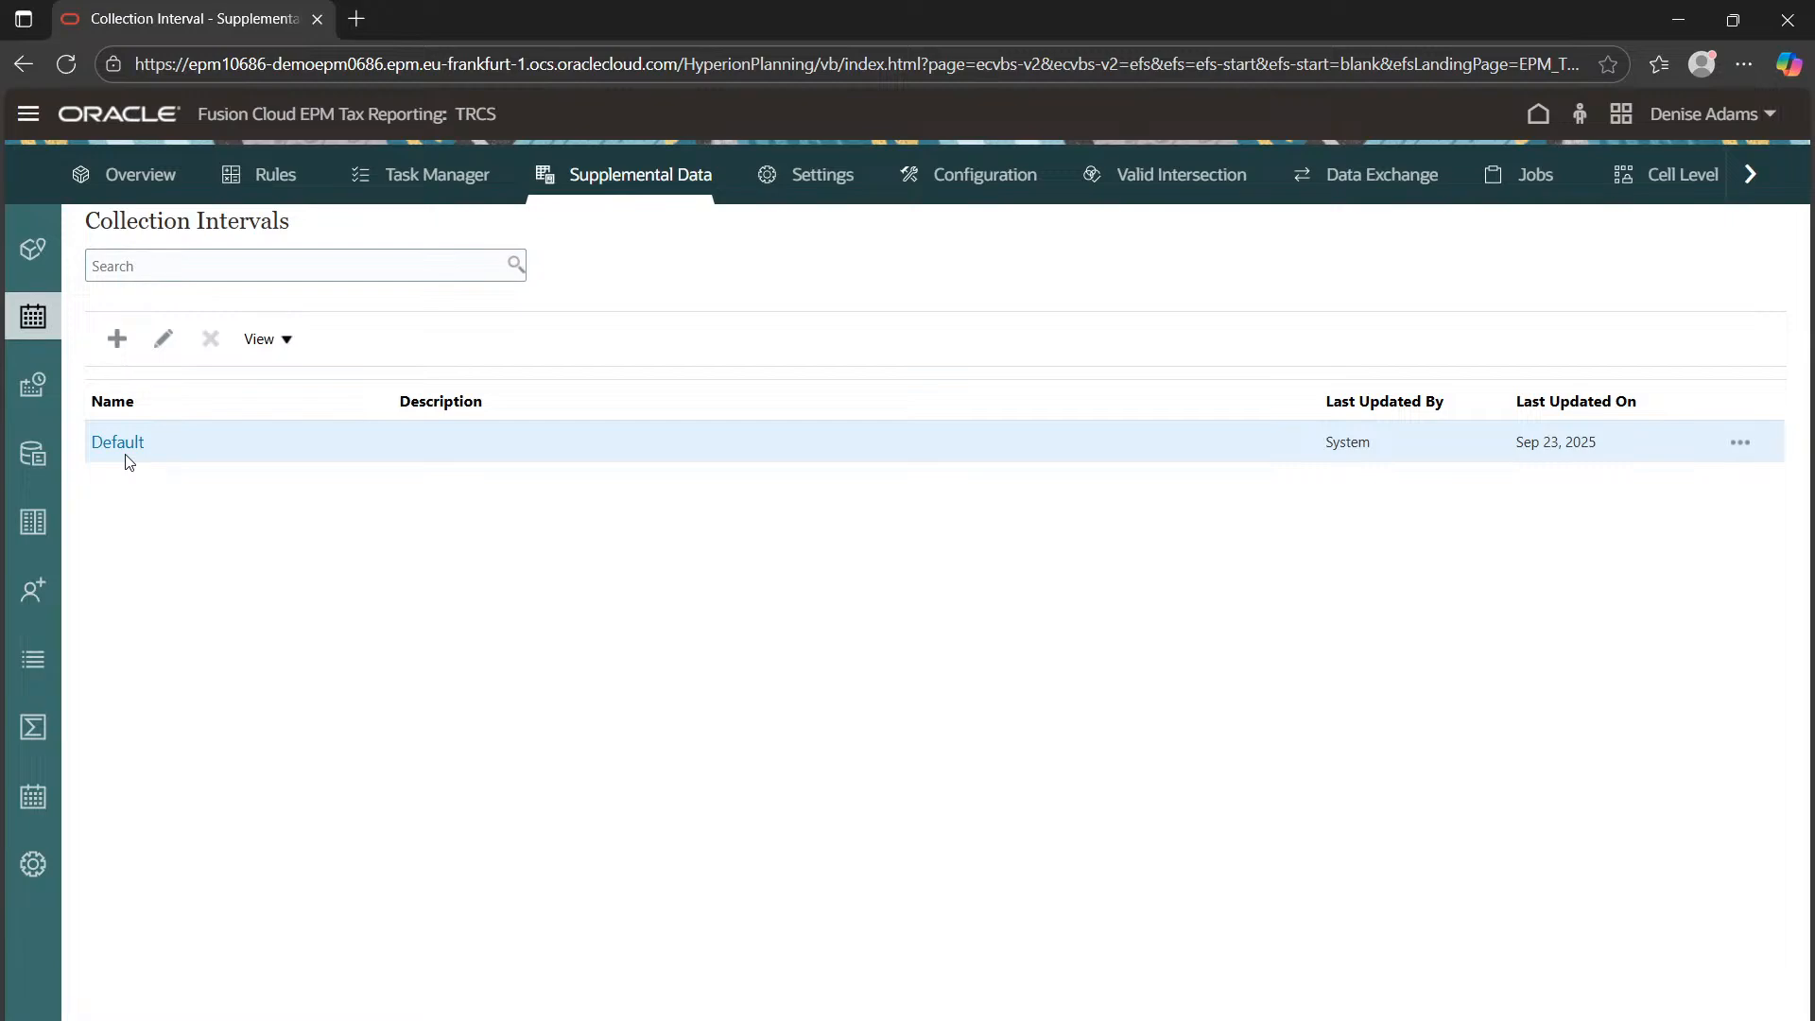
{"action": "left_click", "coordinate": [108, 455]}
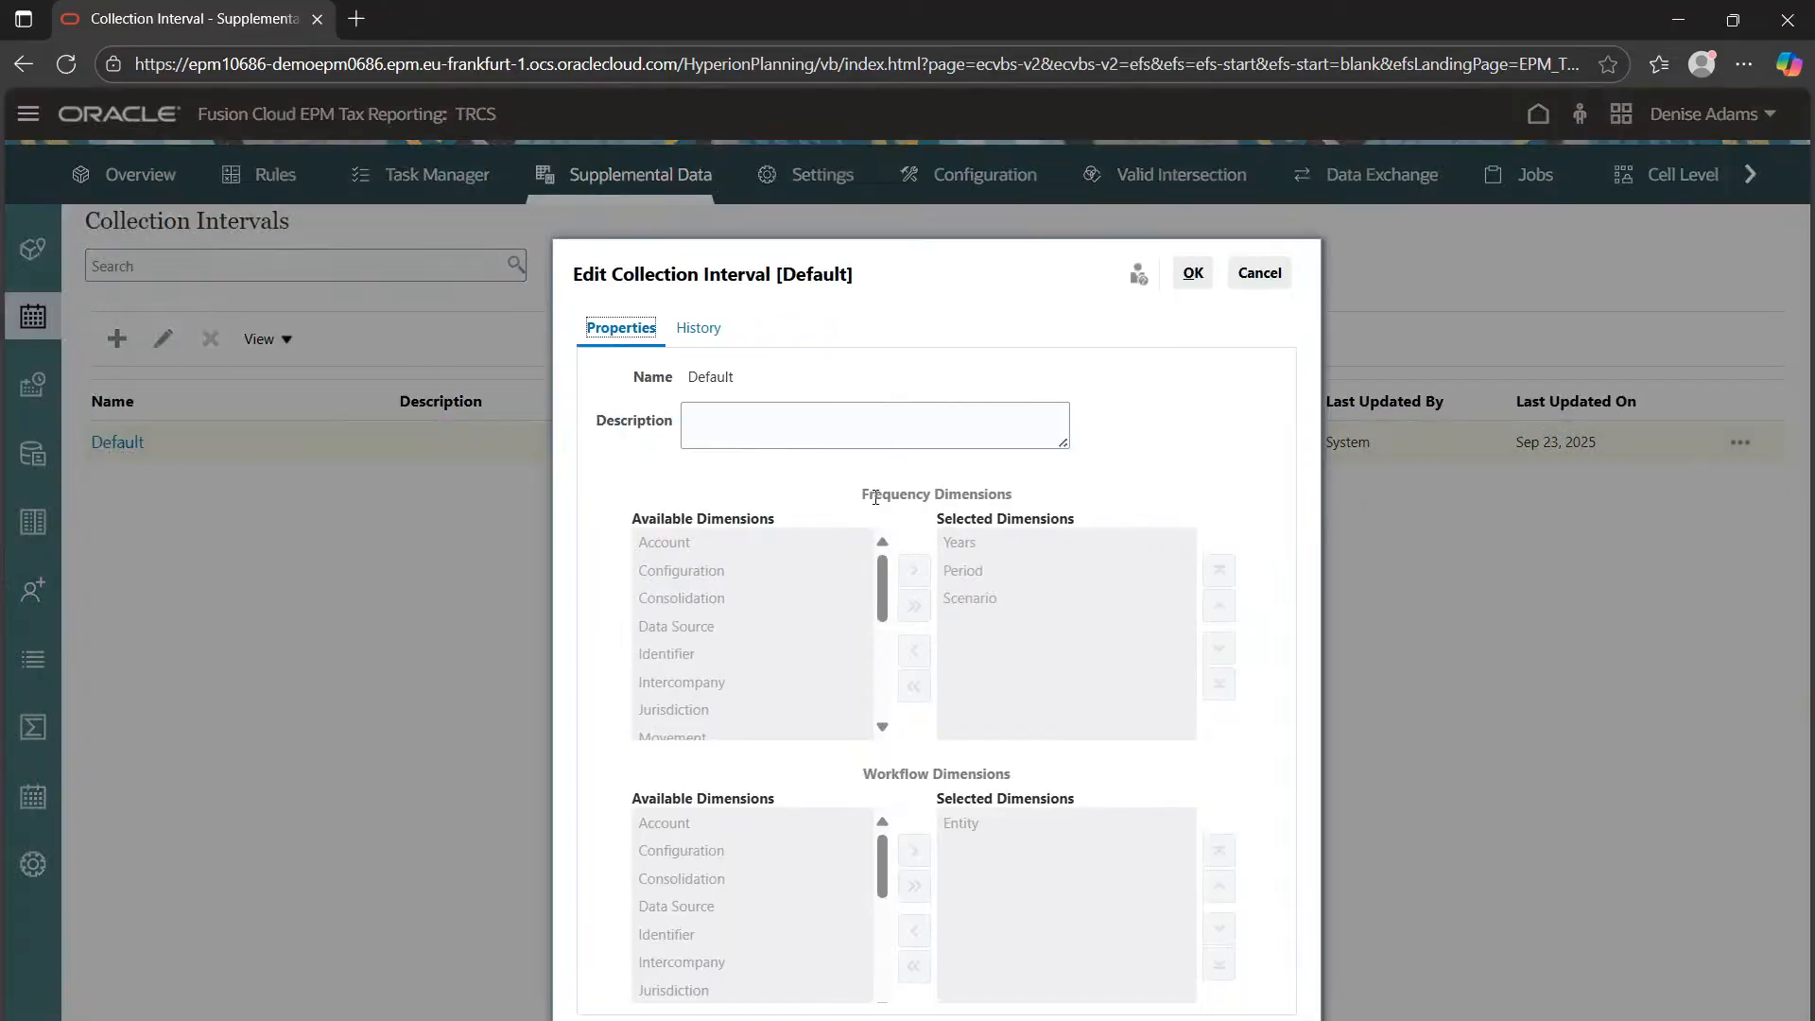
{"action": "left_click_drag", "start_coordinate": [872, 496], "coordinate": [1005, 507]}
{"action": "left_click_drag", "start_coordinate": [1015, 776], "coordinate": [972, 777]}
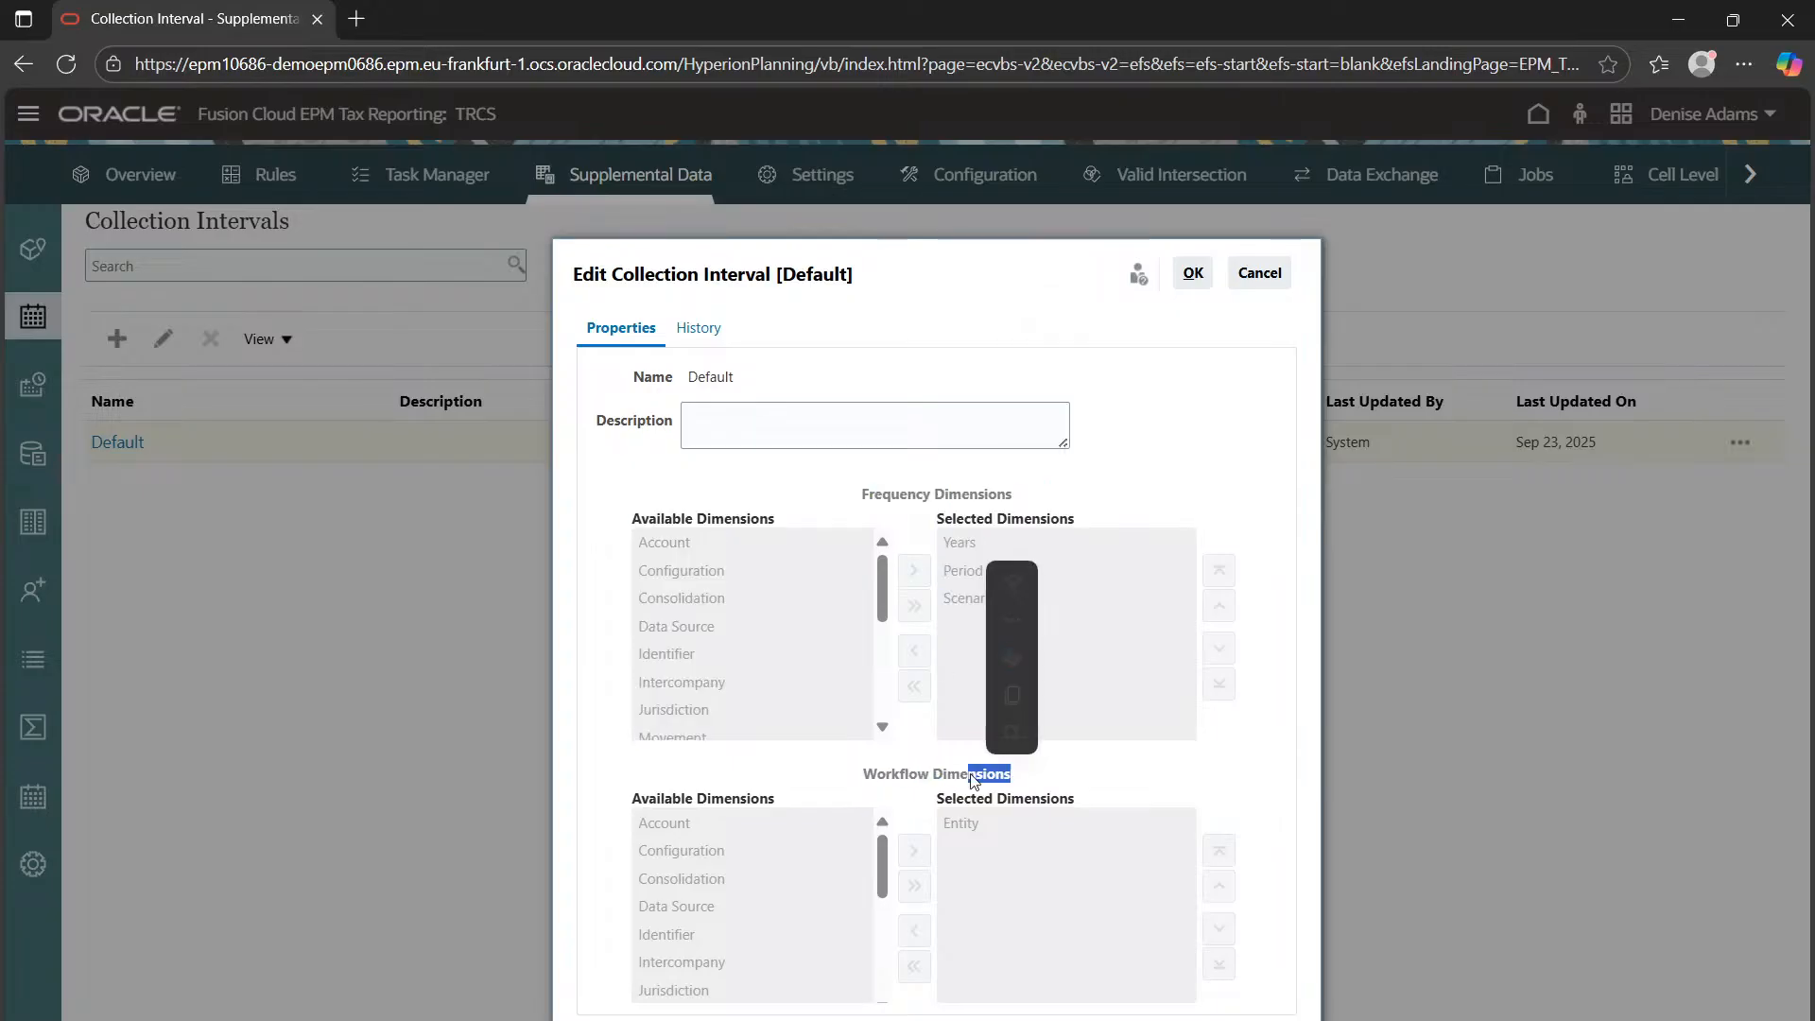
{"action": "left_click", "coordinate": [972, 777]}
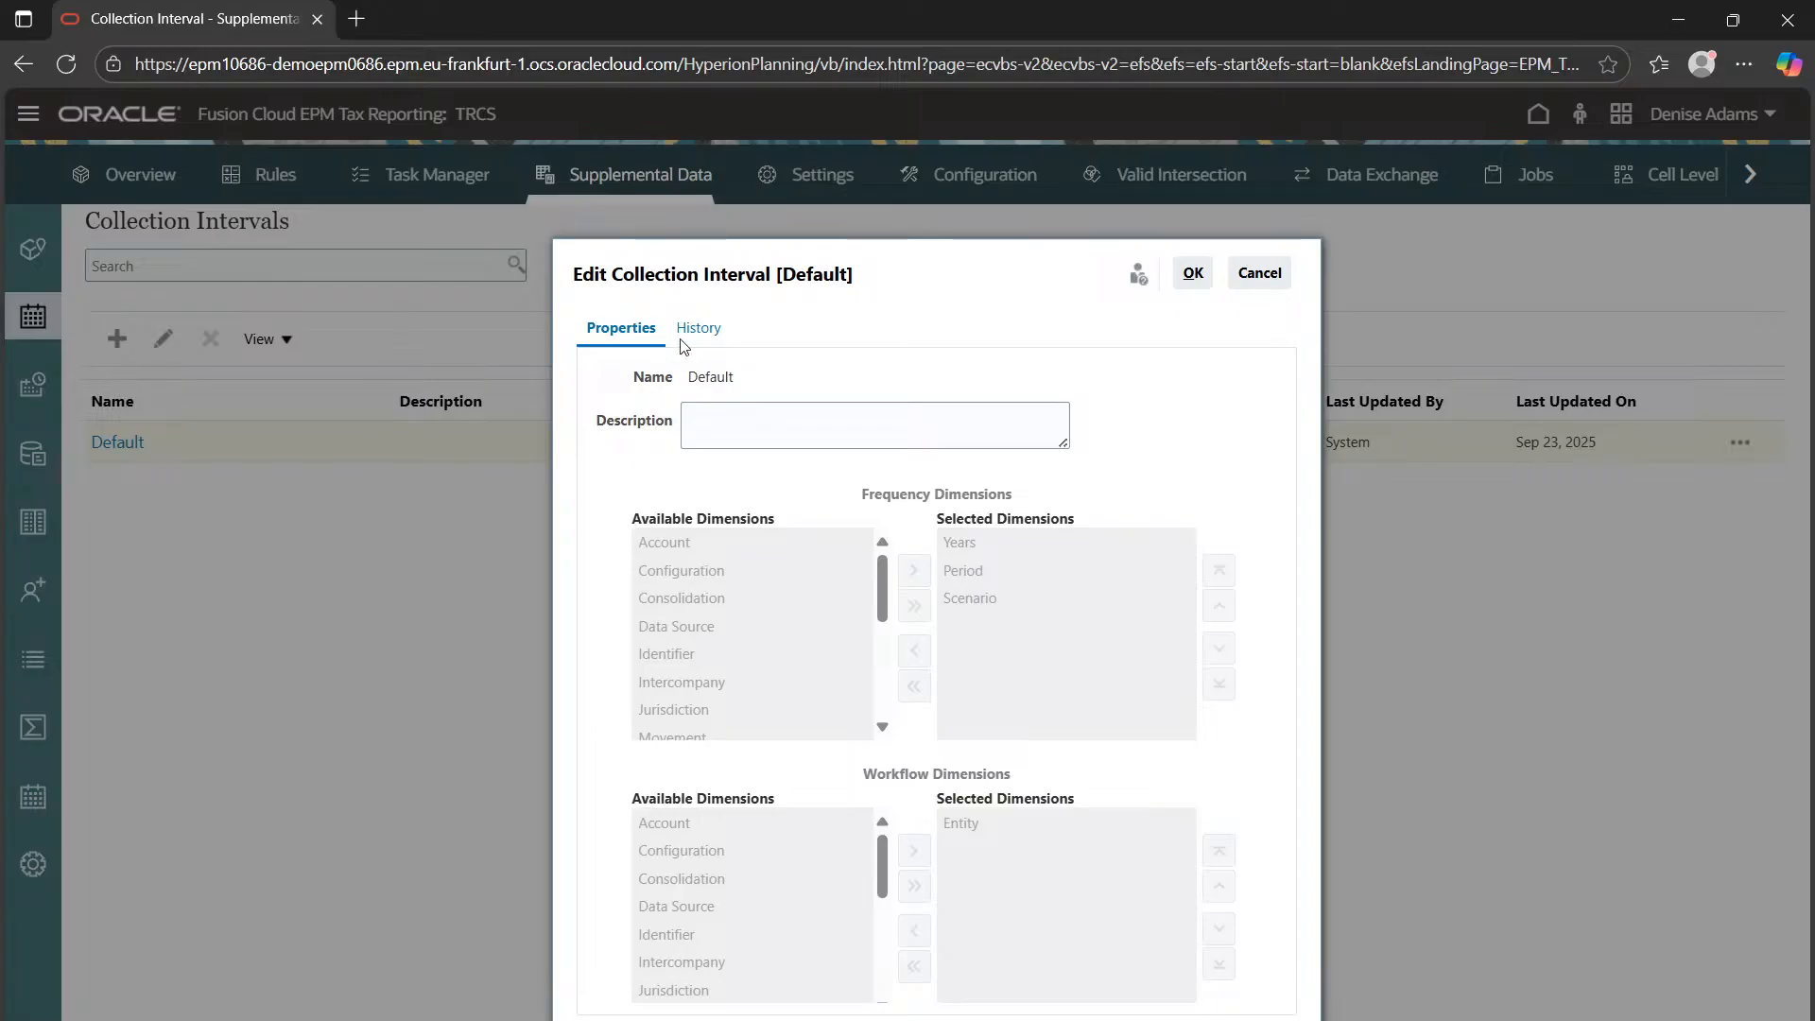
{"action": "left_click", "coordinate": [1260, 280]}
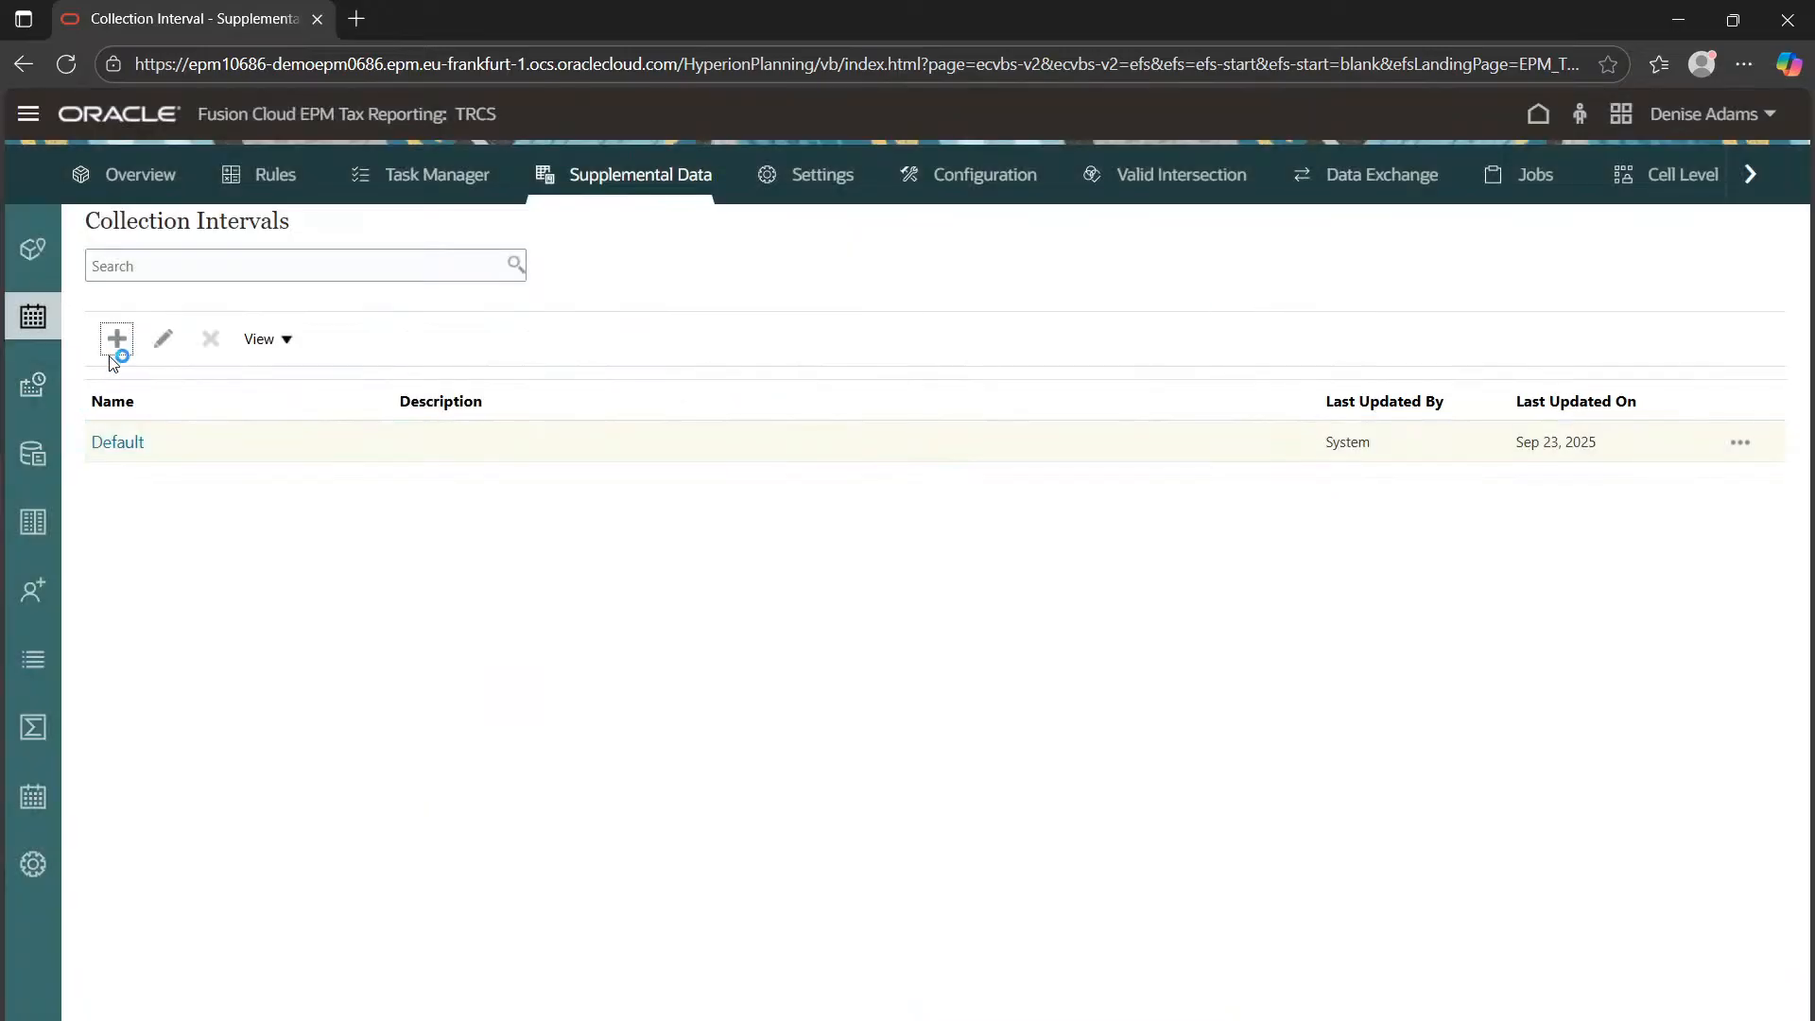
{"action": "left_click", "coordinate": [114, 348]}
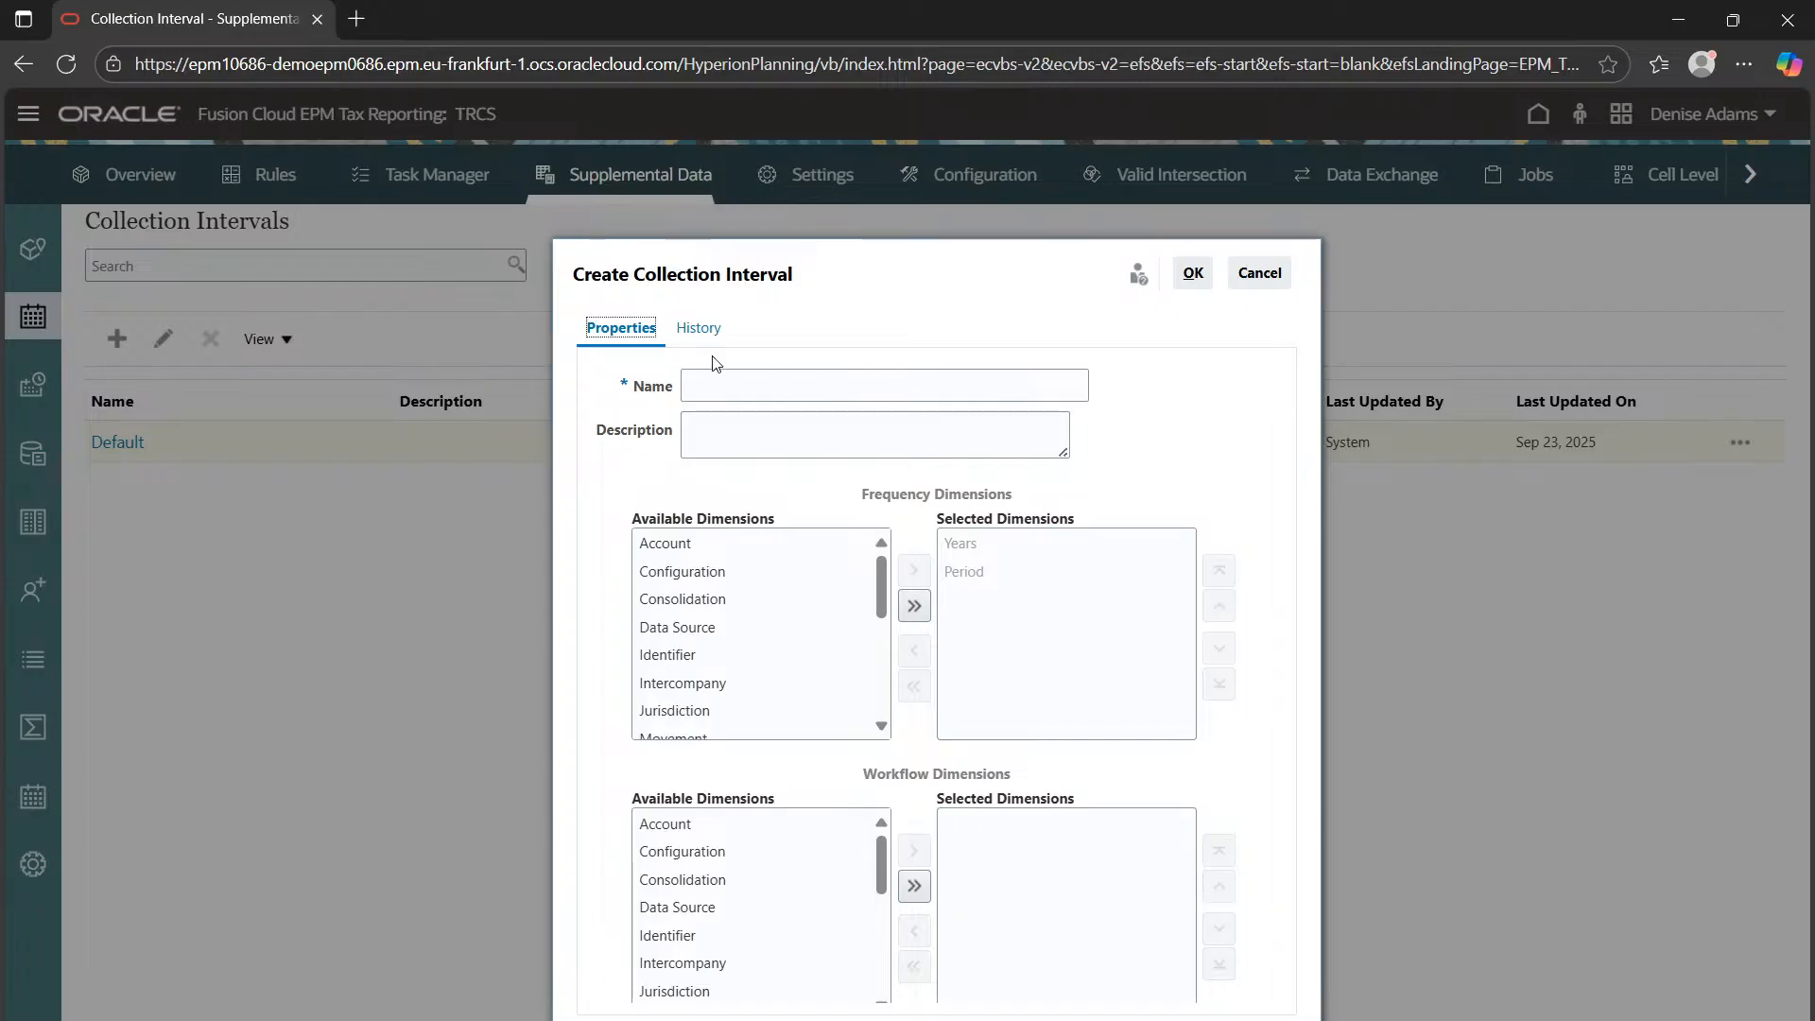
{"action": "left_click", "coordinate": [768, 392]}
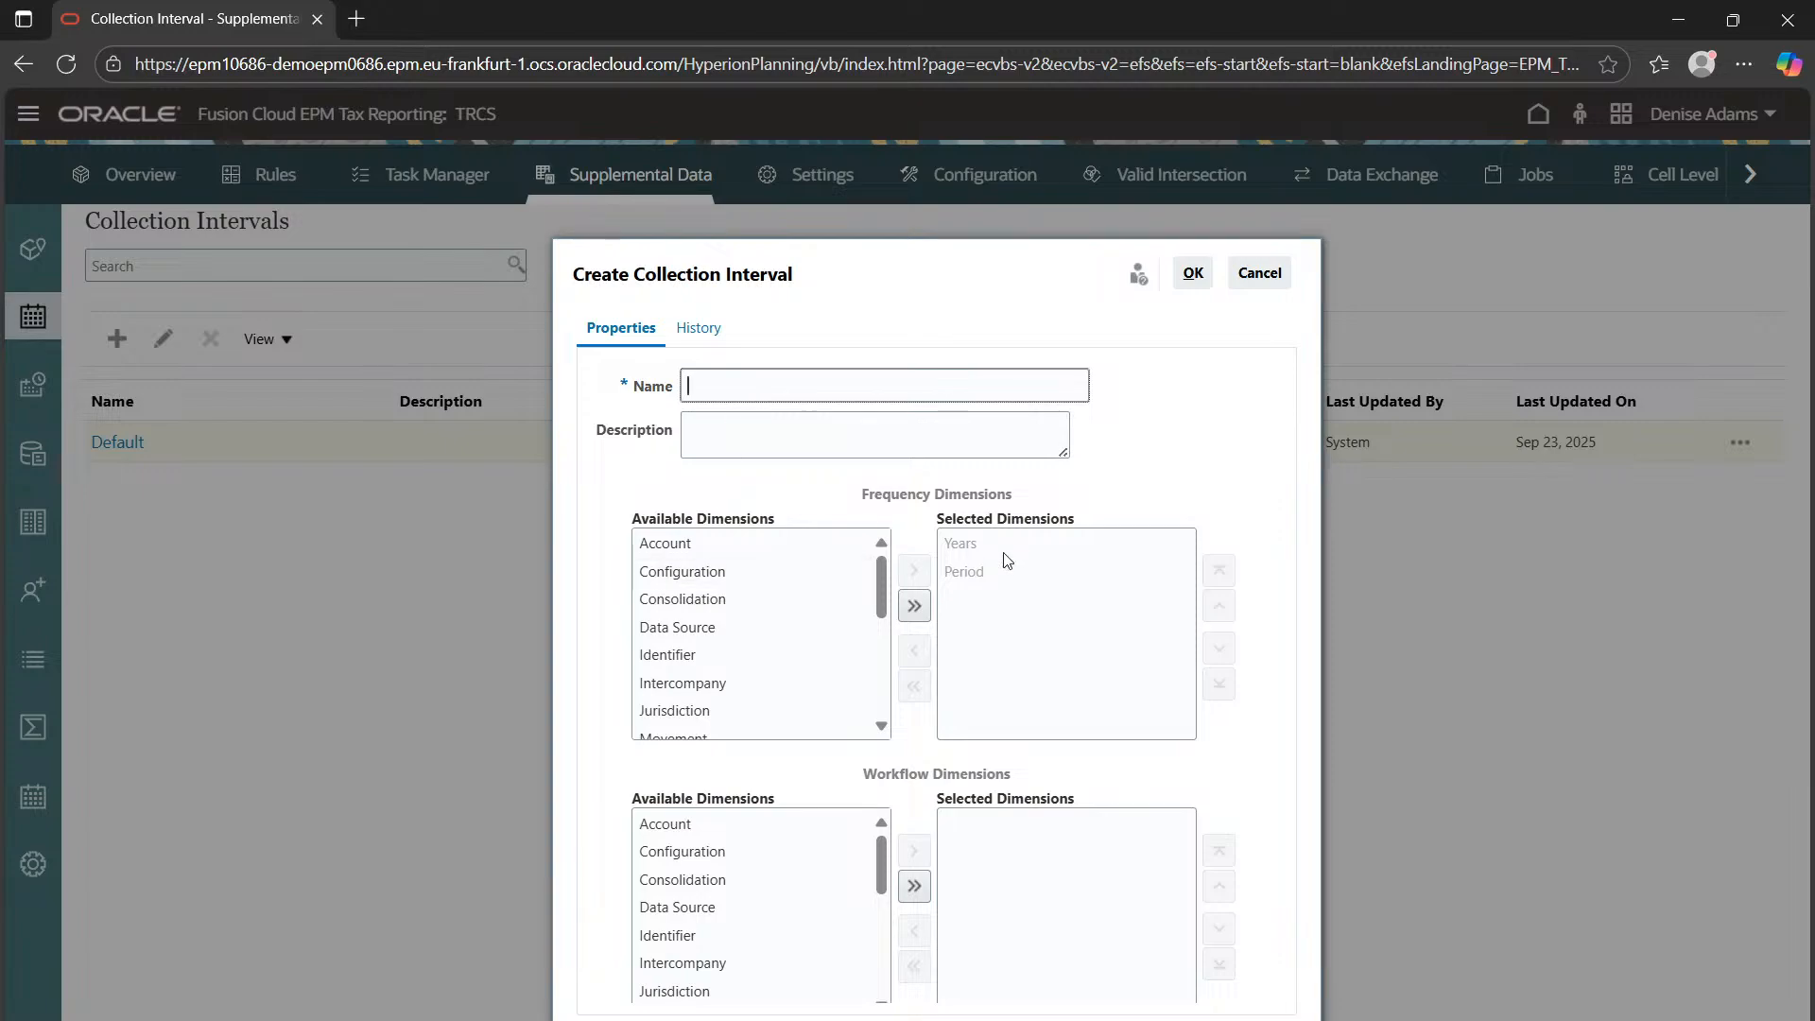
{"action": "left_click", "coordinate": [679, 545]}
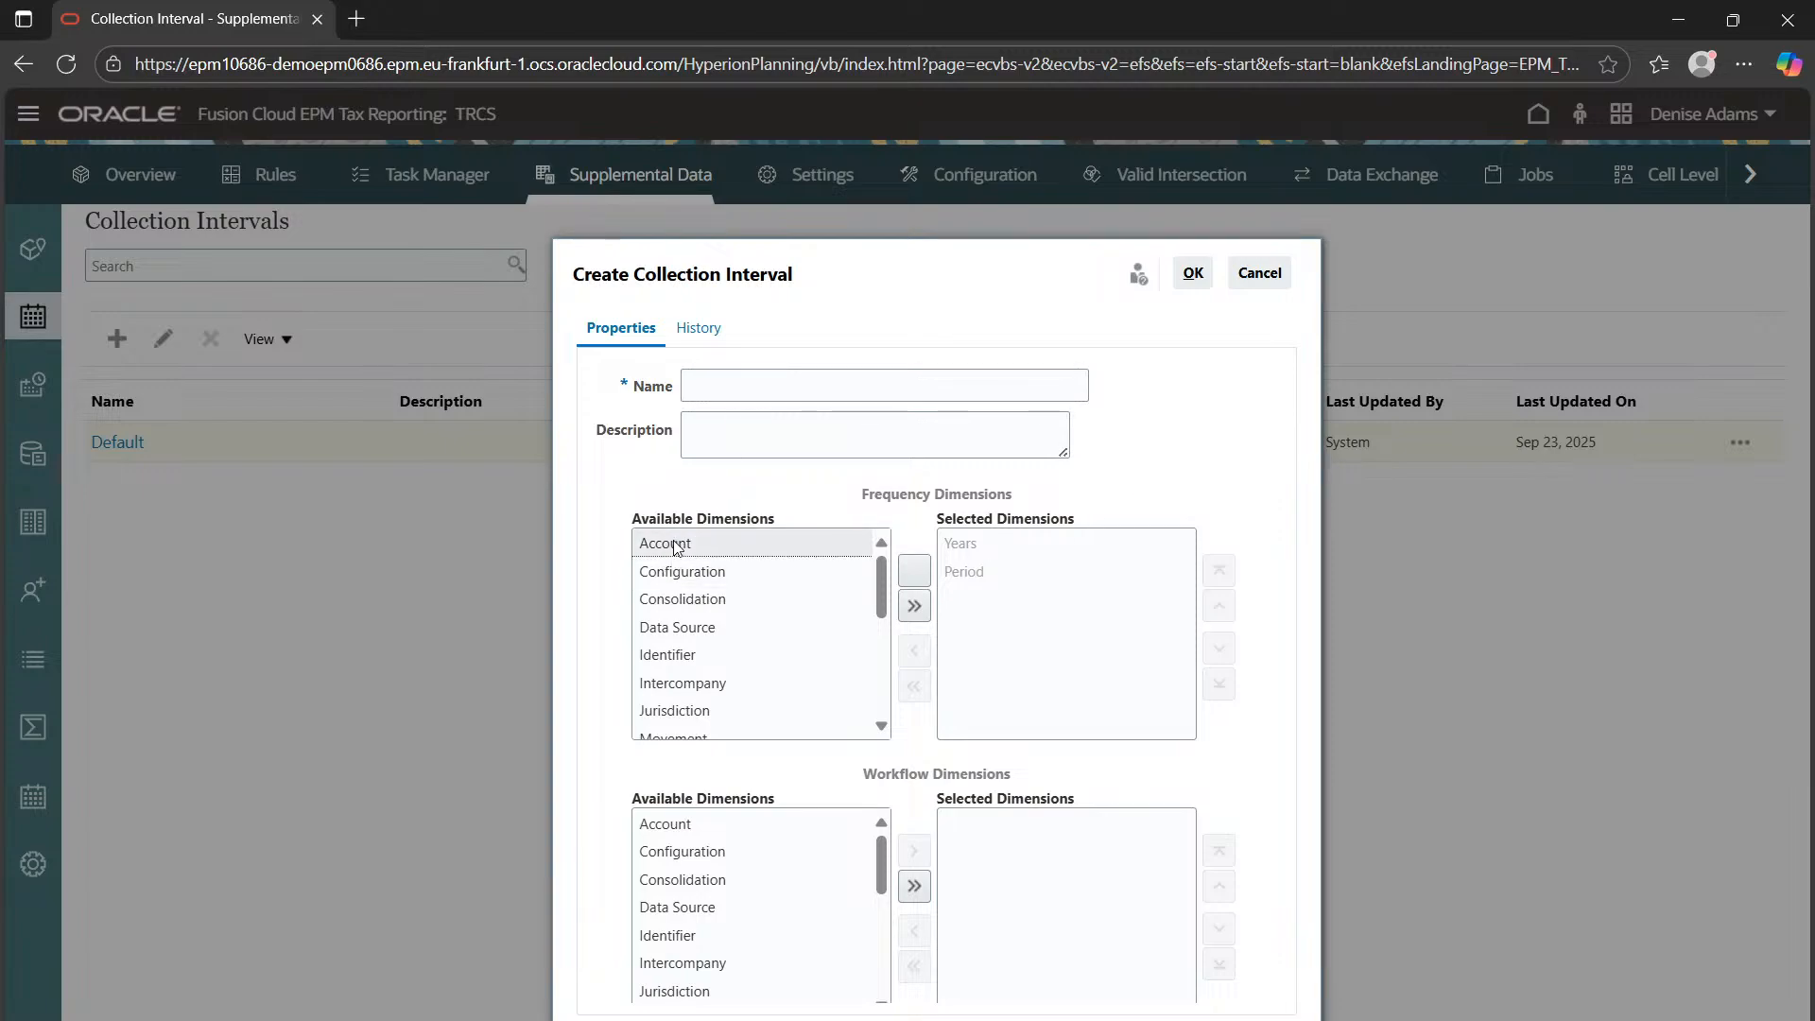
{"action": "left_click", "coordinate": [686, 575]}
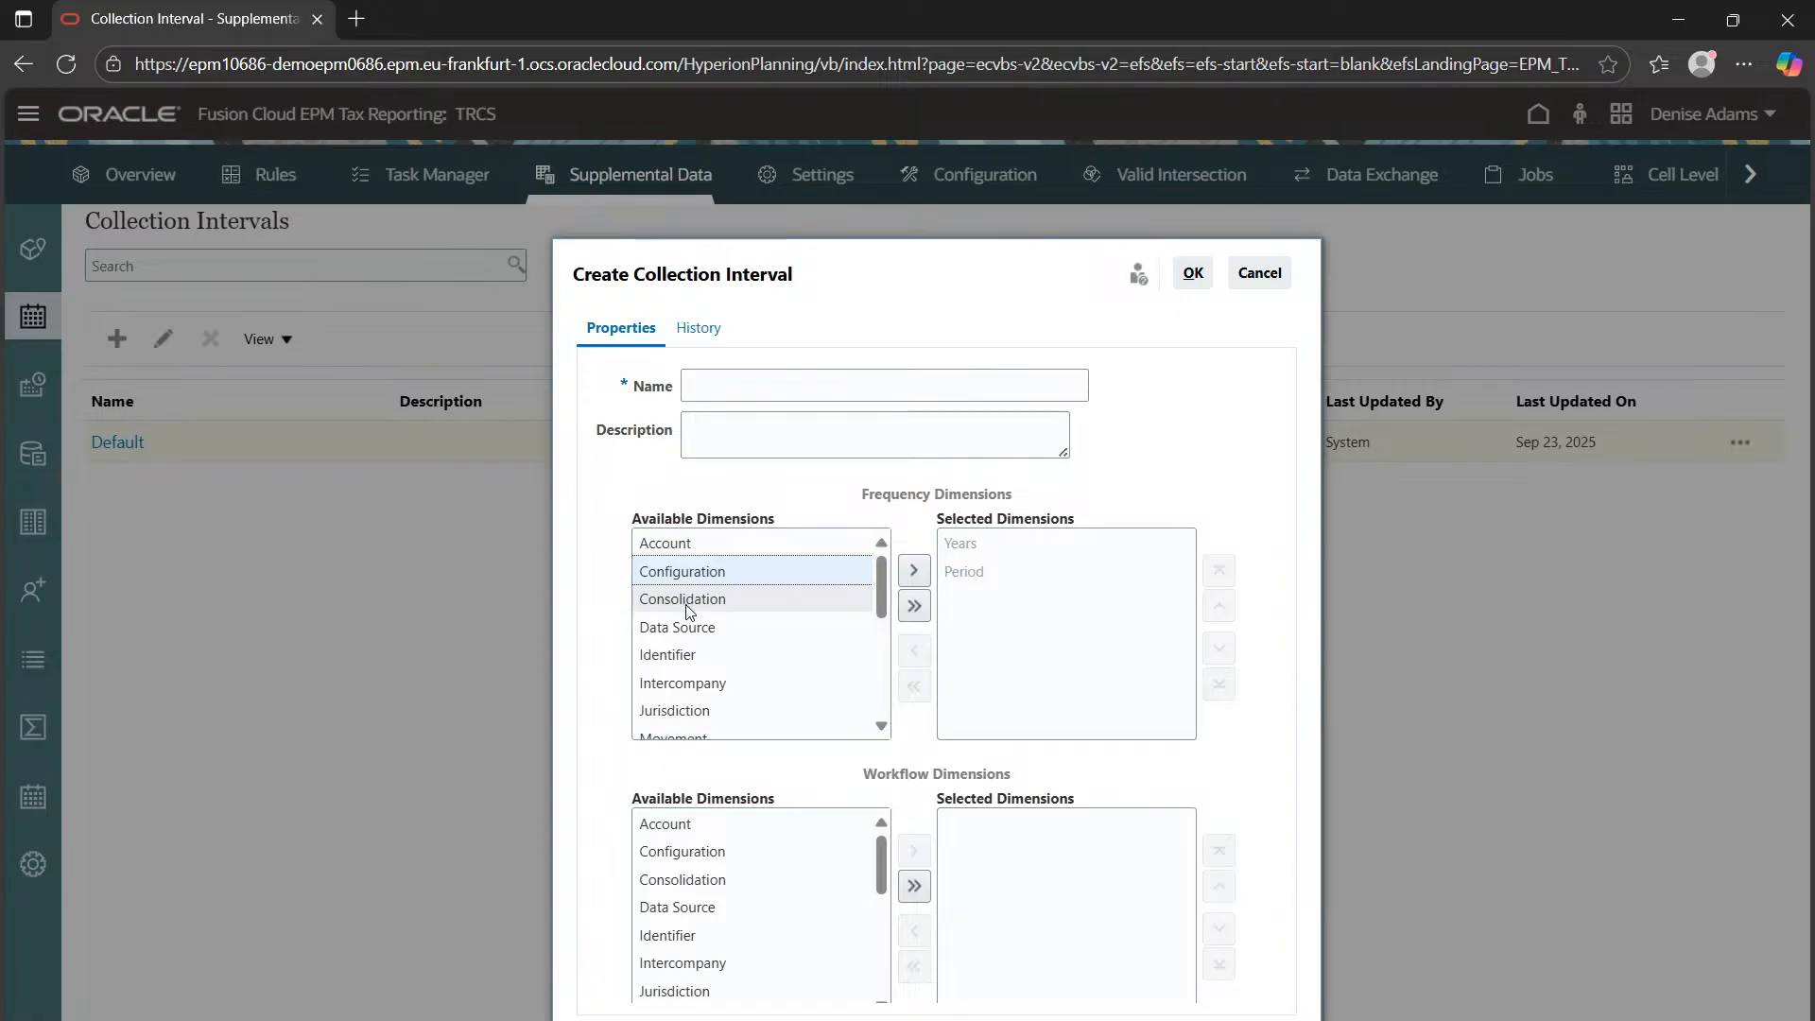
{"action": "left_click", "coordinate": [688, 609]}
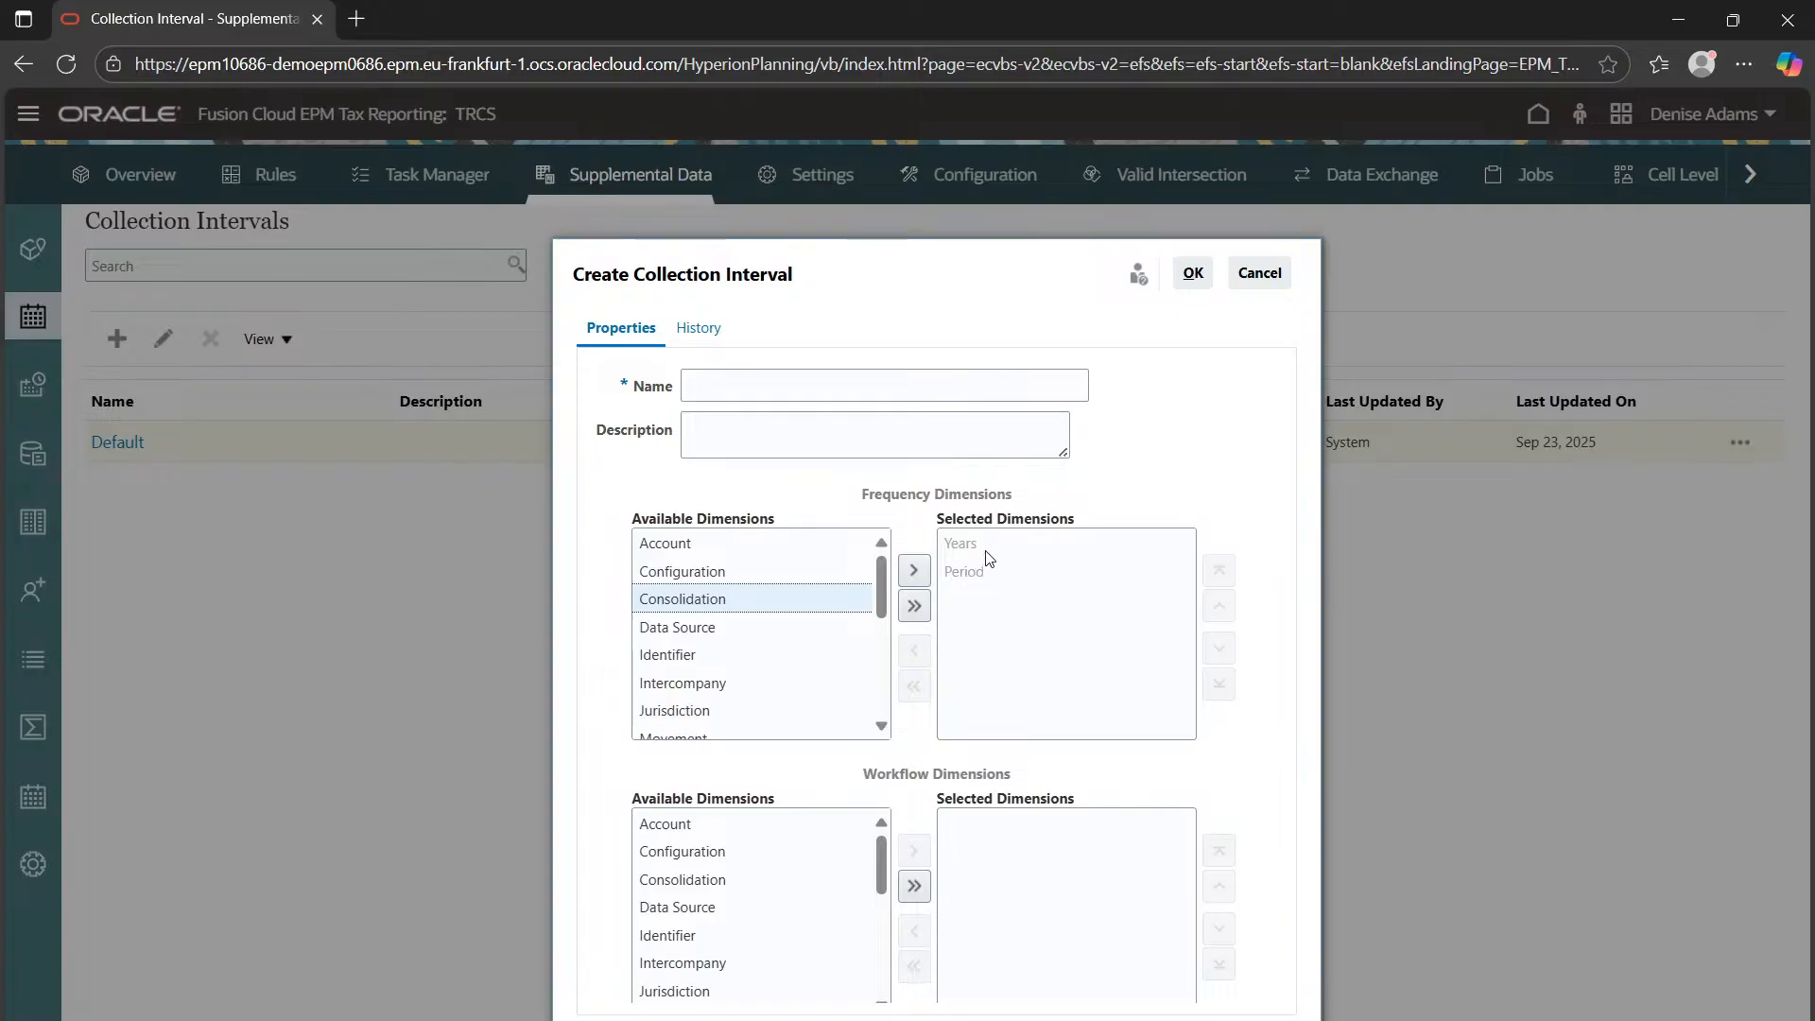
{"action": "left_click", "coordinate": [786, 827]}
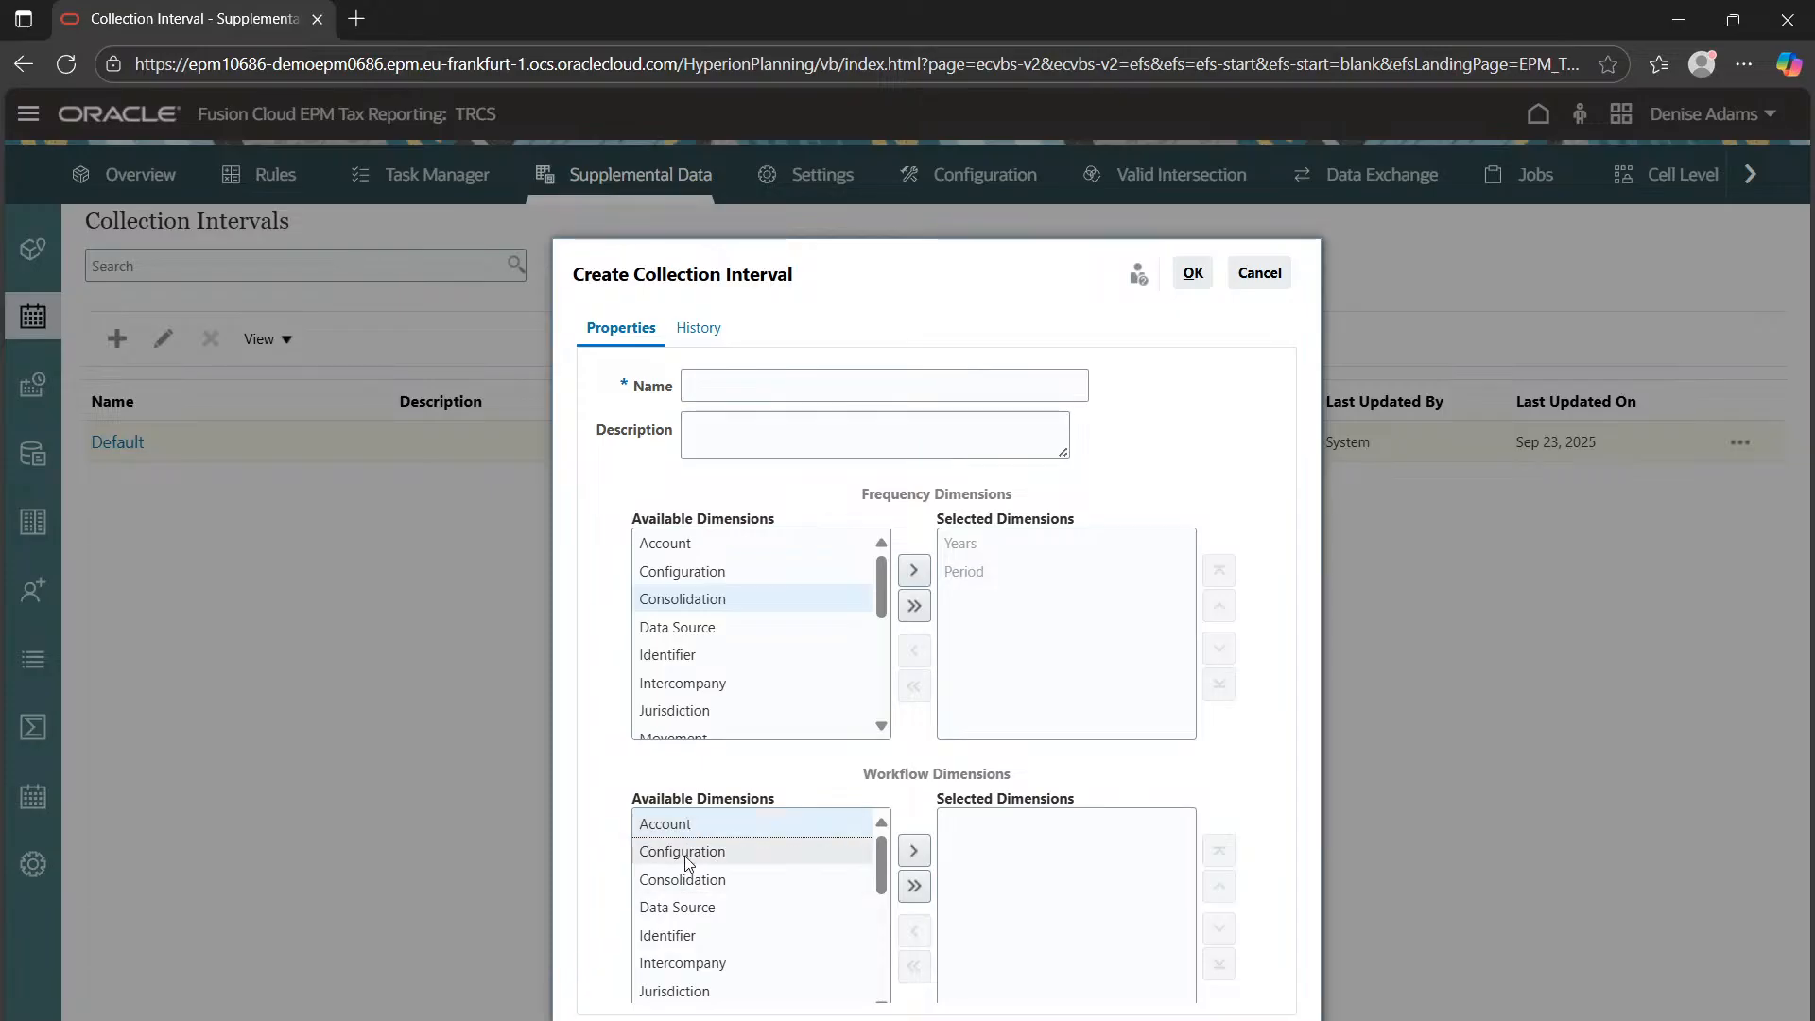
{"action": "scroll", "coordinate": [687, 874], "scroll_direction": "down", "scroll_amount": 2}
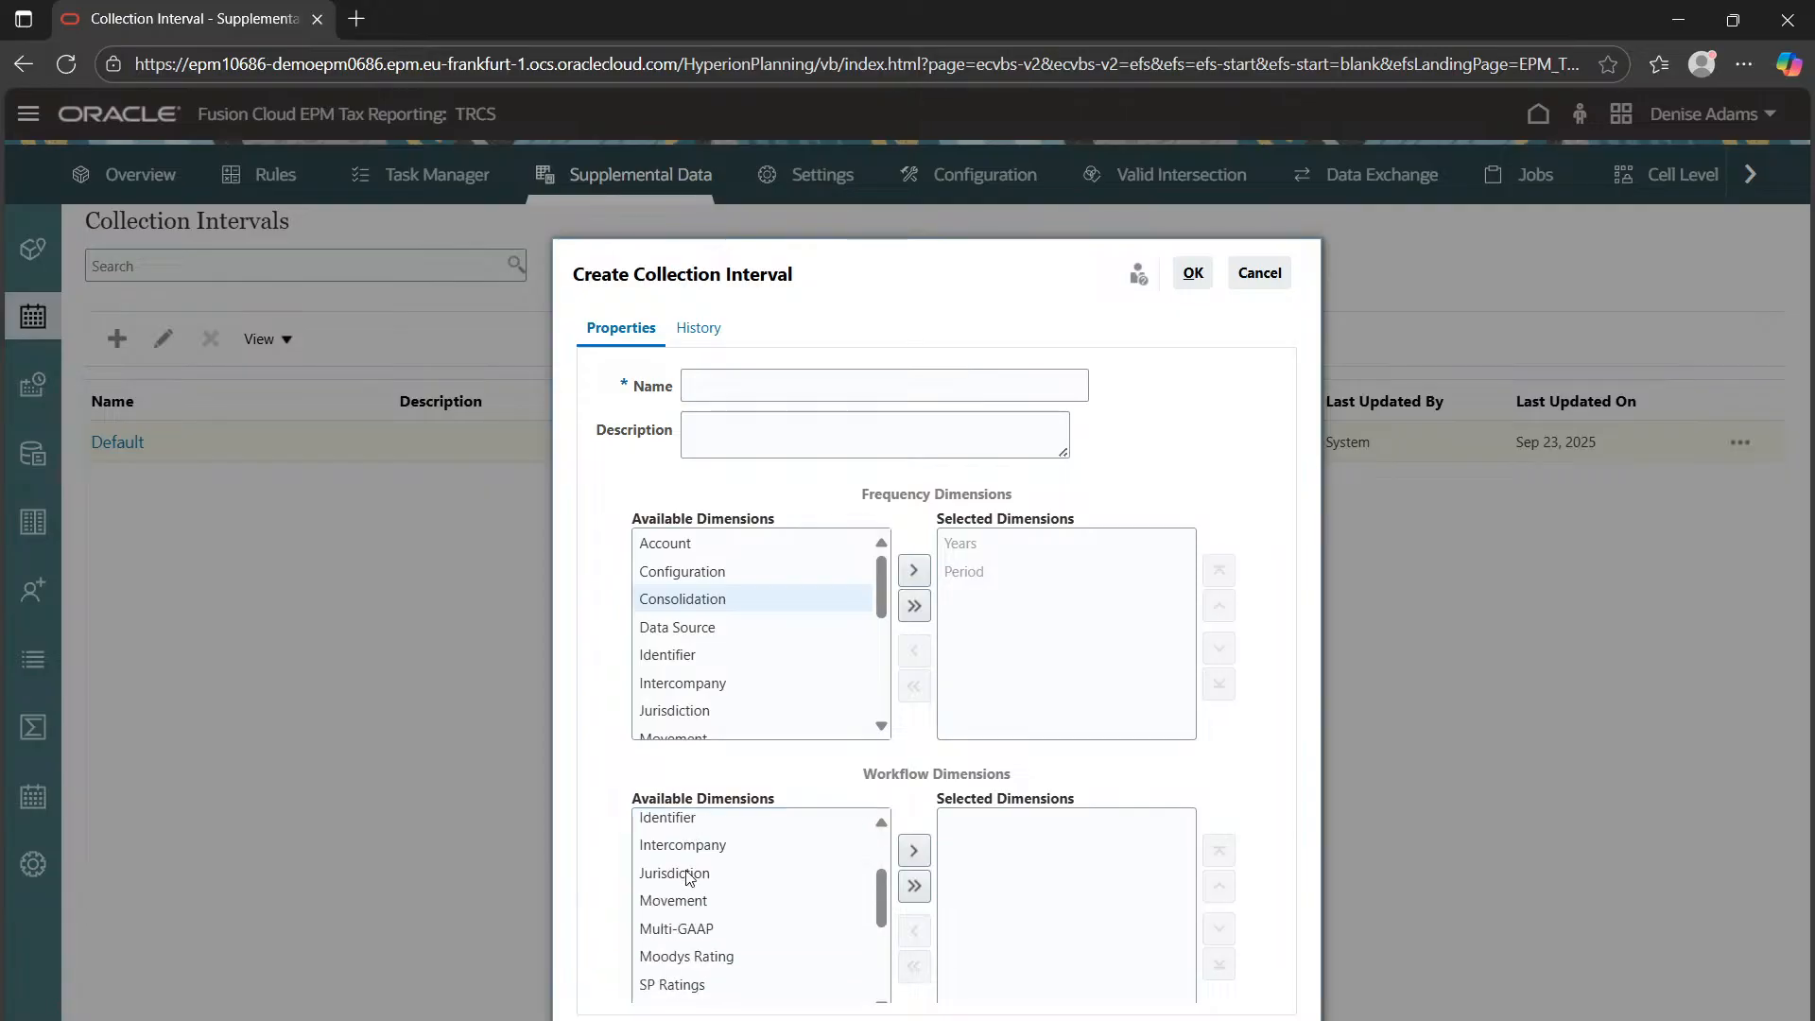
{"action": "scroll", "coordinate": [687, 874], "scroll_direction": "down", "scroll_amount": 5}
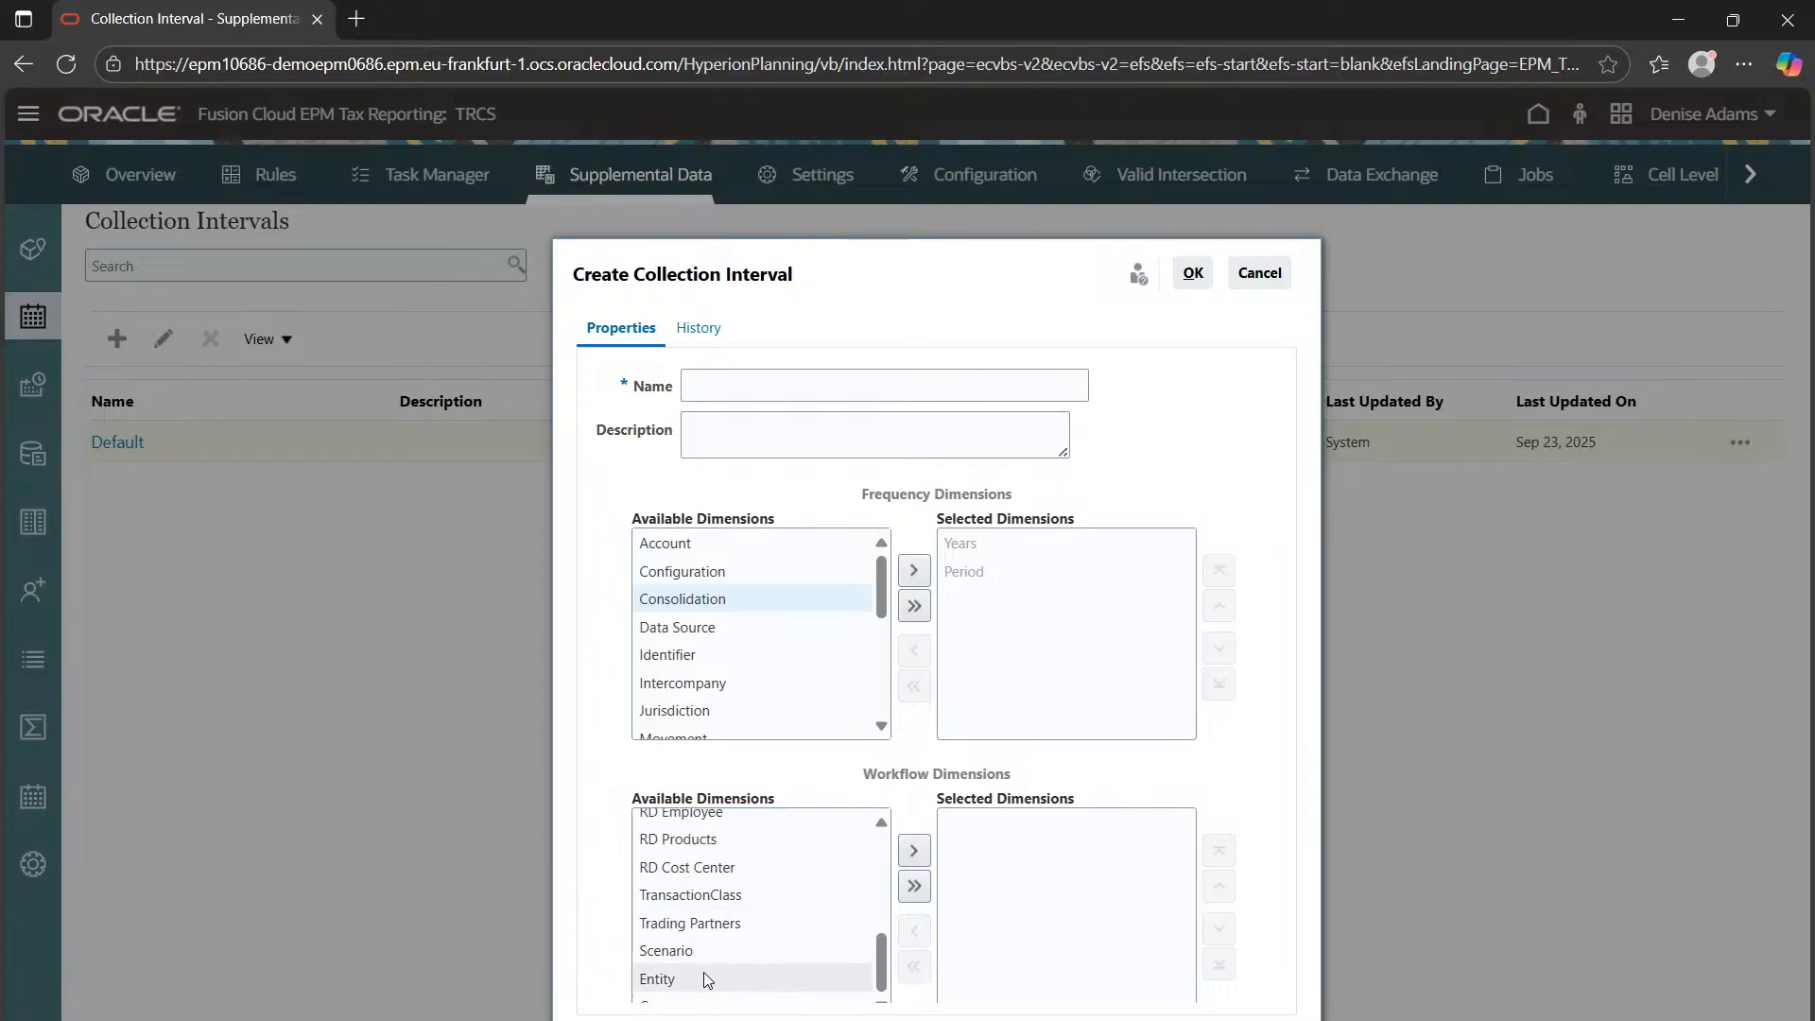
{"action": "left_click", "coordinate": [1258, 278]}
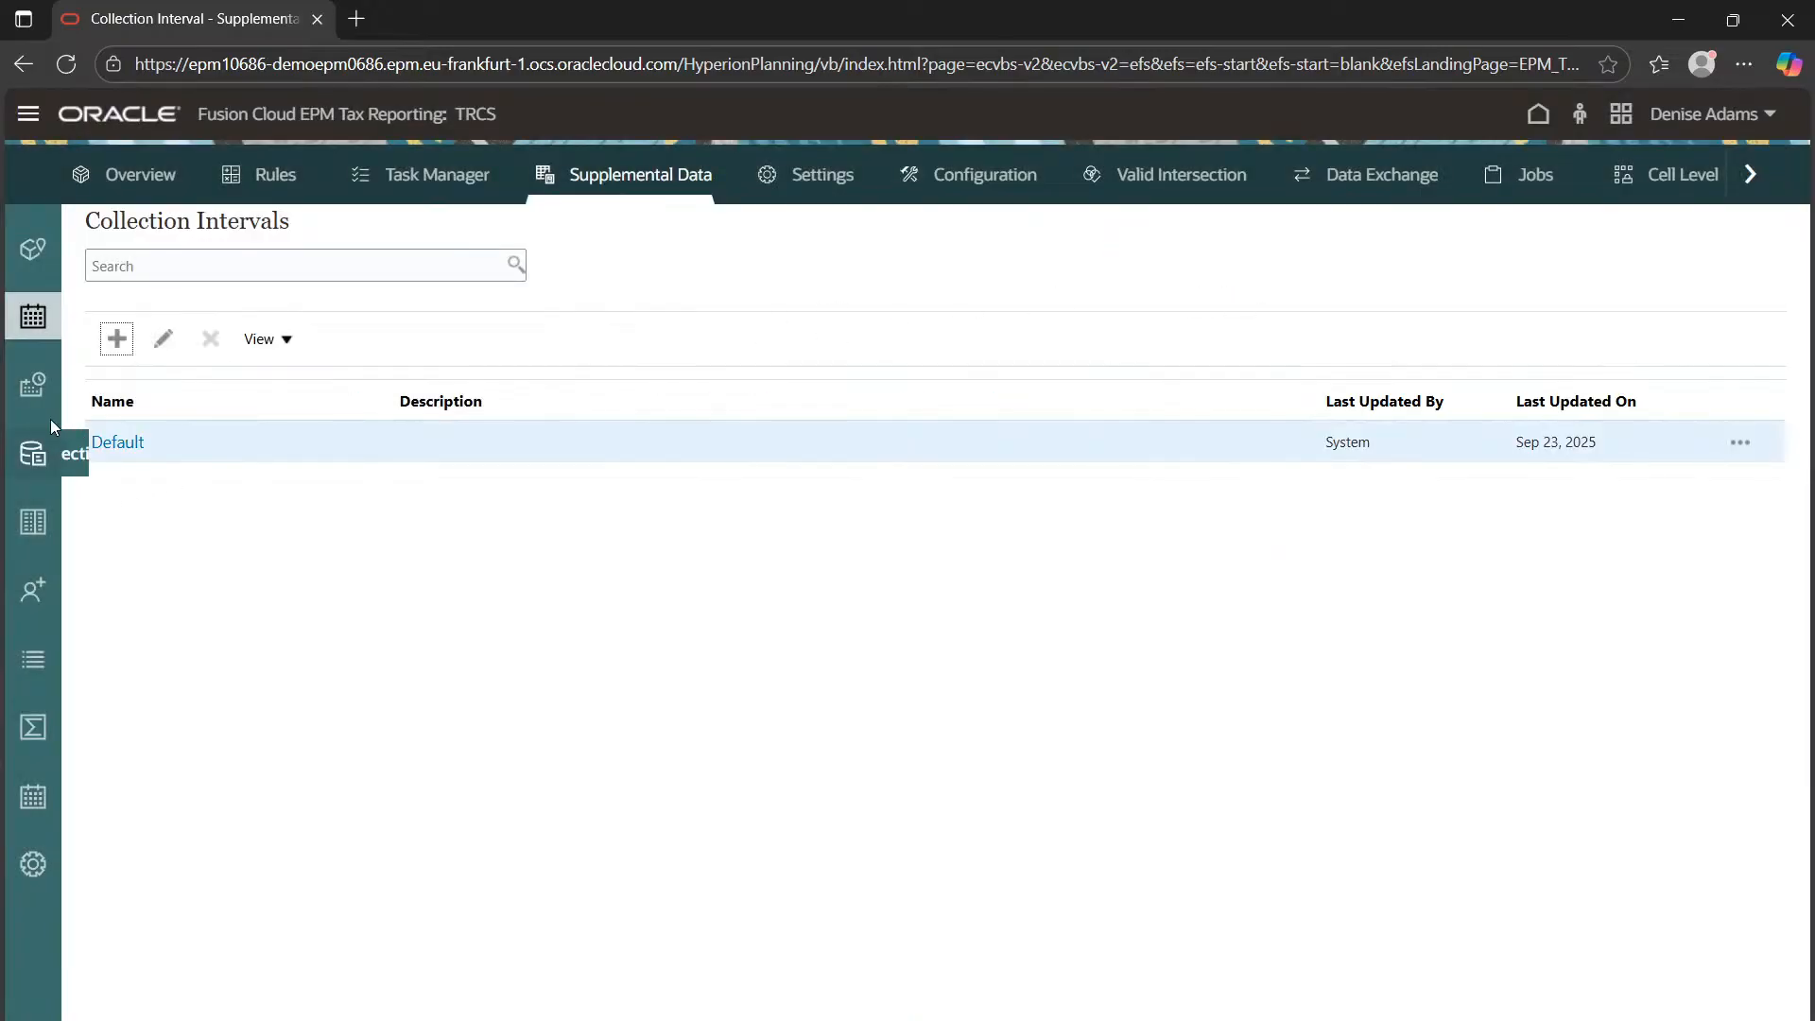
Filter Data Collection Periods to Default, FY23 and Actual, then review the undated BegBalance–P11 rows
{"action": "left_click", "coordinate": [25, 386]}
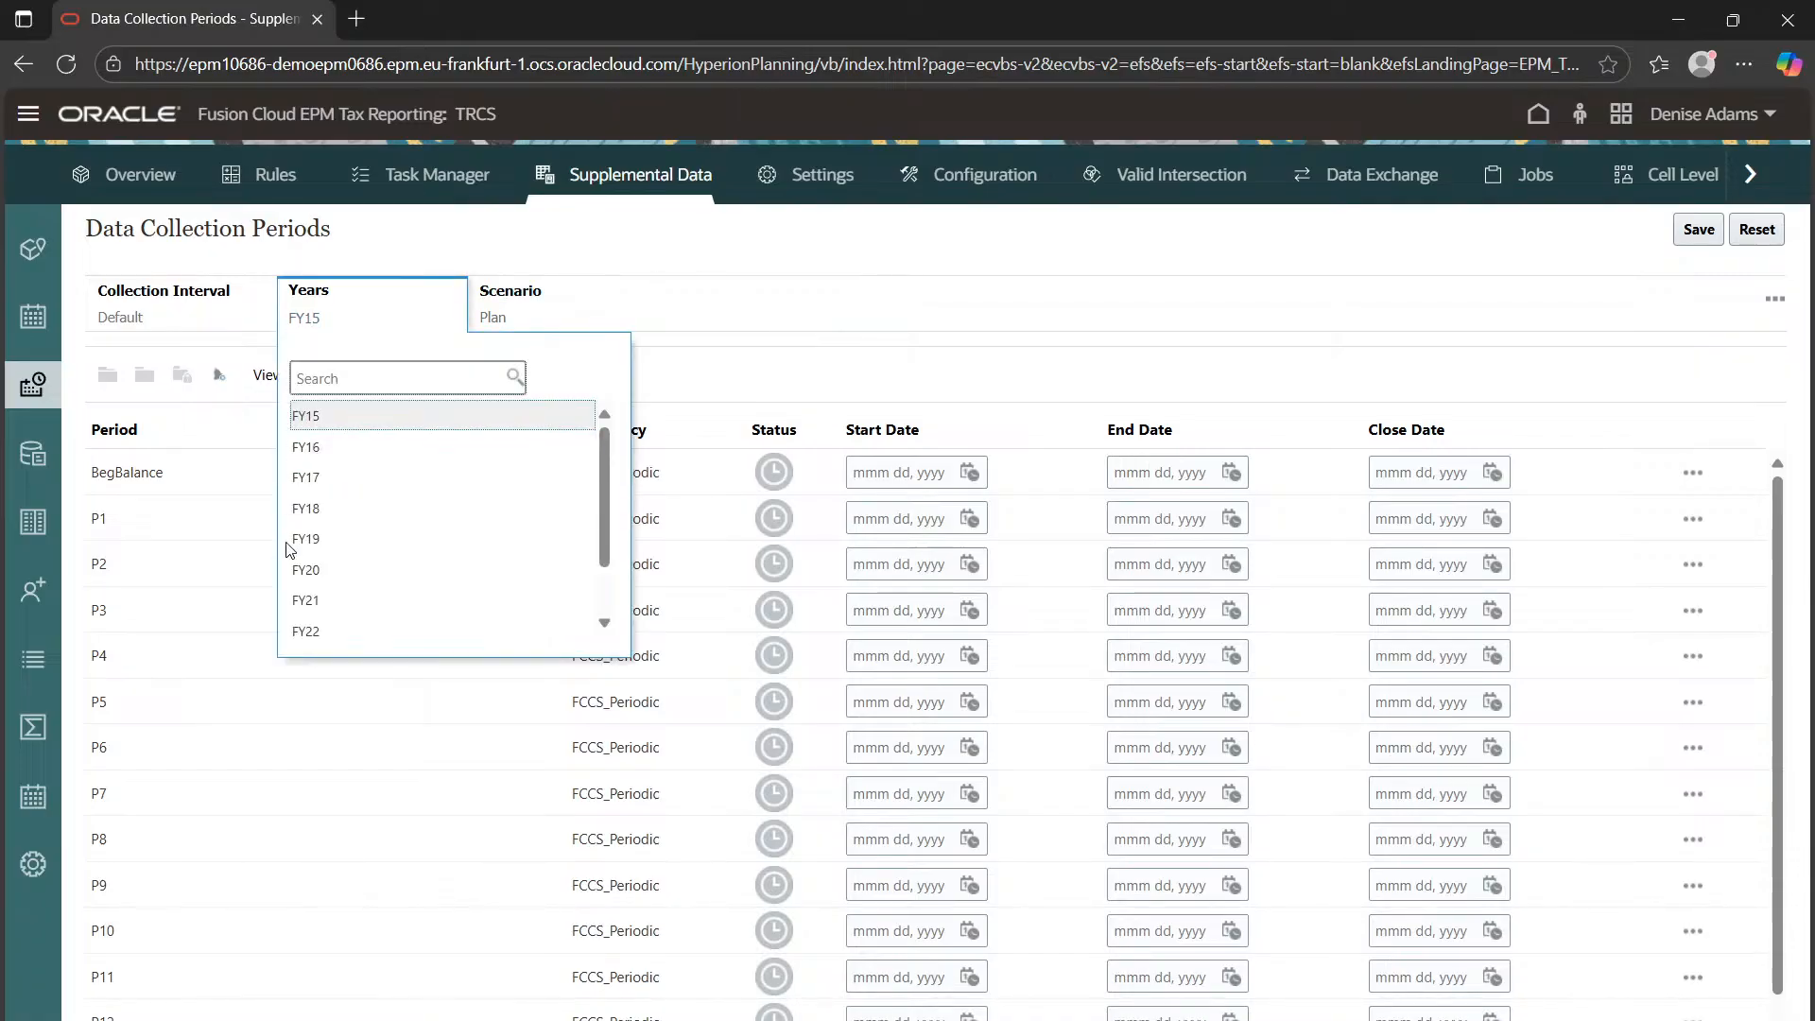
{"action": "scroll", "coordinate": [356, 535], "scroll_direction": "down", "scroll_amount": 2}
{"action": "left_click", "coordinate": [347, 595]}
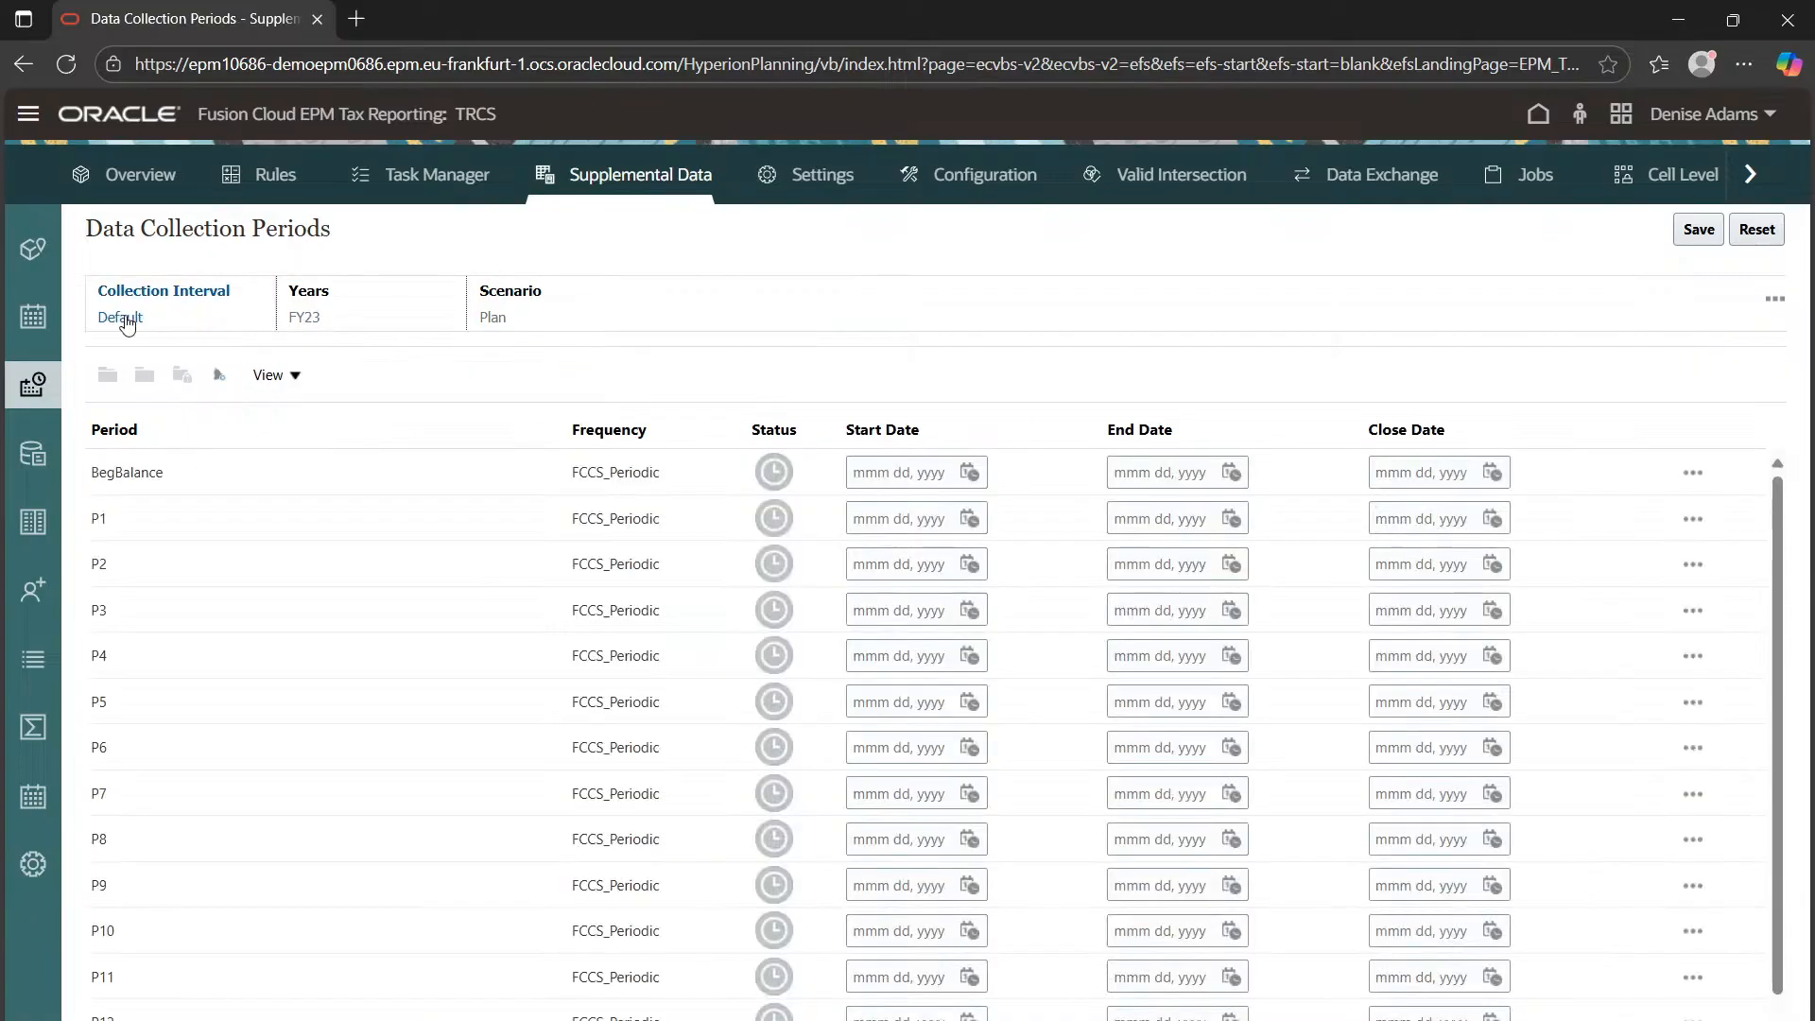
{"action": "left_click", "coordinate": [119, 318]}
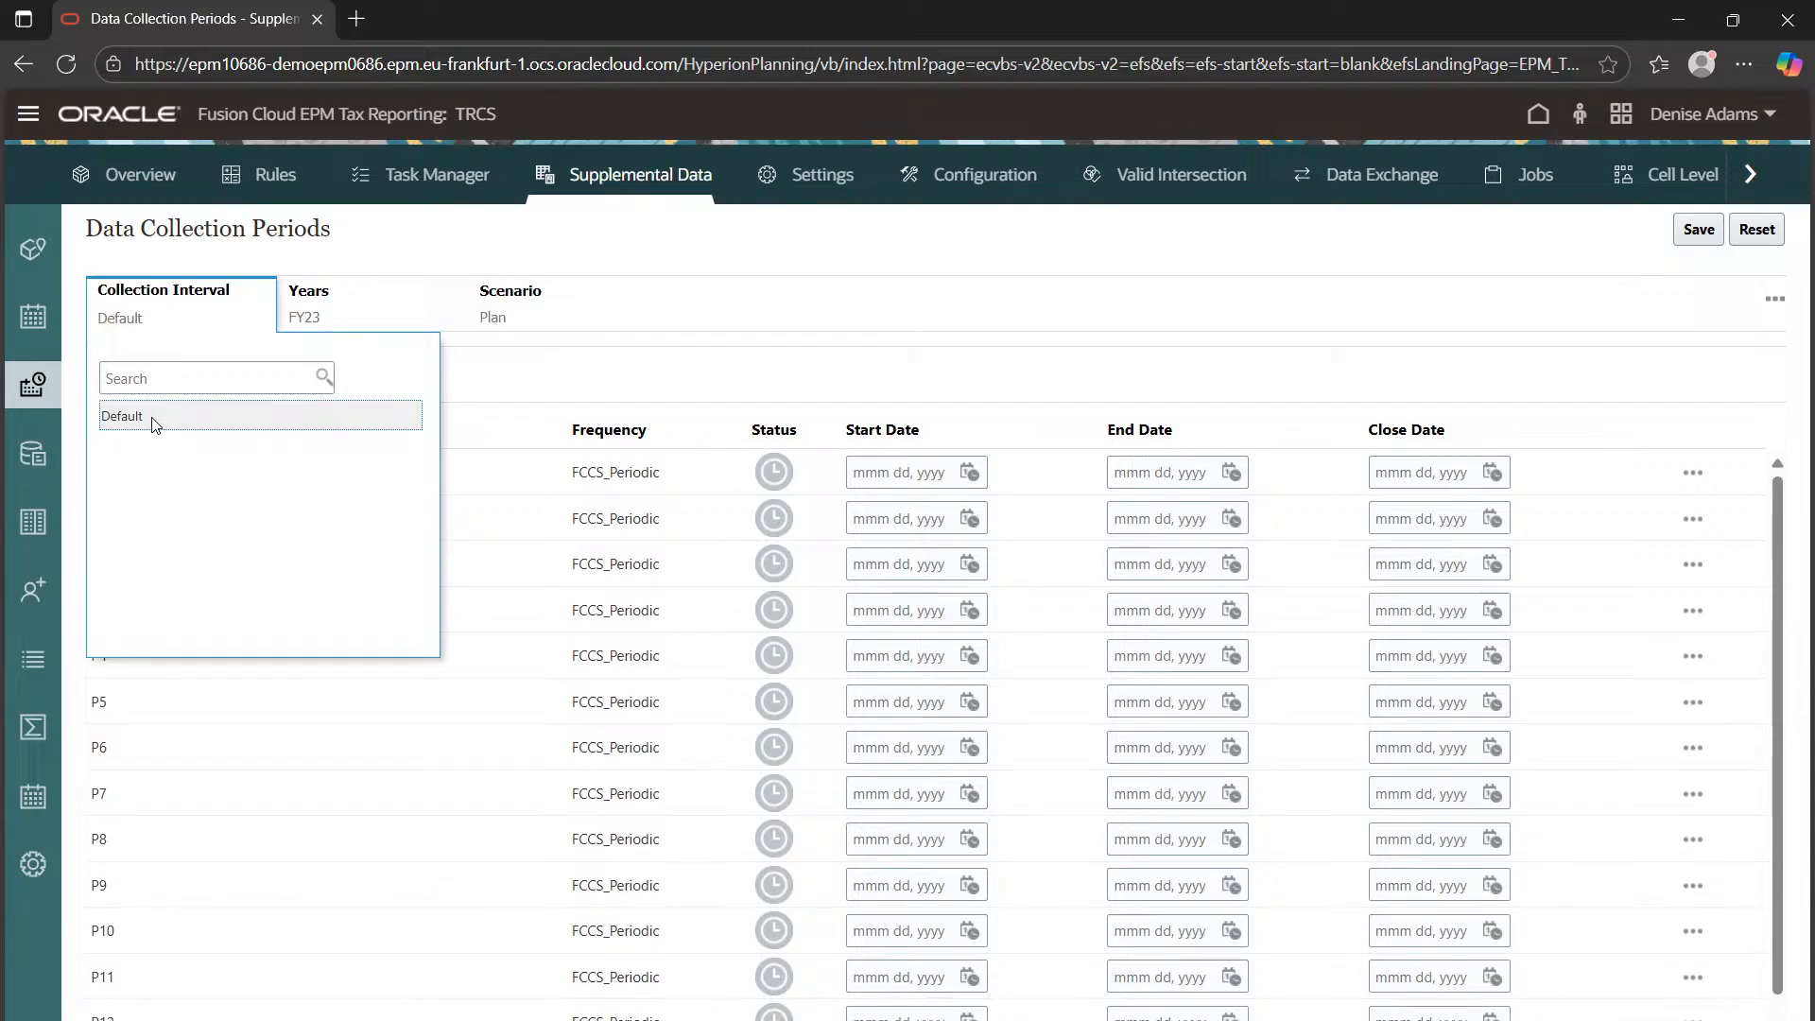
{"action": "left_click", "coordinate": [493, 389]}
{"action": "left_click", "coordinate": [492, 319]}
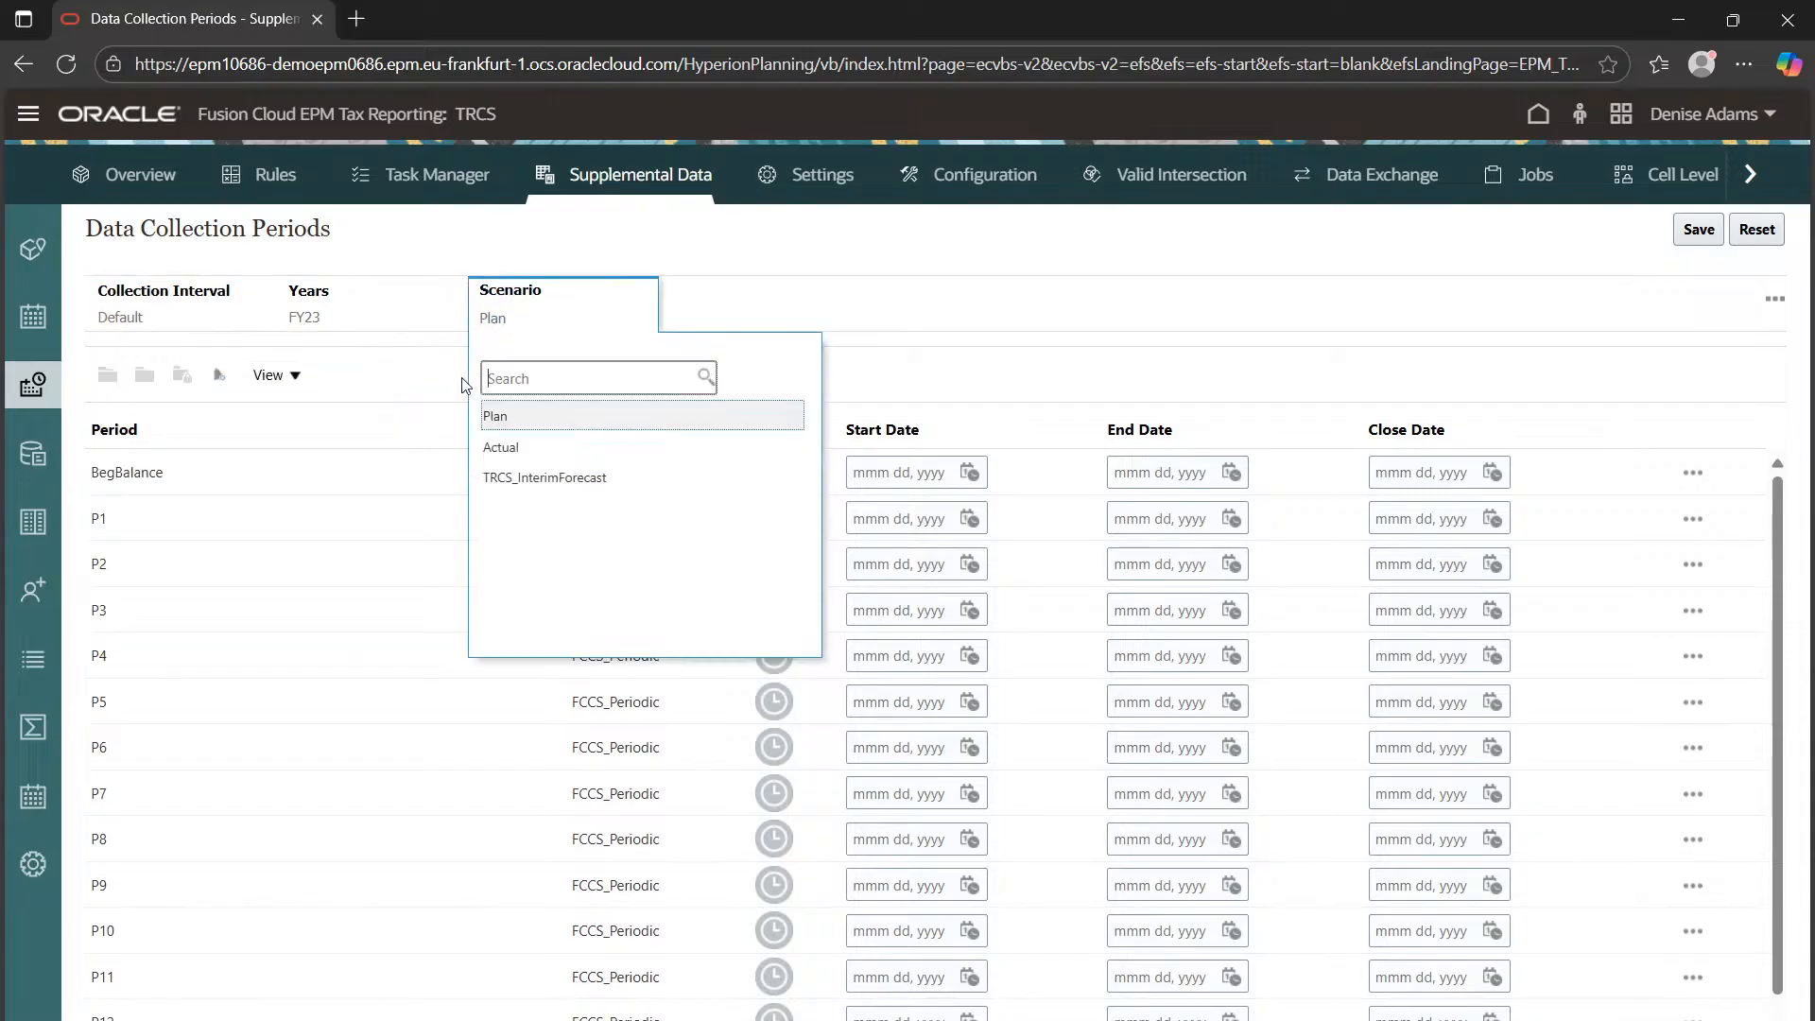
{"action": "left_click", "coordinate": [490, 450]}
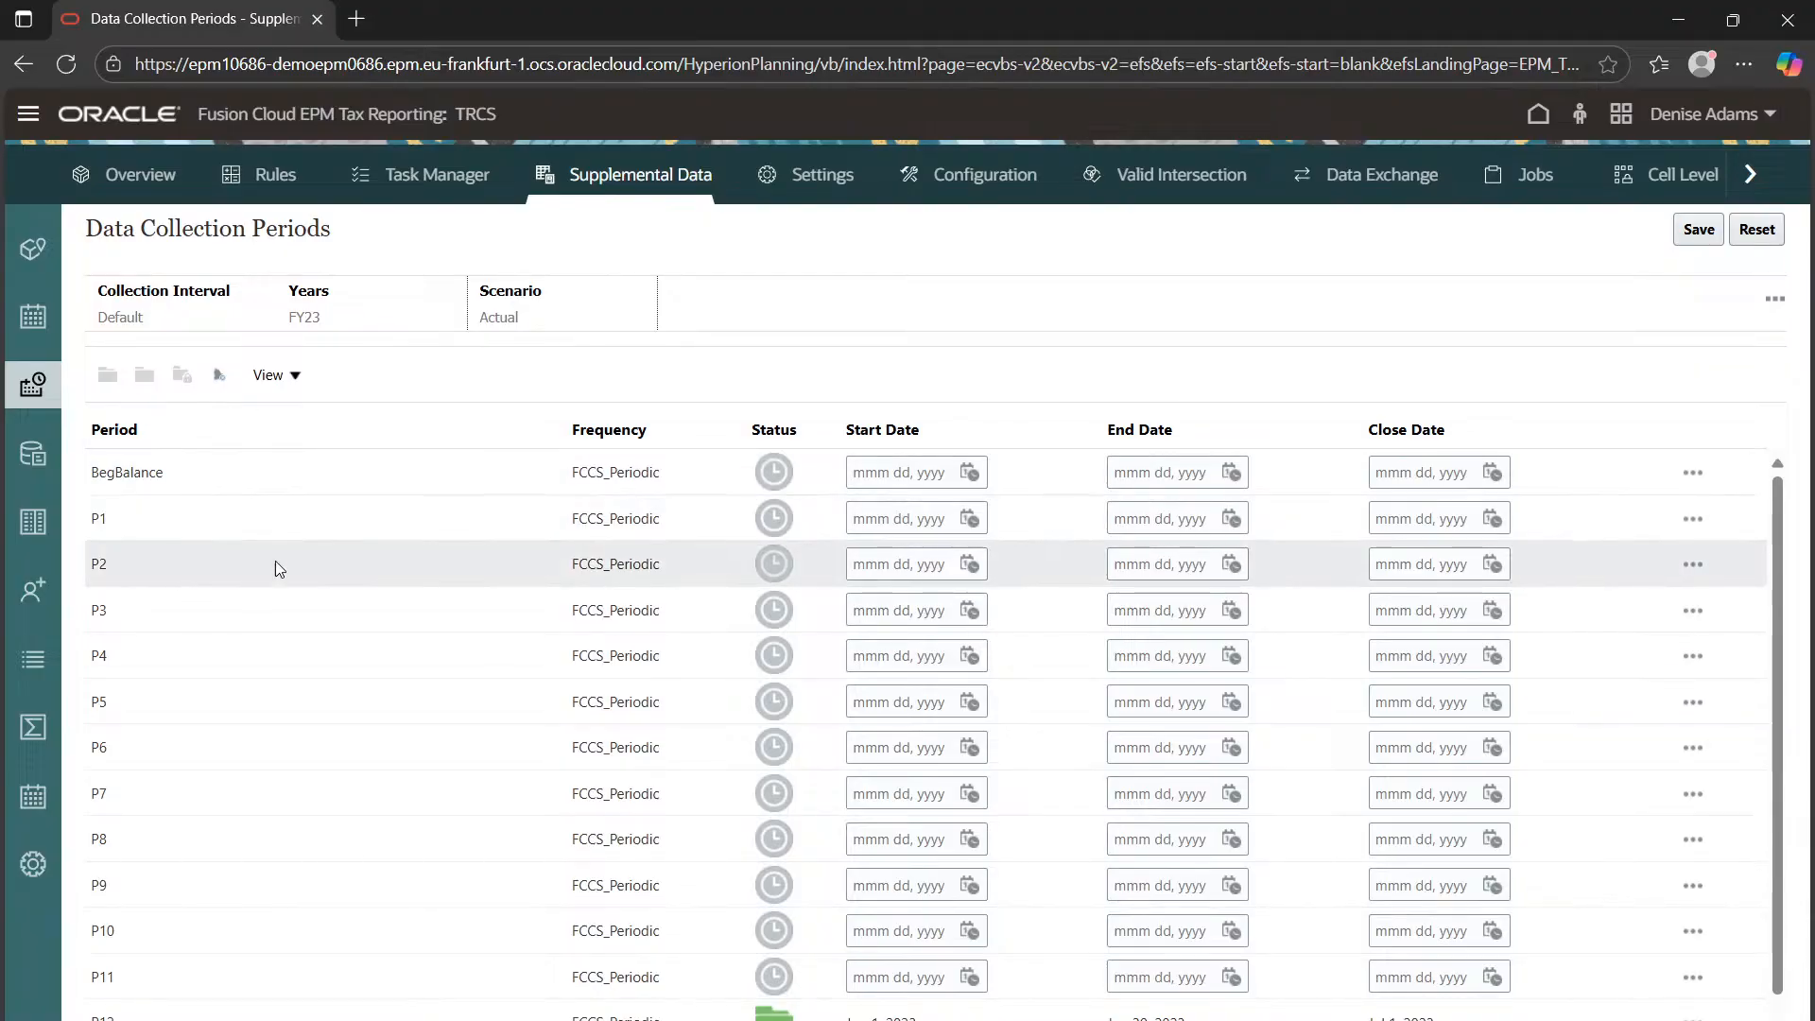
{"action": "scroll", "coordinate": [525, 624], "scroll_direction": "down", "scroll_amount": 1}
{"action": "scroll", "coordinate": [397, 966], "scroll_direction": "up", "scroll_amount": 1}
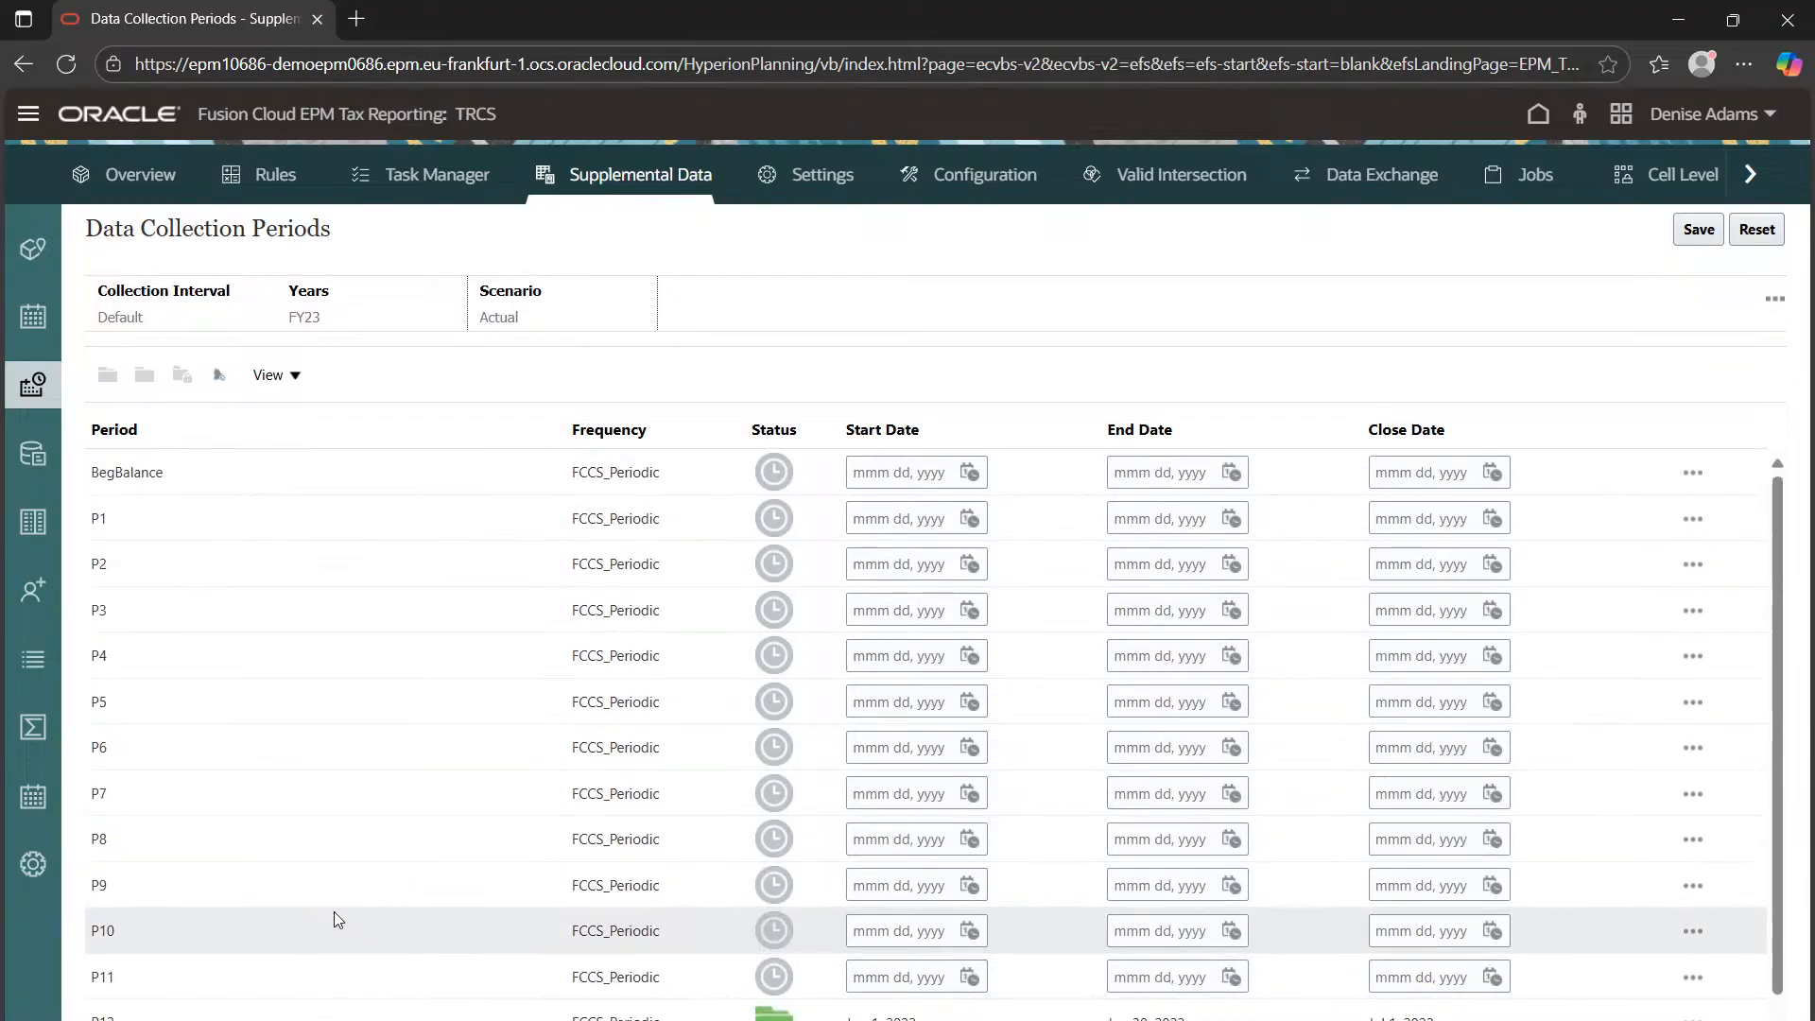
{"action": "scroll", "coordinate": [365, 959], "scroll_direction": "down", "scroll_amount": 1}
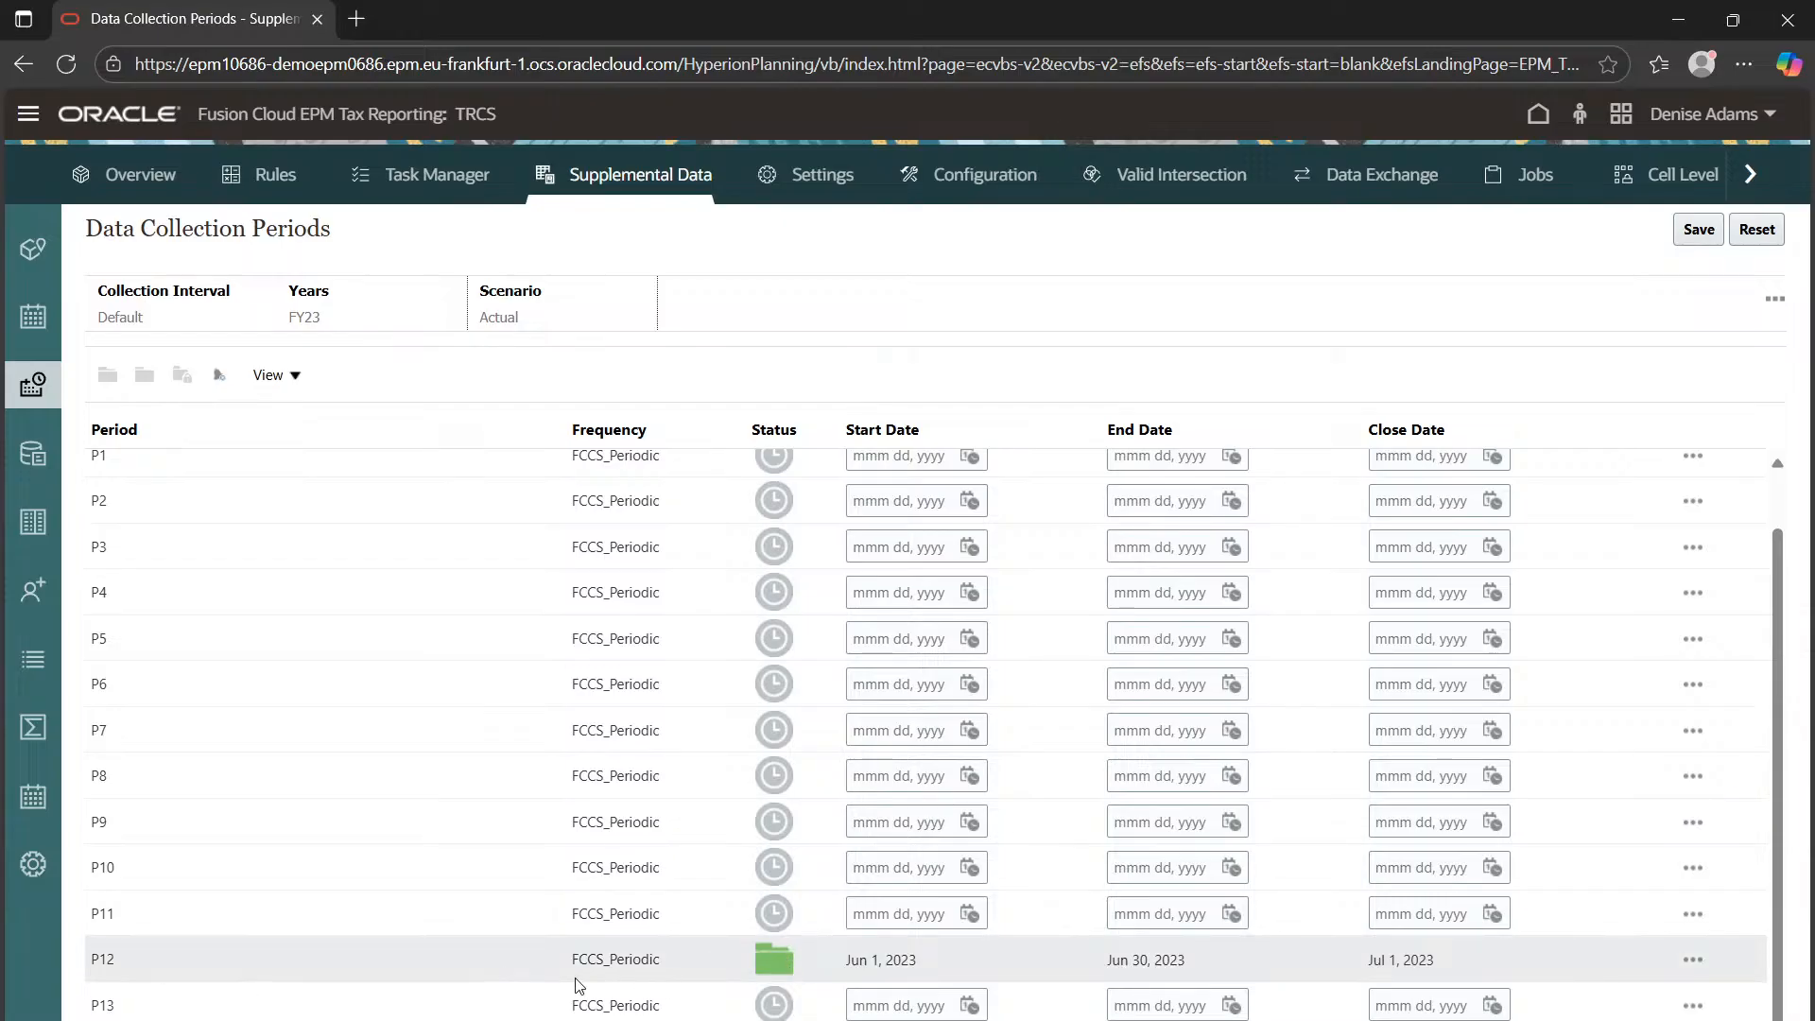
{"action": "scroll", "coordinate": [284, 672], "scroll_direction": "up", "scroll_amount": 1}
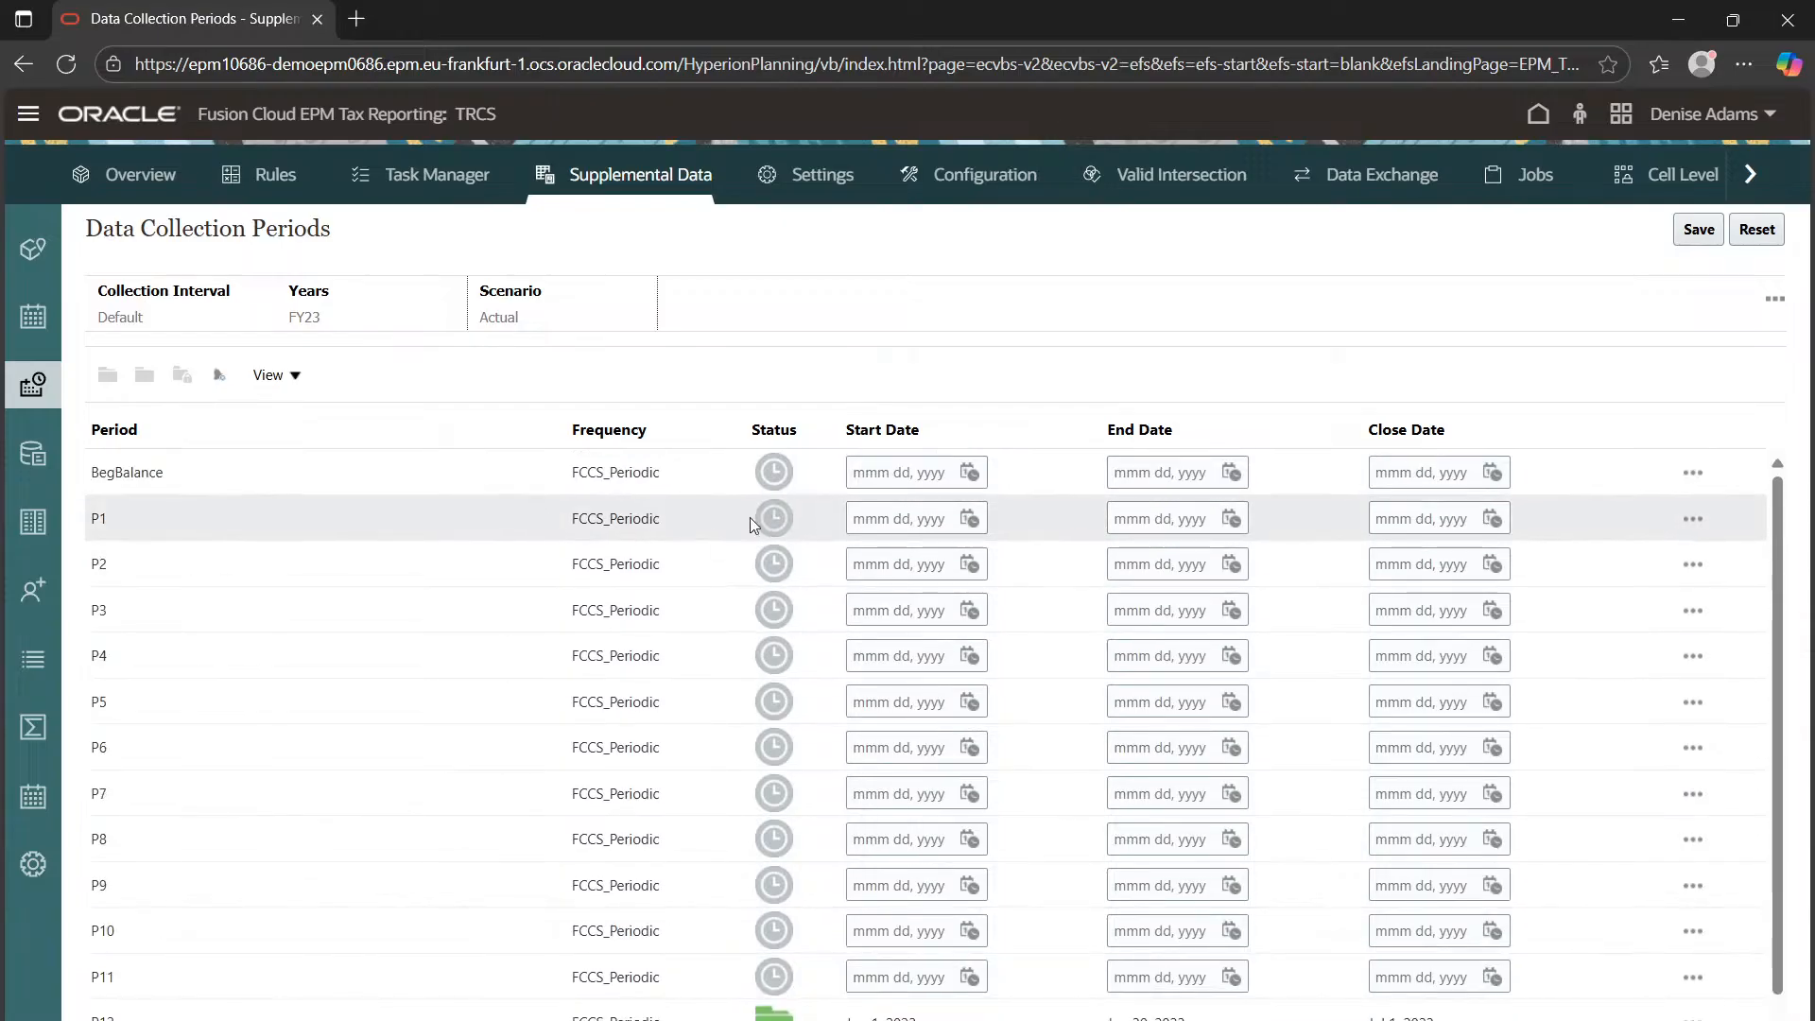
{"action": "mouse_move", "coordinate": [781, 517]}
Set period P1's start date to Jan 1, 2023
{"action": "left_click", "coordinate": [916, 518]}
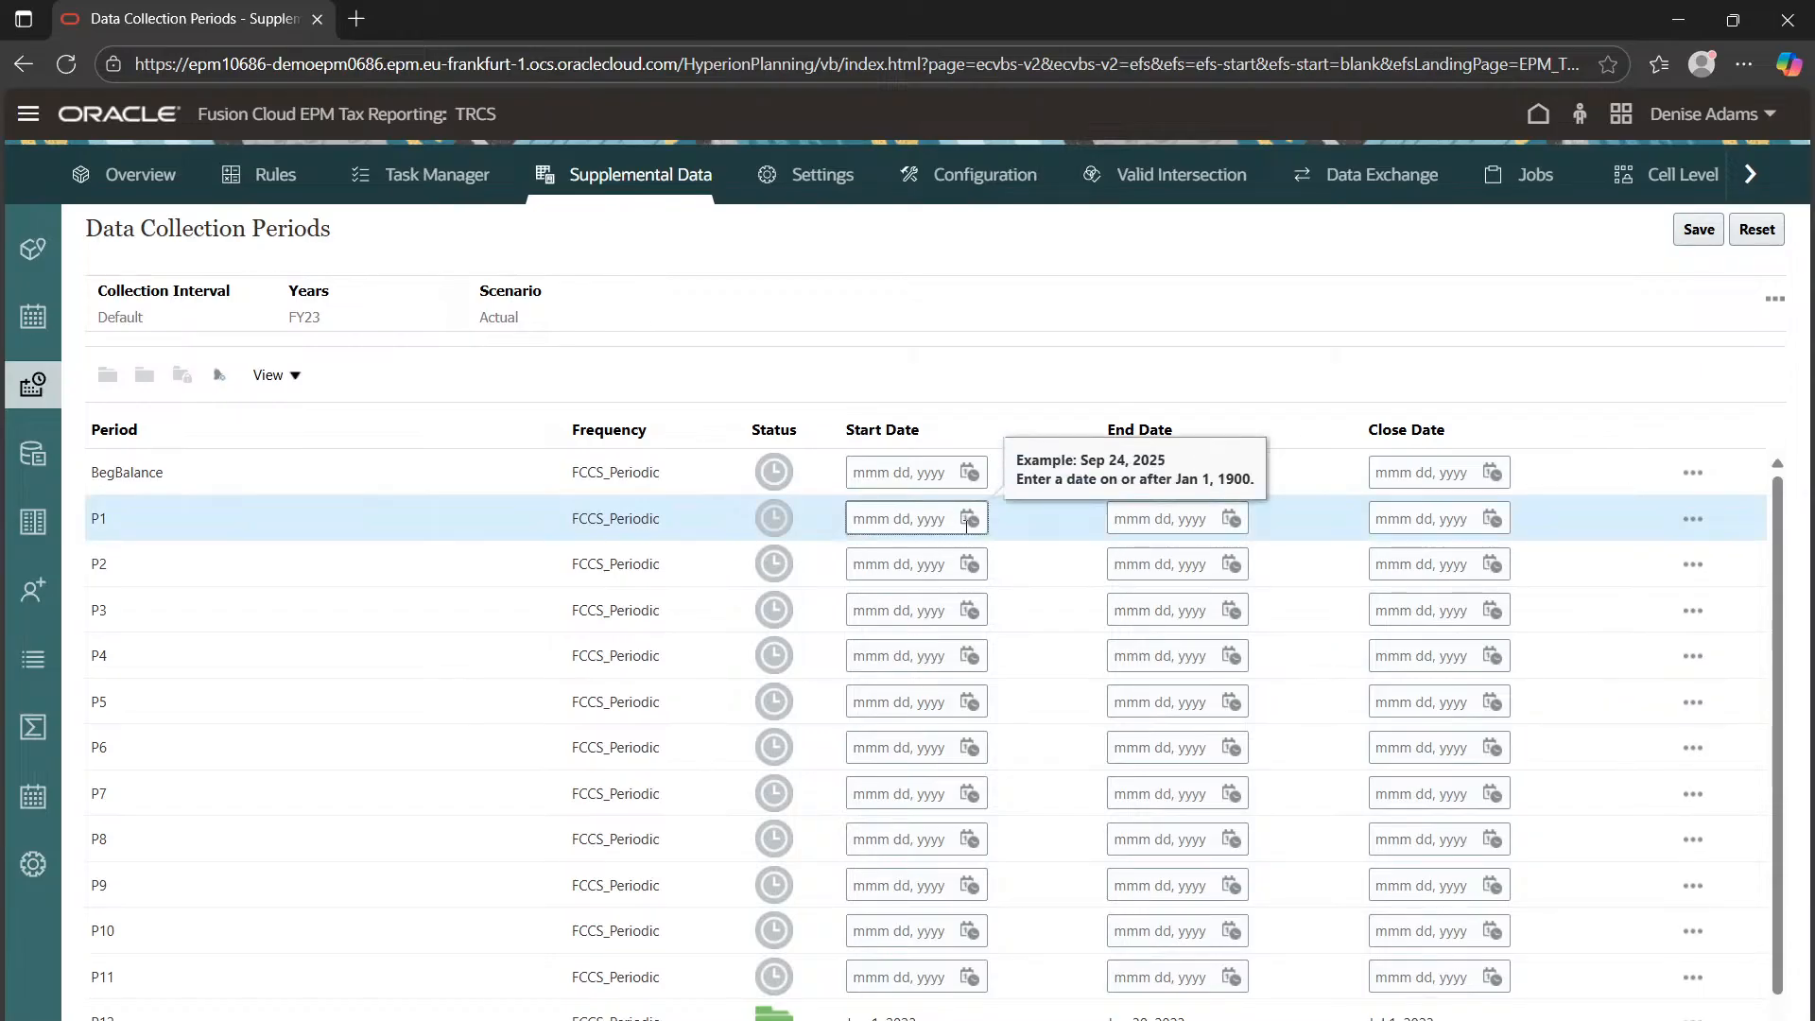
{"action": "left_click", "coordinate": [969, 518]}
{"action": "left_click", "coordinate": [1159, 555]}
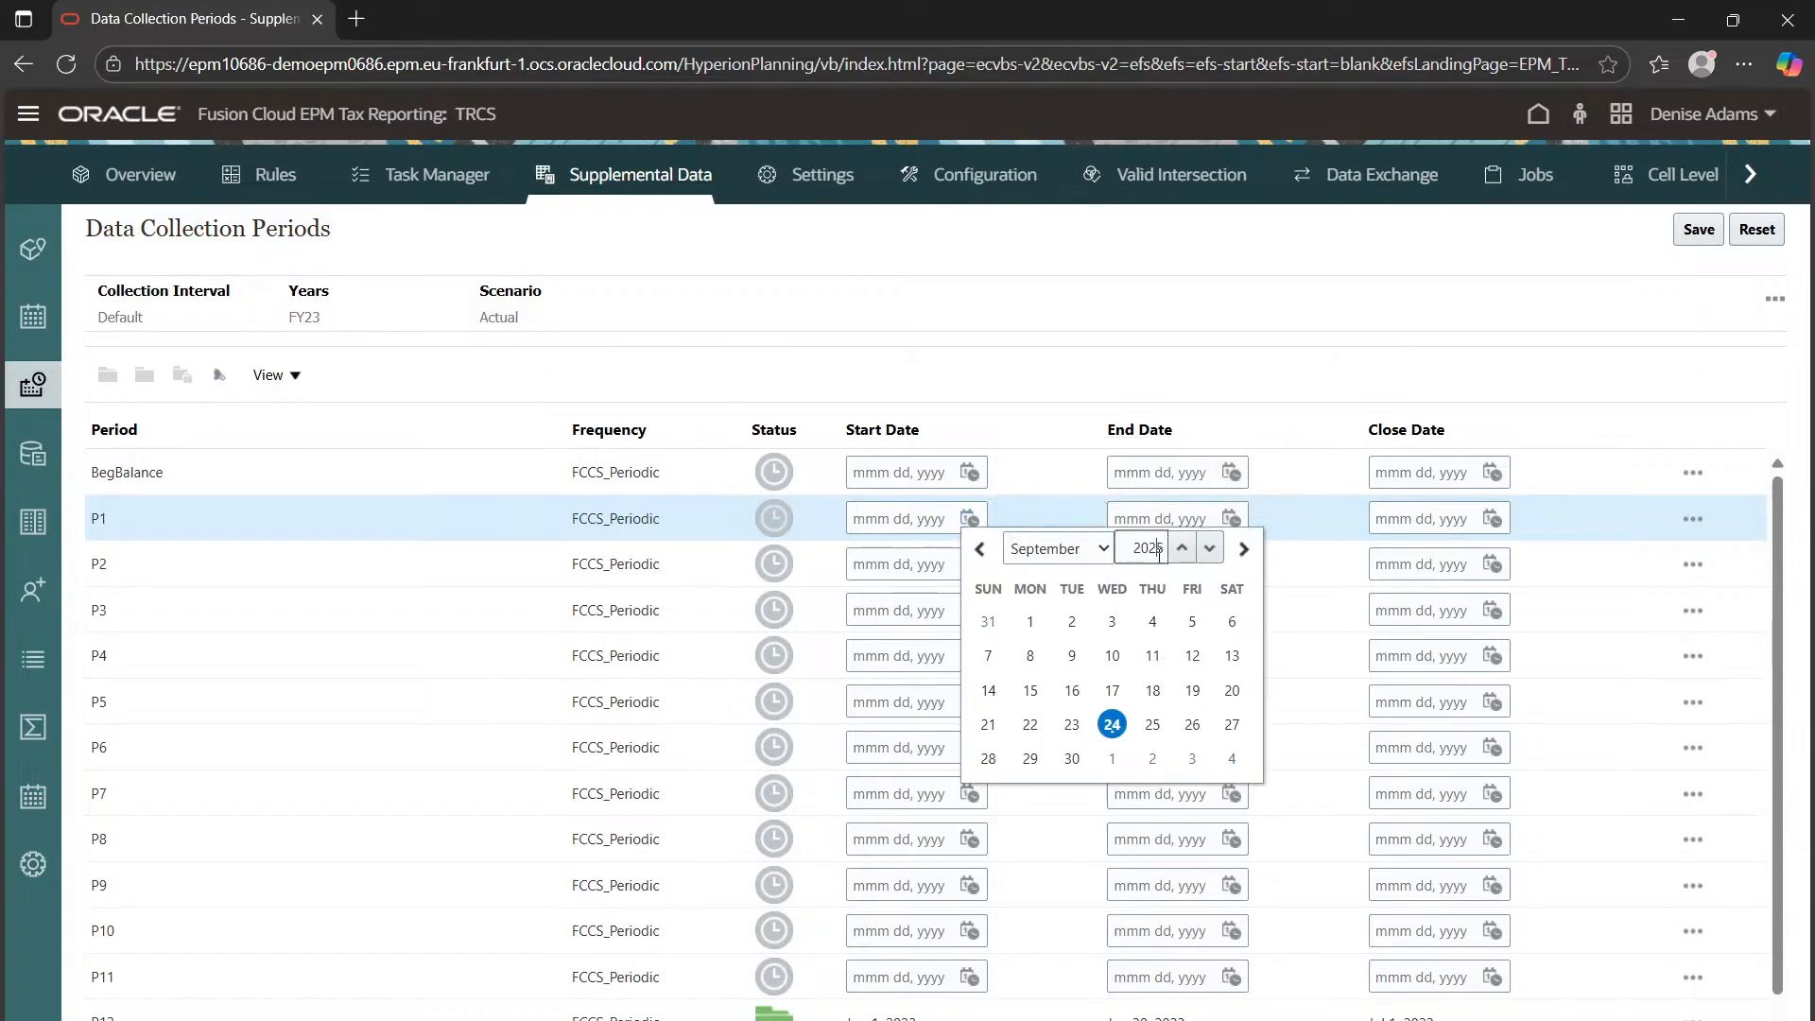
{"action": "left_click", "coordinate": [1209, 549]}
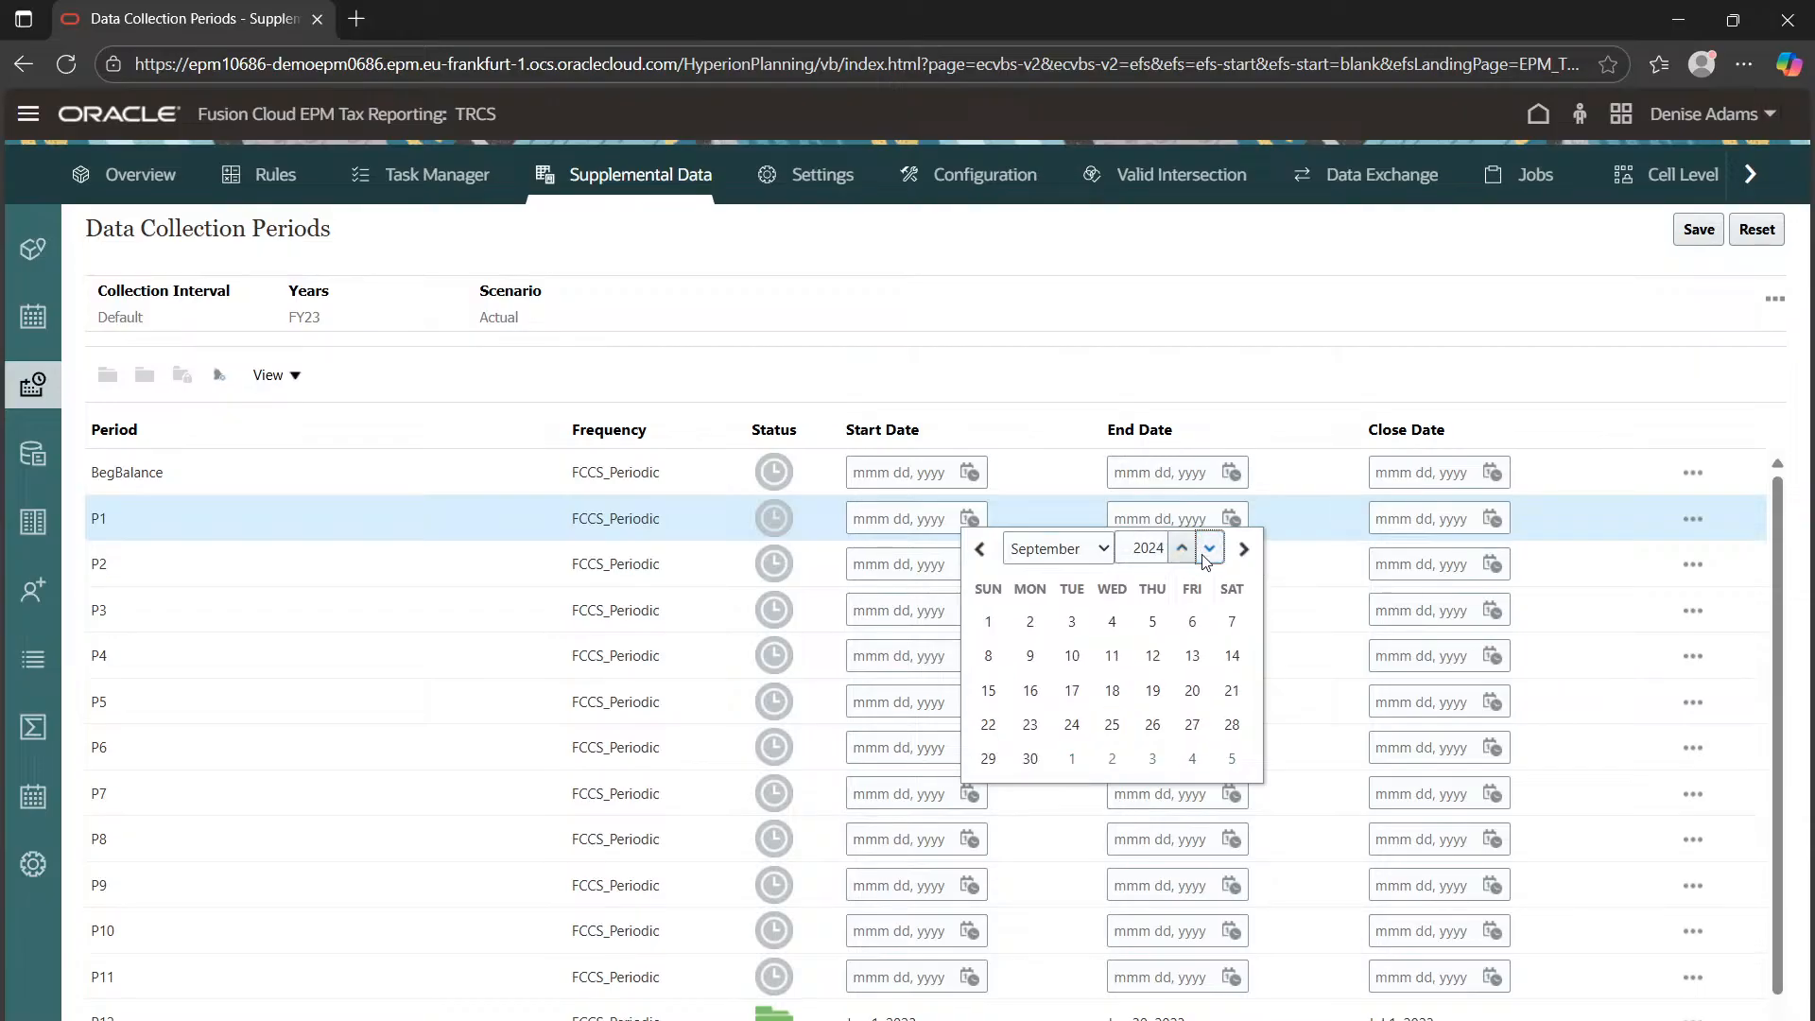
{"action": "left_click", "coordinate": [1209, 549]}
{"action": "left_click", "coordinate": [1056, 558]}
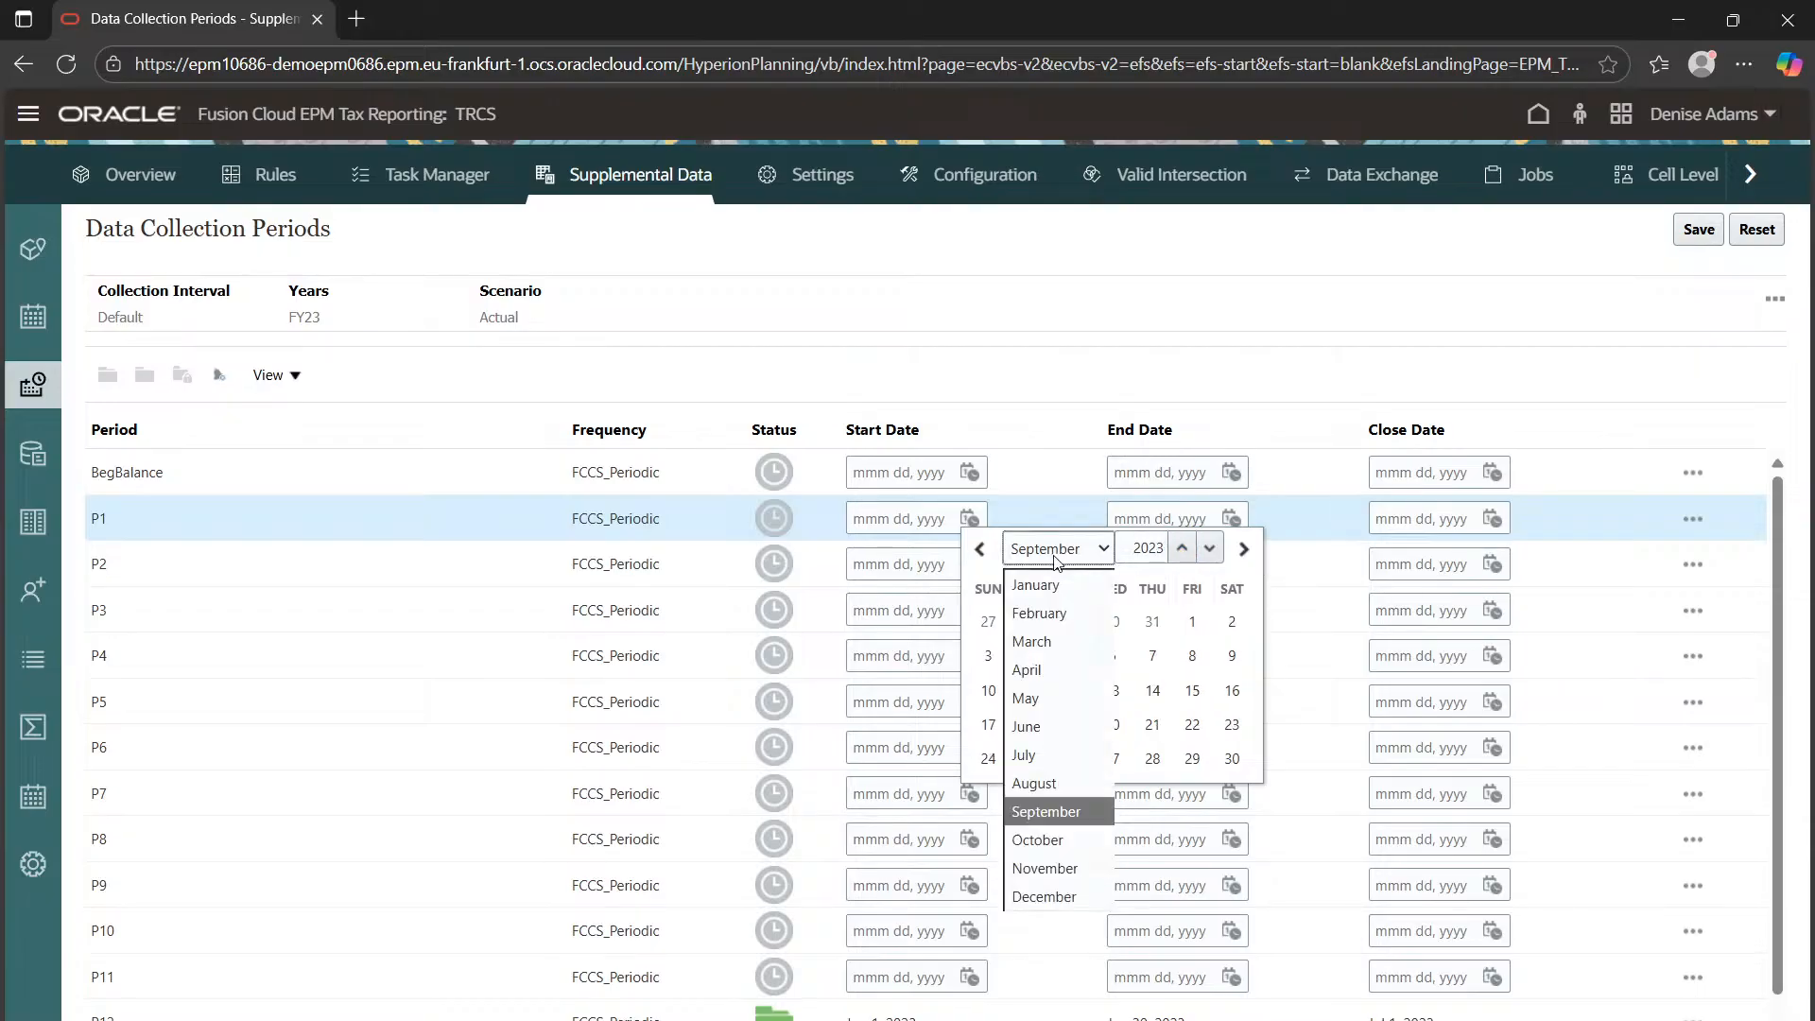
{"action": "left_click", "coordinate": [1036, 585]}
{"action": "left_click", "coordinate": [986, 621]}
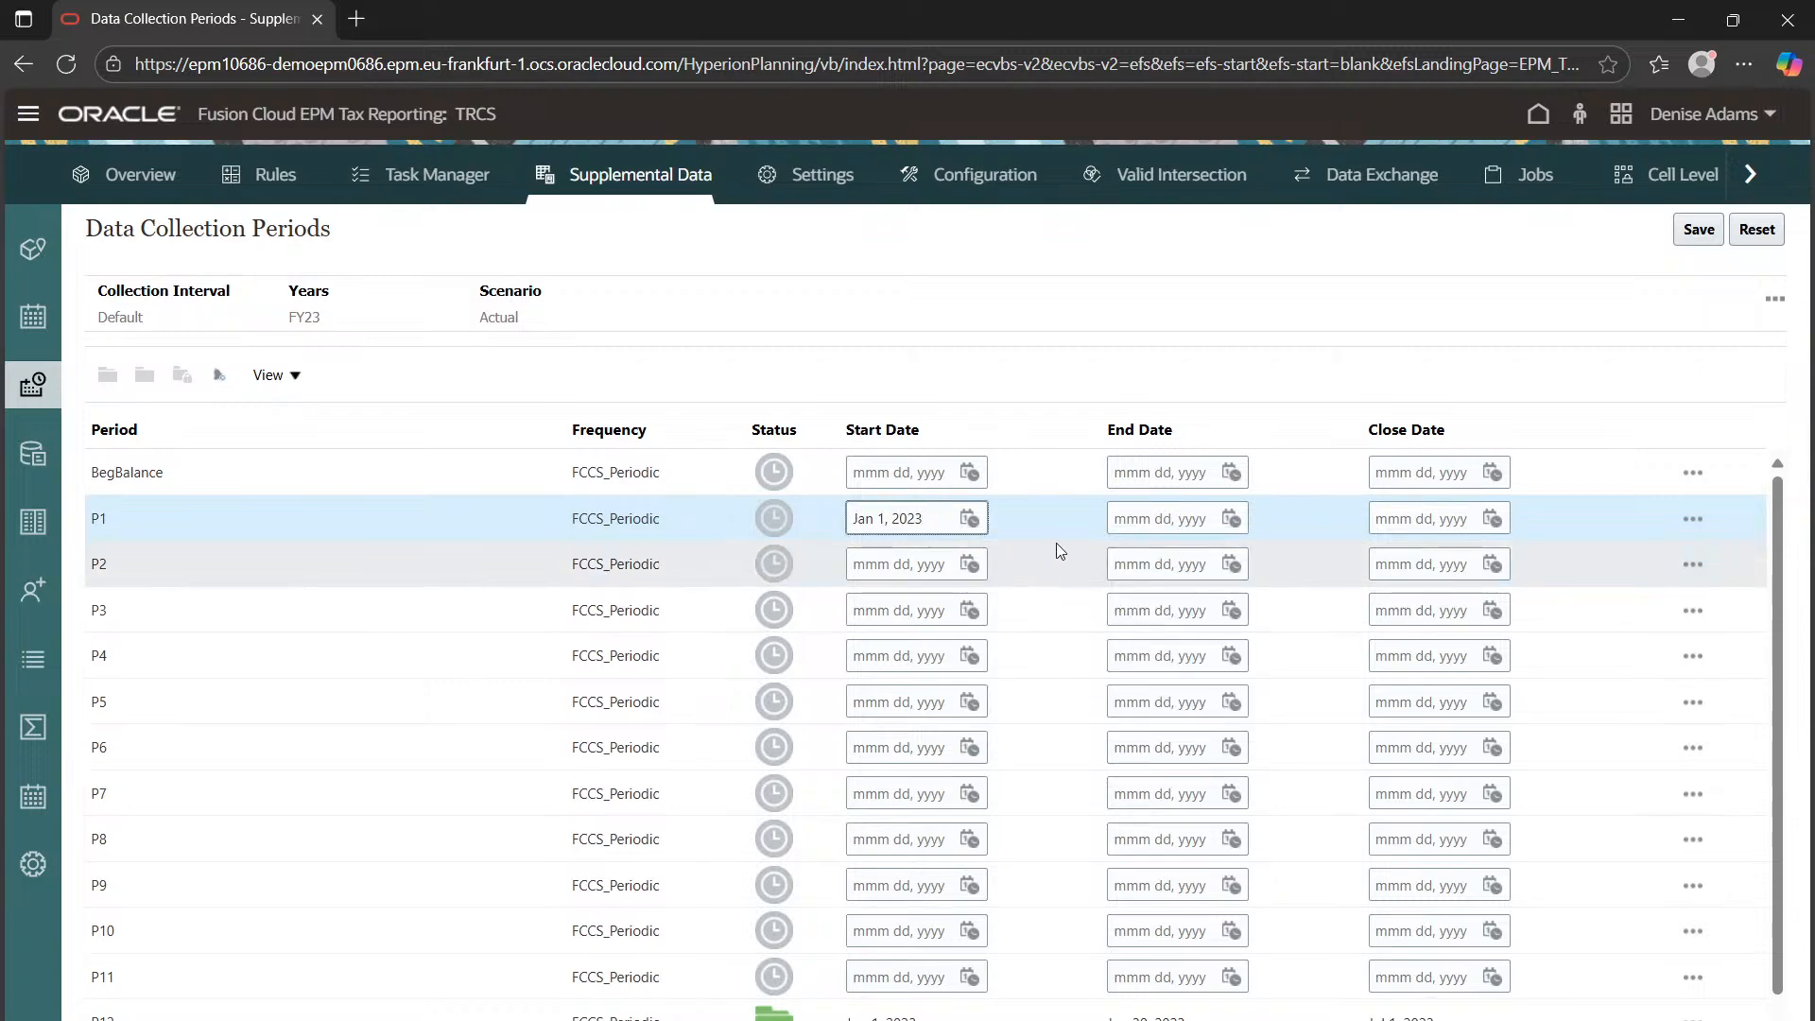
Set period P1's end date to Jan 31, 2023
{"action": "left_click", "coordinate": [1182, 519]}
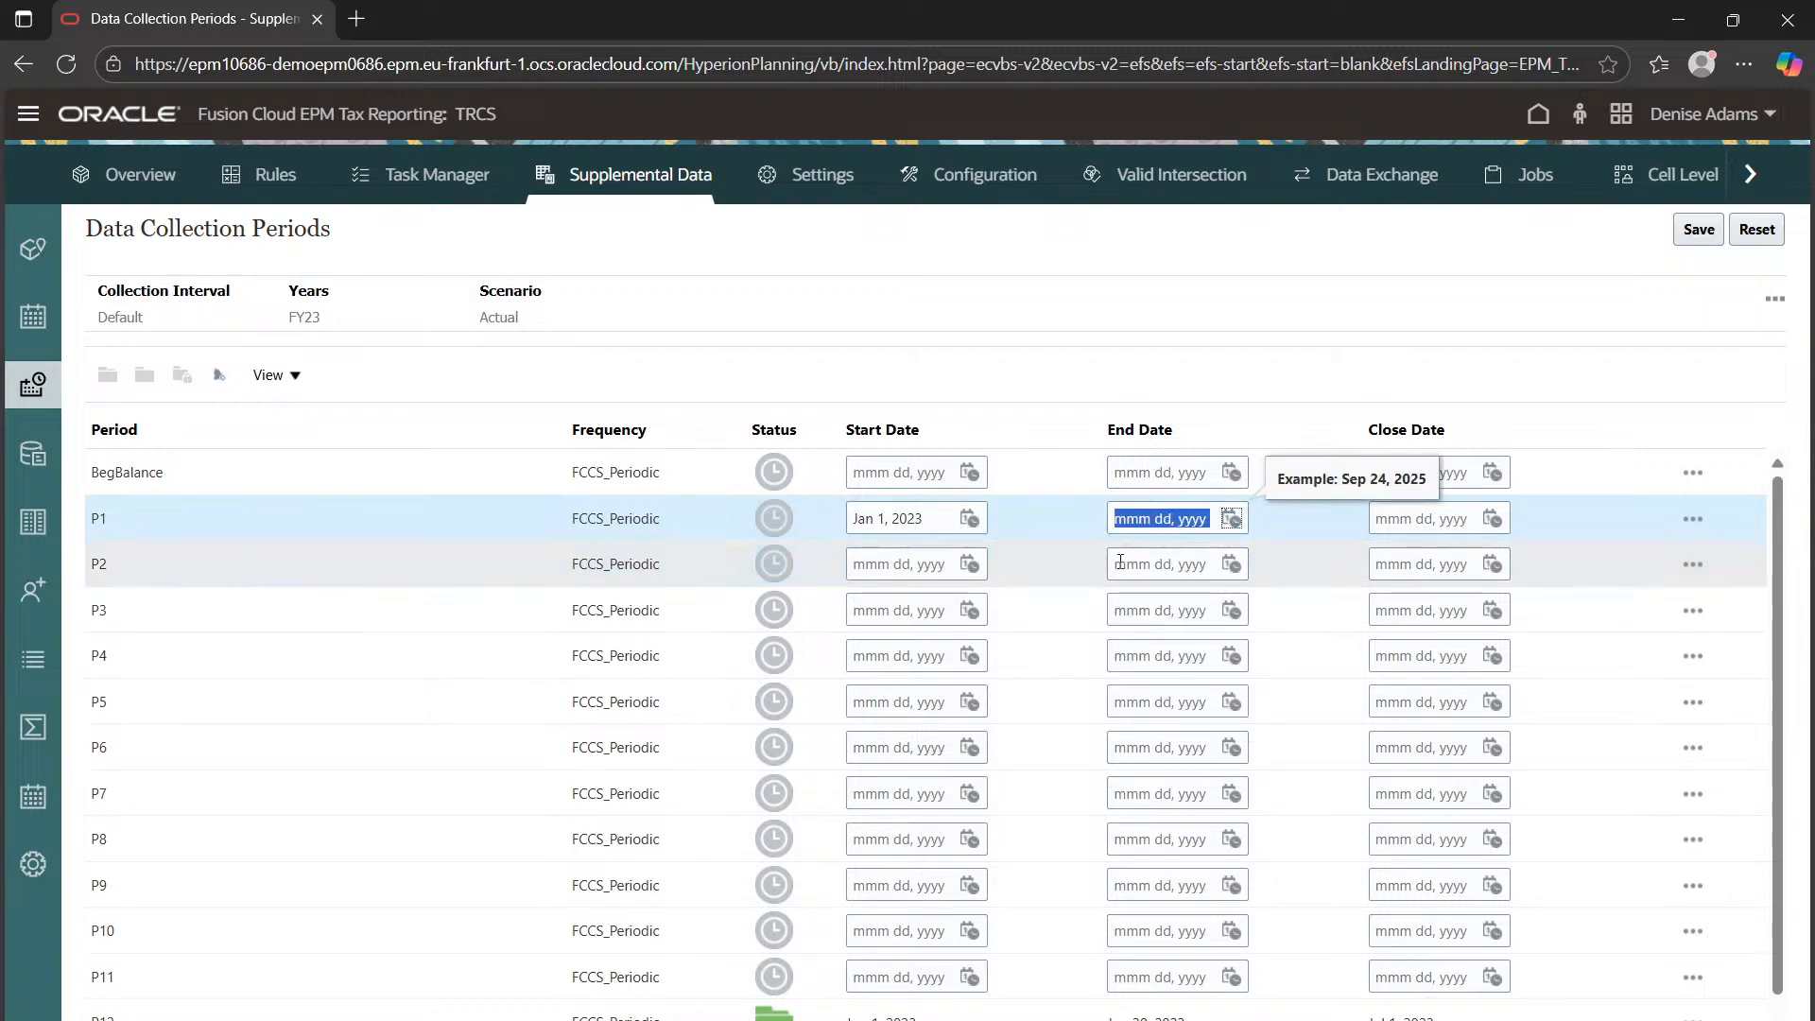
{"action": "left_click", "coordinate": [1239, 519]}
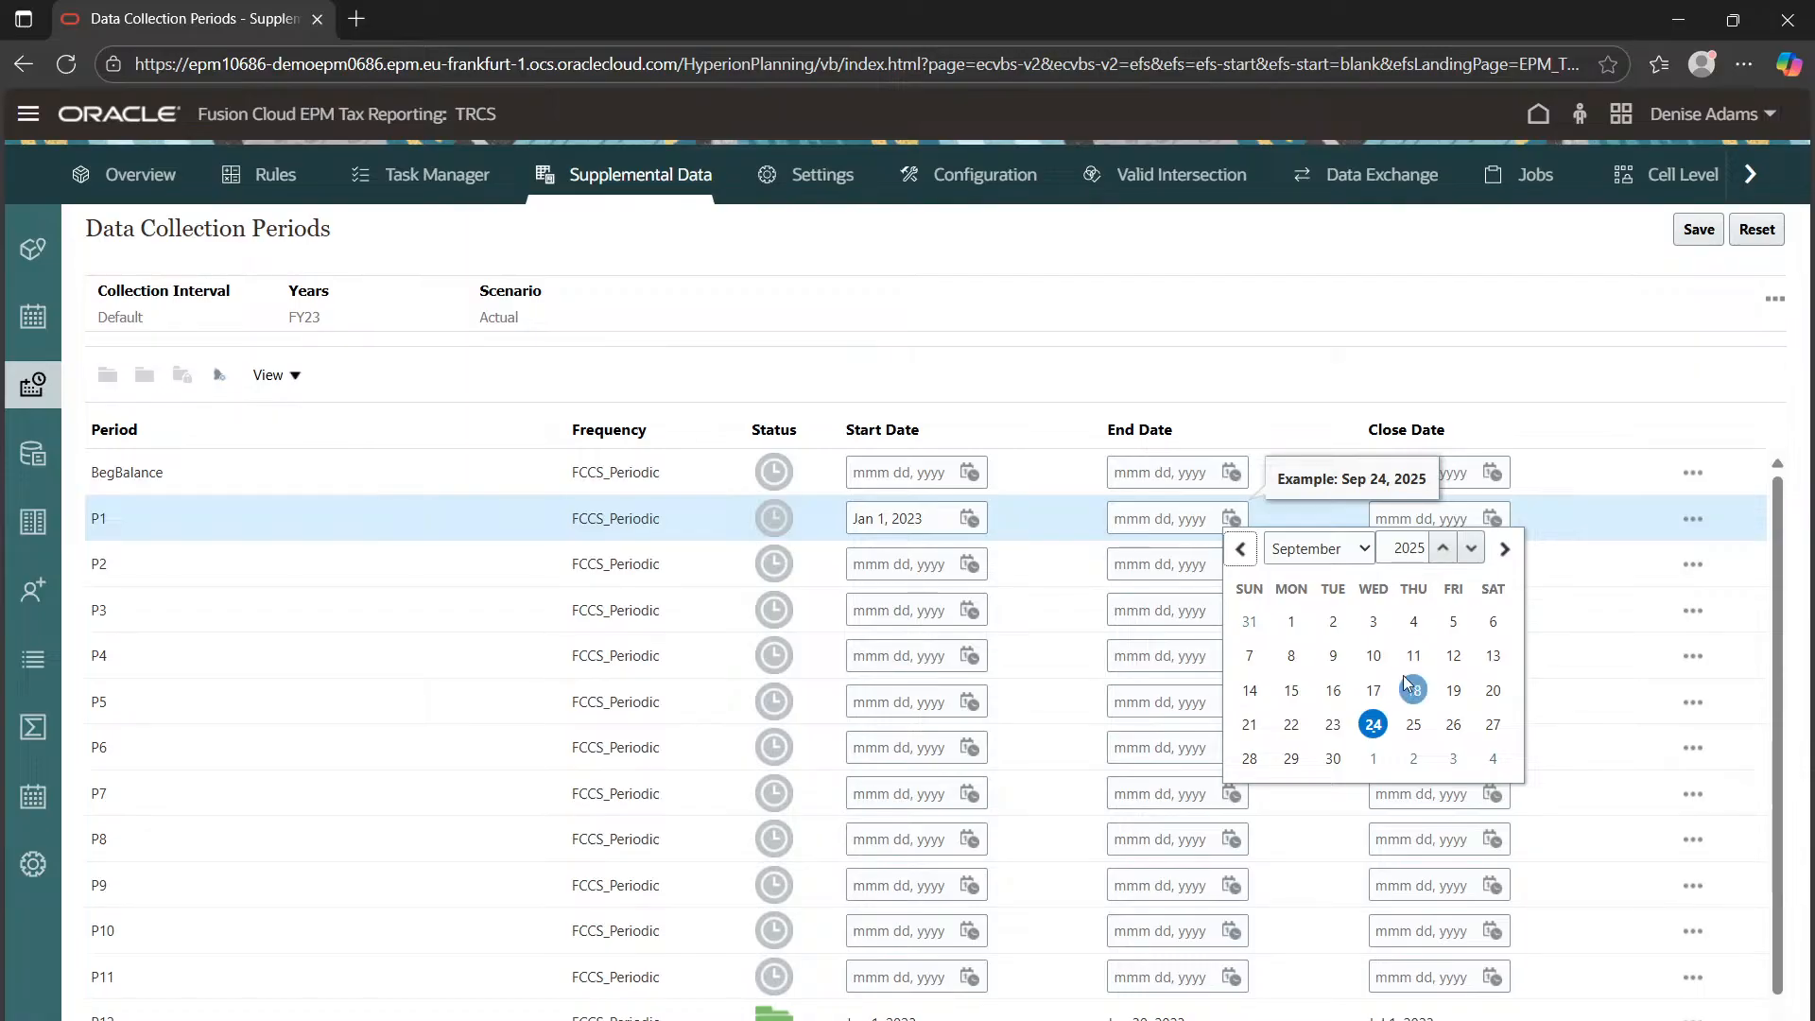
{"action": "left_click", "coordinate": [1362, 561]}
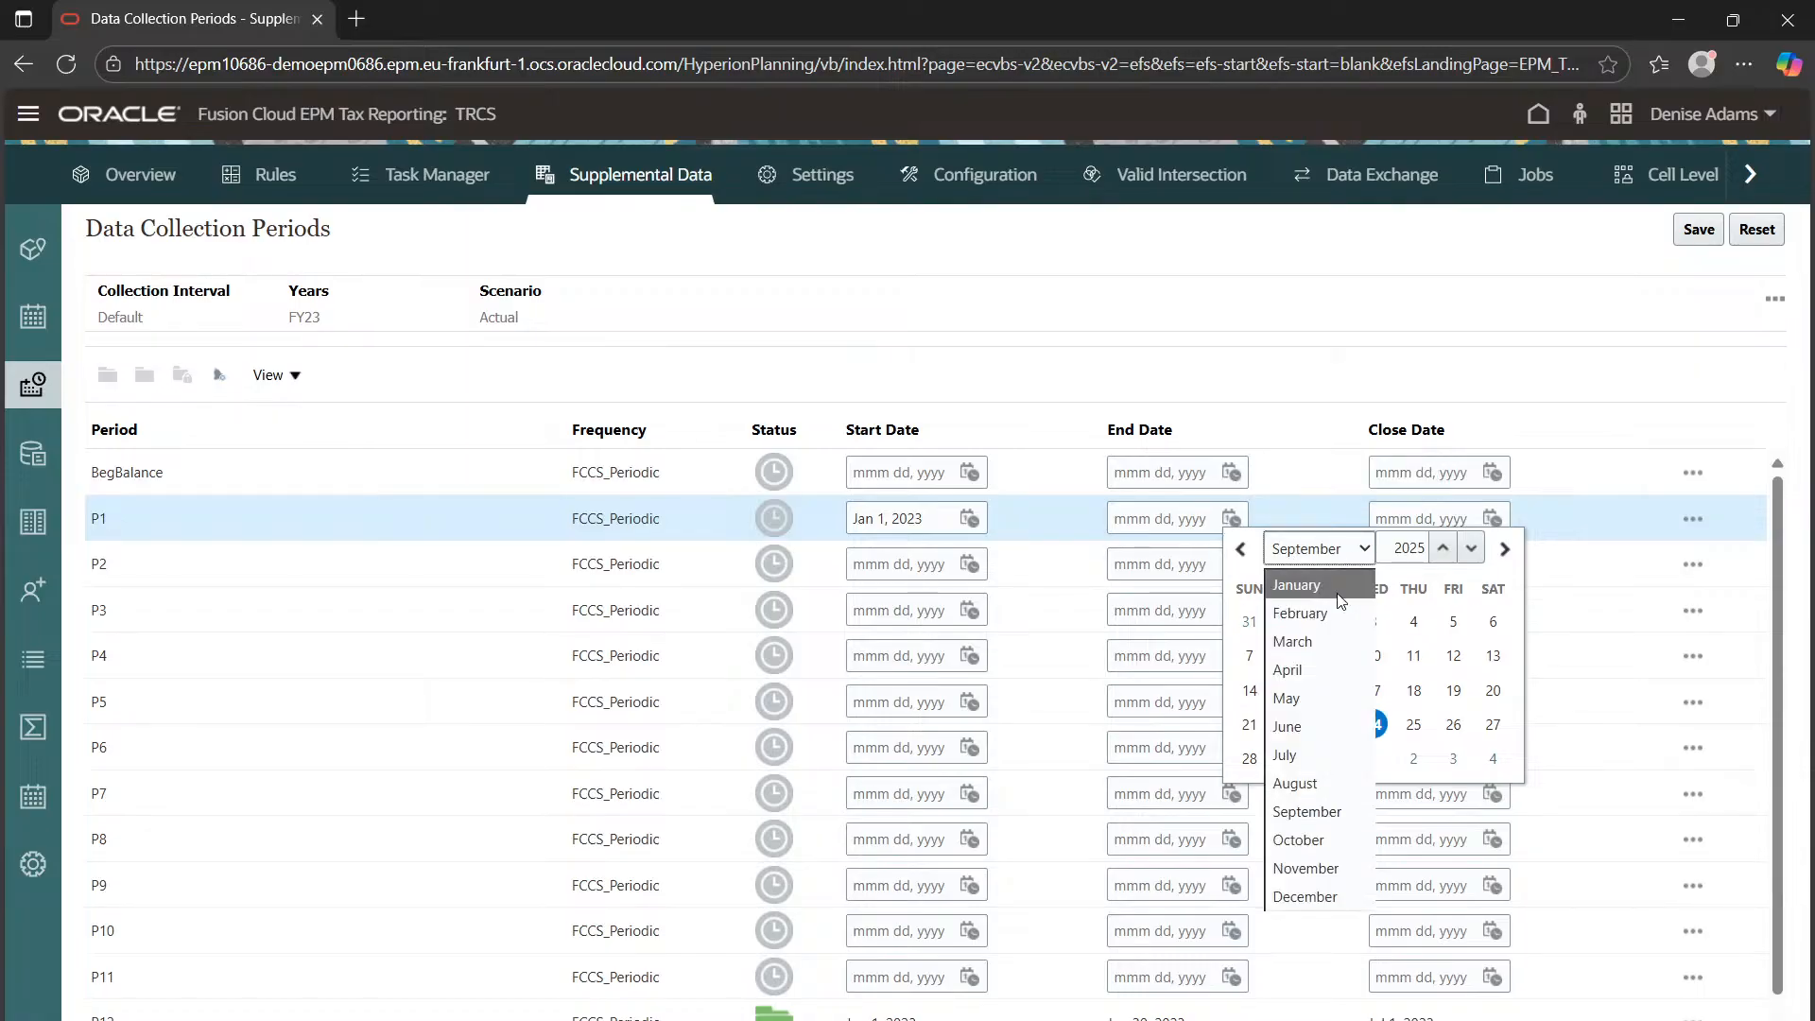
{"action": "left_click", "coordinate": [1291, 574]}
{"action": "left_click", "coordinate": [1453, 758]}
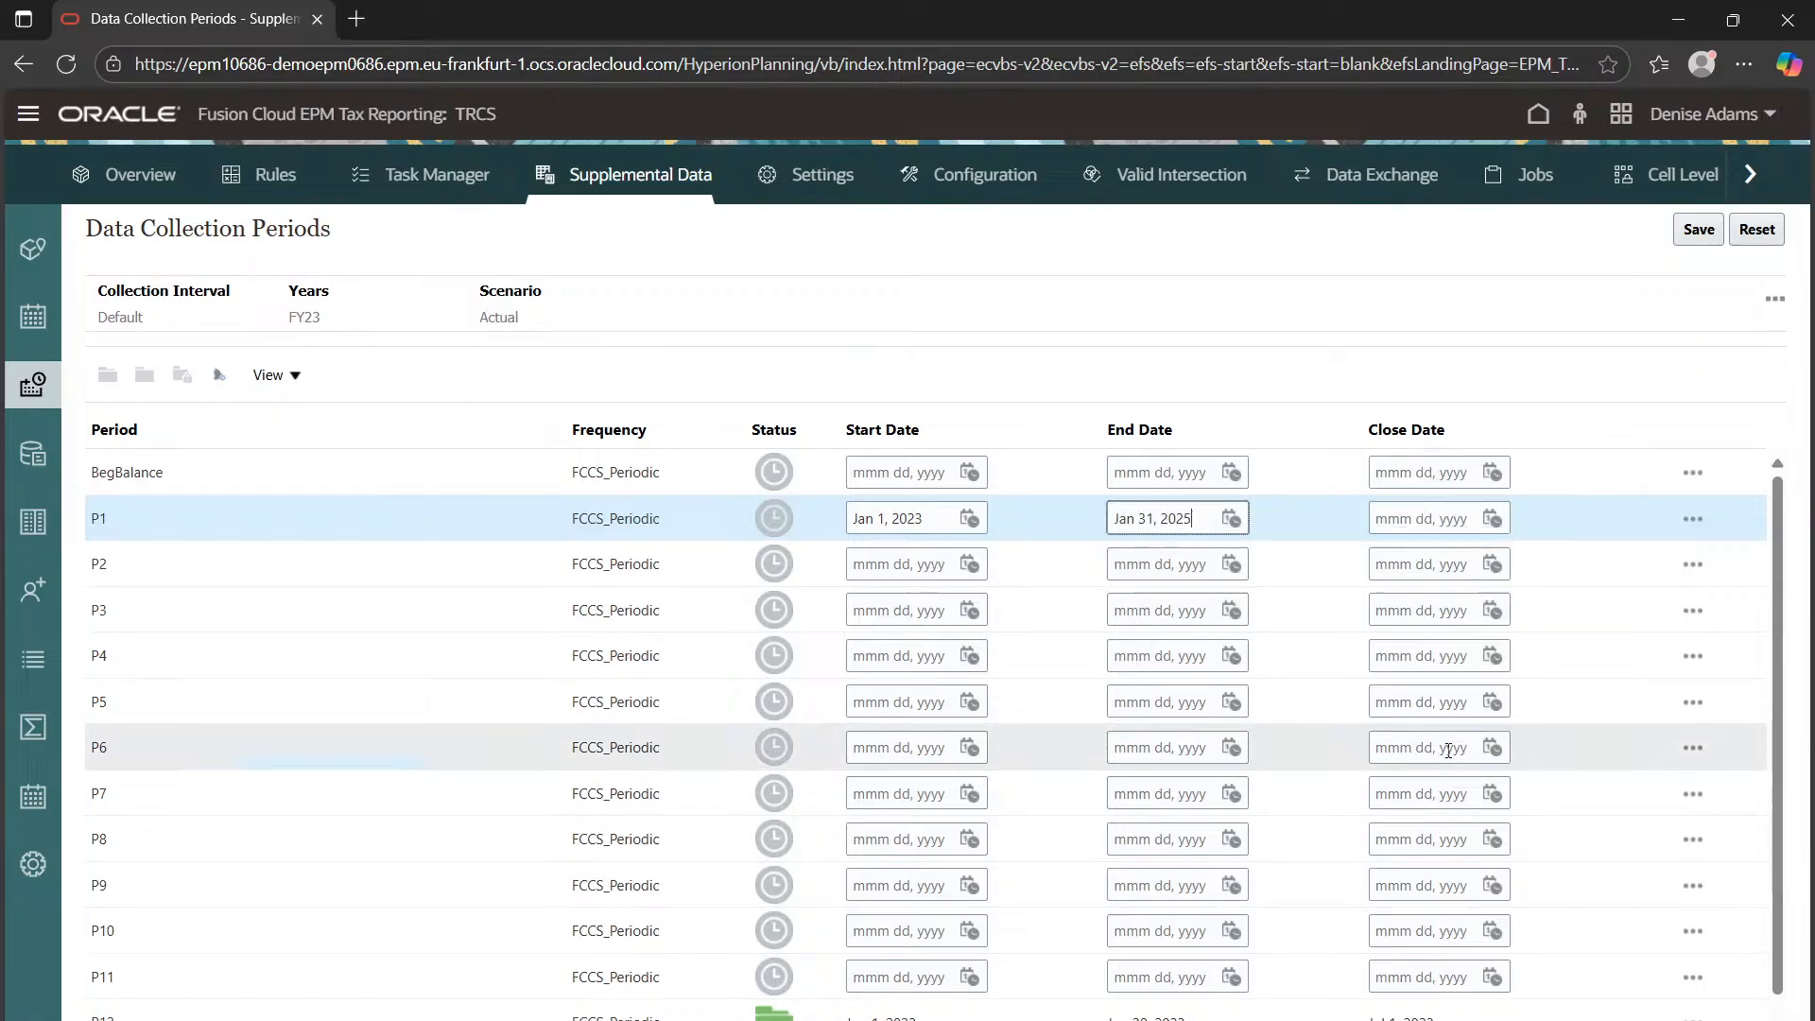
{"action": "left_click", "coordinate": [1231, 518]}
{"action": "left_click", "coordinate": [1471, 548]}
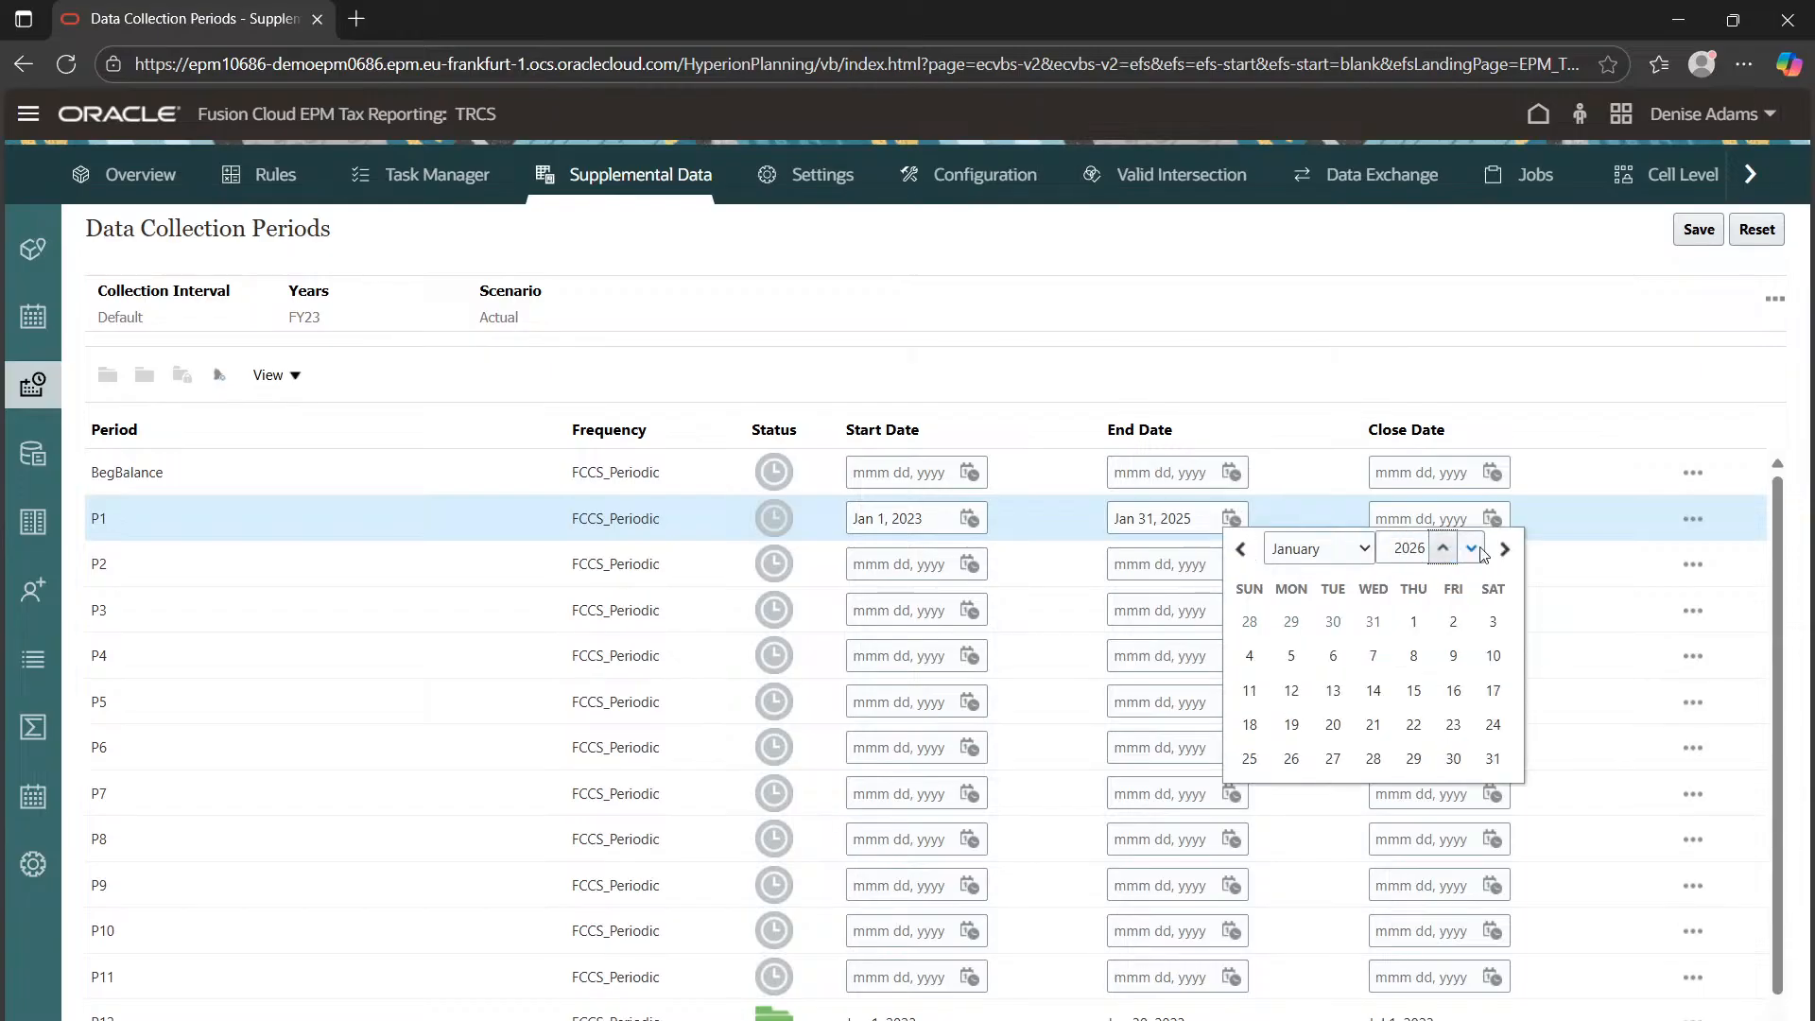
{"action": "left_click", "coordinate": [1471, 549]}
{"action": "left_click", "coordinate": [1471, 549]}
{"action": "left_click", "coordinate": [1443, 549]}
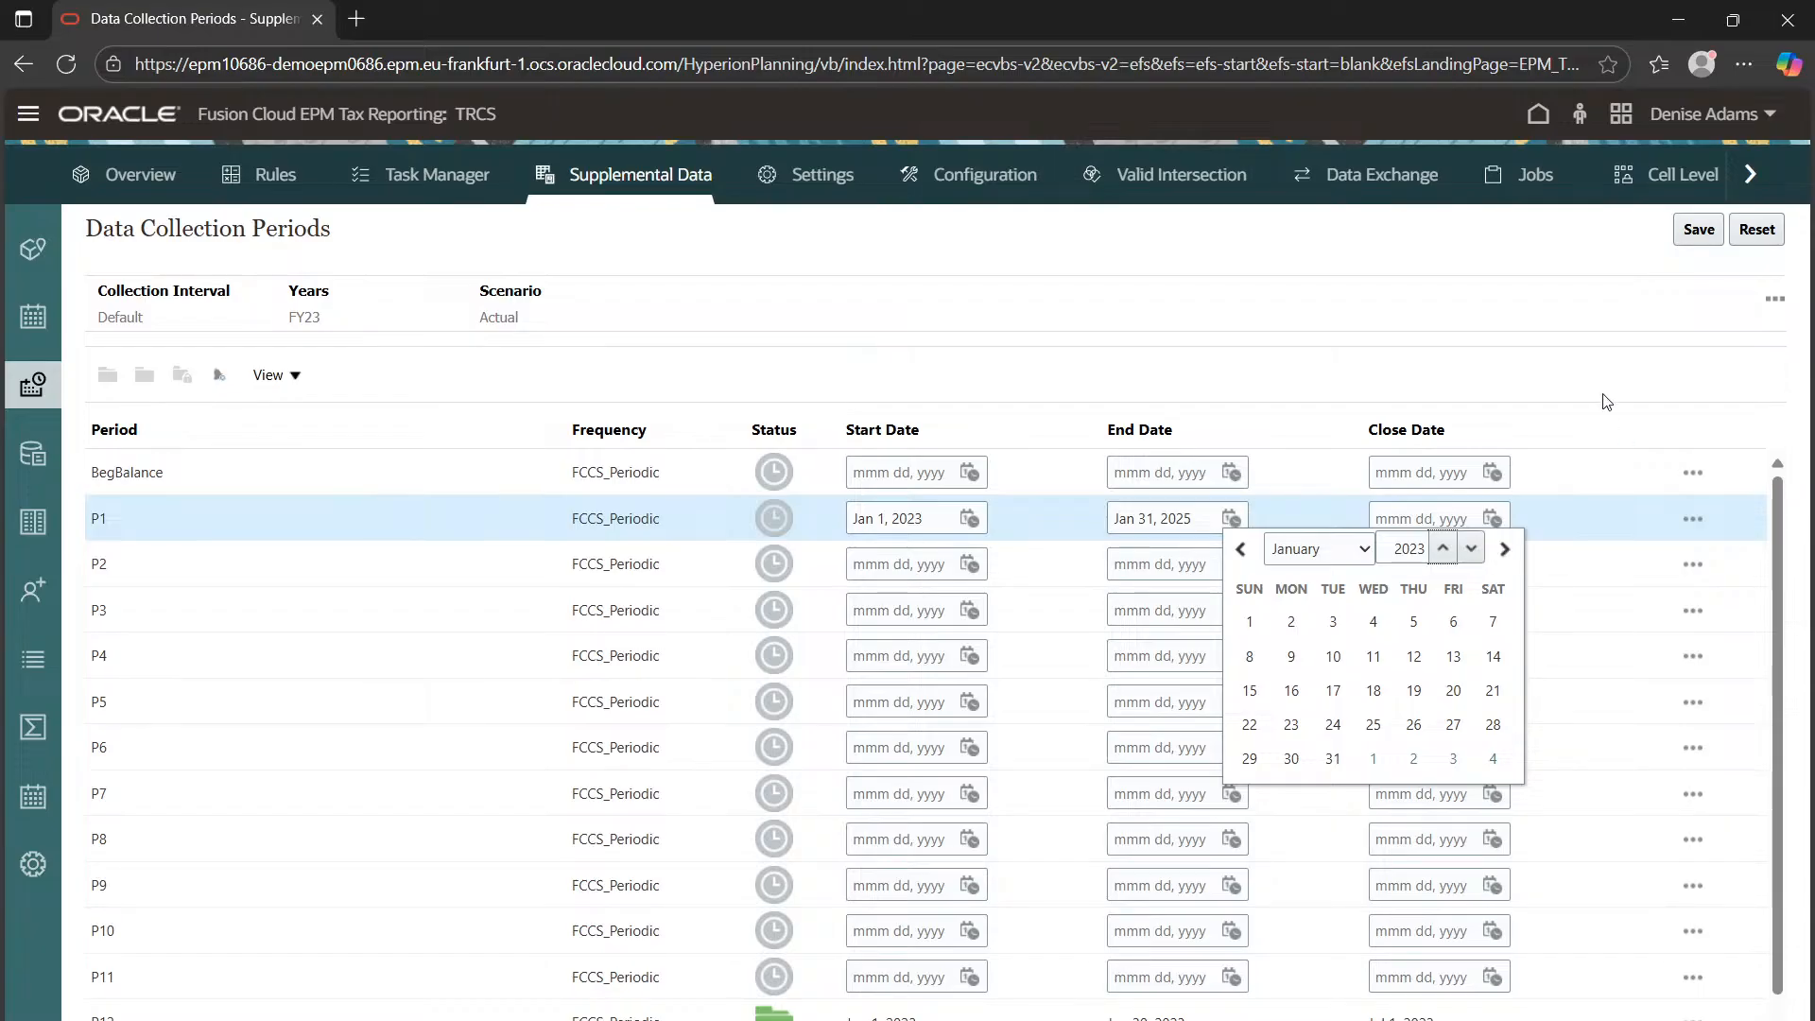
{"action": "left_click", "coordinate": [1347, 755]}
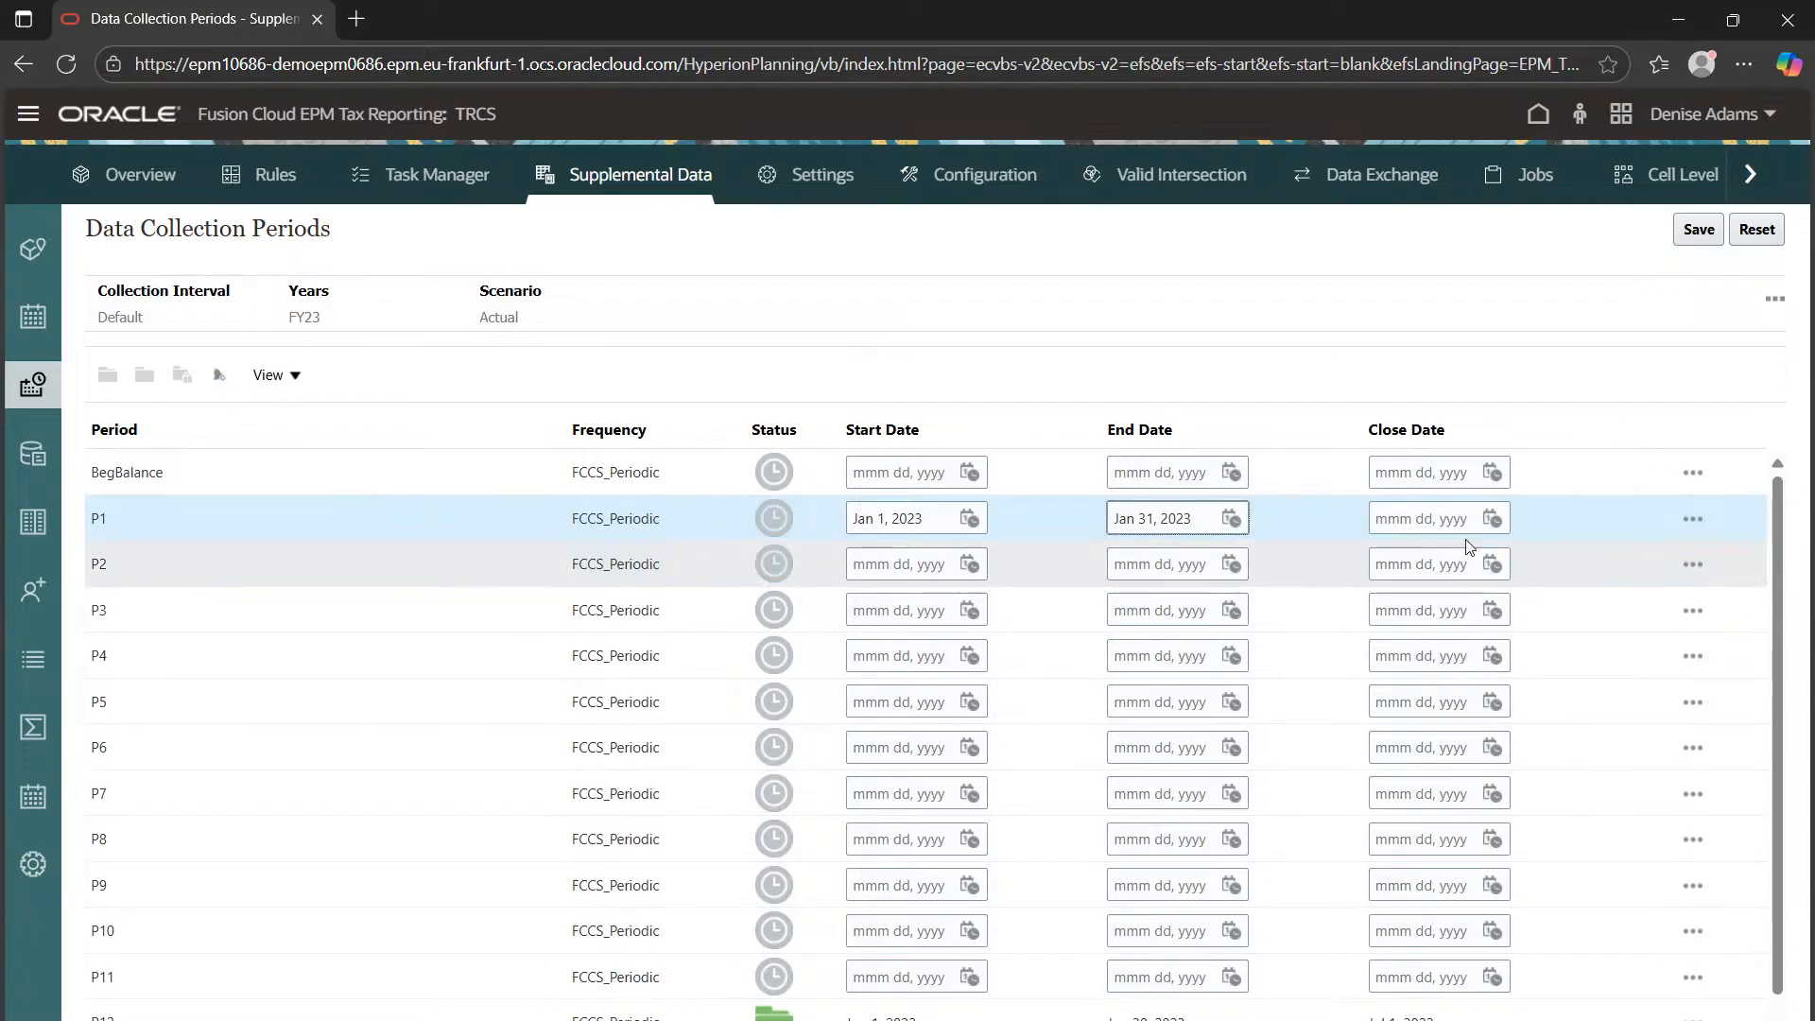
Set P1's close date to Jan 31, 2023 and save the period dates
{"action": "left_click", "coordinate": [1437, 530]}
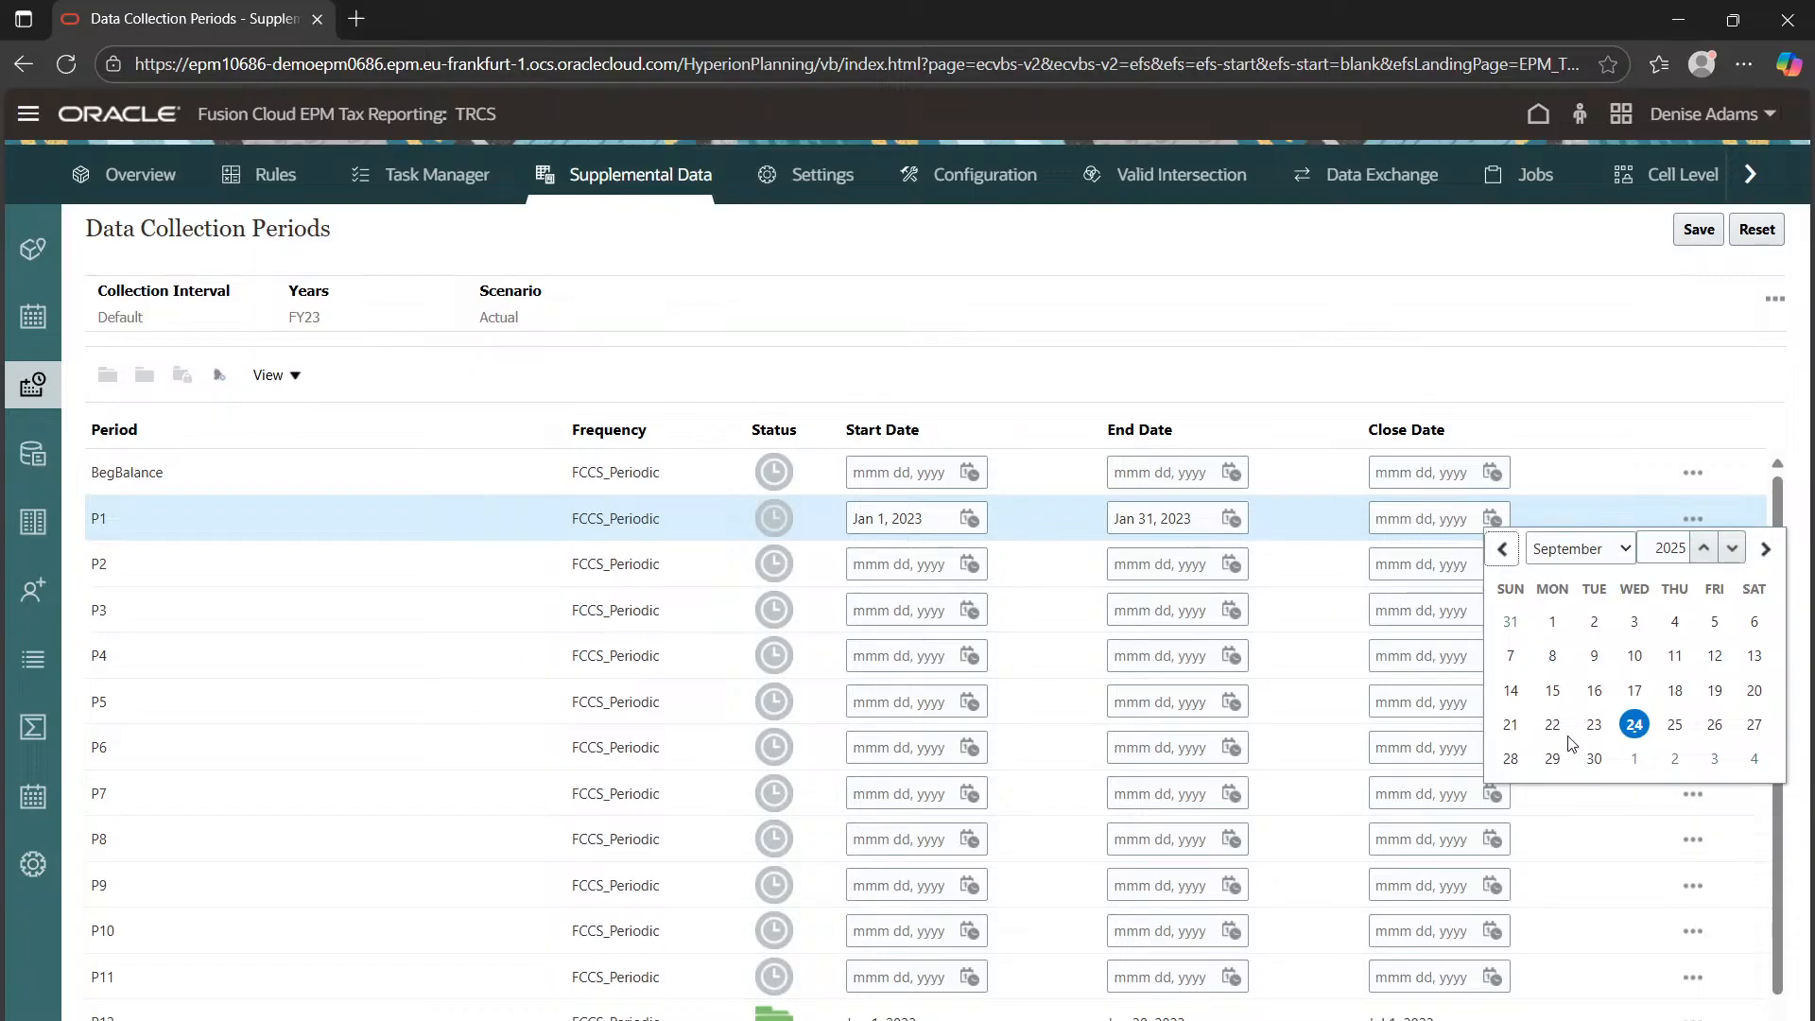
{"action": "left_click", "coordinate": [1733, 546]}
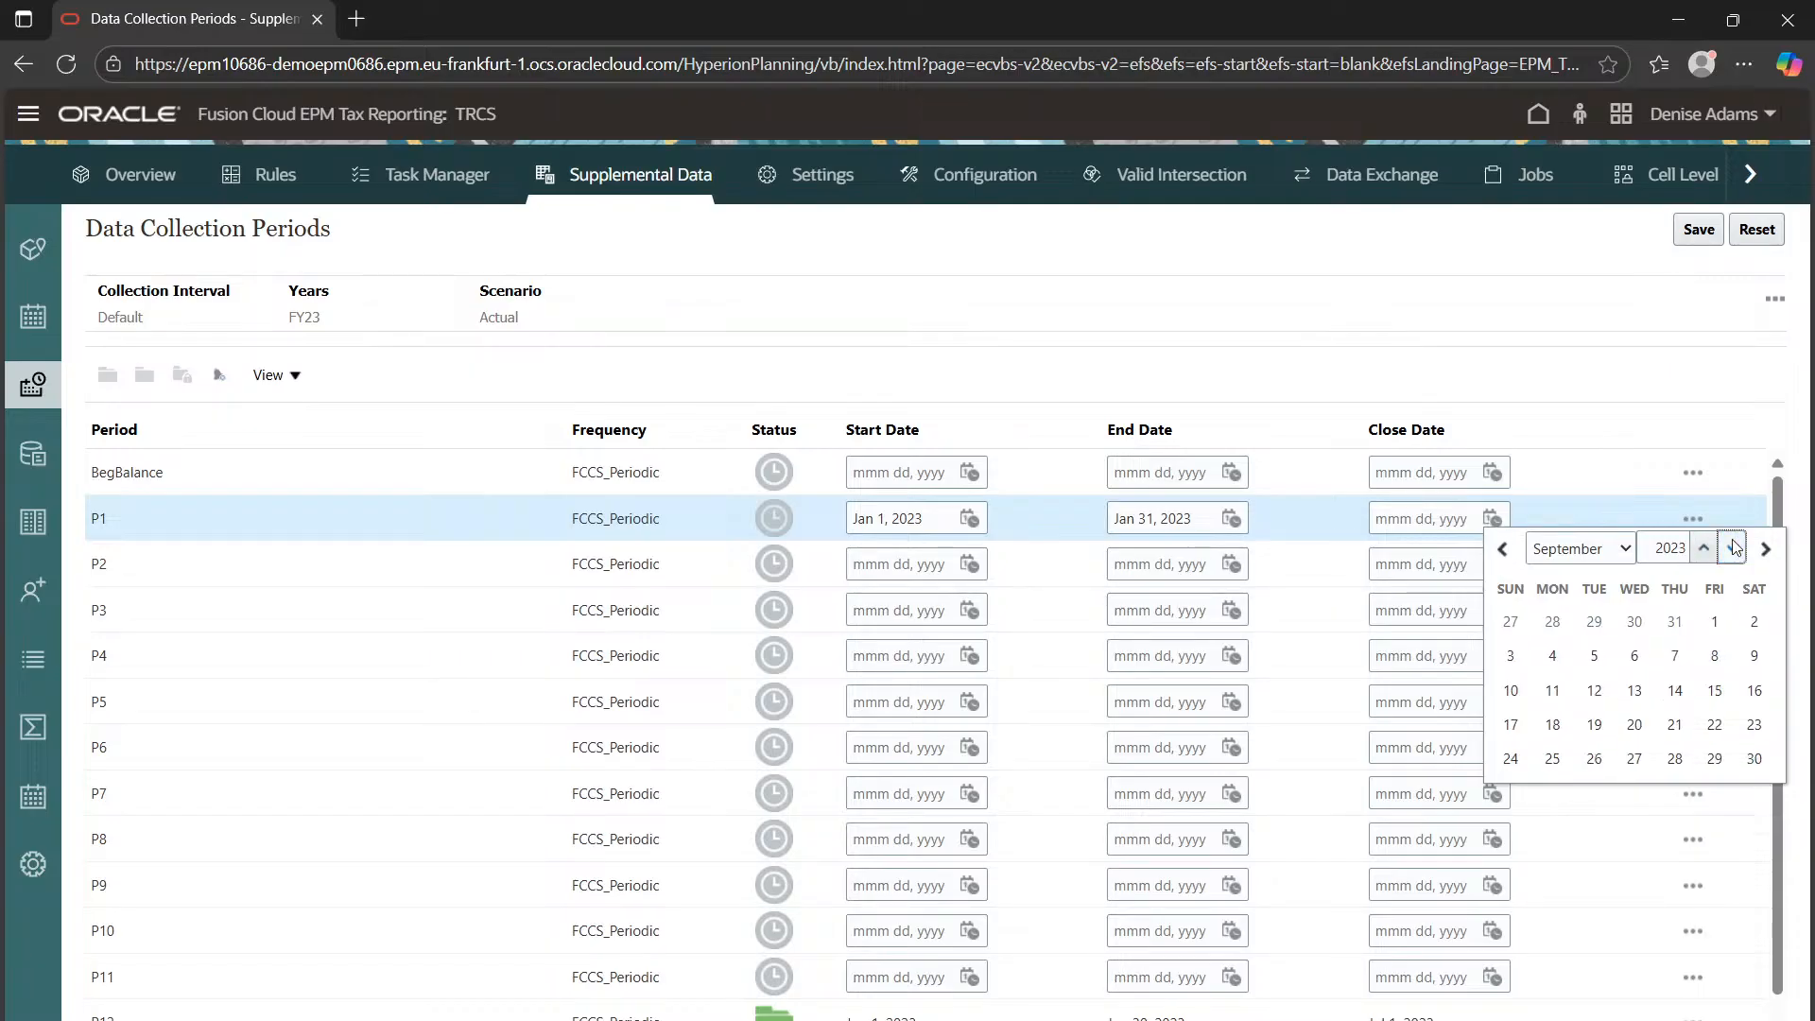
{"action": "left_click", "coordinate": [1733, 547]}
{"action": "left_click", "coordinate": [1597, 550]}
{"action": "left_click", "coordinate": [1584, 587]}
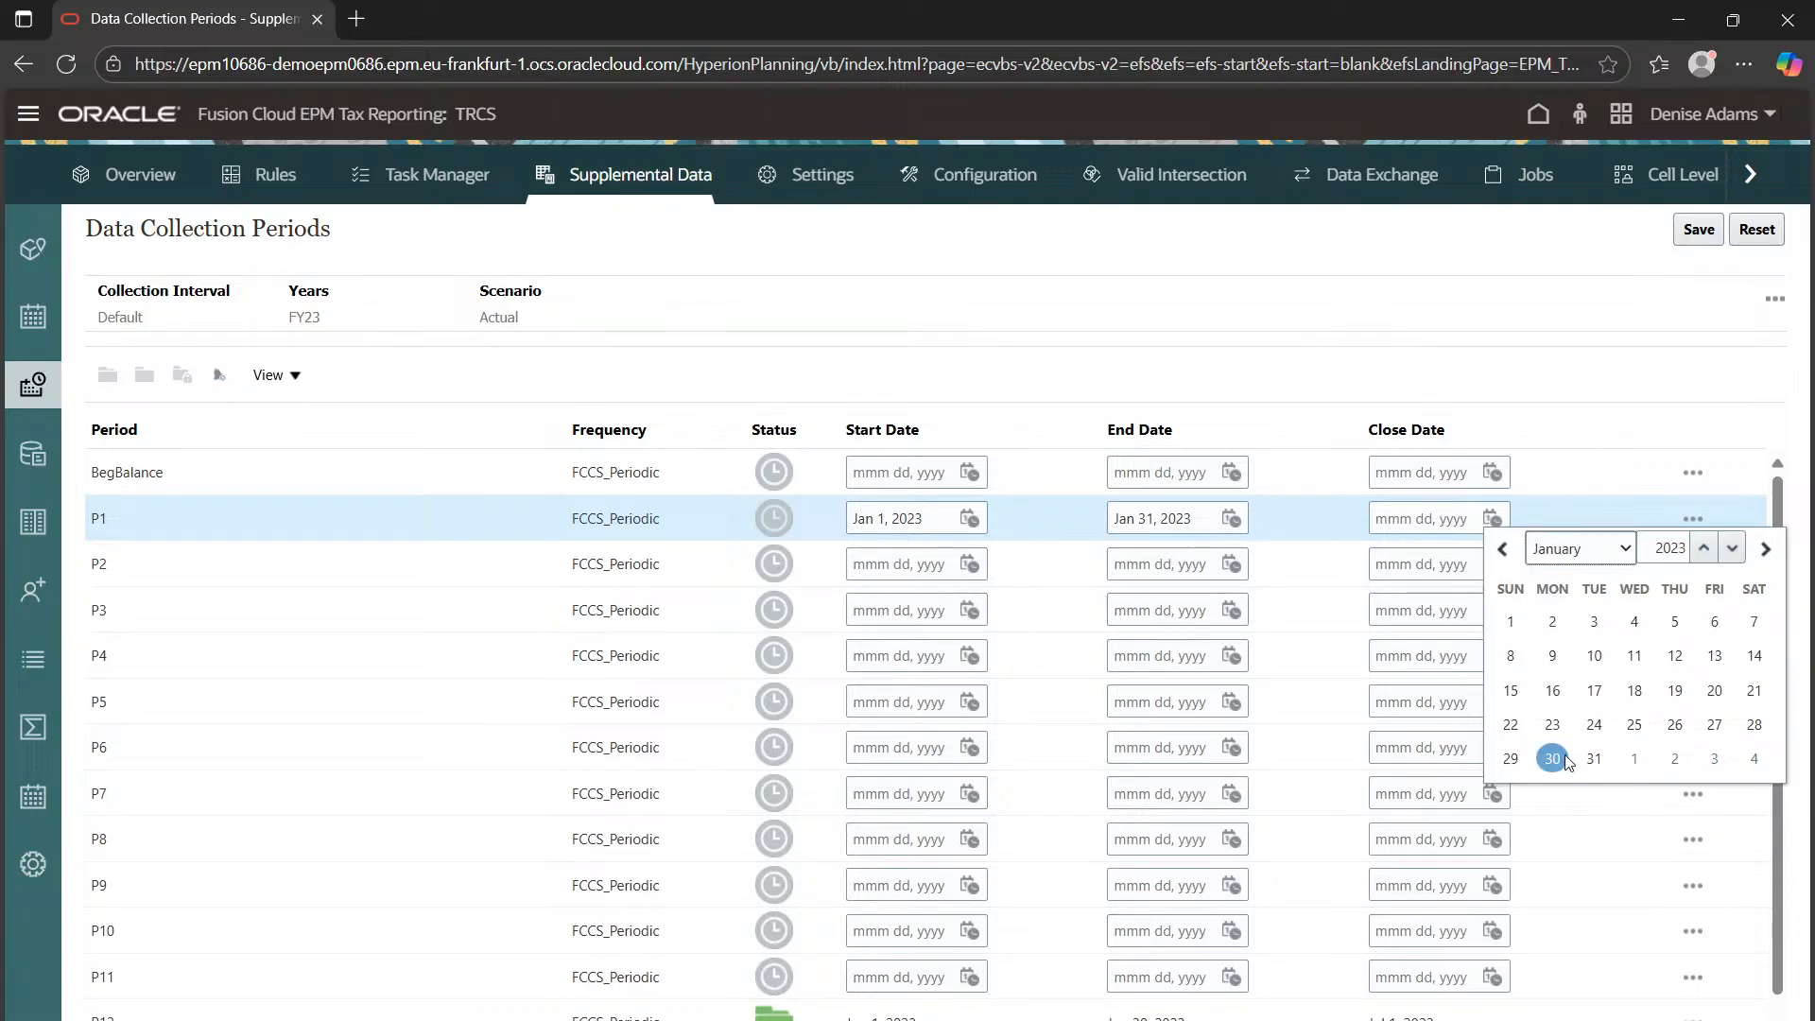
{"action": "left_click", "coordinate": [1593, 758]}
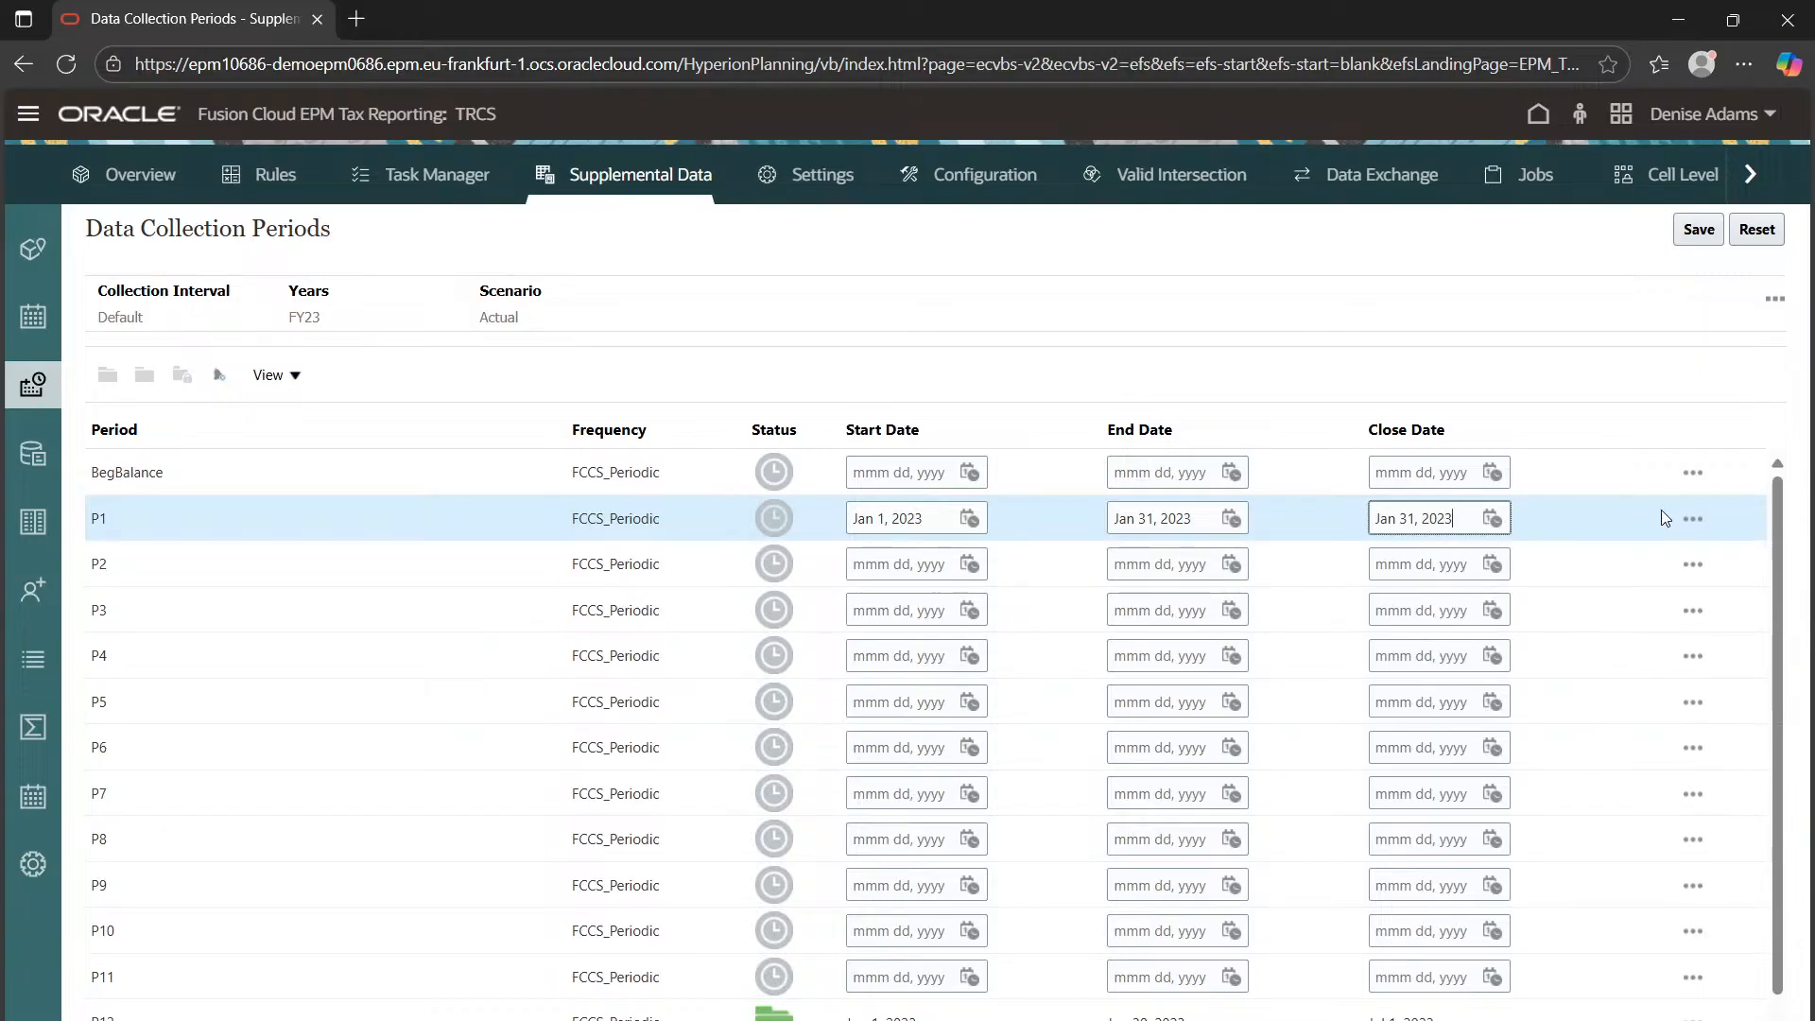
{"action": "left_click", "coordinate": [1699, 228]}
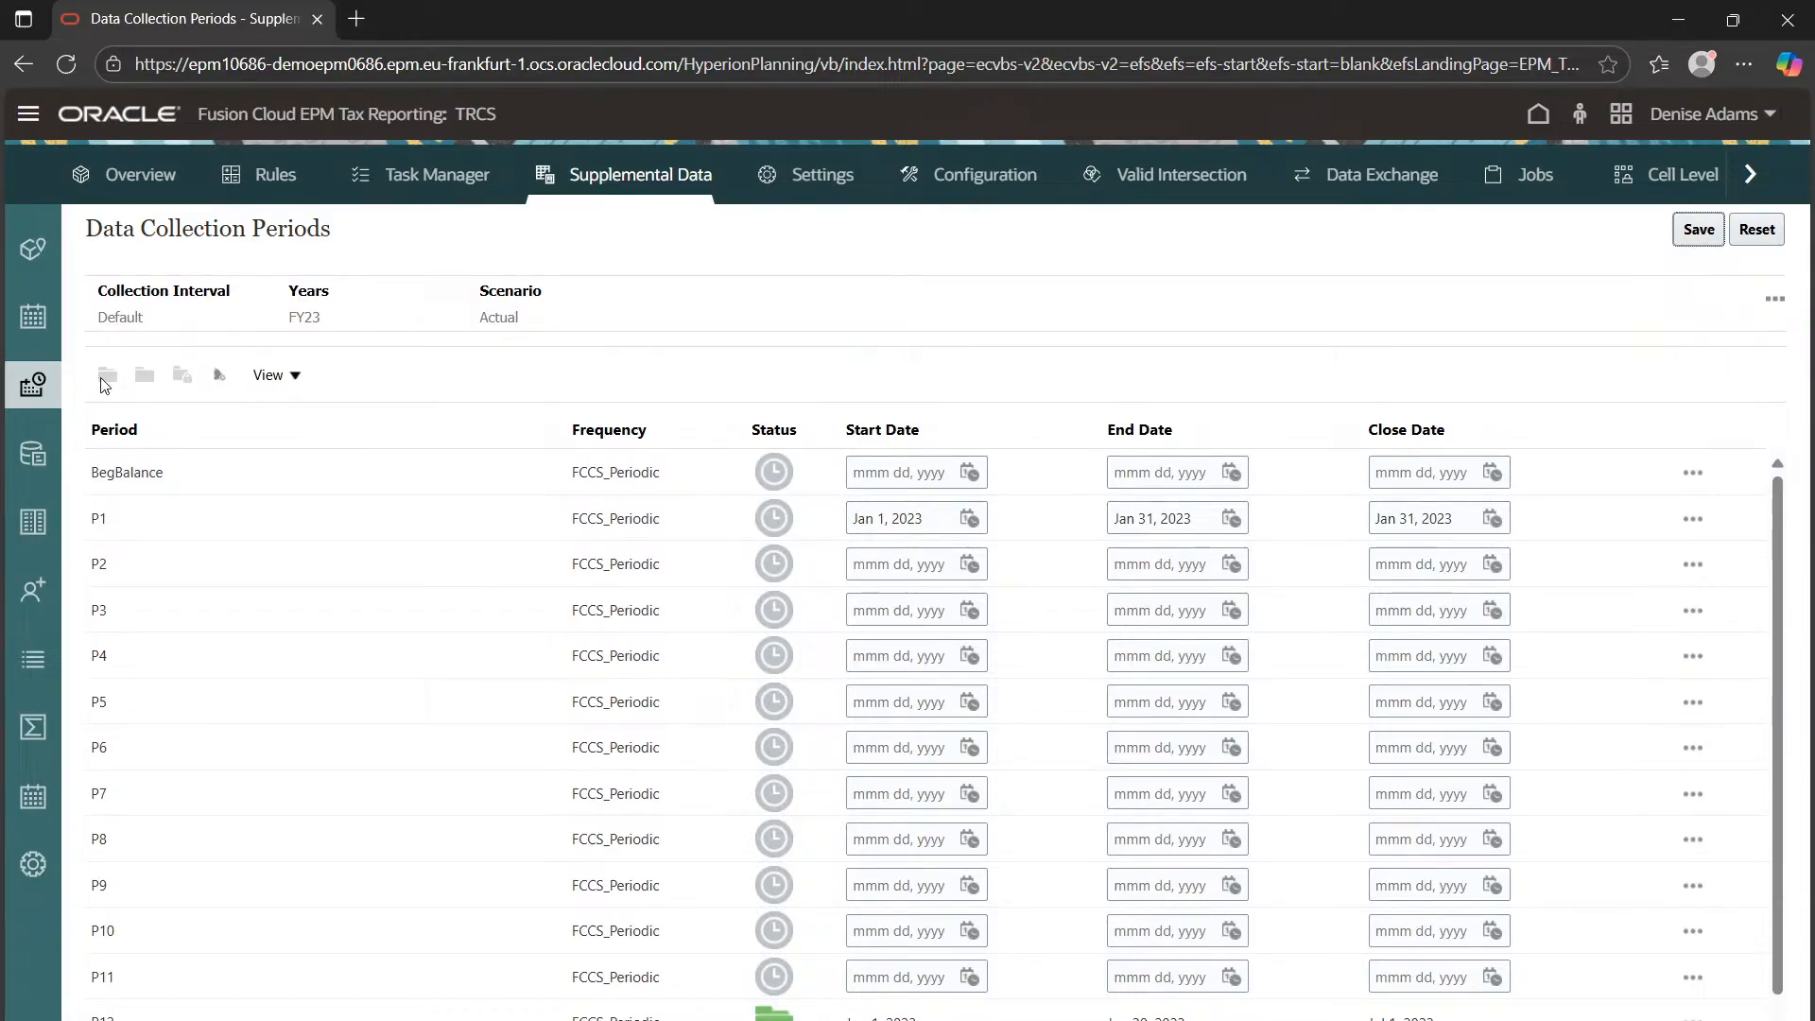
Select period P1 and change its status to Open
{"action": "left_click", "coordinate": [129, 518]}
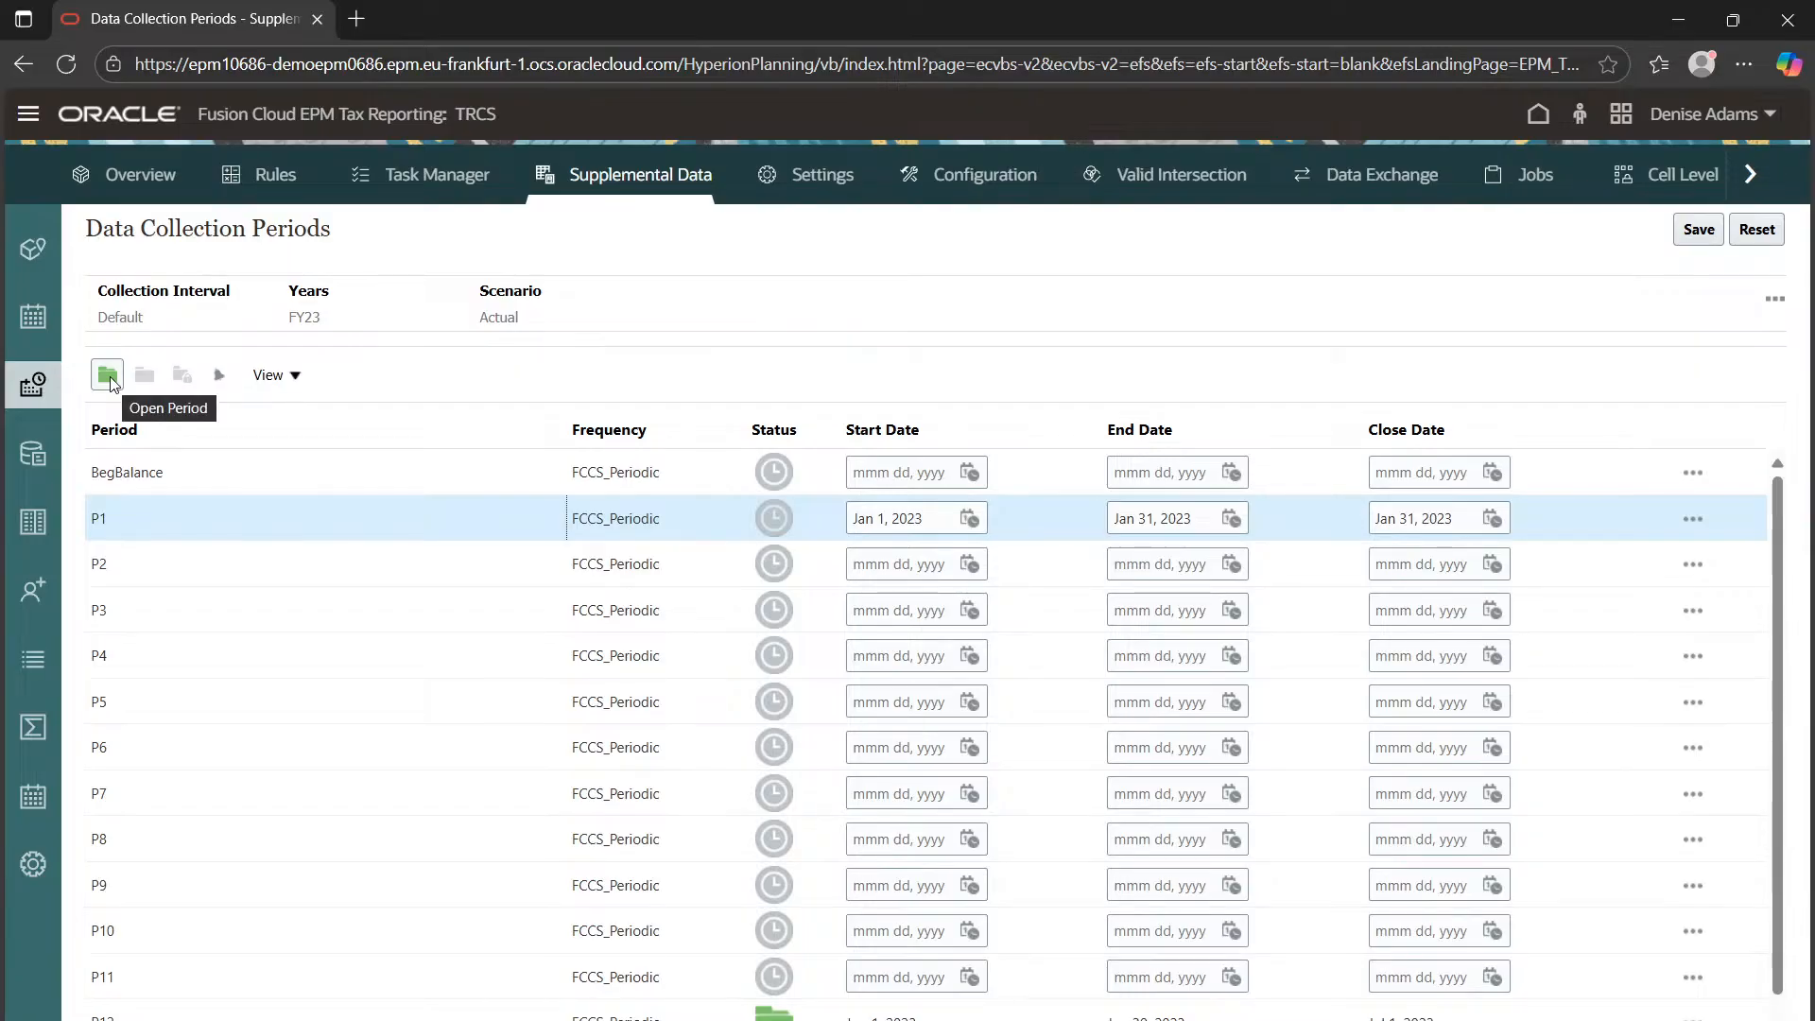
{"action": "left_click", "coordinate": [108, 378]}
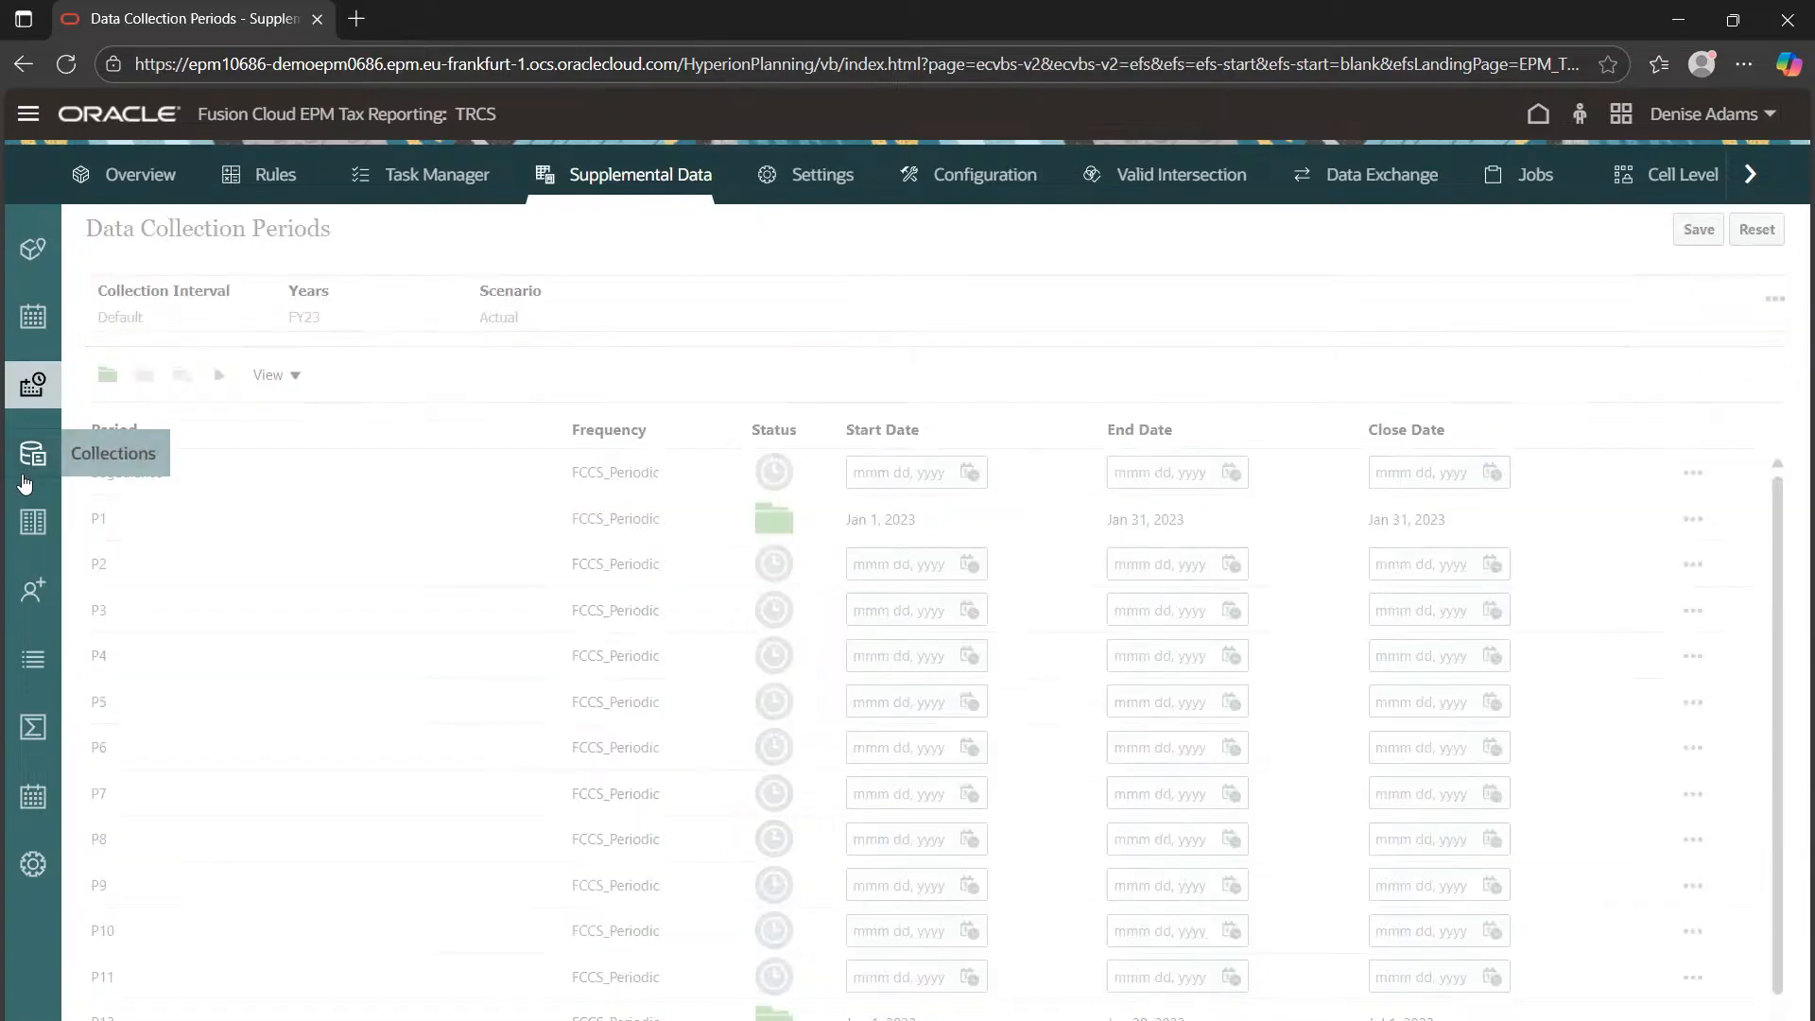
Go to the Collections list and start a blank new collection
{"action": "left_click", "coordinate": [31, 456]}
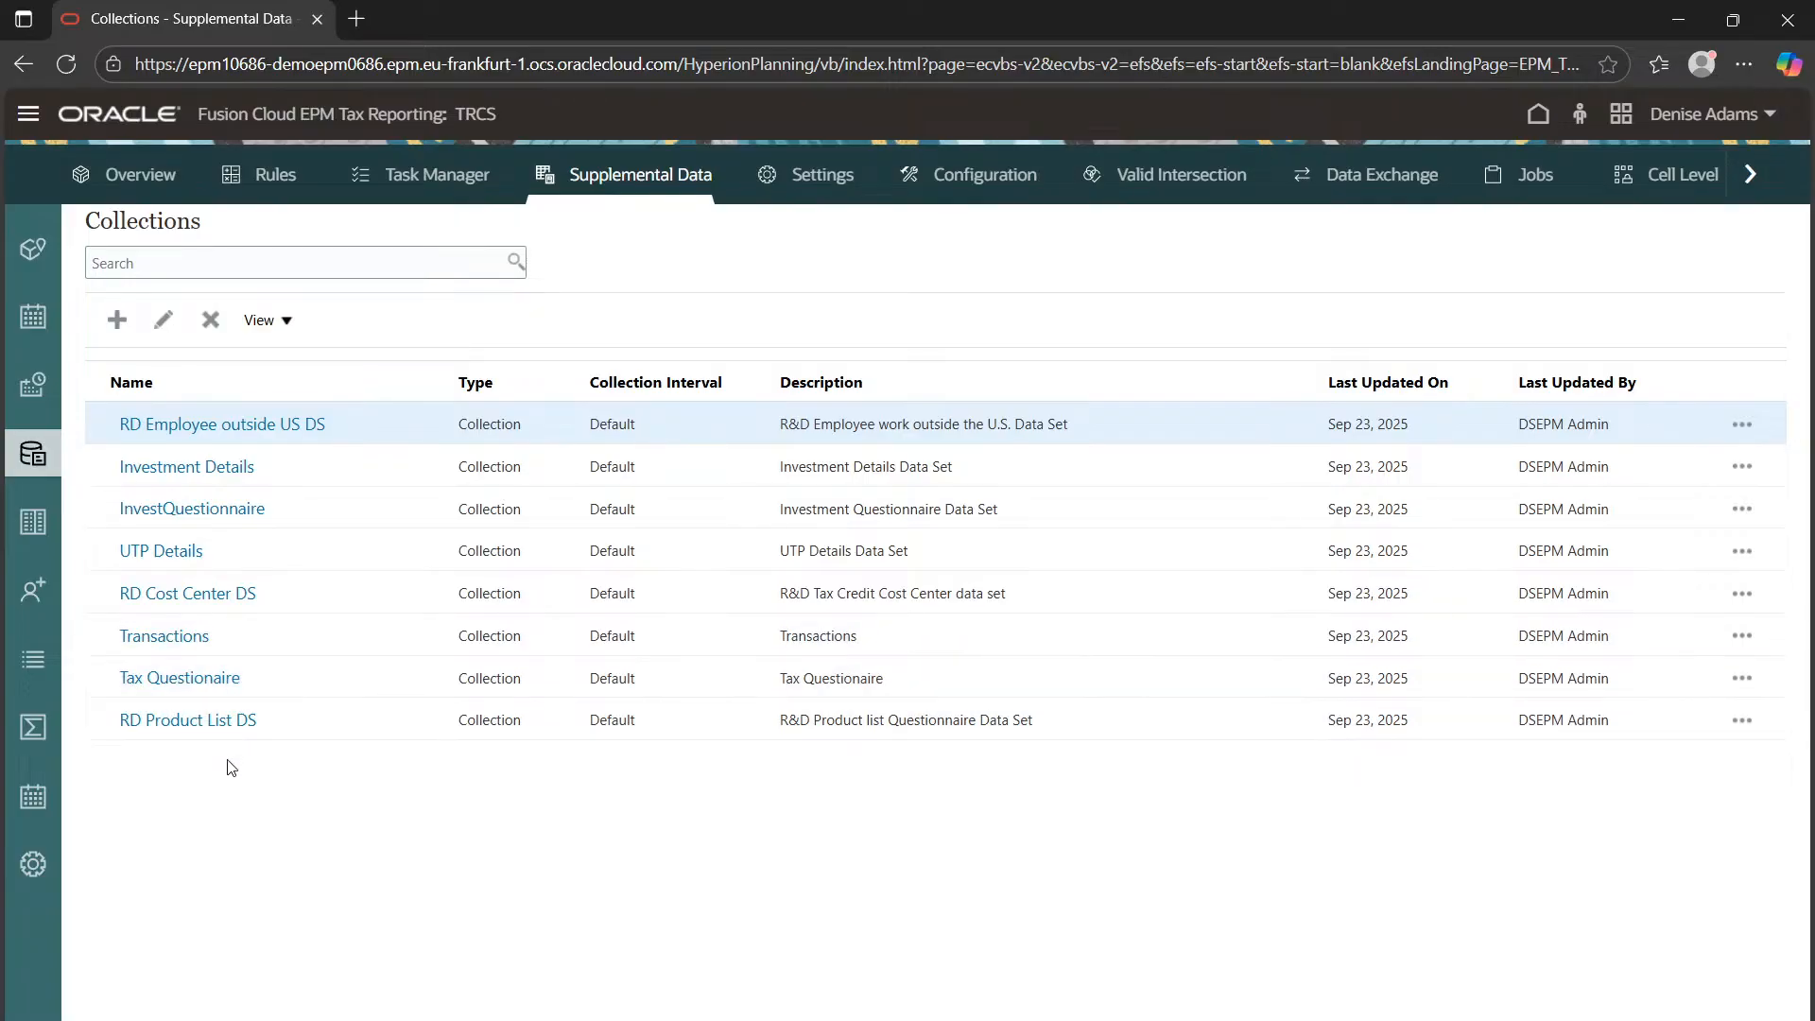
{"action": "left_click", "coordinate": [114, 330]}
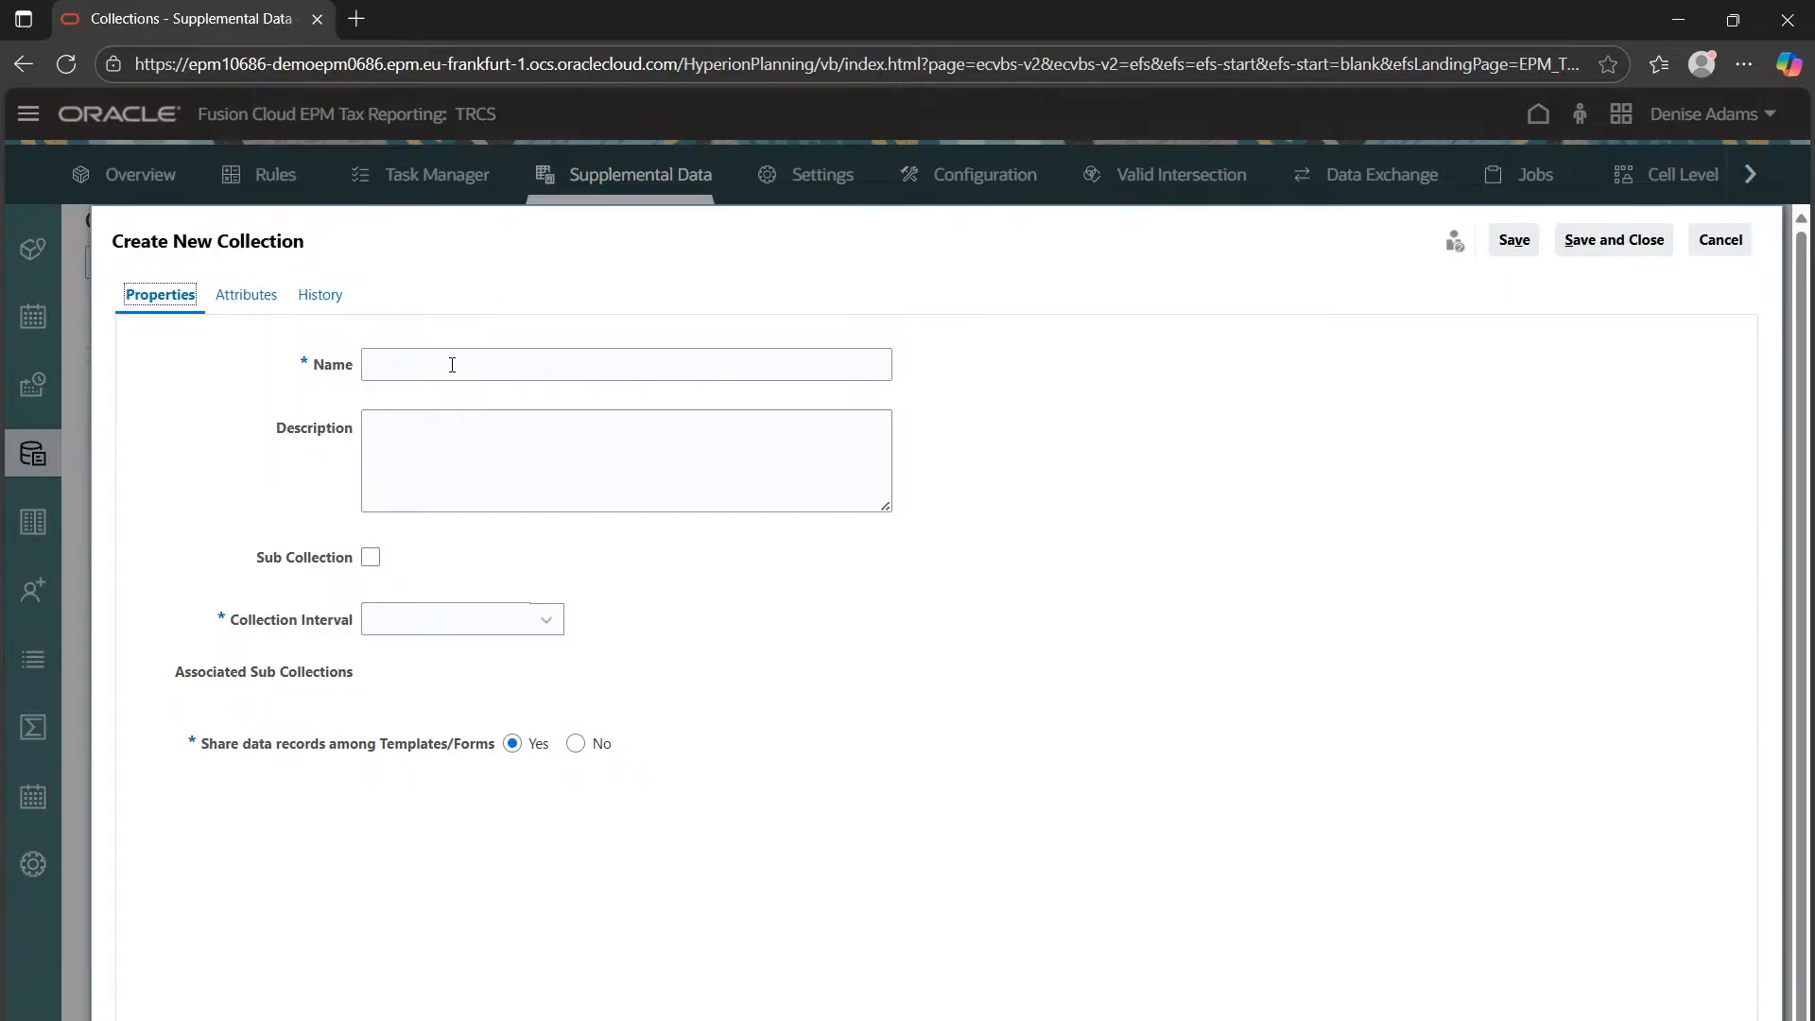
Name the collection 'Salary Detail form', describe it 'Detailed salary review.', and choose the Default interval
{"action": "left_click", "coordinate": [452, 365]}
{"action": "type", "text": "S"}
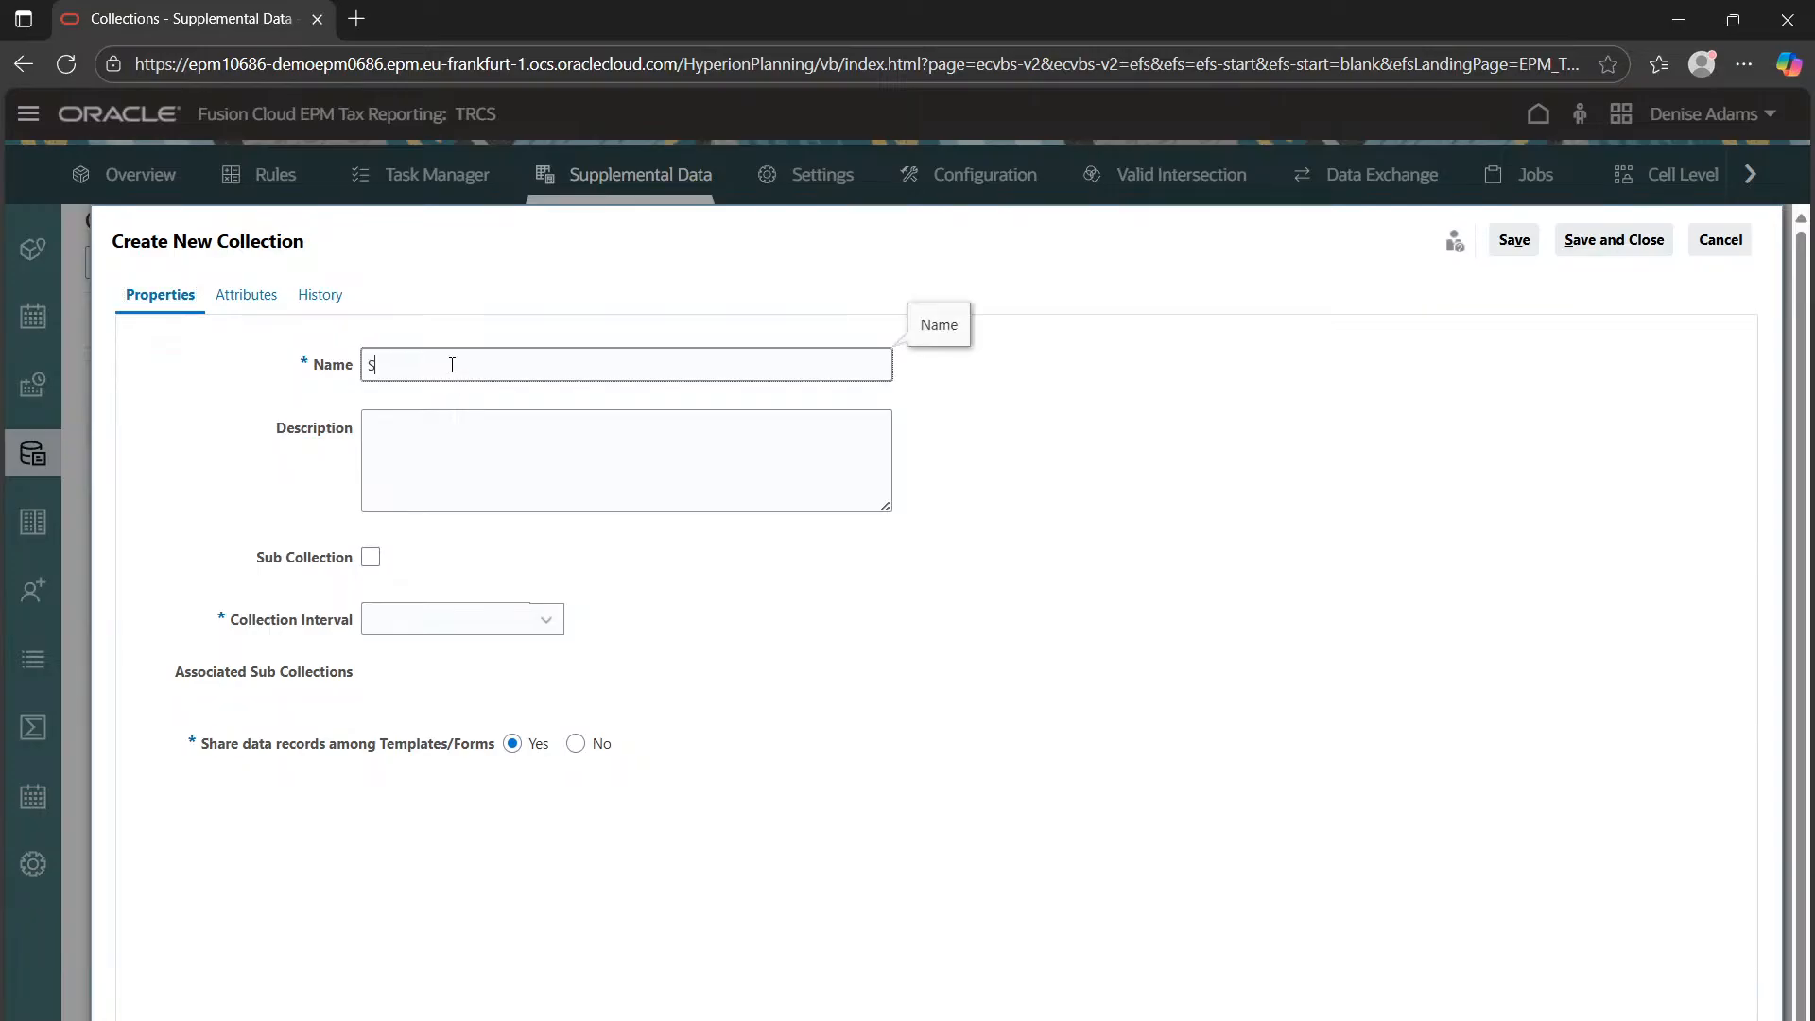
{"action": "type", "text": "alaries Detail"}
{"action": "key", "text": "BackSpace"}
{"action": "key", "text": "BackSpace"}
{"action": "key", "text": "BackSpace"}
{"action": "key", "text": "BackSpace"}
{"action": "key", "text": "BackSpace"}
{"action": "key", "text": "BackSpace"}
{"action": "key", "text": "BackSpace"}
{"action": "key", "text": "BackSpace"}
{"action": "key", "text": "BackSpace"}
{"action": "type", "text": "y Detail form"}
{"action": "left_click", "coordinate": [404, 450]}
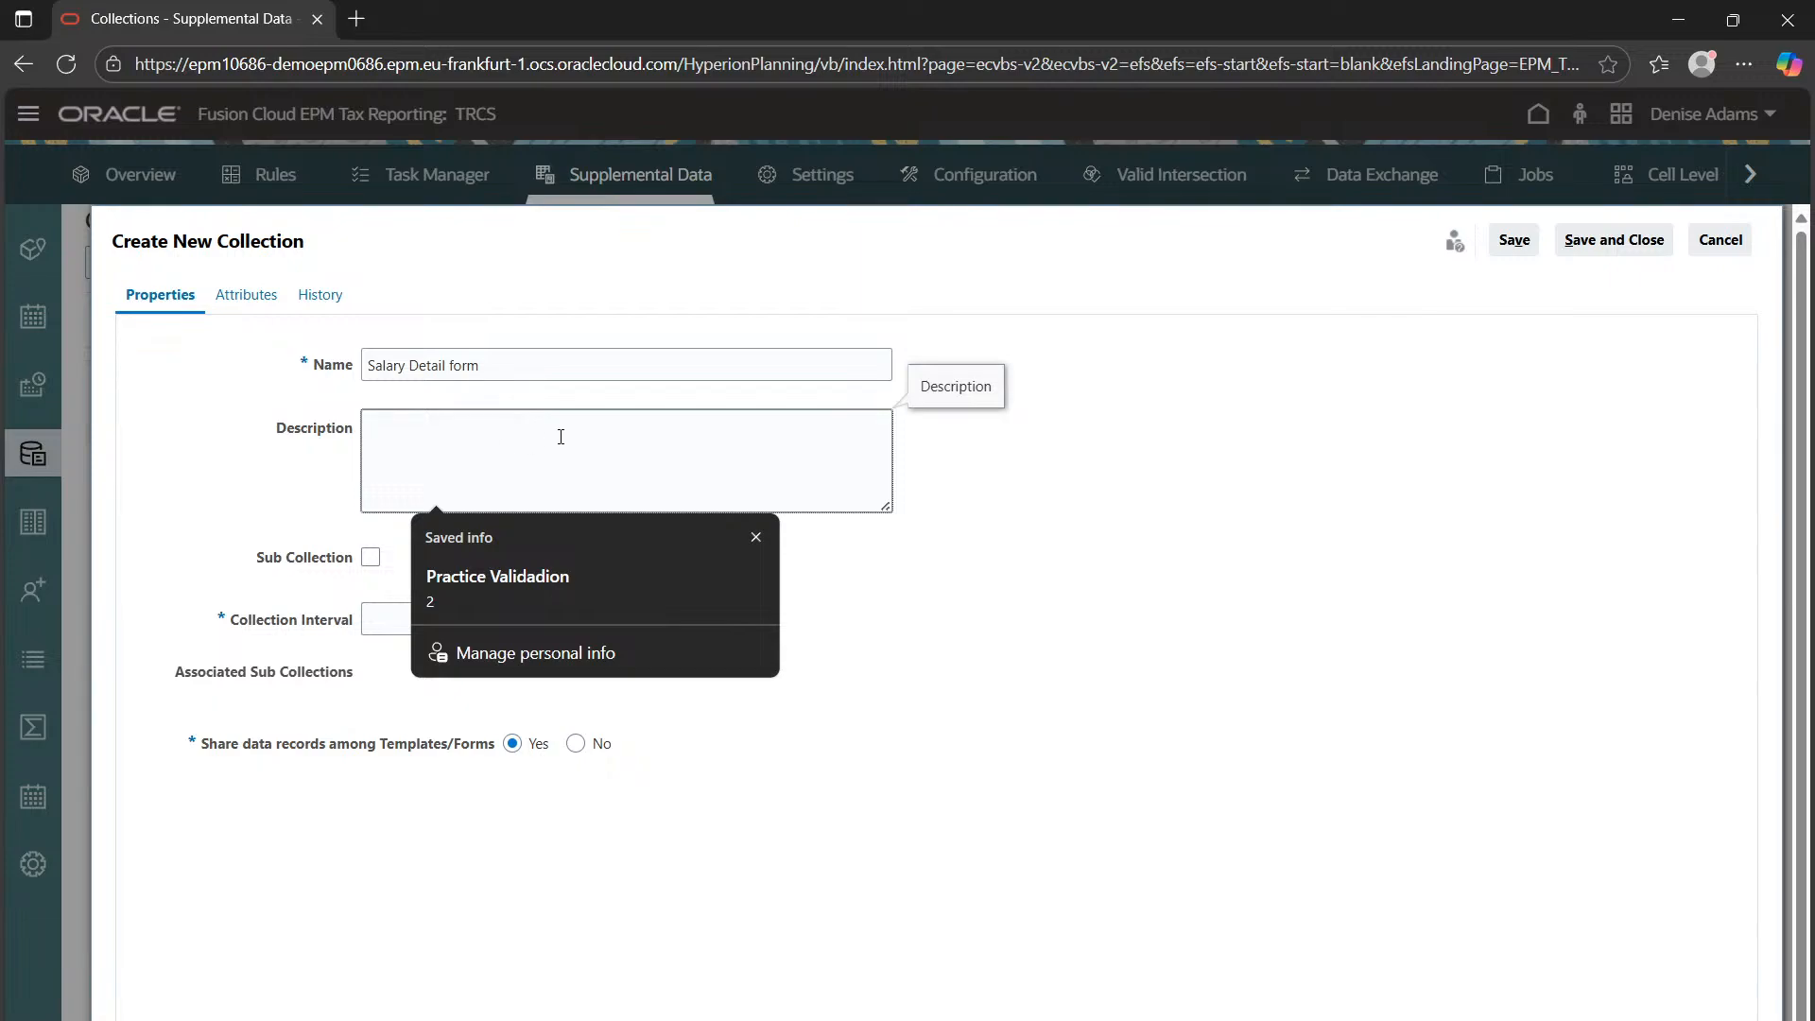
{"action": "type", "text": "Detailed salary review."}
{"action": "left_click", "coordinate": [1387, 730]}
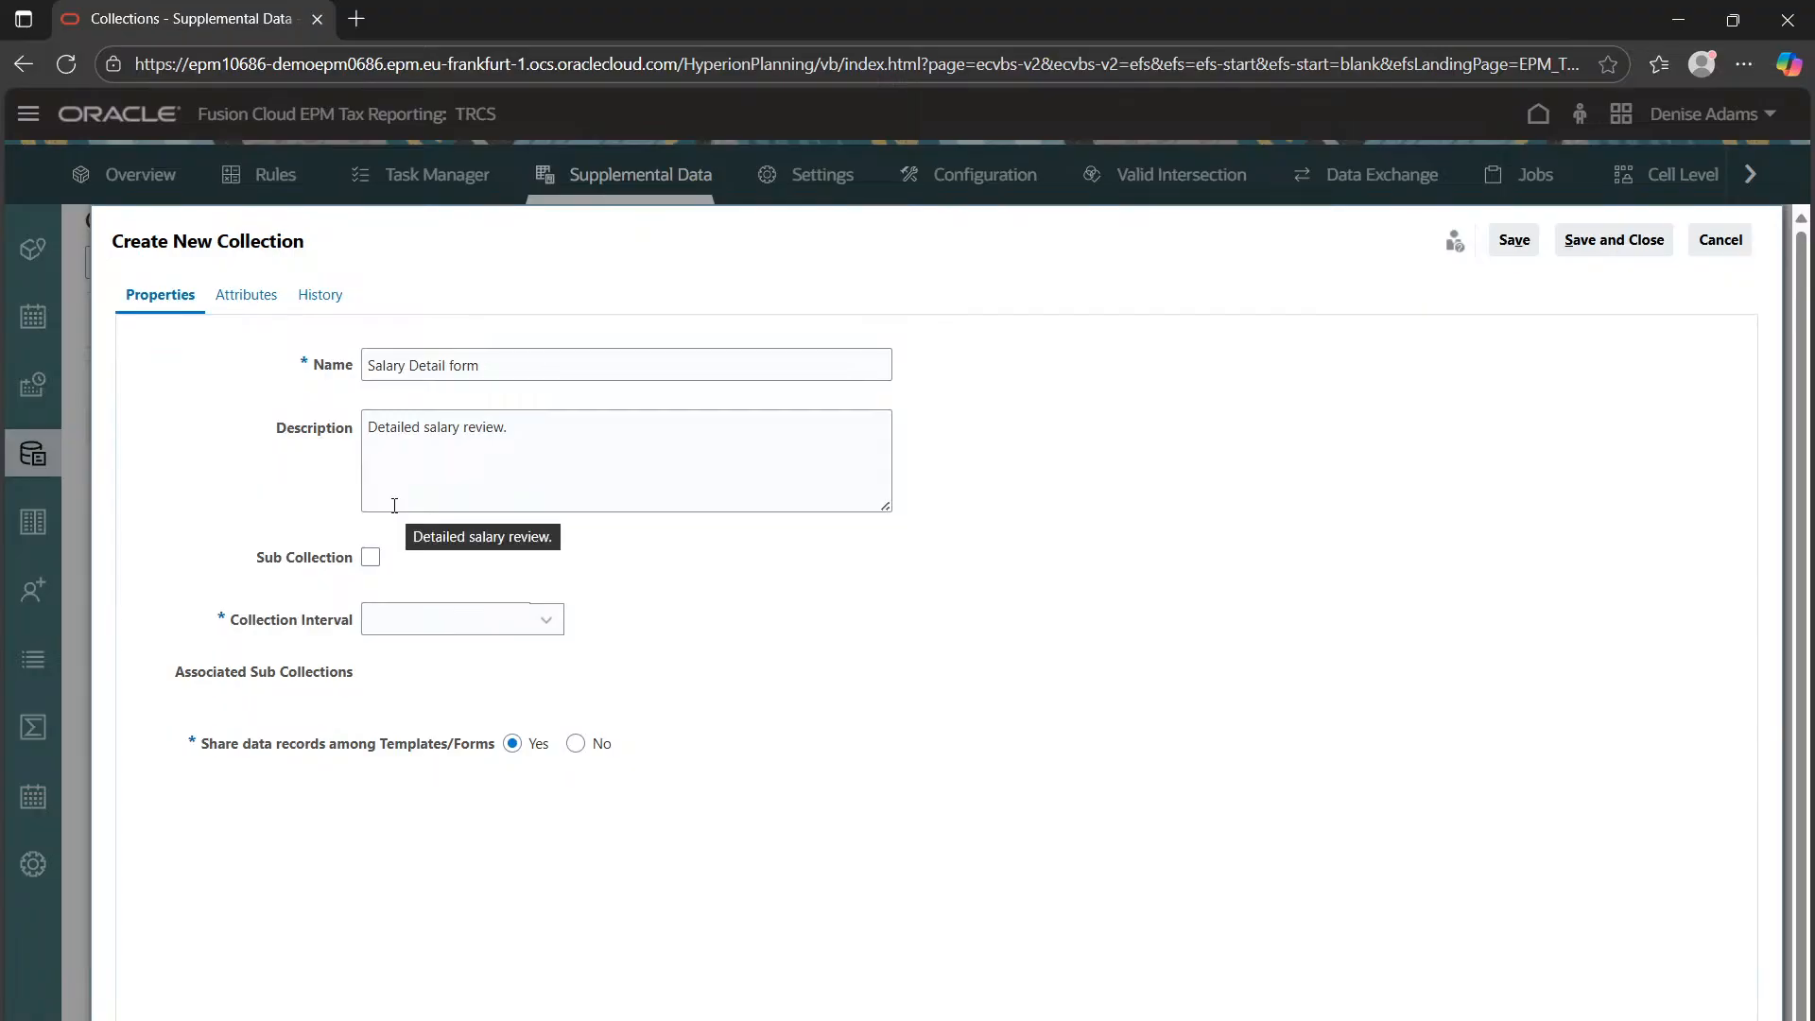
{"action": "left_click", "coordinate": [426, 622]}
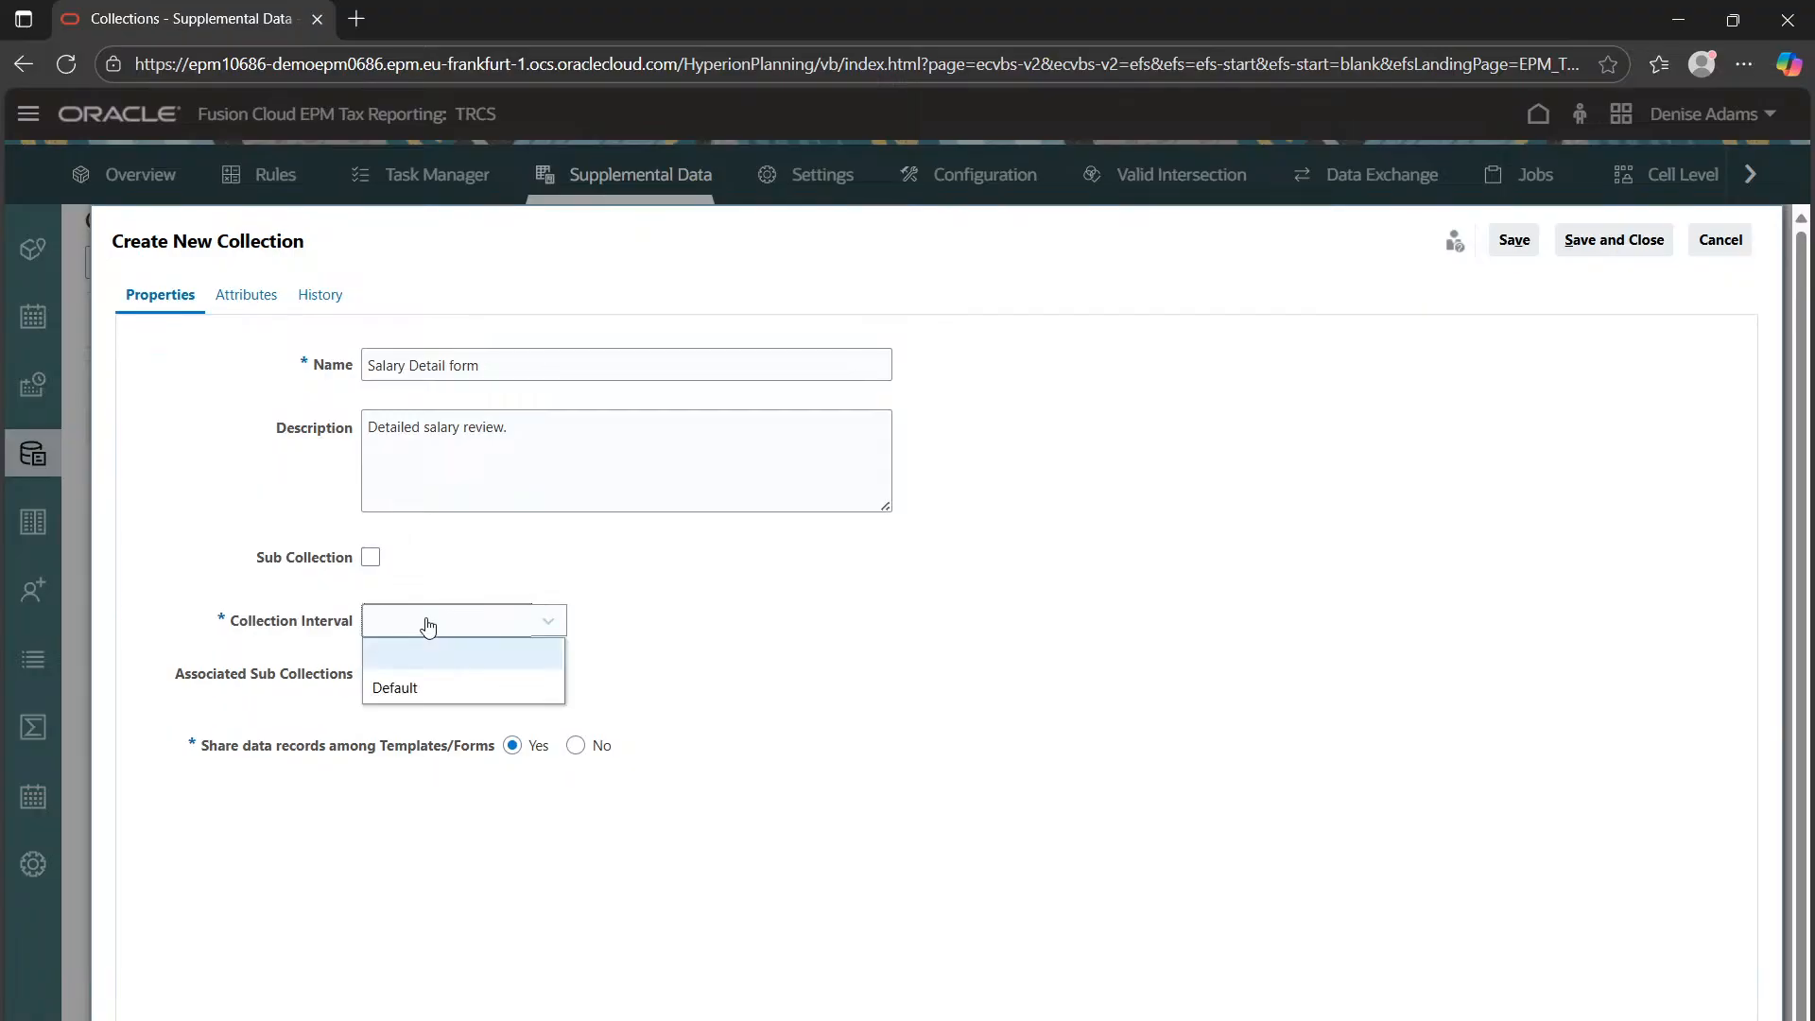
{"action": "left_click", "coordinate": [404, 695]}
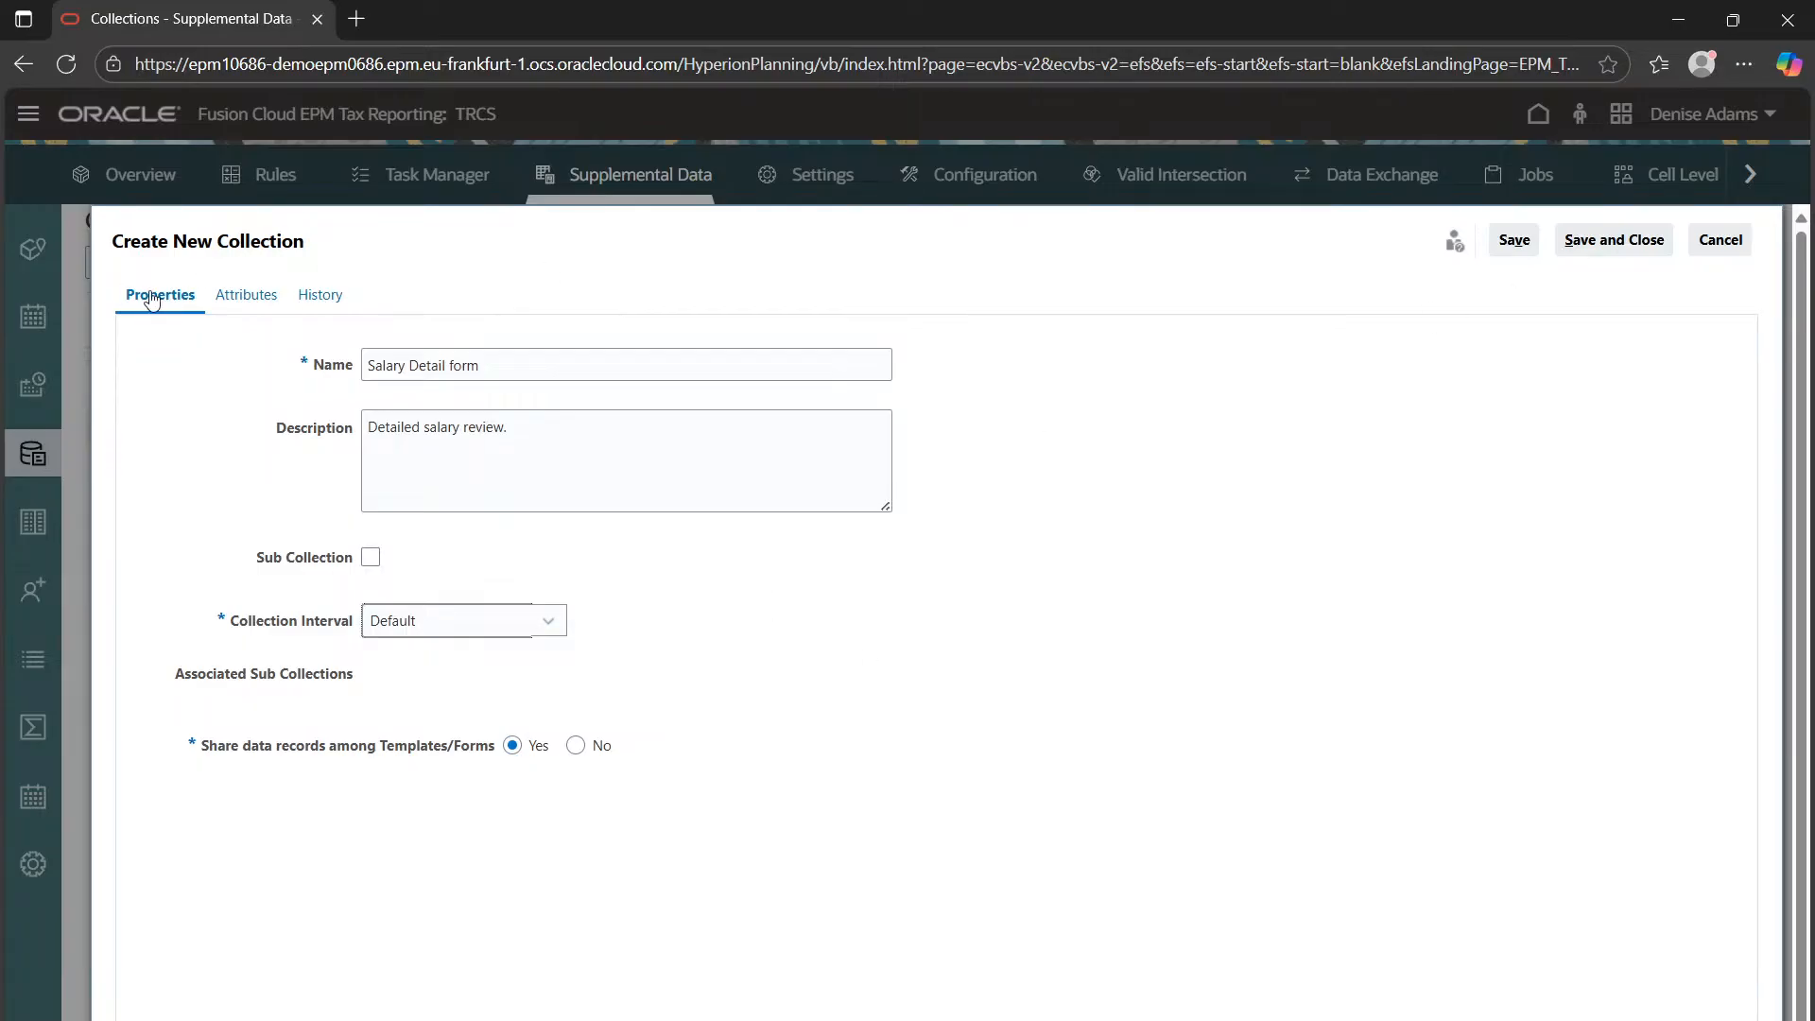
Show the collection's attributes, which hold only Entity, and start adding a new attribute
{"action": "left_click", "coordinate": [253, 298]}
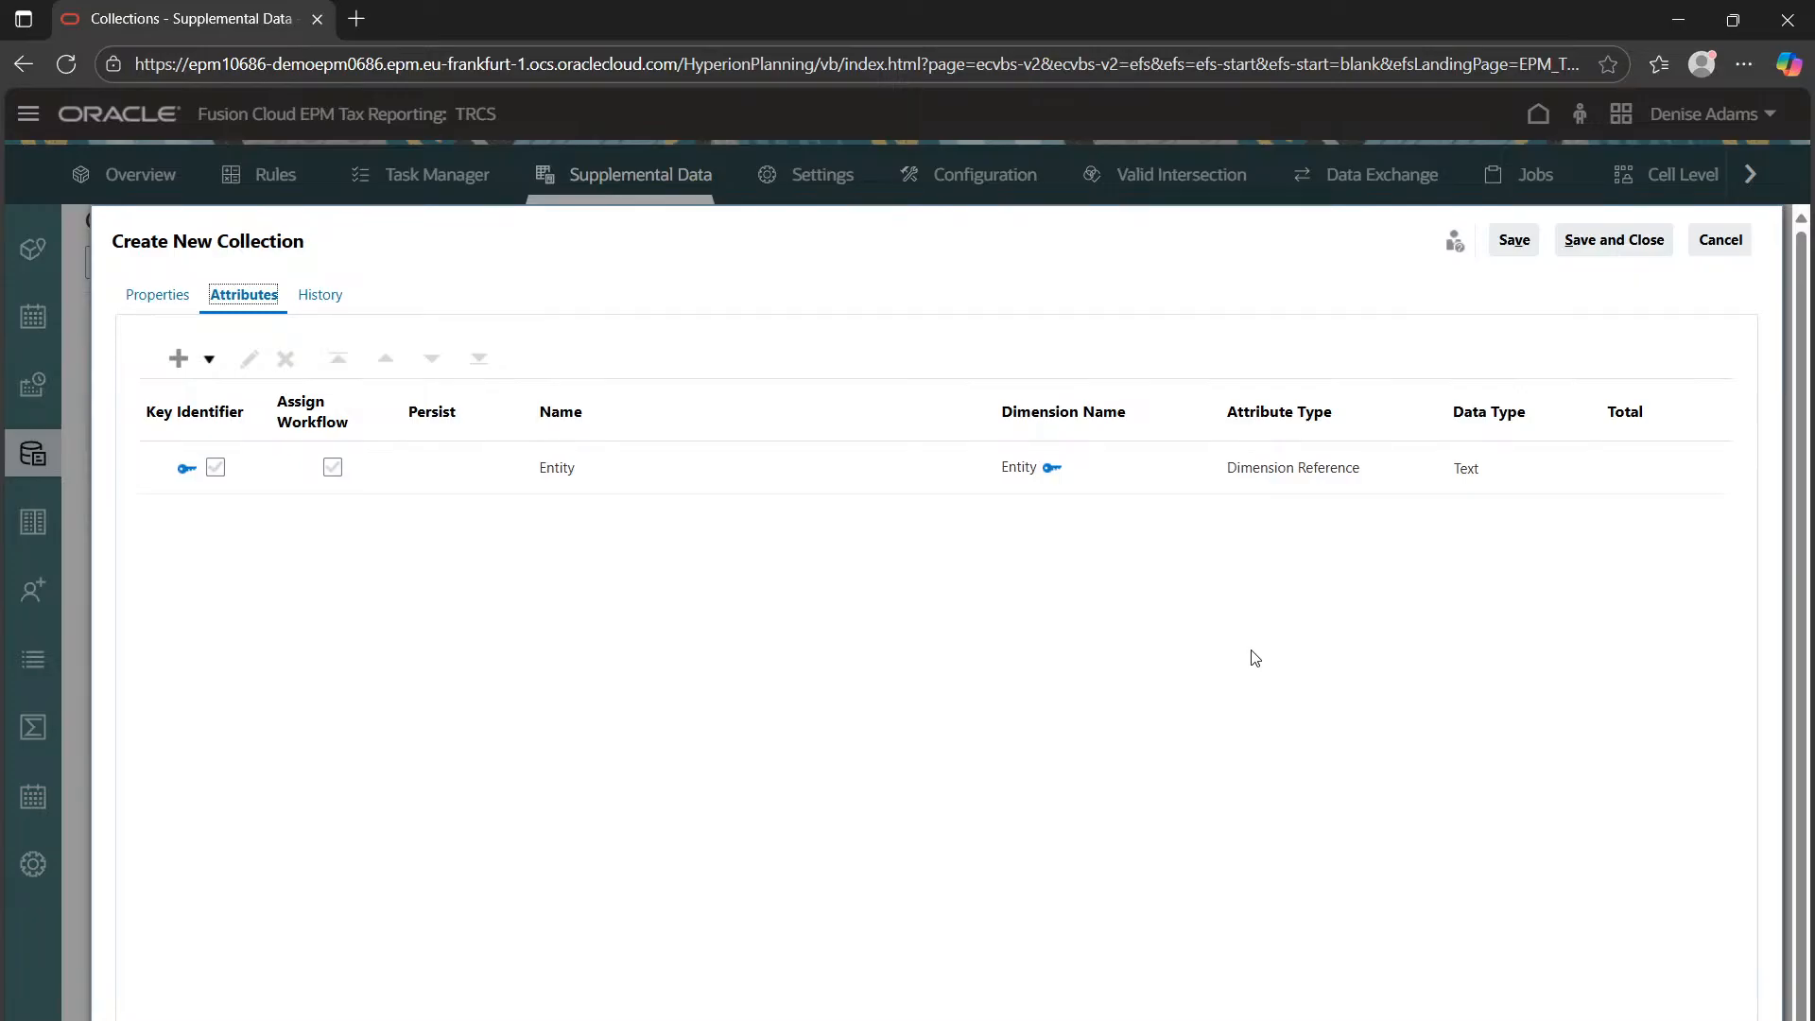
{"action": "left_click", "coordinate": [167, 364]}
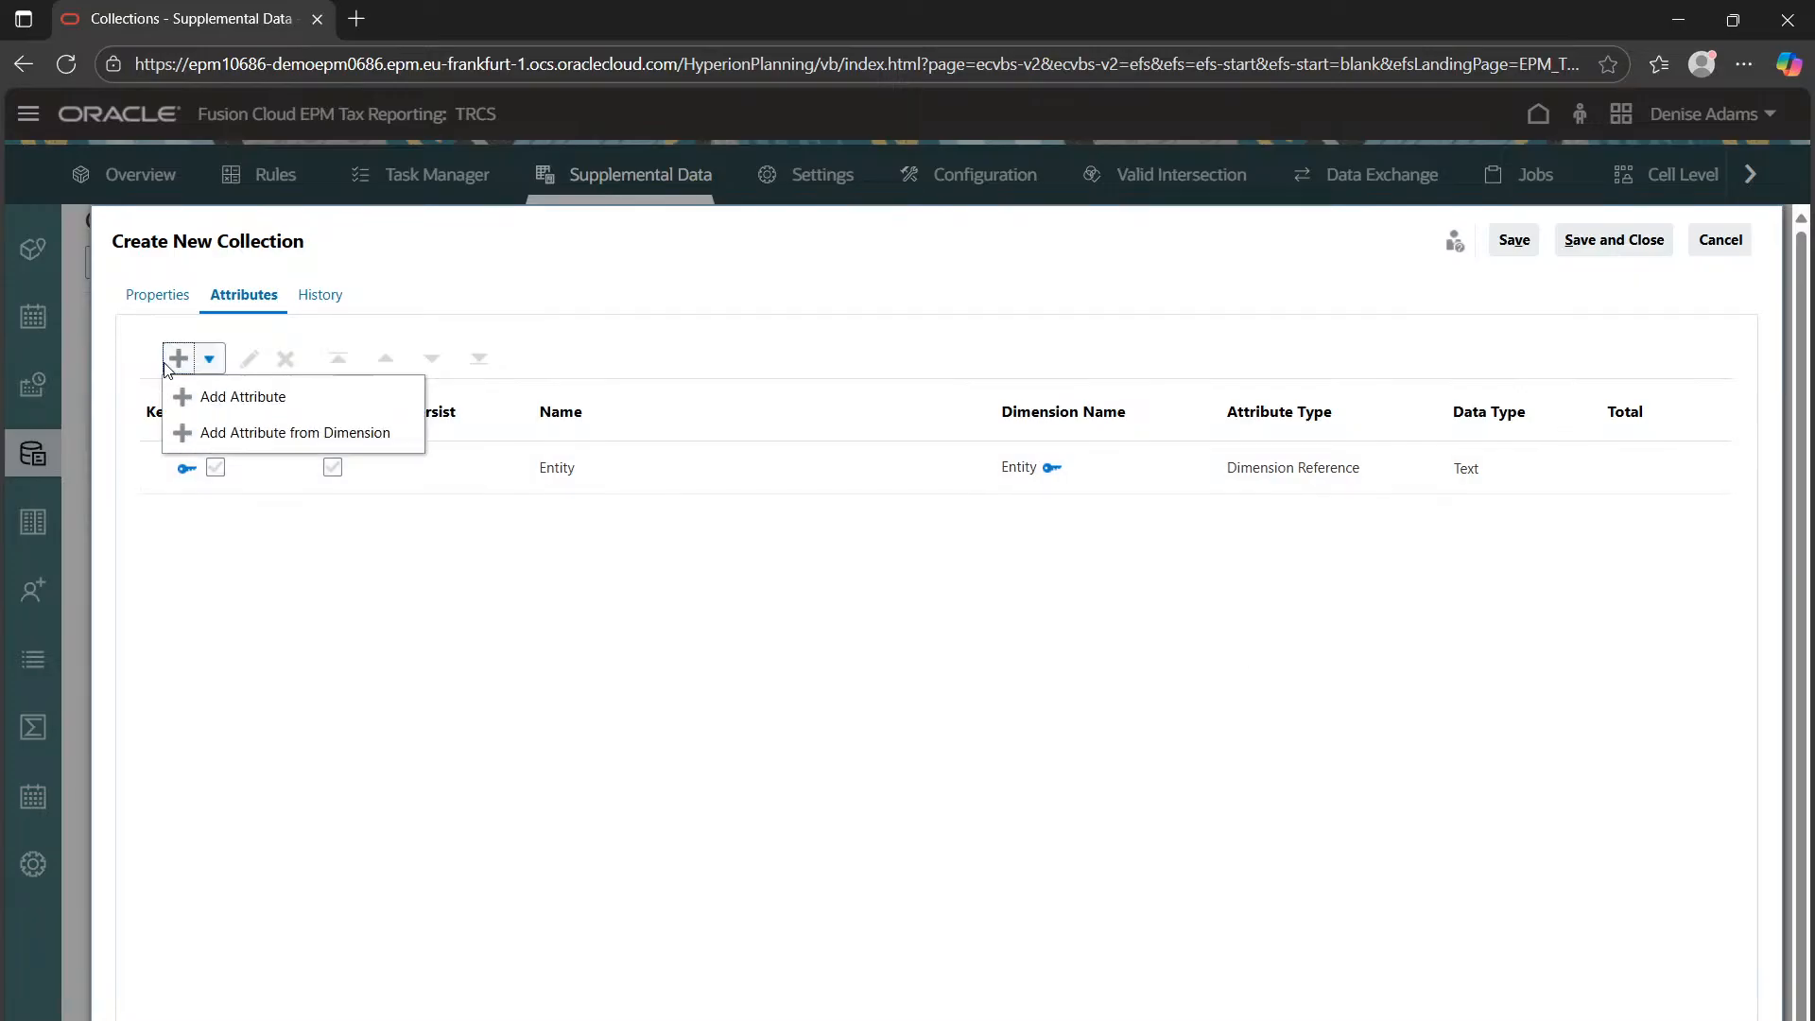
{"action": "left_click", "coordinate": [185, 396]}
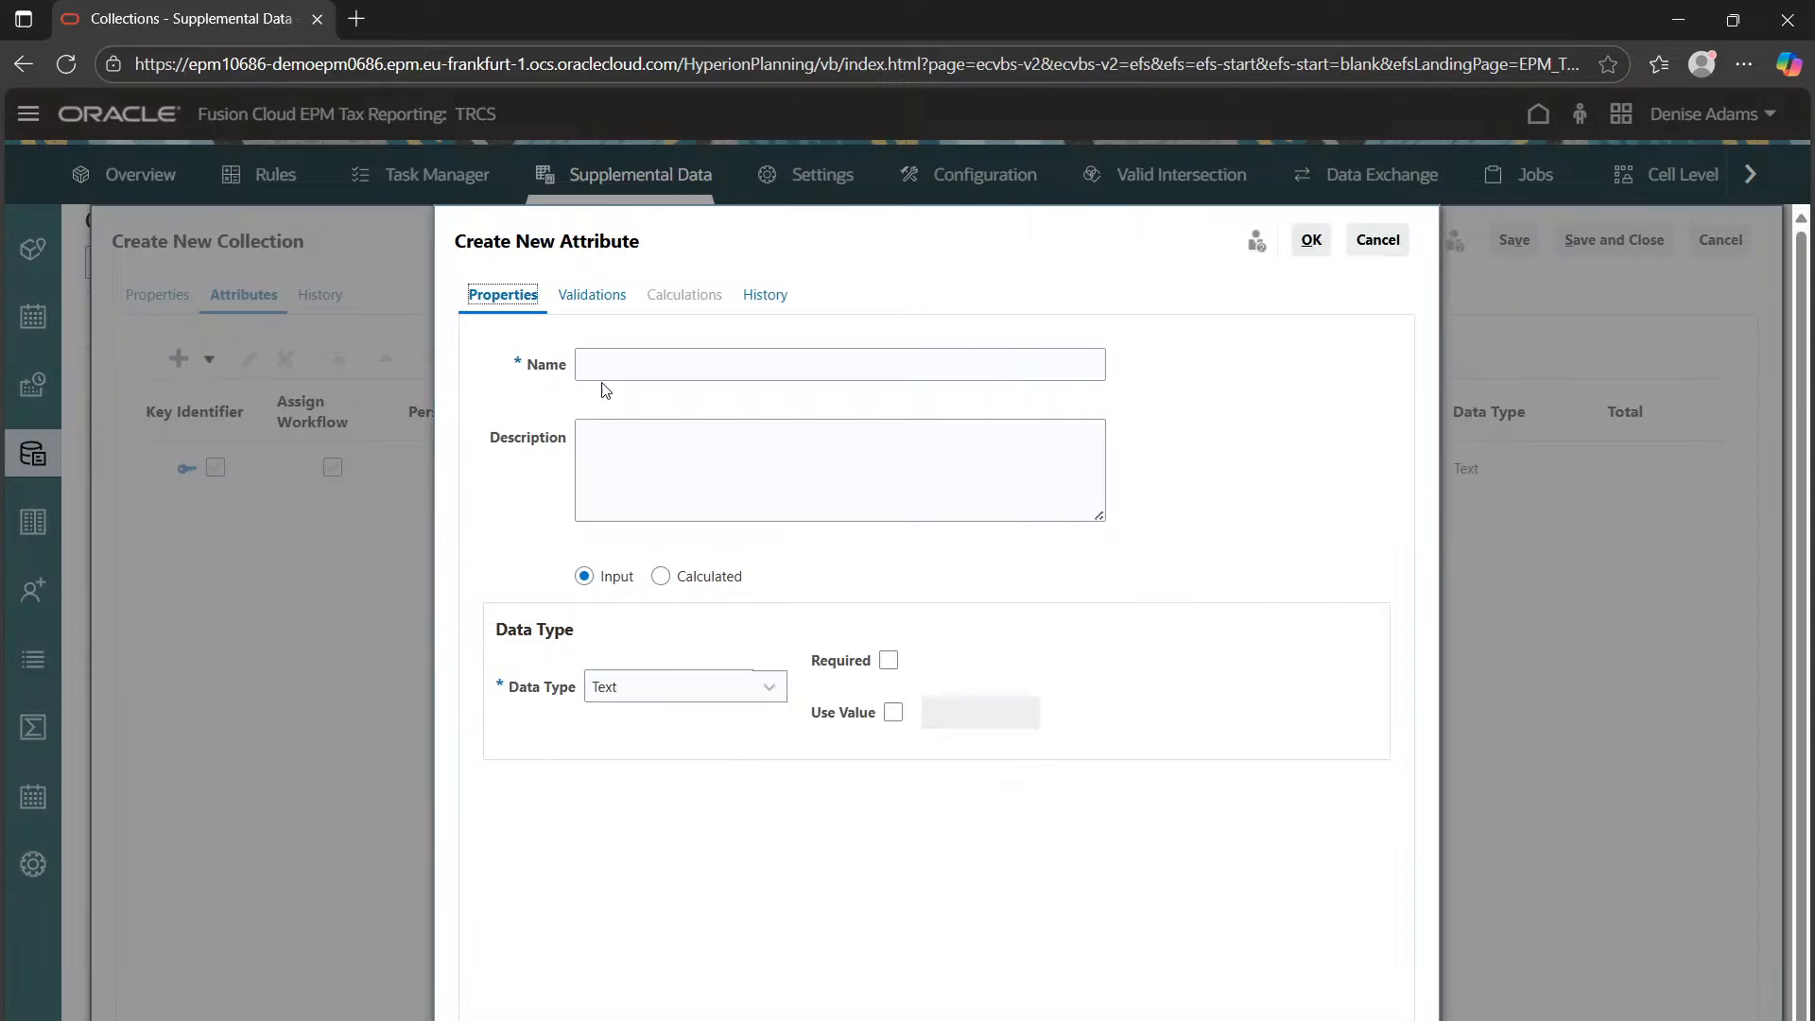
Name a new attribute 'Employer ID' and switch its data type from List to Text
{"action": "left_click", "coordinate": [613, 366]}
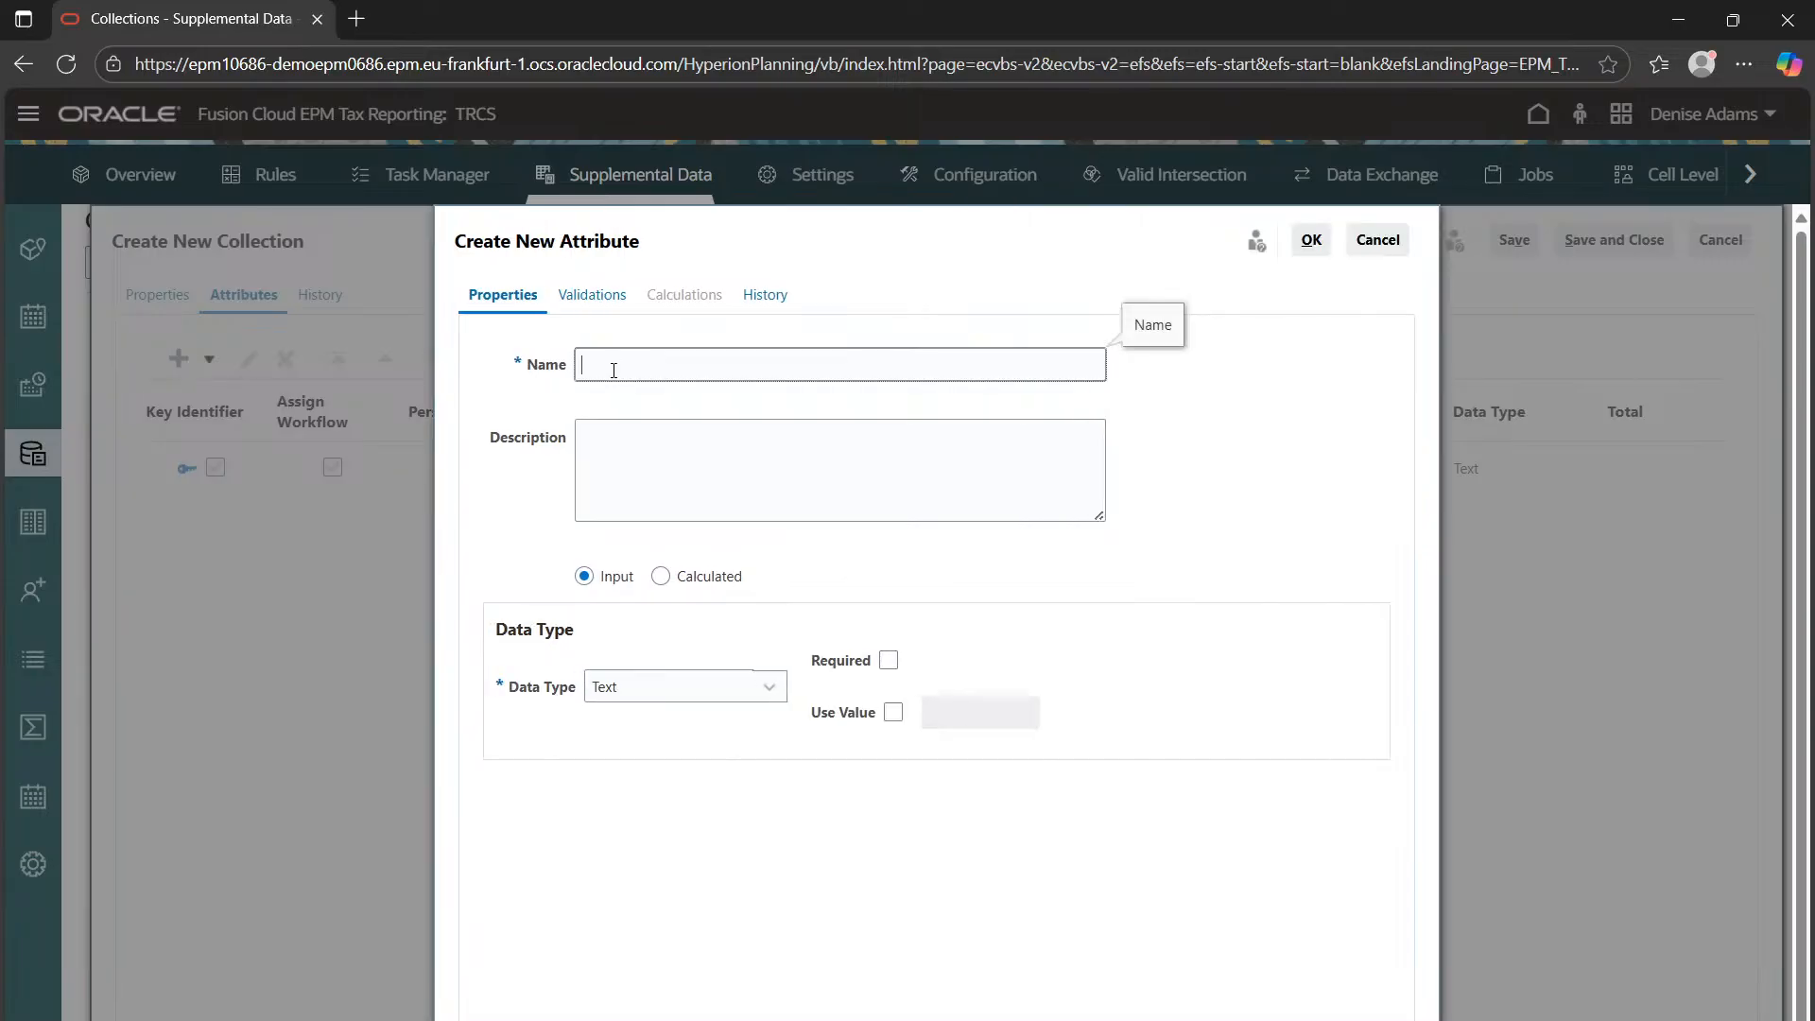
{"action": "type", "text": "Employer ID"}
{"action": "left_click", "coordinate": [638, 431]}
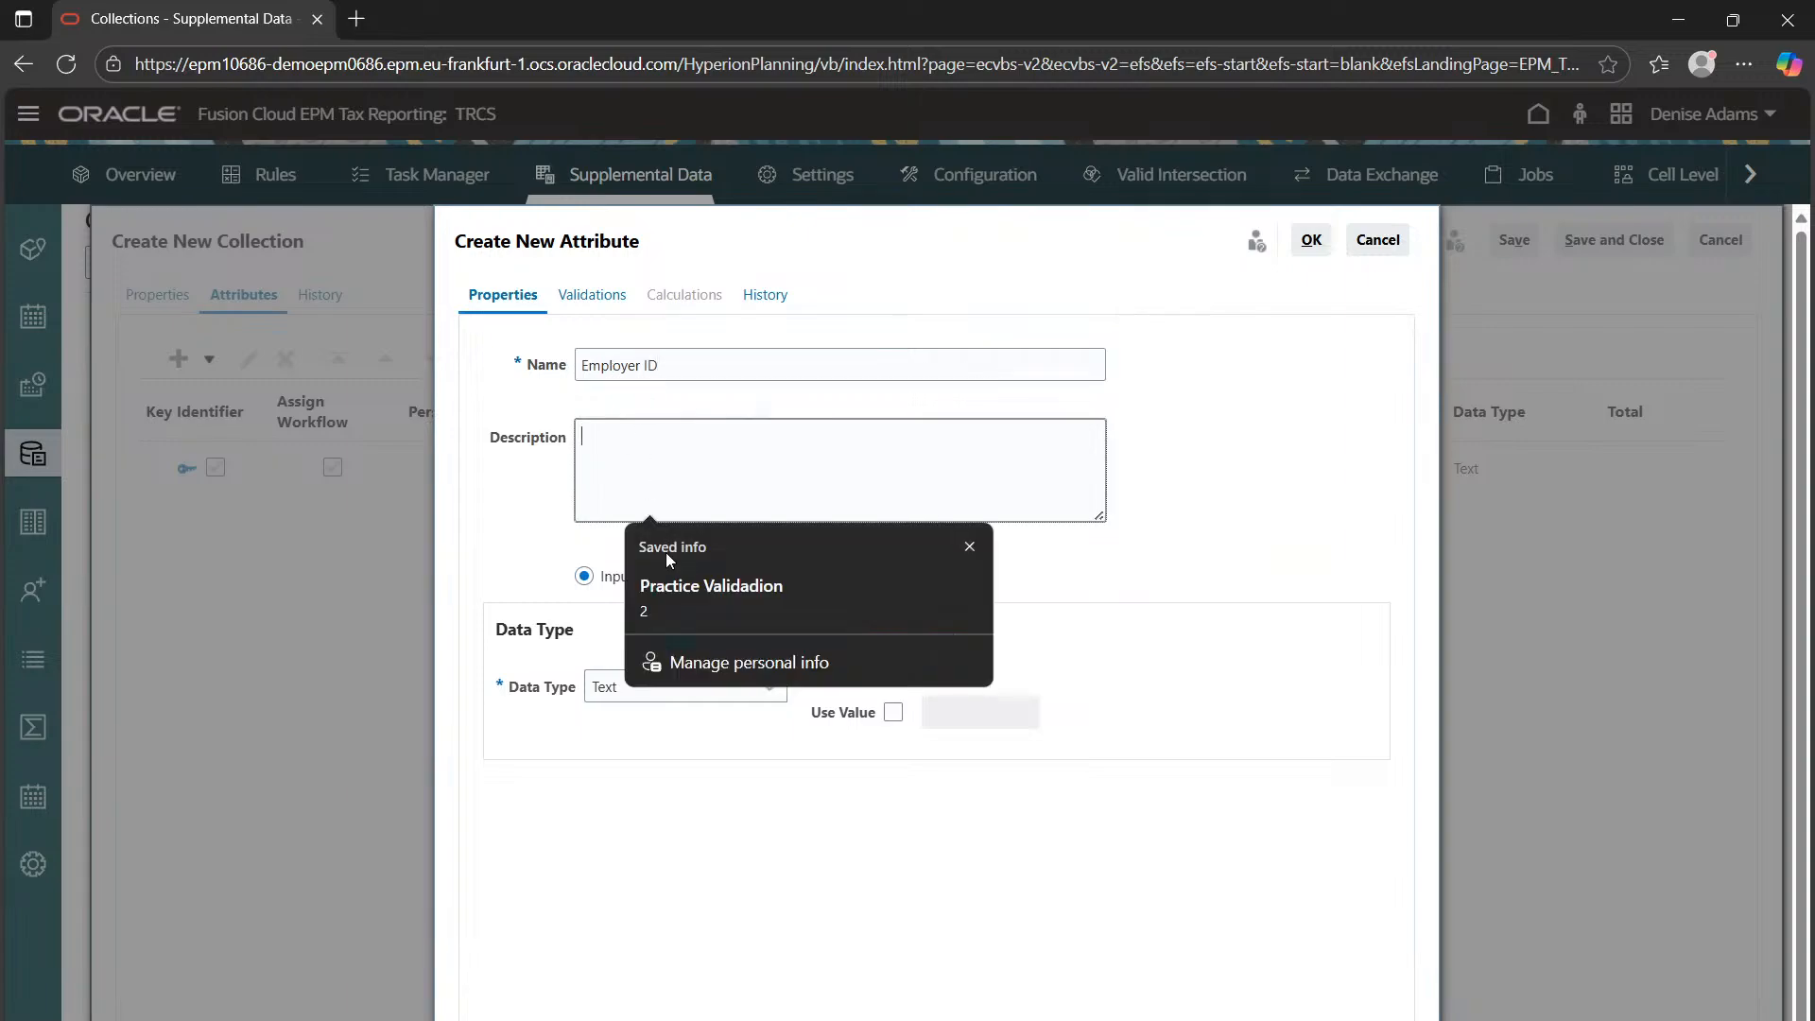
{"action": "left_click", "coordinate": [949, 839]}
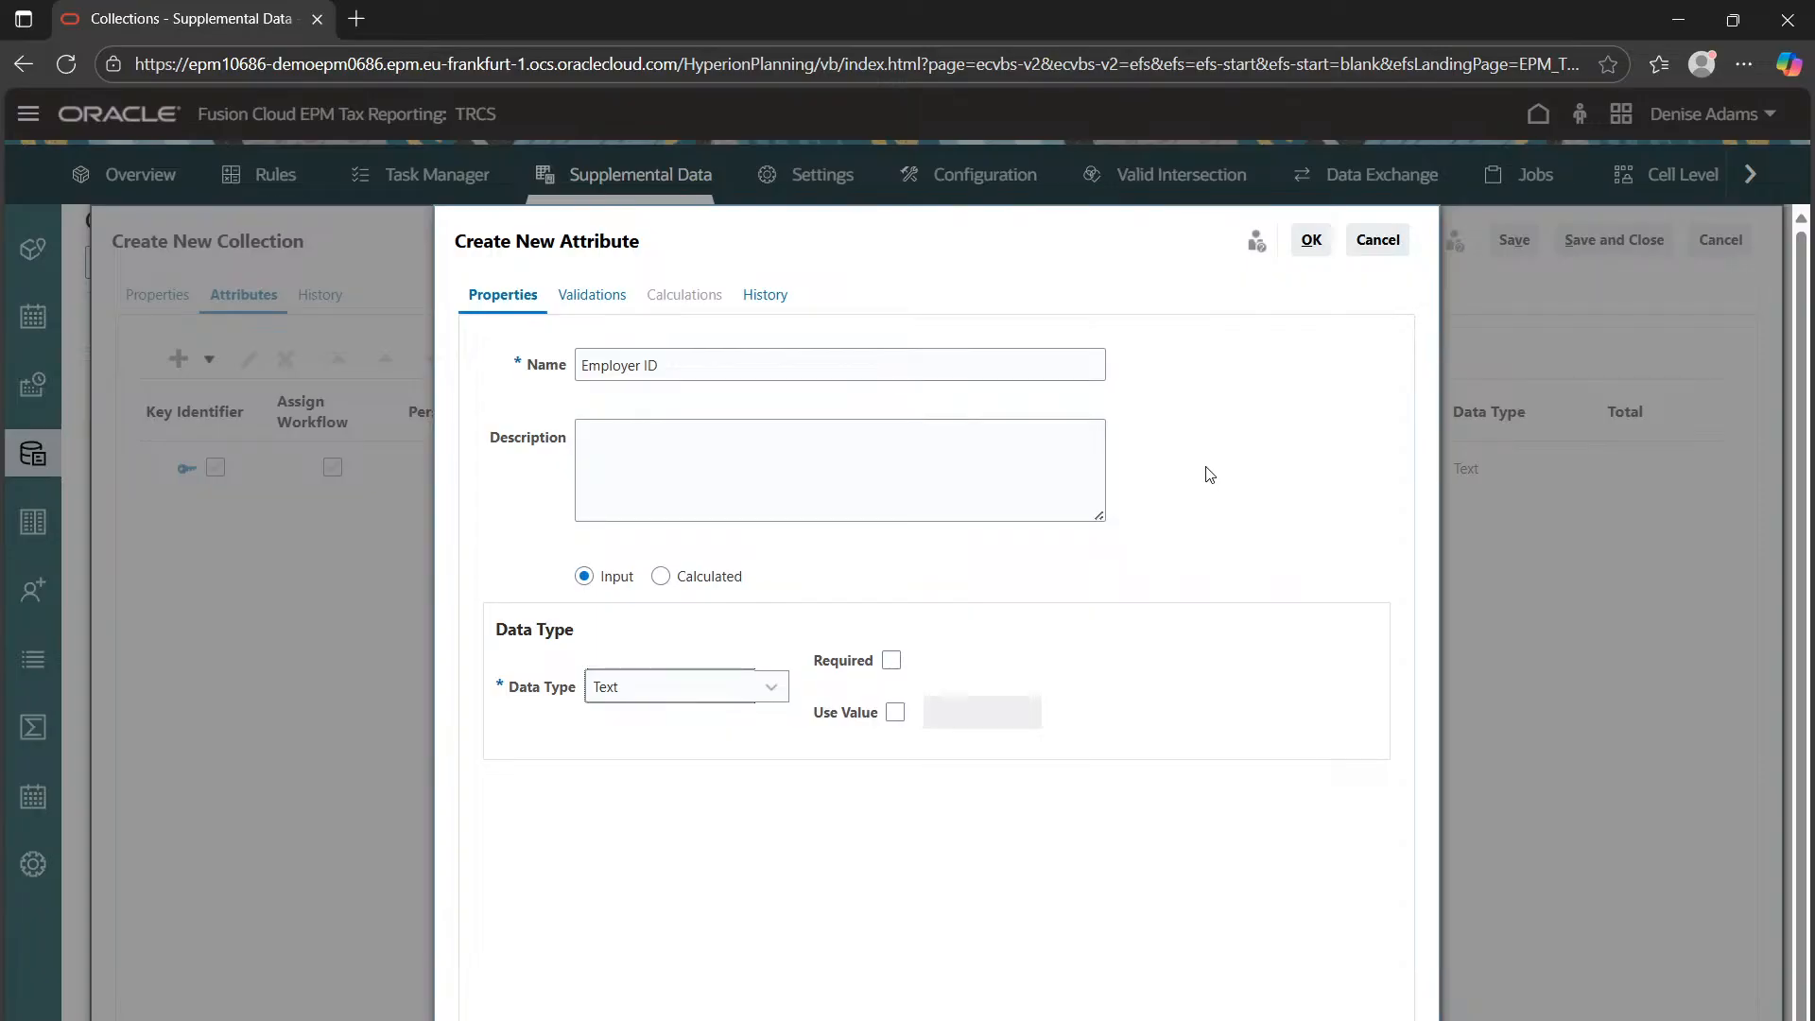
{"action": "left_click", "coordinate": [630, 700]}
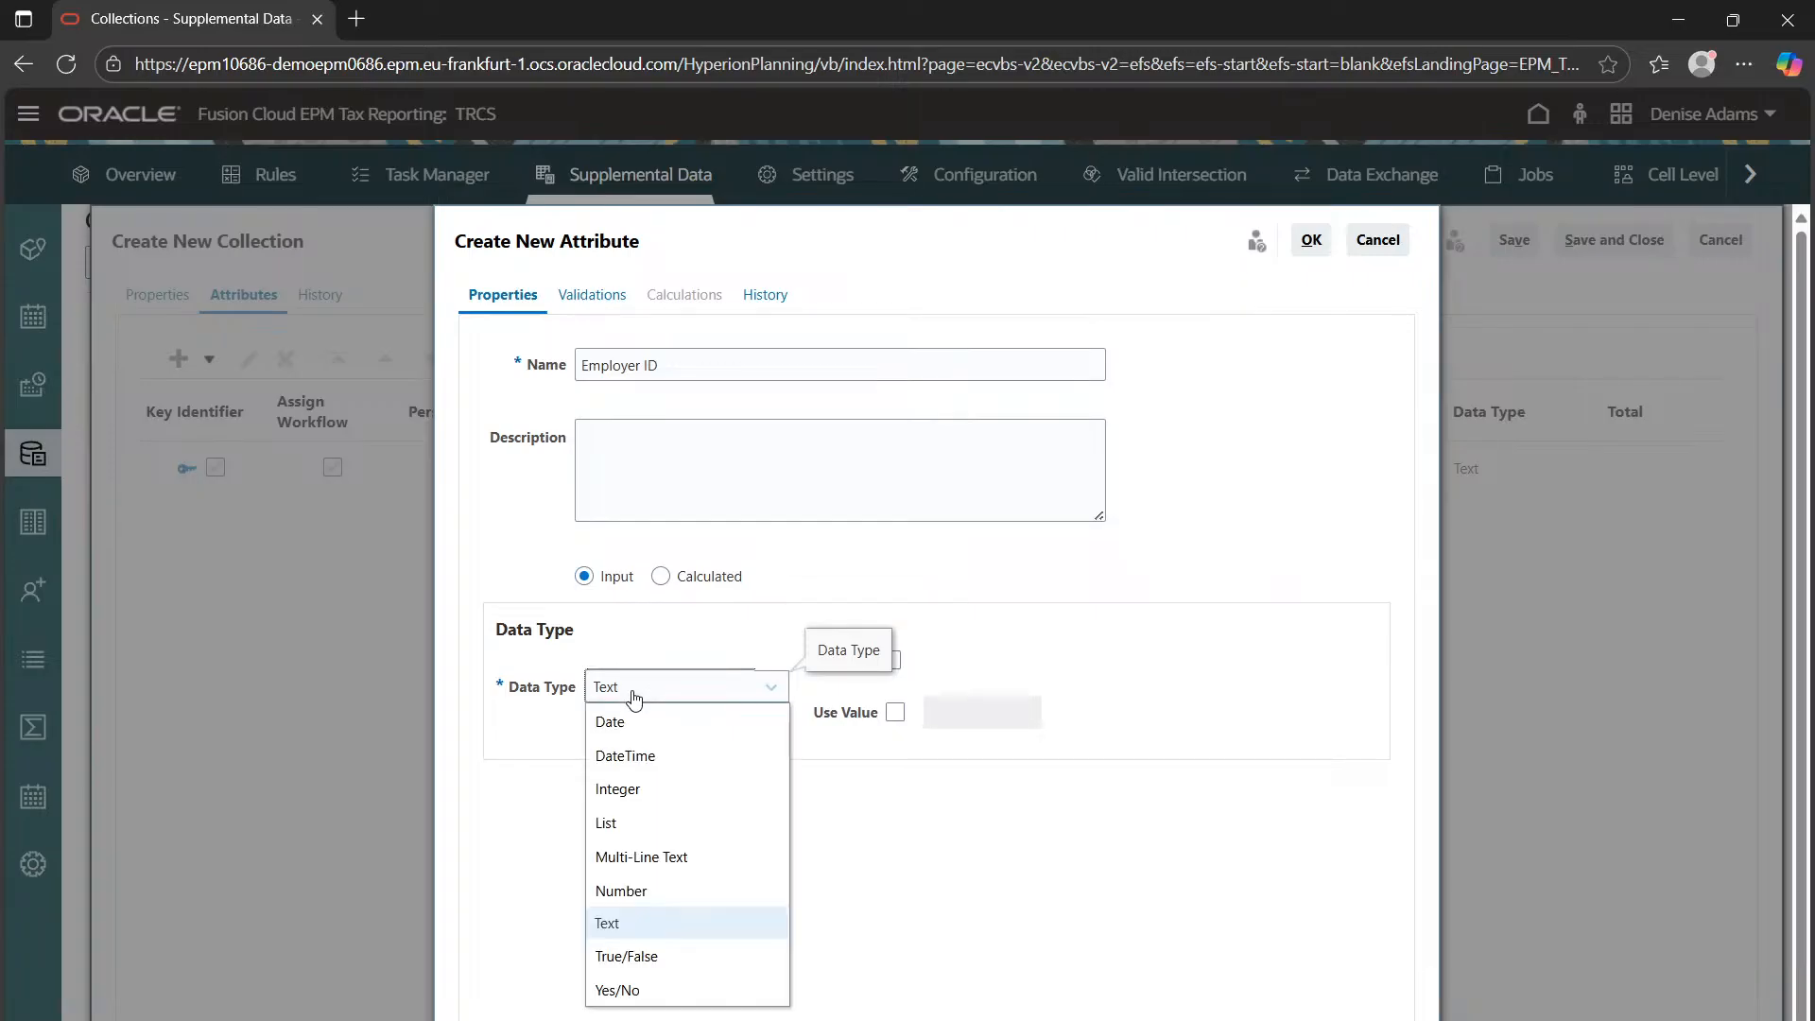
{"action": "left_click", "coordinate": [632, 825]}
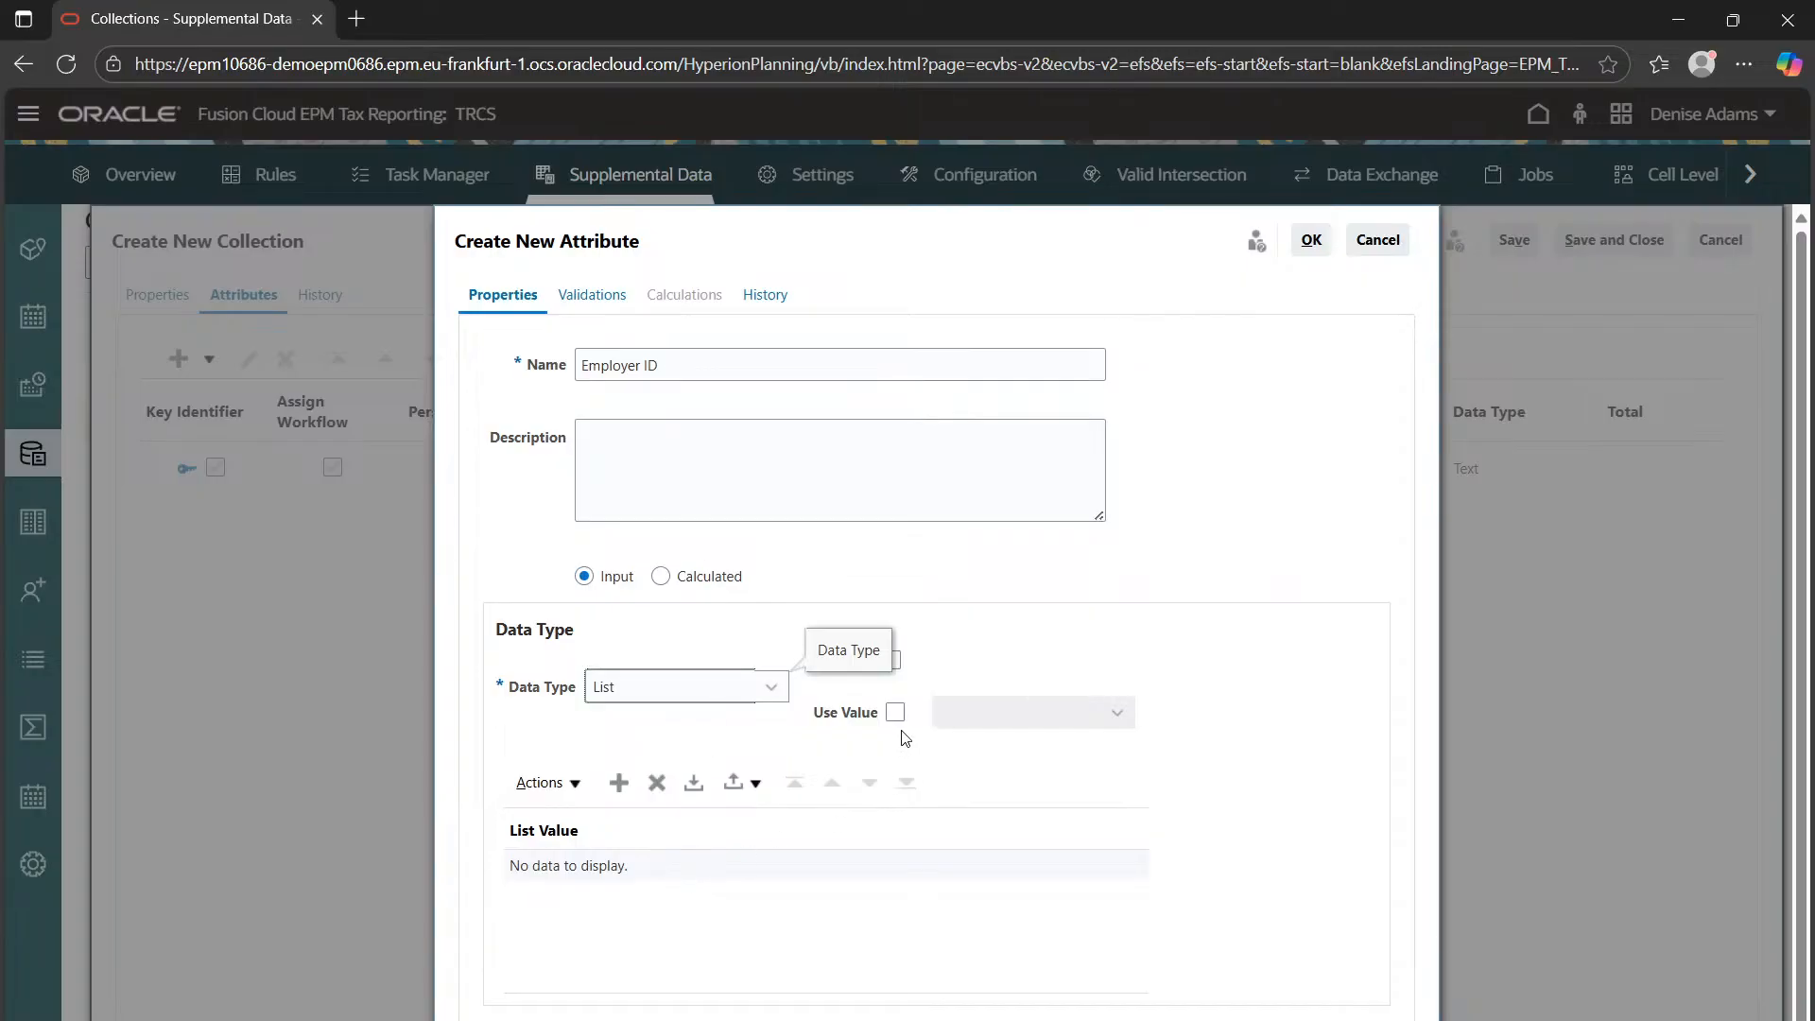
{"action": "left_click", "coordinate": [620, 784]}
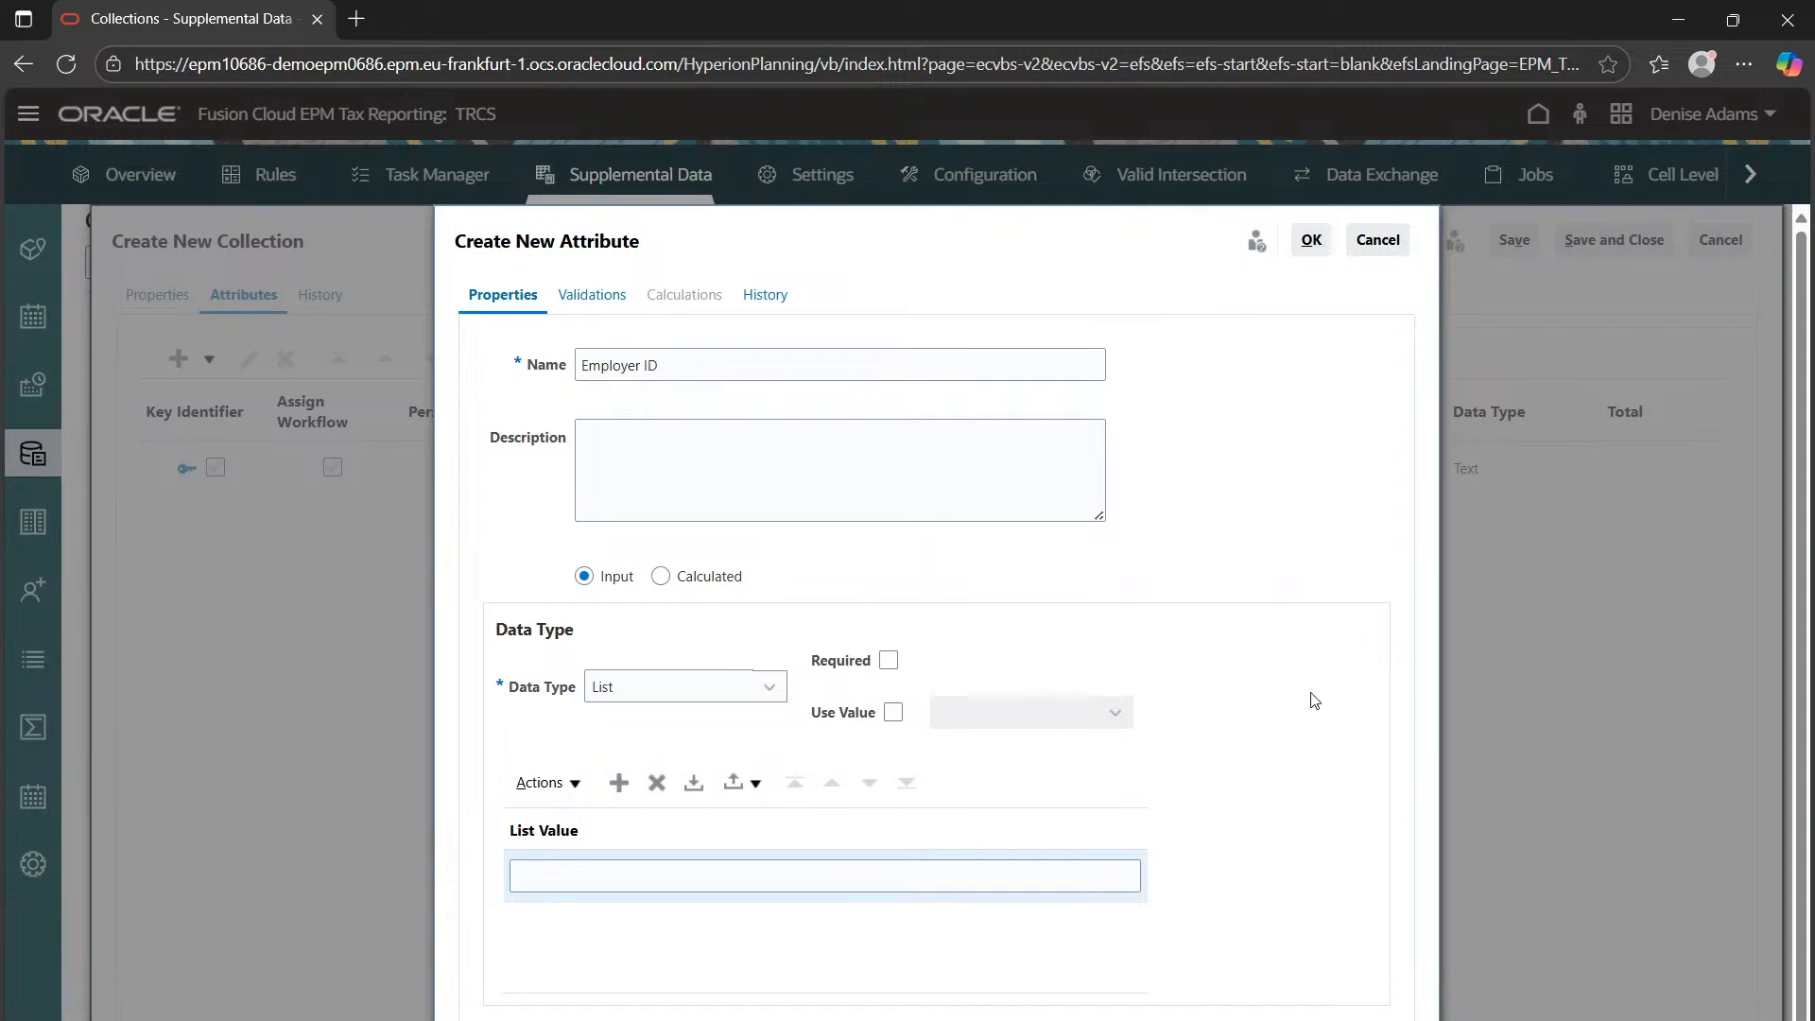
{"action": "left_click", "coordinate": [609, 684]}
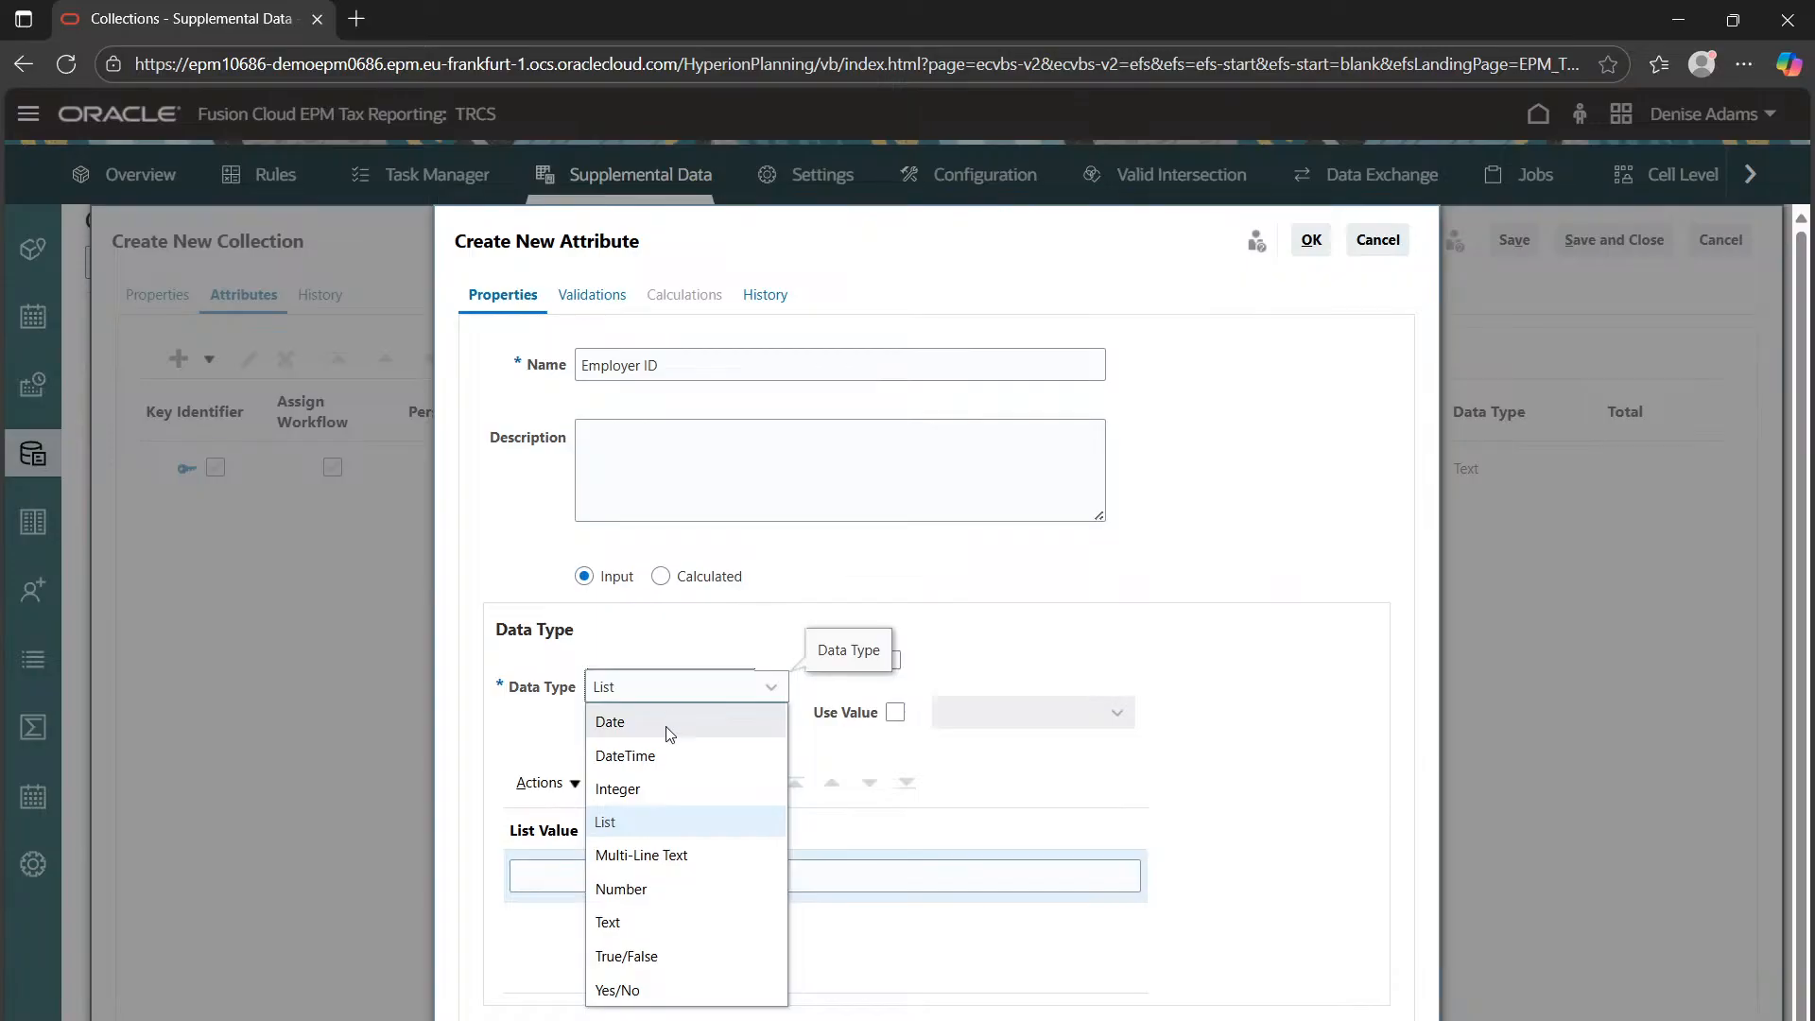
{"action": "left_click", "coordinate": [646, 922]}
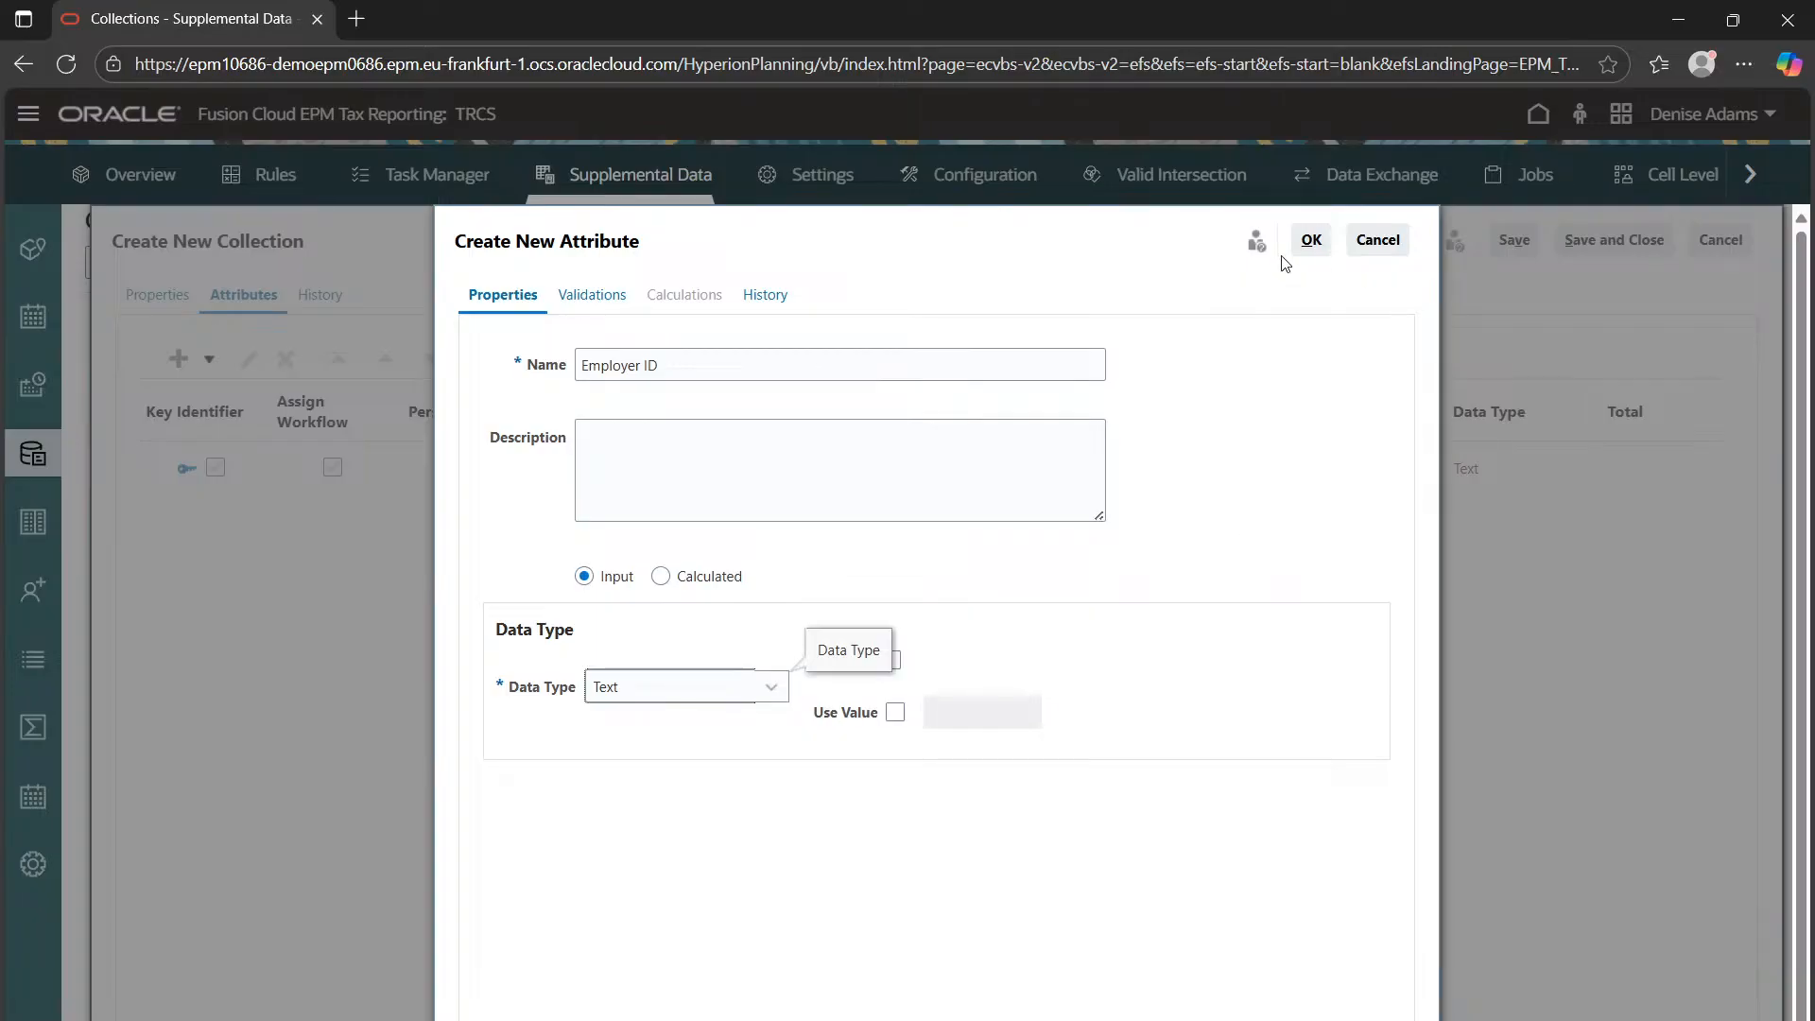
Try saving Employer ID, dismiss the missing list value errors, mark it required, then cancel it
{"action": "left_click", "coordinate": [1329, 239]}
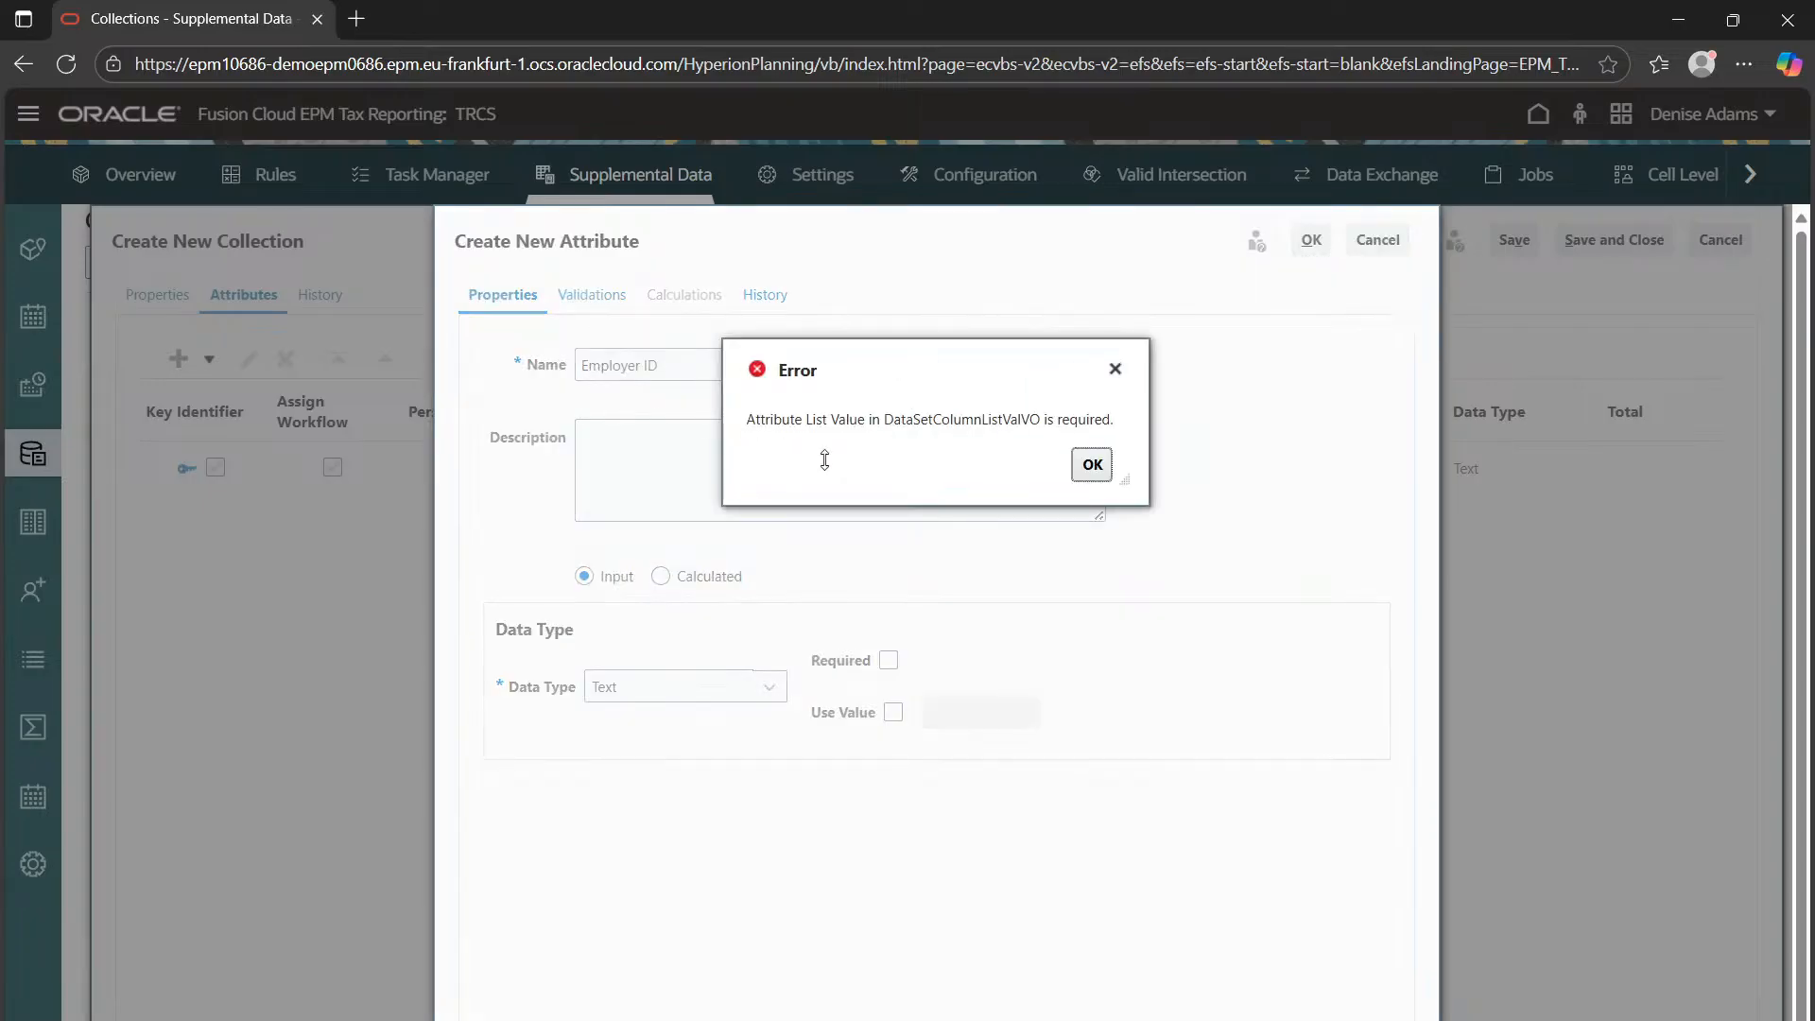
{"action": "left_click", "coordinate": [1096, 467]}
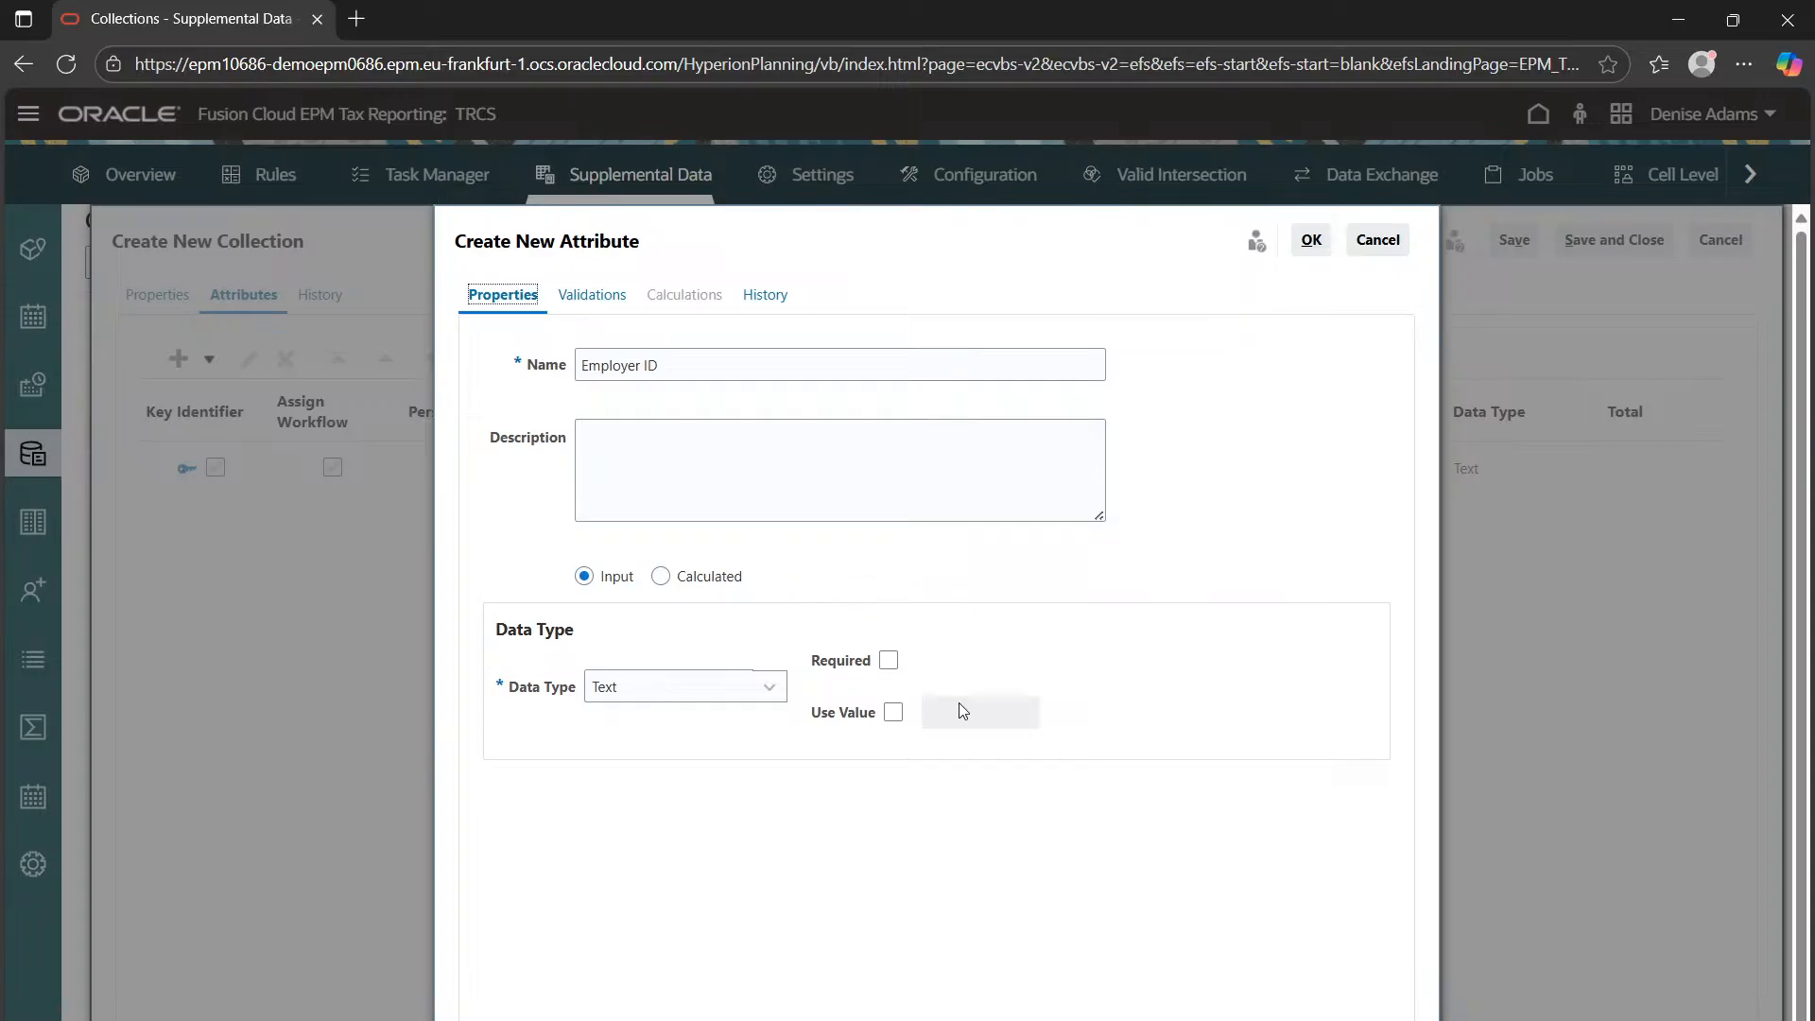
{"action": "left_click", "coordinate": [586, 299]}
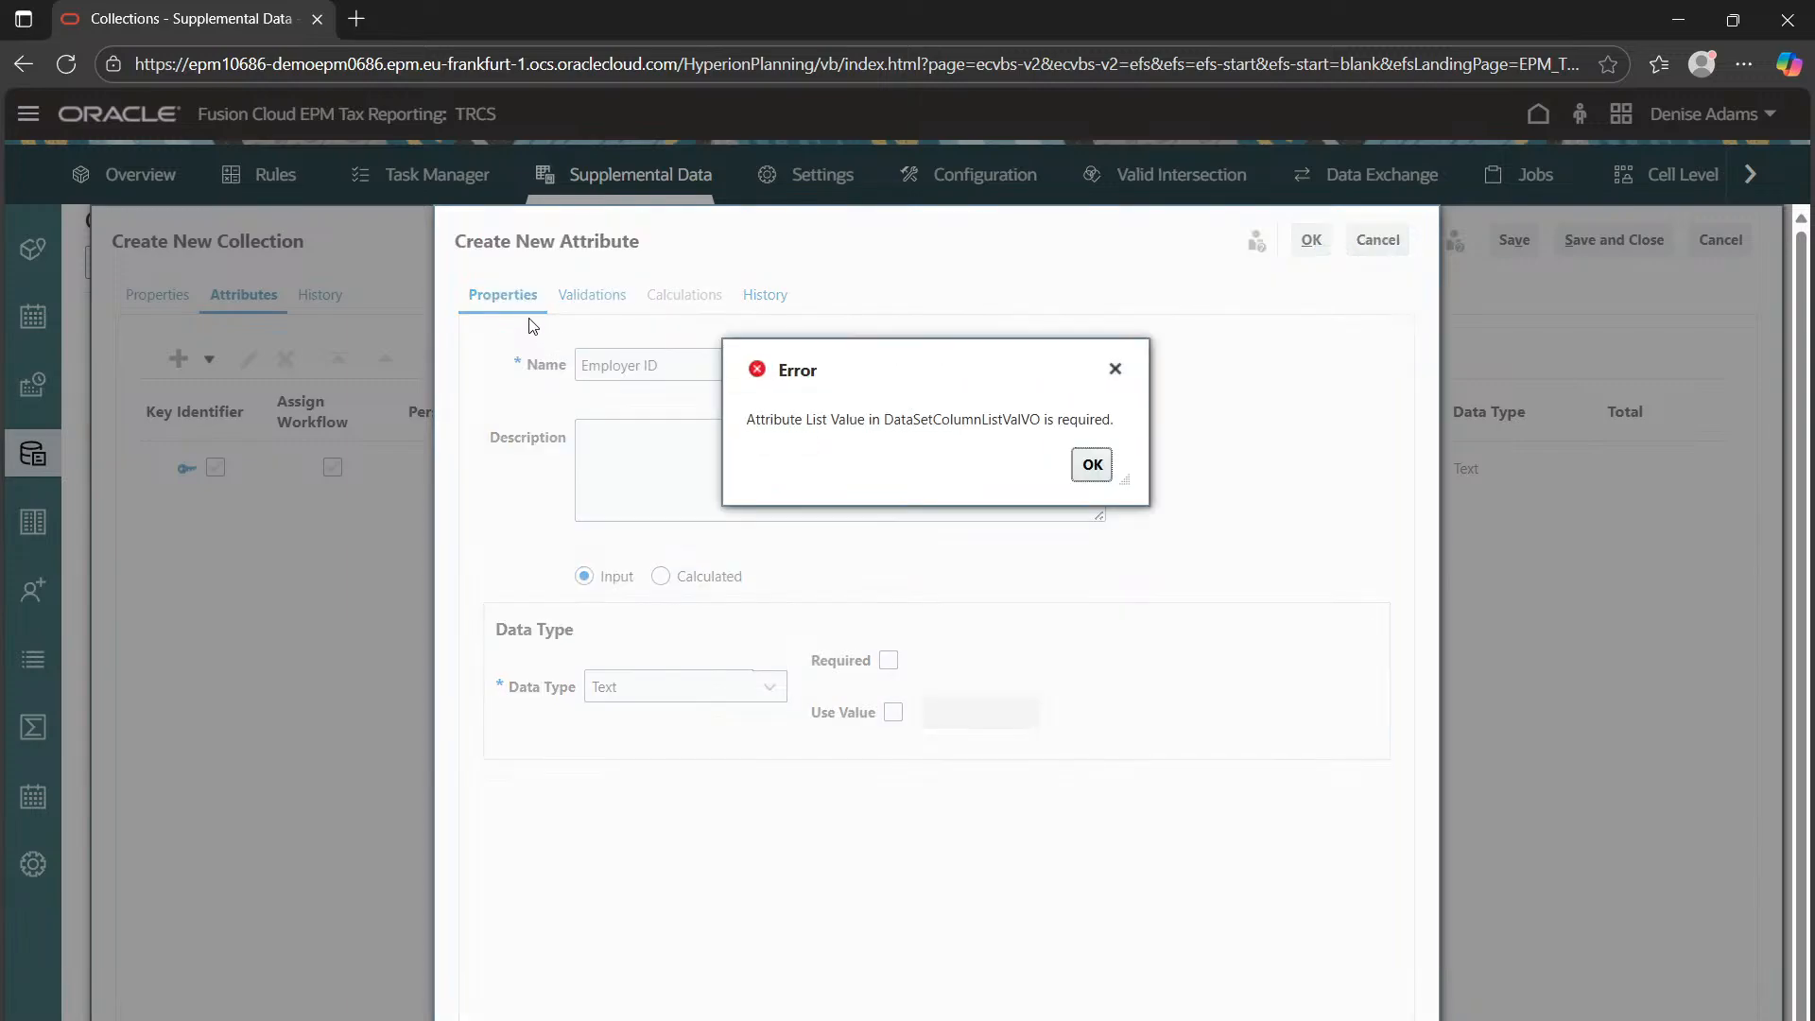
{"action": "left_click", "coordinate": [1094, 467]}
{"action": "left_click", "coordinate": [894, 712]}
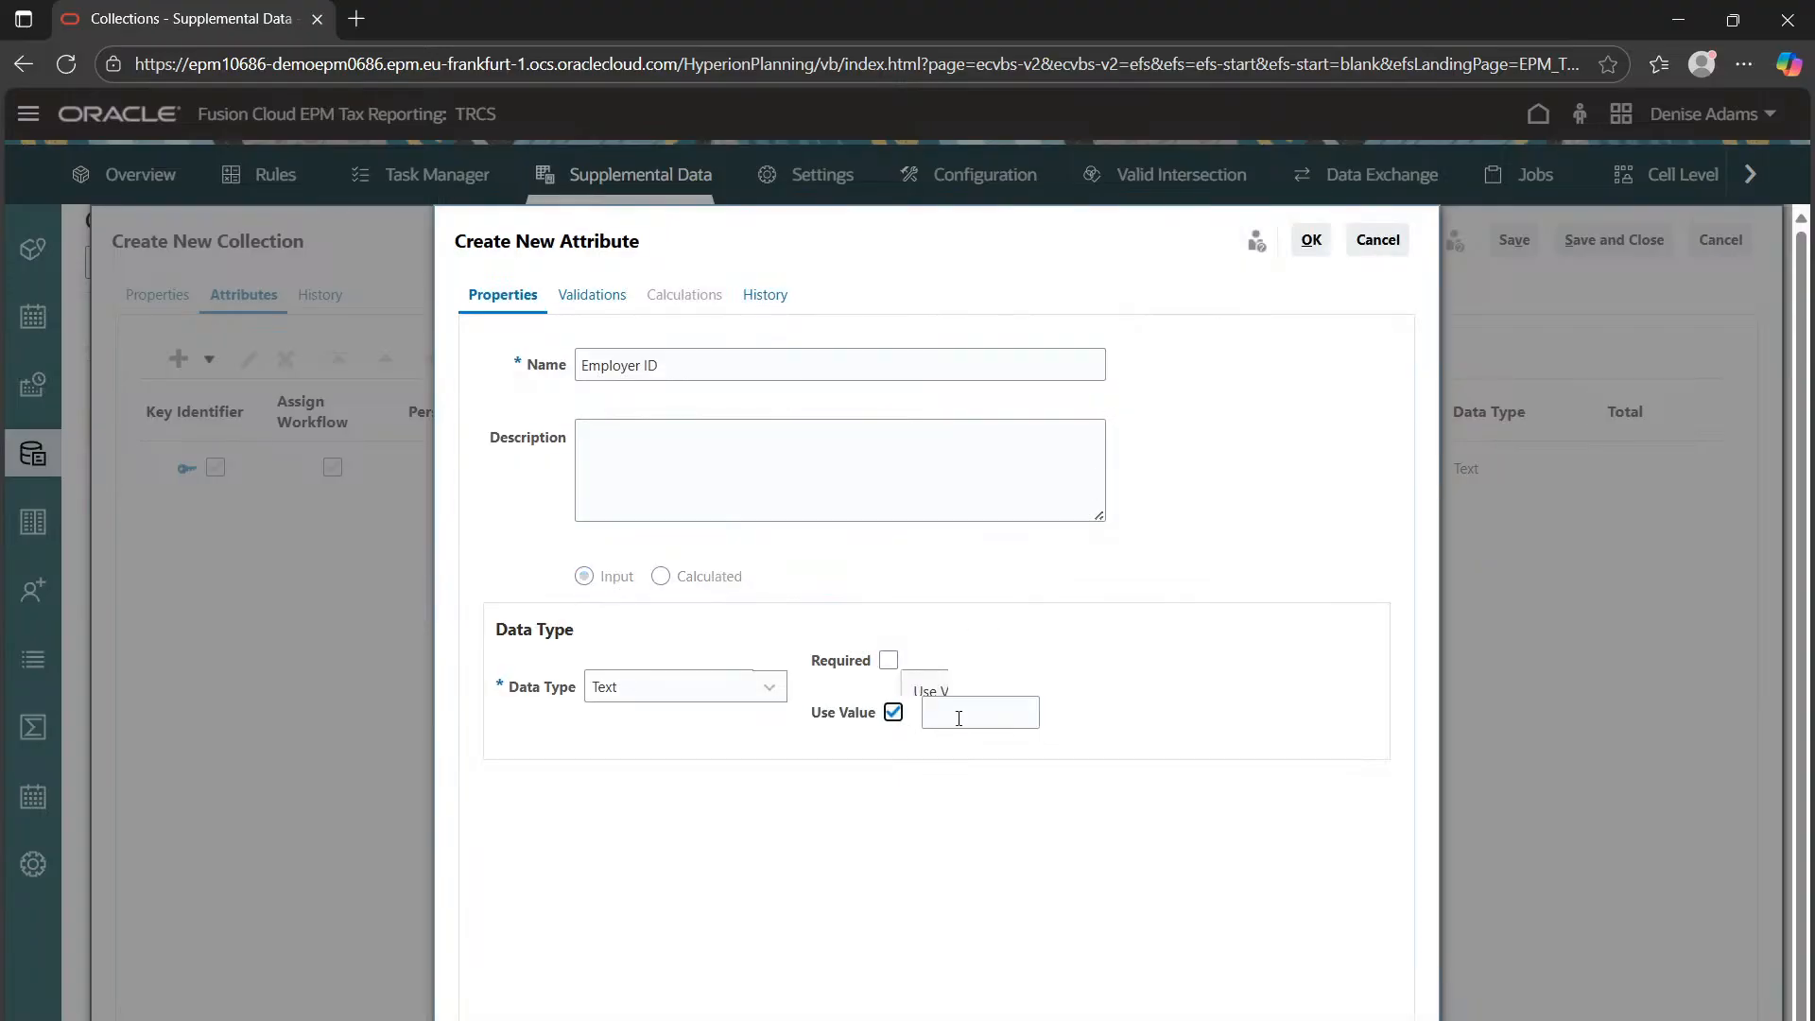
{"action": "left_click", "coordinate": [902, 714]}
{"action": "left_click", "coordinate": [889, 659]}
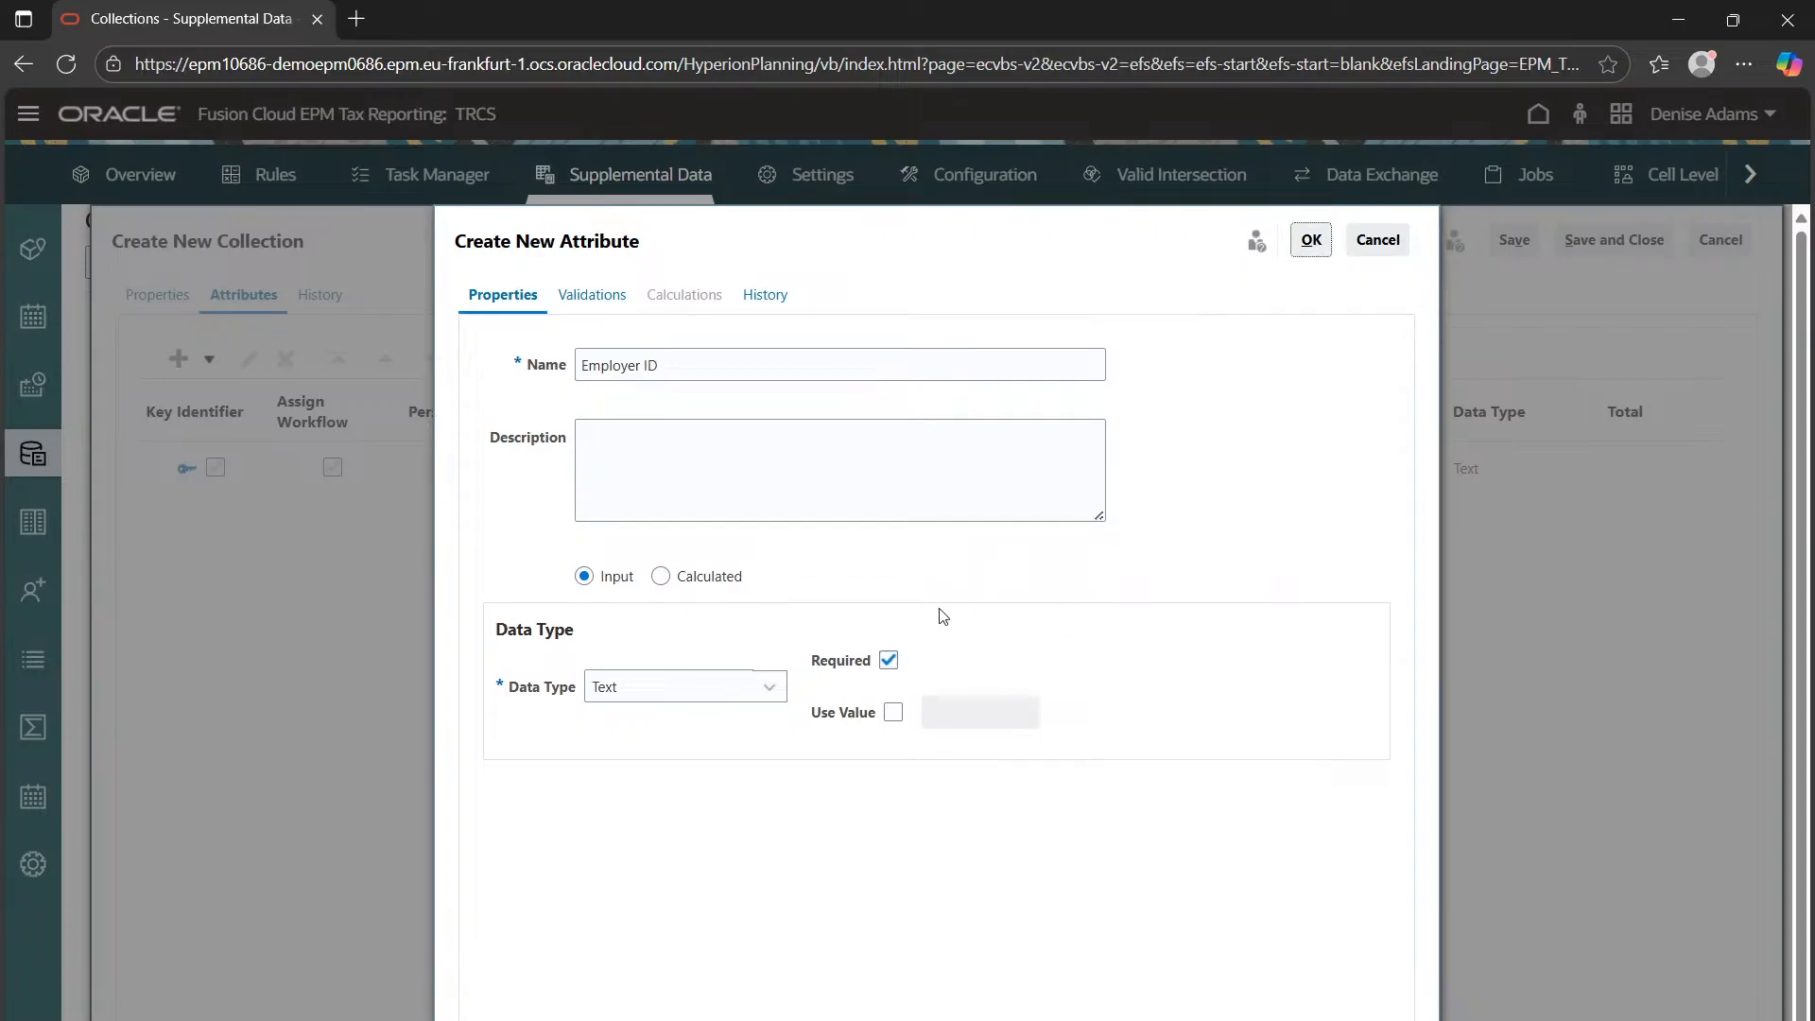
{"action": "left_click", "coordinate": [1388, 250]}
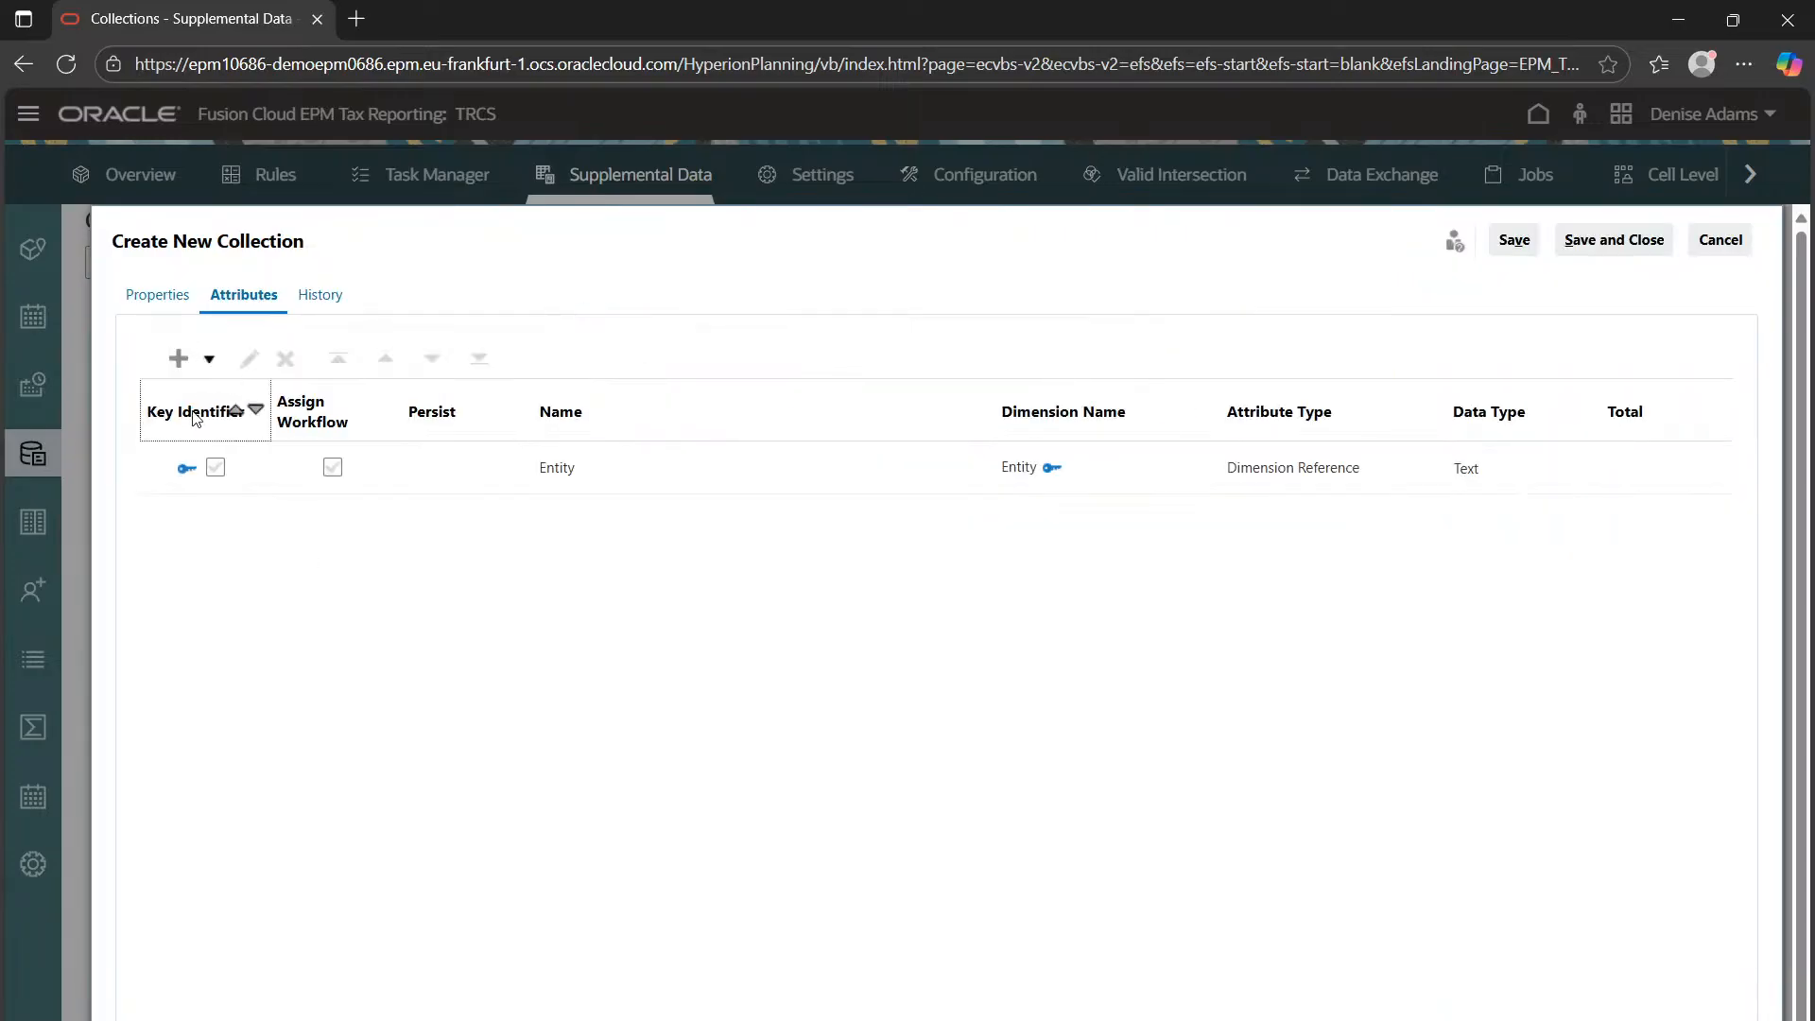
Add another attribute named 'Employee ID' and try to save it
{"action": "left_click", "coordinate": [178, 360]}
{"action": "left_click", "coordinate": [410, 577]}
{"action": "left_click", "coordinate": [178, 359]}
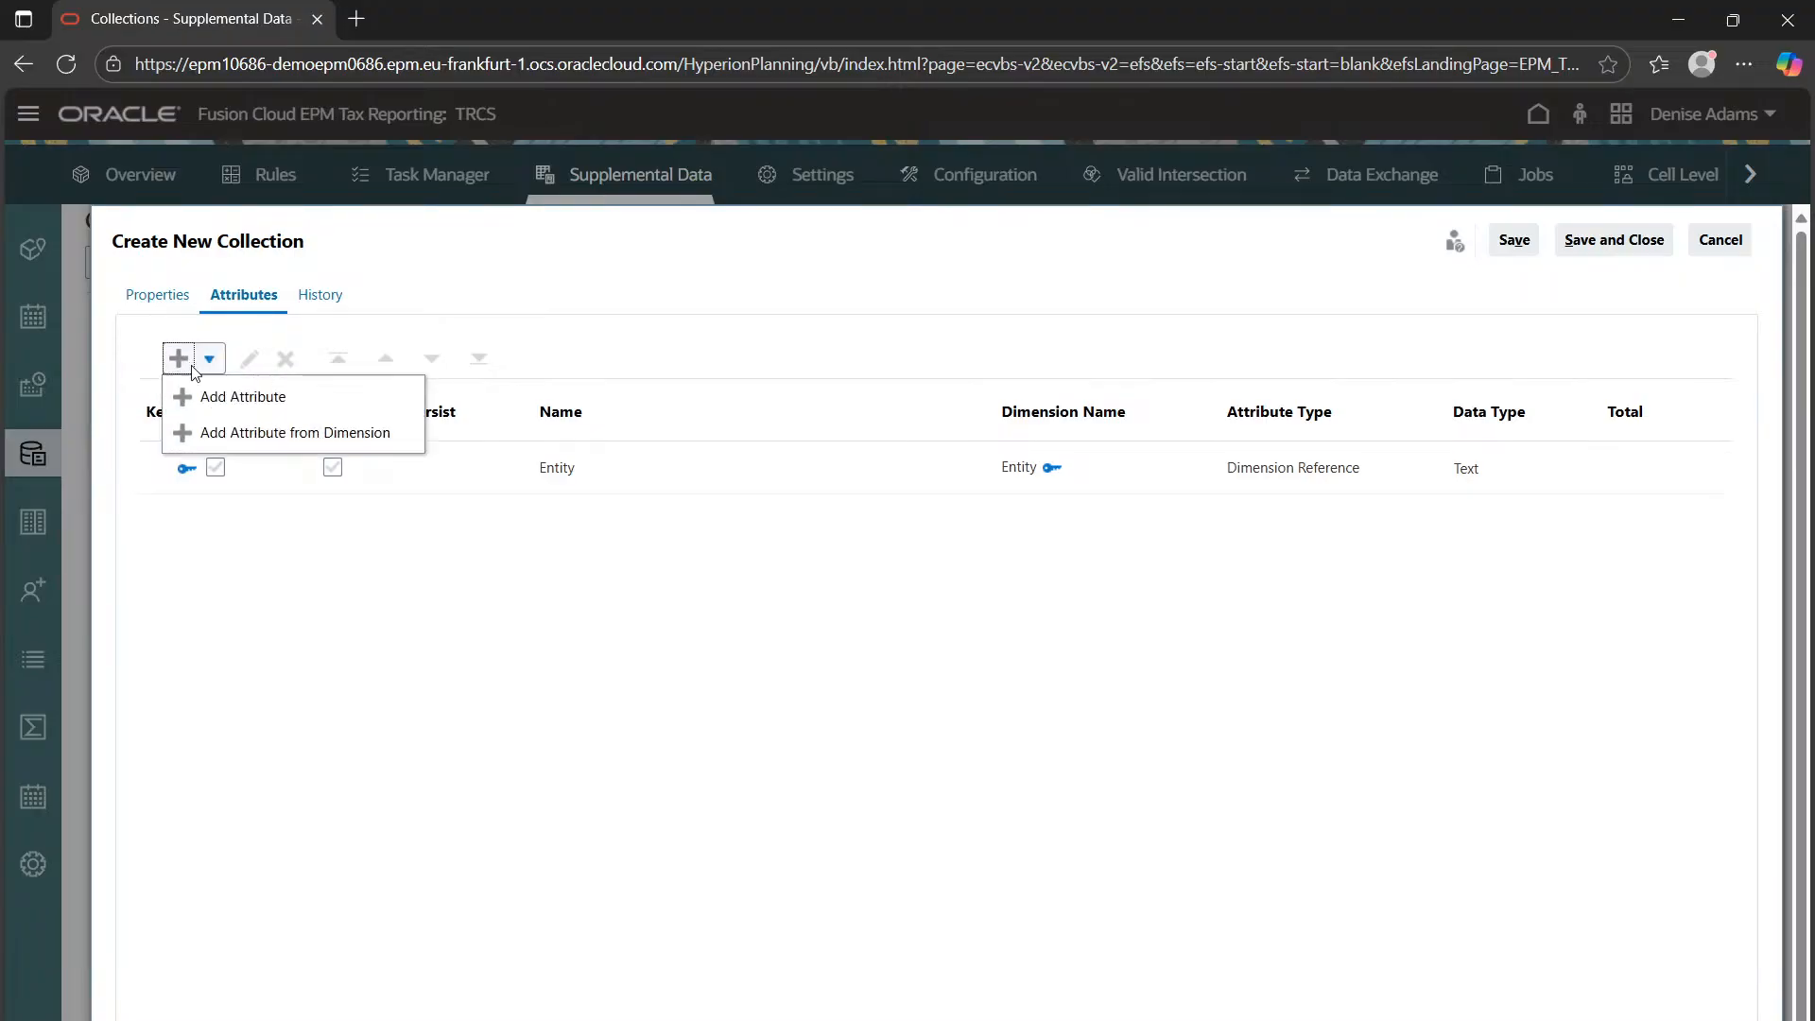
{"action": "left_click", "coordinate": [248, 406]}
{"action": "left_click", "coordinate": [750, 362]}
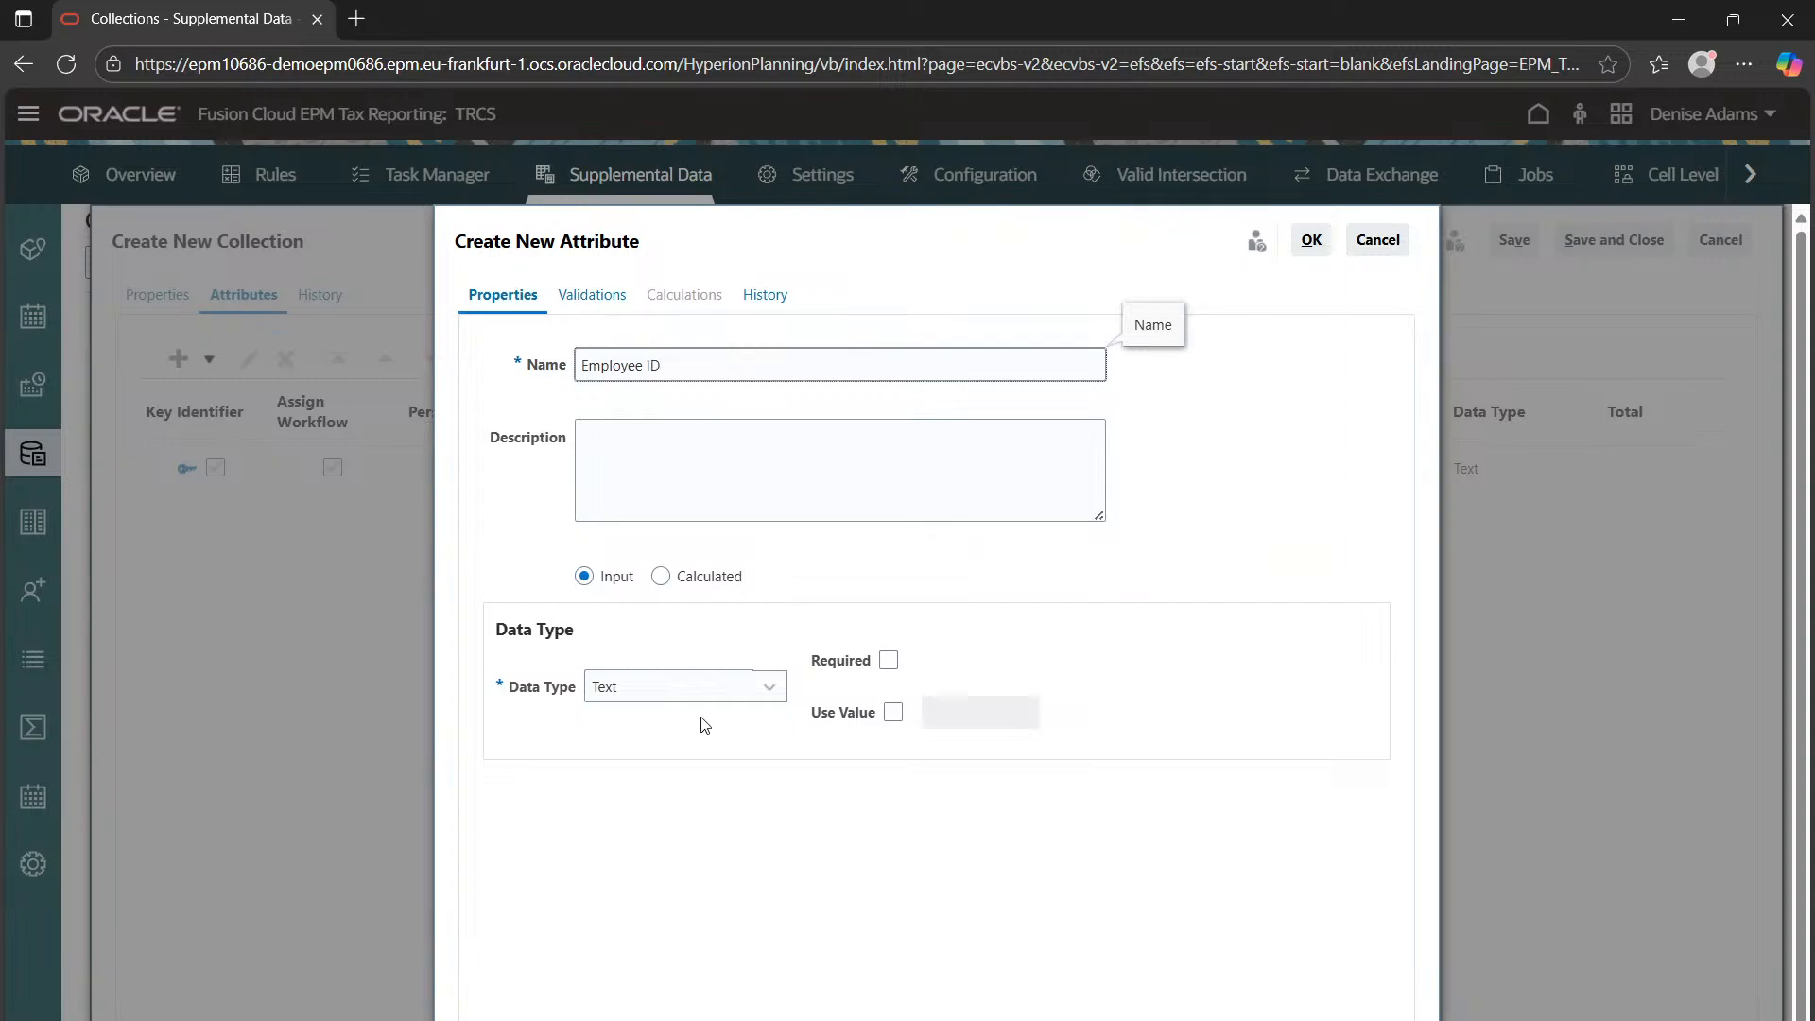
{"action": "left_click", "coordinate": [1009, 557]}
{"action": "left_click", "coordinate": [1324, 238]}
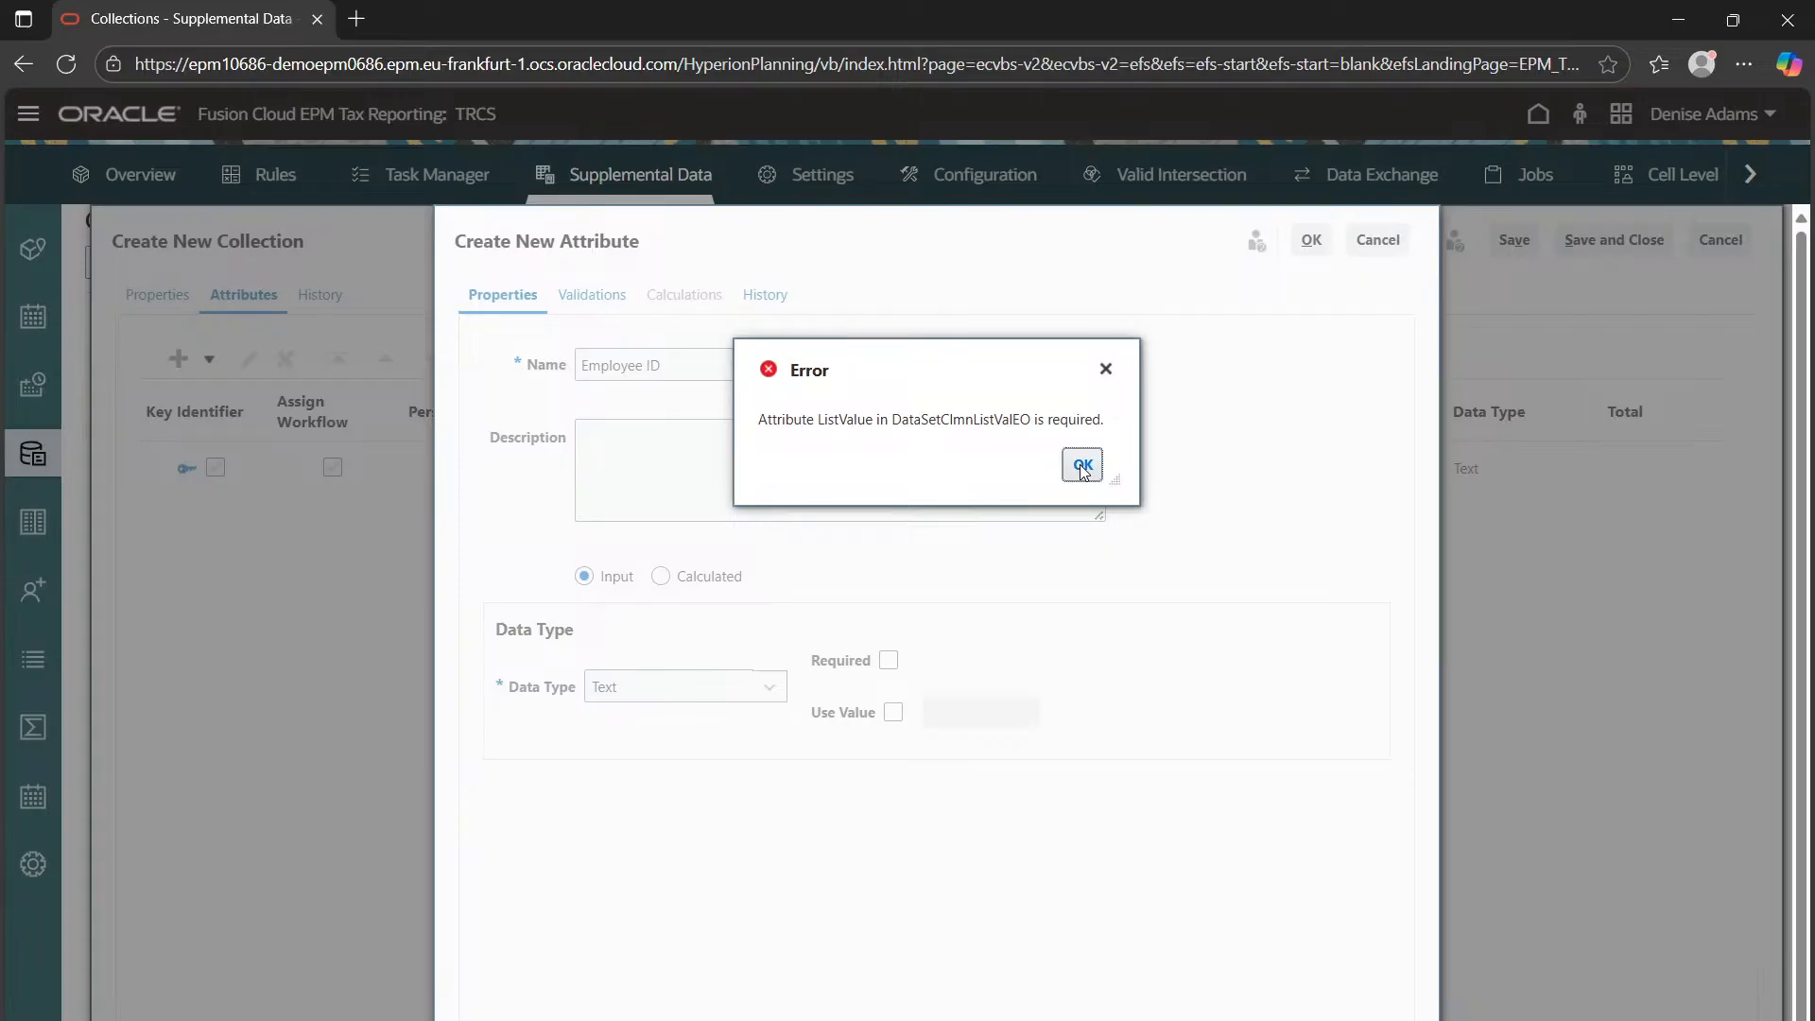
Retry saving Employee ID while toggling Required and the default value, dismissing the list value errors
{"action": "left_click", "coordinate": [1083, 465]}
{"action": "left_click", "coordinate": [888, 660]}
{"action": "left_click", "coordinate": [893, 712]}
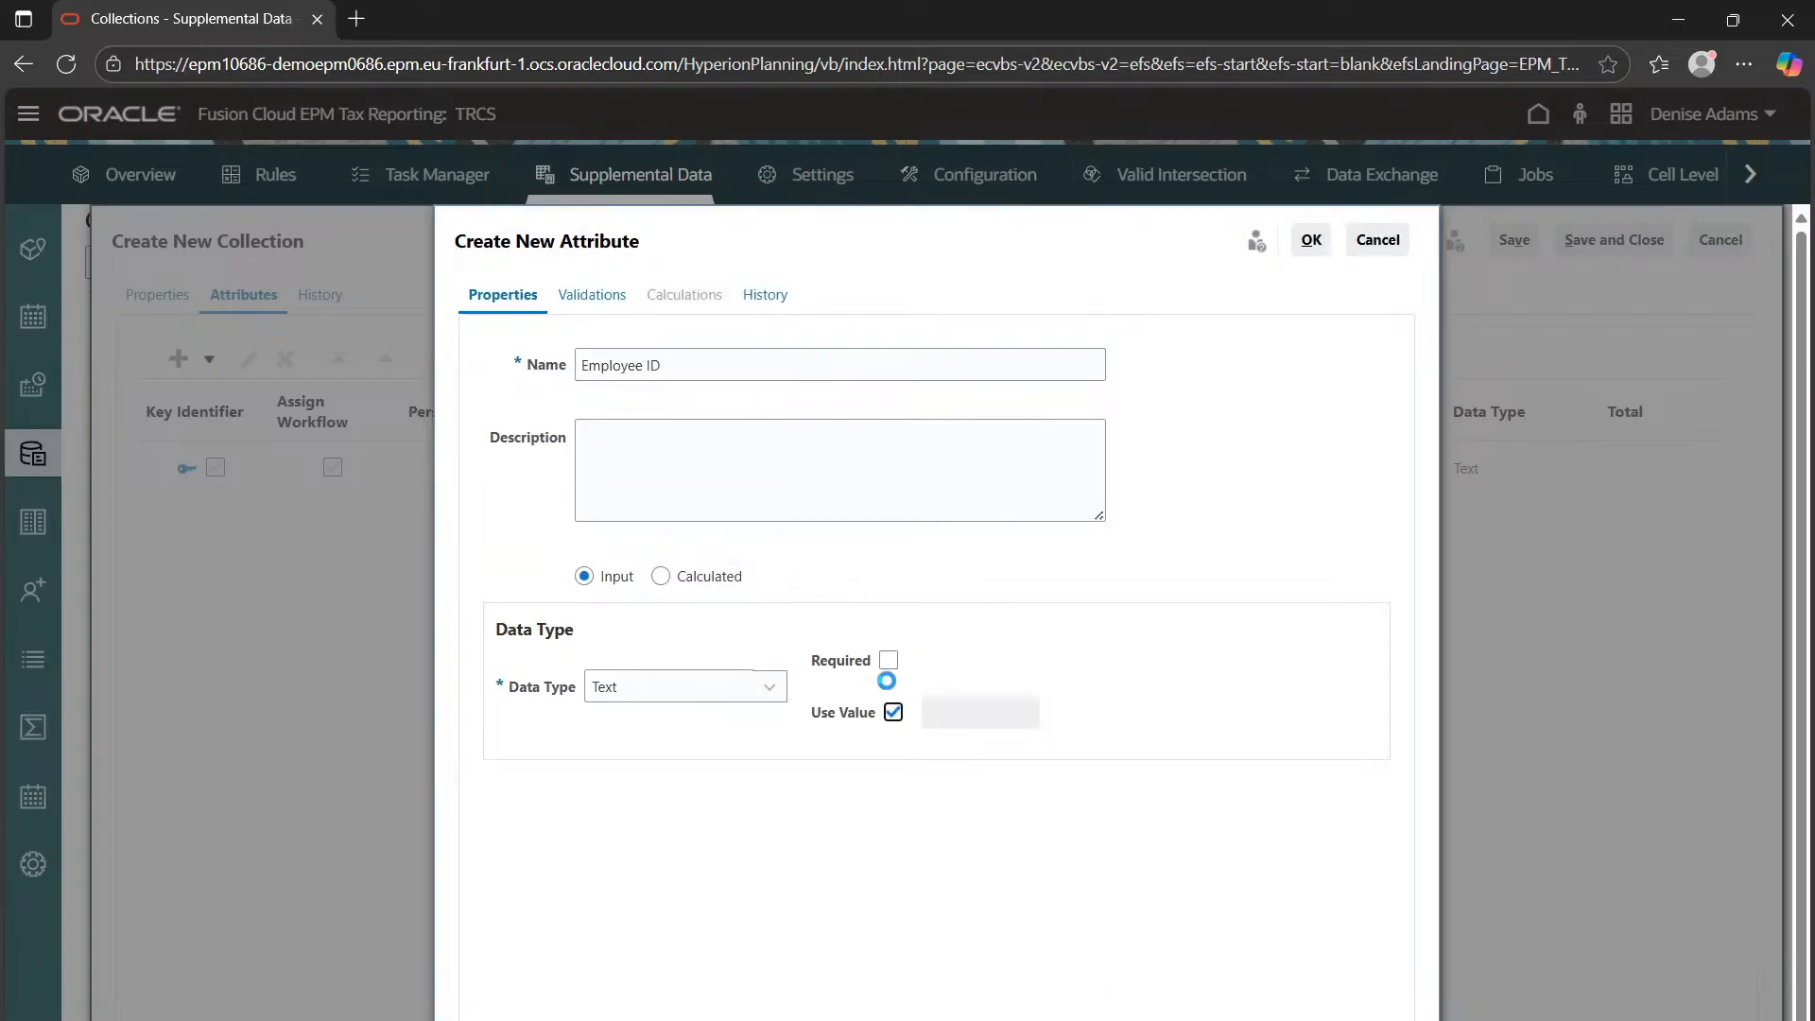
{"action": "left_click", "coordinate": [1311, 242]}
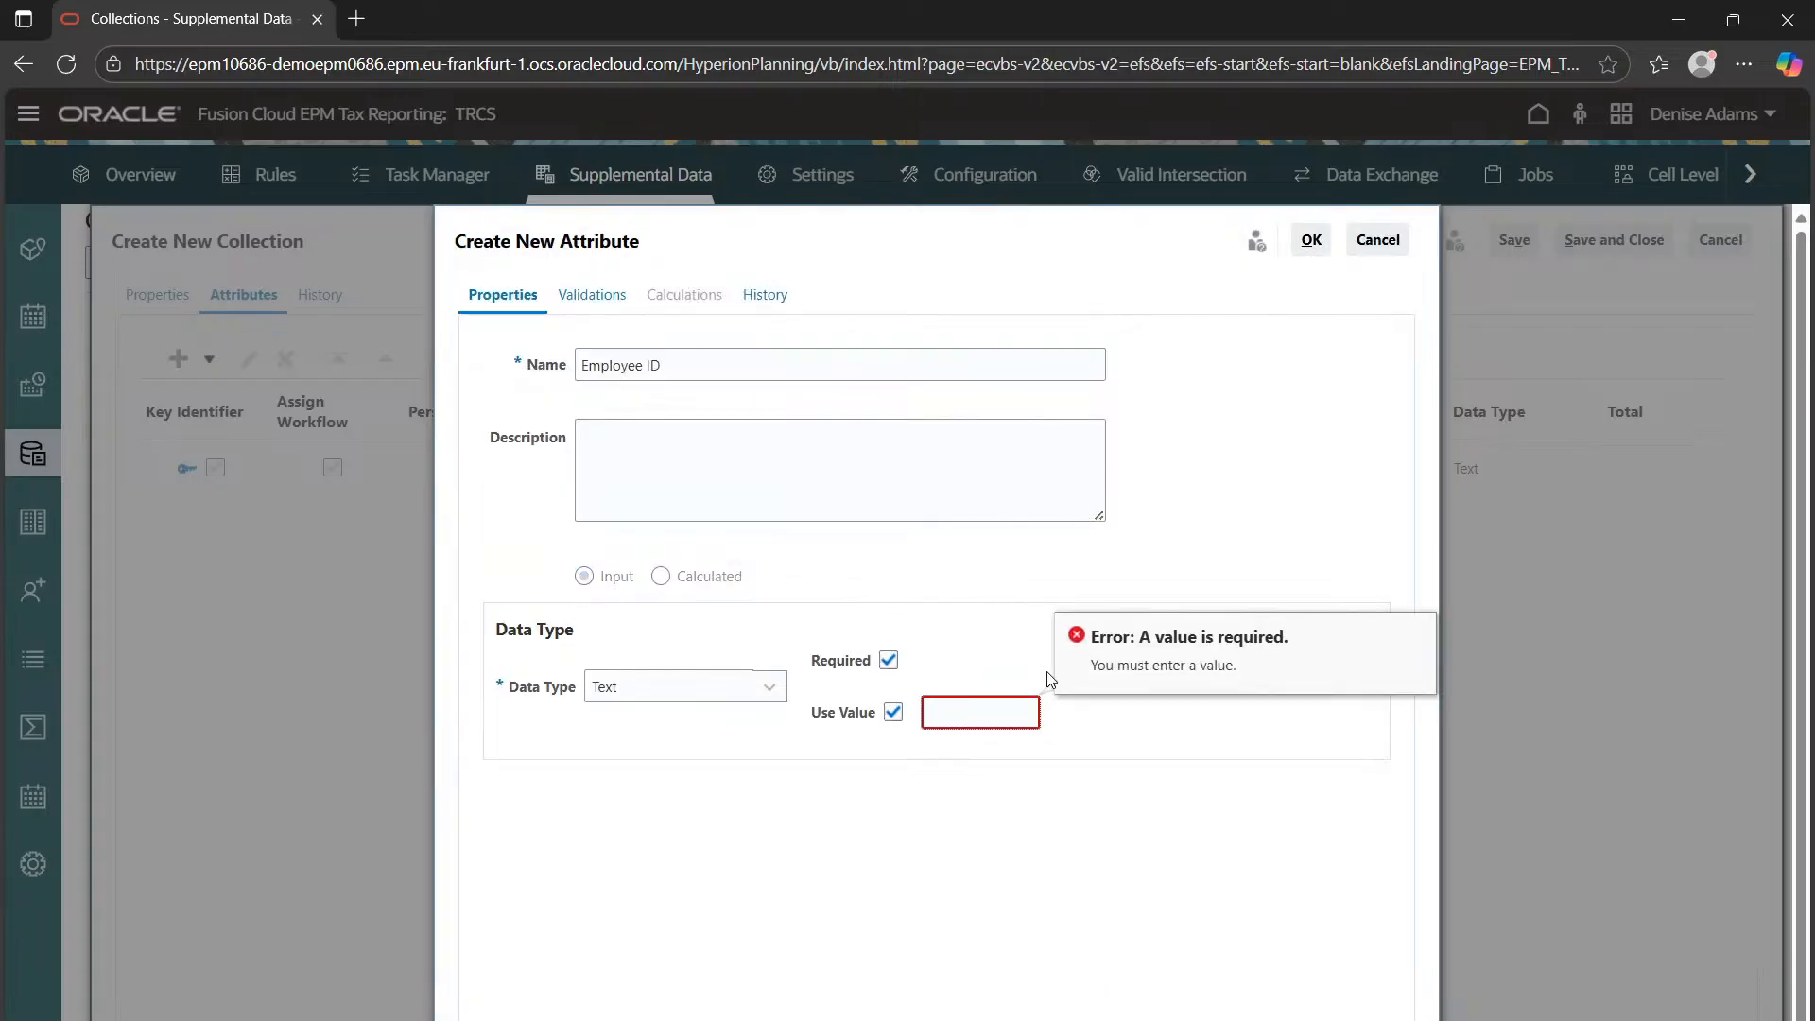
{"action": "left_click", "coordinate": [893, 712]}
{"action": "left_click", "coordinate": [1310, 240]}
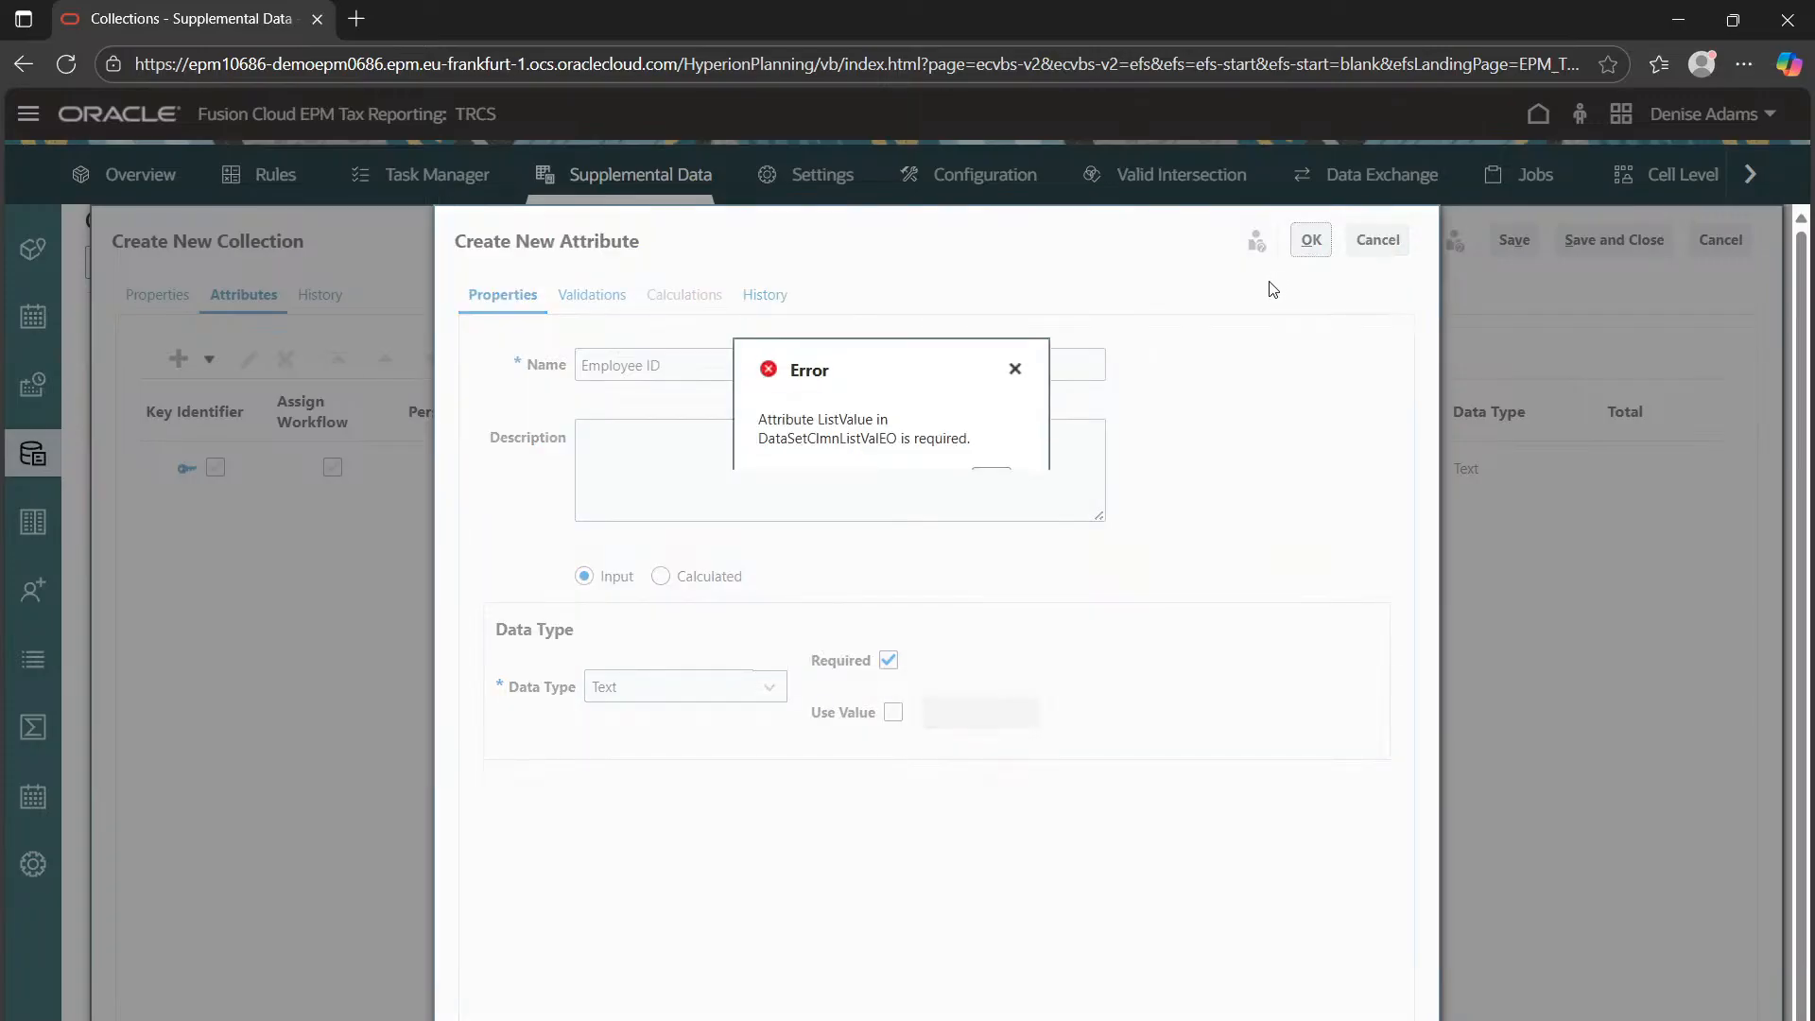
{"action": "left_click", "coordinate": [1083, 466]}
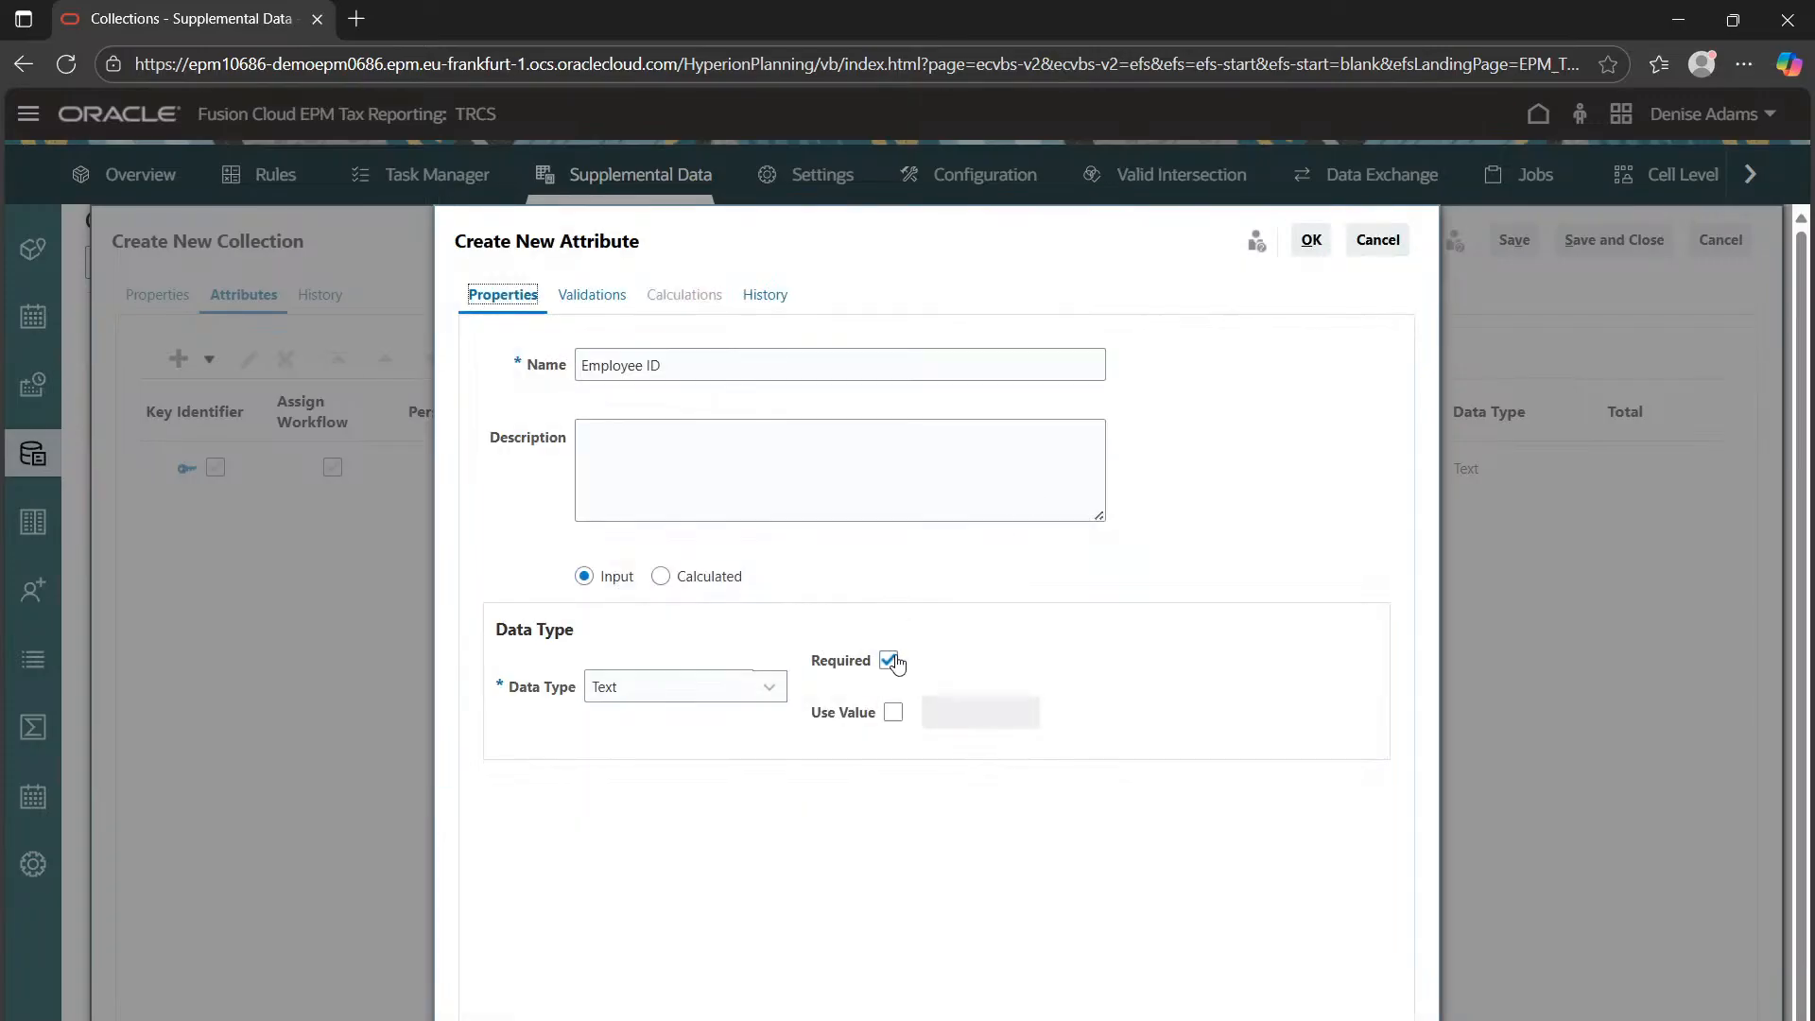
{"action": "left_click", "coordinate": [889, 659]}
Check validation settings, keep Text as the data type, retry saving, then cancel Employee ID
{"action": "left_click", "coordinate": [592, 295]}
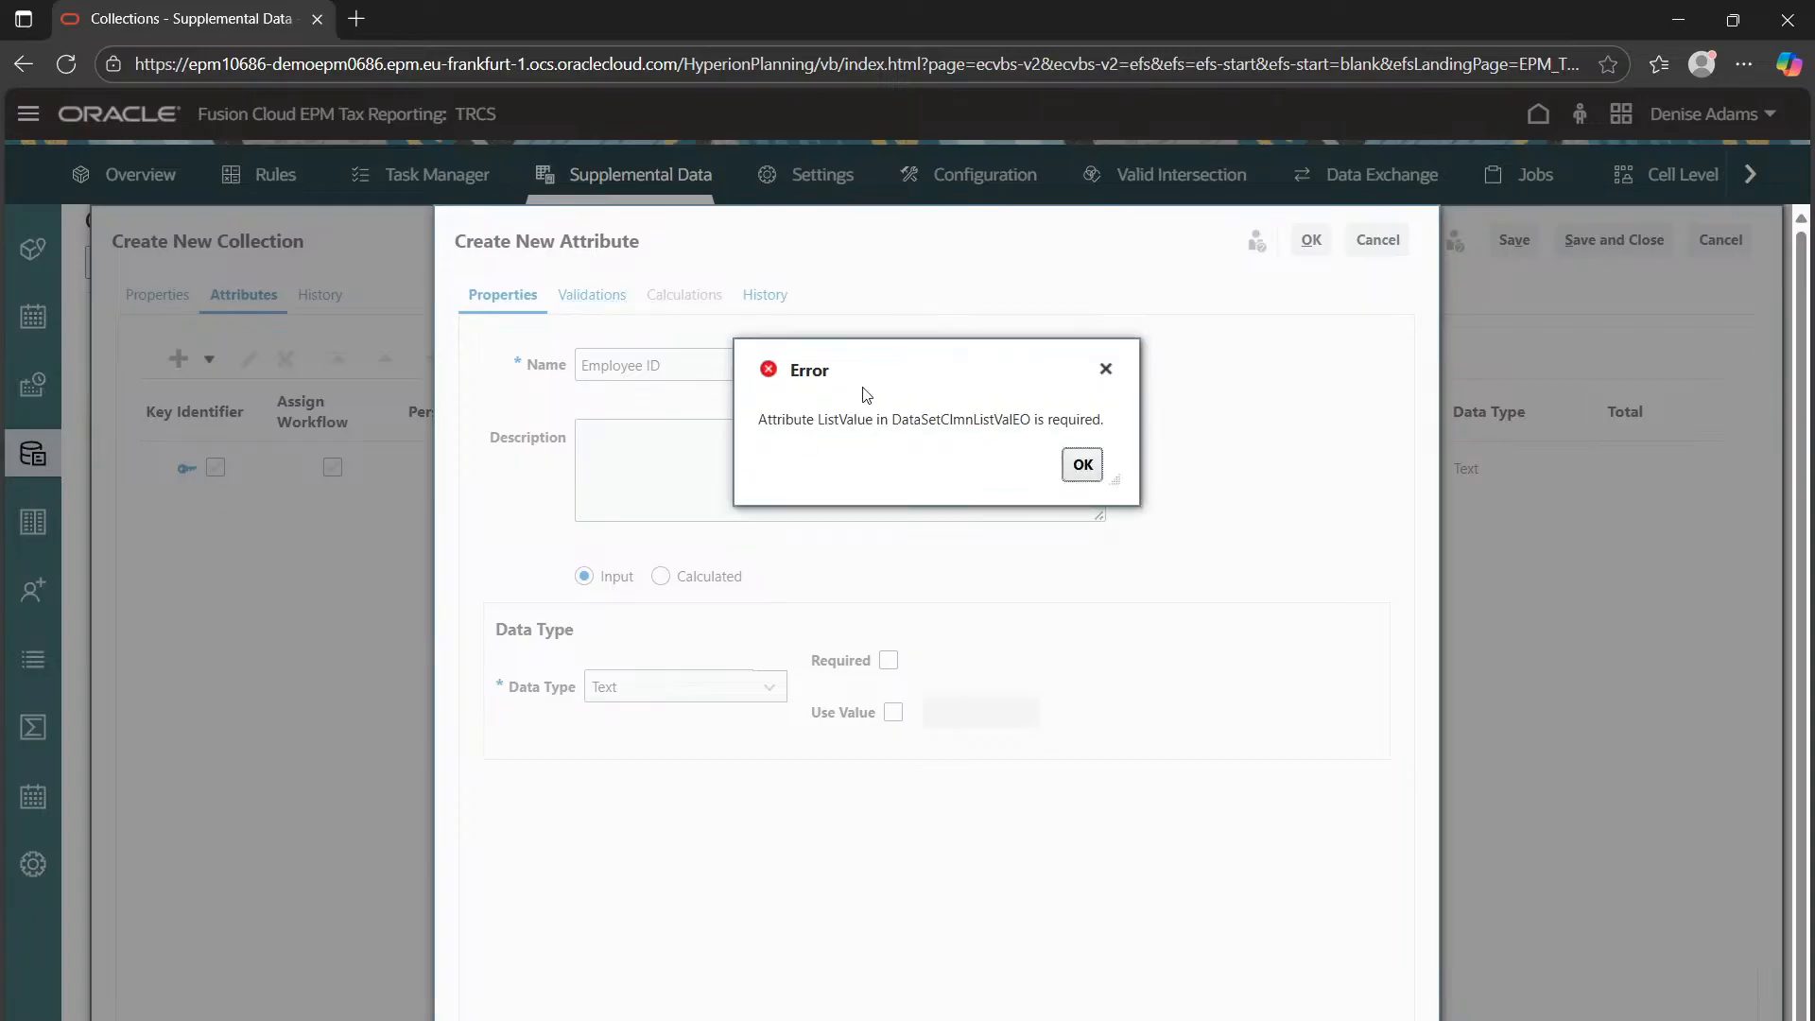
{"action": "left_click", "coordinate": [1084, 465]}
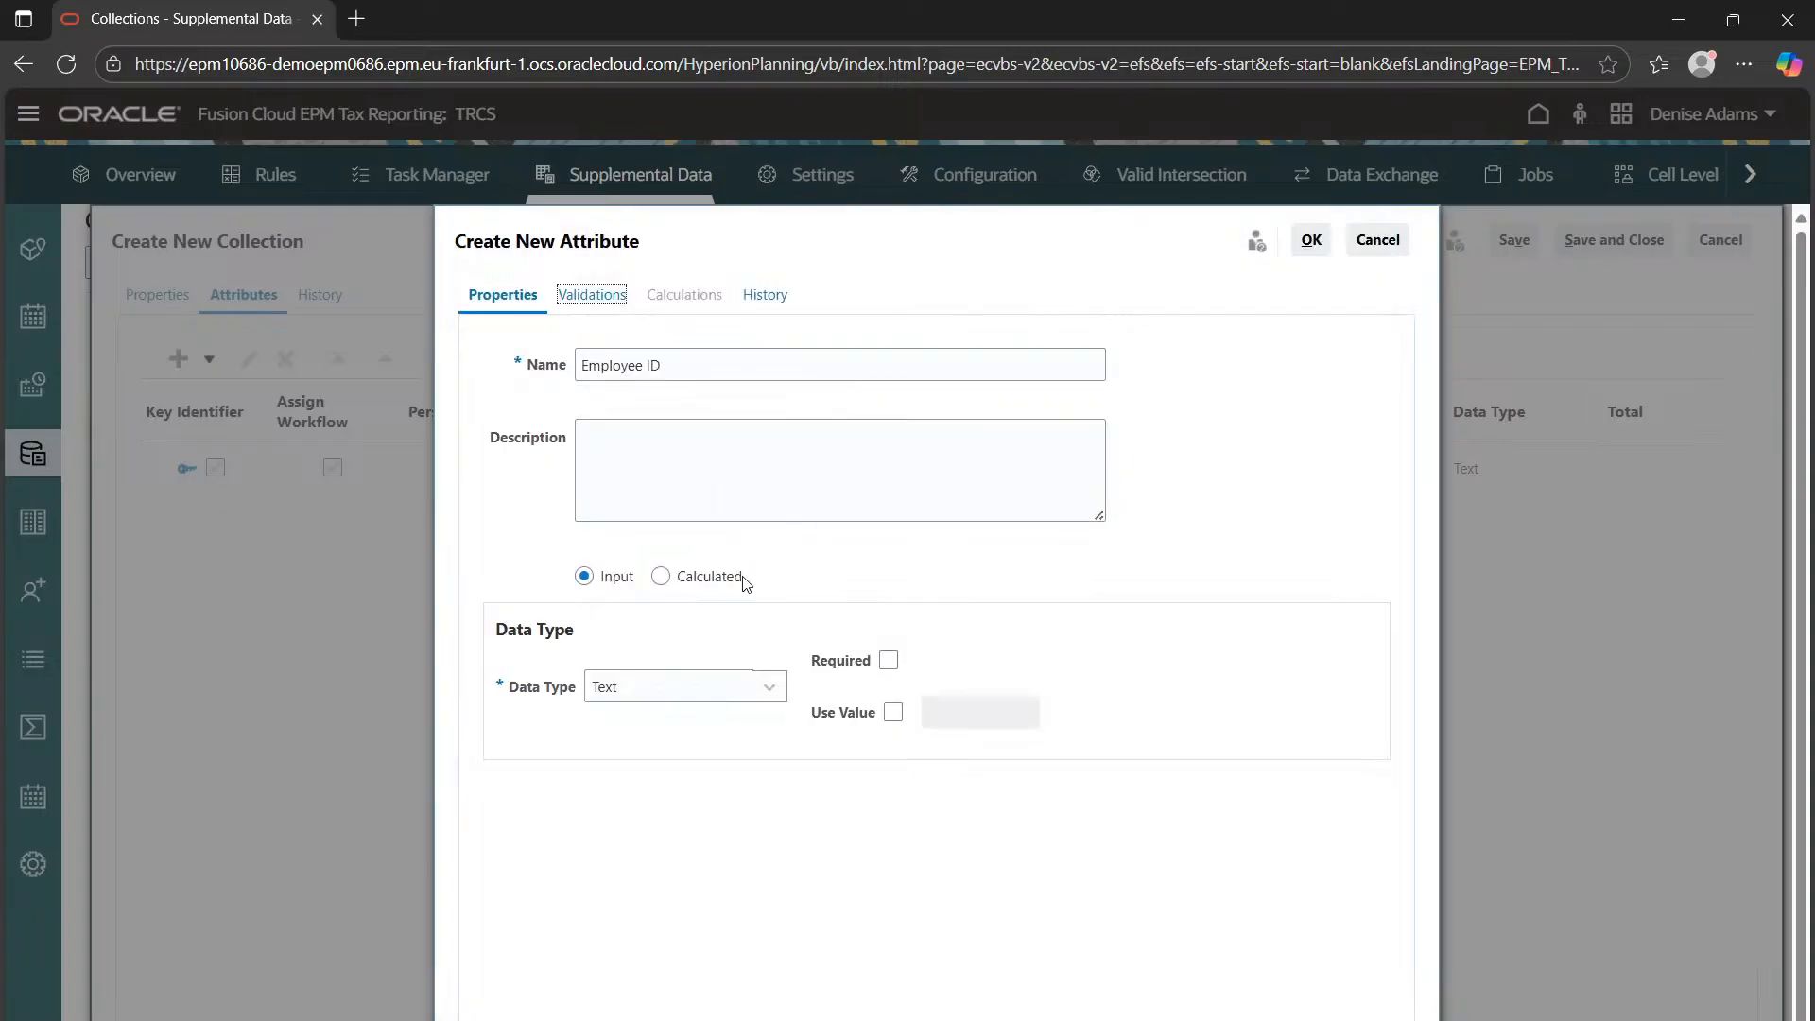
{"action": "left_click", "coordinate": [710, 688]}
{"action": "left_click", "coordinate": [636, 930]}
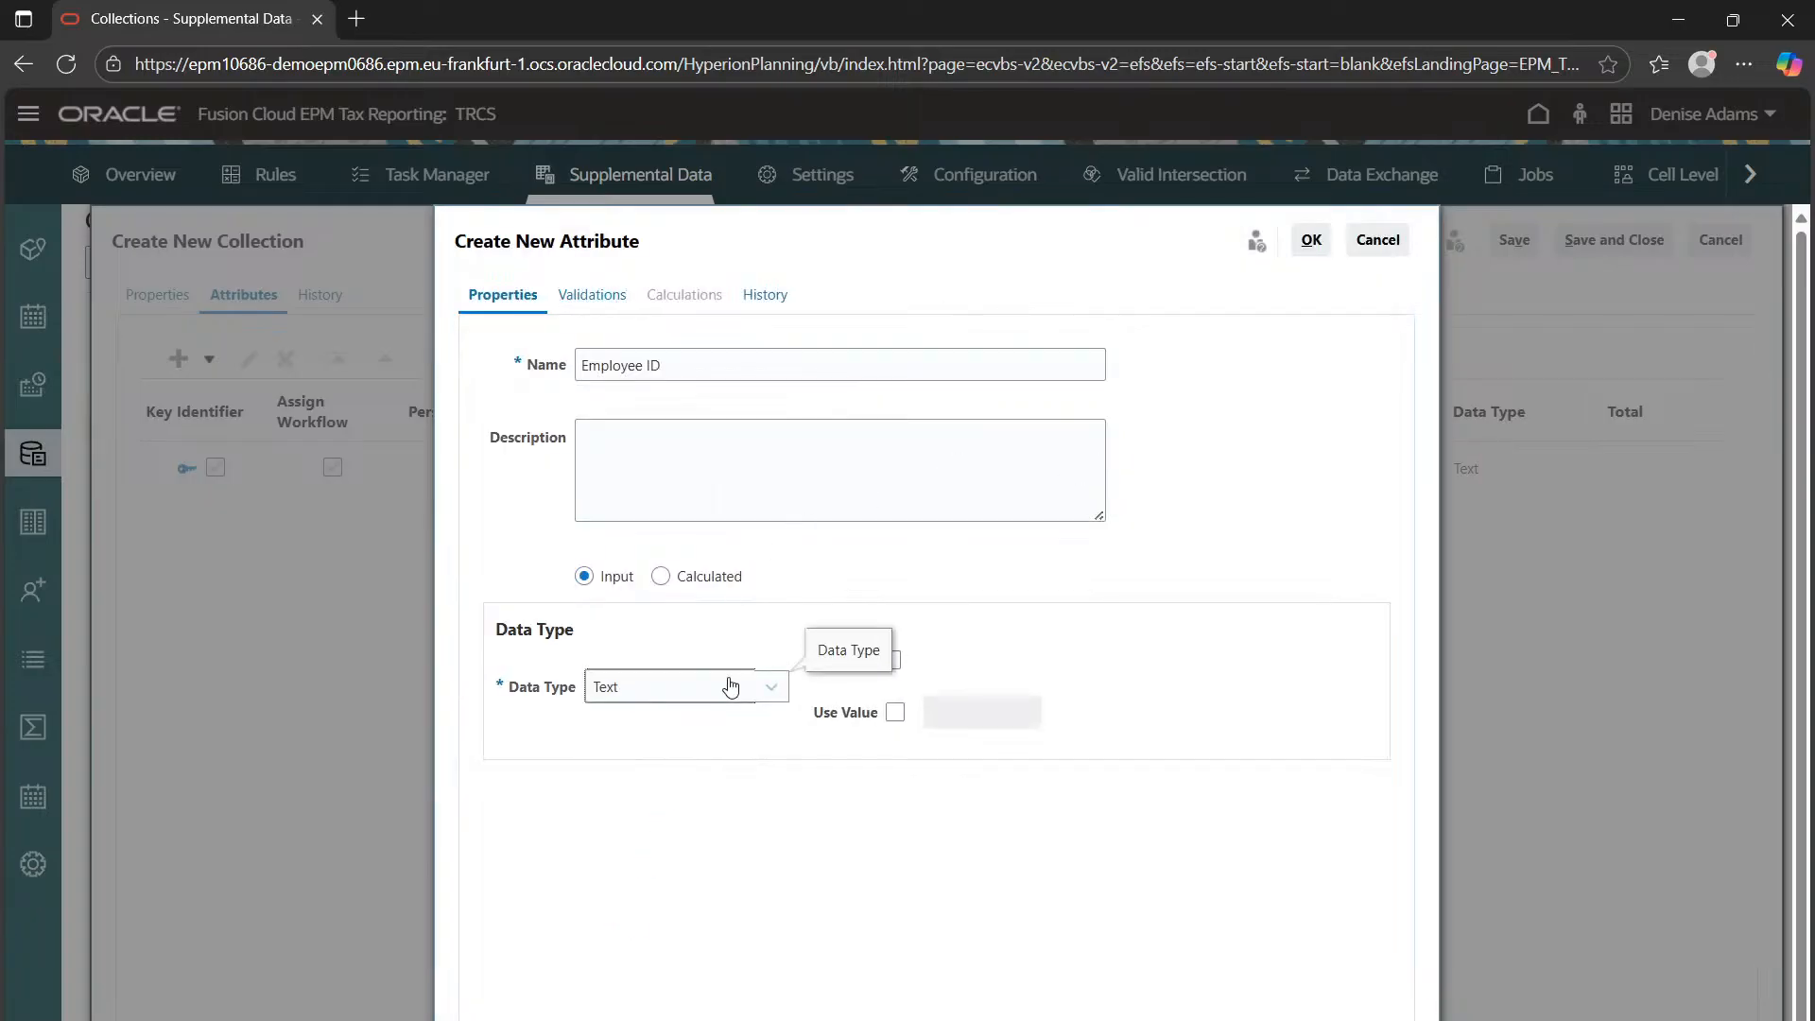
{"action": "left_click", "coordinate": [1312, 248]}
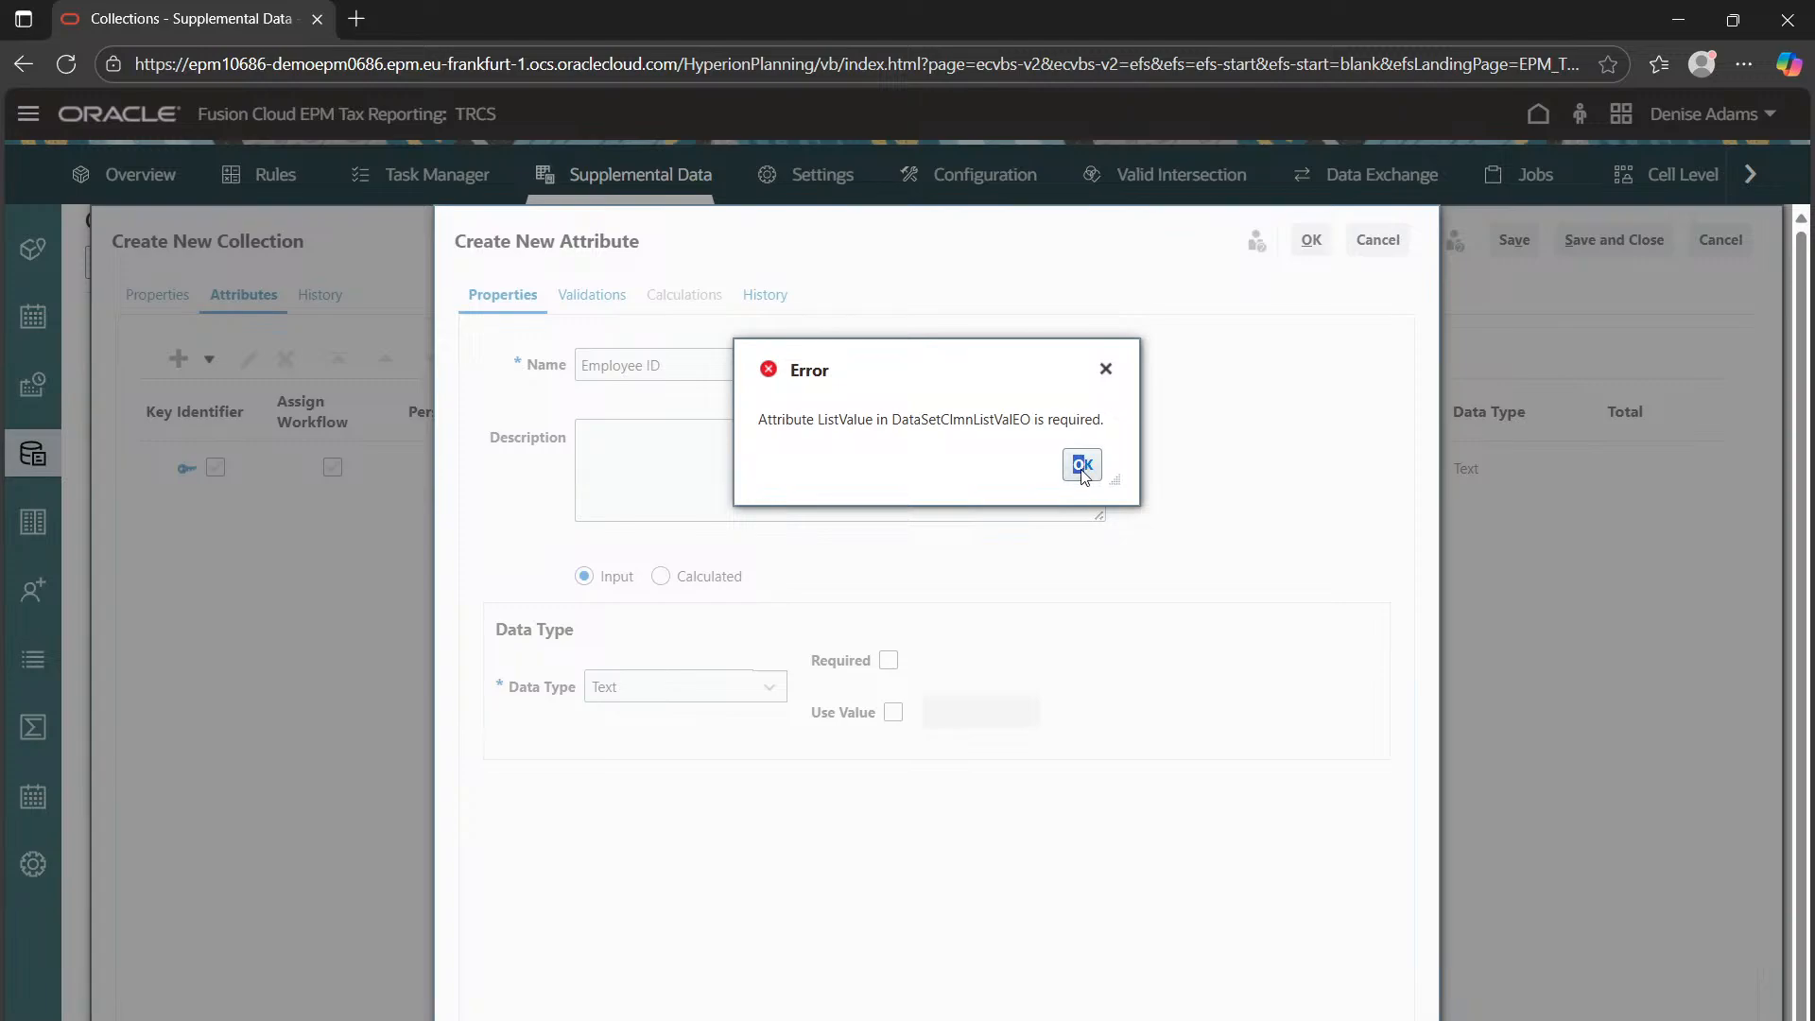
{"action": "left_click", "coordinate": [1084, 475]}
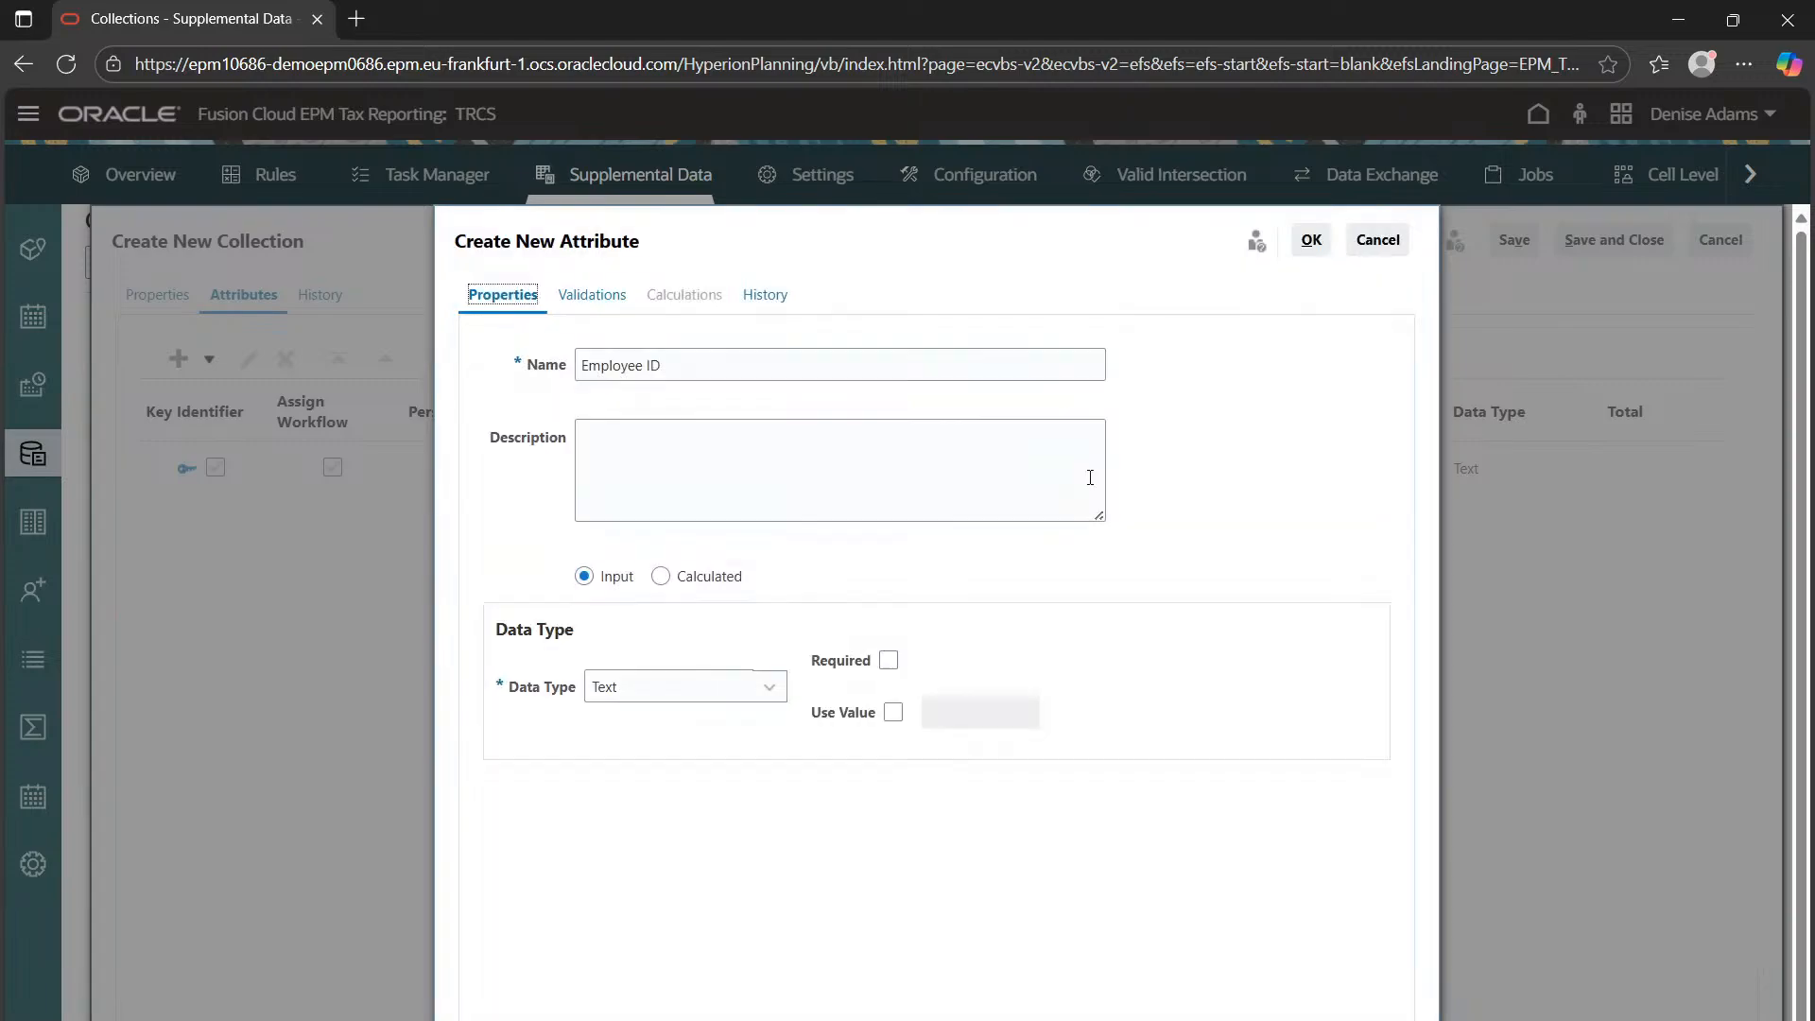
{"action": "left_click", "coordinate": [1344, 244]}
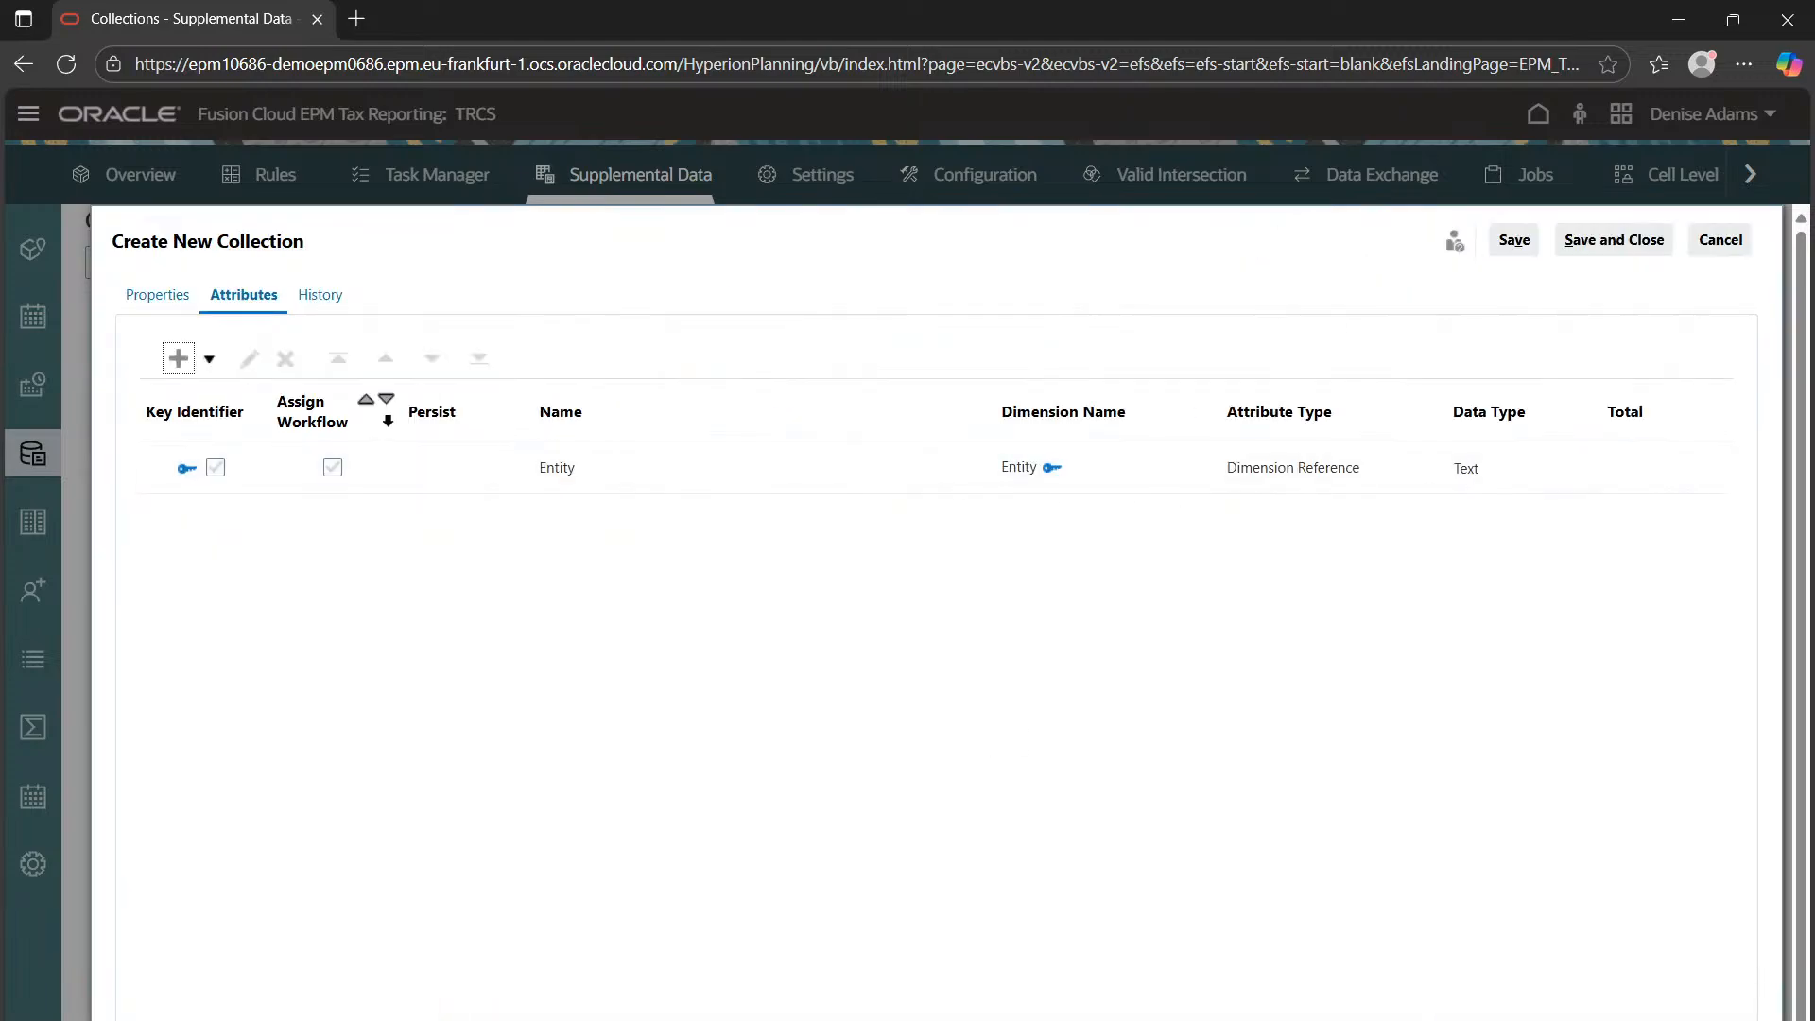
Start a fresh blank attribute and place the cursor in its name field
{"action": "left_click", "coordinate": [209, 358]}
{"action": "left_click", "coordinate": [232, 391]}
{"action": "left_click", "coordinate": [178, 363]}
{"action": "left_click", "coordinate": [201, 398]}
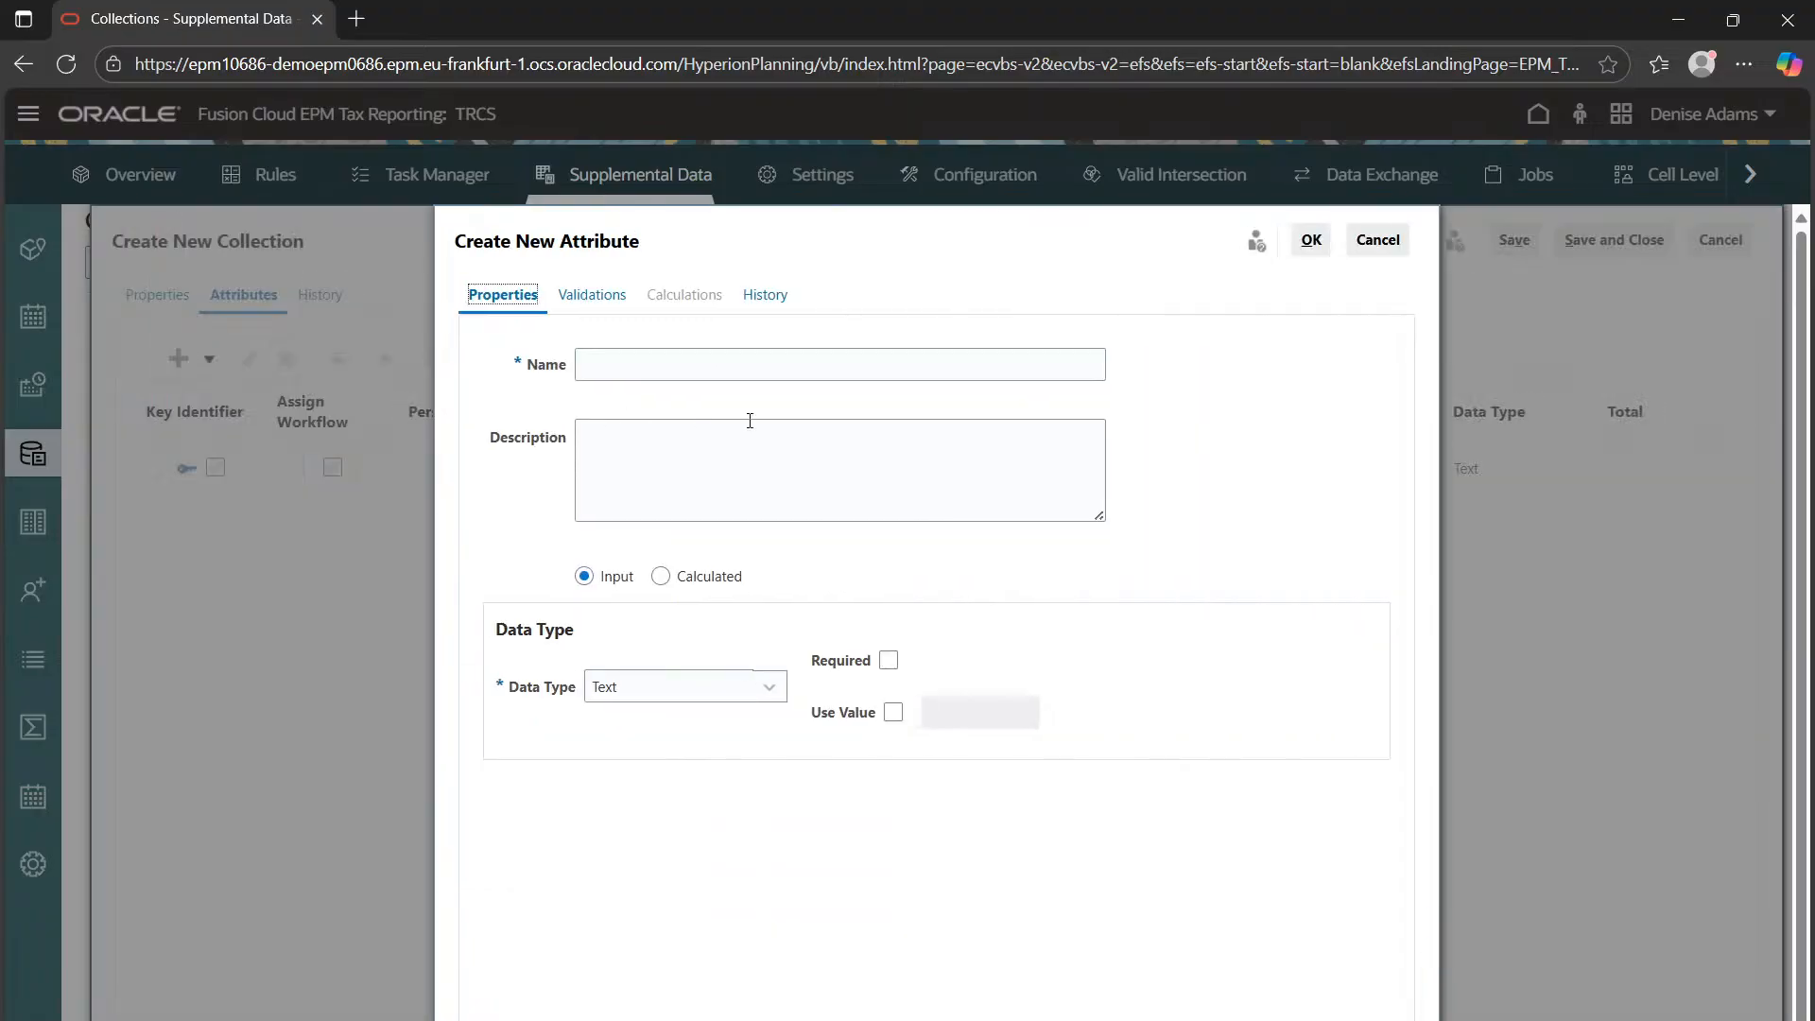
{"action": "left_click", "coordinate": [701, 365]}
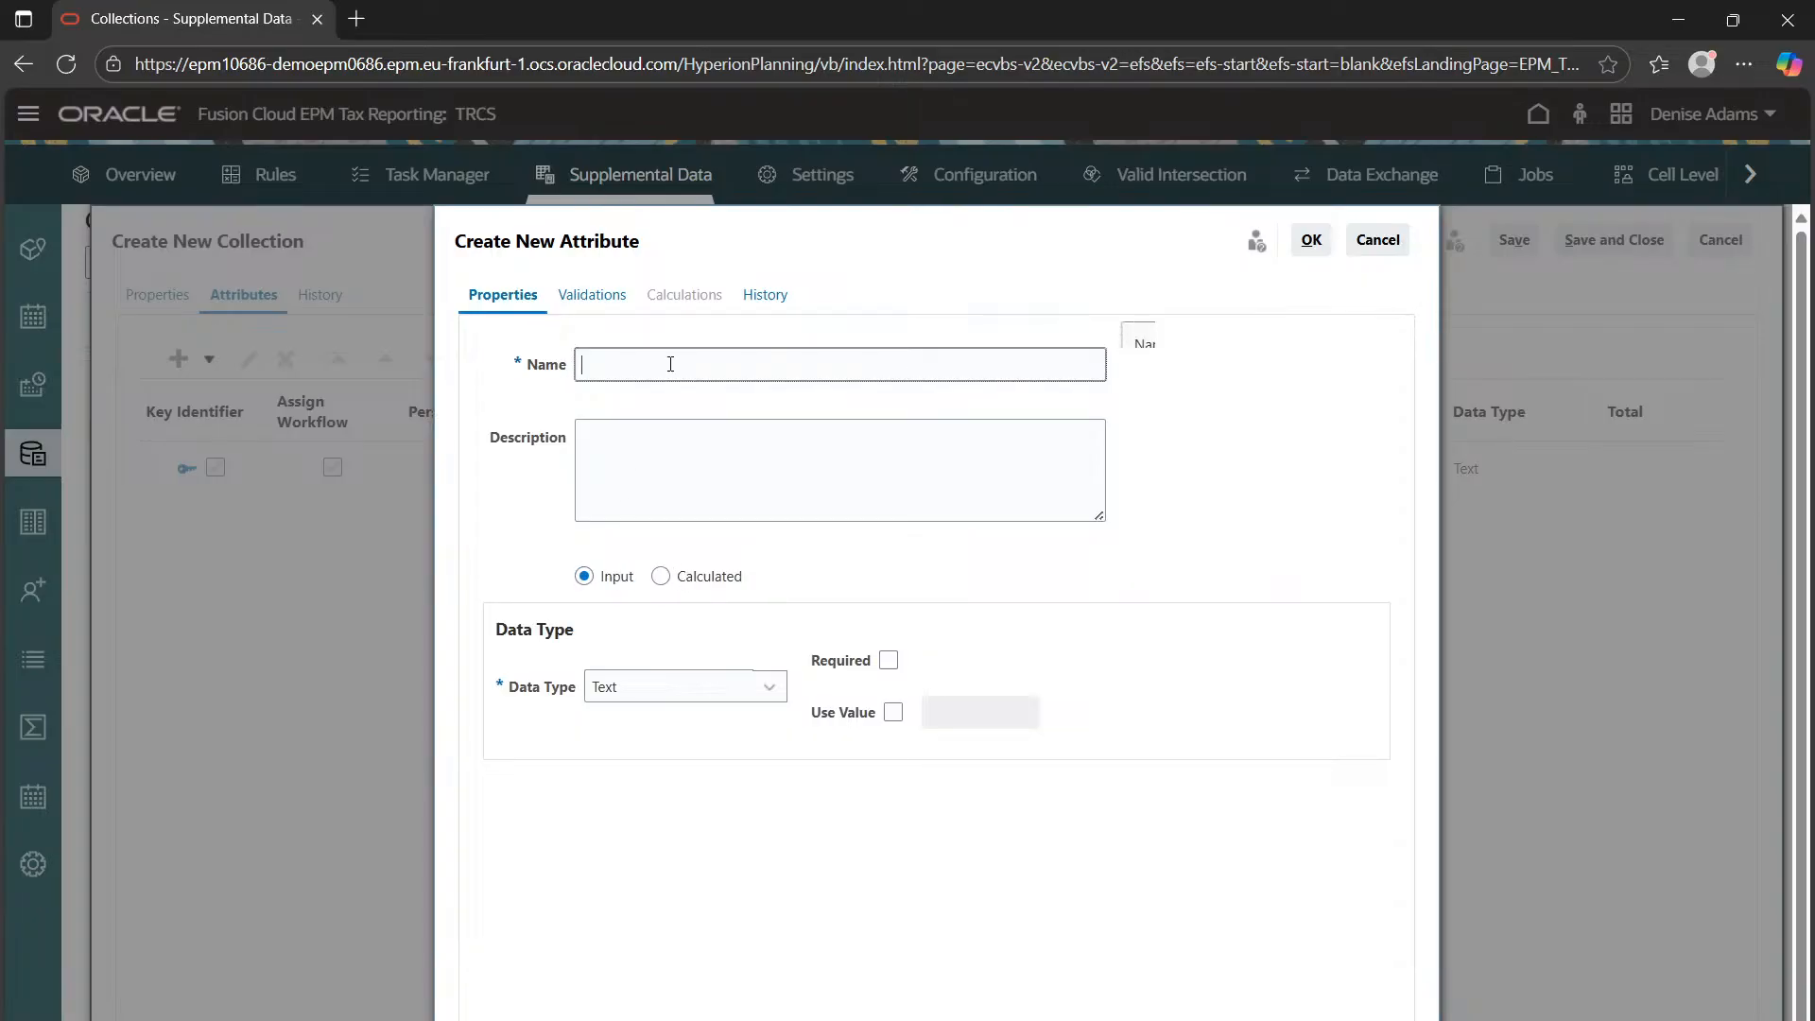
Write a description for the Employee ID attribute and try to save it
{"action": "type", "text": "Employee ID"}
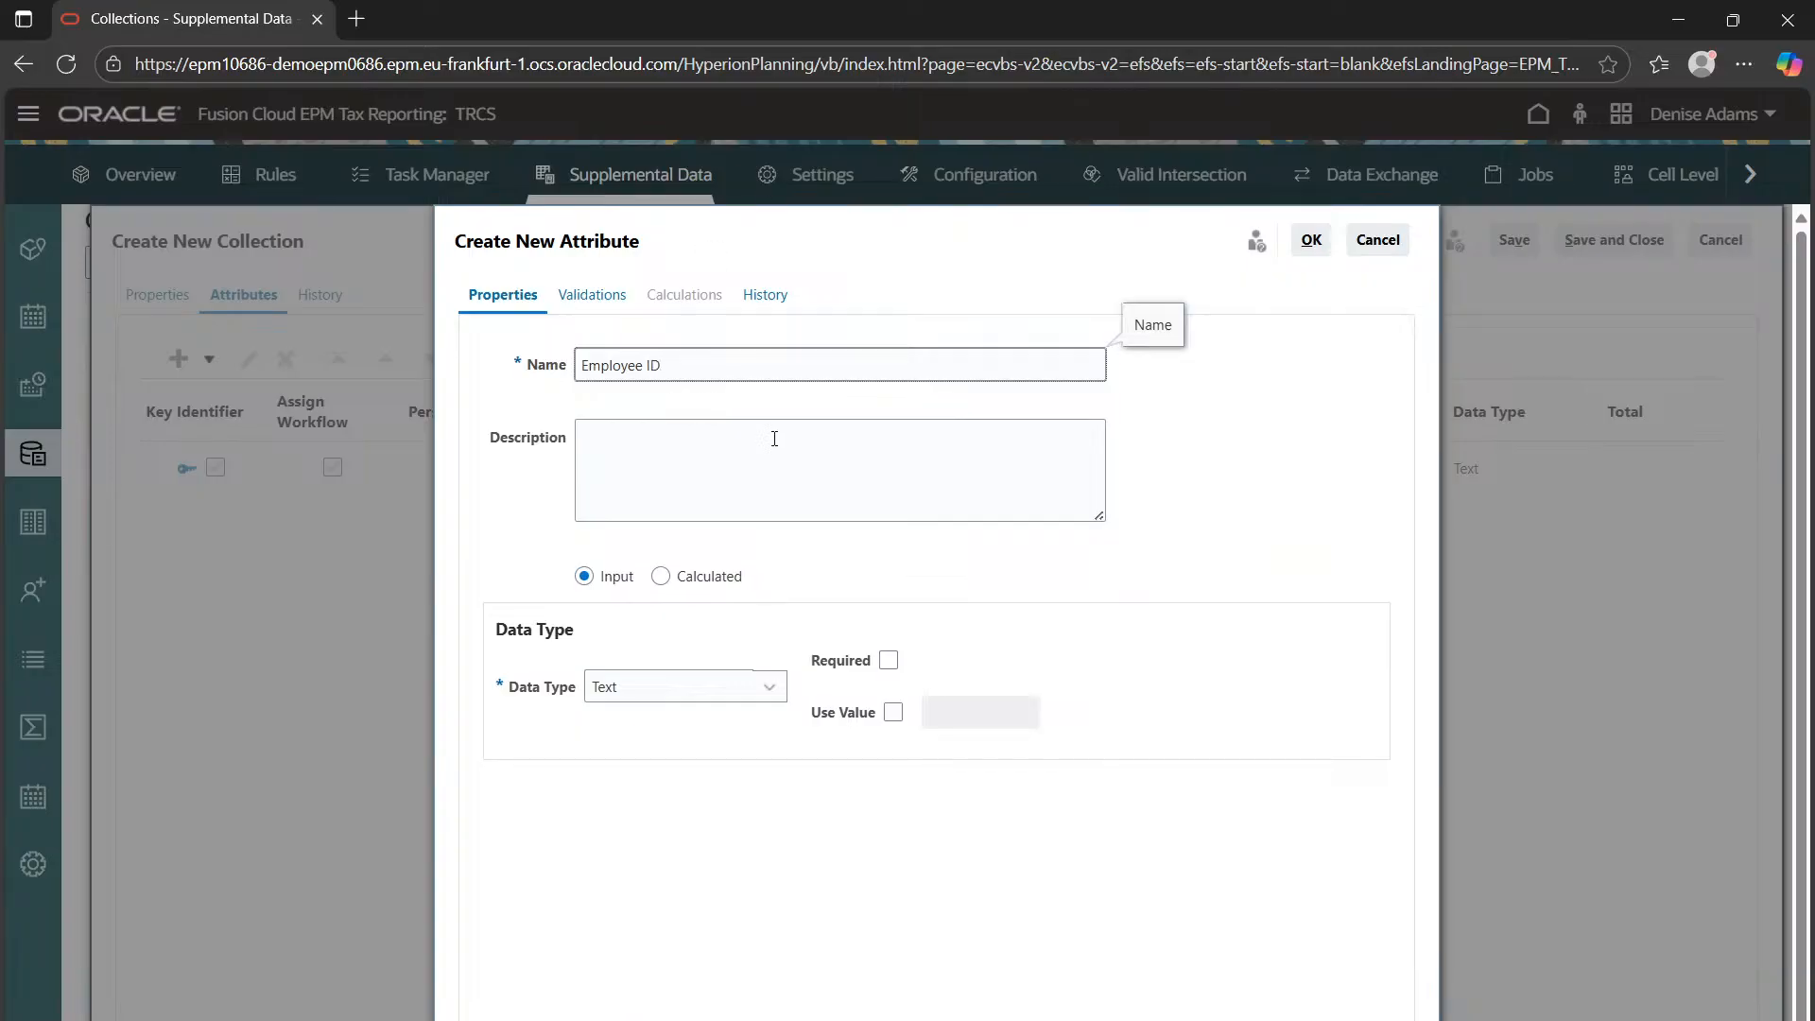
{"action": "left_click", "coordinate": [774, 439]}
{"action": "left_click", "coordinate": [1143, 542]}
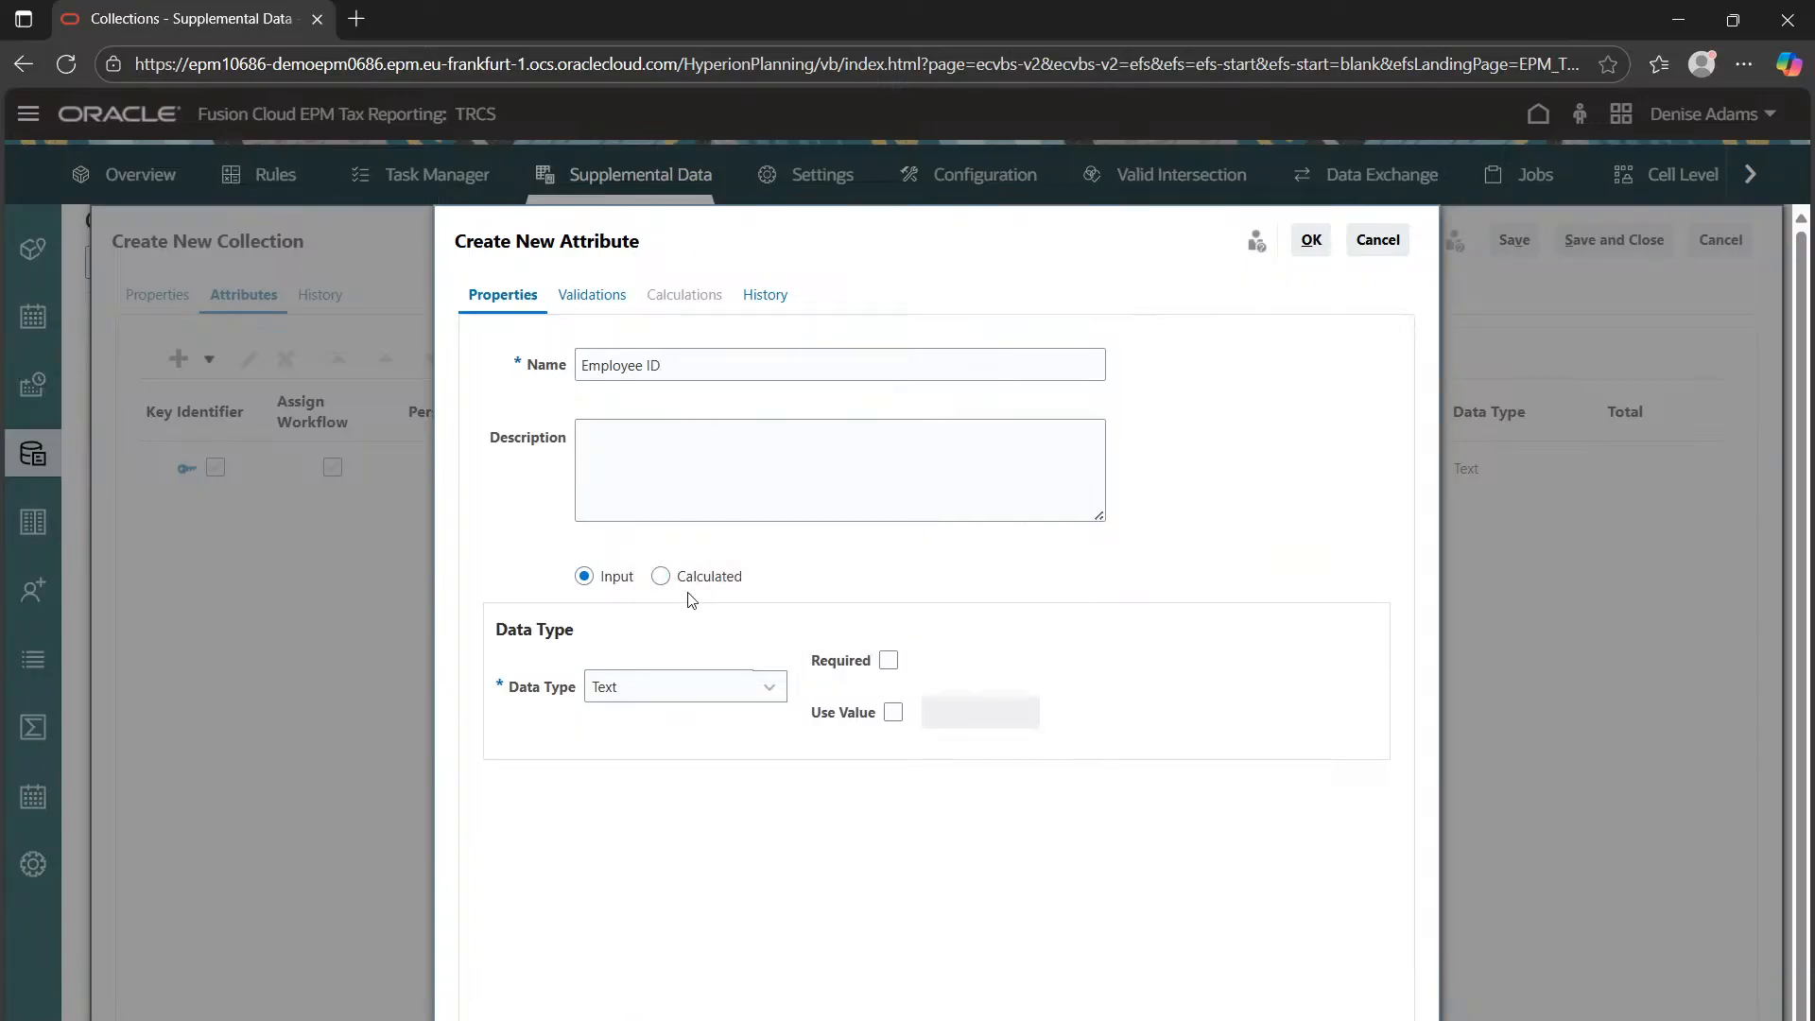
{"action": "left_click", "coordinate": [709, 468]}
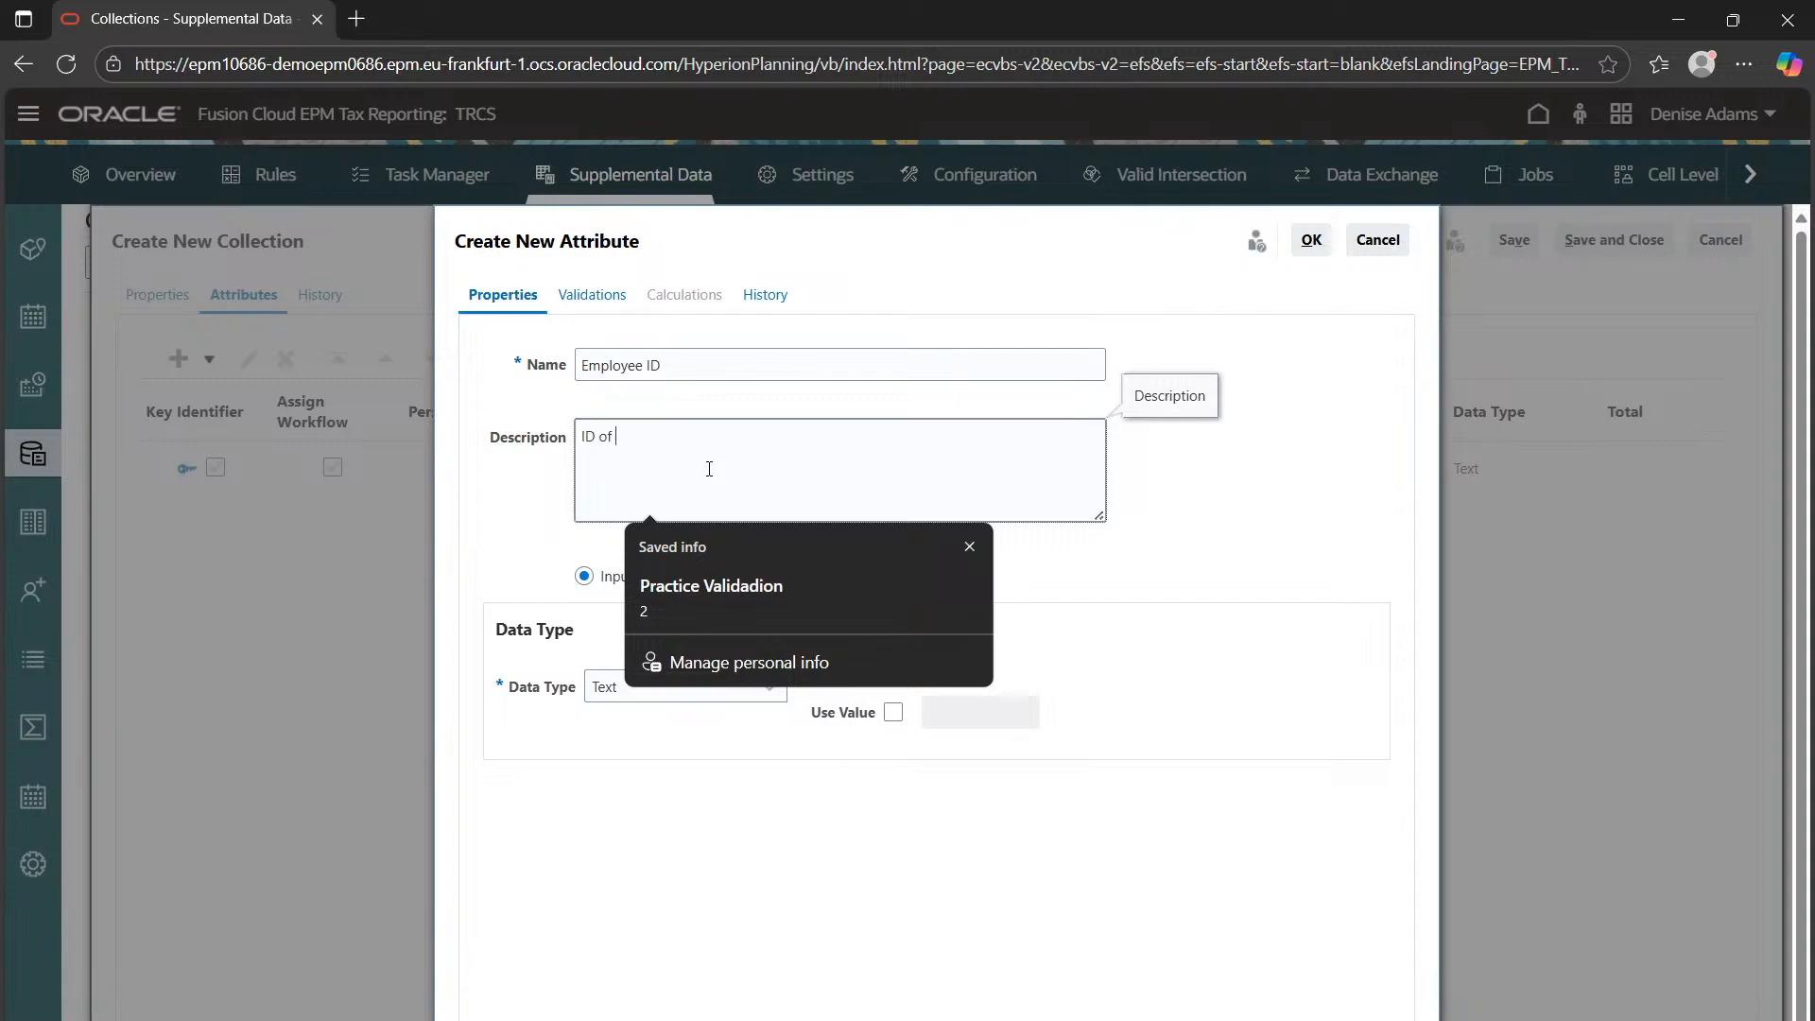
{"action": "left_click", "coordinate": [1630, 530]}
{"action": "left_click", "coordinate": [1250, 532]}
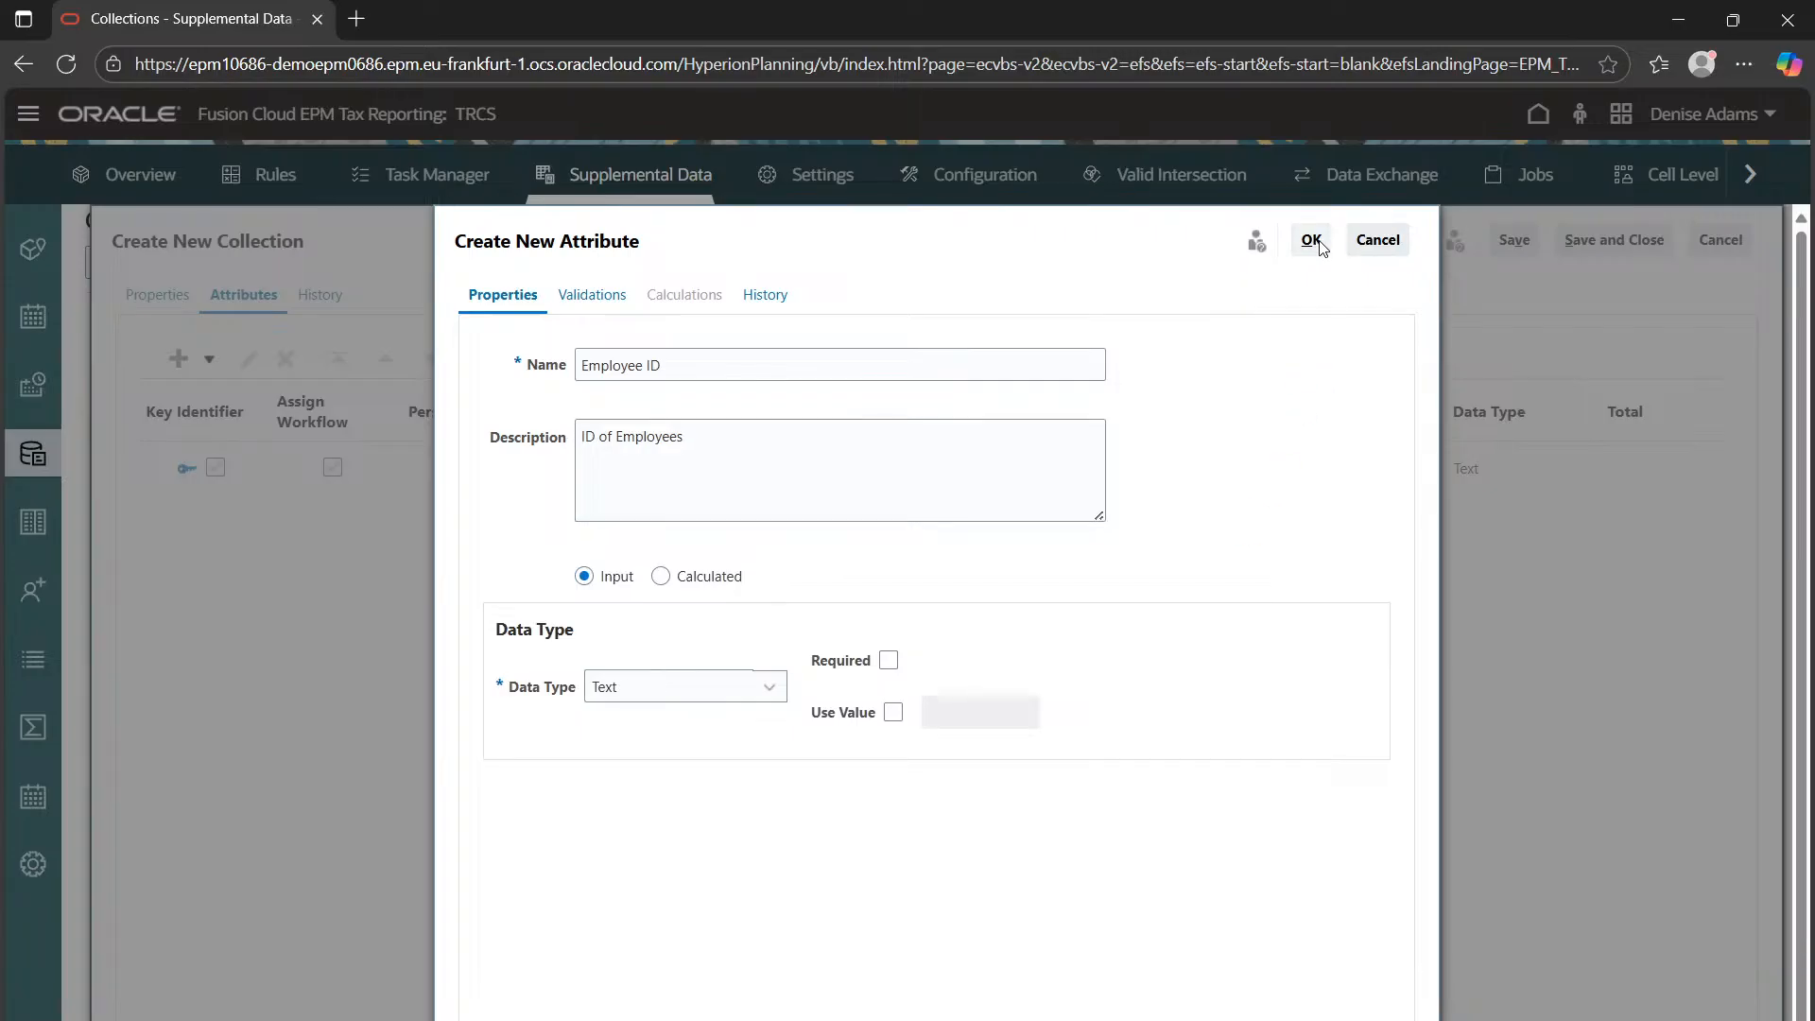
{"action": "left_click", "coordinate": [1320, 243]}
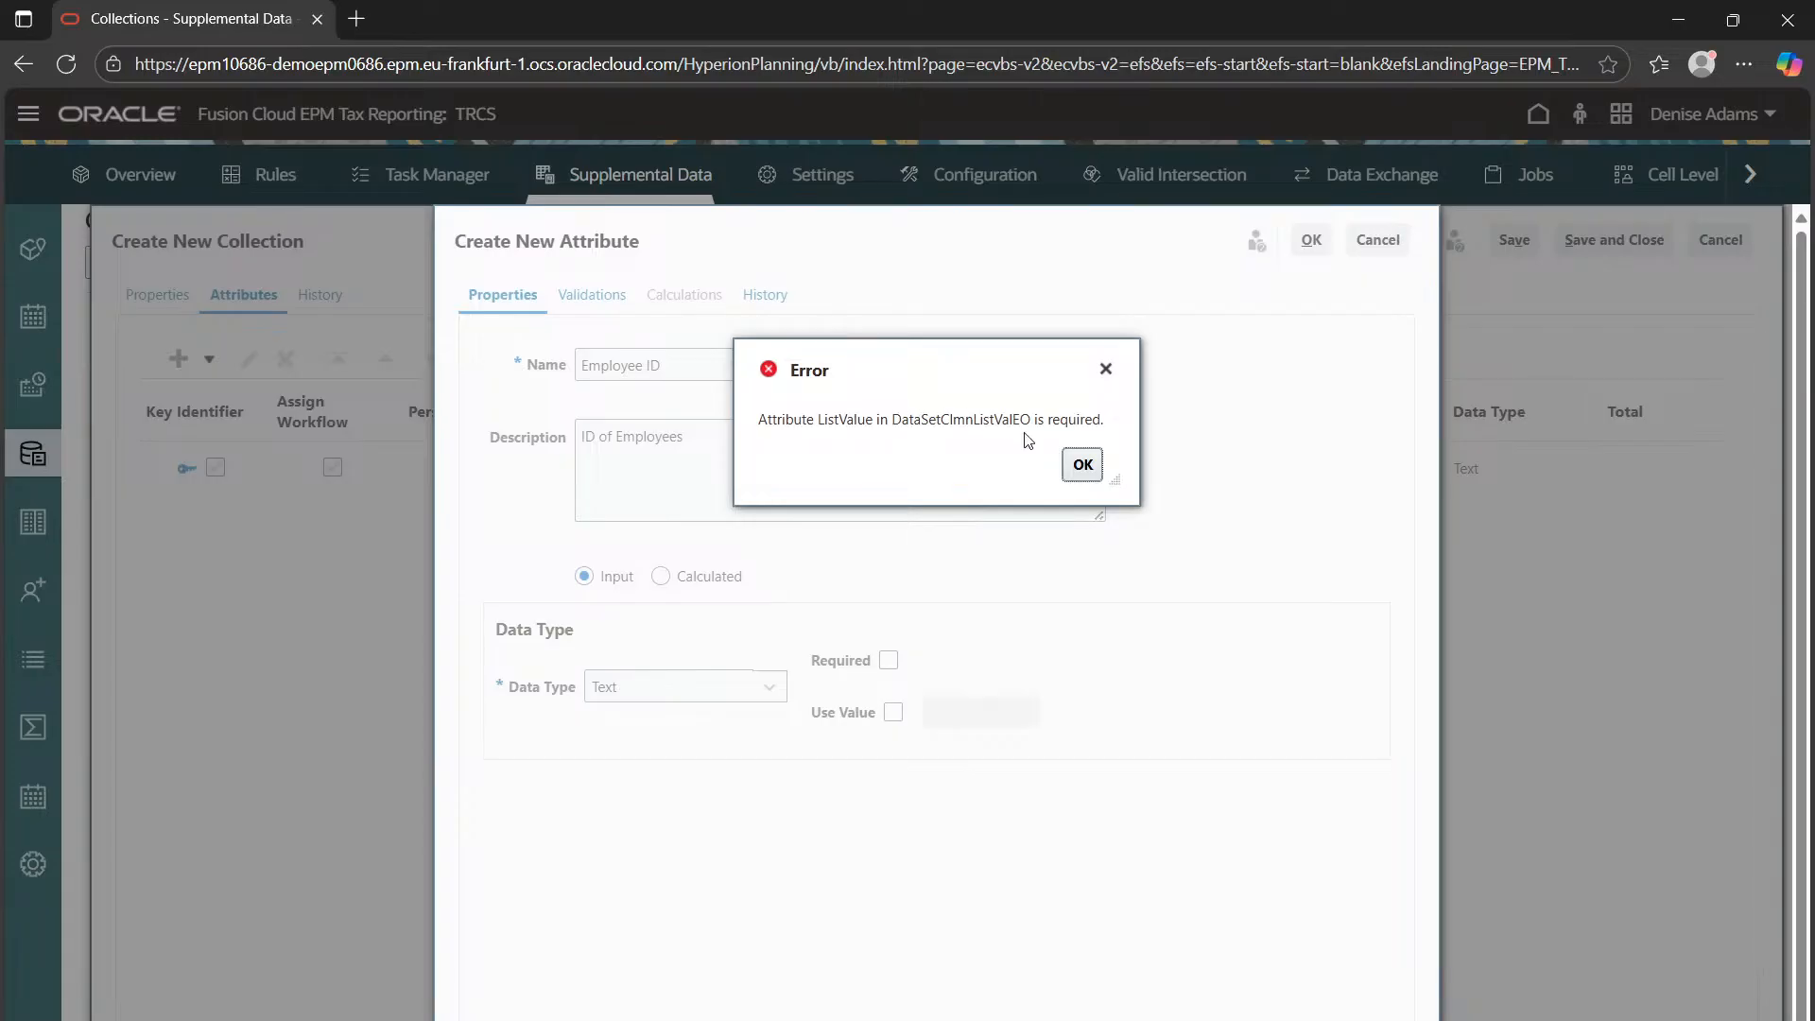
Dismiss the errors, keep Text as the data type, and cancel the unfinished Employee ID attribute
{"action": "left_click", "coordinate": [1080, 466]}
{"action": "left_click", "coordinate": [619, 682]}
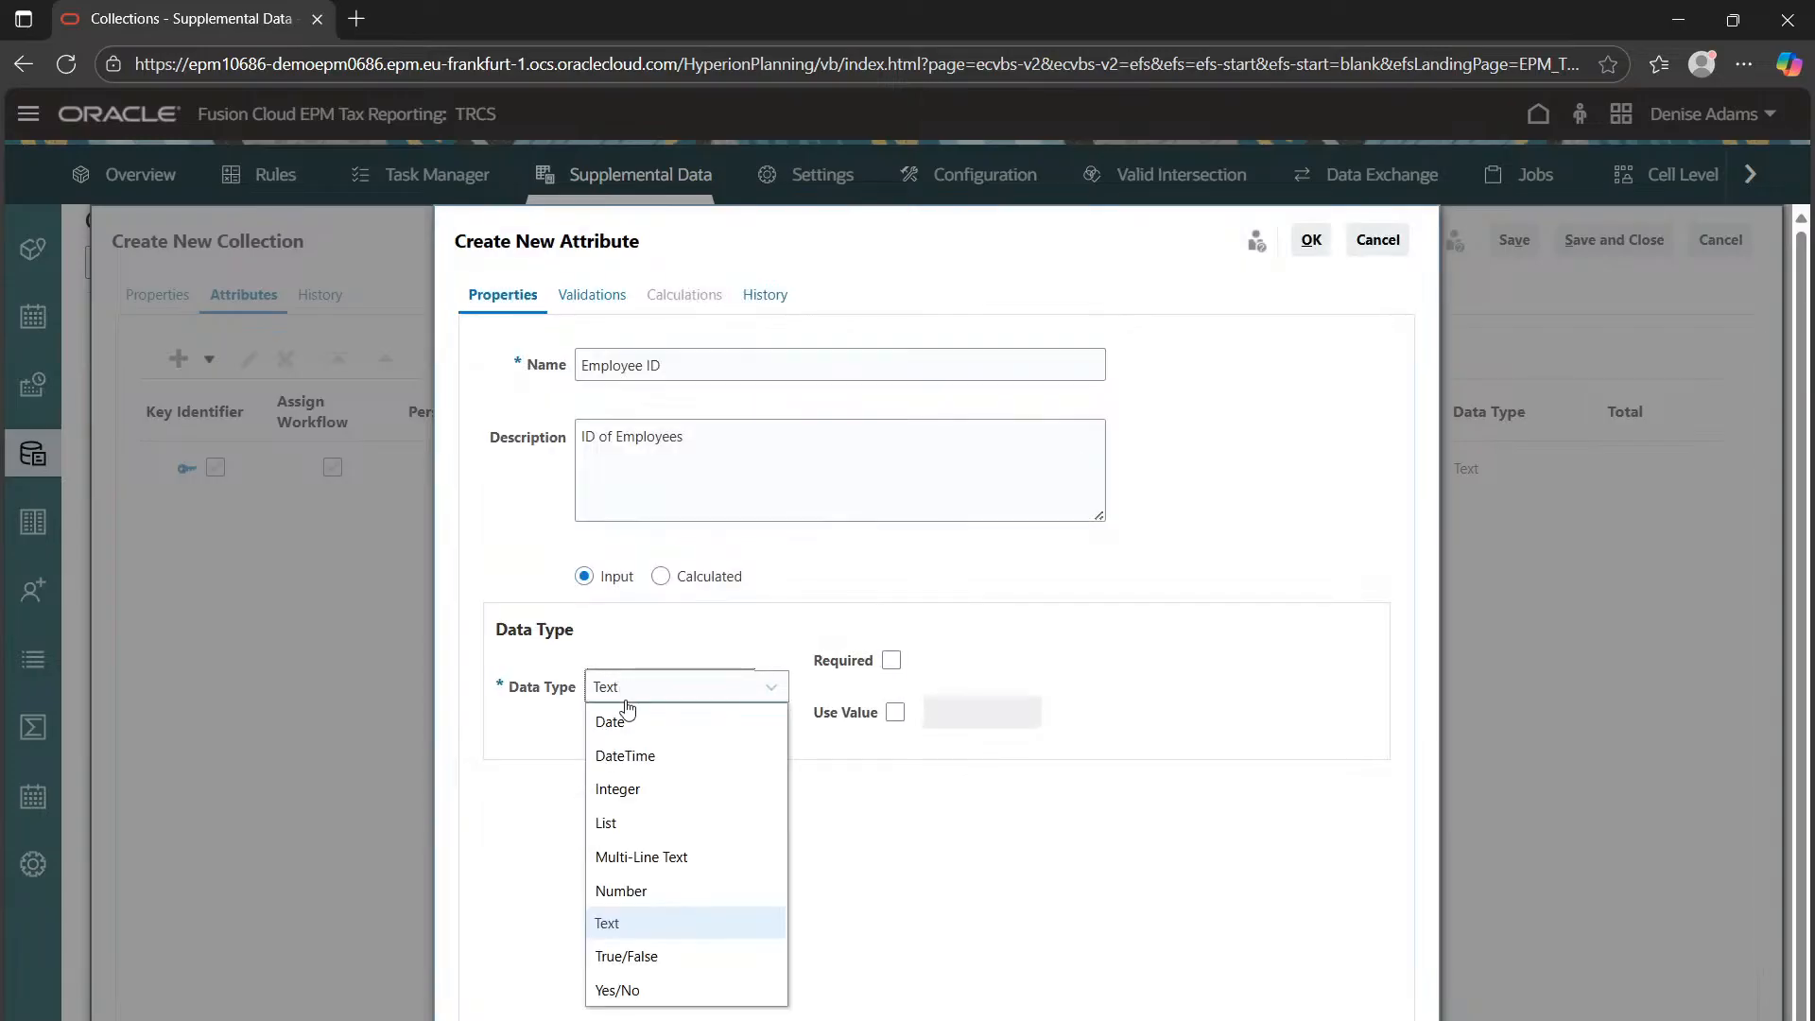
{"action": "left_click", "coordinate": [644, 924]}
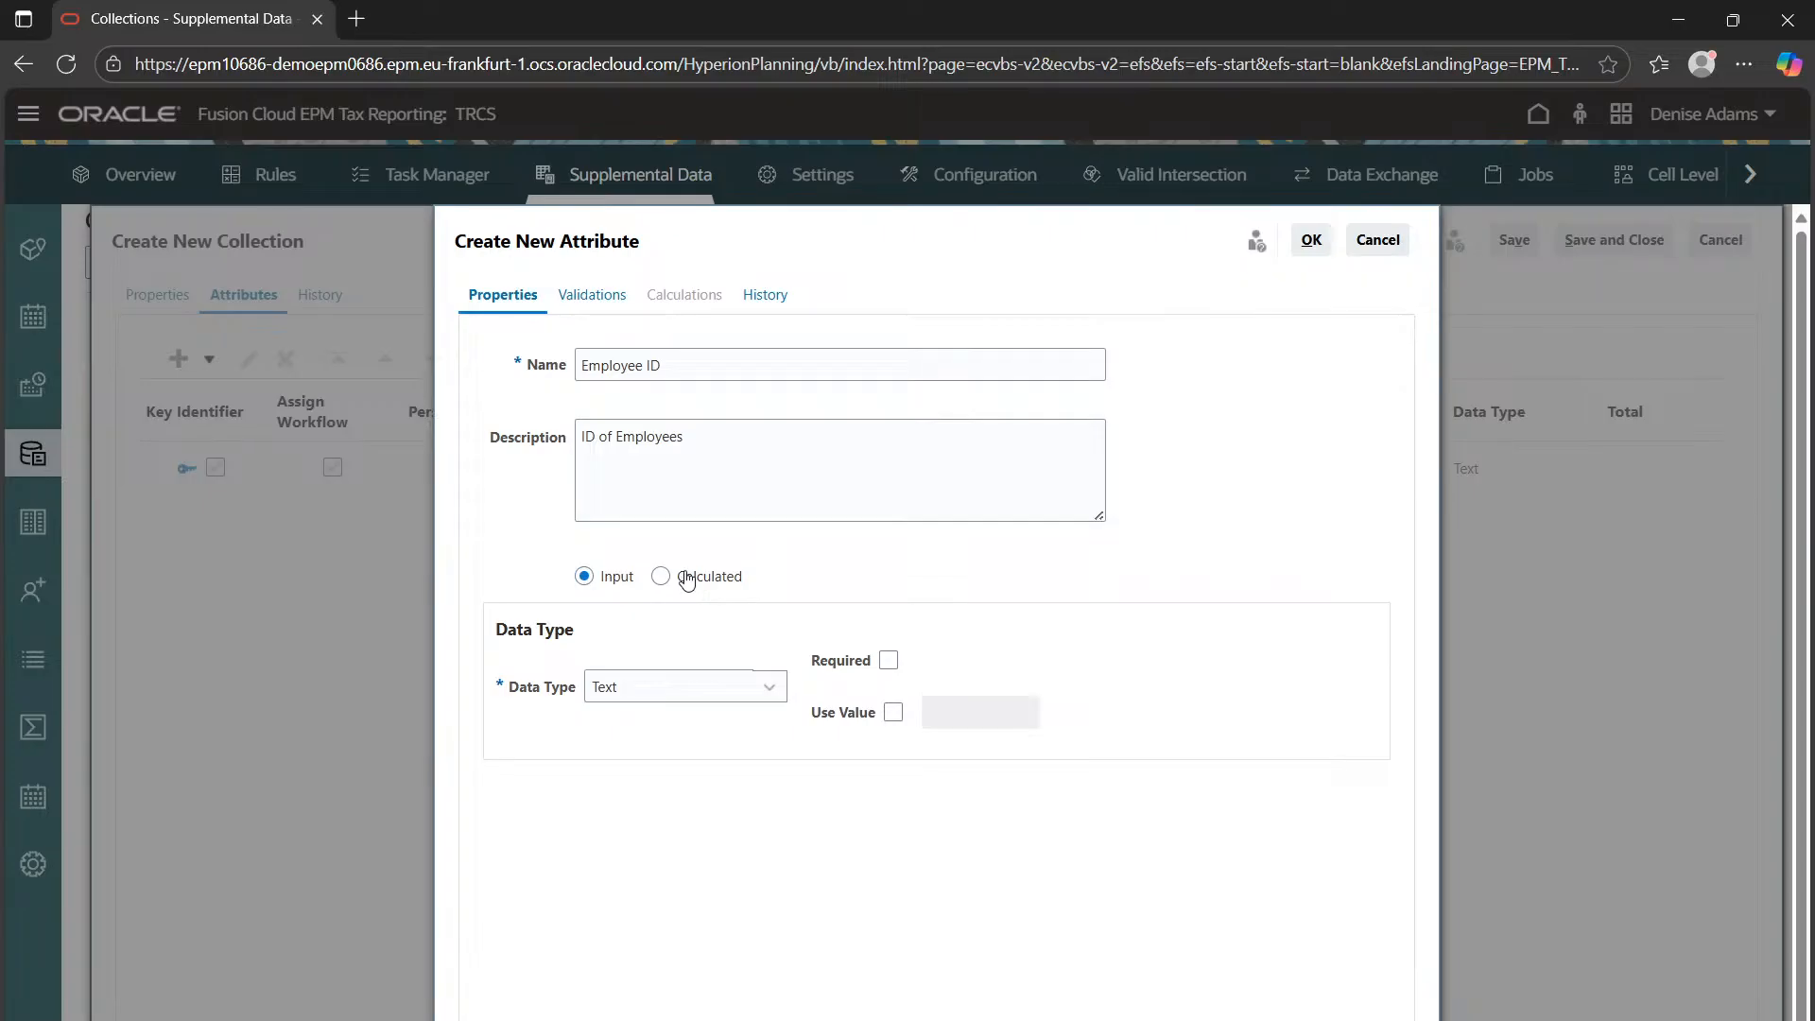
{"action": "left_click", "coordinate": [616, 296]}
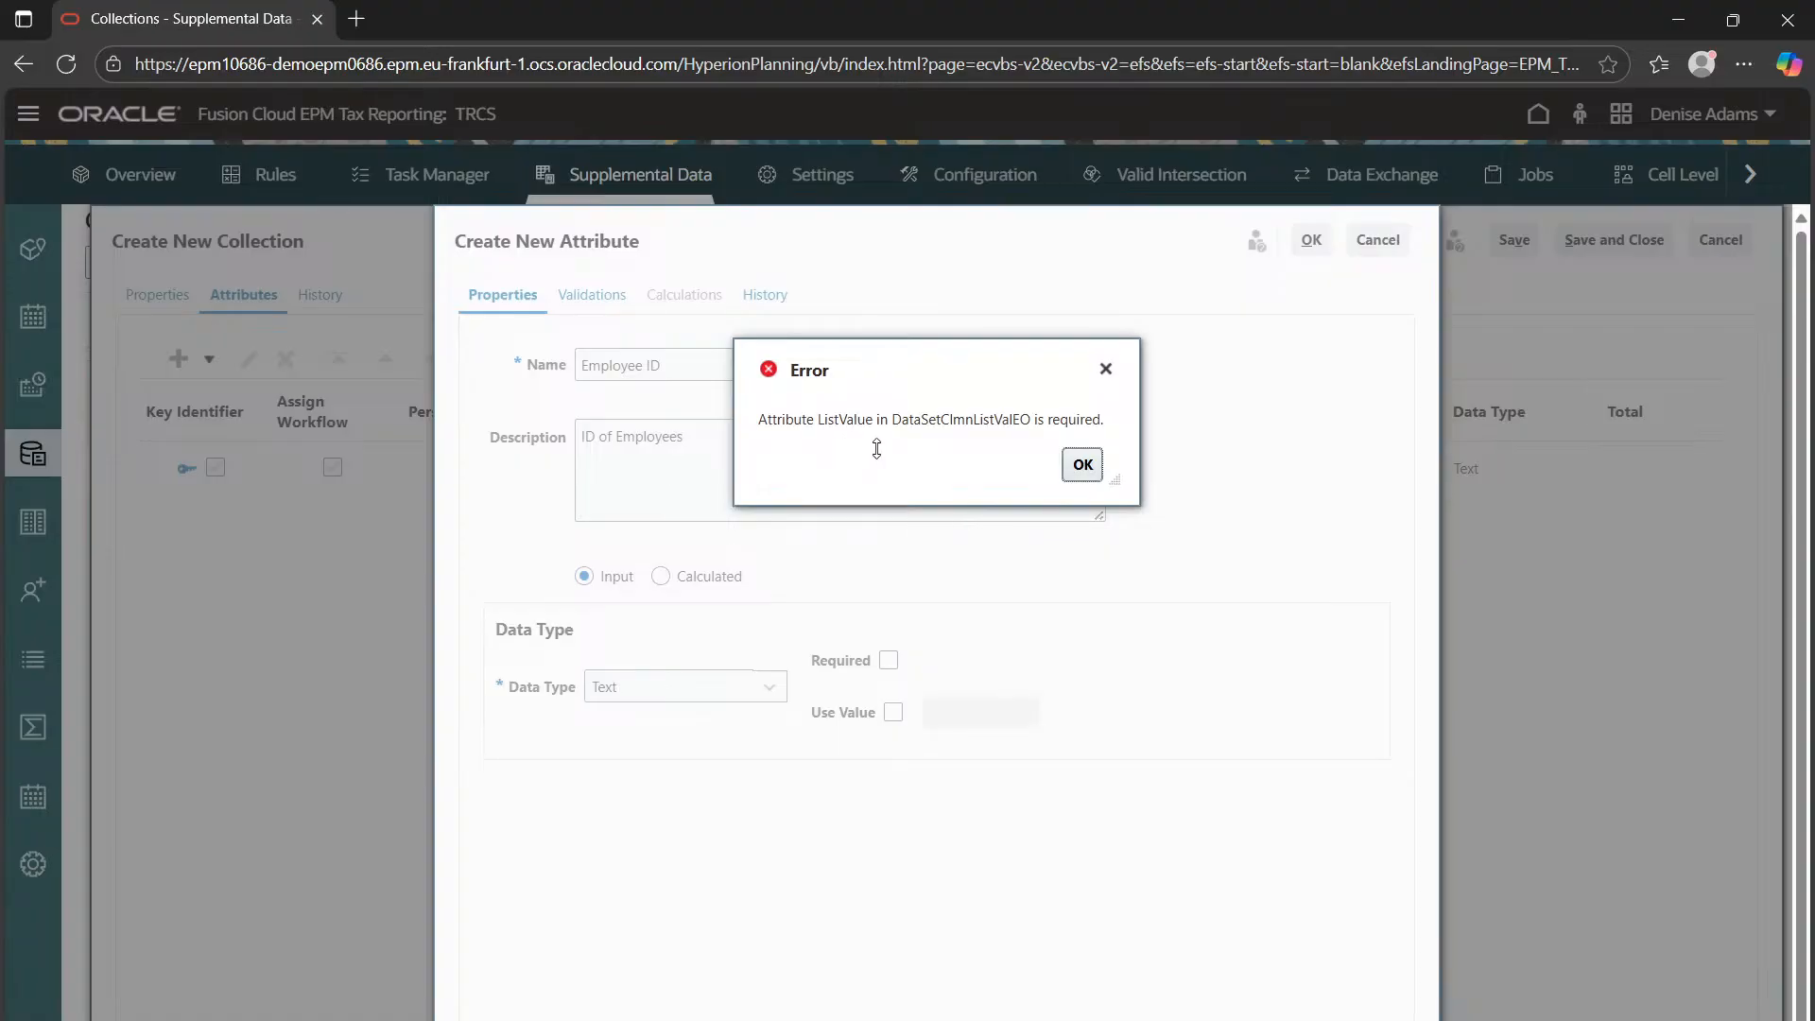
{"action": "left_click", "coordinate": [1081, 465]}
{"action": "left_click", "coordinate": [1378, 240]}
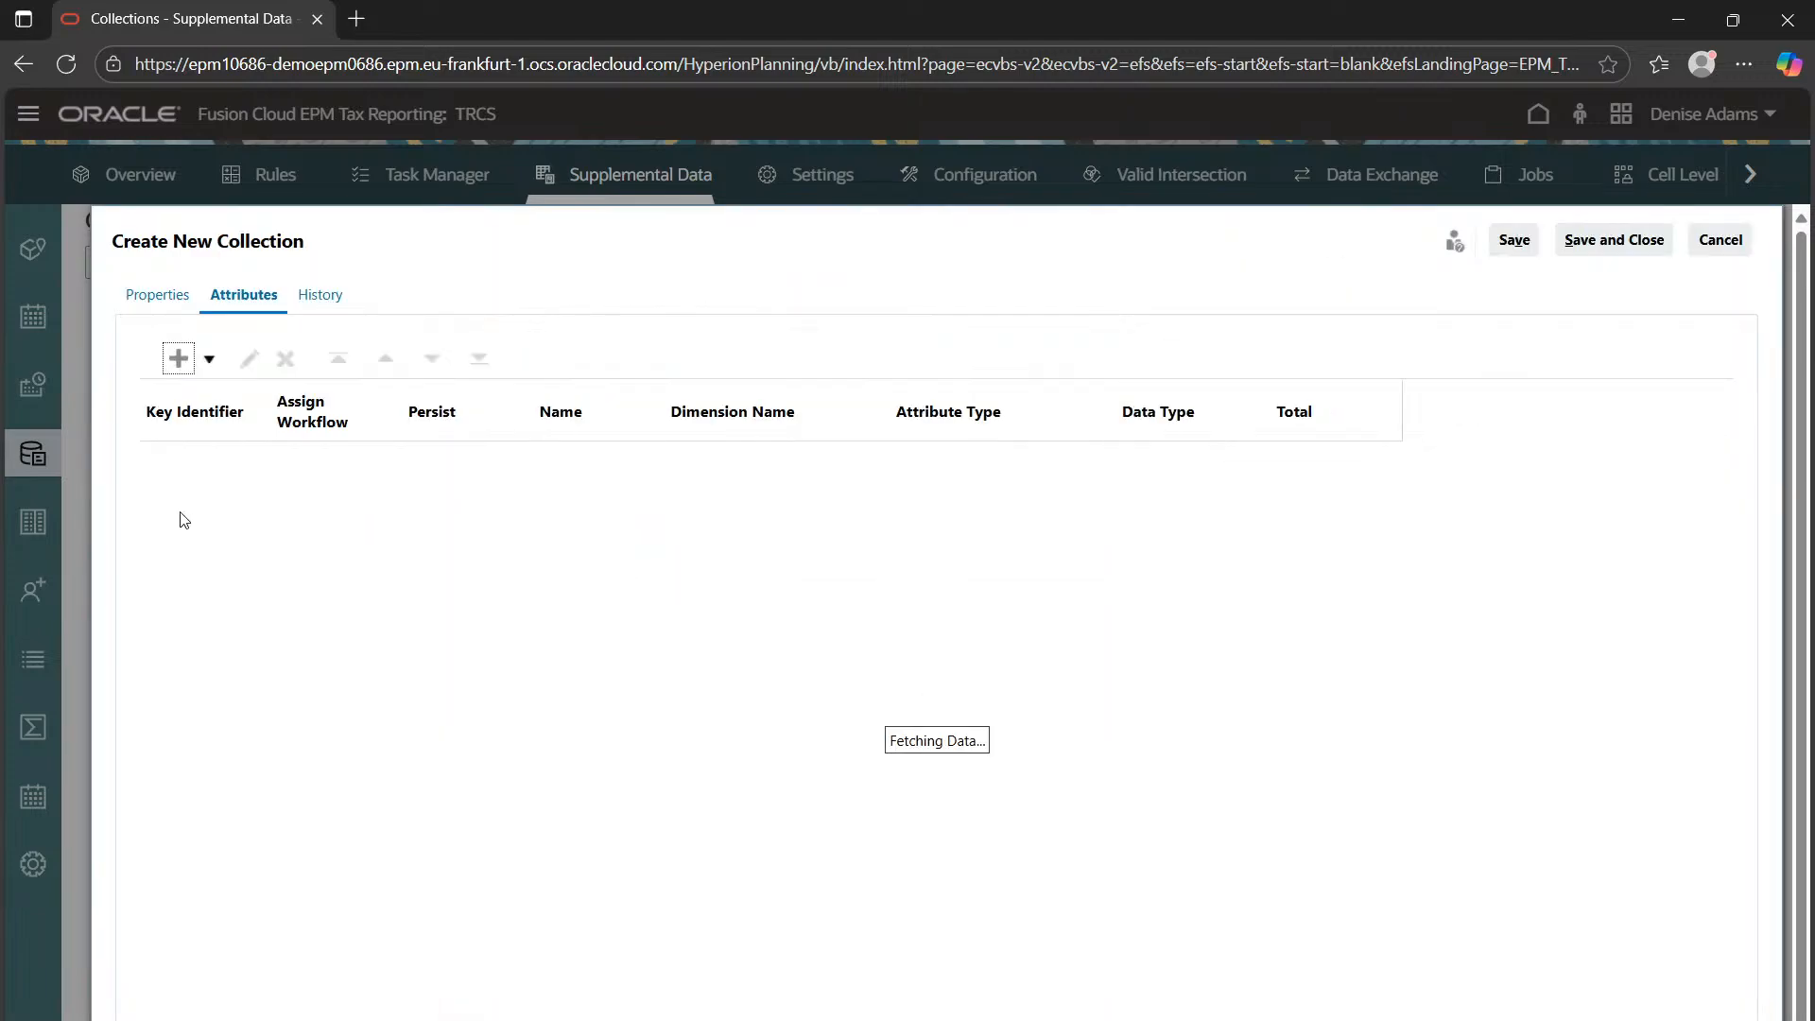
Move between Properties and Attributes, dismissing each attribute error, then cancel the unsaved collection
{"action": "left_click", "coordinate": [178, 295]}
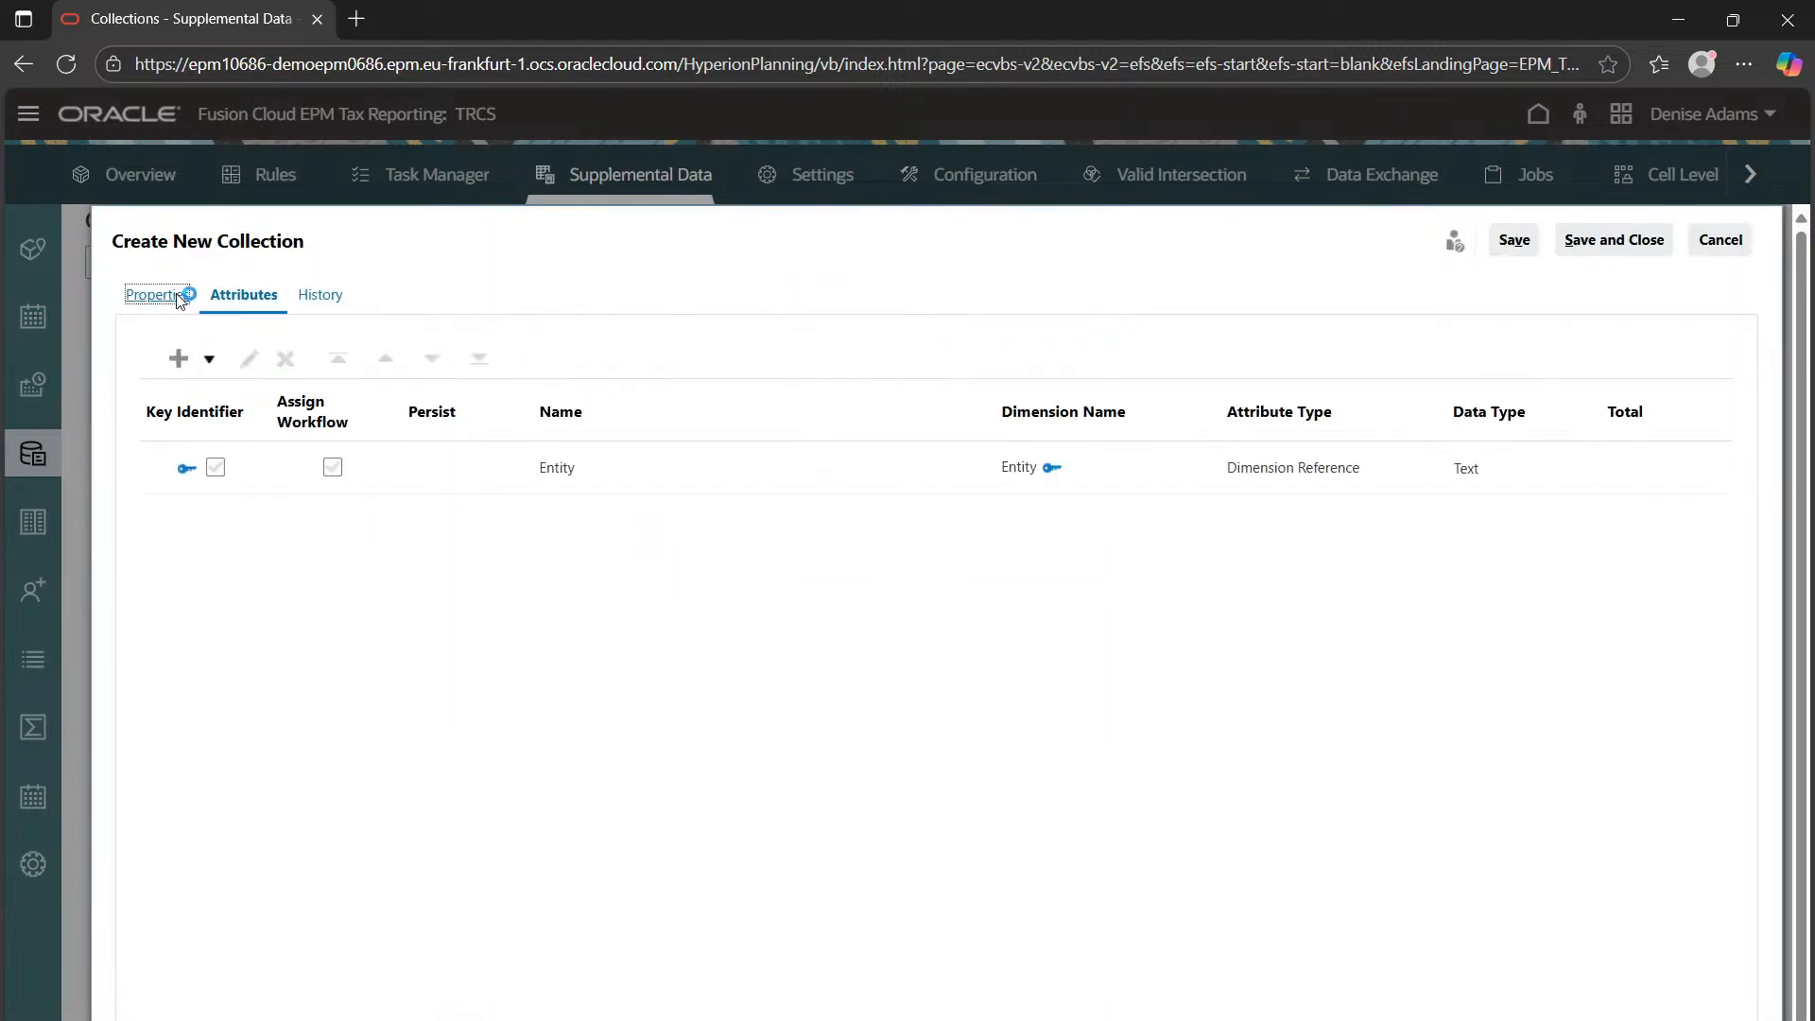
{"action": "left_click", "coordinate": [236, 299]}
{"action": "left_click", "coordinate": [1078, 467]}
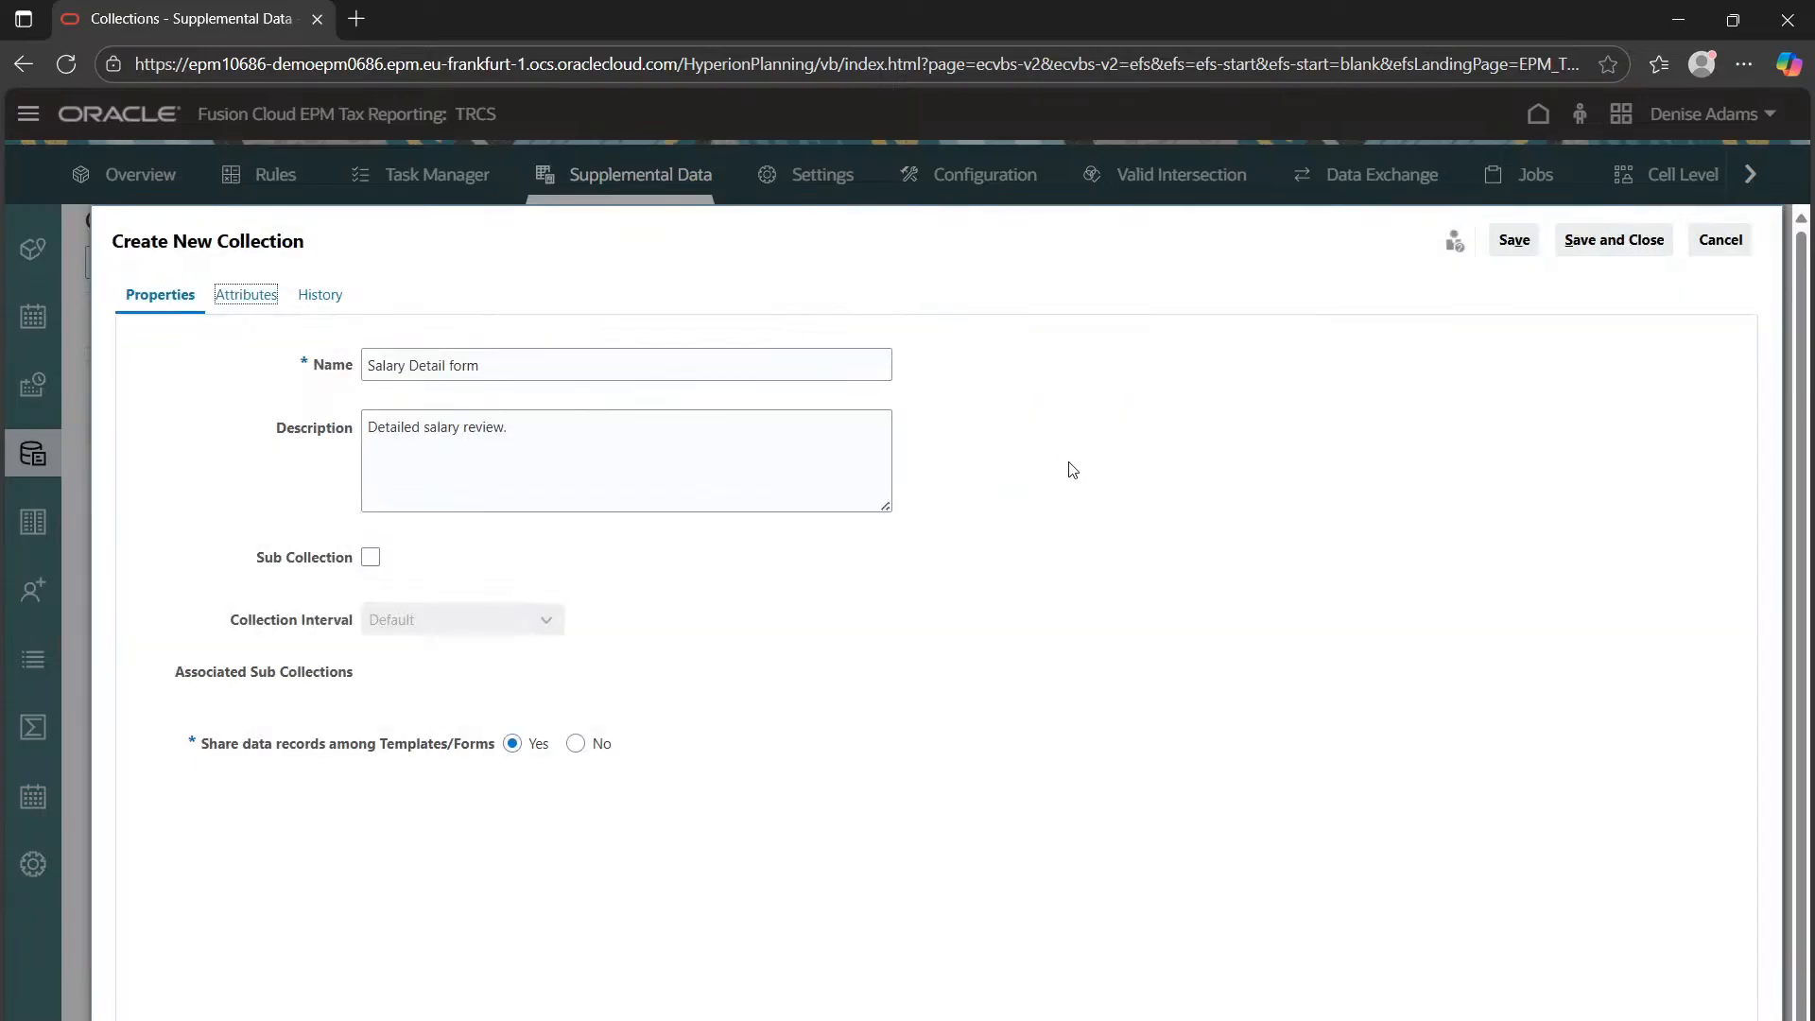
{"action": "left_click", "coordinate": [239, 296]}
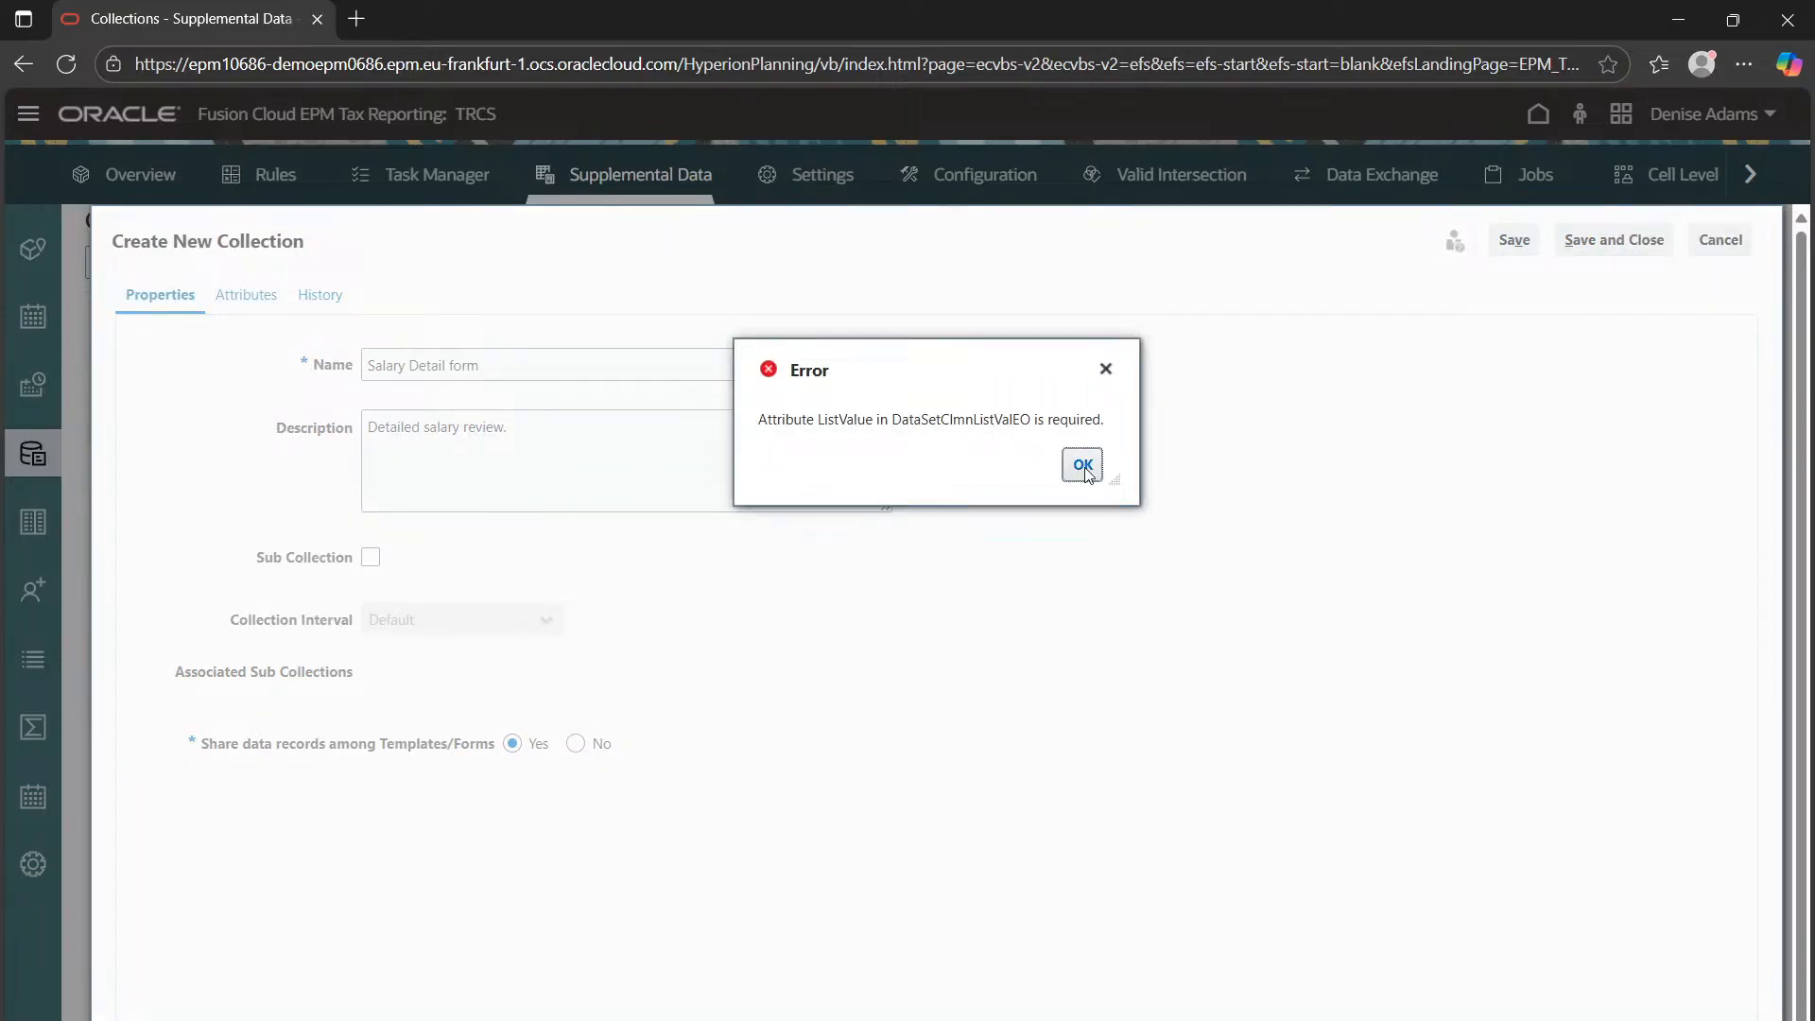
{"action": "left_click", "coordinate": [1083, 465]}
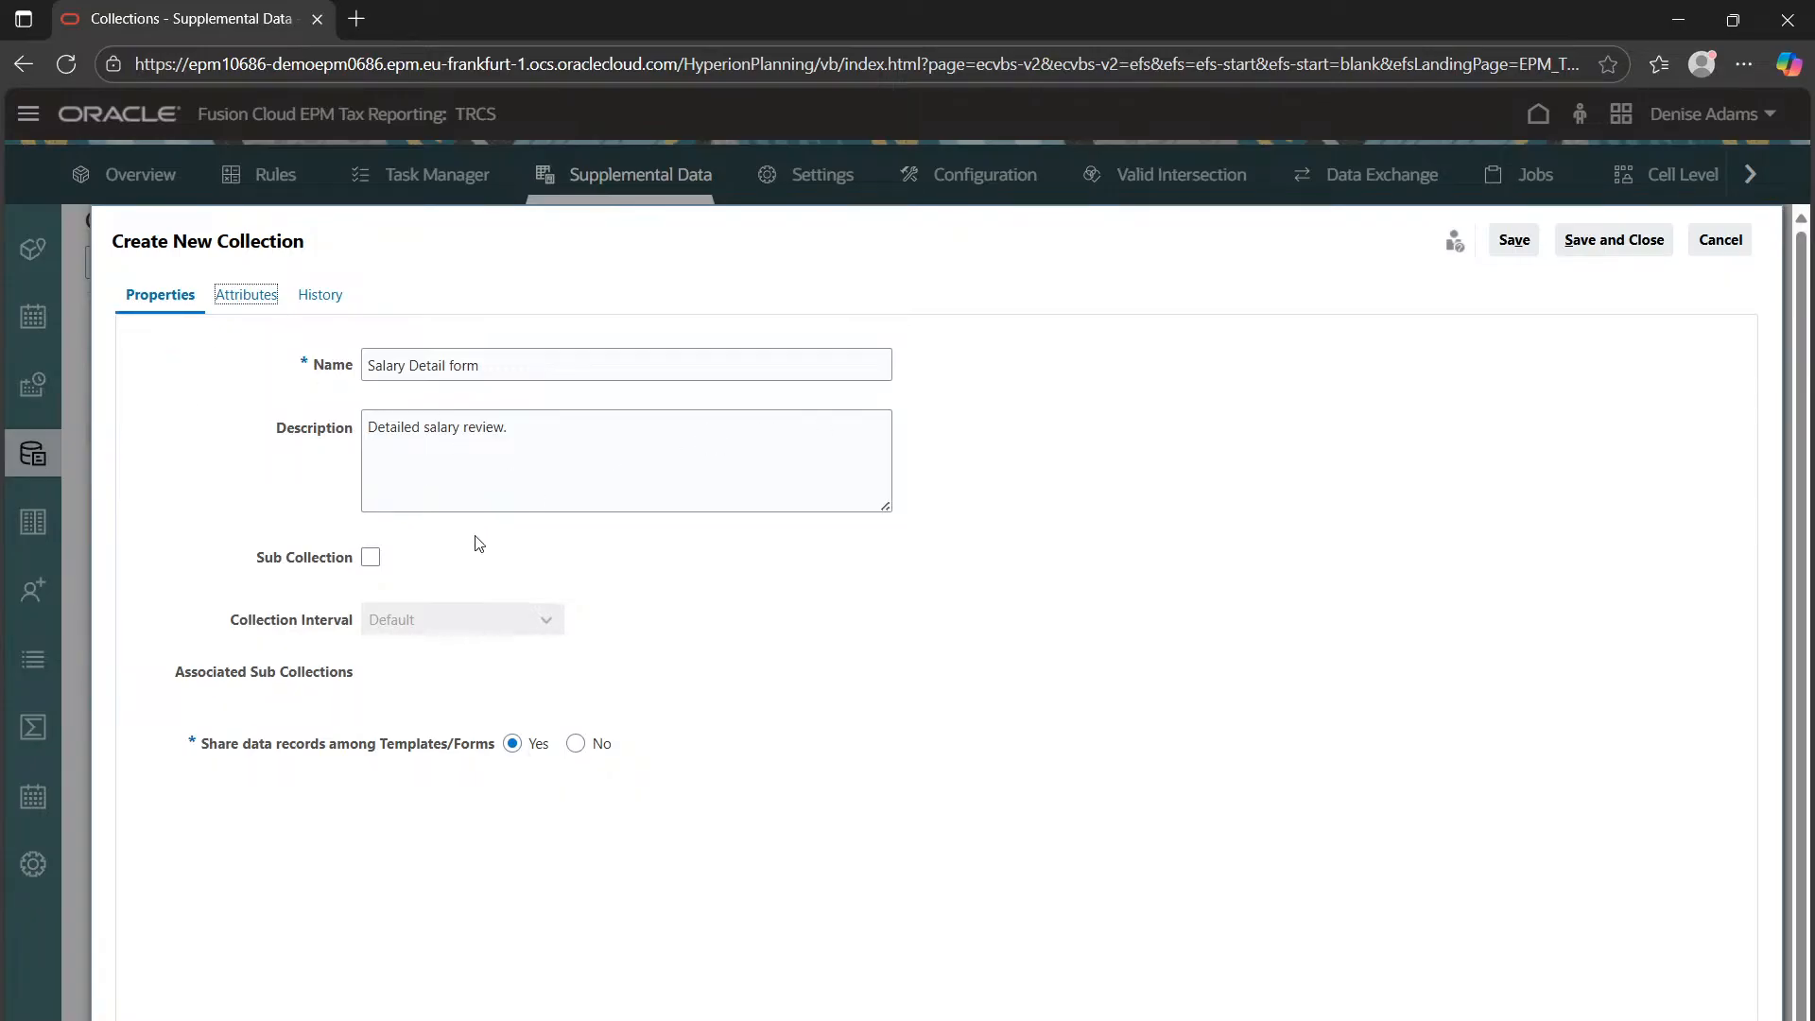
{"action": "left_click", "coordinate": [461, 617]}
{"action": "left_click", "coordinate": [1514, 241]}
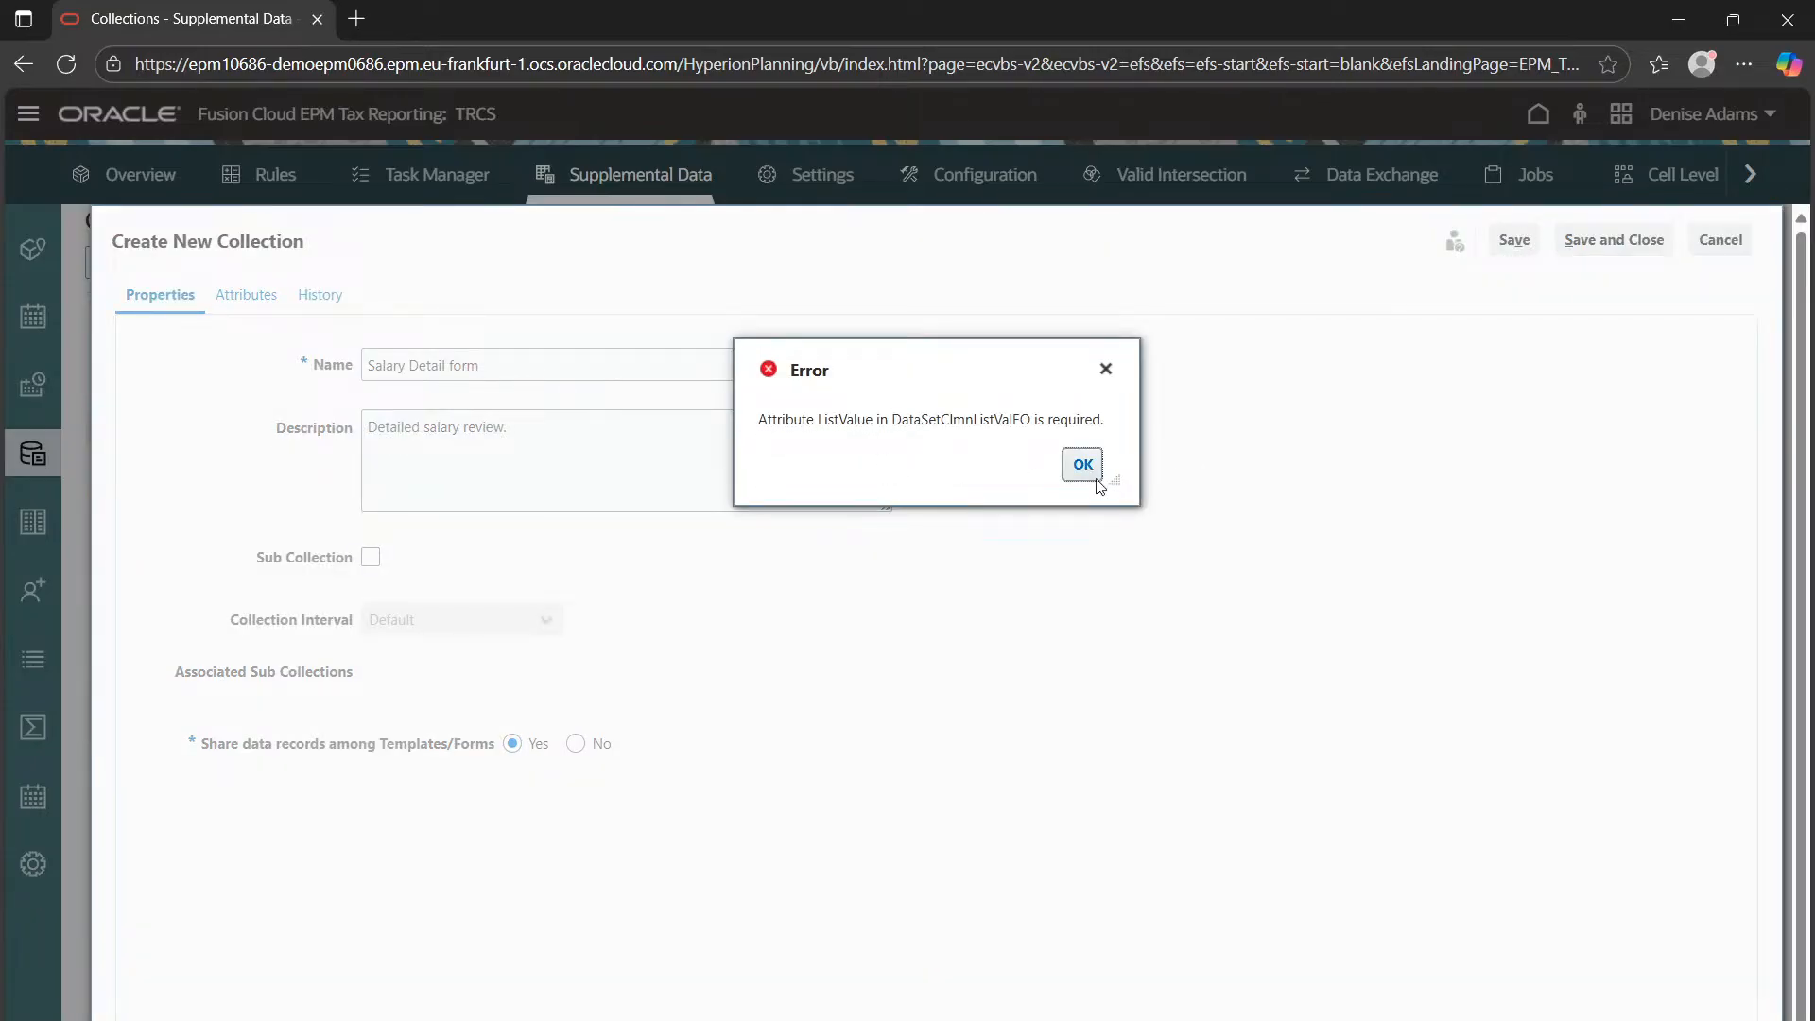
{"action": "left_click", "coordinate": [1083, 464]}
{"action": "left_click", "coordinate": [1714, 244]}
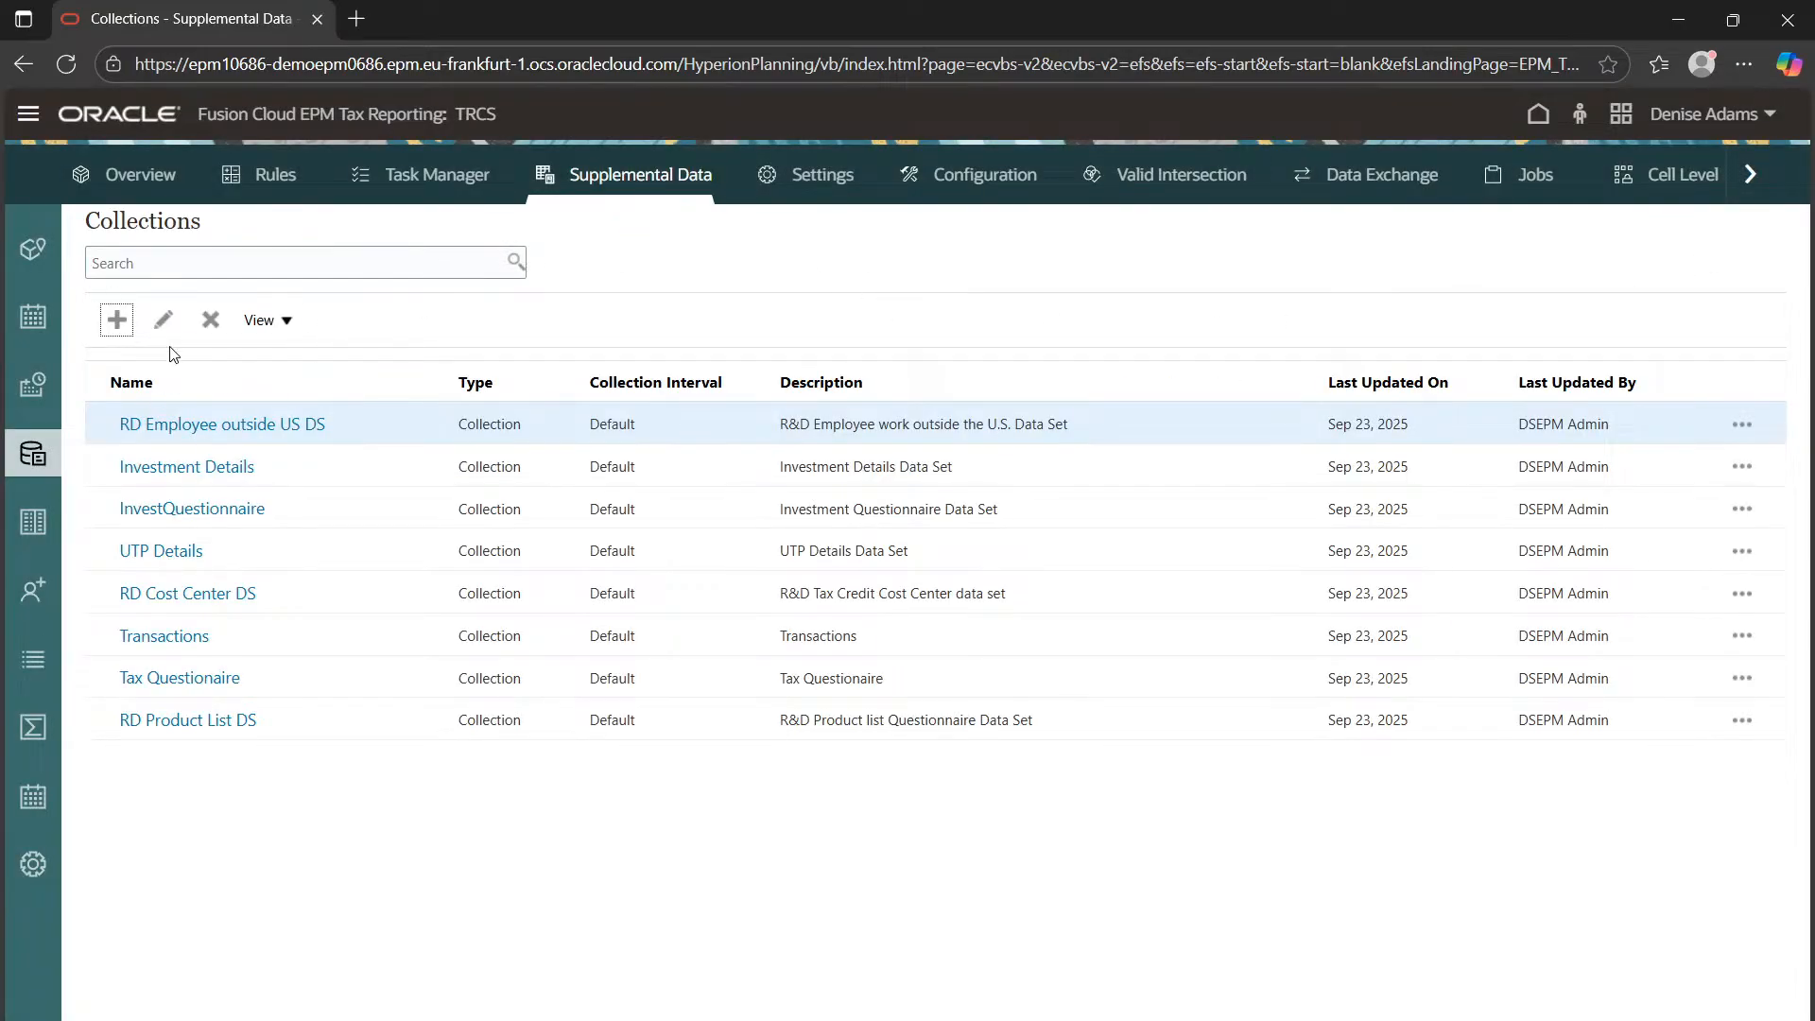
Create a collection named Salary Detail Form with the Default interval and save it
{"action": "left_click", "coordinate": [117, 322]}
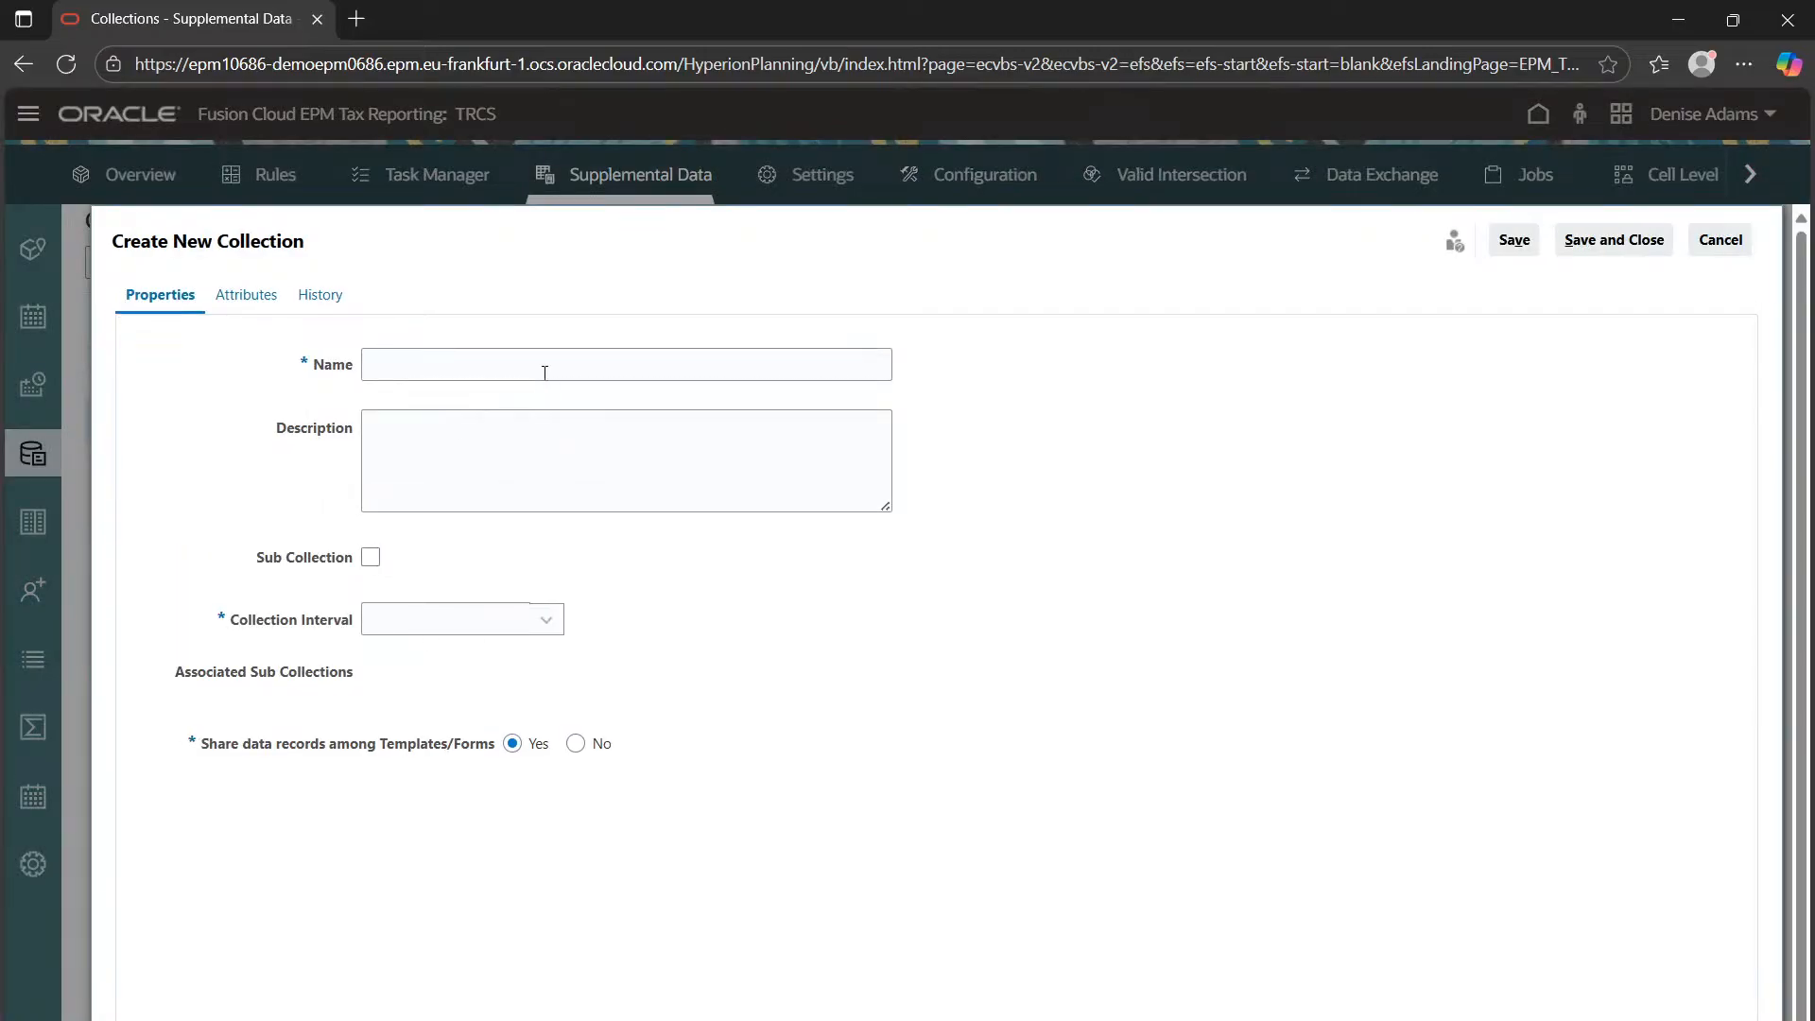
{"action": "left_click", "coordinate": [556, 369]}
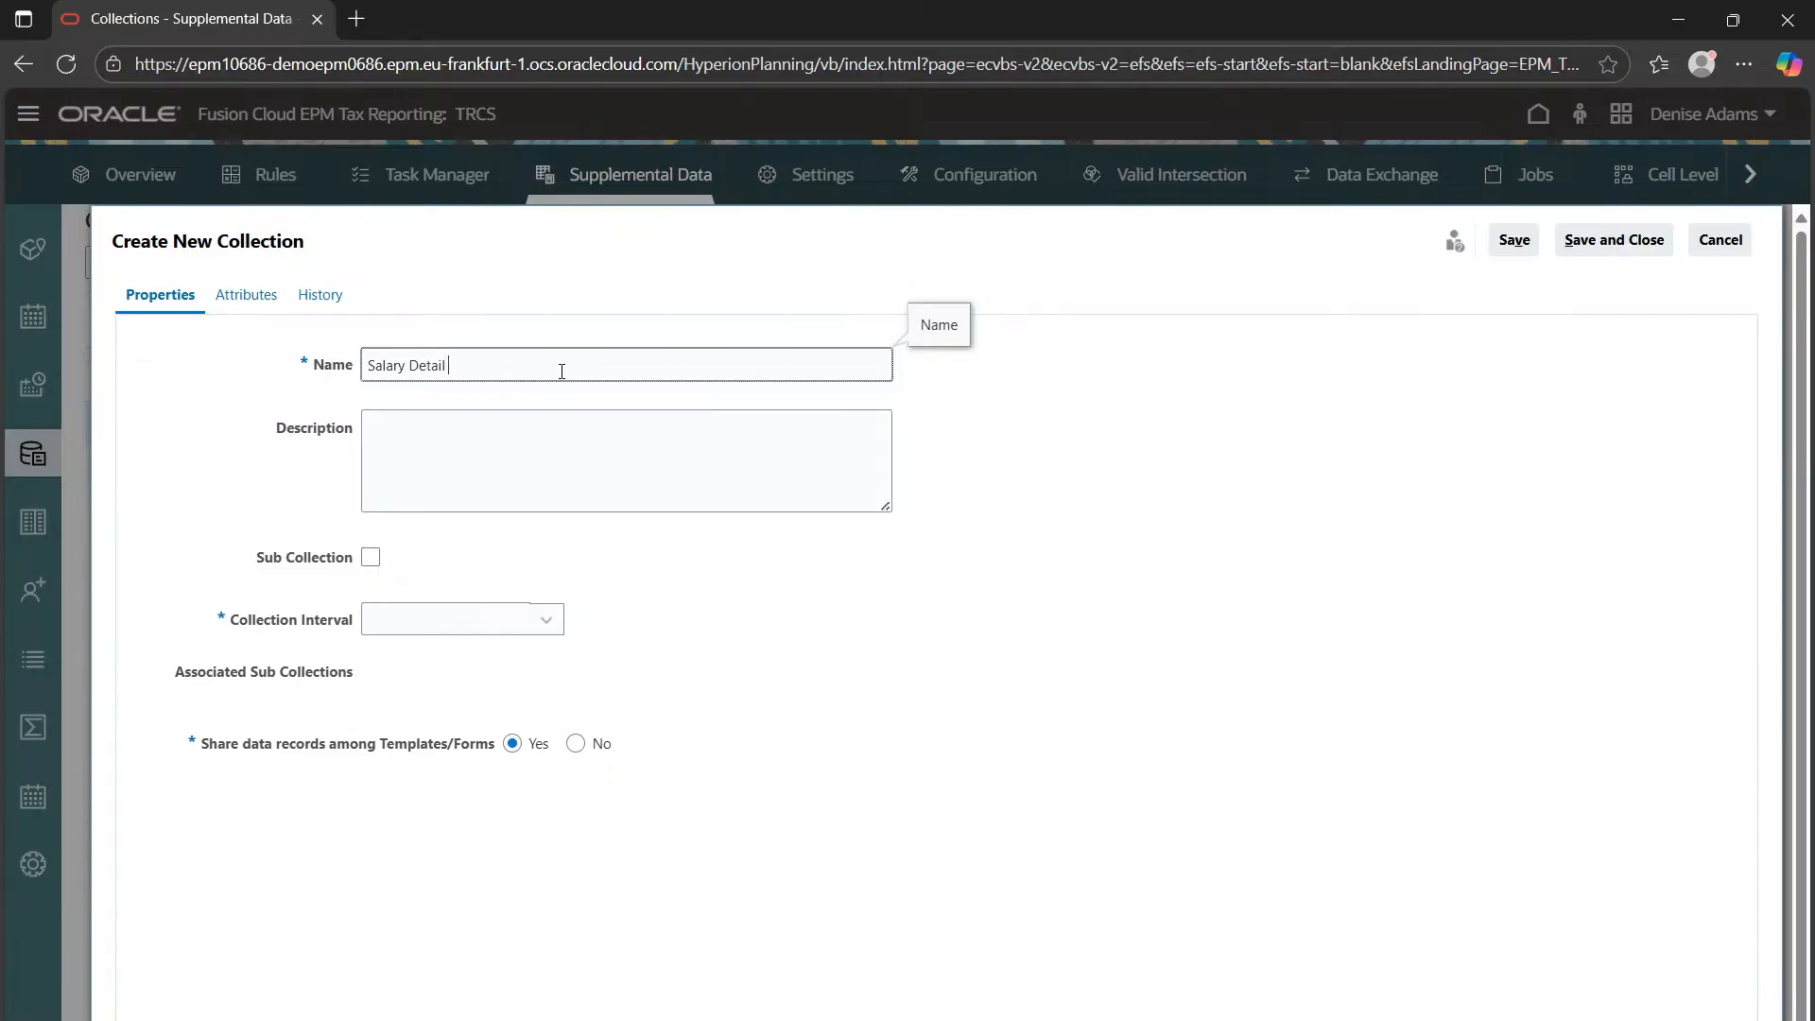
{"action": "left_click", "coordinate": [486, 431]}
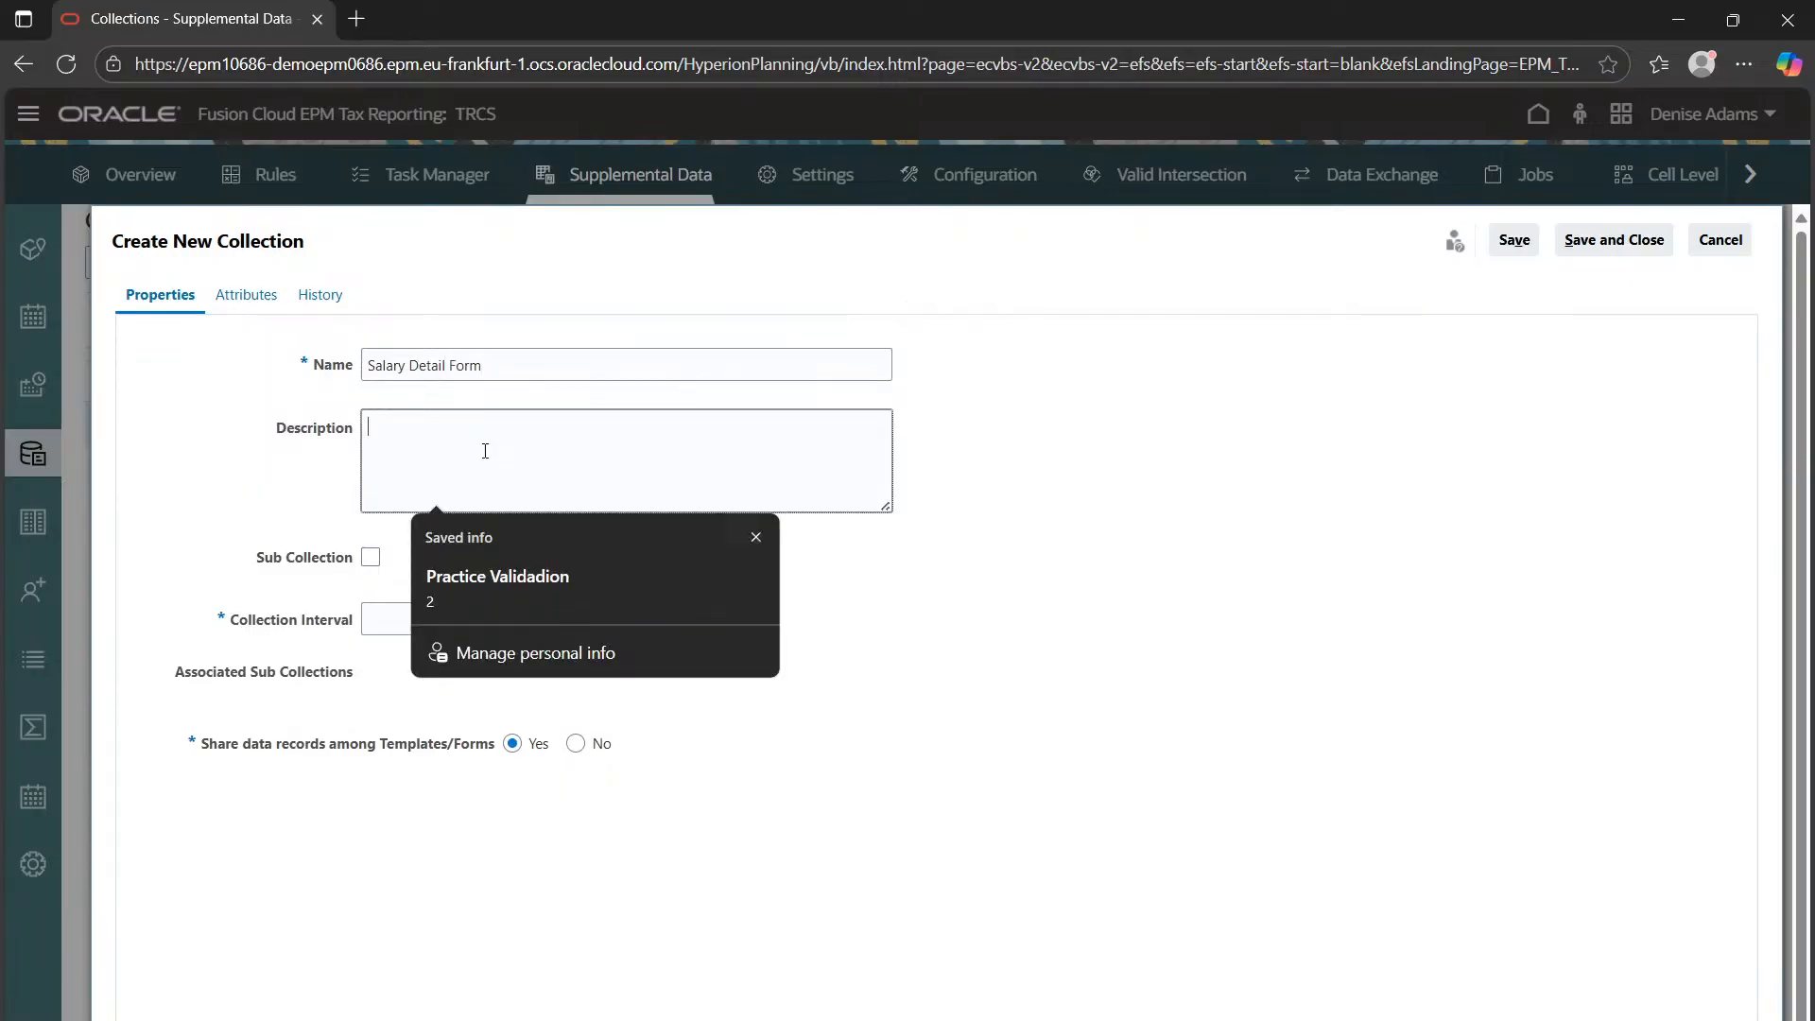
{"action": "left_click", "coordinate": [206, 542]}
{"action": "left_click", "coordinate": [444, 620]}
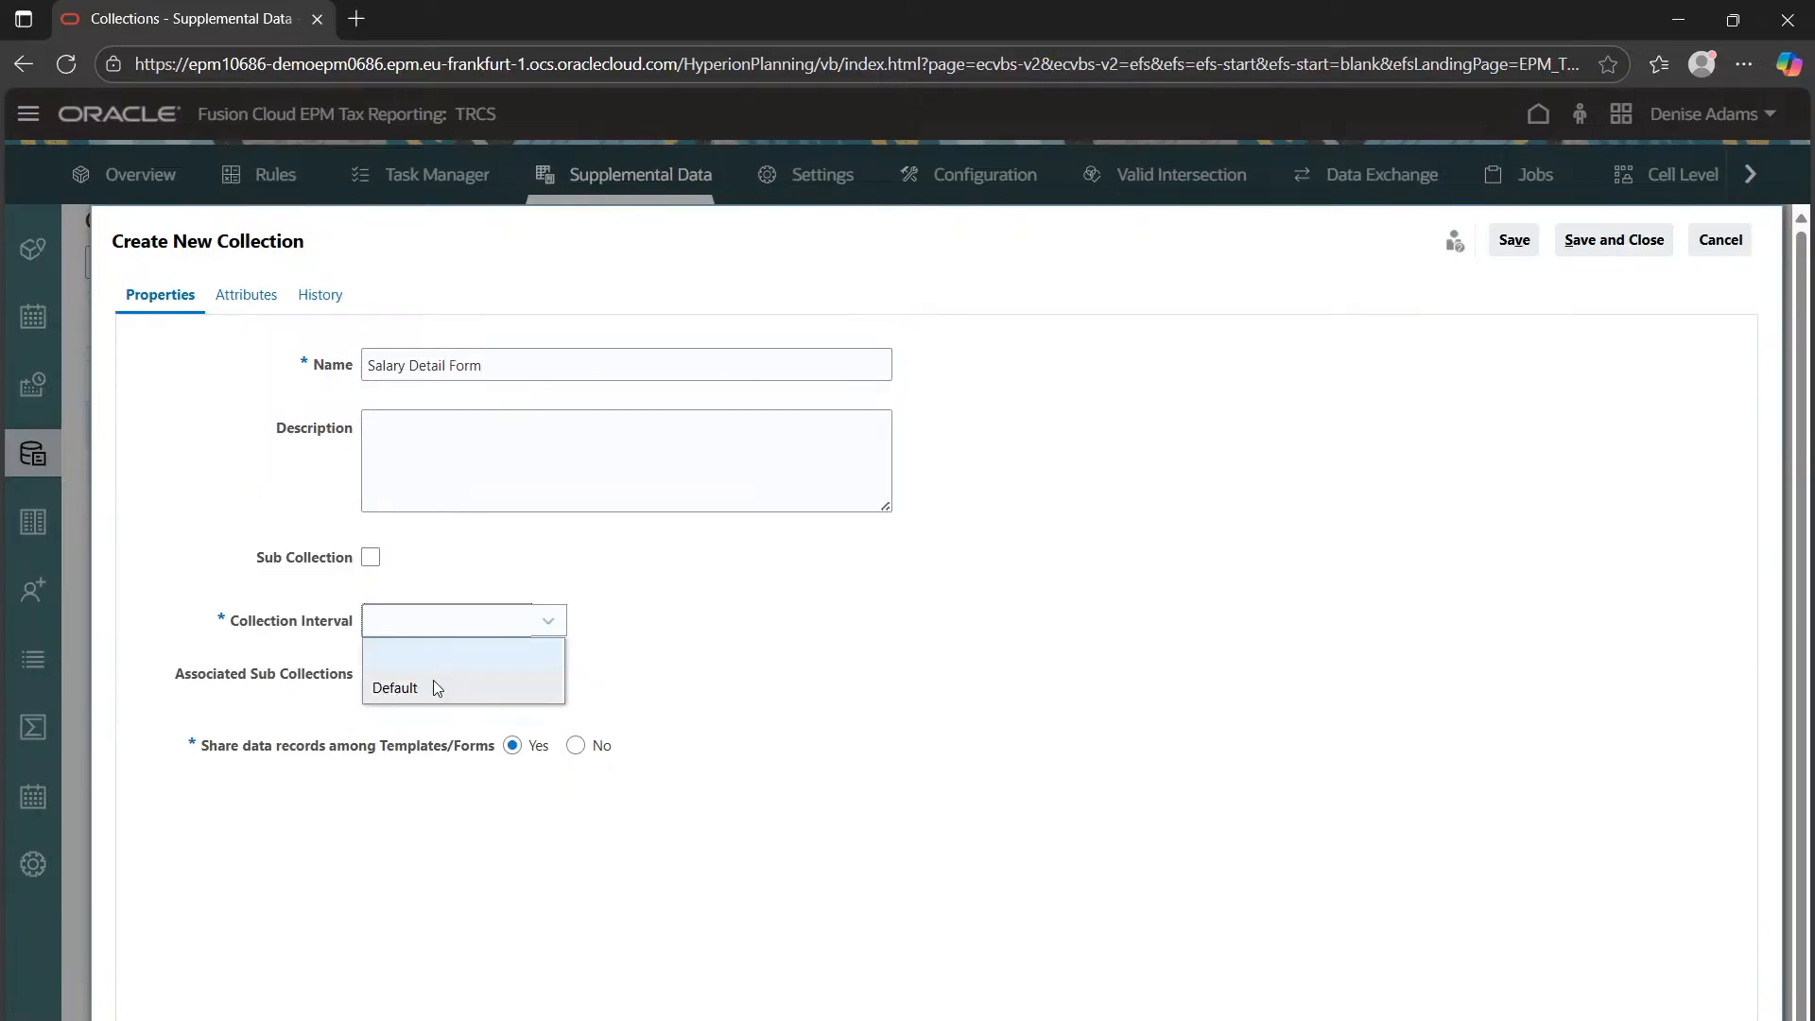
{"action": "left_click", "coordinate": [433, 682]}
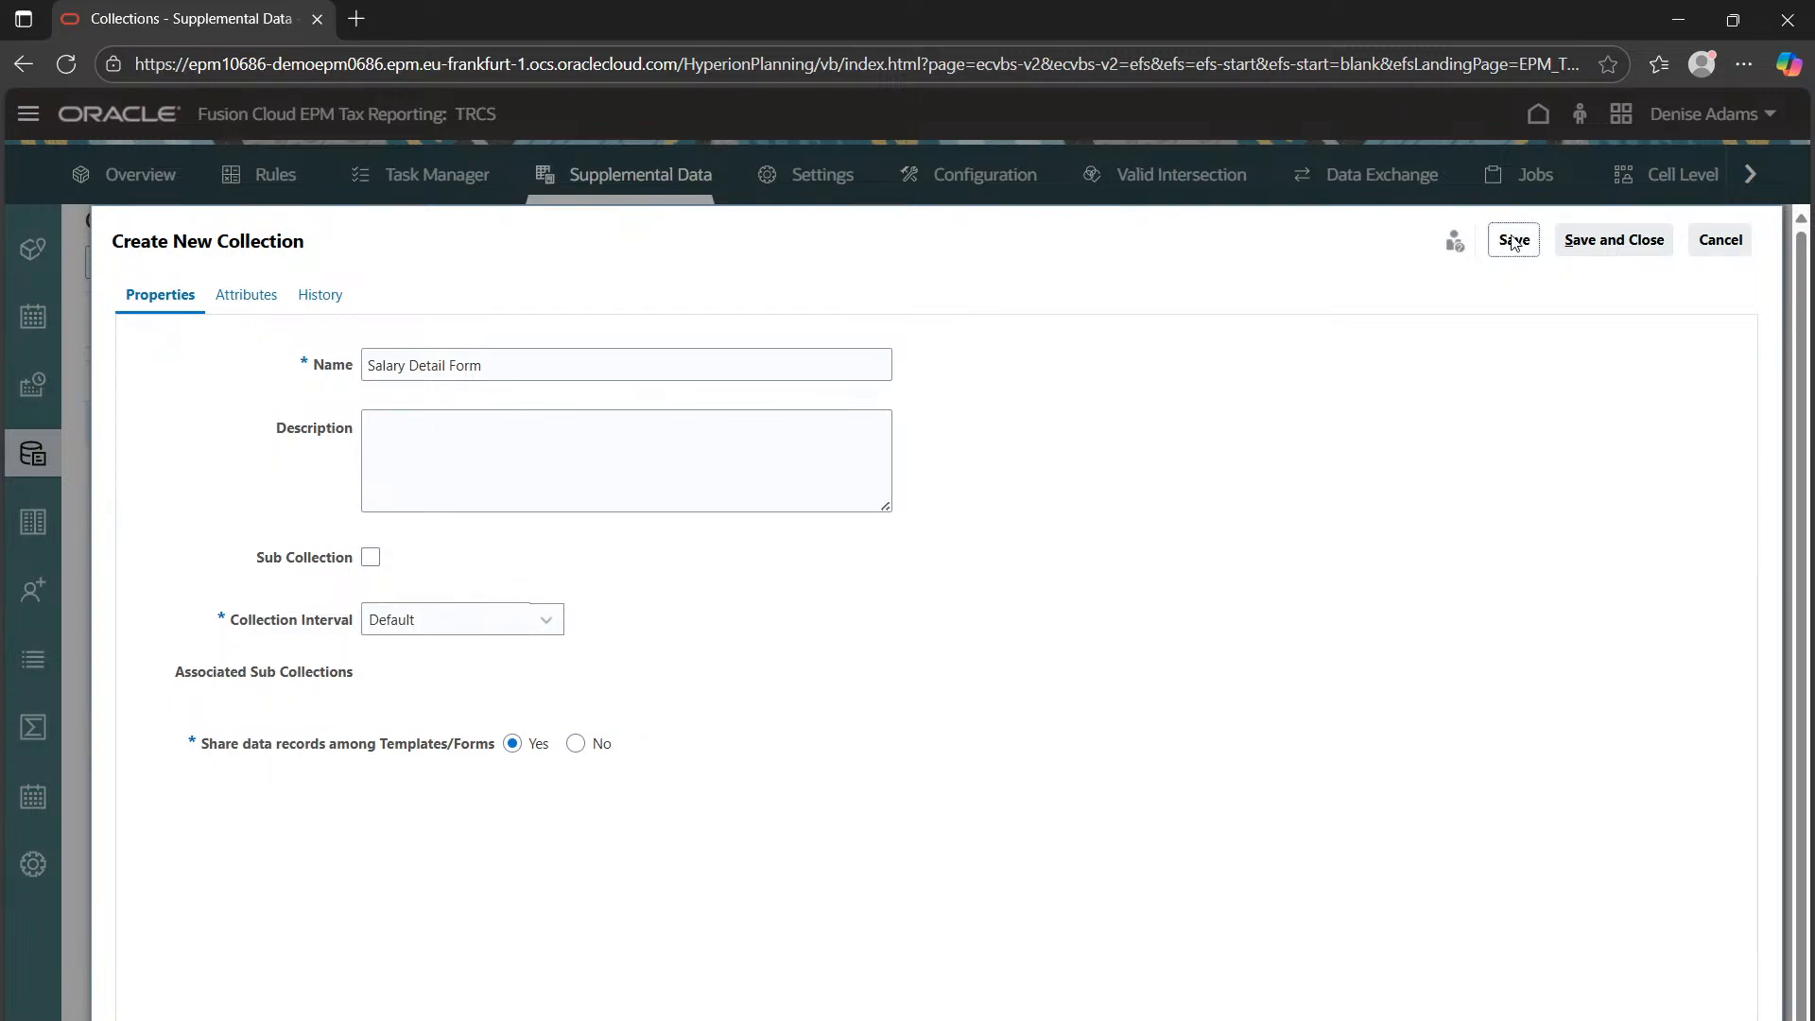
{"action": "left_click", "coordinate": [1515, 239]}
{"action": "left_click", "coordinate": [1195, 478]}
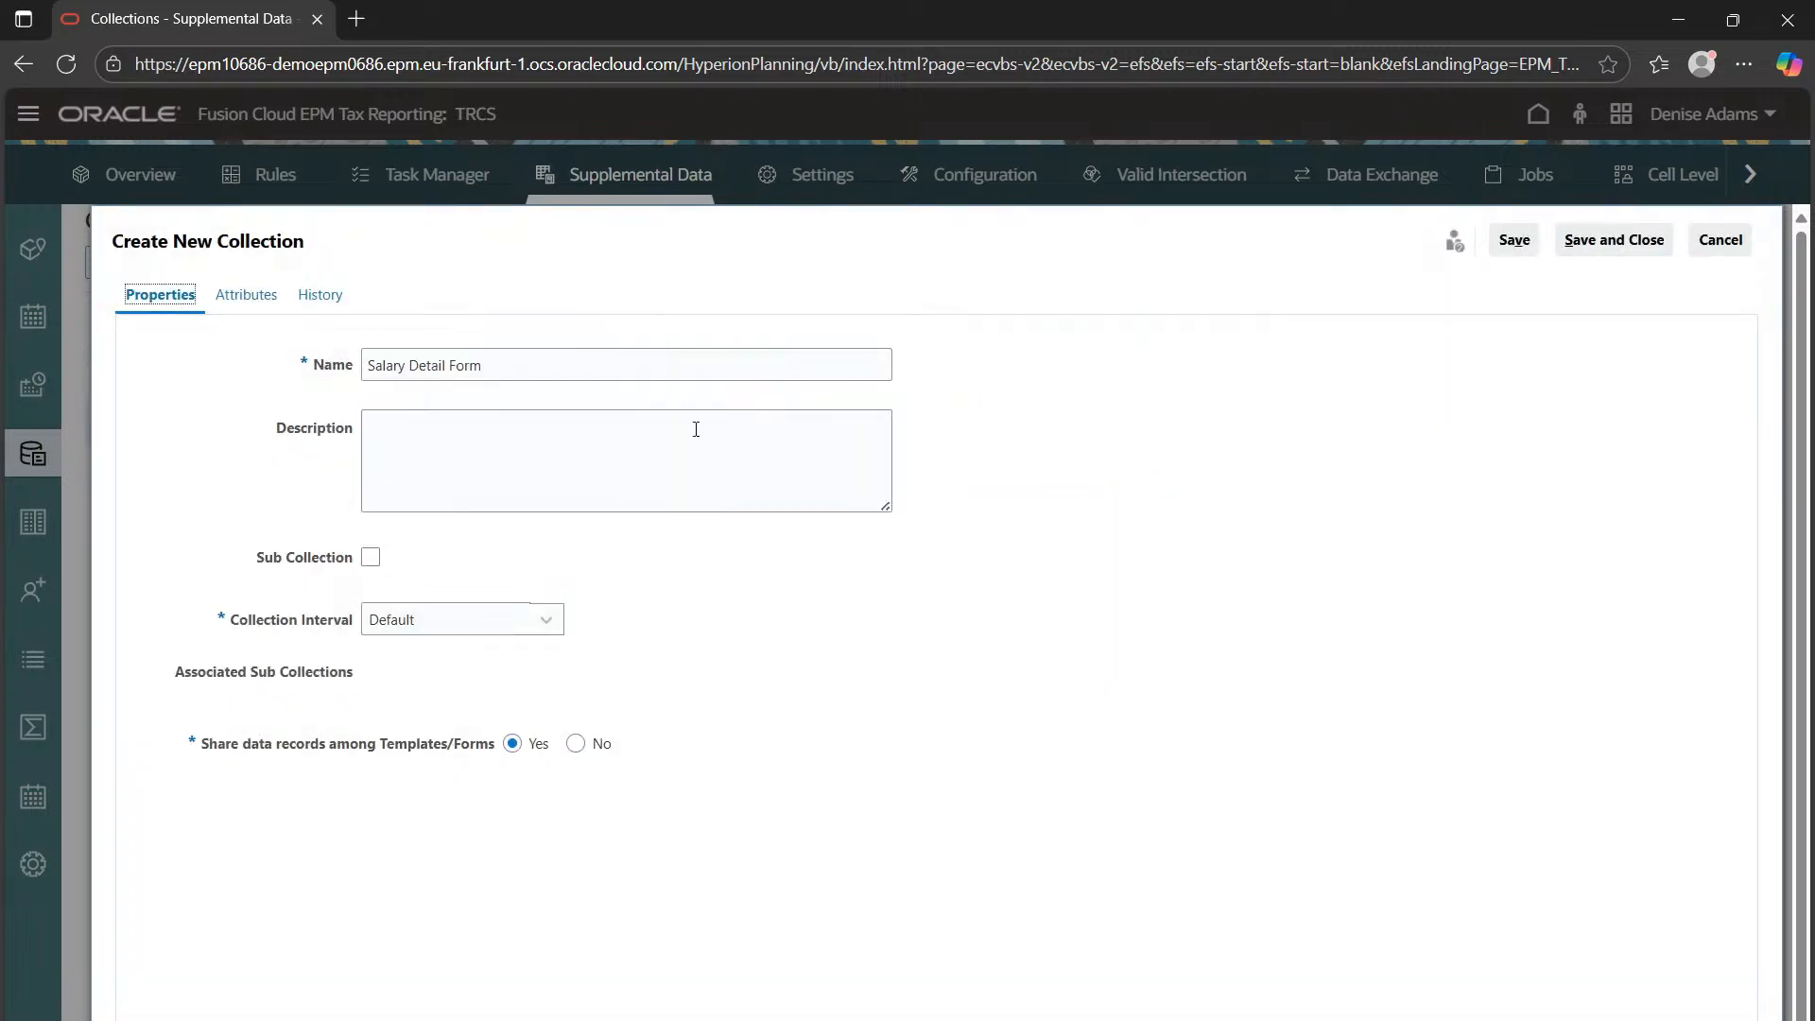
{"action": "left_click", "coordinate": [243, 295]}
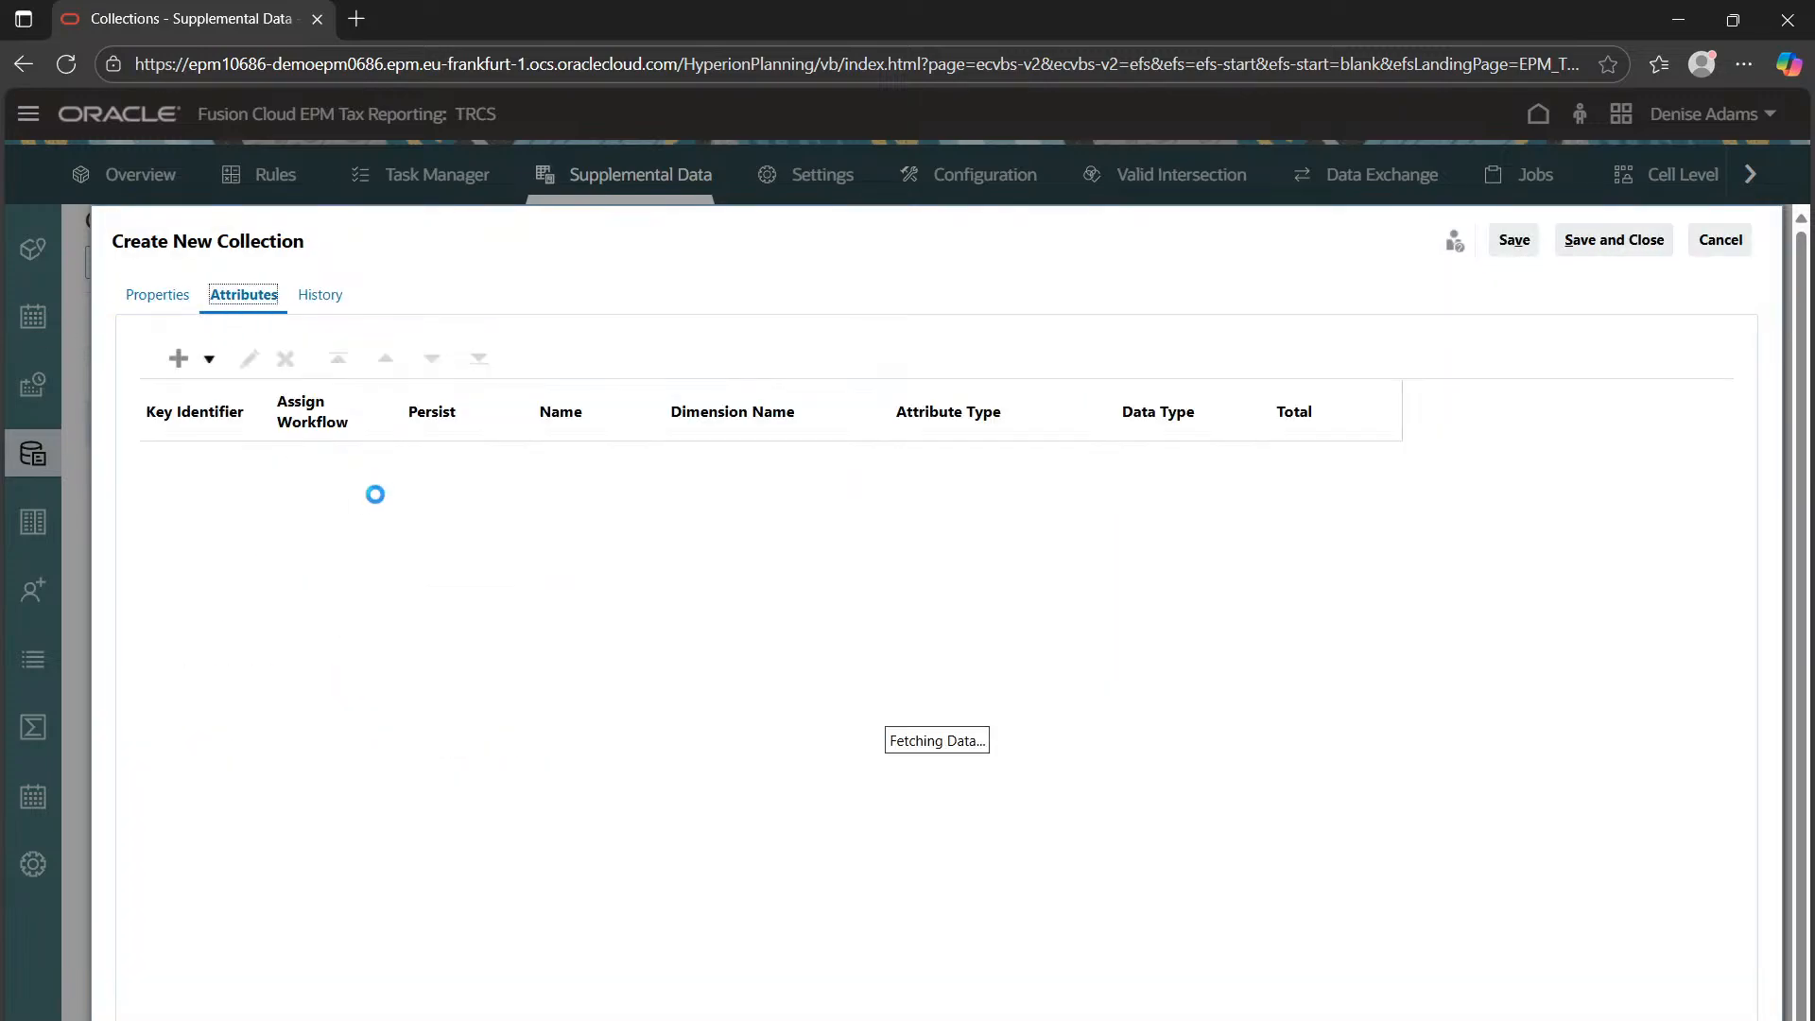
Add Employee ID as a Text input attribute, then begin a new custom attribute
{"action": "left_click", "coordinate": [178, 358]}
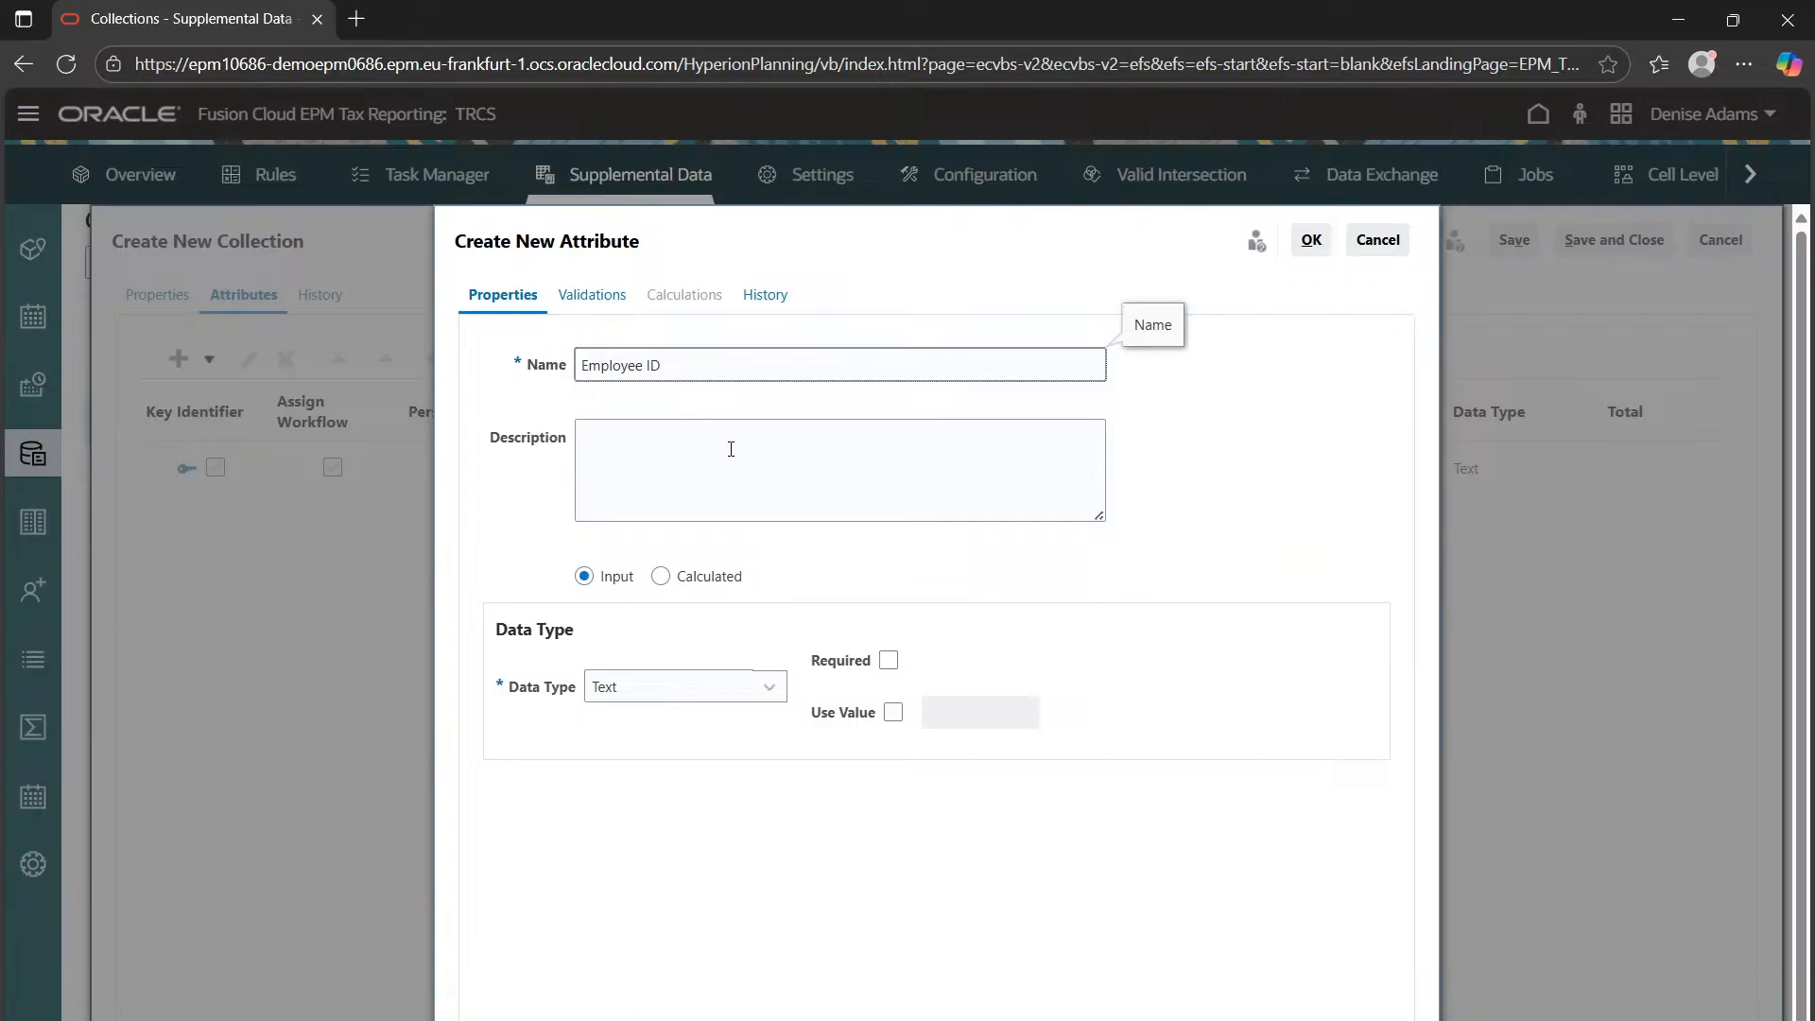
{"action": "left_click", "coordinate": [1311, 242]}
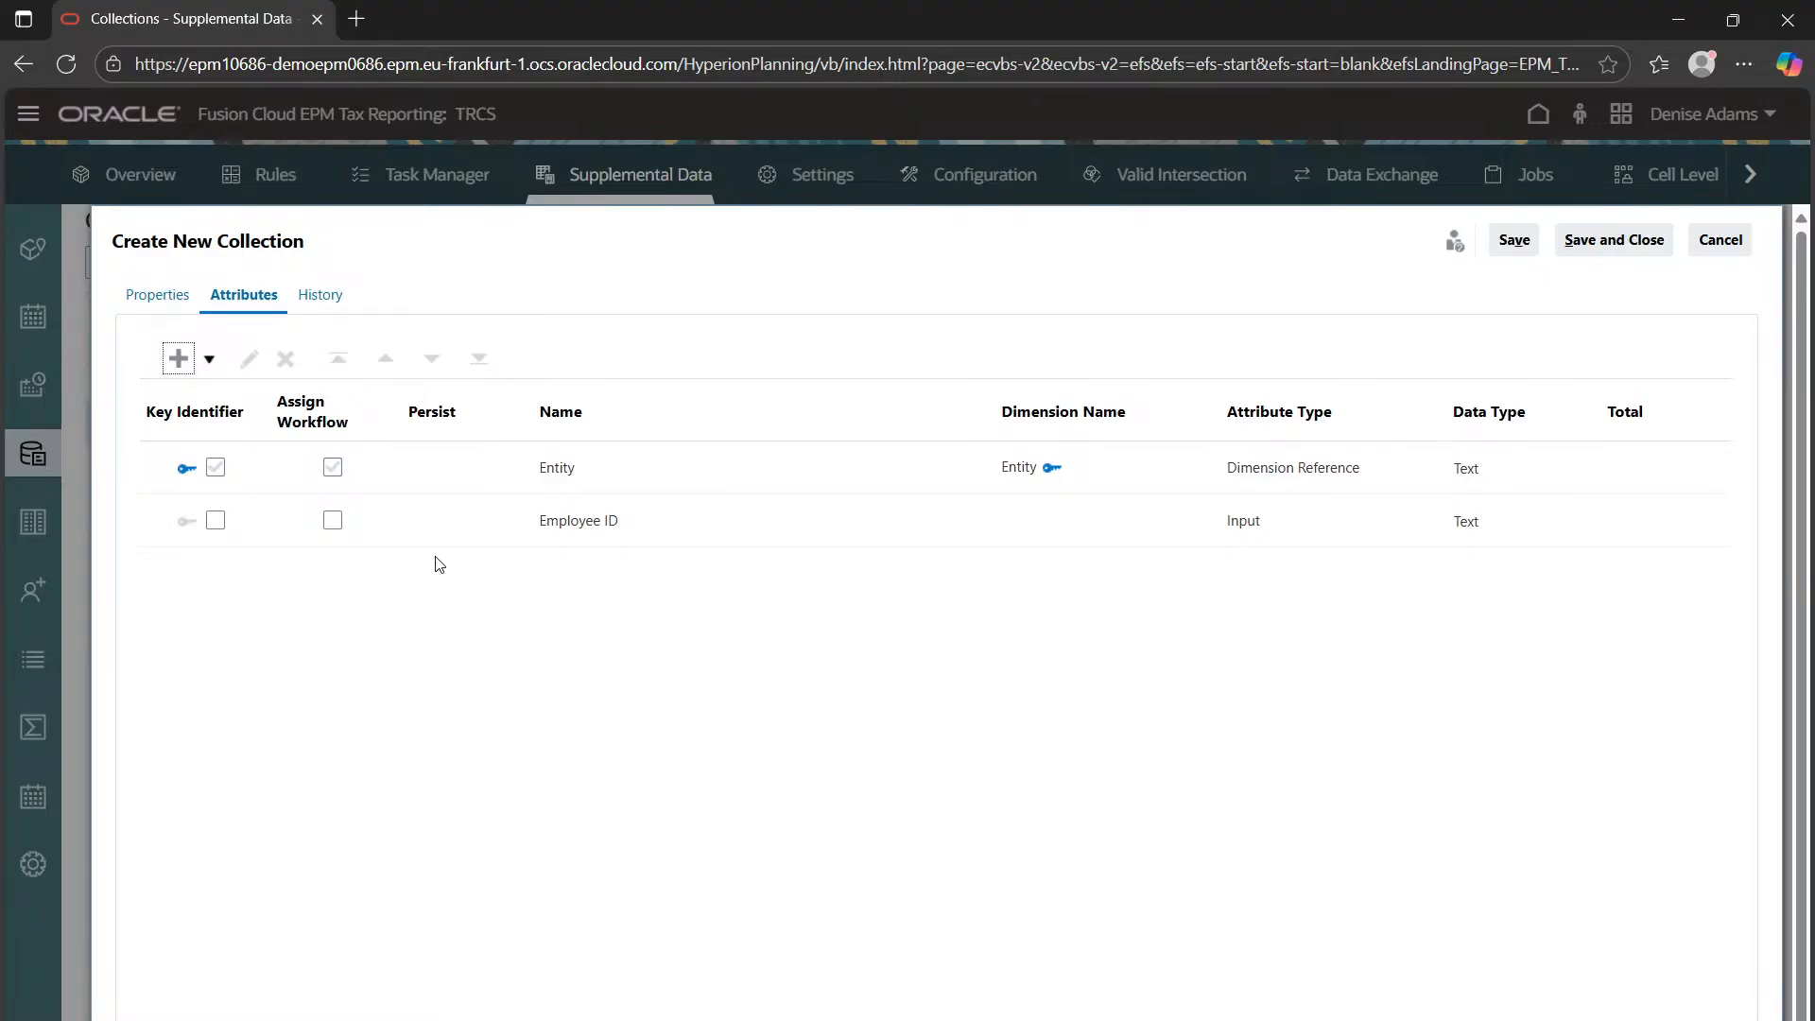
{"action": "left_click", "coordinate": [199, 359]}
{"action": "left_click", "coordinate": [210, 396]}
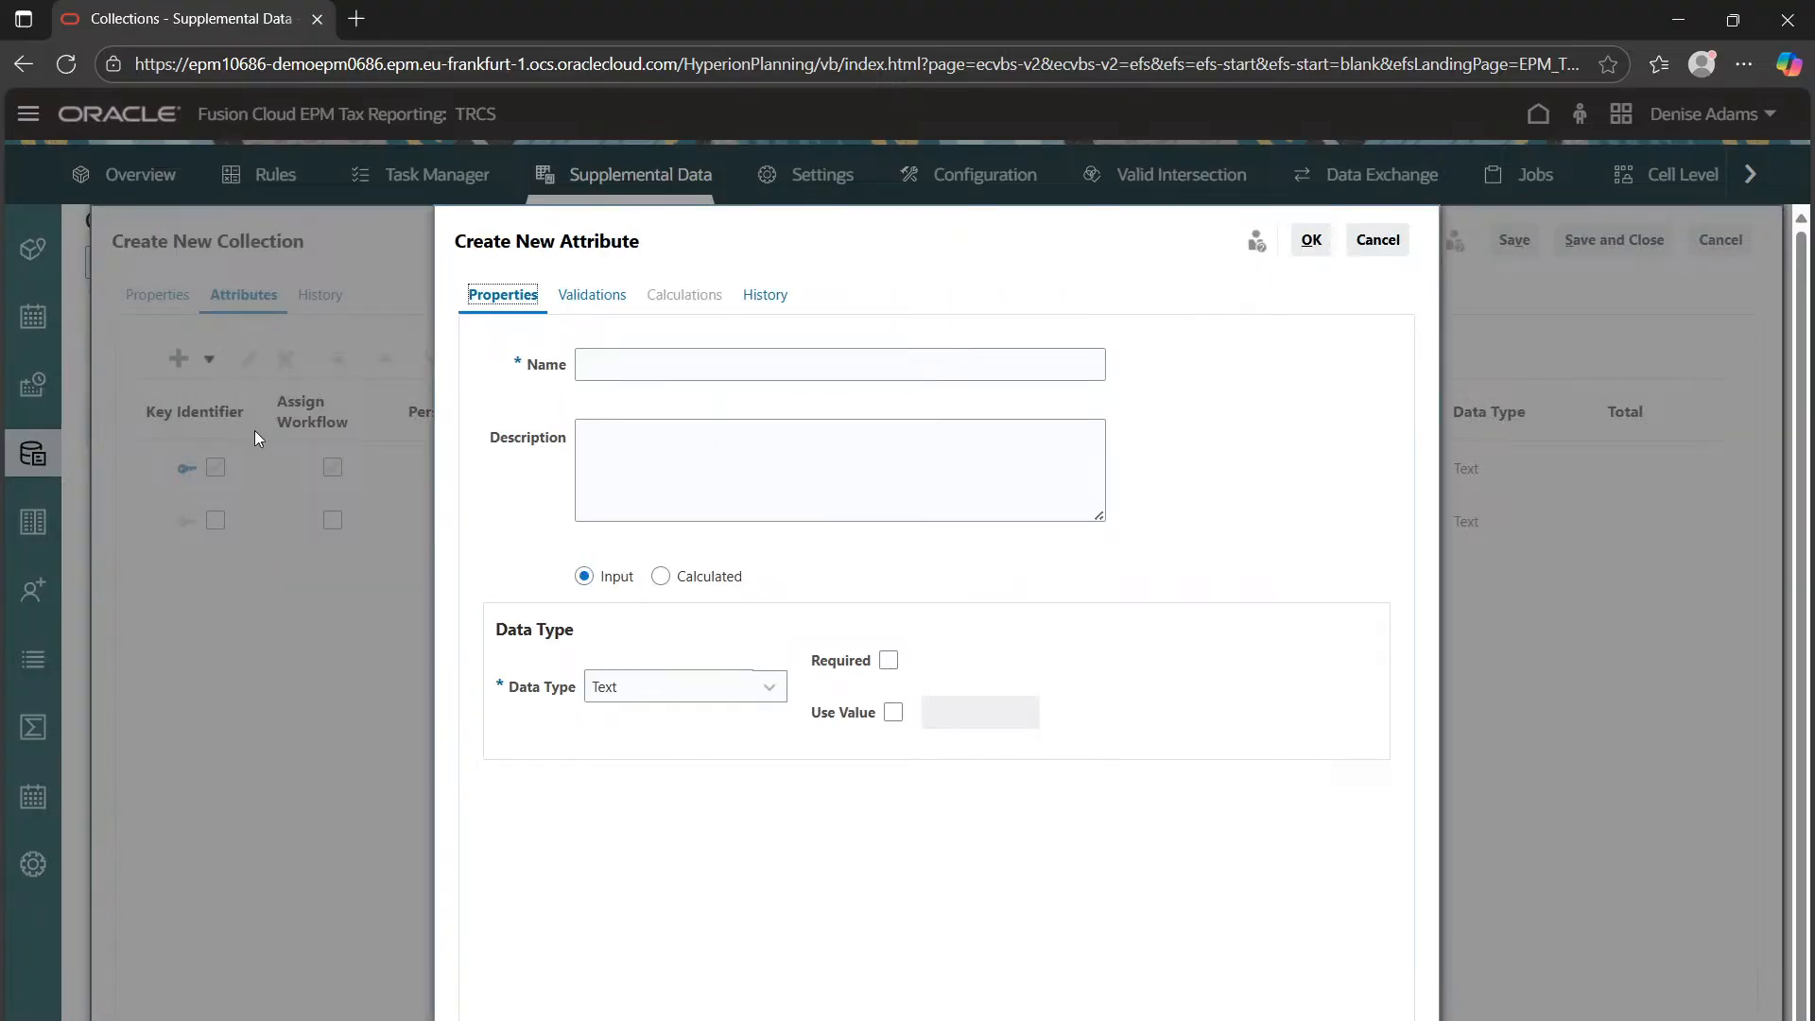
Create an Employee Type List attribute with values Permanent, Temporary and Contract
{"action": "left_click", "coordinate": [630, 359]}
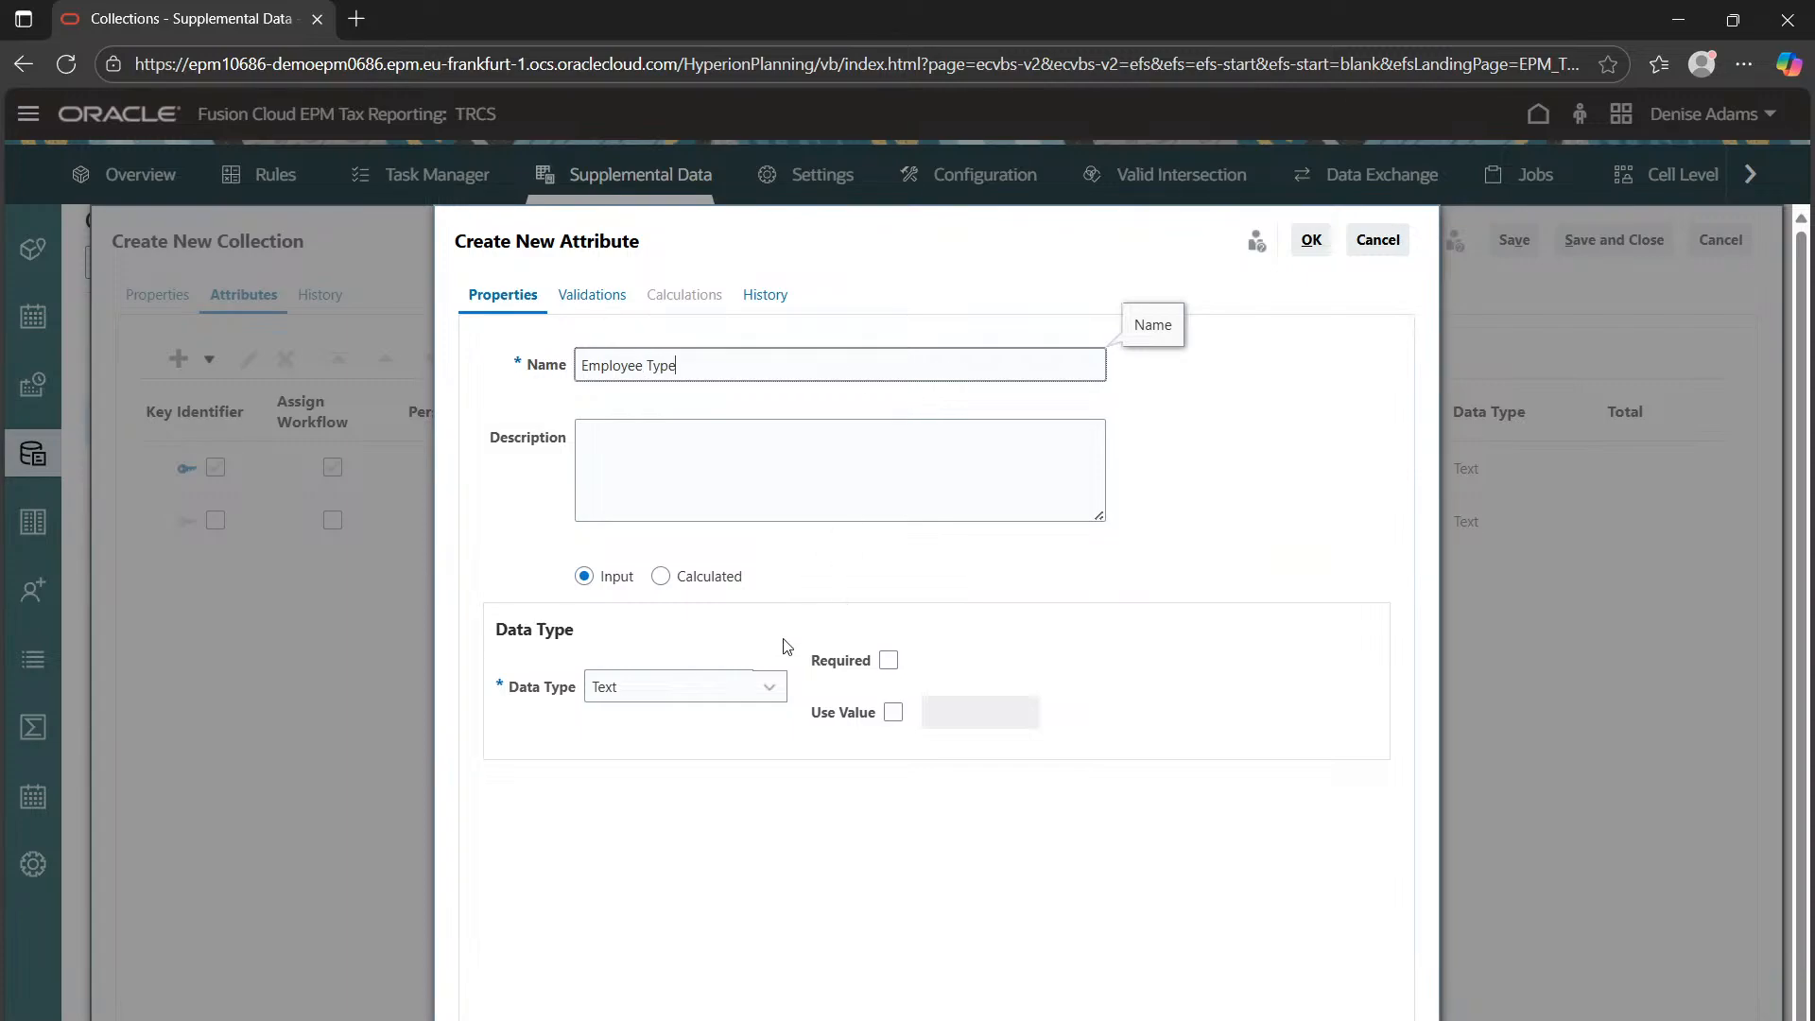
{"action": "left_click", "coordinate": [680, 688]}
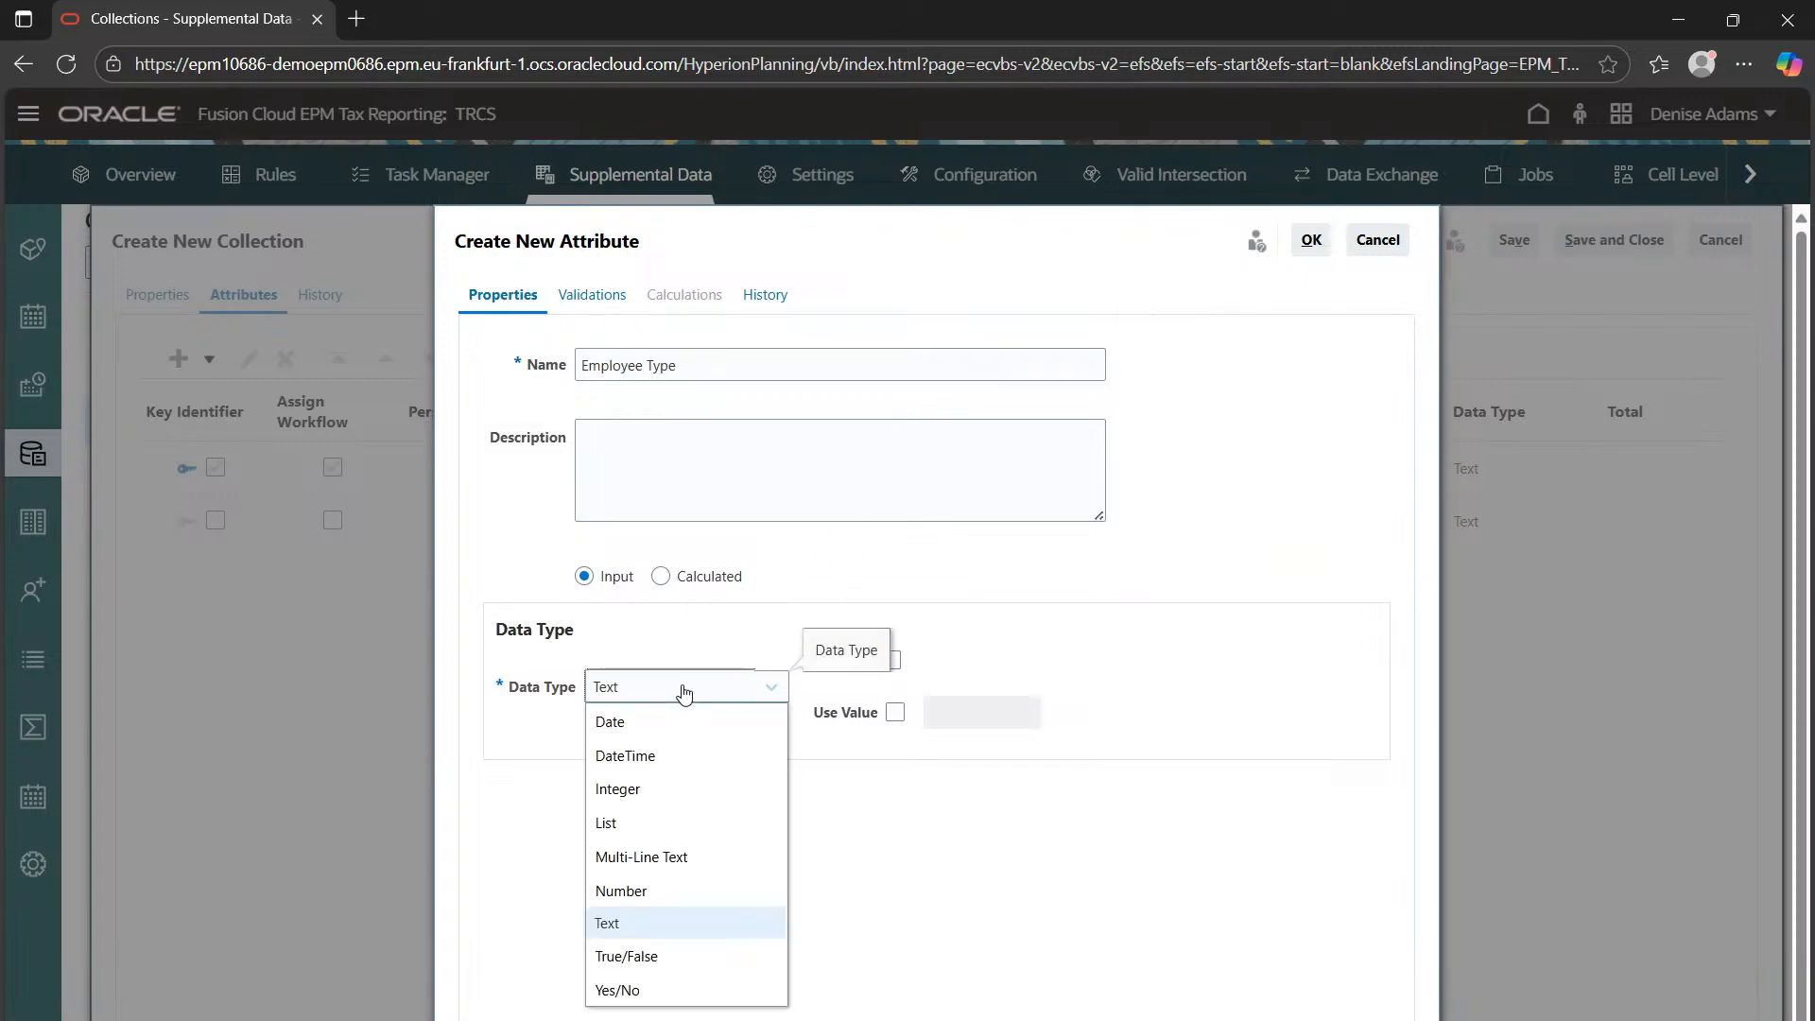
{"action": "left_click", "coordinate": [660, 821]}
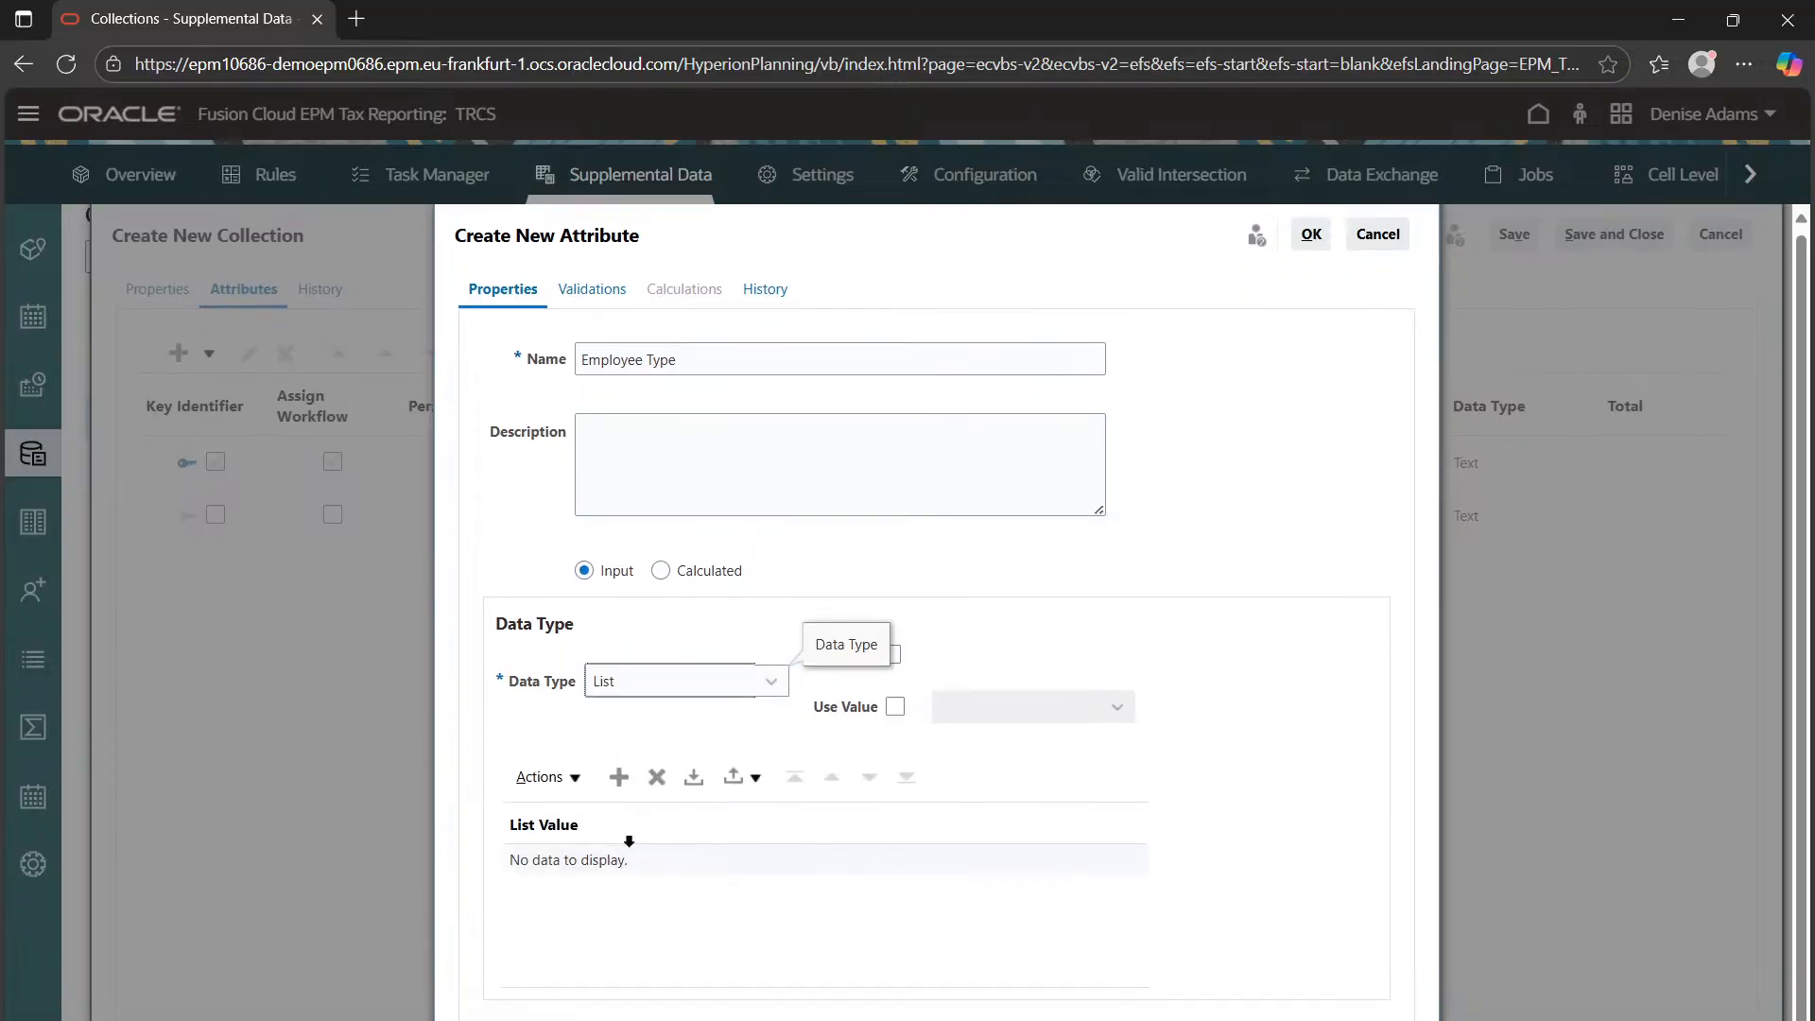
{"action": "left_click", "coordinate": [620, 783]}
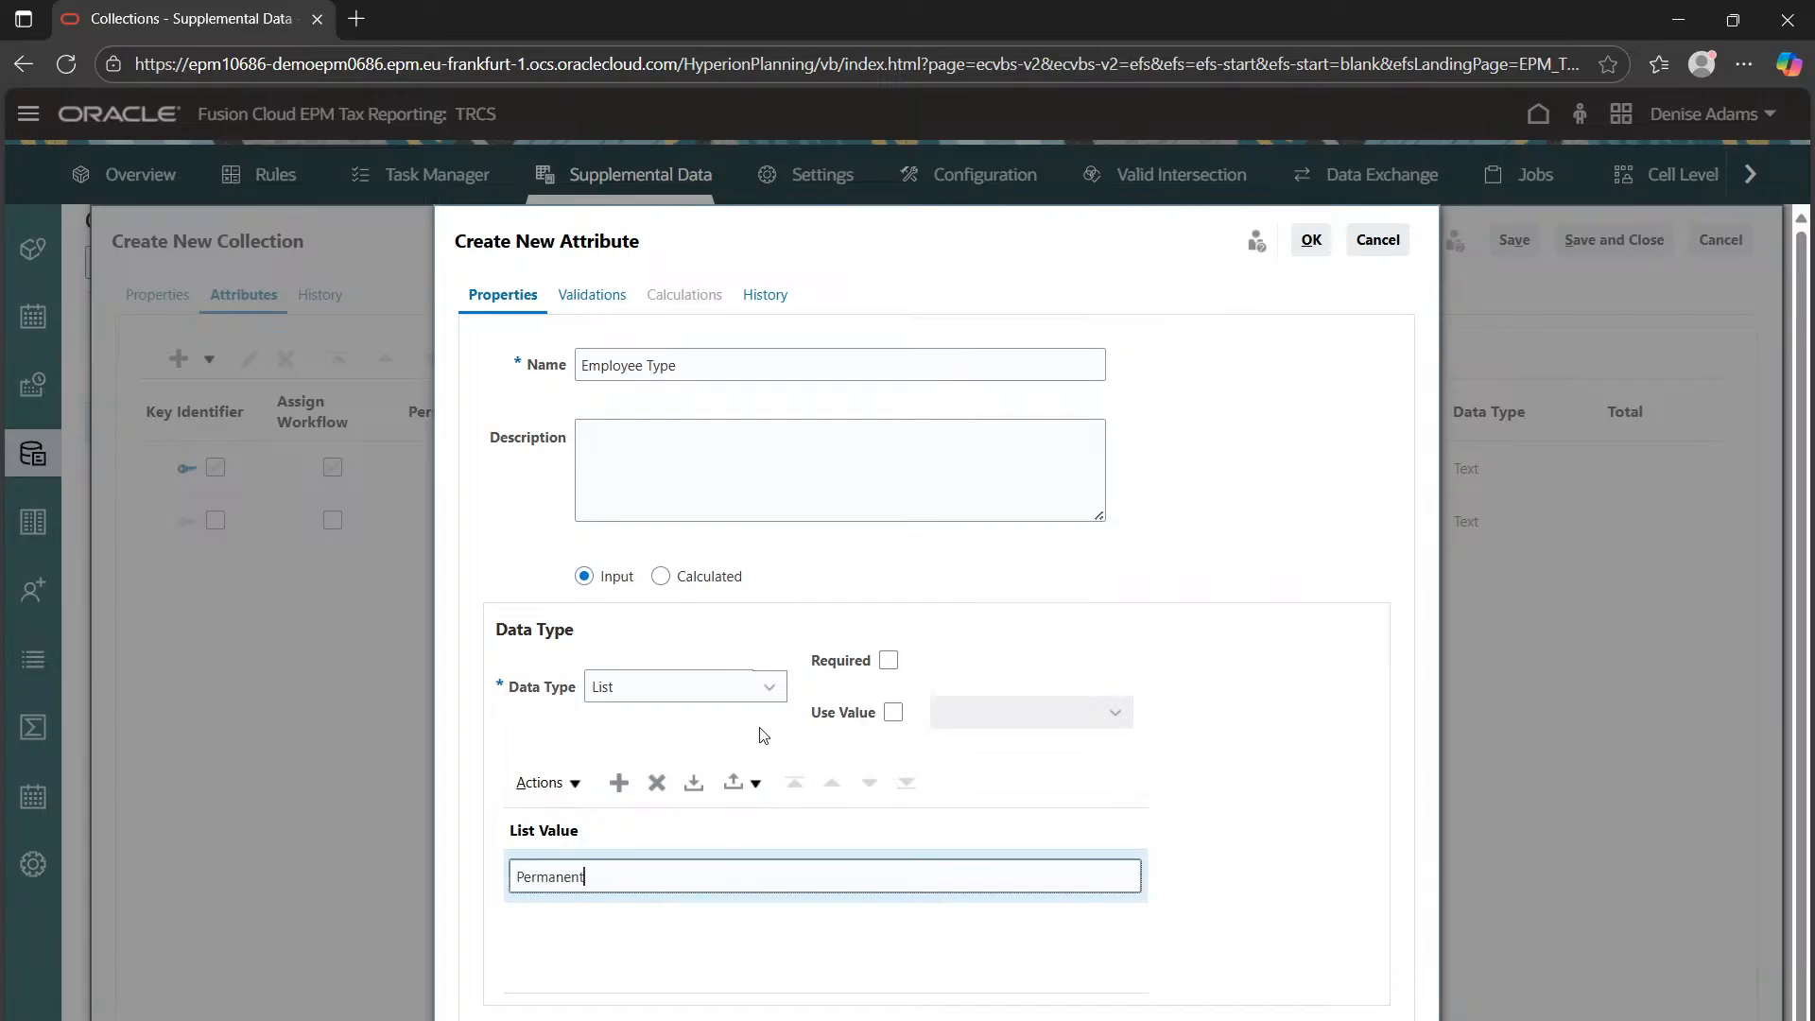
{"action": "left_click", "coordinate": [752, 933]}
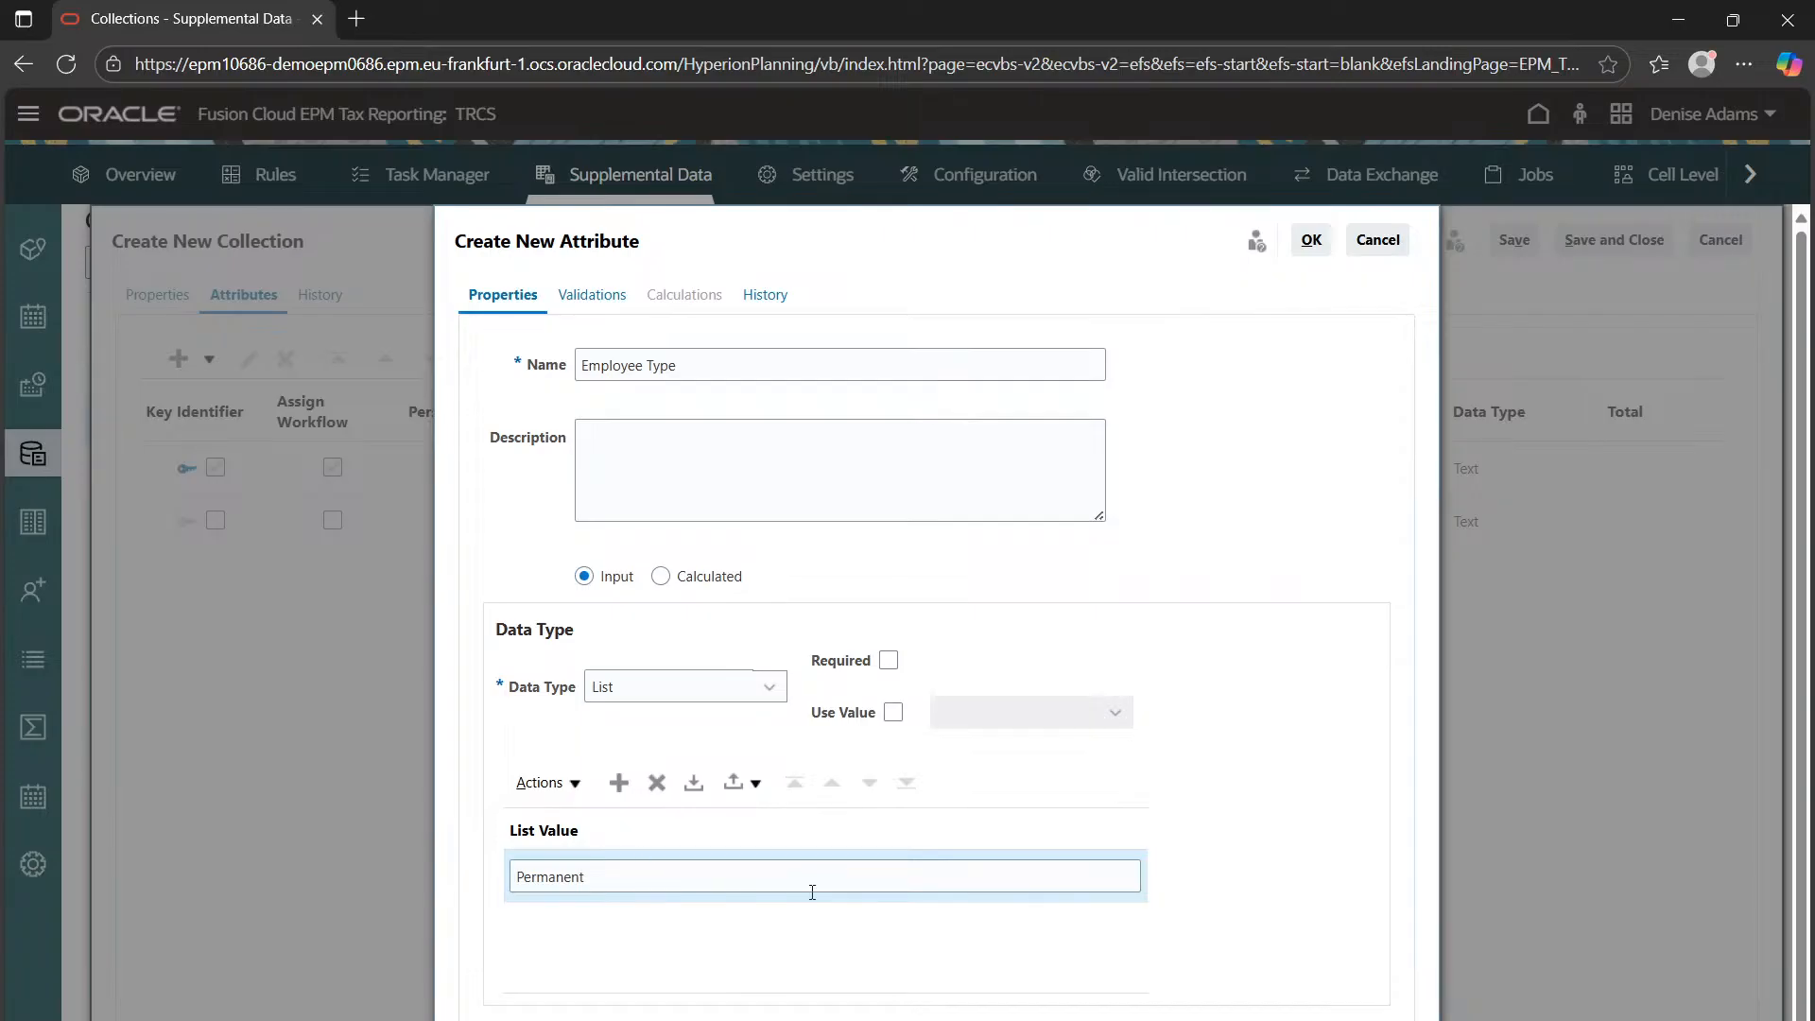
{"action": "left_click", "coordinate": [619, 783]}
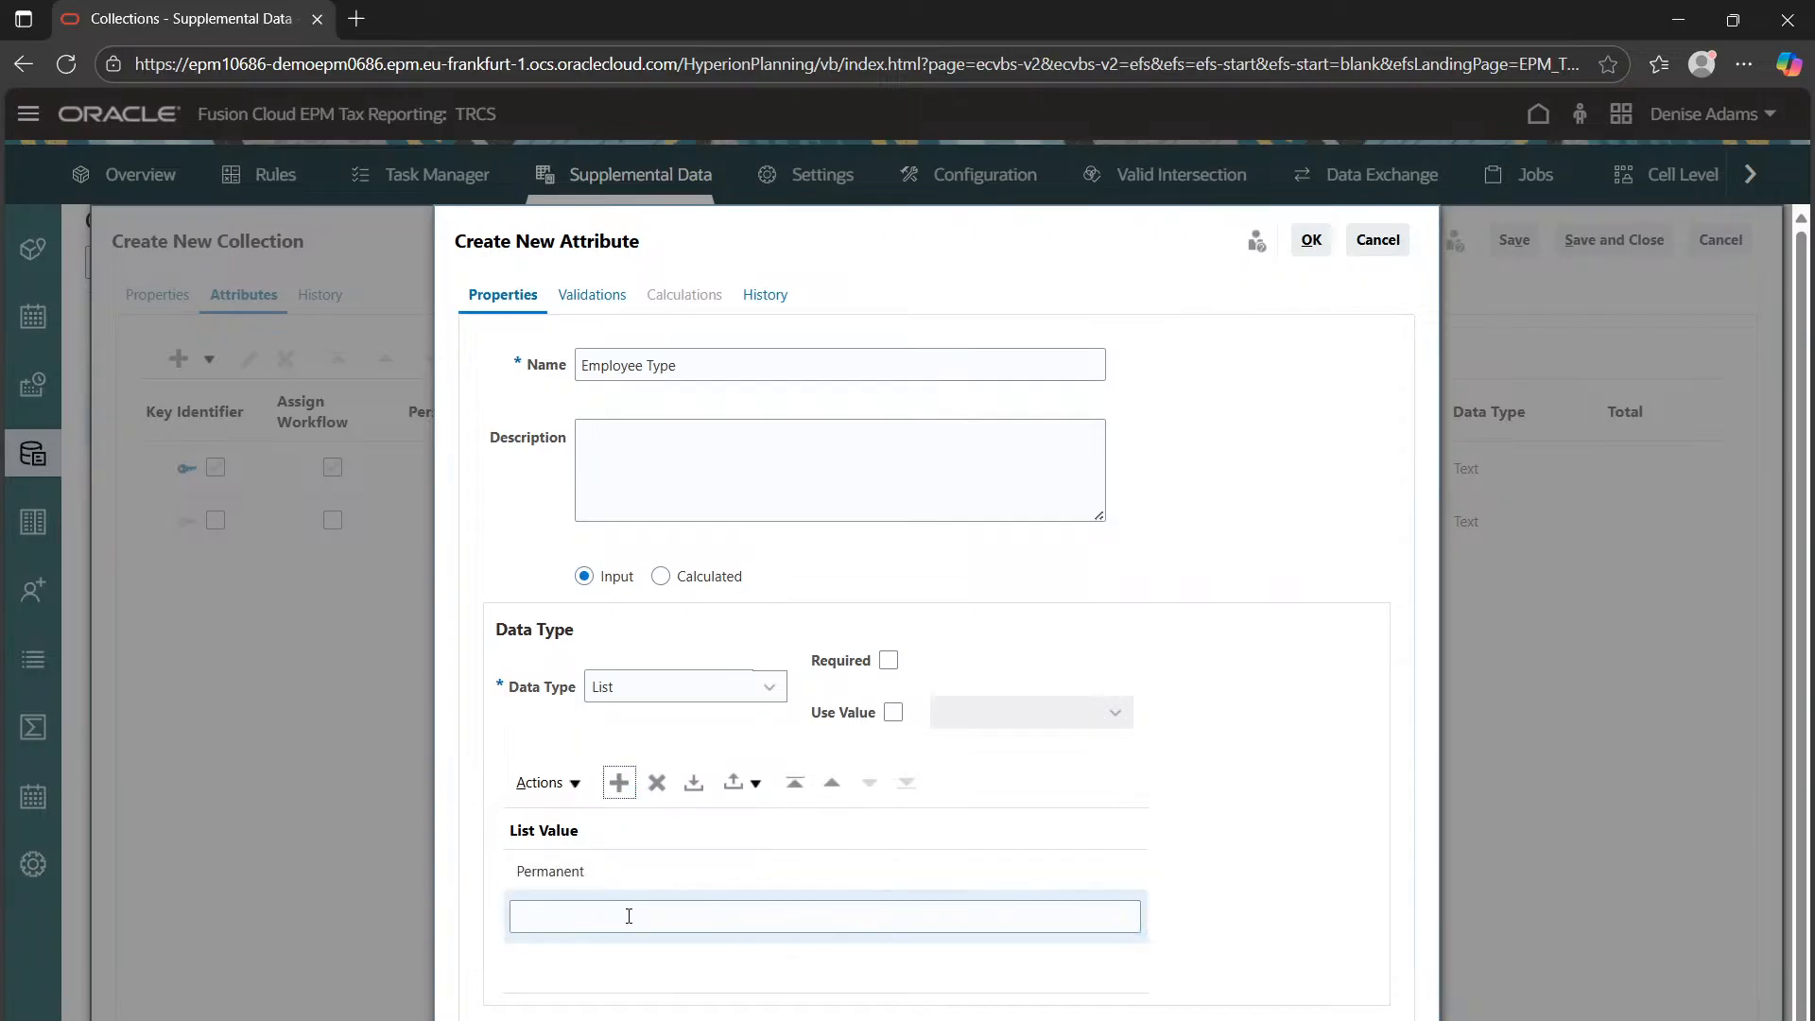
{"action": "type", "text": "Temporary"}
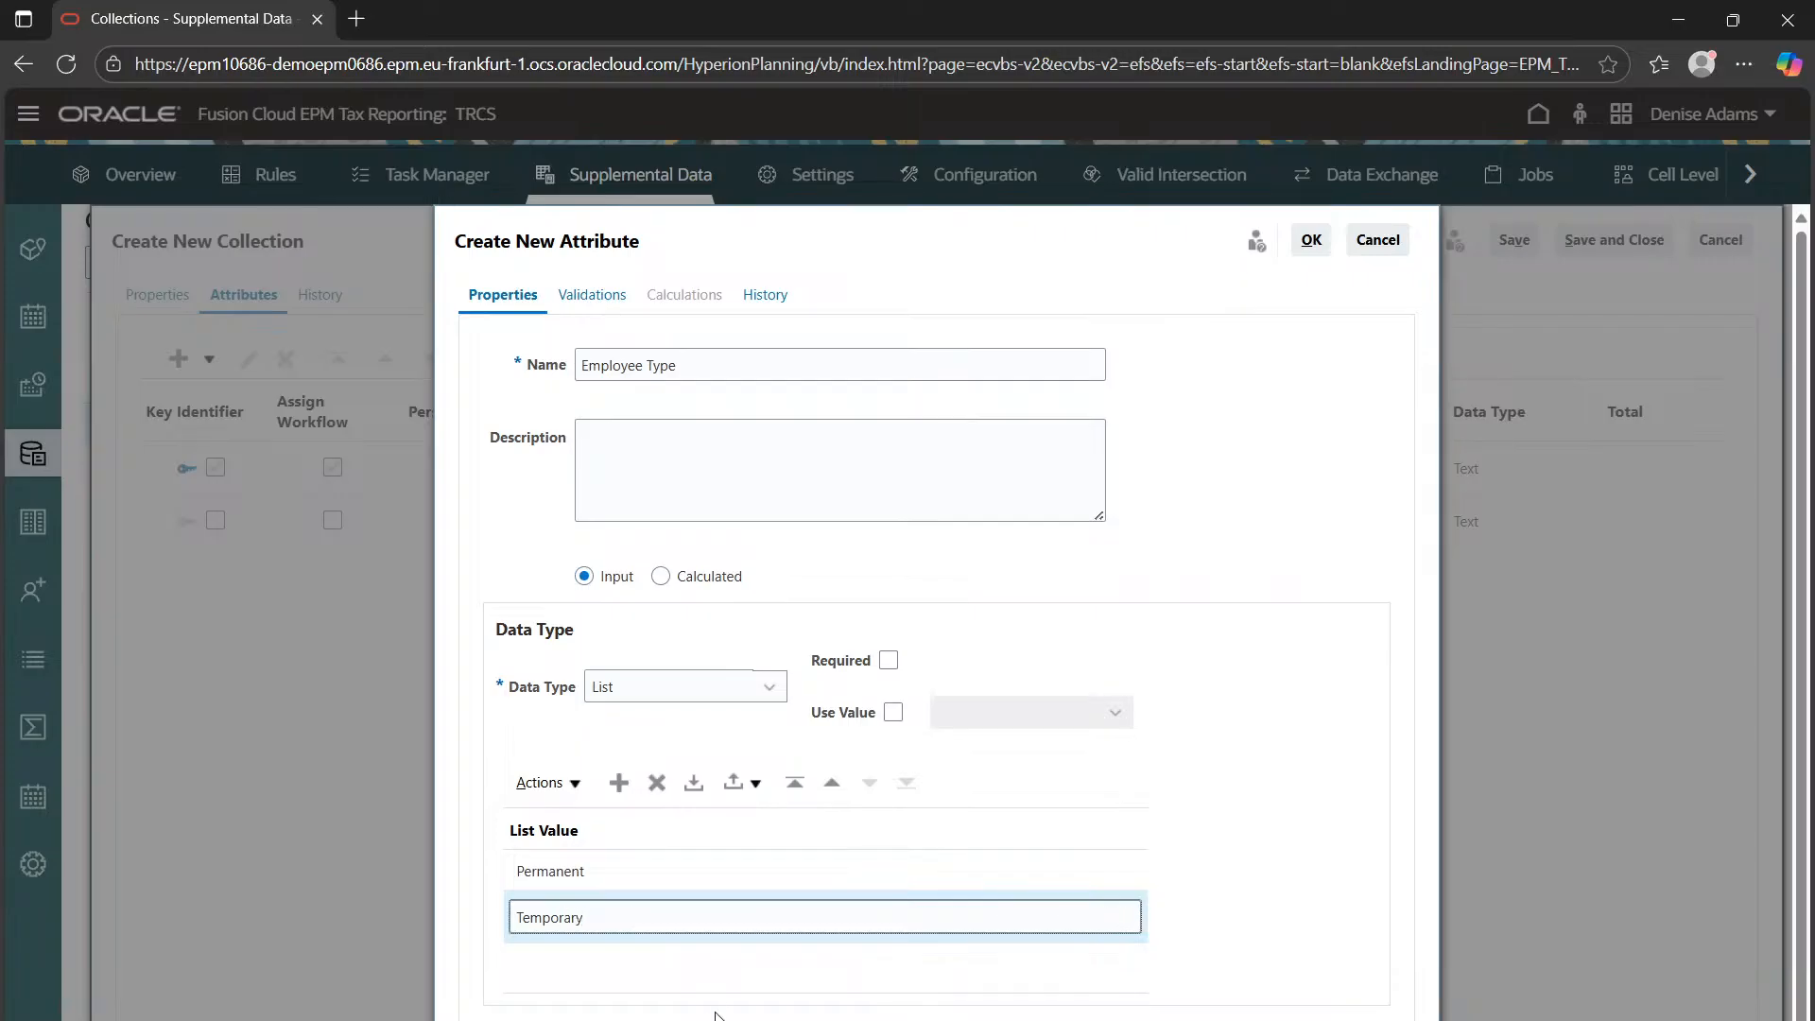
{"action": "left_click", "coordinate": [619, 783]}
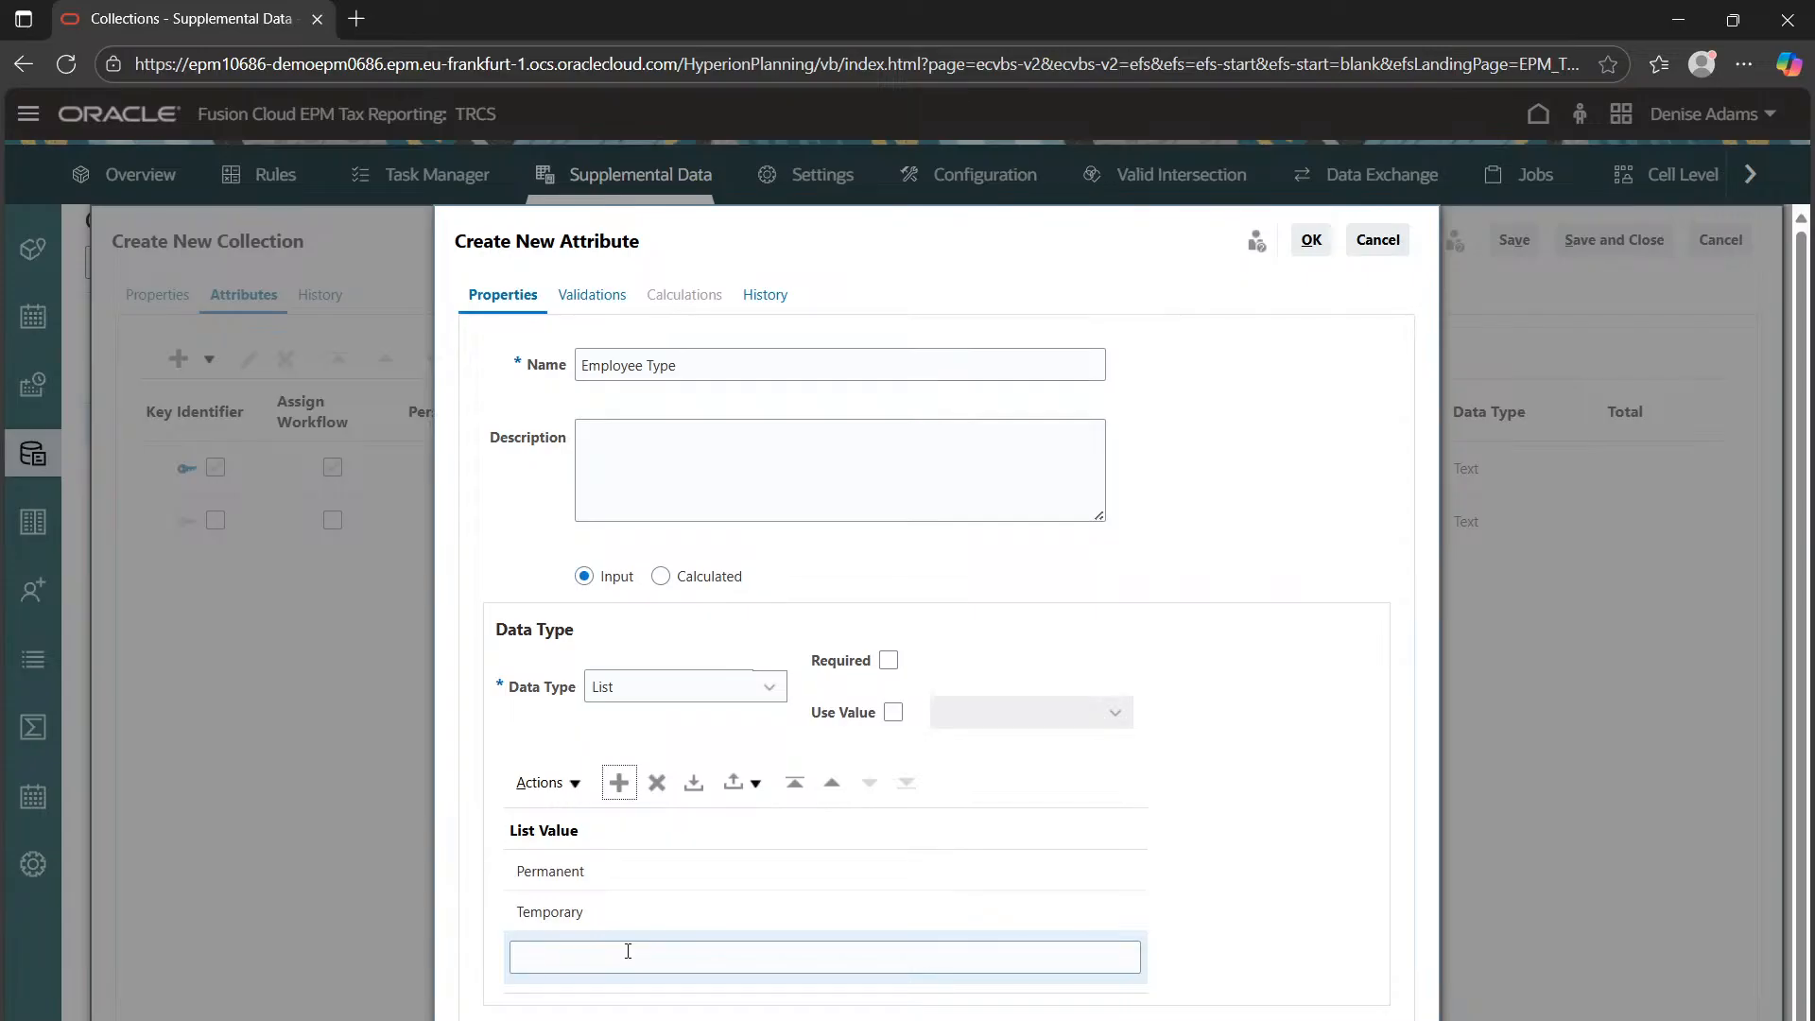
{"action": "left_click", "coordinate": [628, 951]}
{"action": "type", "text": "C"}
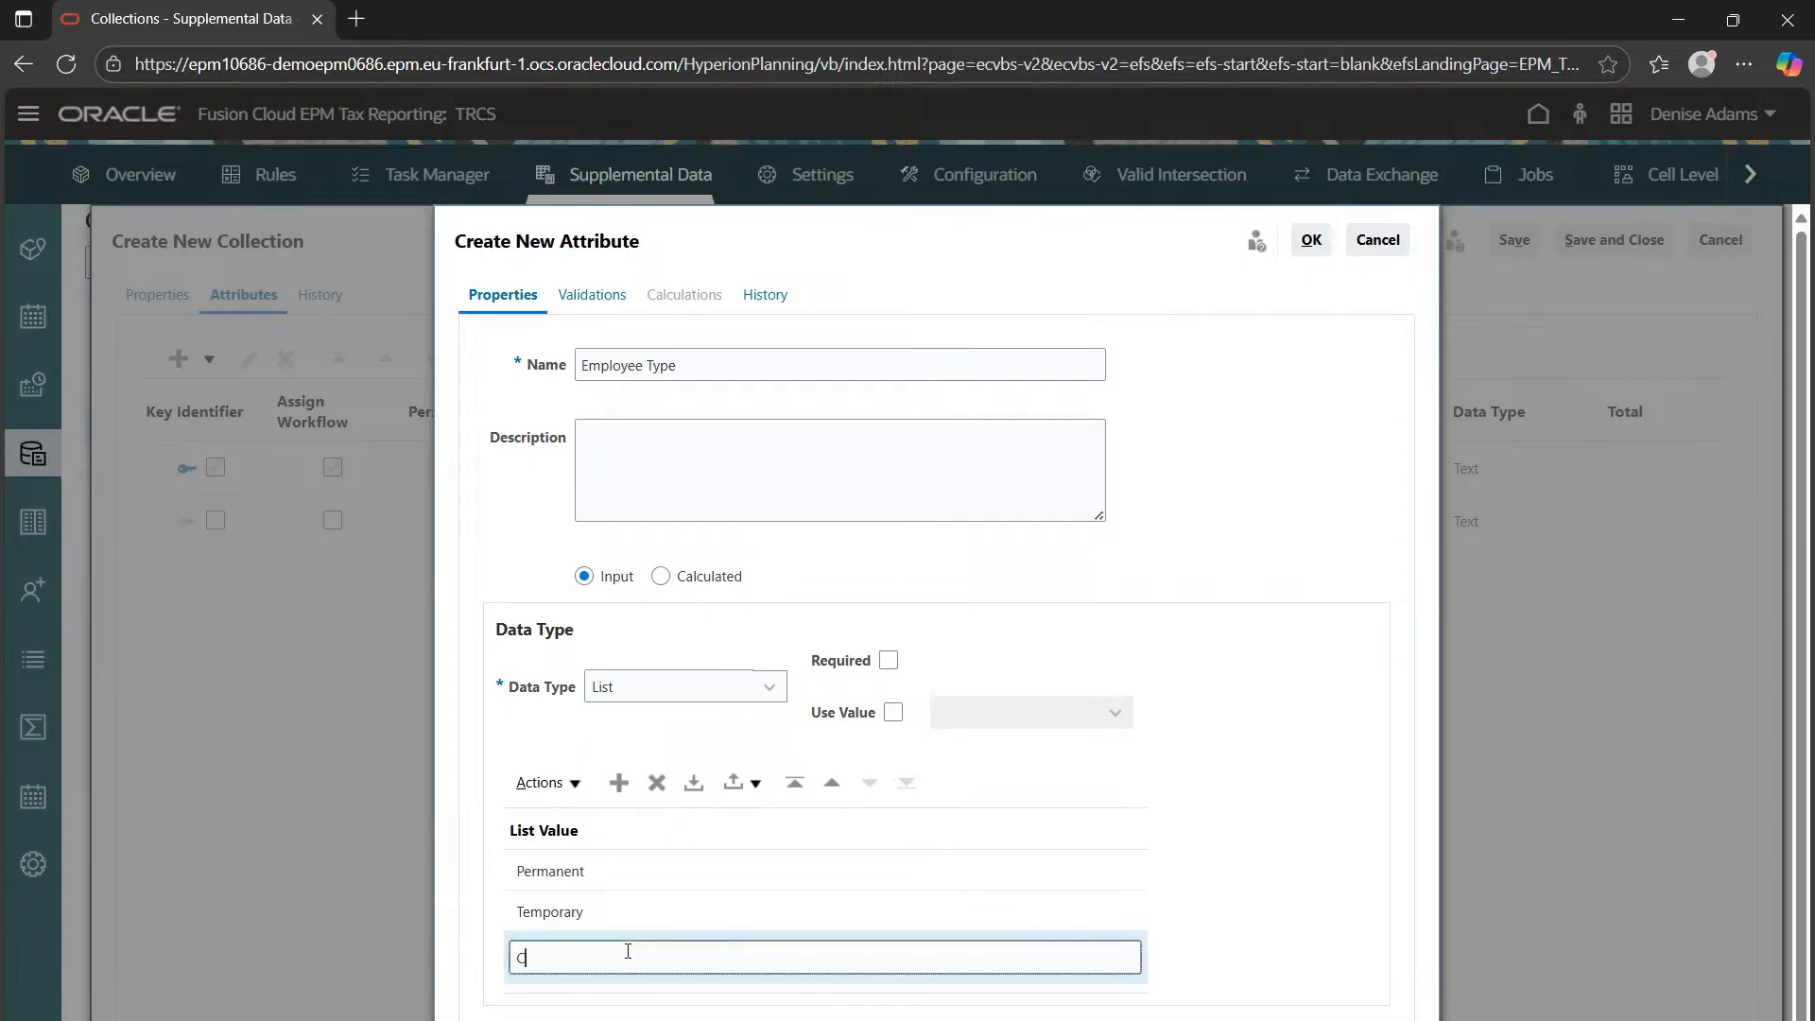
{"action": "type", "text": "ontract"}
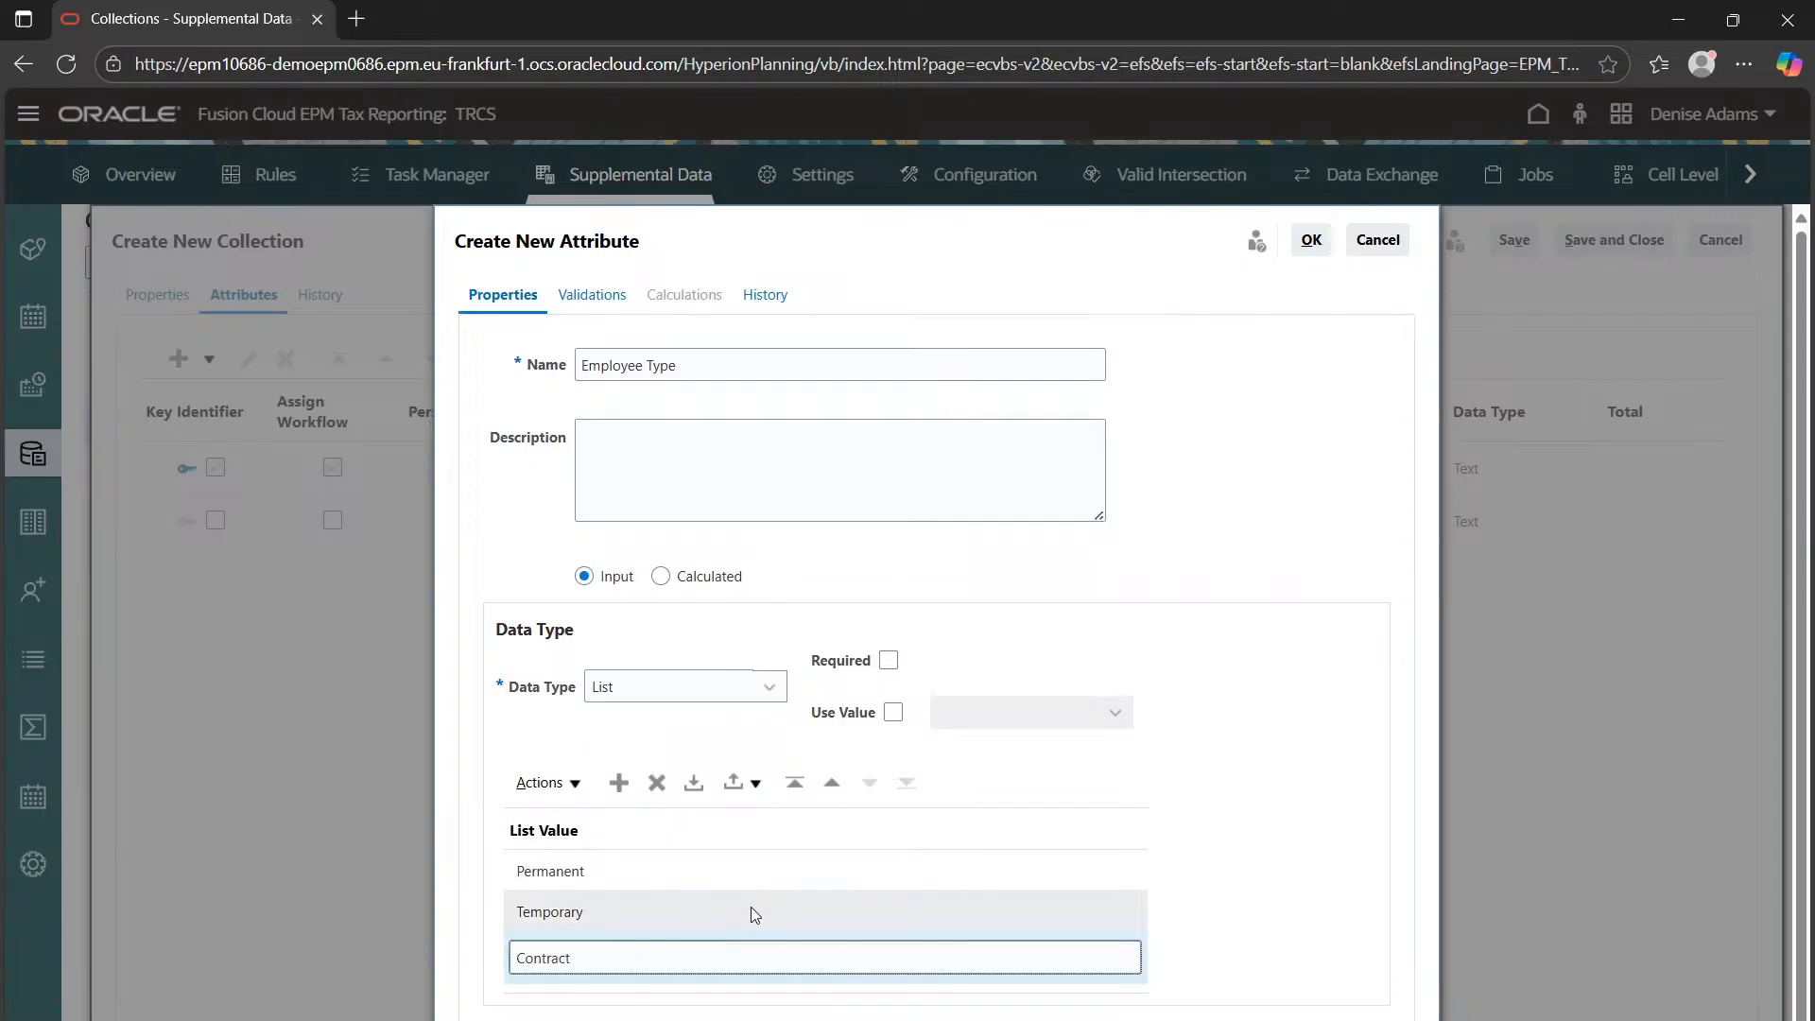
{"action": "left_click", "coordinate": [1311, 240]}
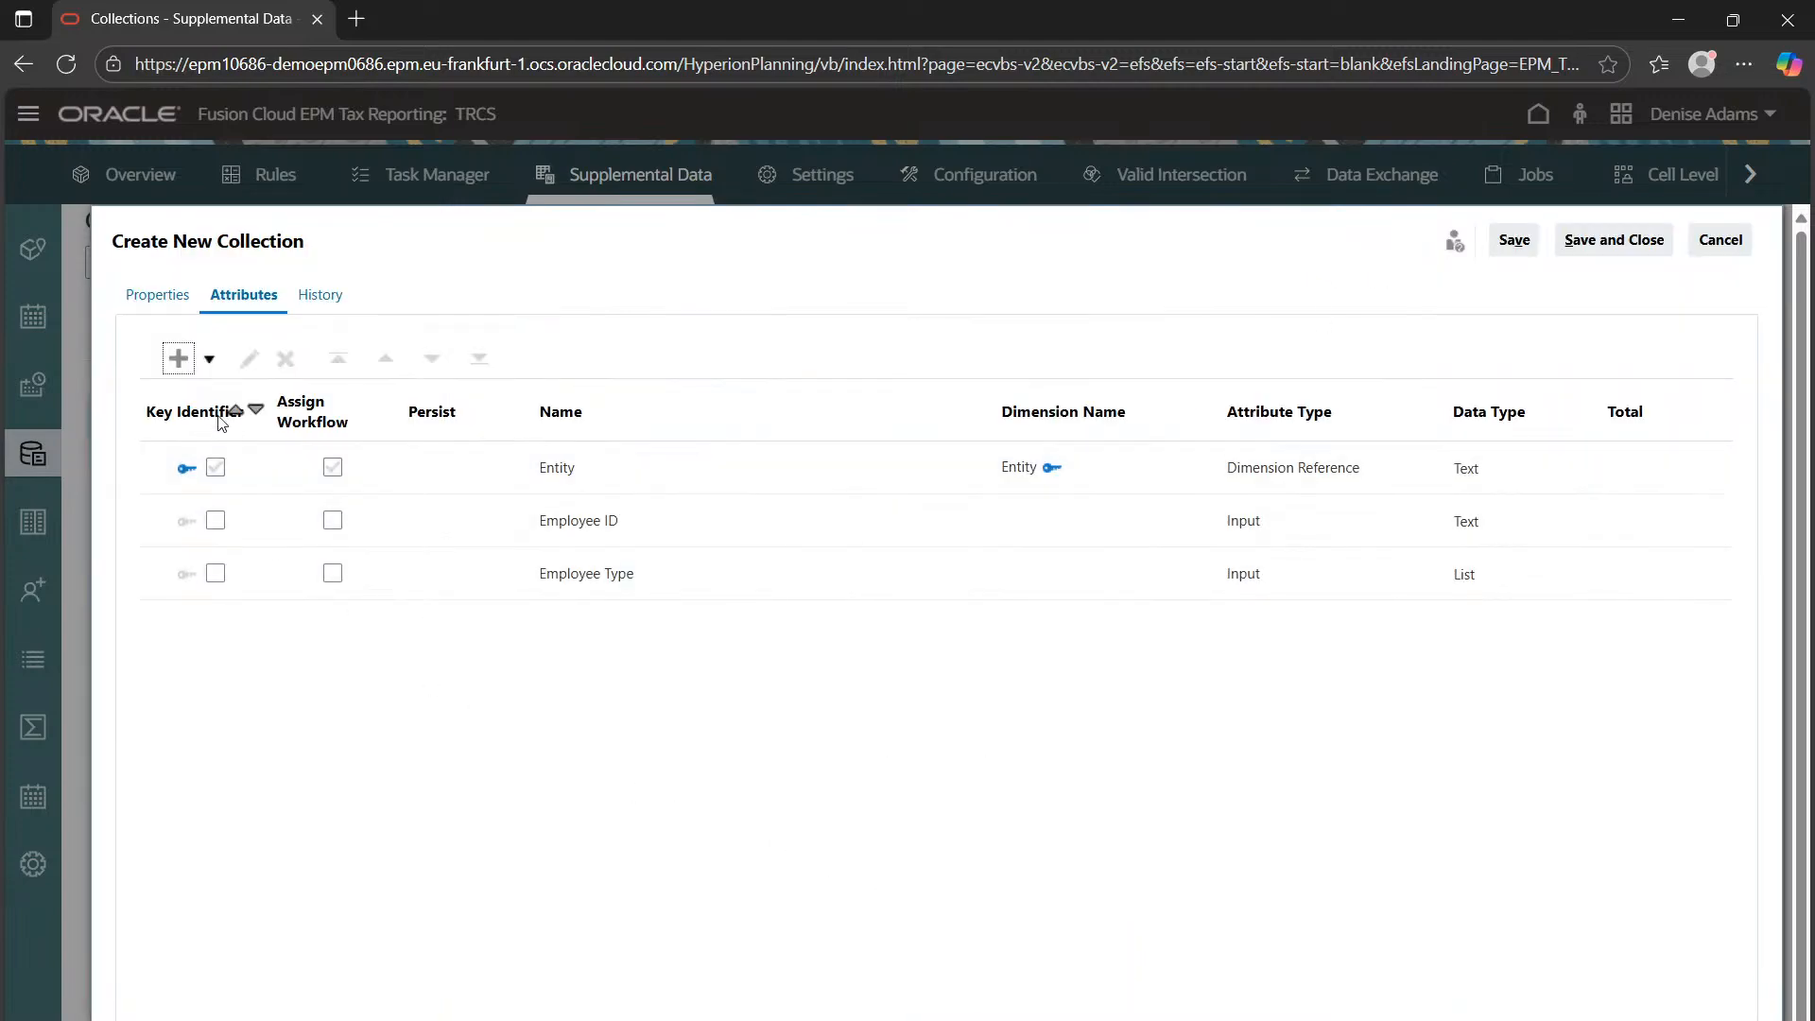
Start a new attribute named Allowance & Perks with the Number data type
{"action": "left_click", "coordinate": [183, 358]}
{"action": "left_click", "coordinate": [271, 406]}
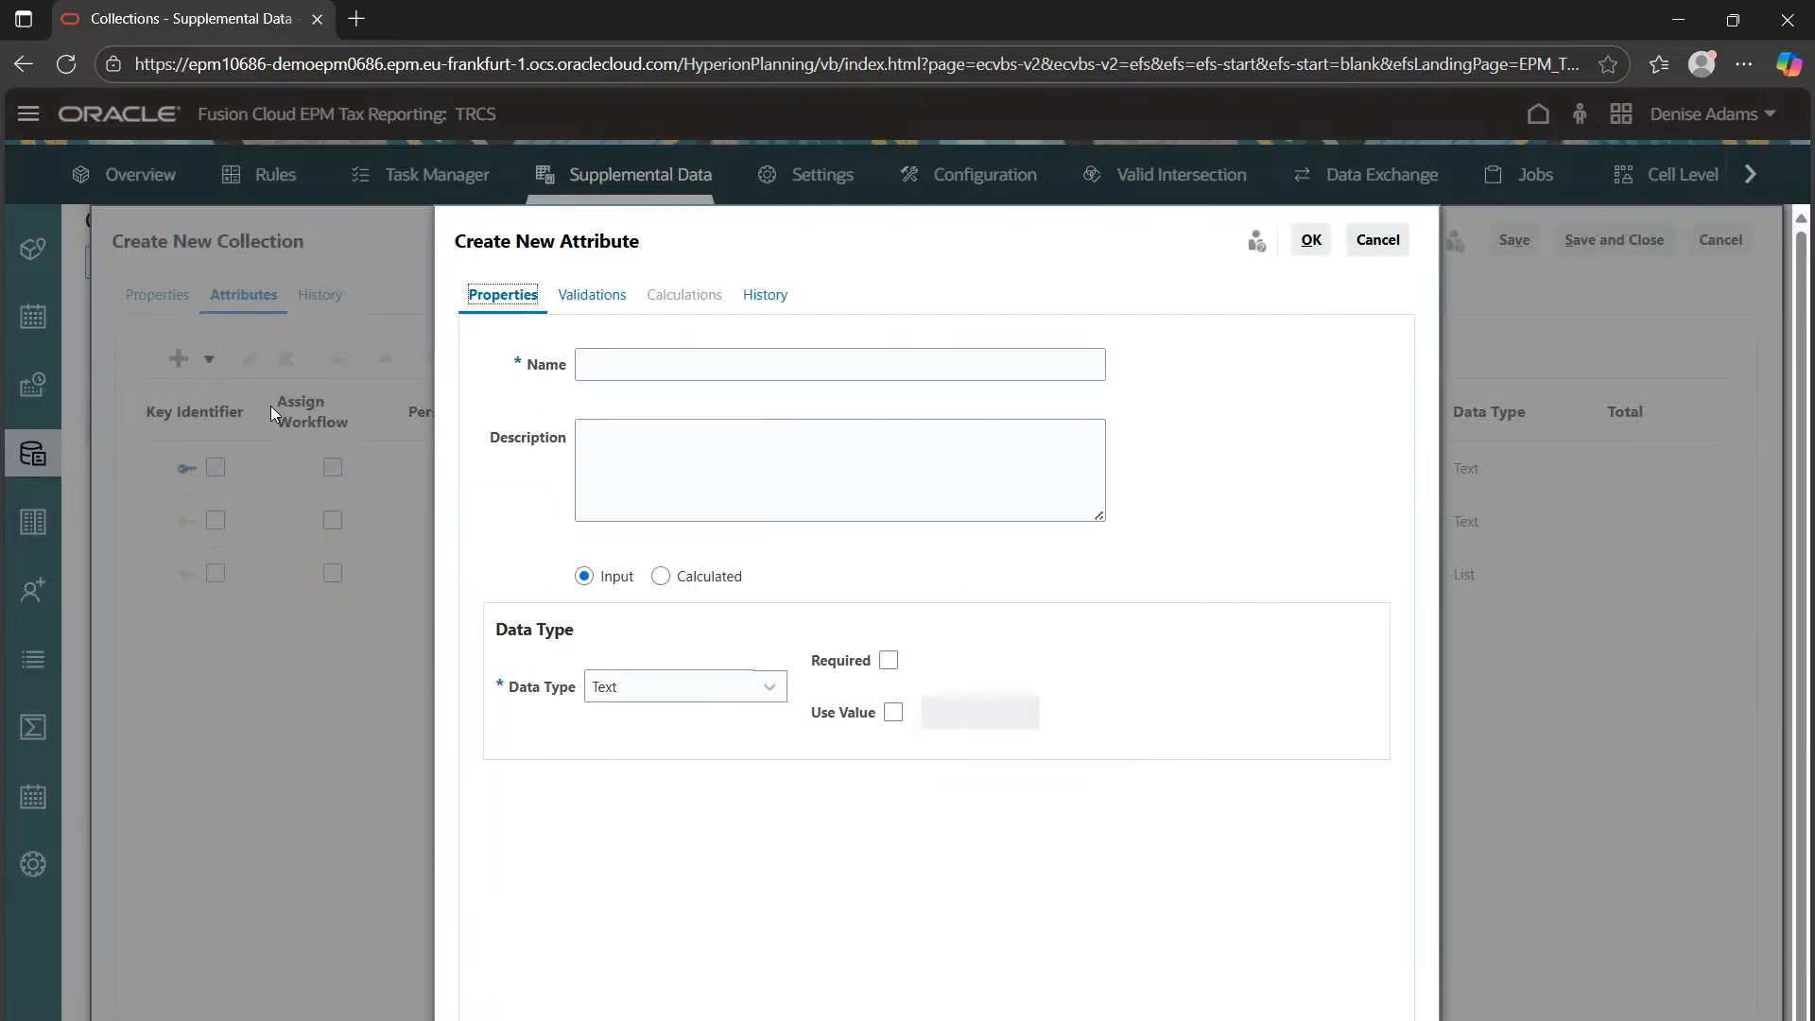
{"action": "left_click", "coordinate": [597, 365]}
{"action": "type", "text": "All"}
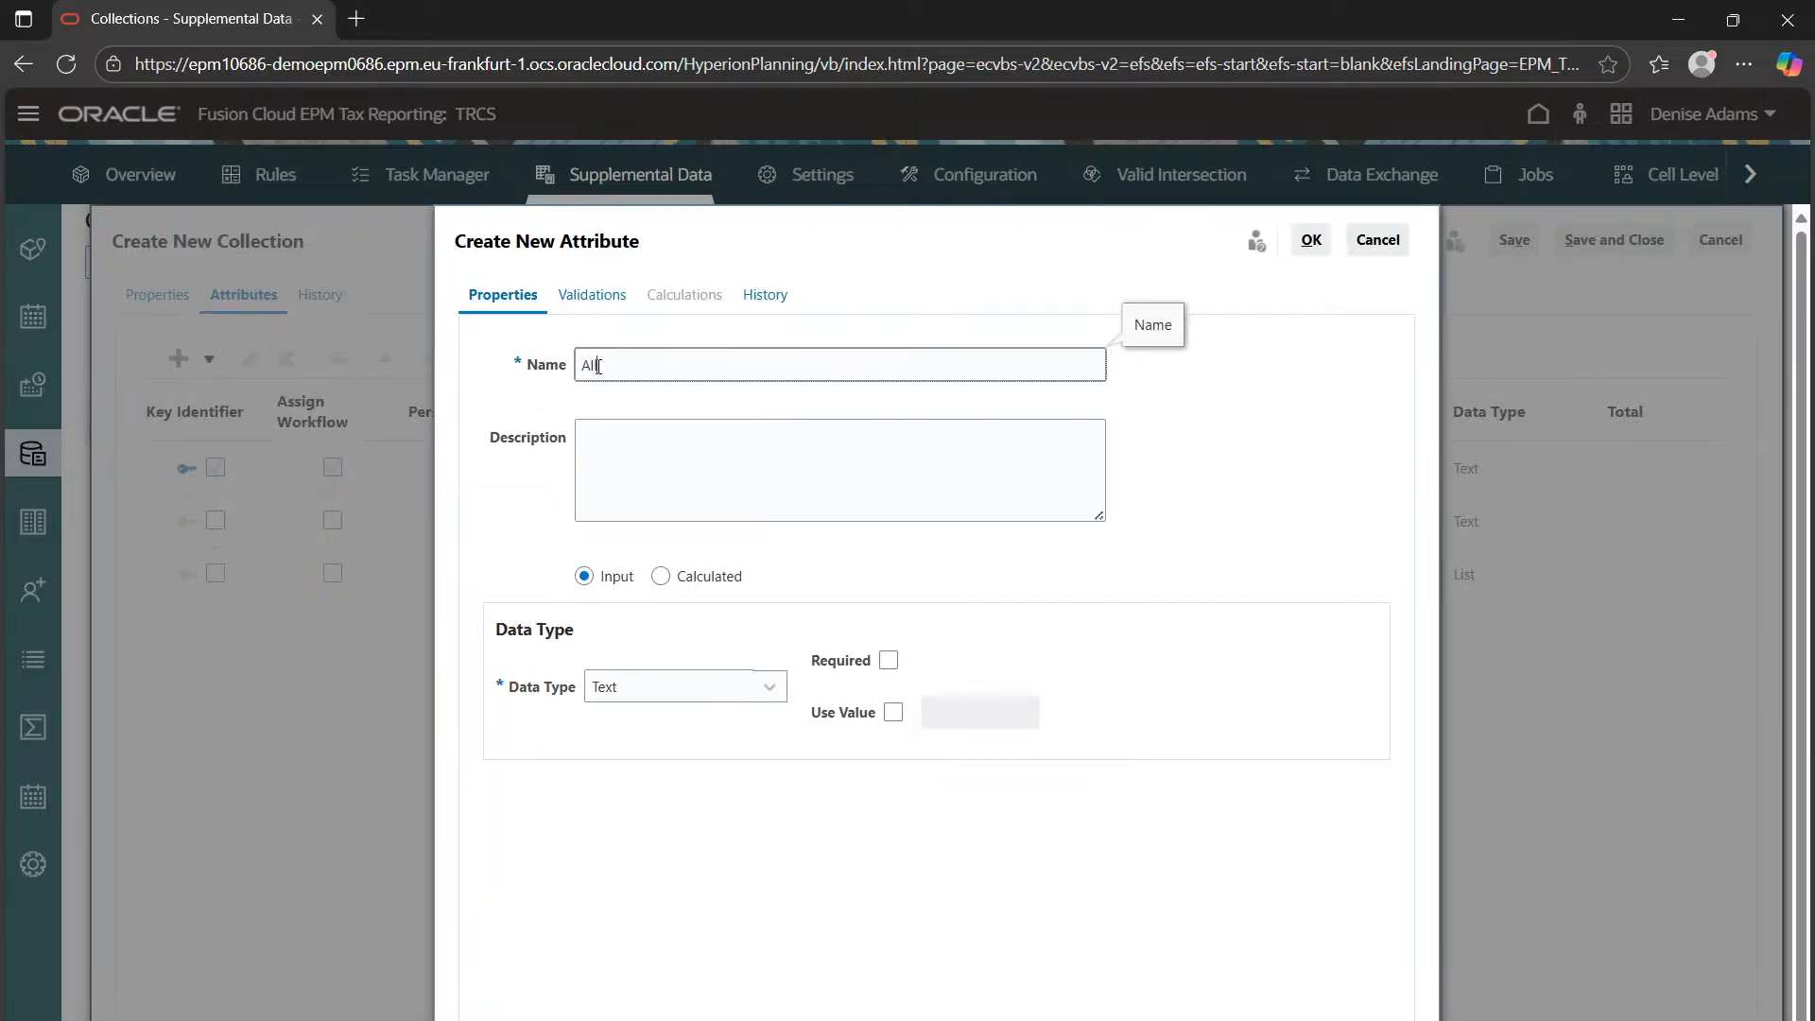
{"action": "type", "text": "owance & Perks"}
{"action": "left_click", "coordinate": [671, 686]}
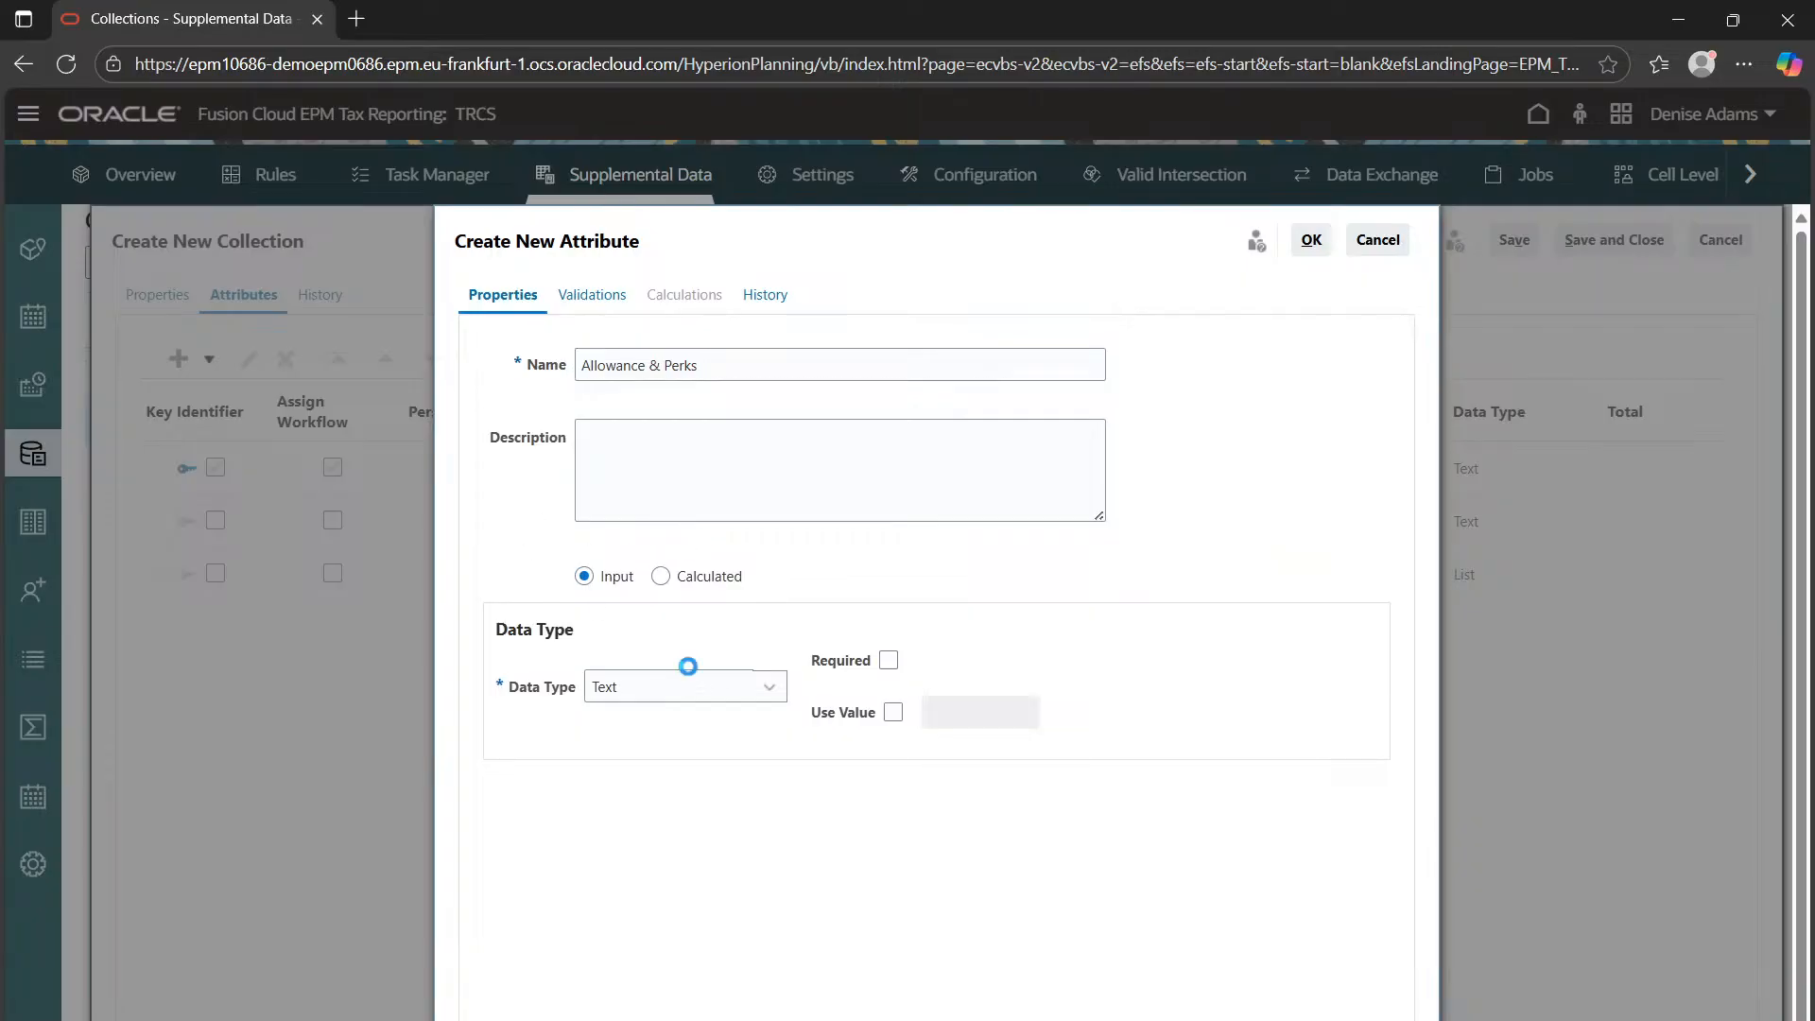
{"action": "left_click", "coordinate": [645, 894]}
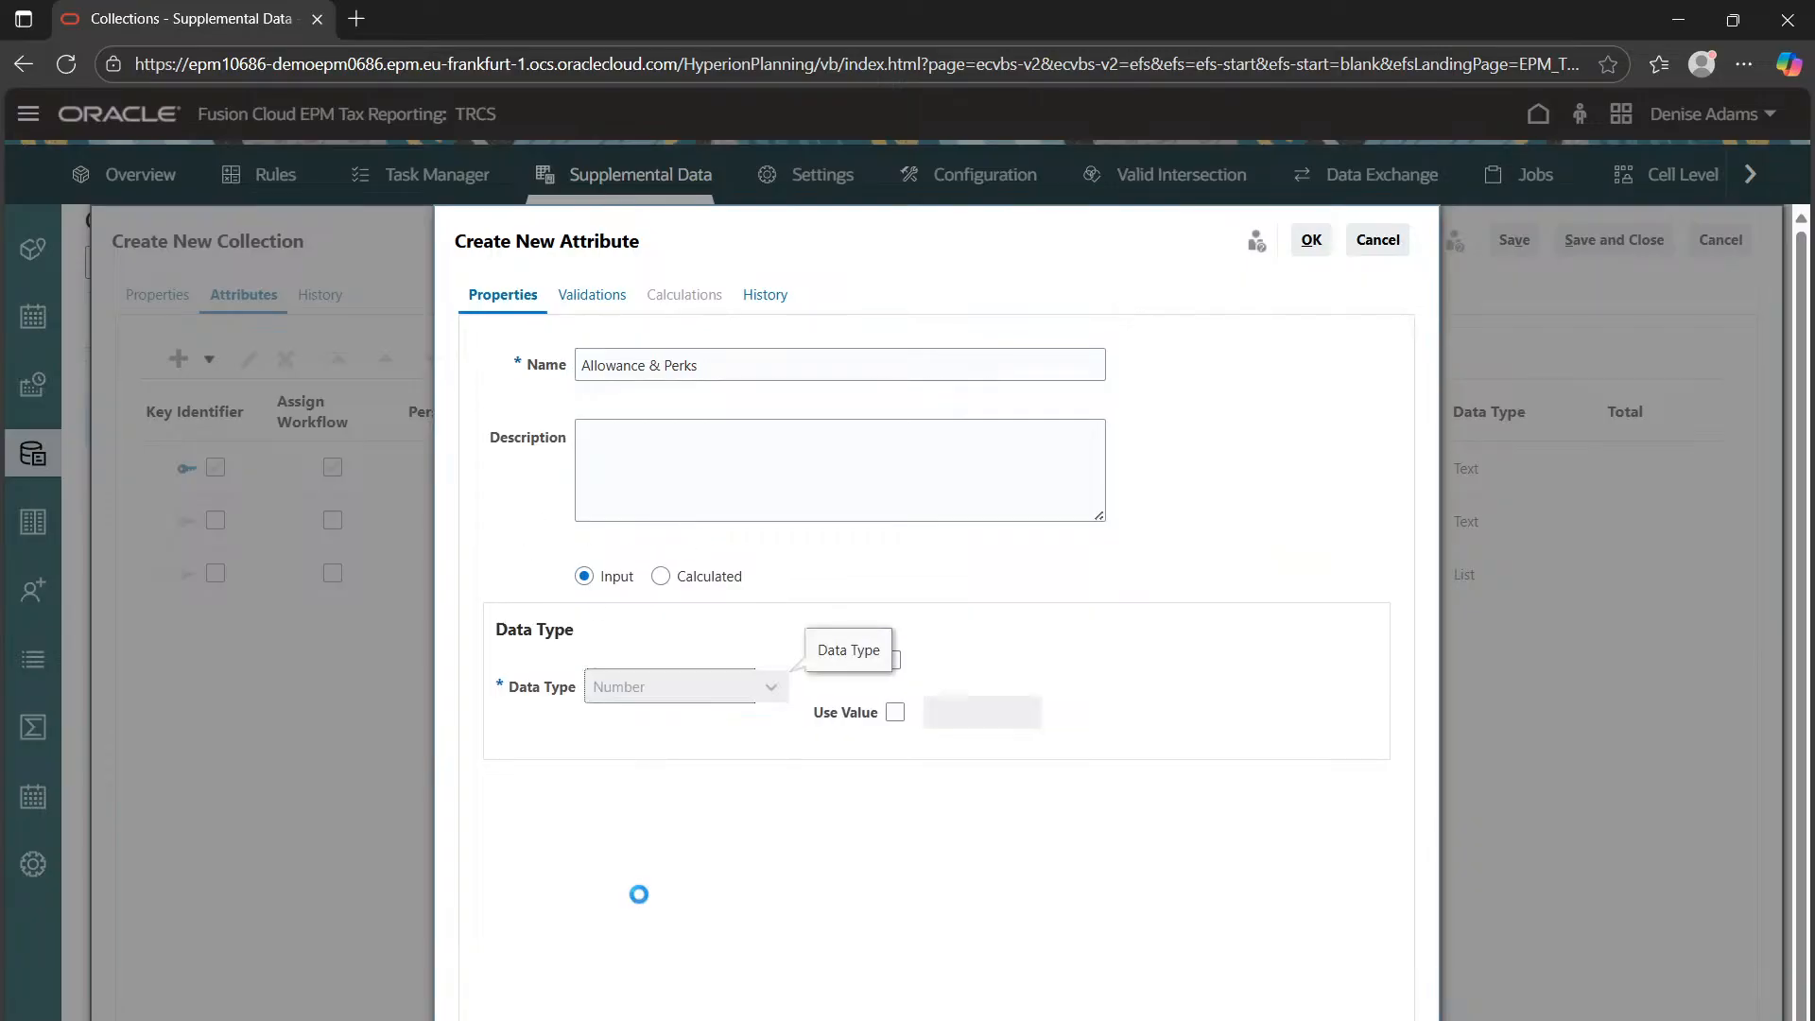
{"action": "scroll", "coordinate": [761, 709], "scroll_direction": "down", "scroll_amount": 1}
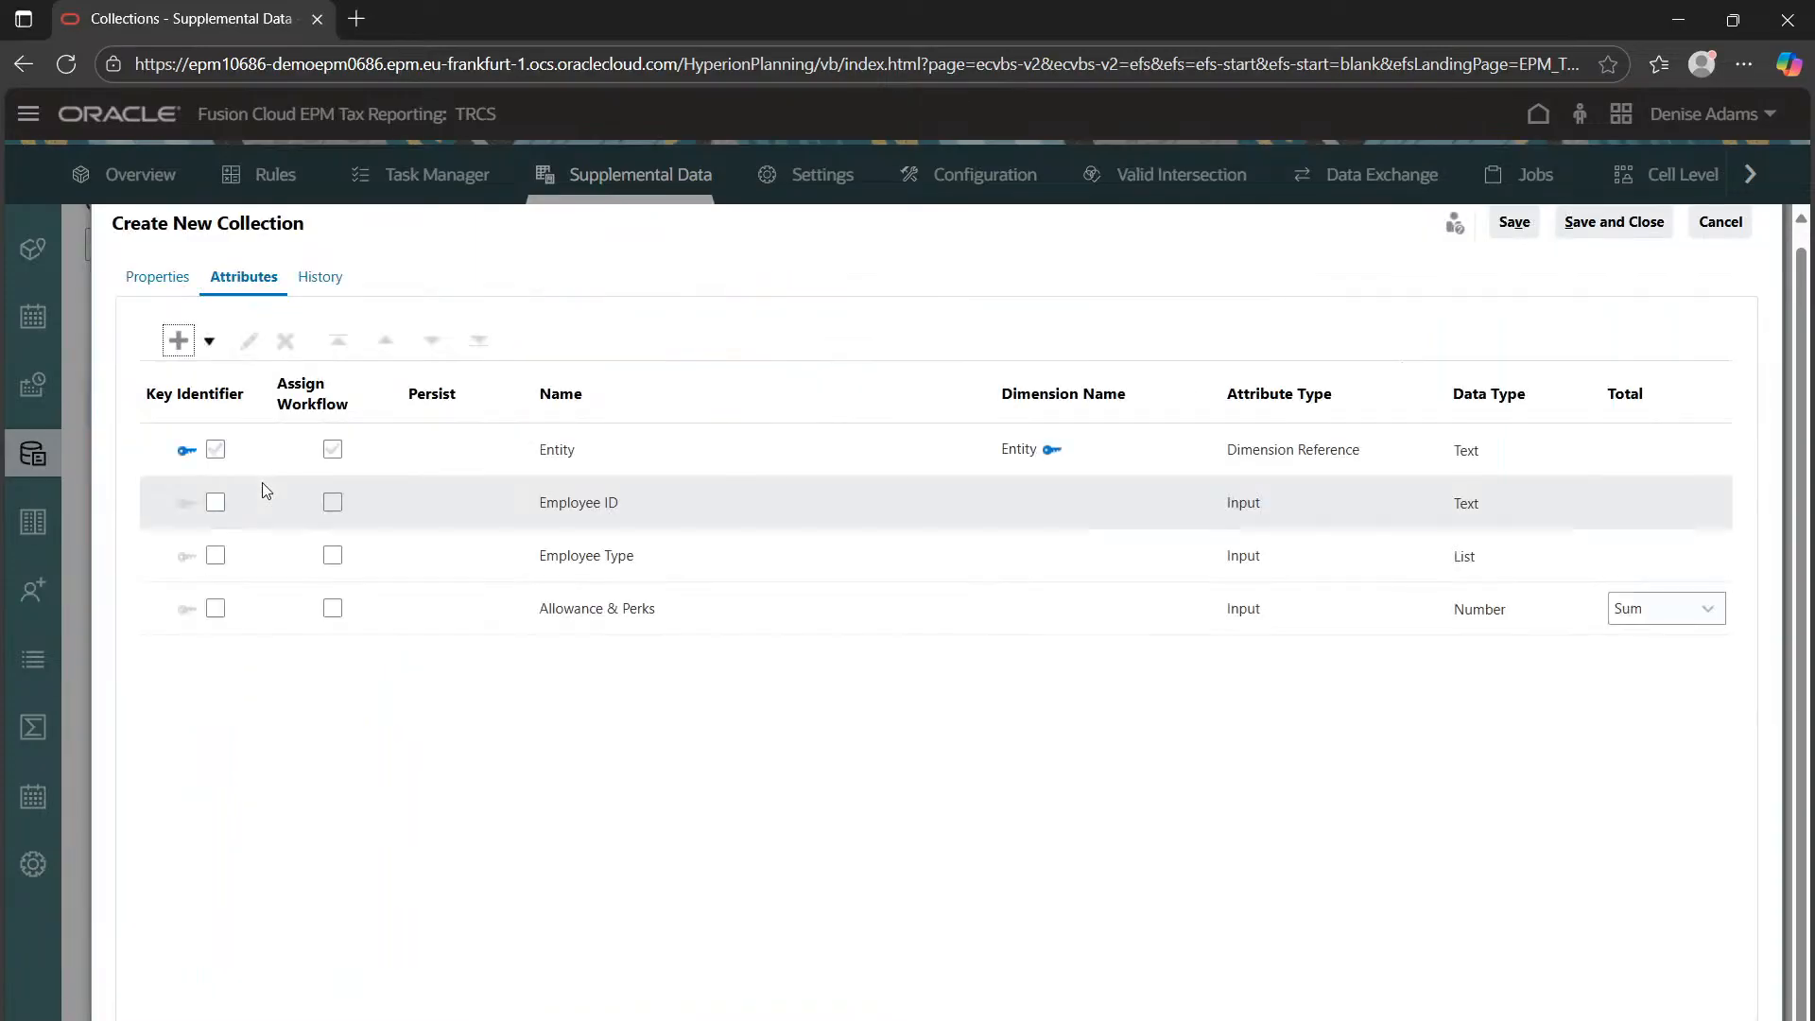
Start a new Performance Bouns attribute with the Number data type
{"action": "left_click", "coordinate": [180, 342]}
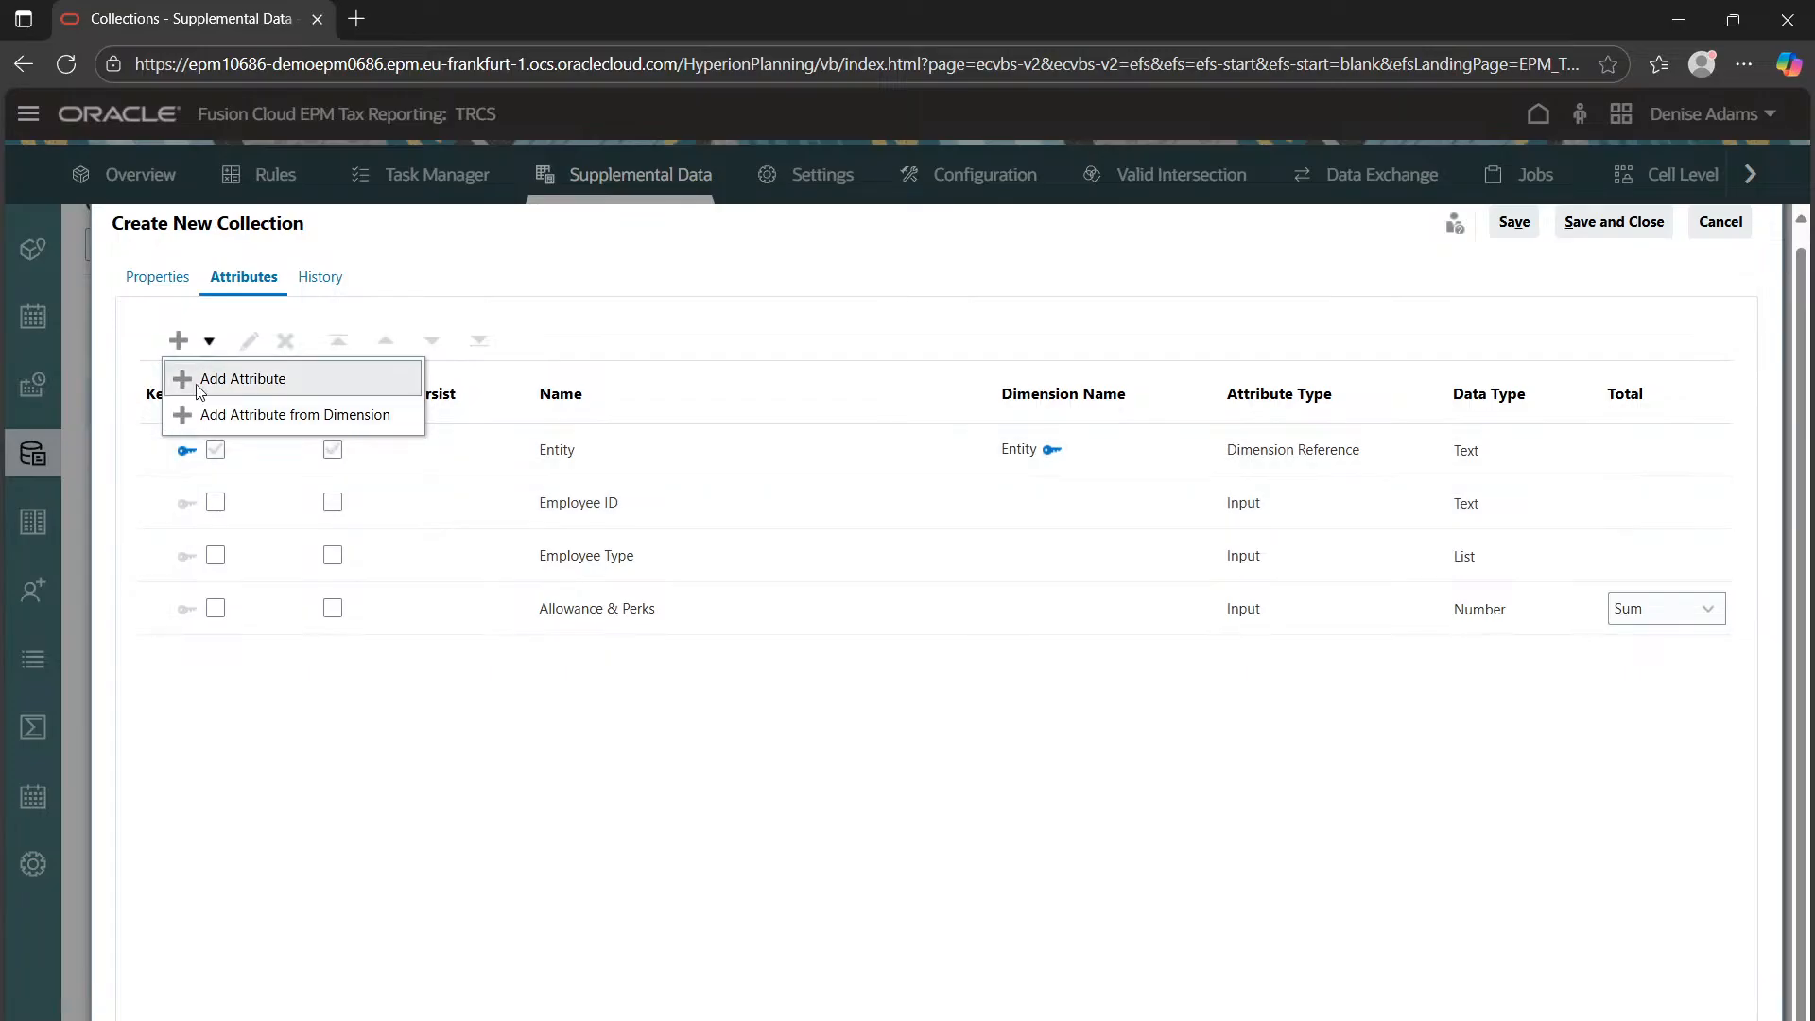
{"action": "left_click", "coordinate": [201, 380]}
{"action": "left_click", "coordinate": [643, 366]}
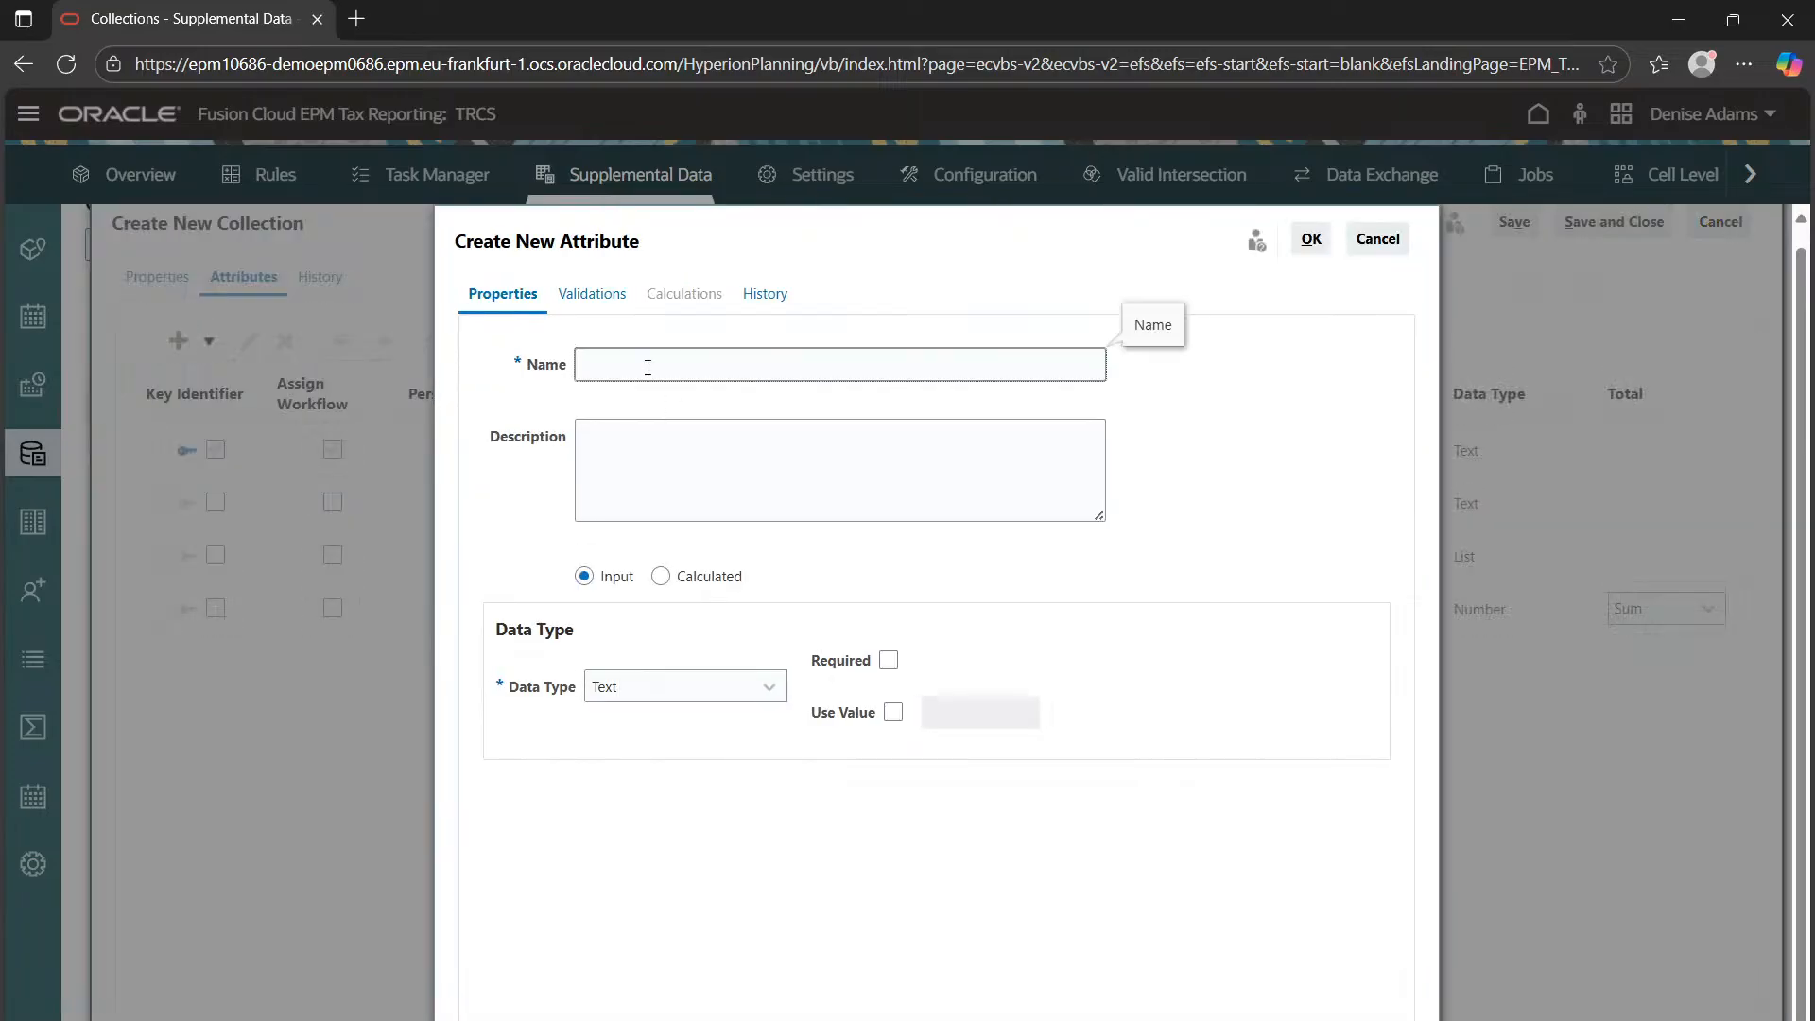
{"action": "type", "text": "Performance Bouns"}
{"action": "left_click", "coordinate": [666, 707]}
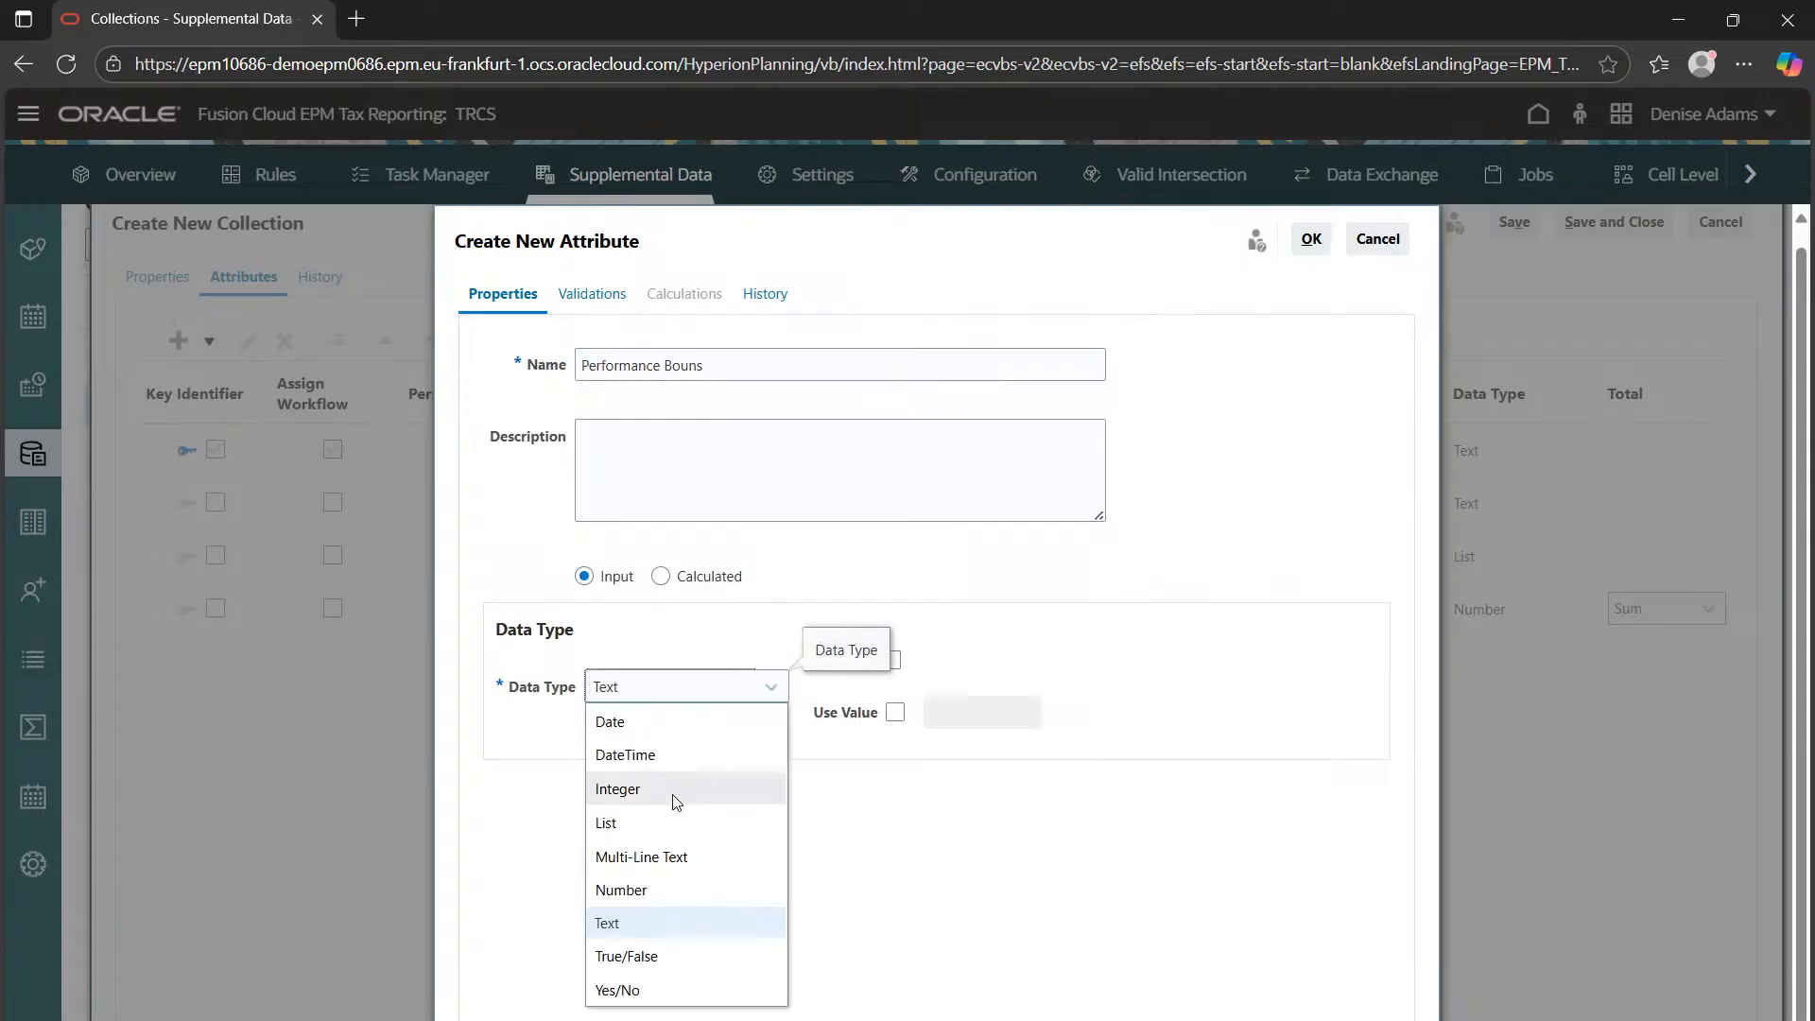
{"action": "left_click", "coordinate": [681, 898]}
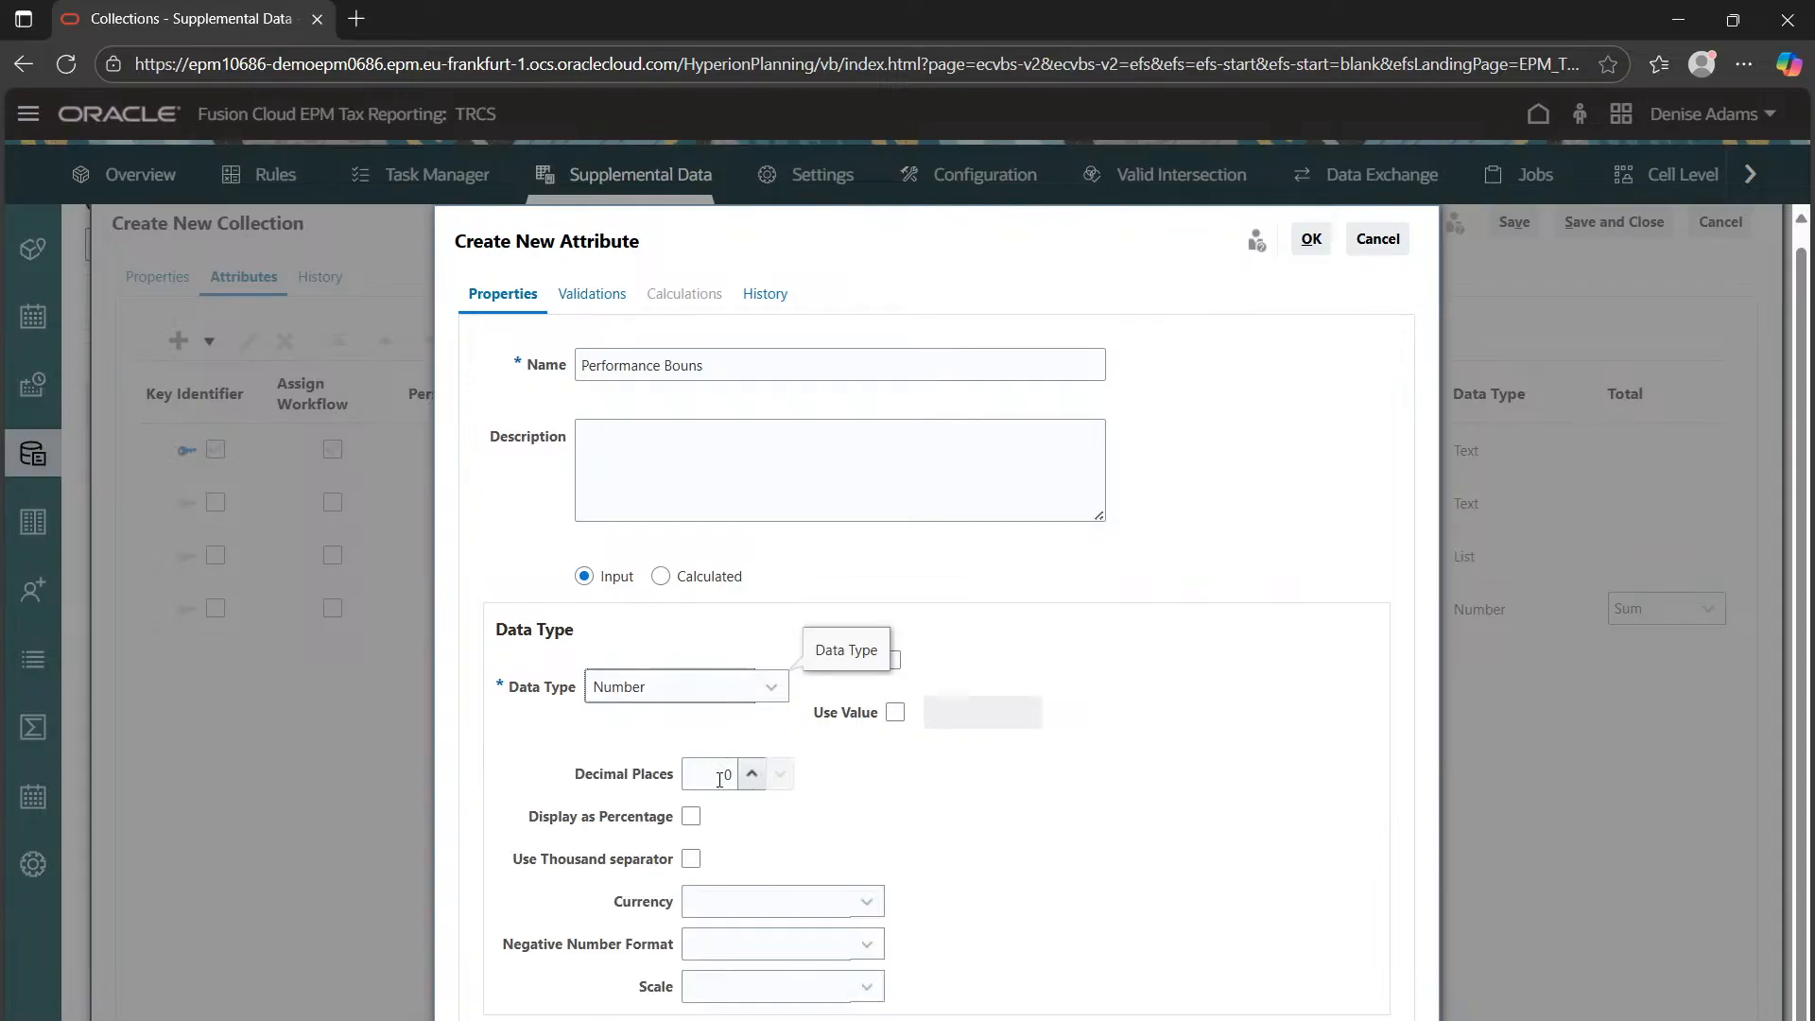
Give it 2 decimals, thousand separator, USD currency, (123) negatives and scale 100000, and confirm
{"action": "left_click_drag", "start_coordinate": [722, 774], "coordinate": [758, 793]}
{"action": "type", "text": "2"}
{"action": "left_click", "coordinate": [752, 834]}
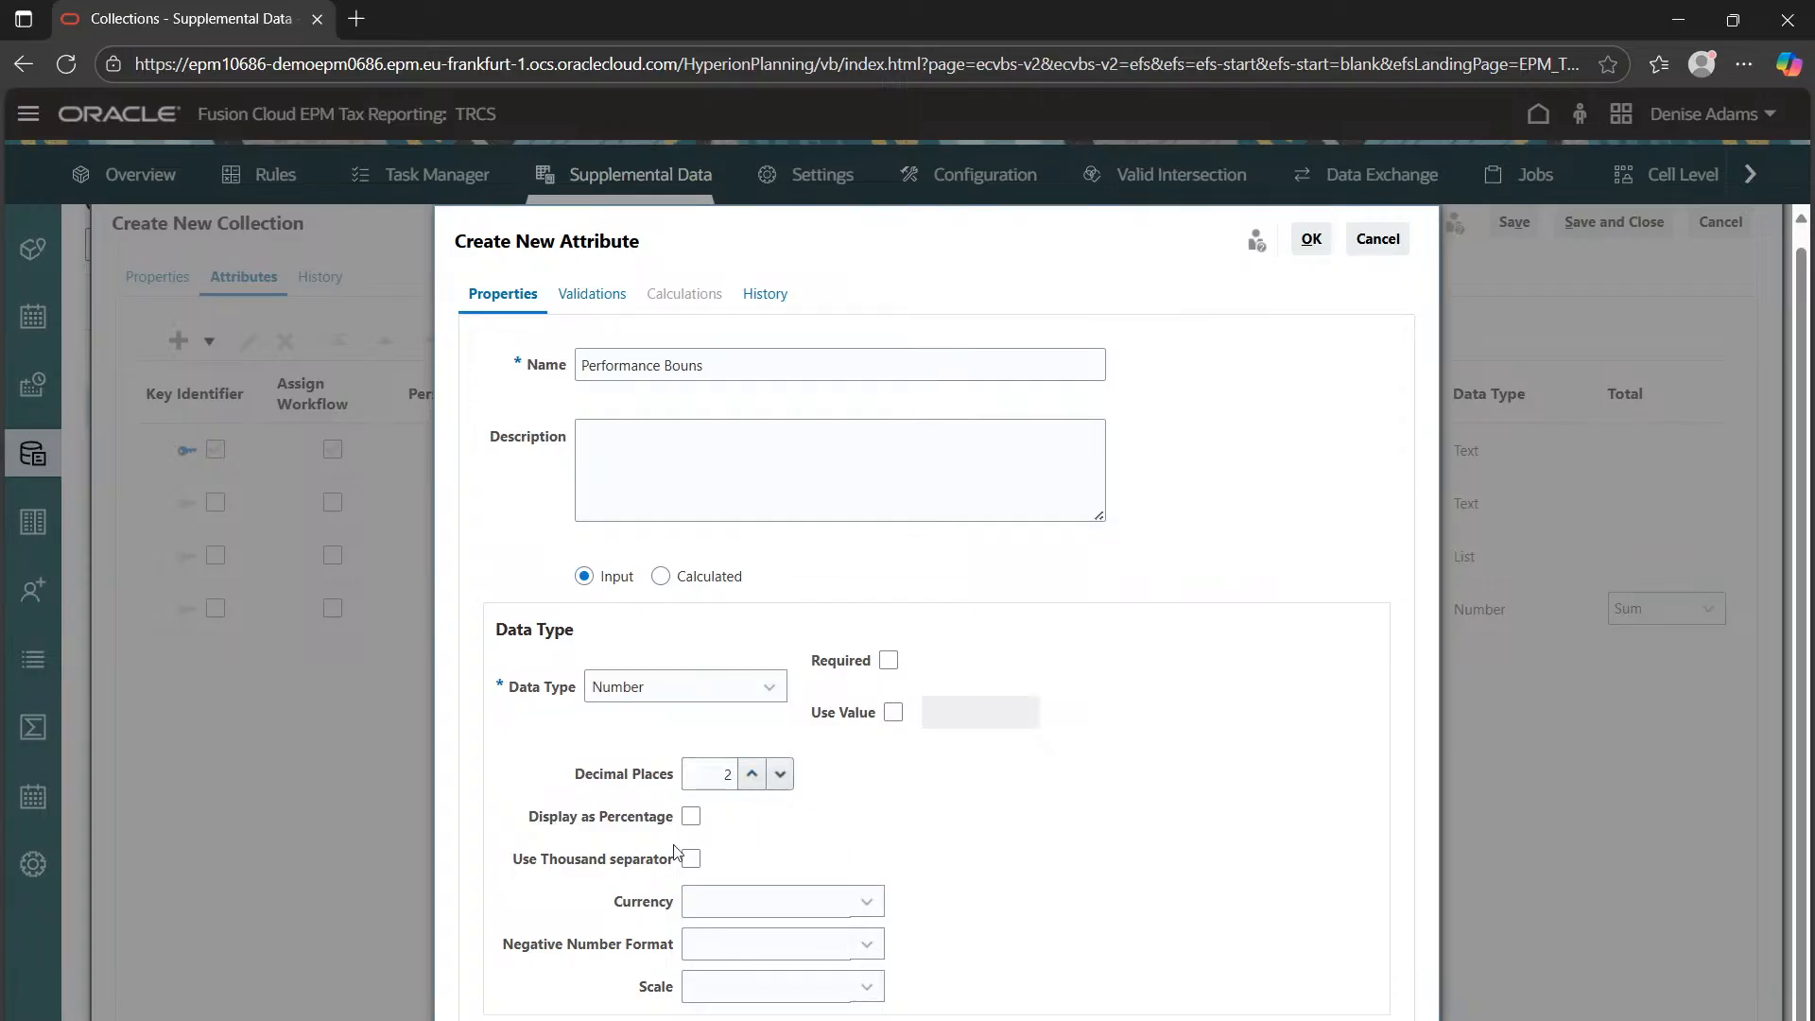
{"action": "left_click", "coordinate": [698, 904]}
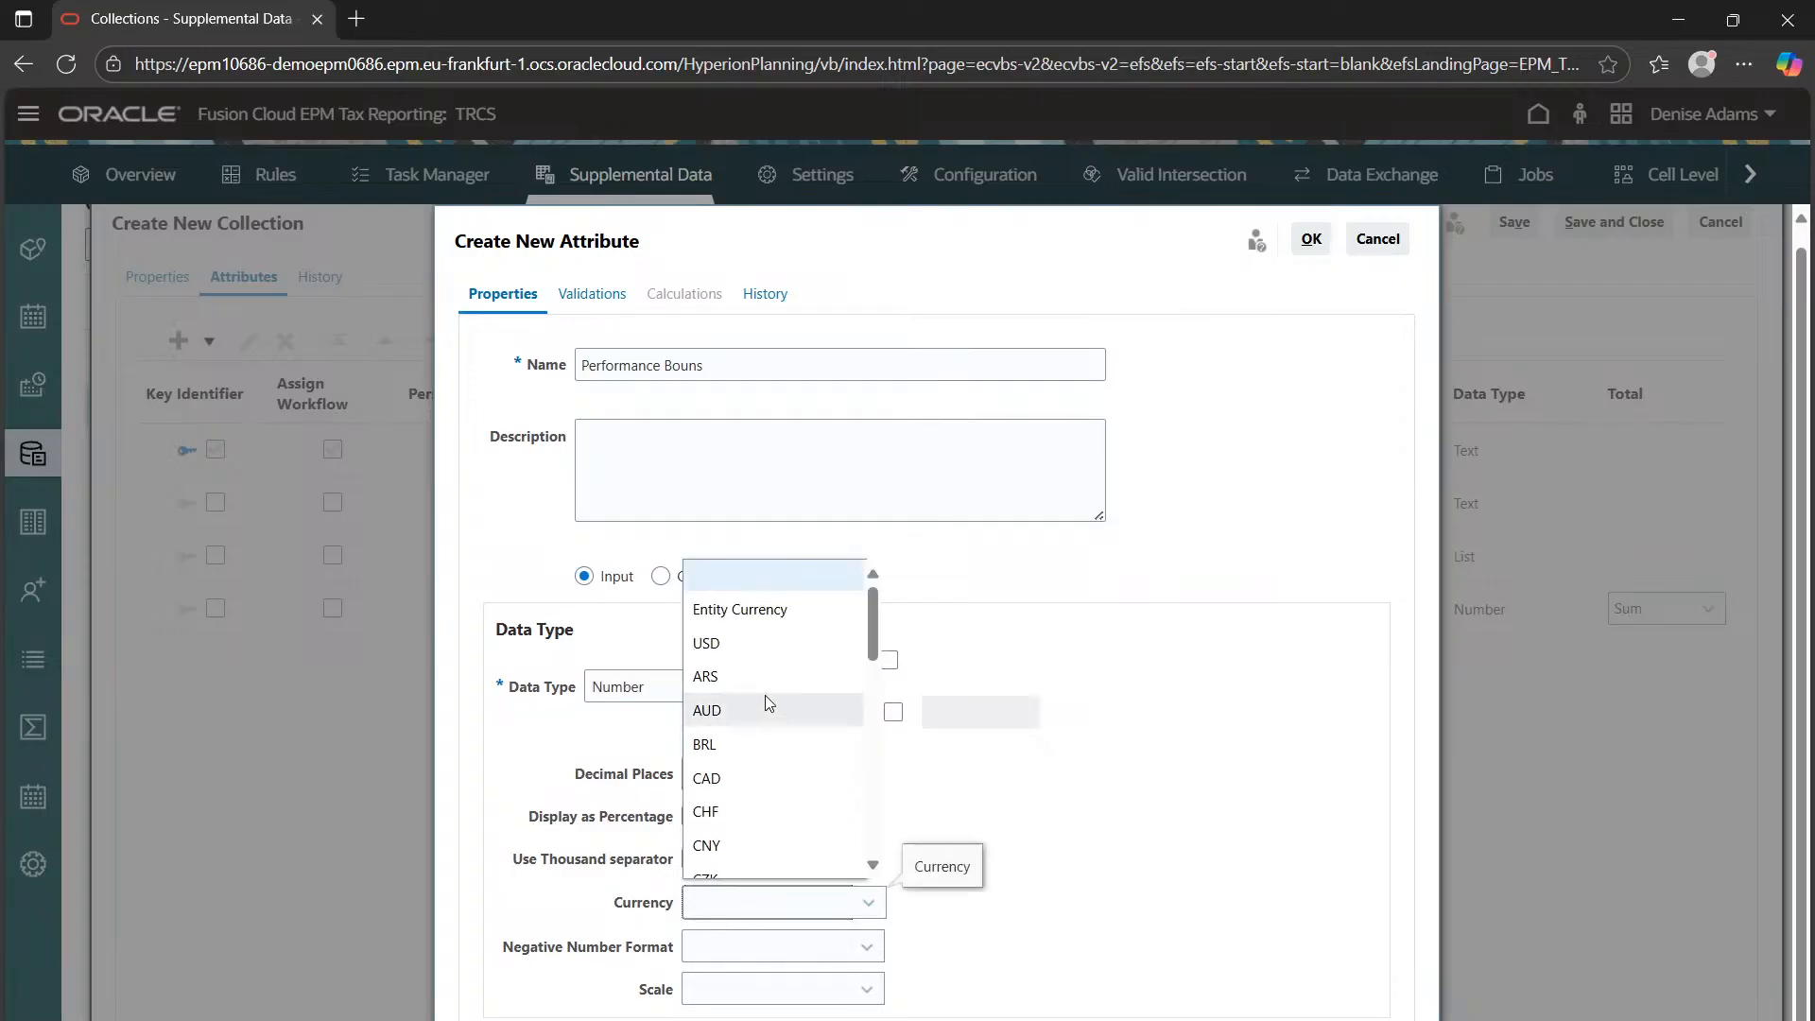
{"action": "left_click", "coordinate": [778, 646]}
{"action": "left_click", "coordinate": [709, 951]}
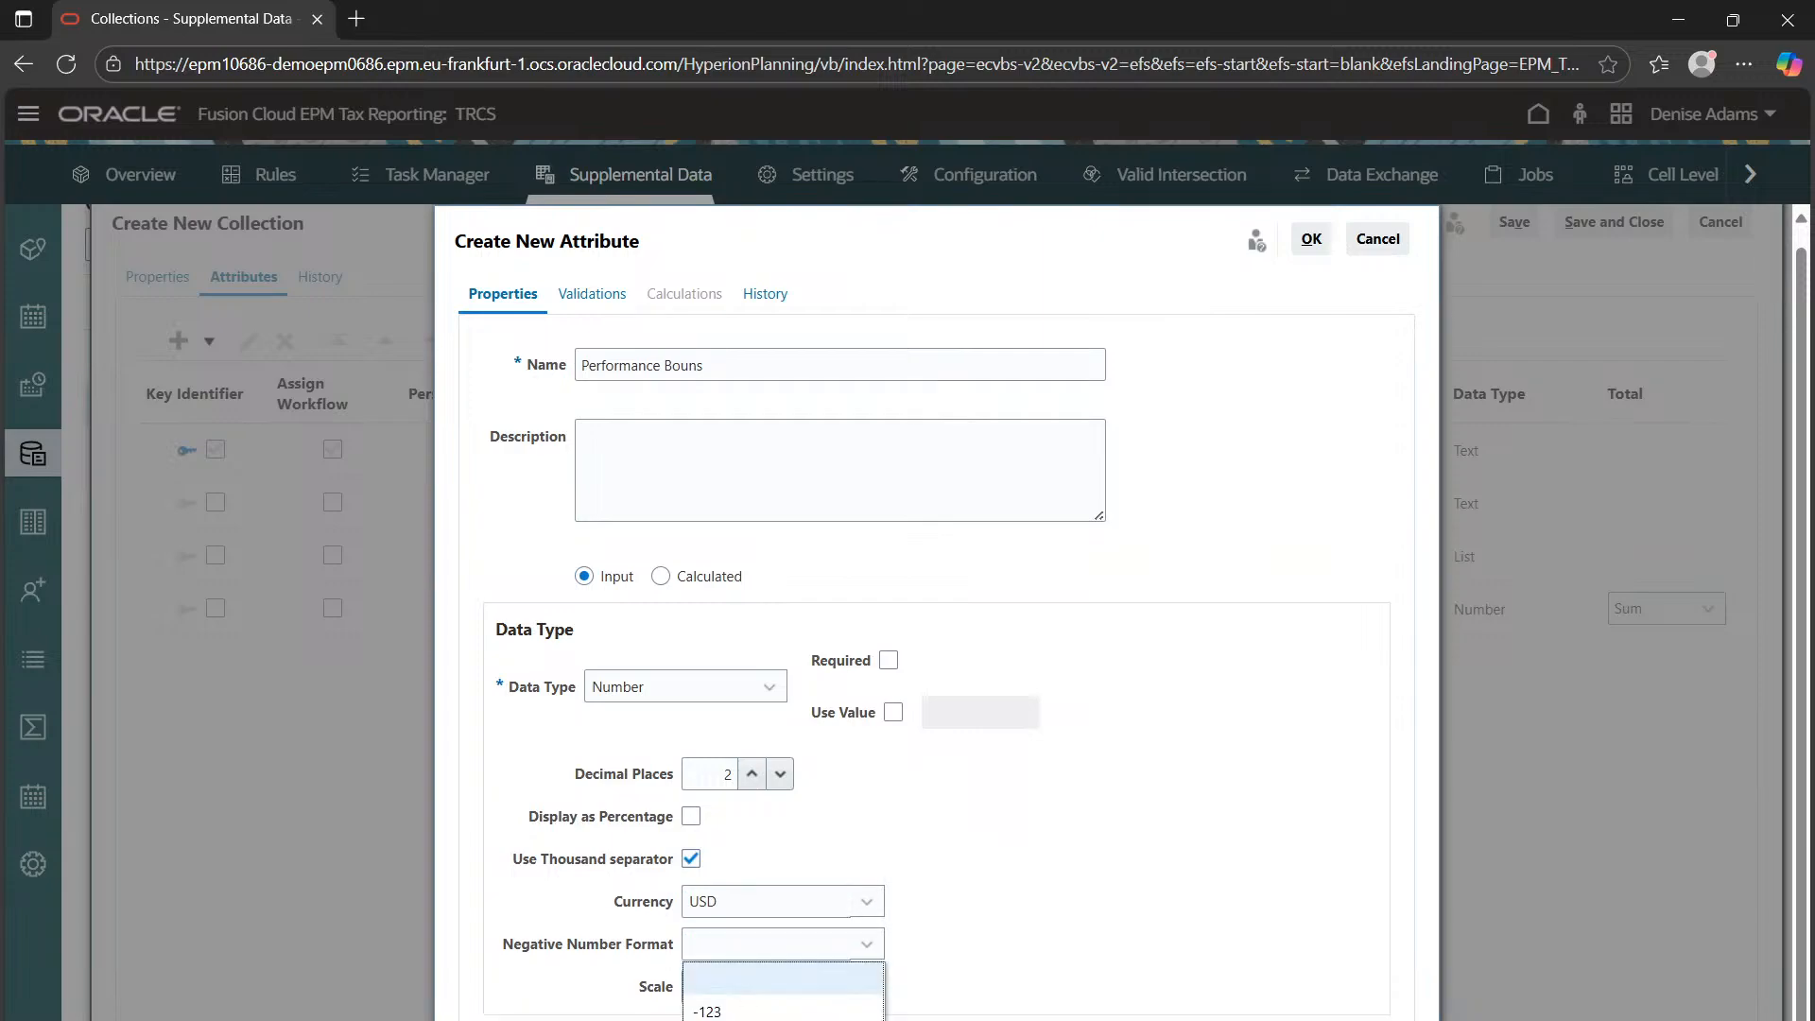
{"action": "left_click", "coordinate": [709, 1010]}
{"action": "left_click", "coordinate": [766, 987]}
{"action": "left_click", "coordinate": [756, 712]}
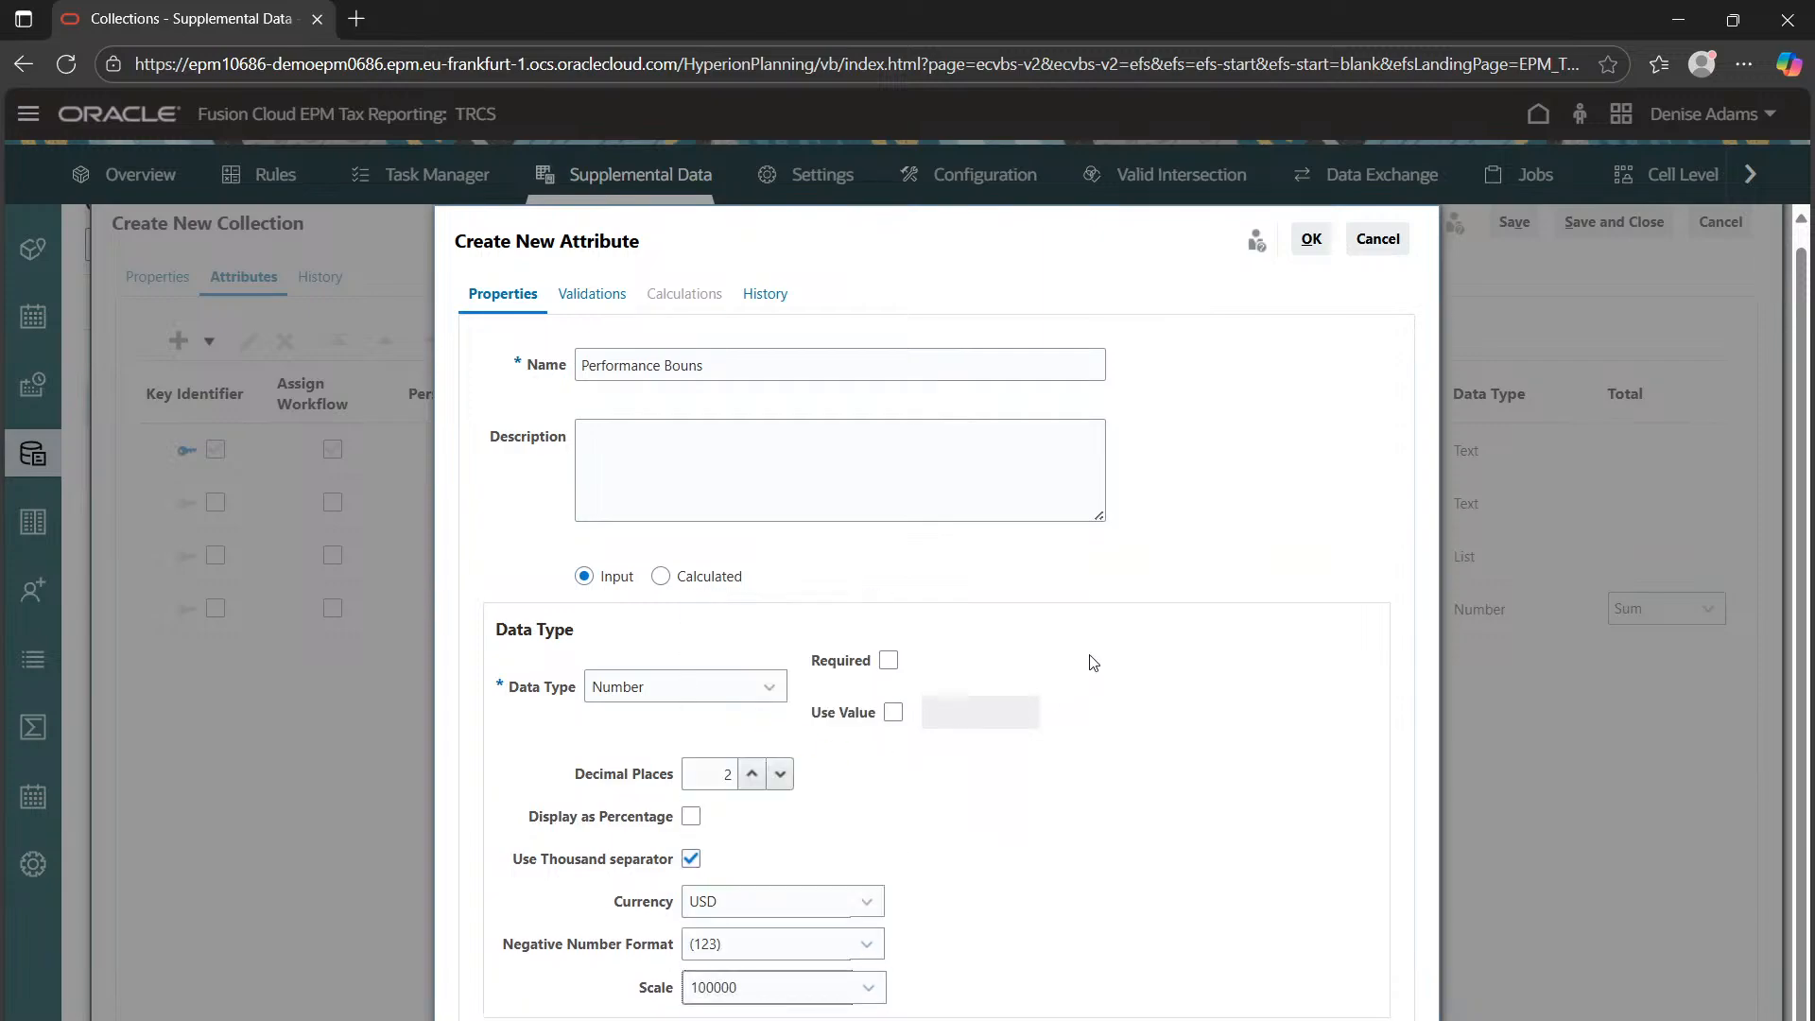
{"action": "left_click", "coordinate": [1312, 240]}
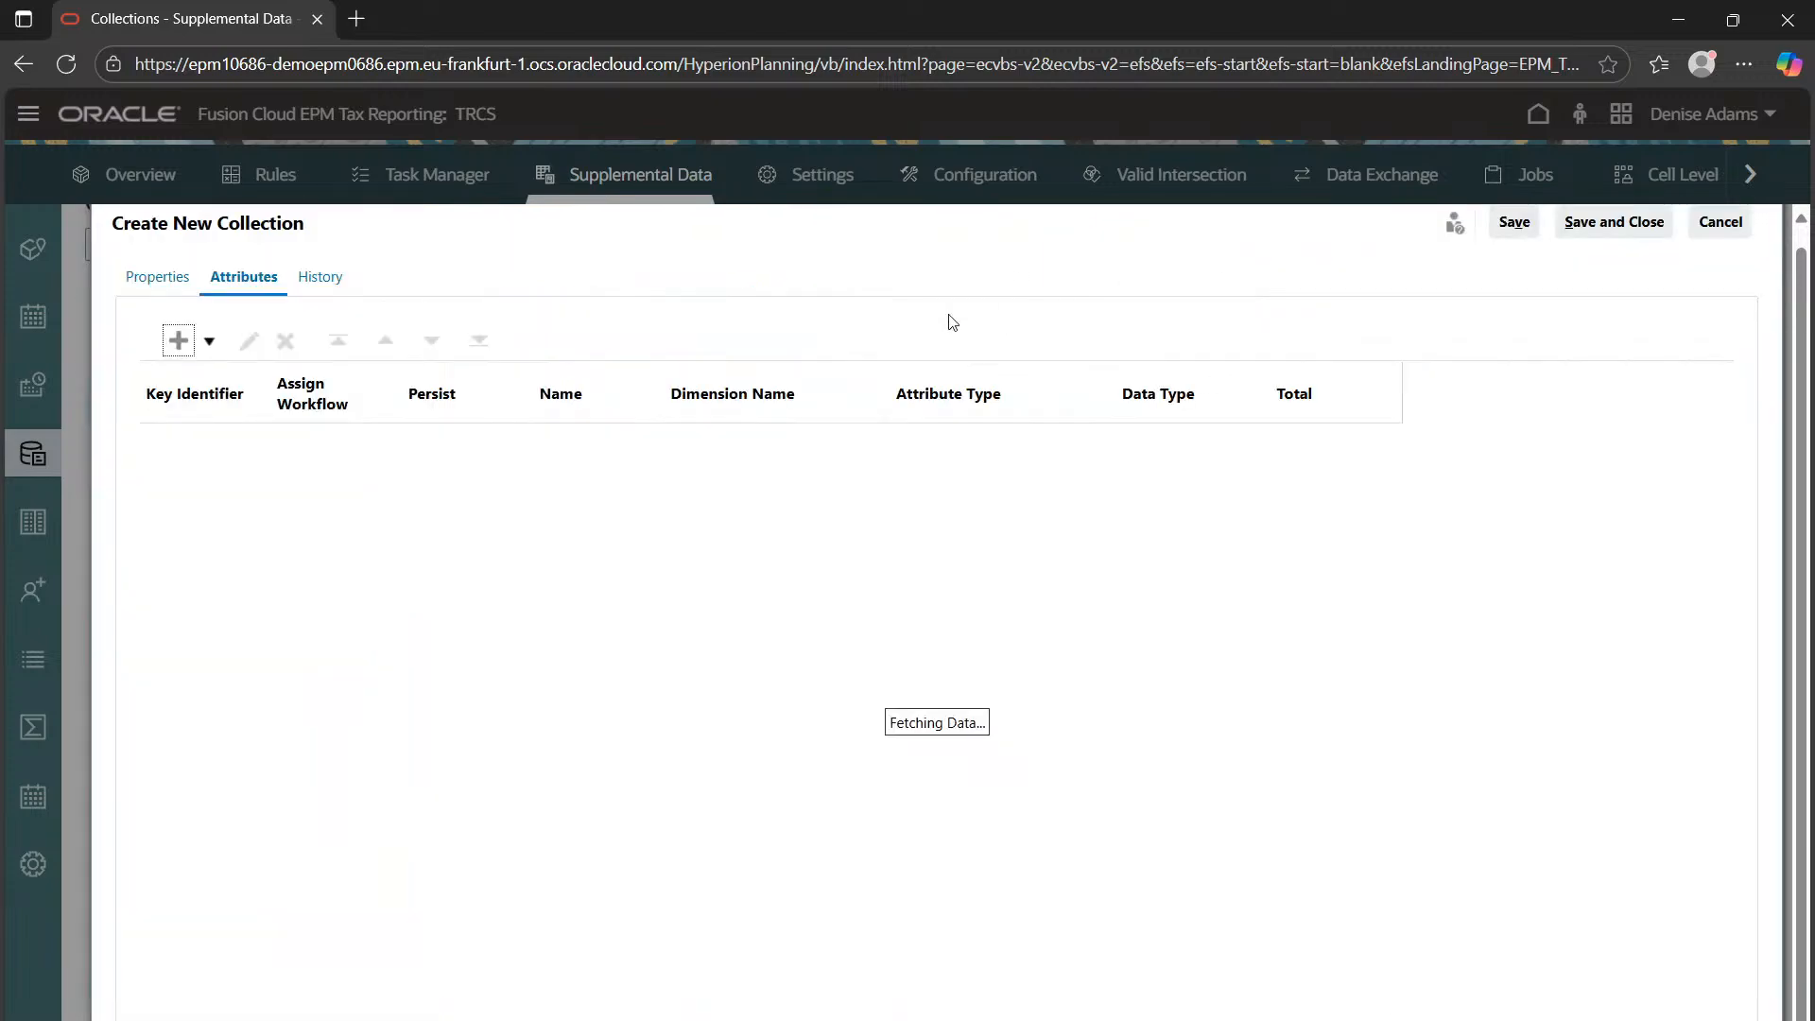
Add an Employee name Text attribute to the collection
{"action": "left_click", "coordinate": [209, 341]}
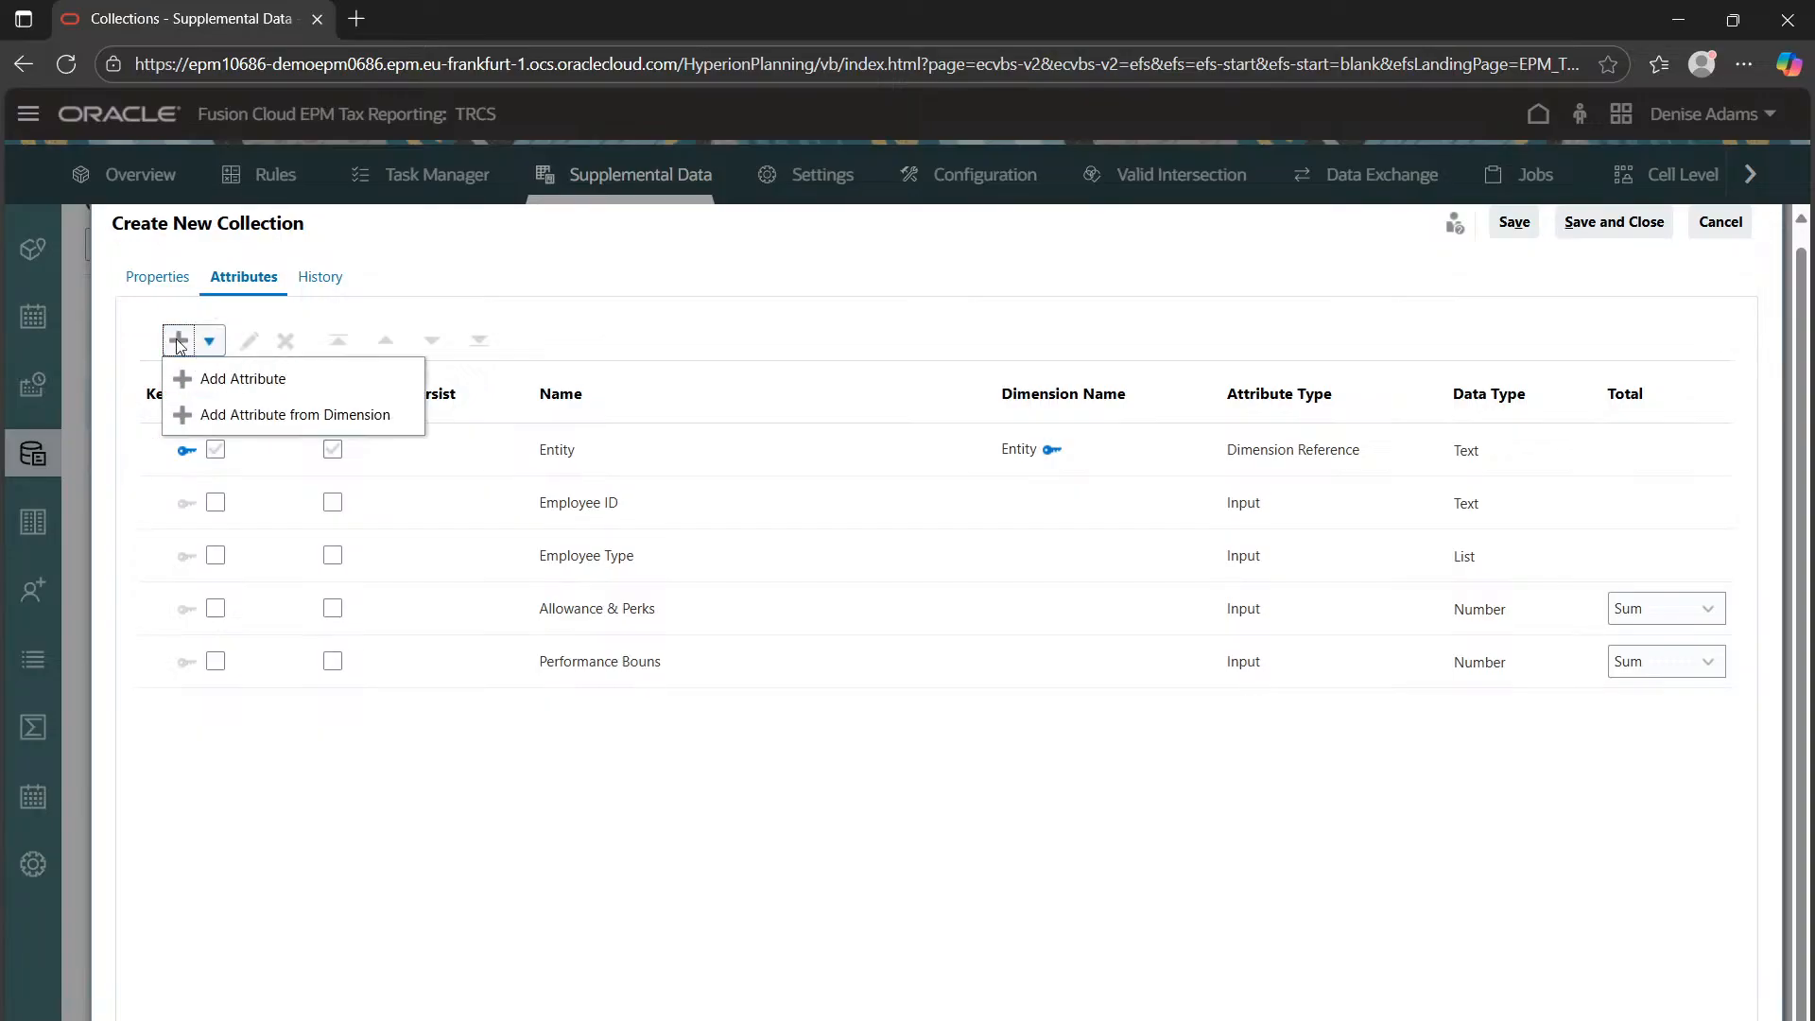
{"action": "left_click", "coordinate": [241, 376]}
{"action": "left_click", "coordinate": [668, 372]}
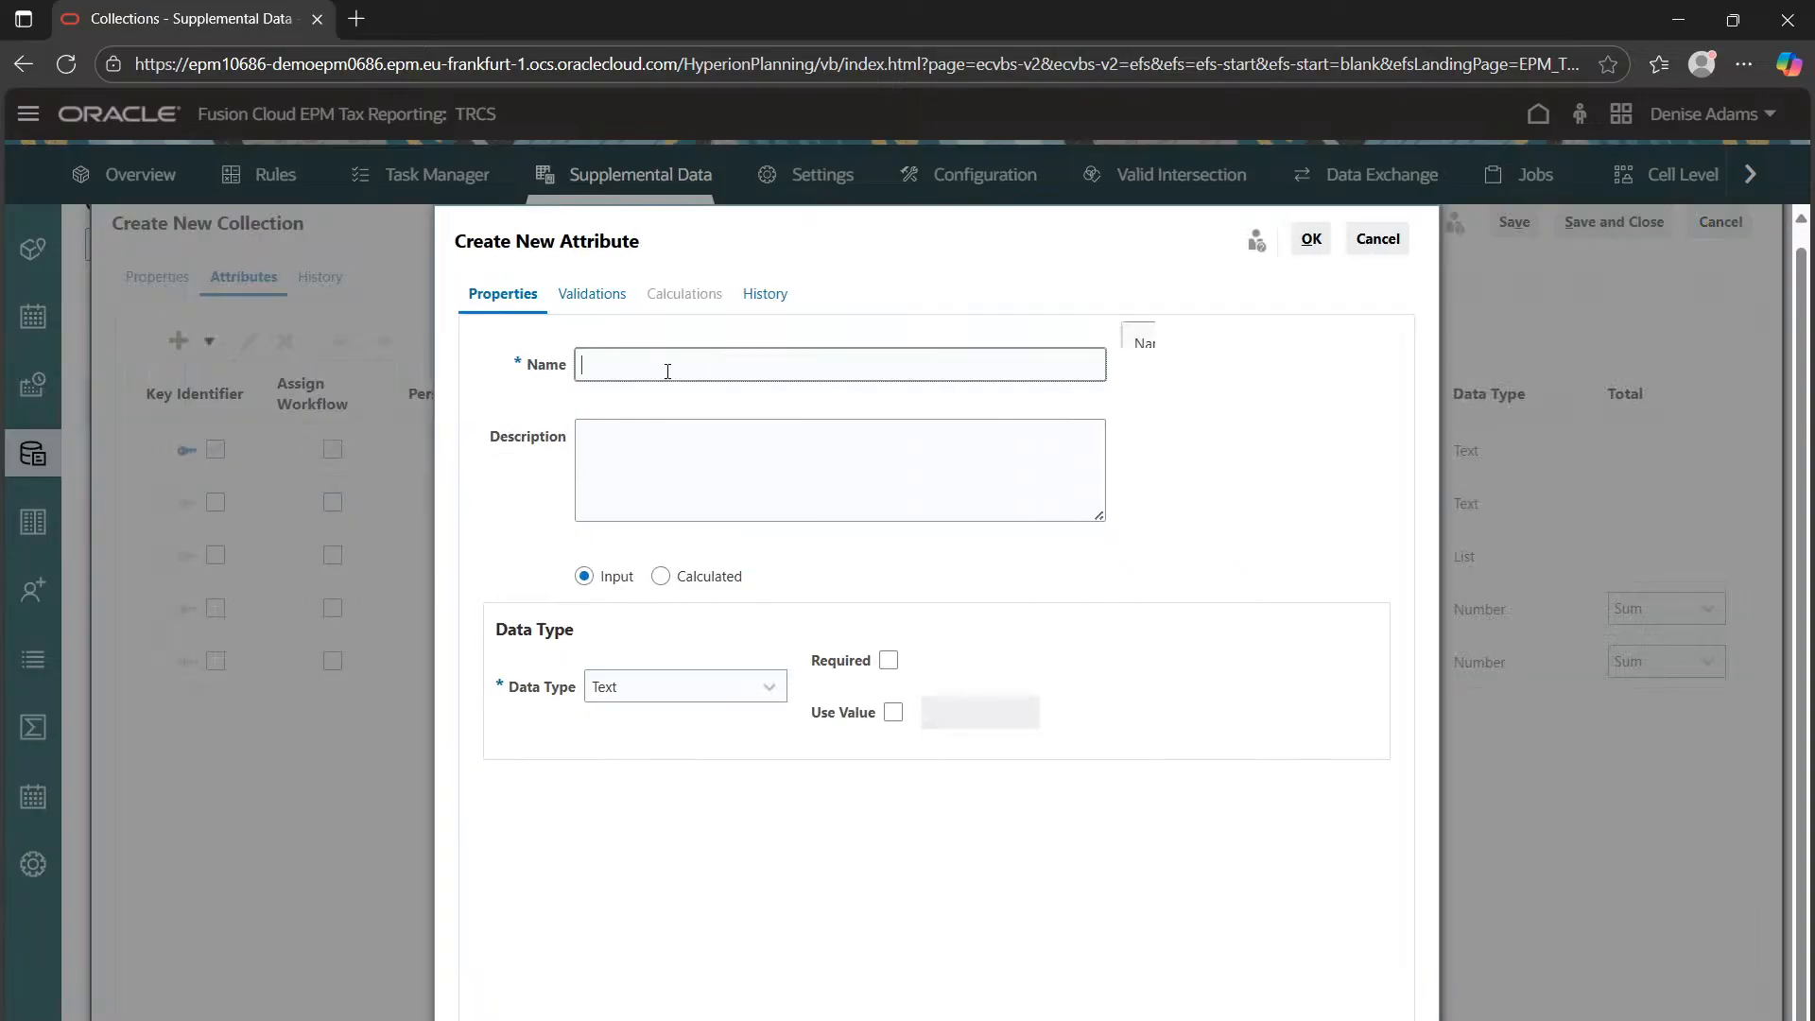
{"action": "type", "text": "Employe"}
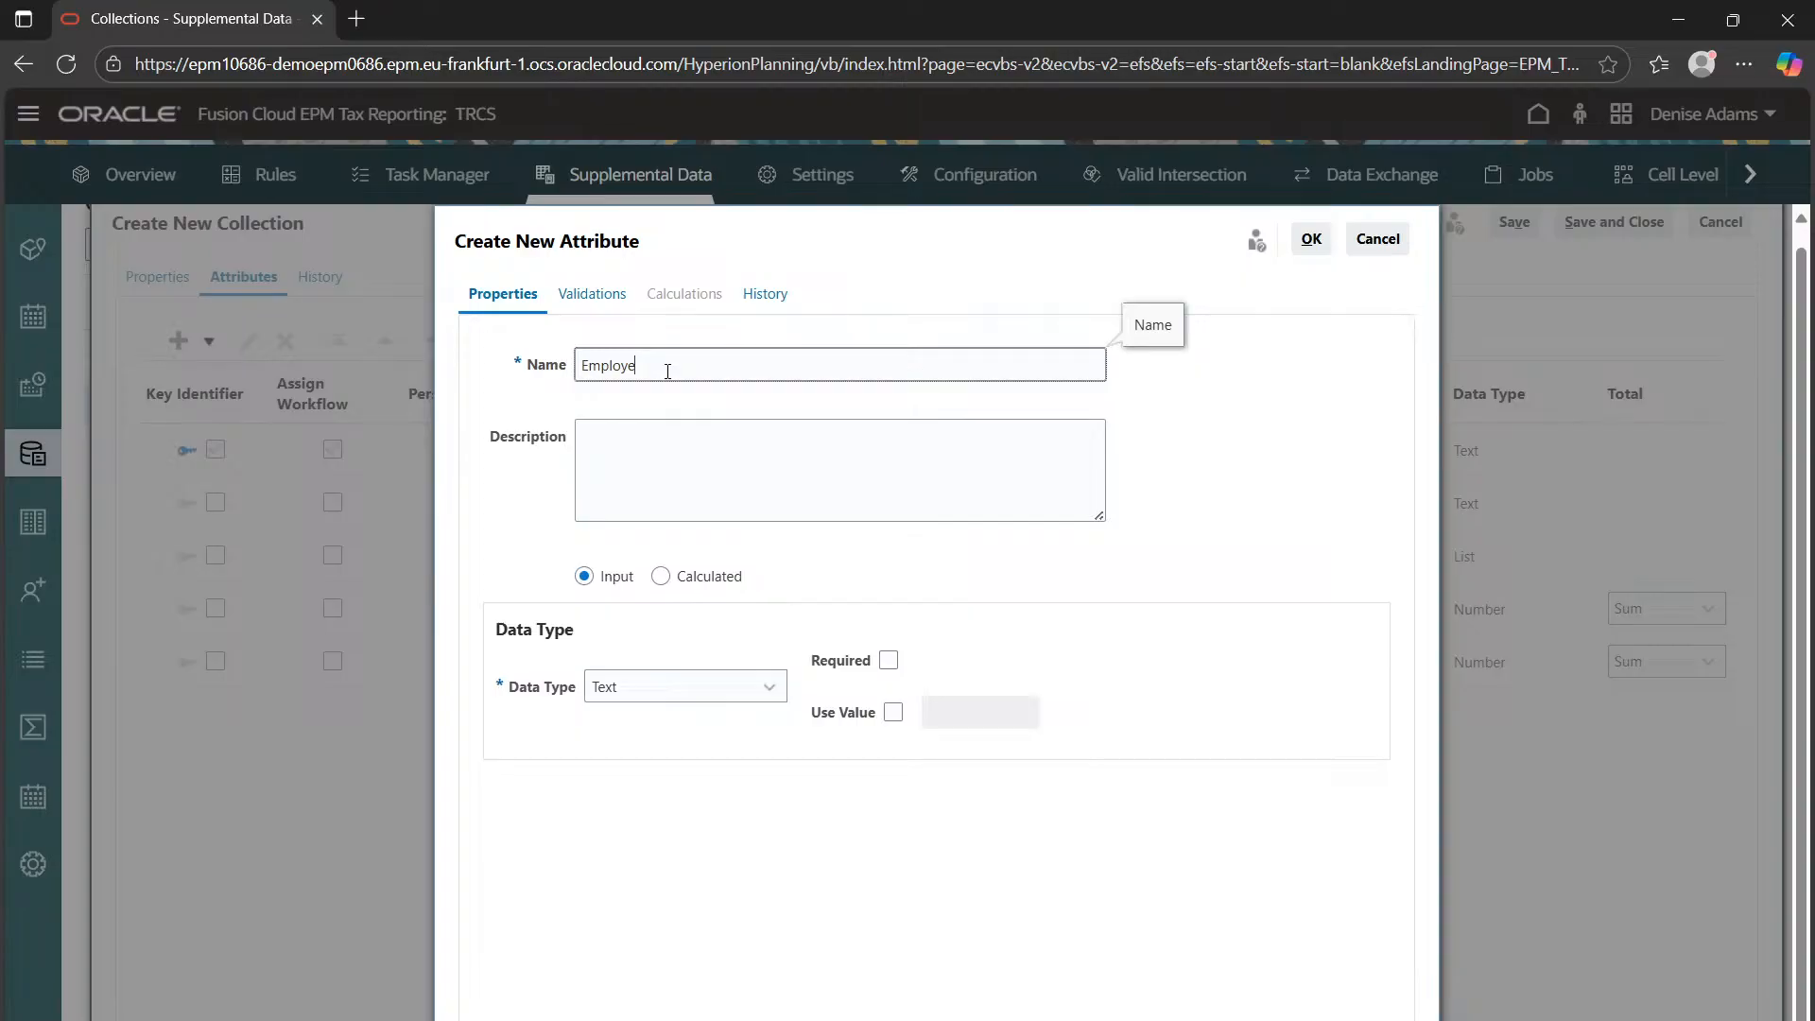
{"action": "type", "text": "e name"}
{"action": "left_click", "coordinate": [1307, 242]}
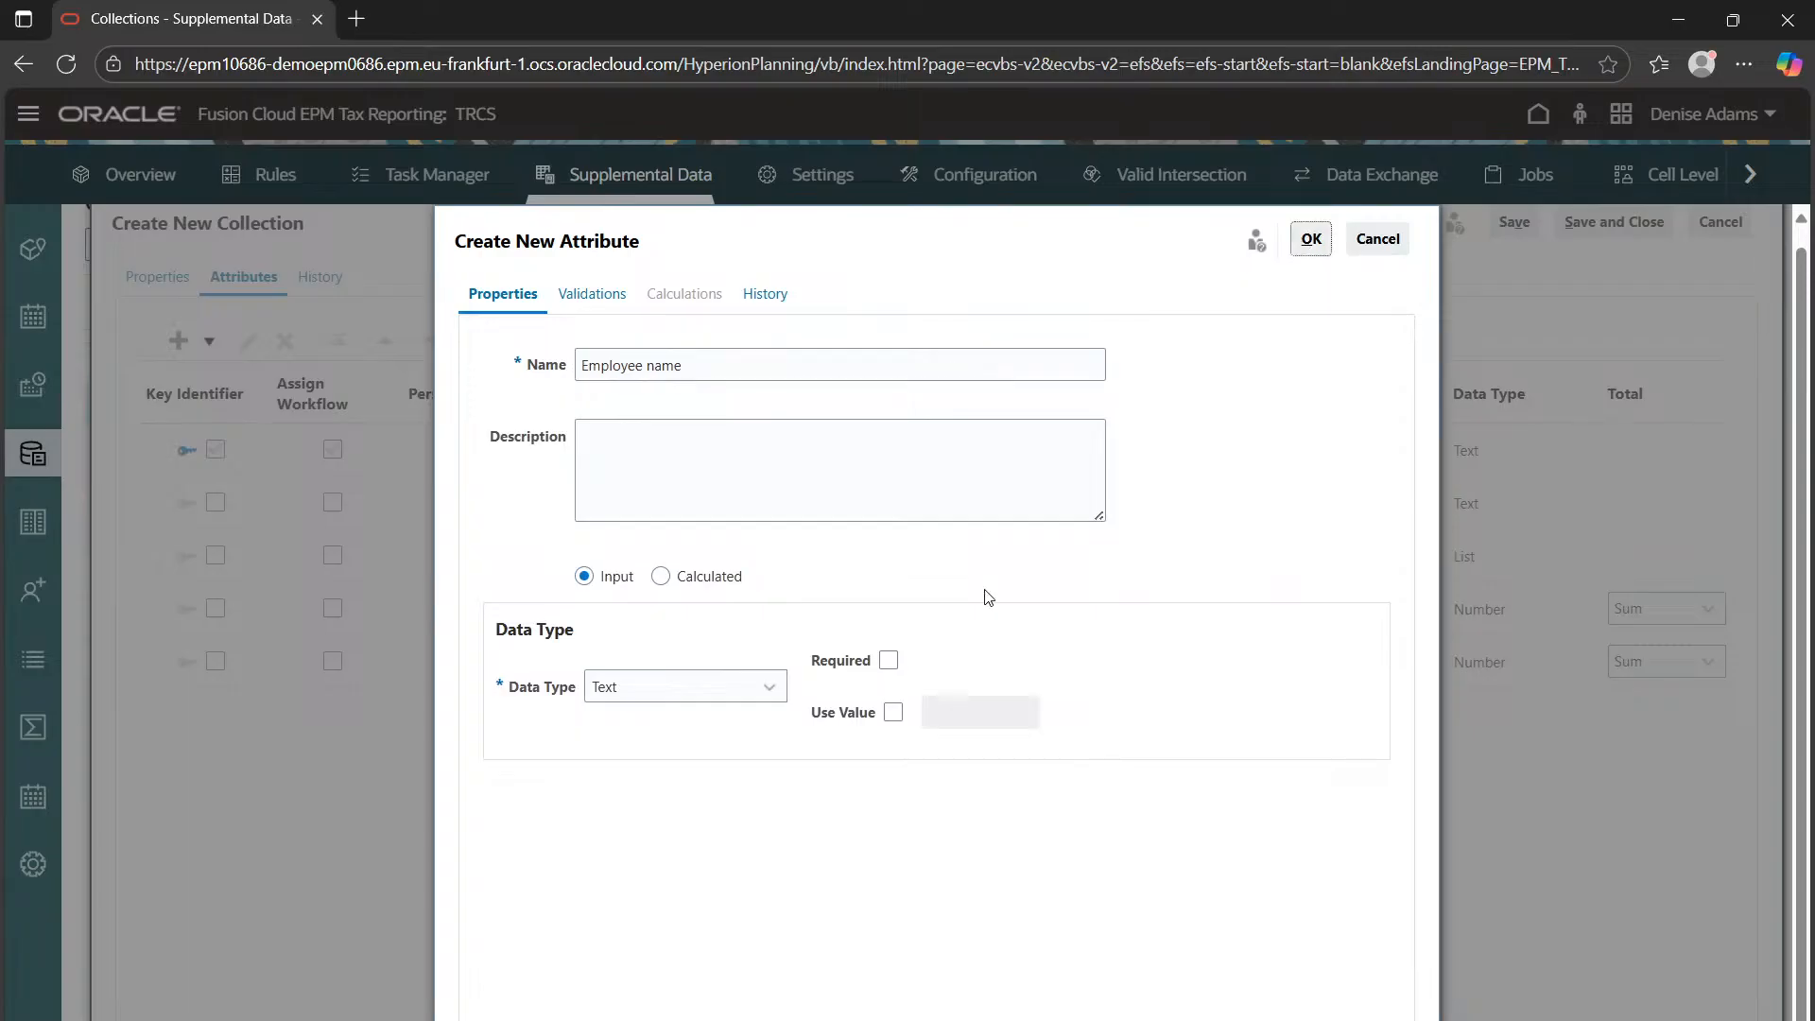
Add an Employee Designation Text attribute to the collection
{"action": "left_click", "coordinate": [181, 346]}
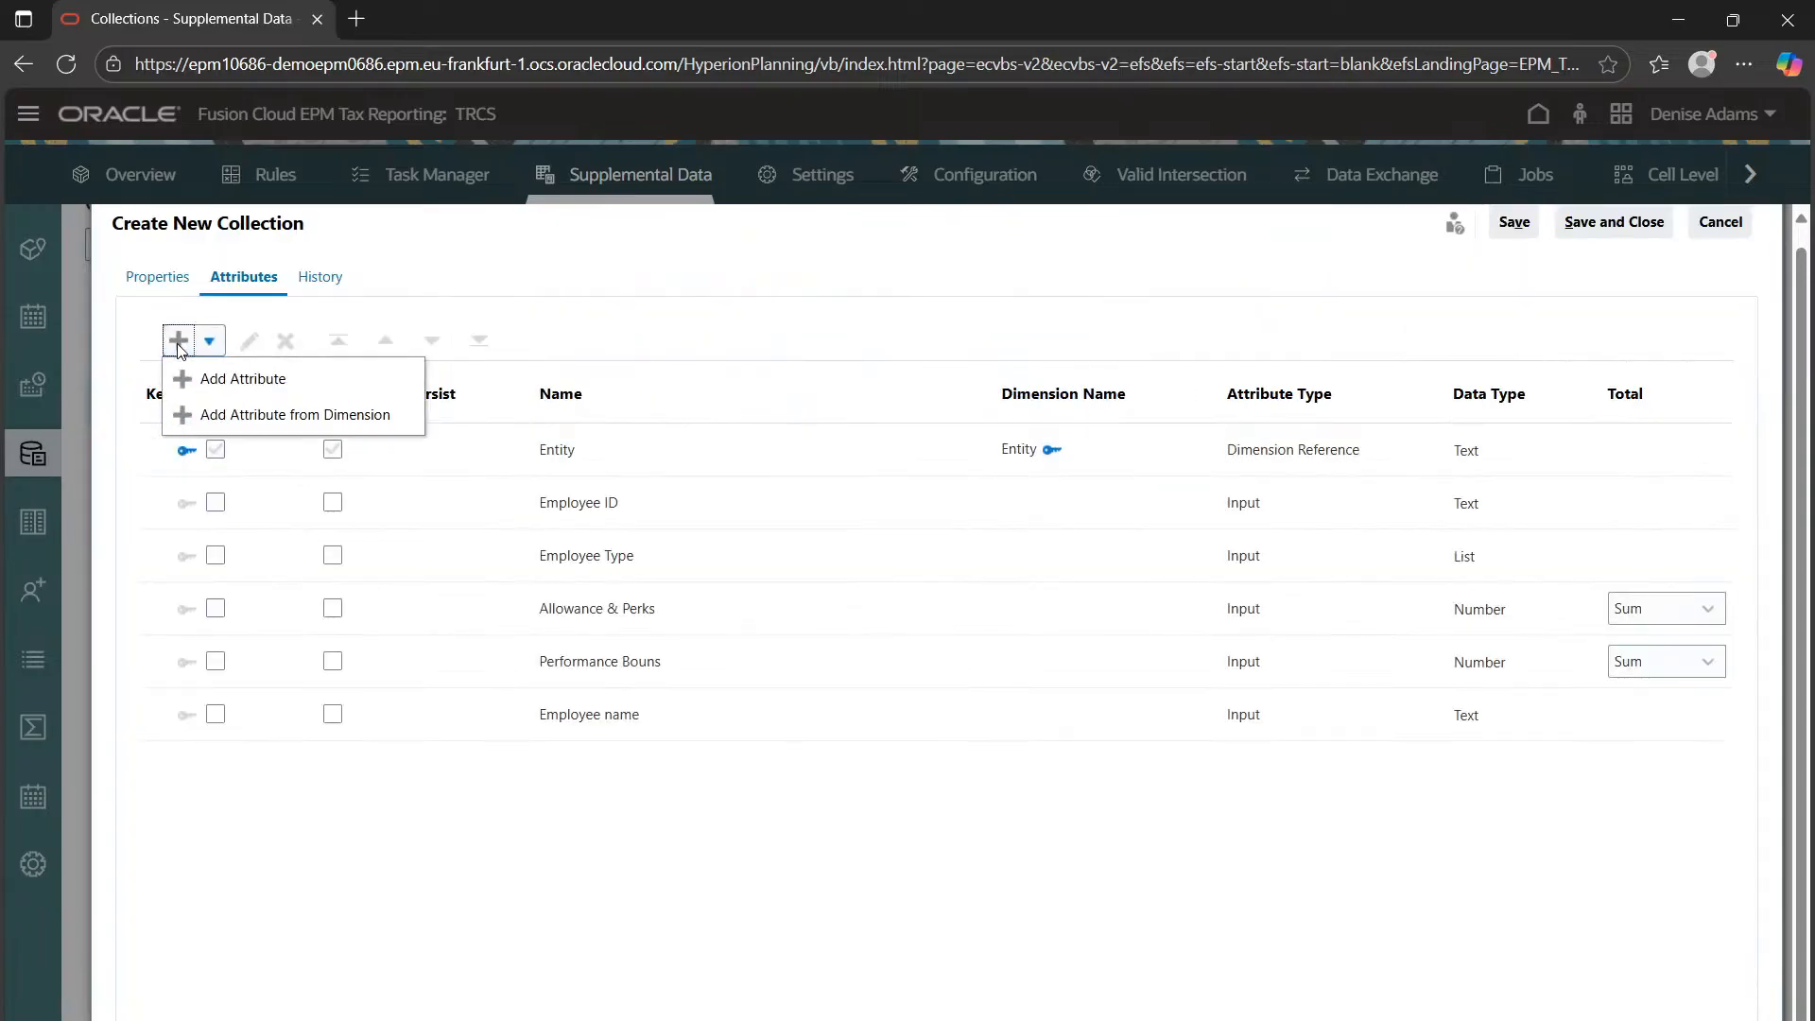
{"action": "left_click", "coordinate": [215, 381]}
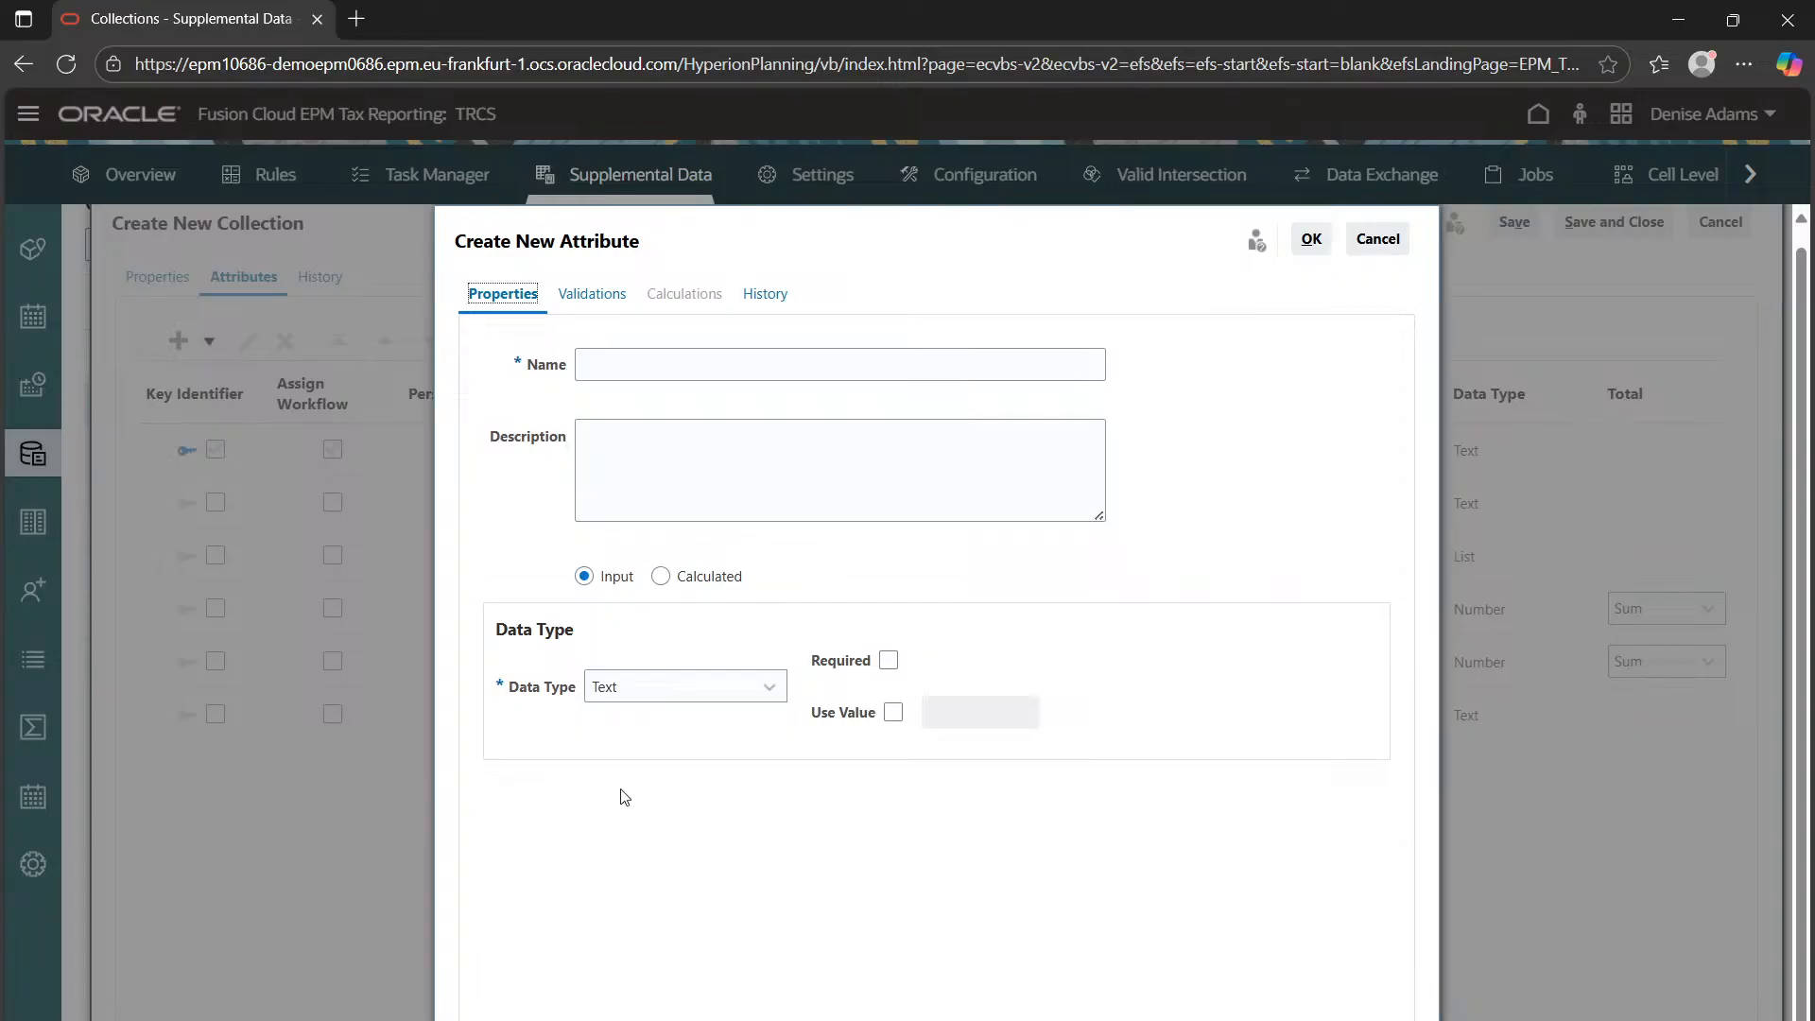
{"action": "left_click", "coordinate": [683, 356]}
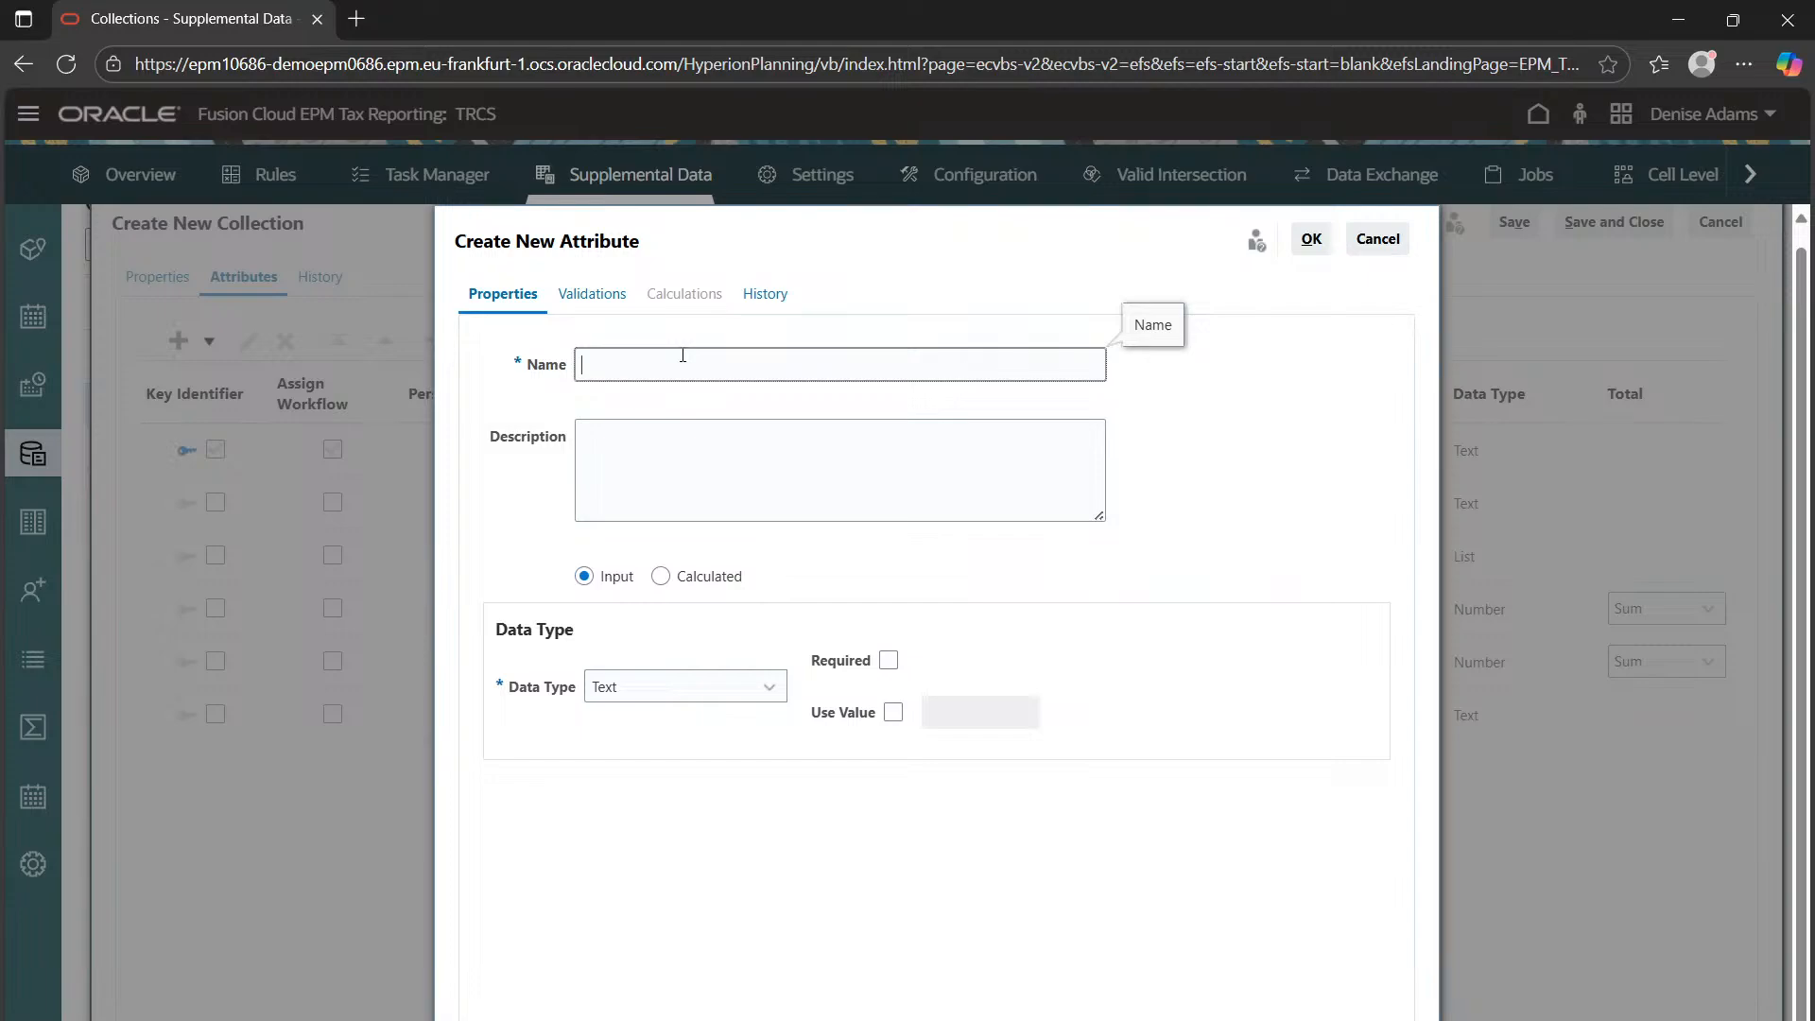
{"action": "type", "text": "Employee Designation"}
{"action": "left_click", "coordinate": [1313, 243]}
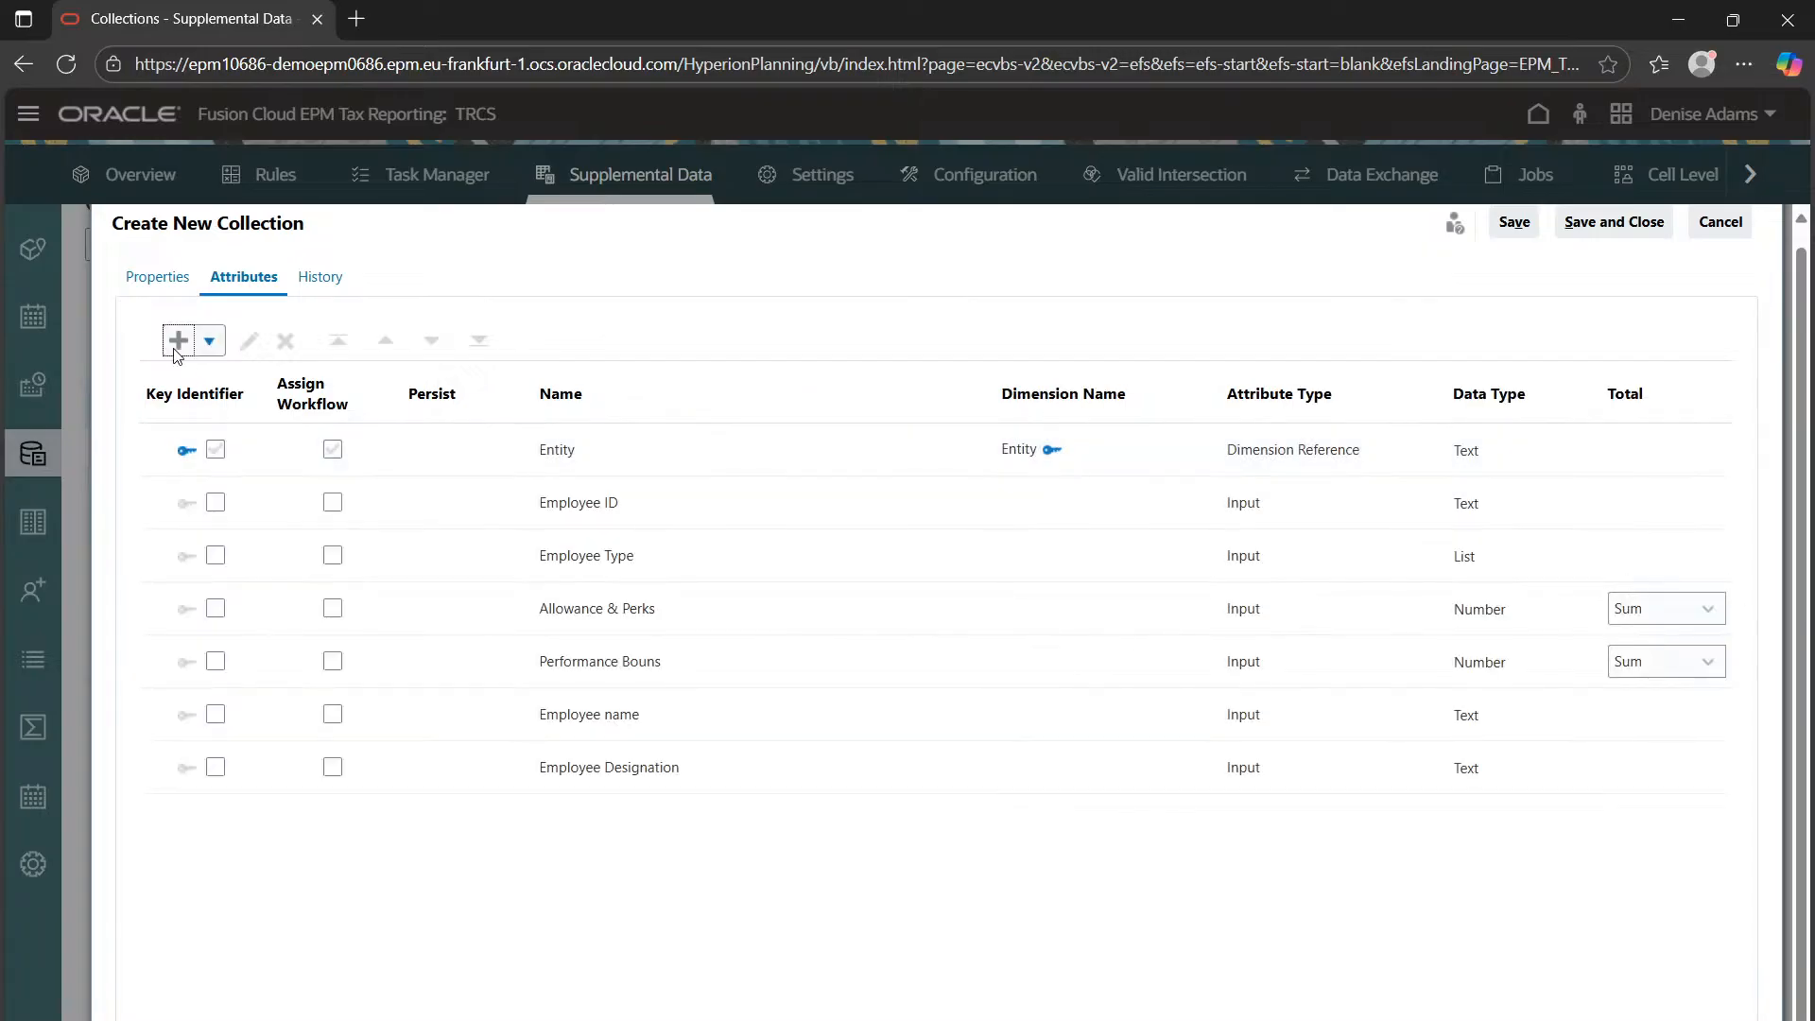
Add a Date of Joining attribute with the Date data type
{"action": "left_click", "coordinate": [174, 343]}
{"action": "left_click", "coordinate": [204, 379]}
{"action": "left_click", "coordinate": [677, 369]}
{"action": "type", "text": "Date of Joining"}
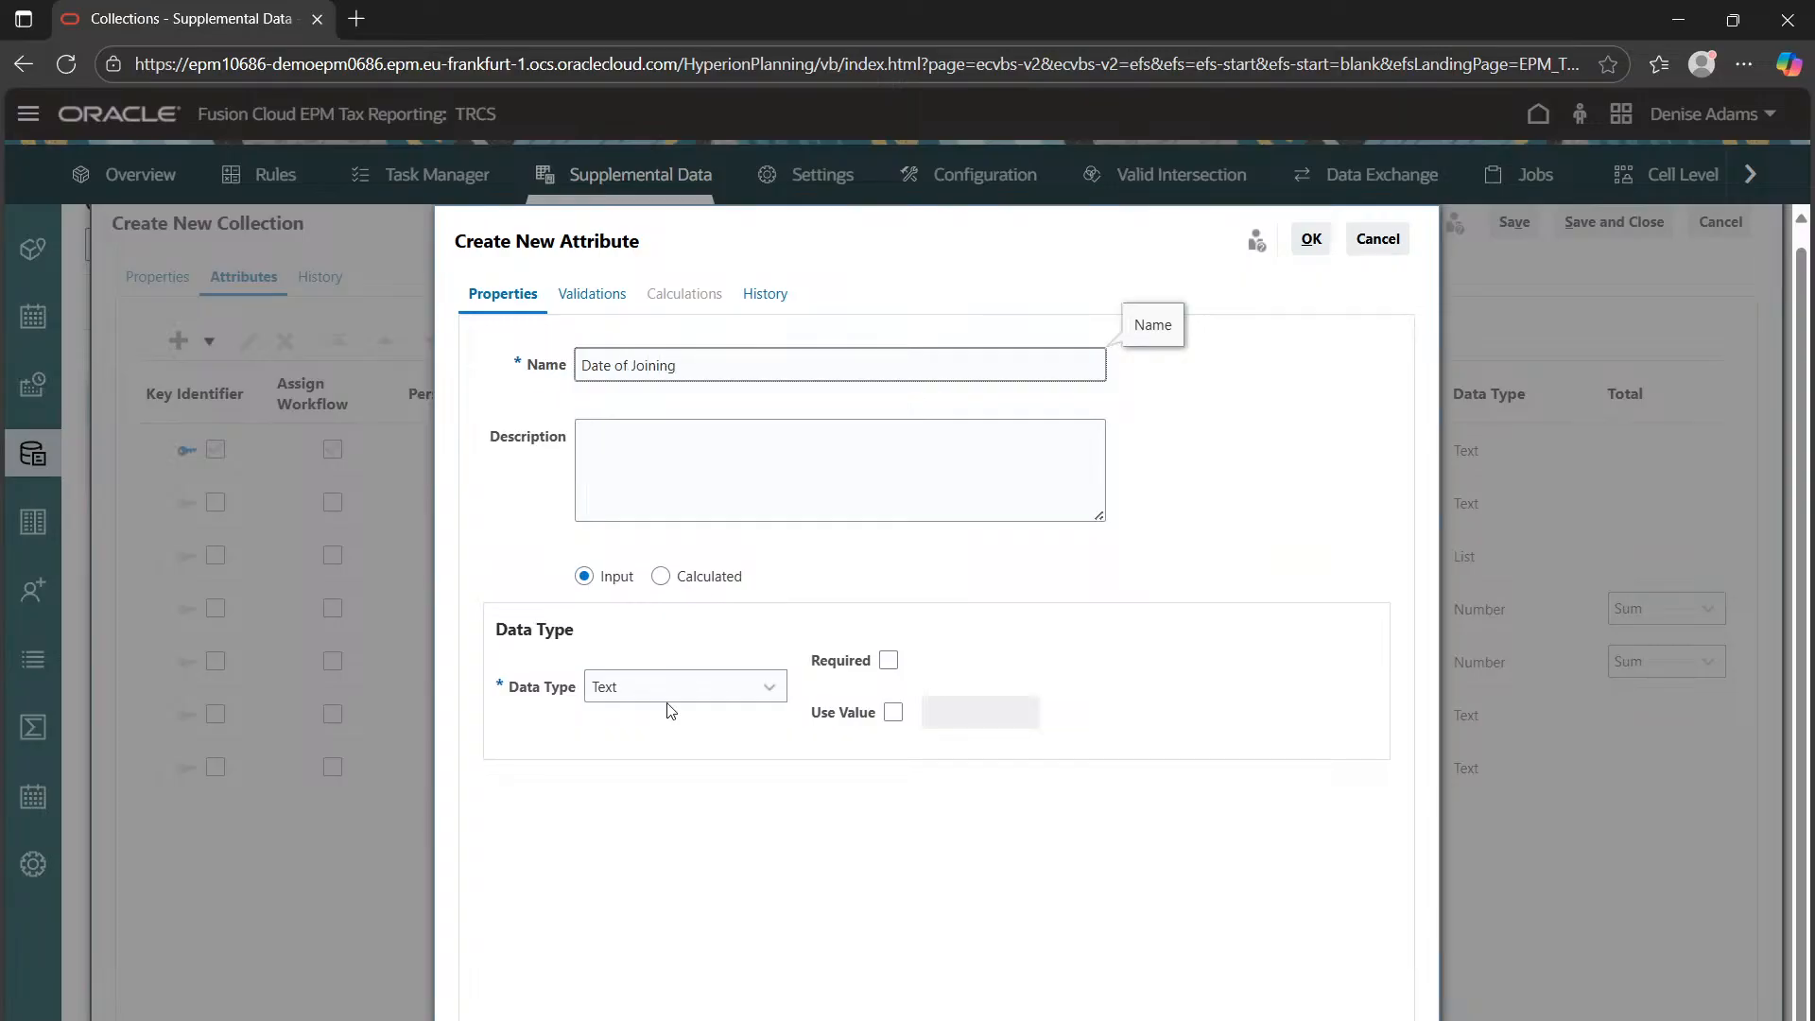
{"action": "left_click", "coordinate": [667, 702]}
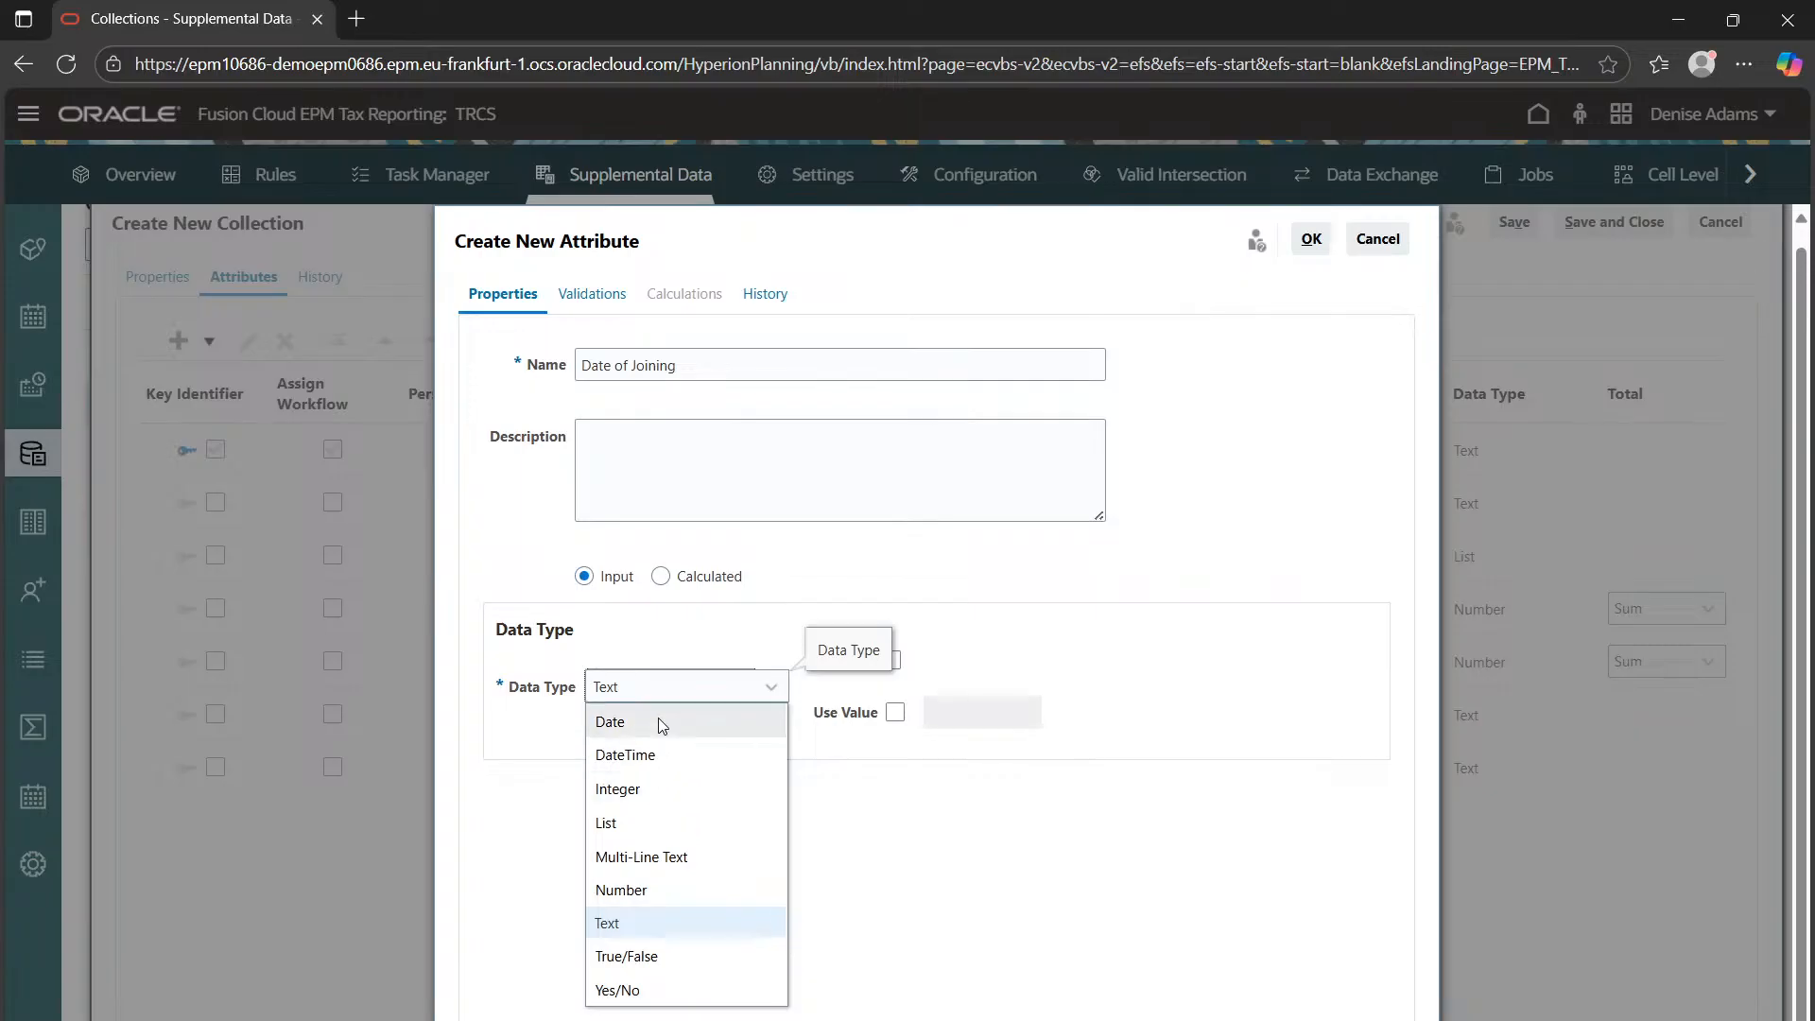
{"action": "left_click", "coordinate": [662, 723]}
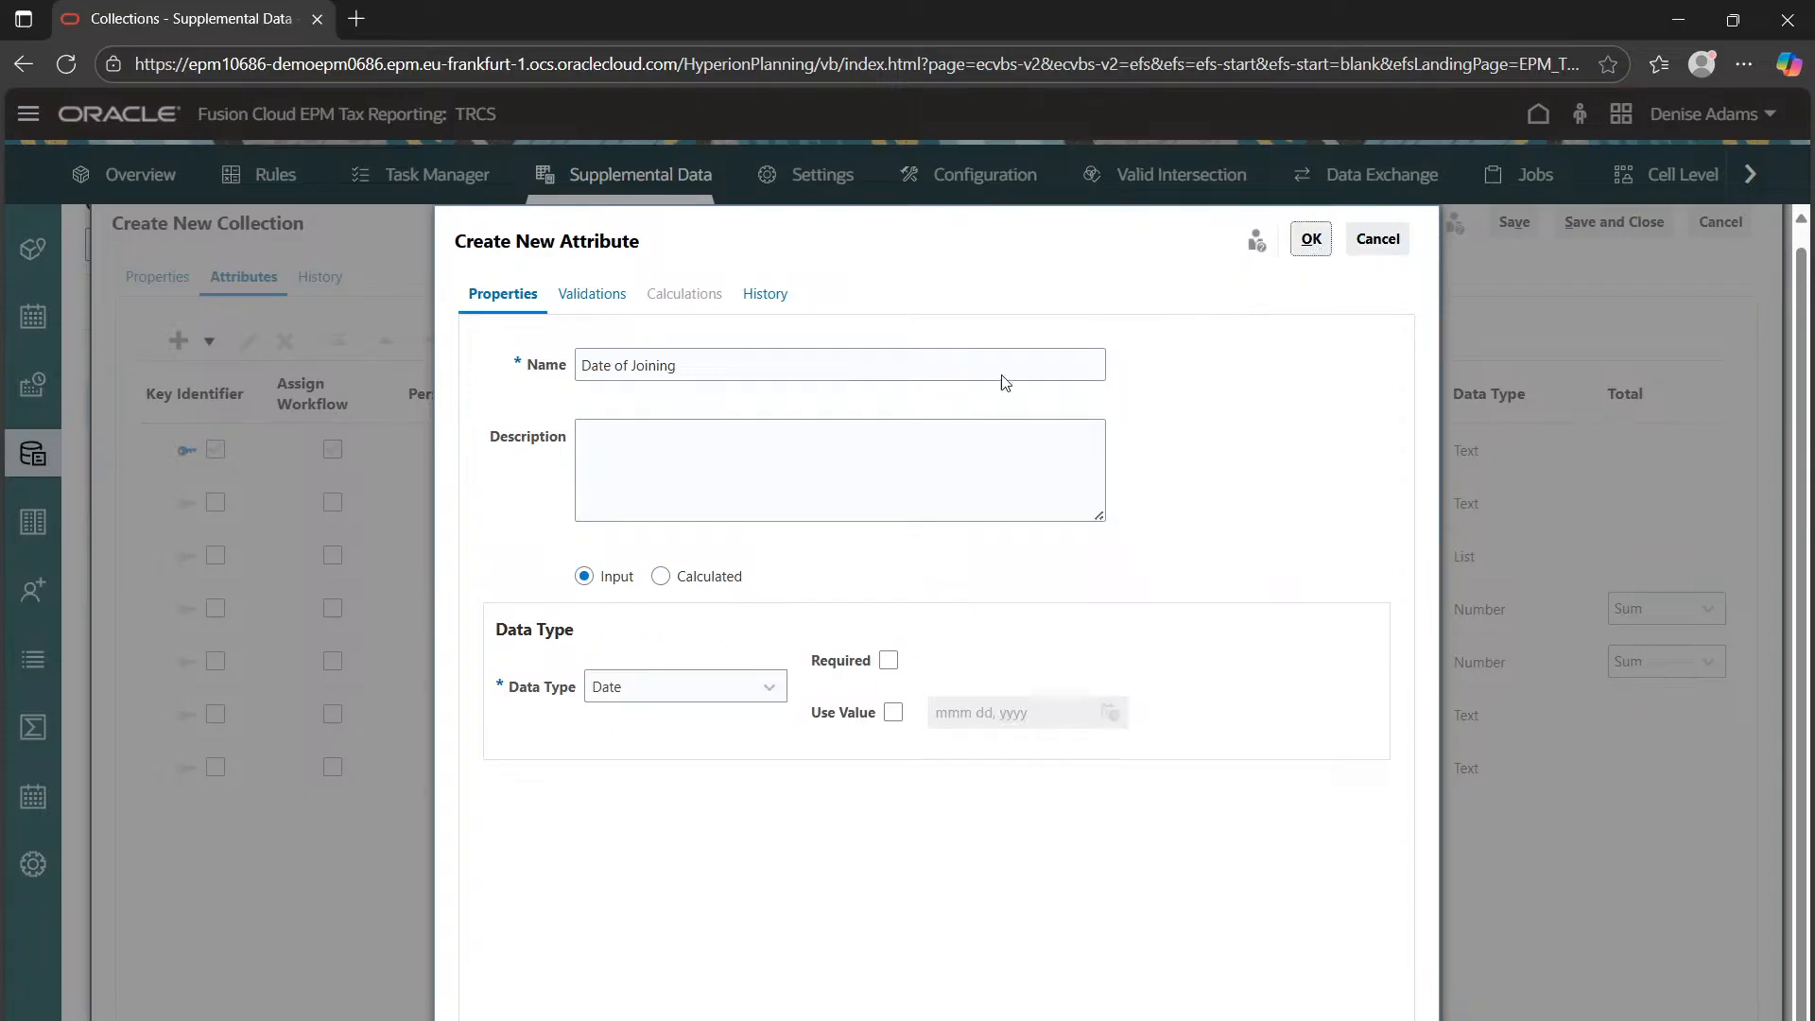
{"action": "left_click", "coordinate": [1311, 238]}
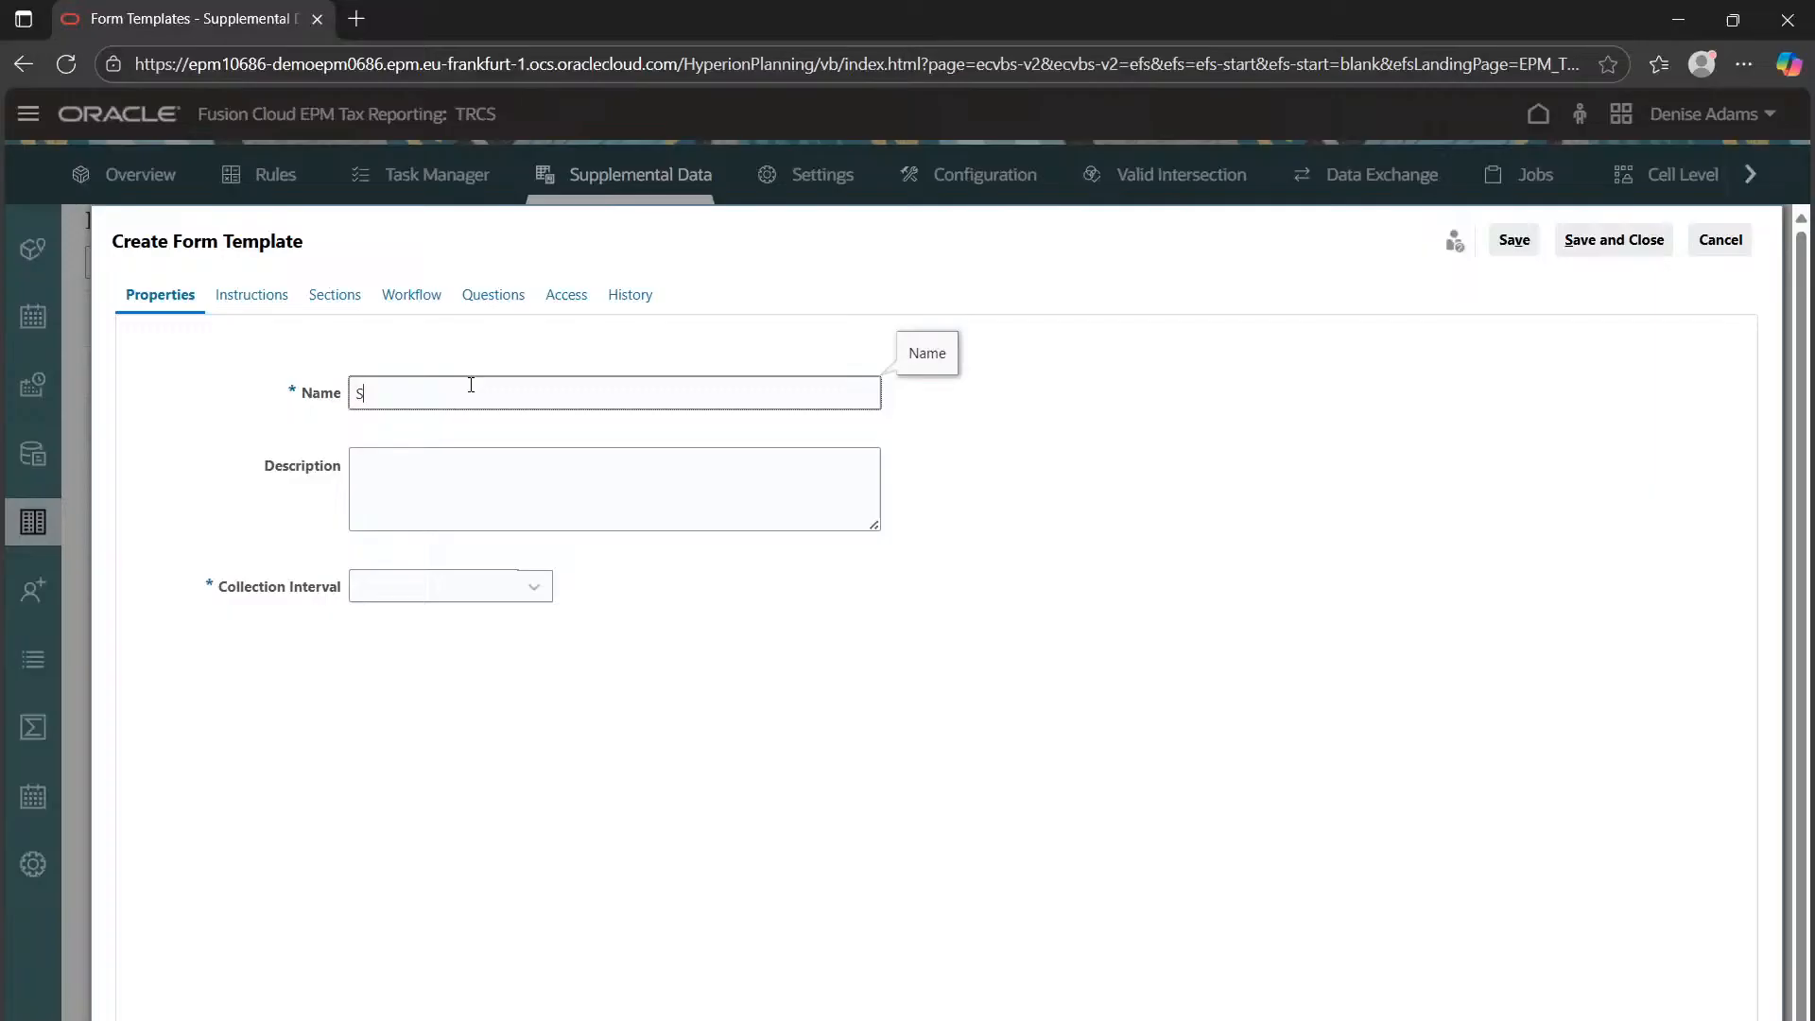
Name the form template Salary Details, set its collection interval to Default, and save it
{"action": "type", "text": "alary Details"}
{"action": "left_click", "coordinate": [509, 496]}
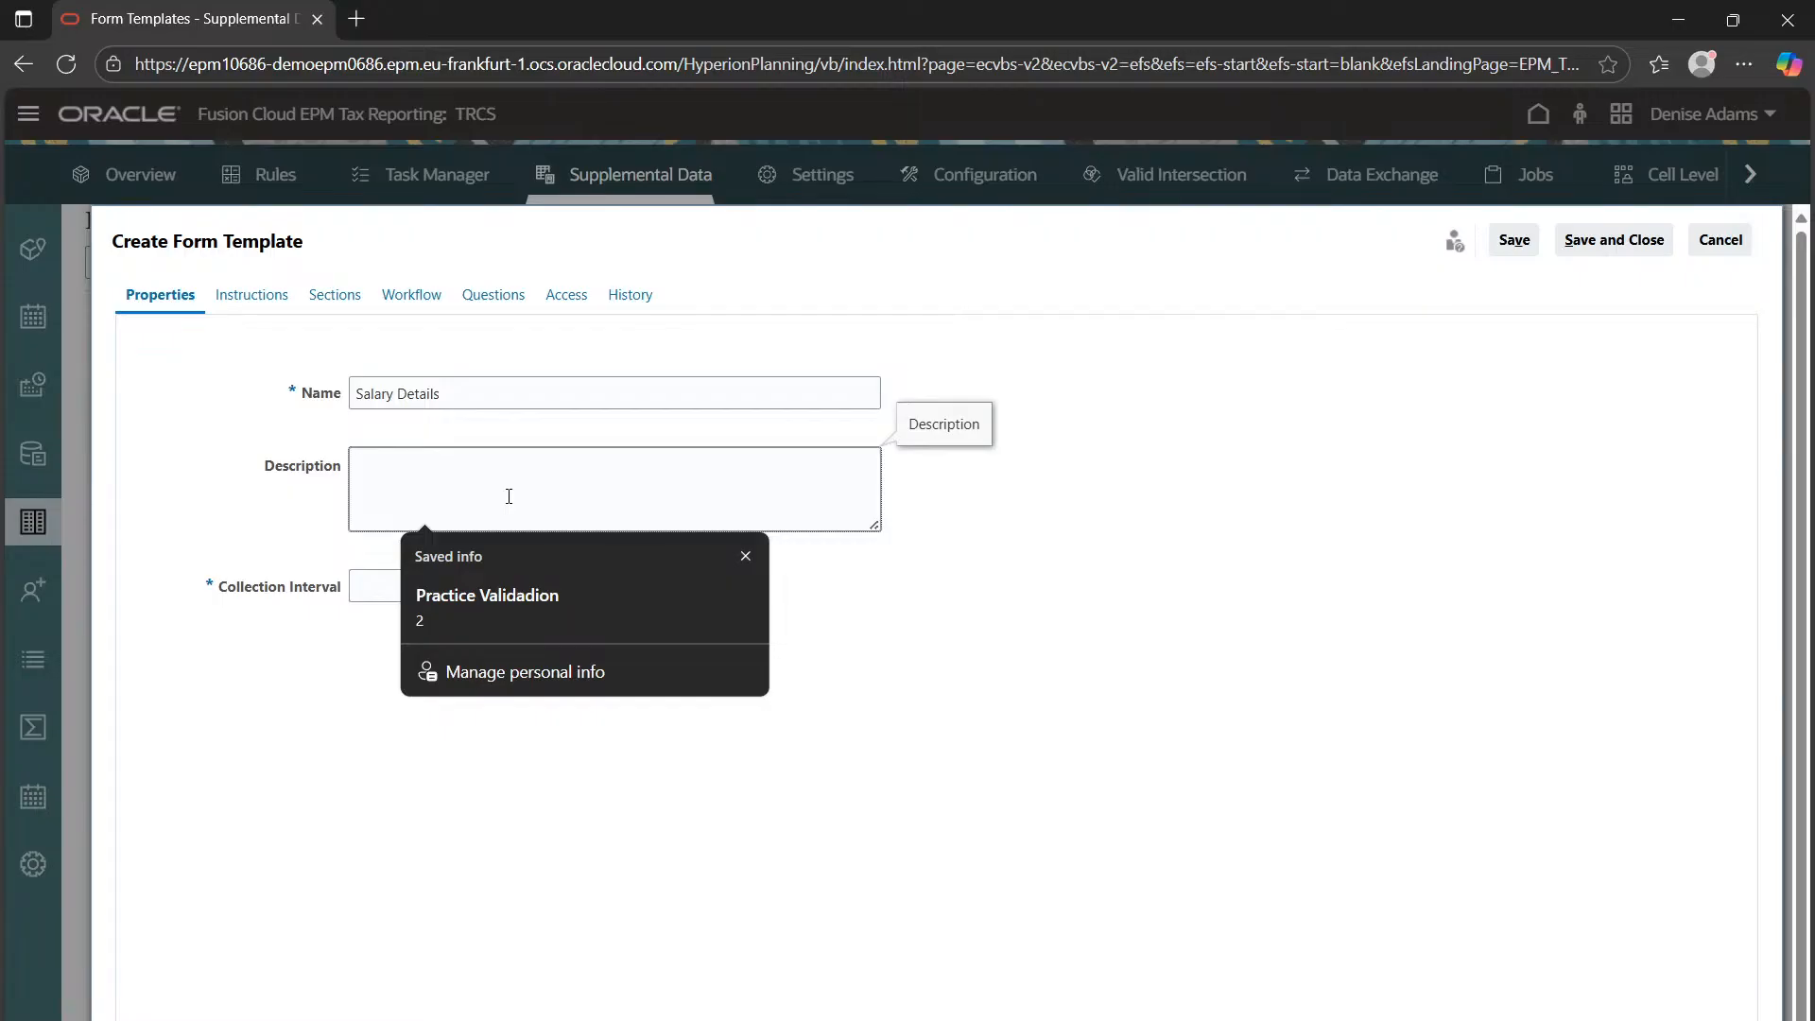
{"action": "left_click", "coordinate": [1140, 575]}
{"action": "left_click", "coordinate": [442, 587]}
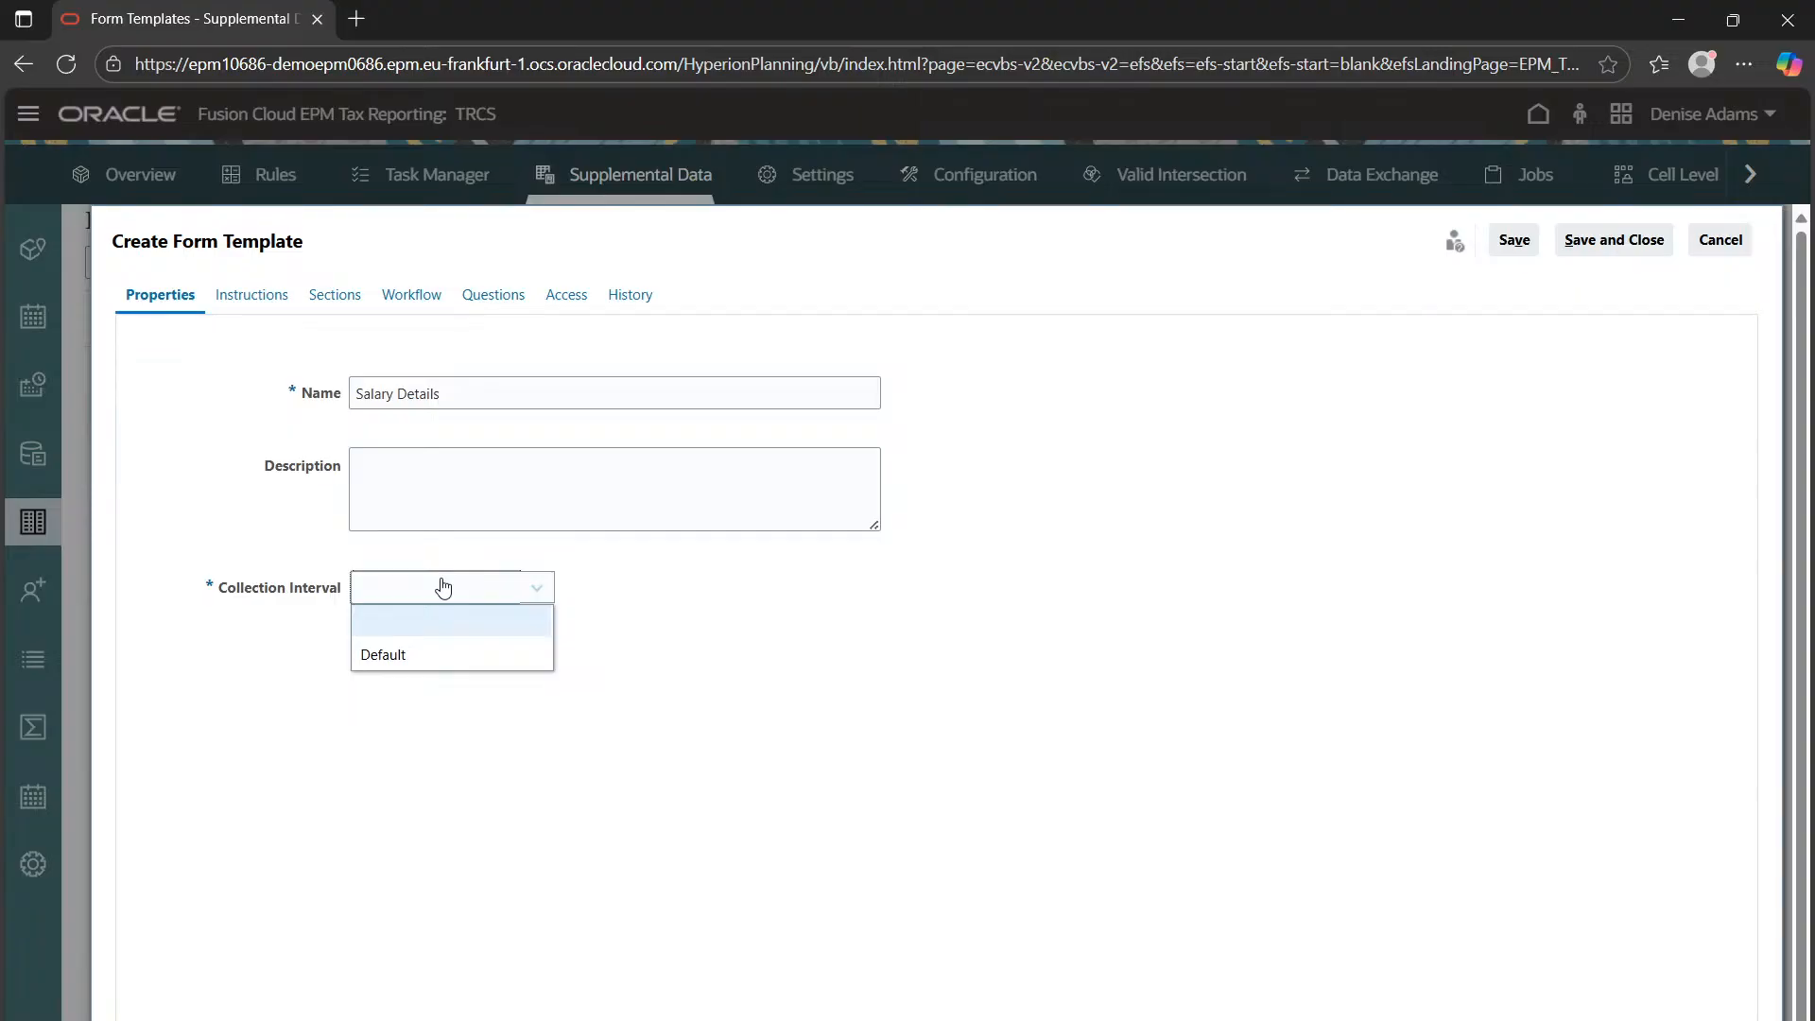
{"action": "left_click", "coordinate": [482, 657]}
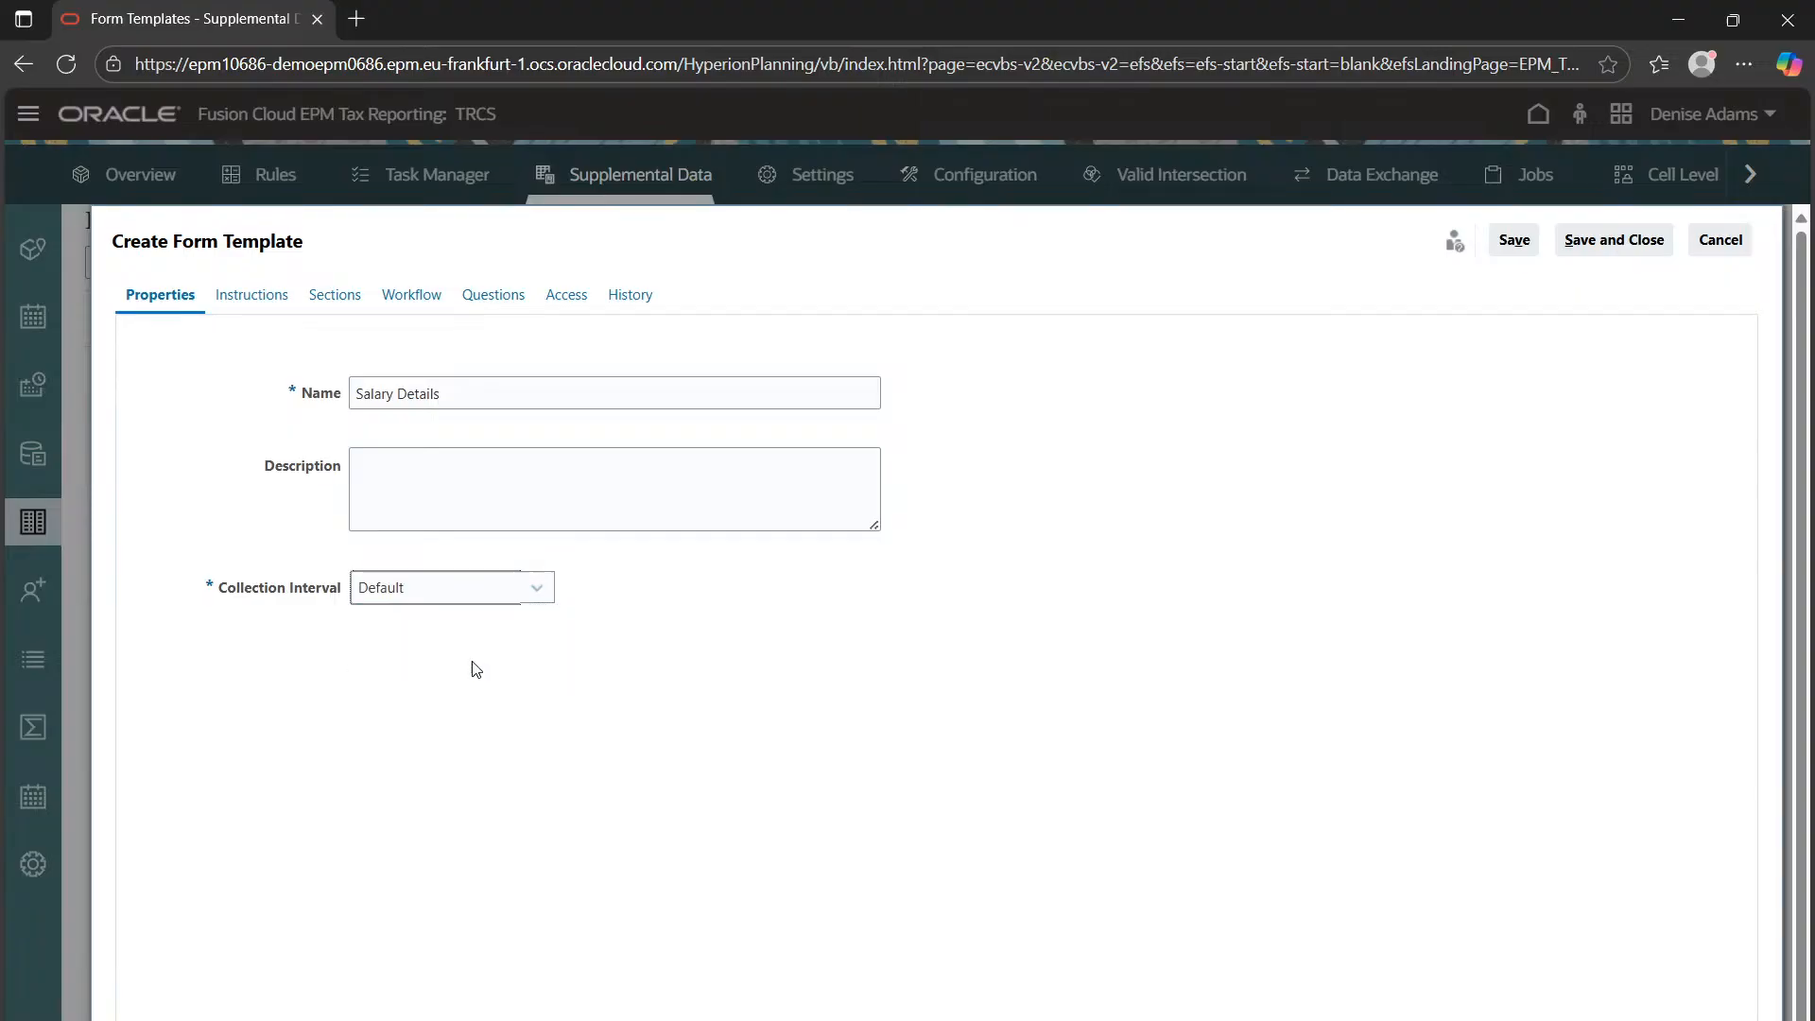
{"action": "left_click", "coordinate": [1514, 240]}
{"action": "left_click", "coordinate": [274, 301]}
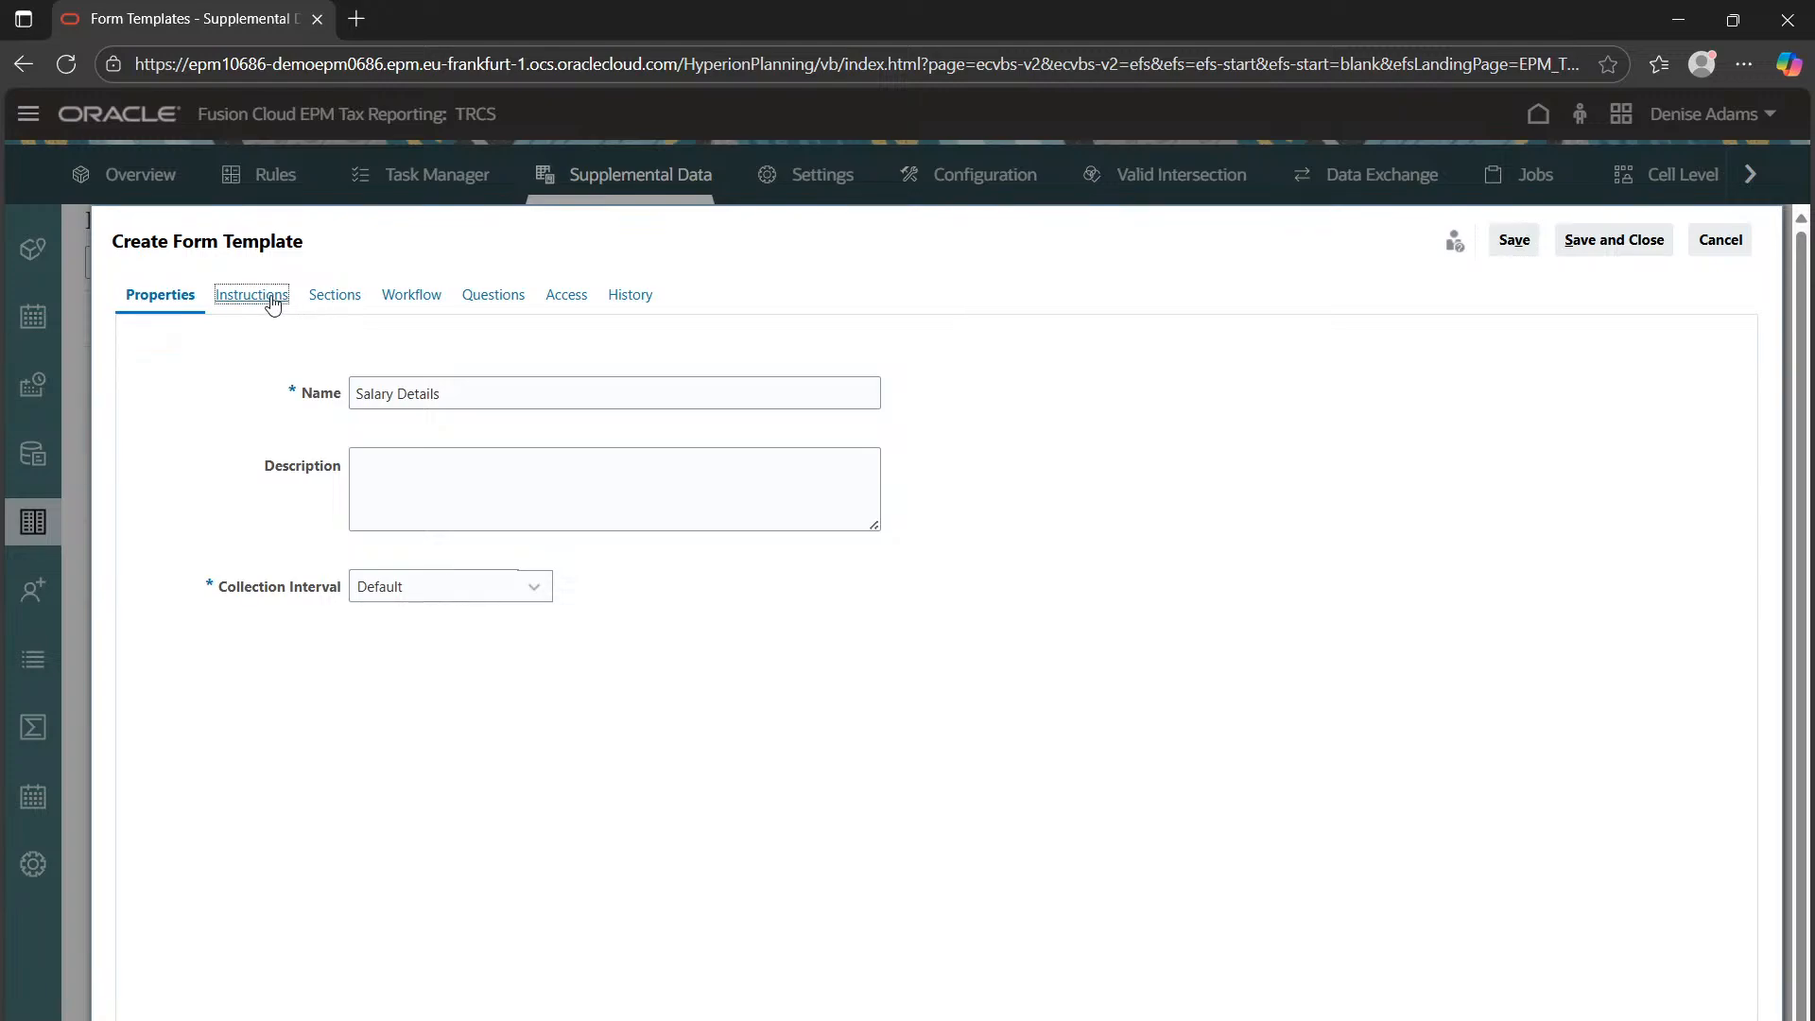
Enter 'Please Review detailed instructions related to employee.' as the template instruction and save
{"action": "left_click", "coordinate": [402, 434]}
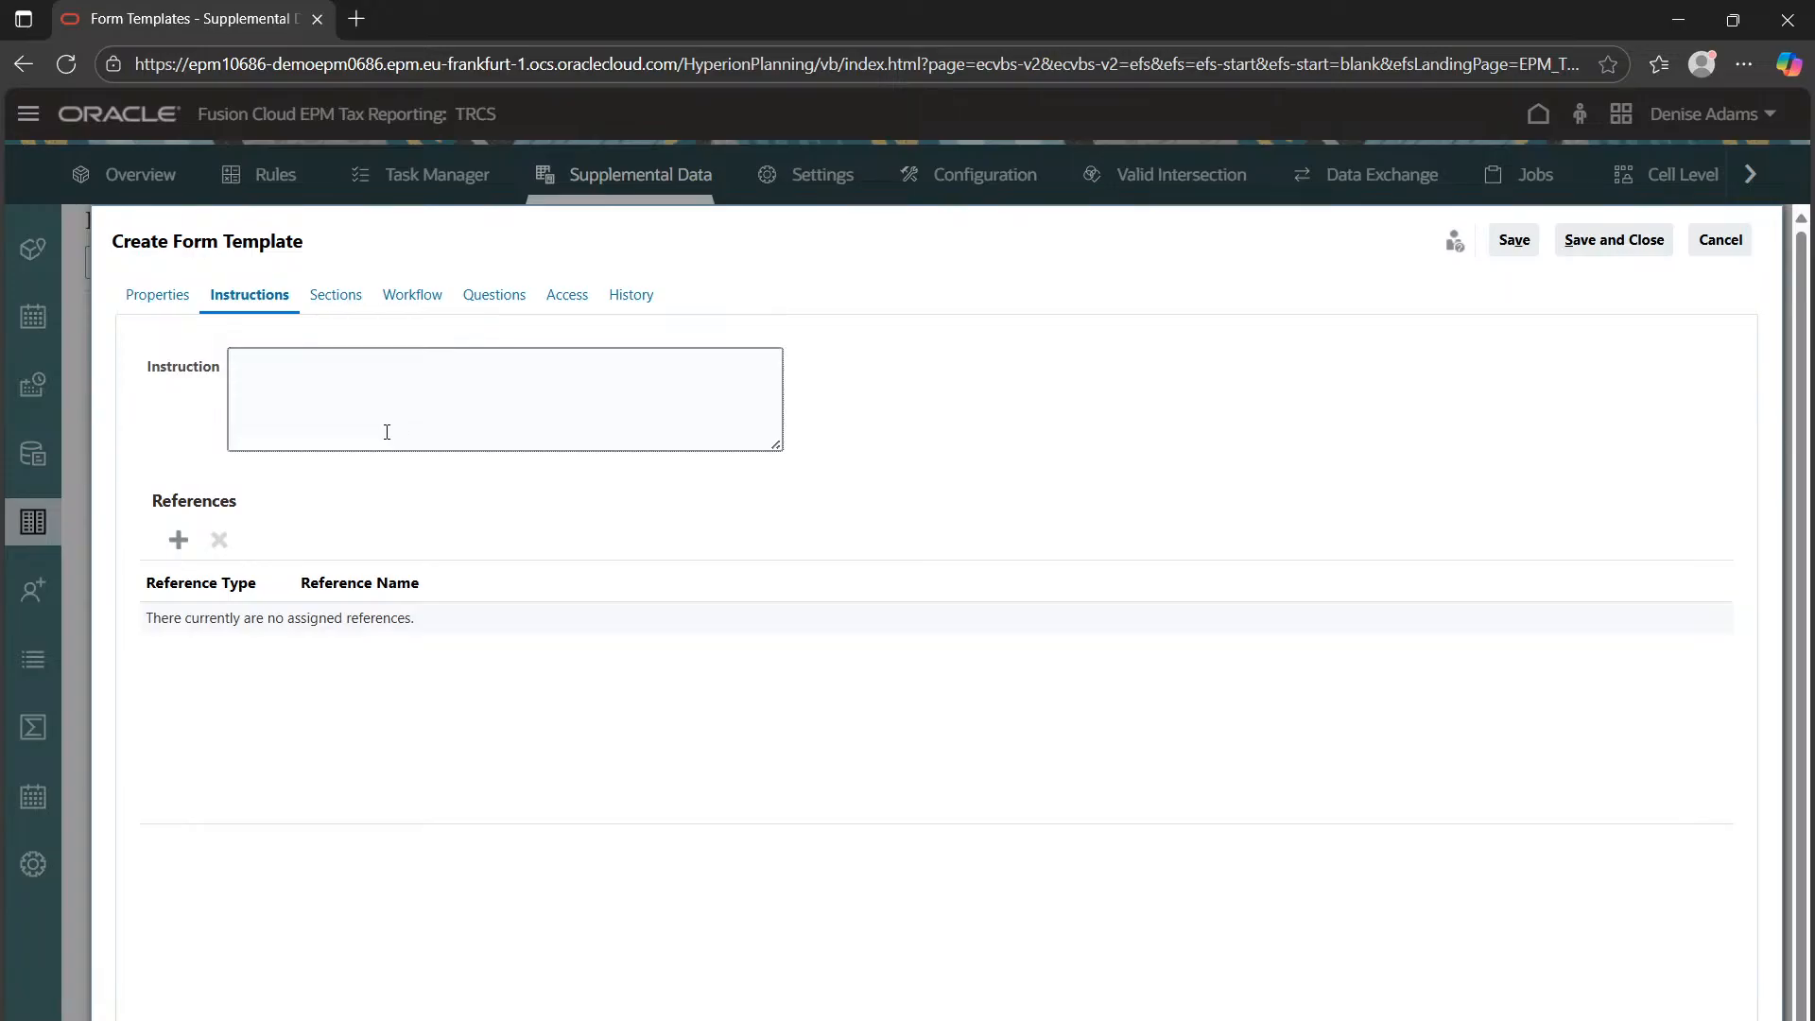
{"action": "type", "text": "Please Review detailed instructions"}
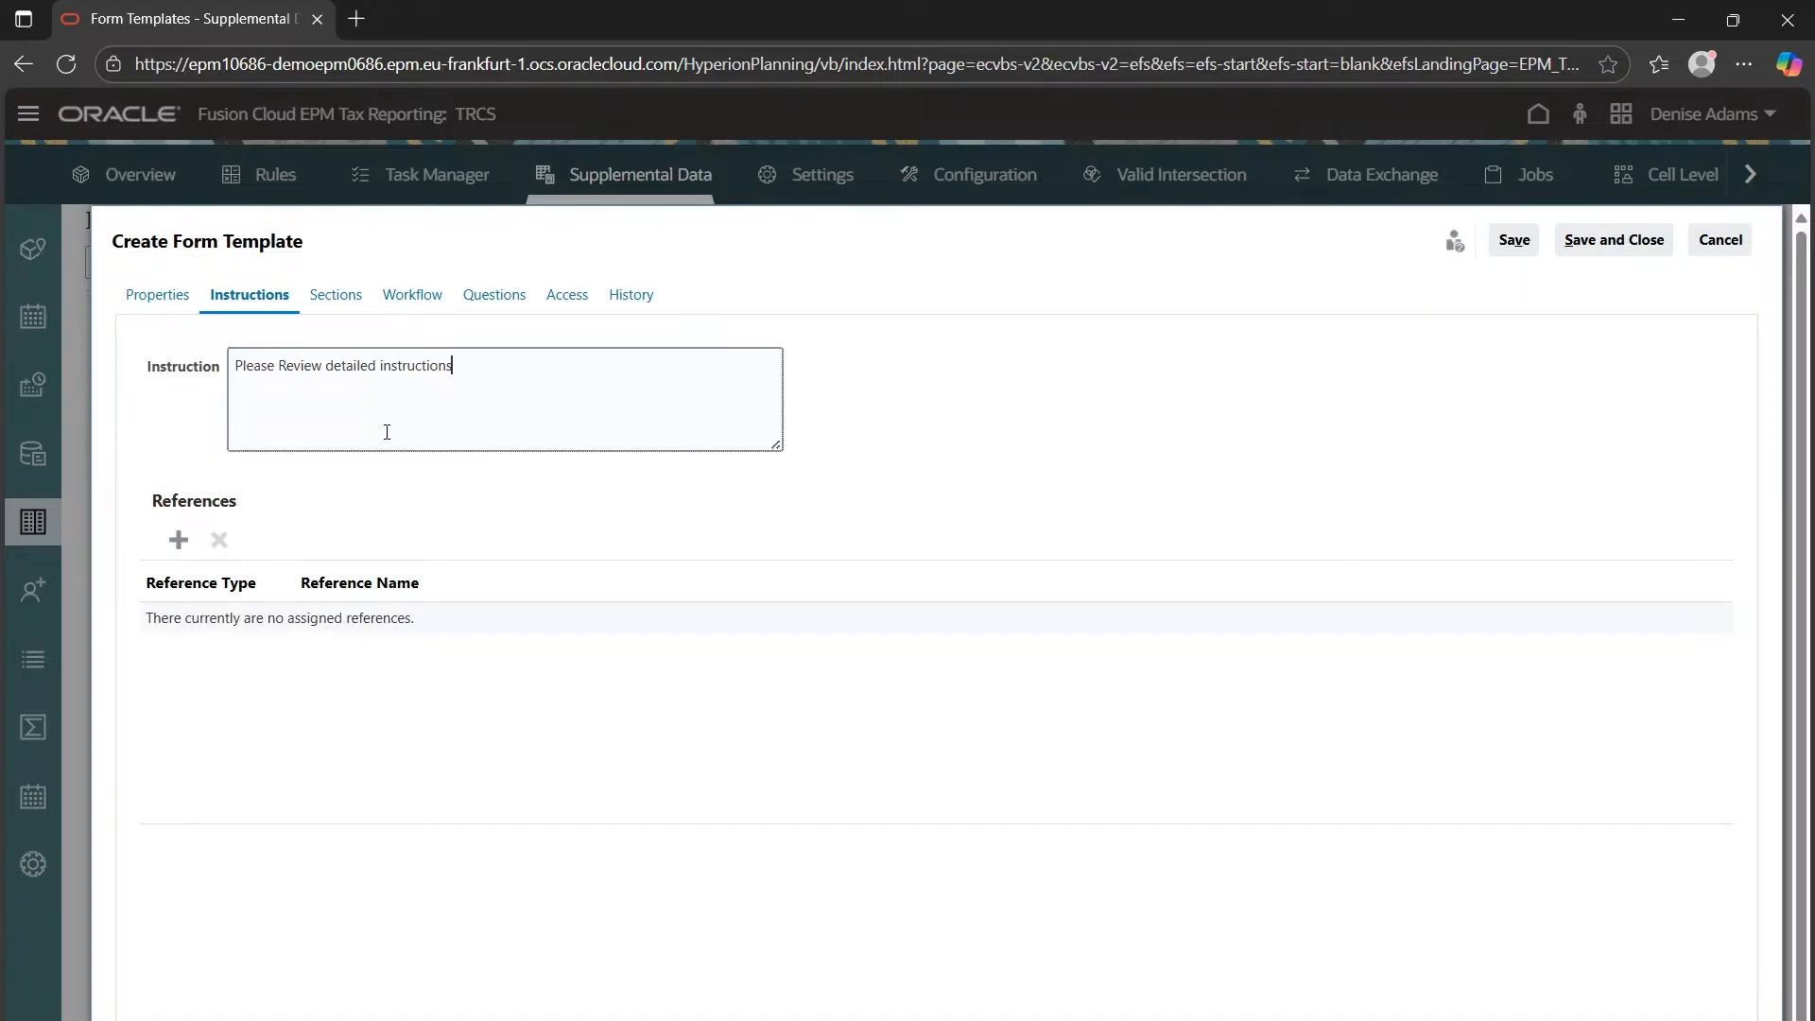
{"action": "type", "text": " related to employee."}
{"action": "left_click", "coordinate": [1520, 248]}
Create a new Salary Info form template section based on the Salary Detail Form collection
{"action": "left_click", "coordinate": [331, 294]}
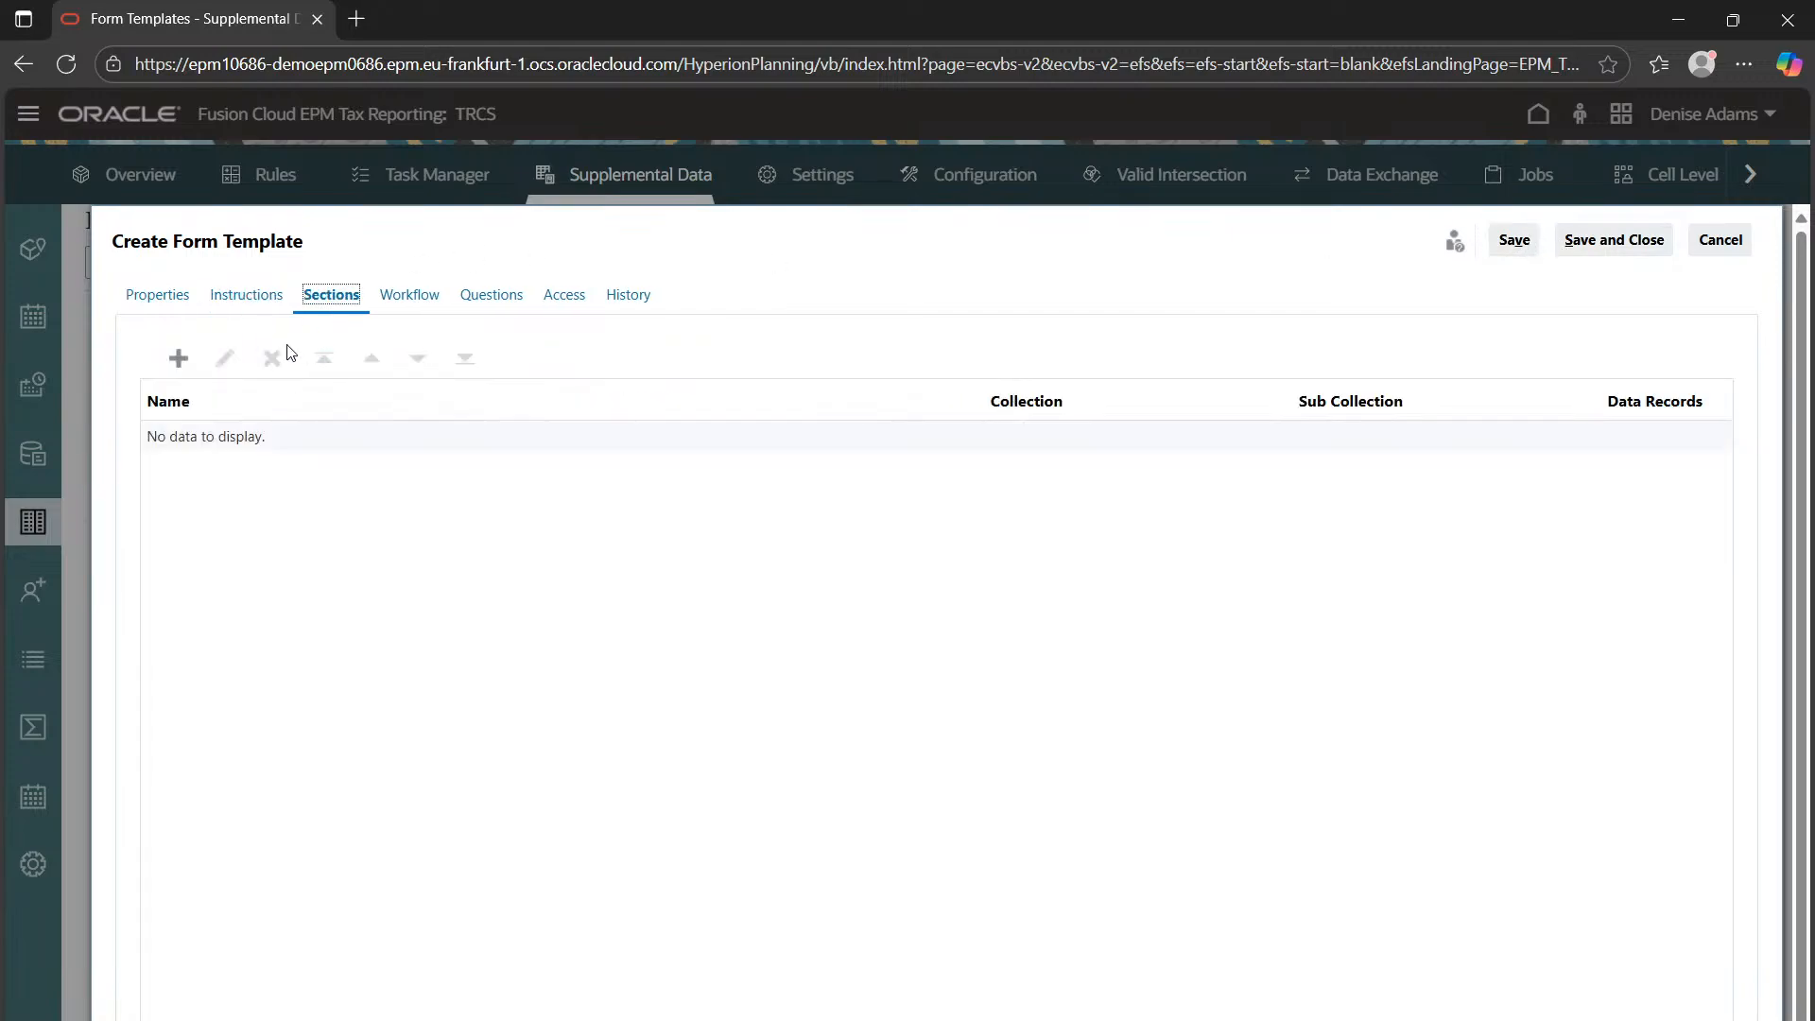
{"action": "left_click", "coordinate": [178, 358]}
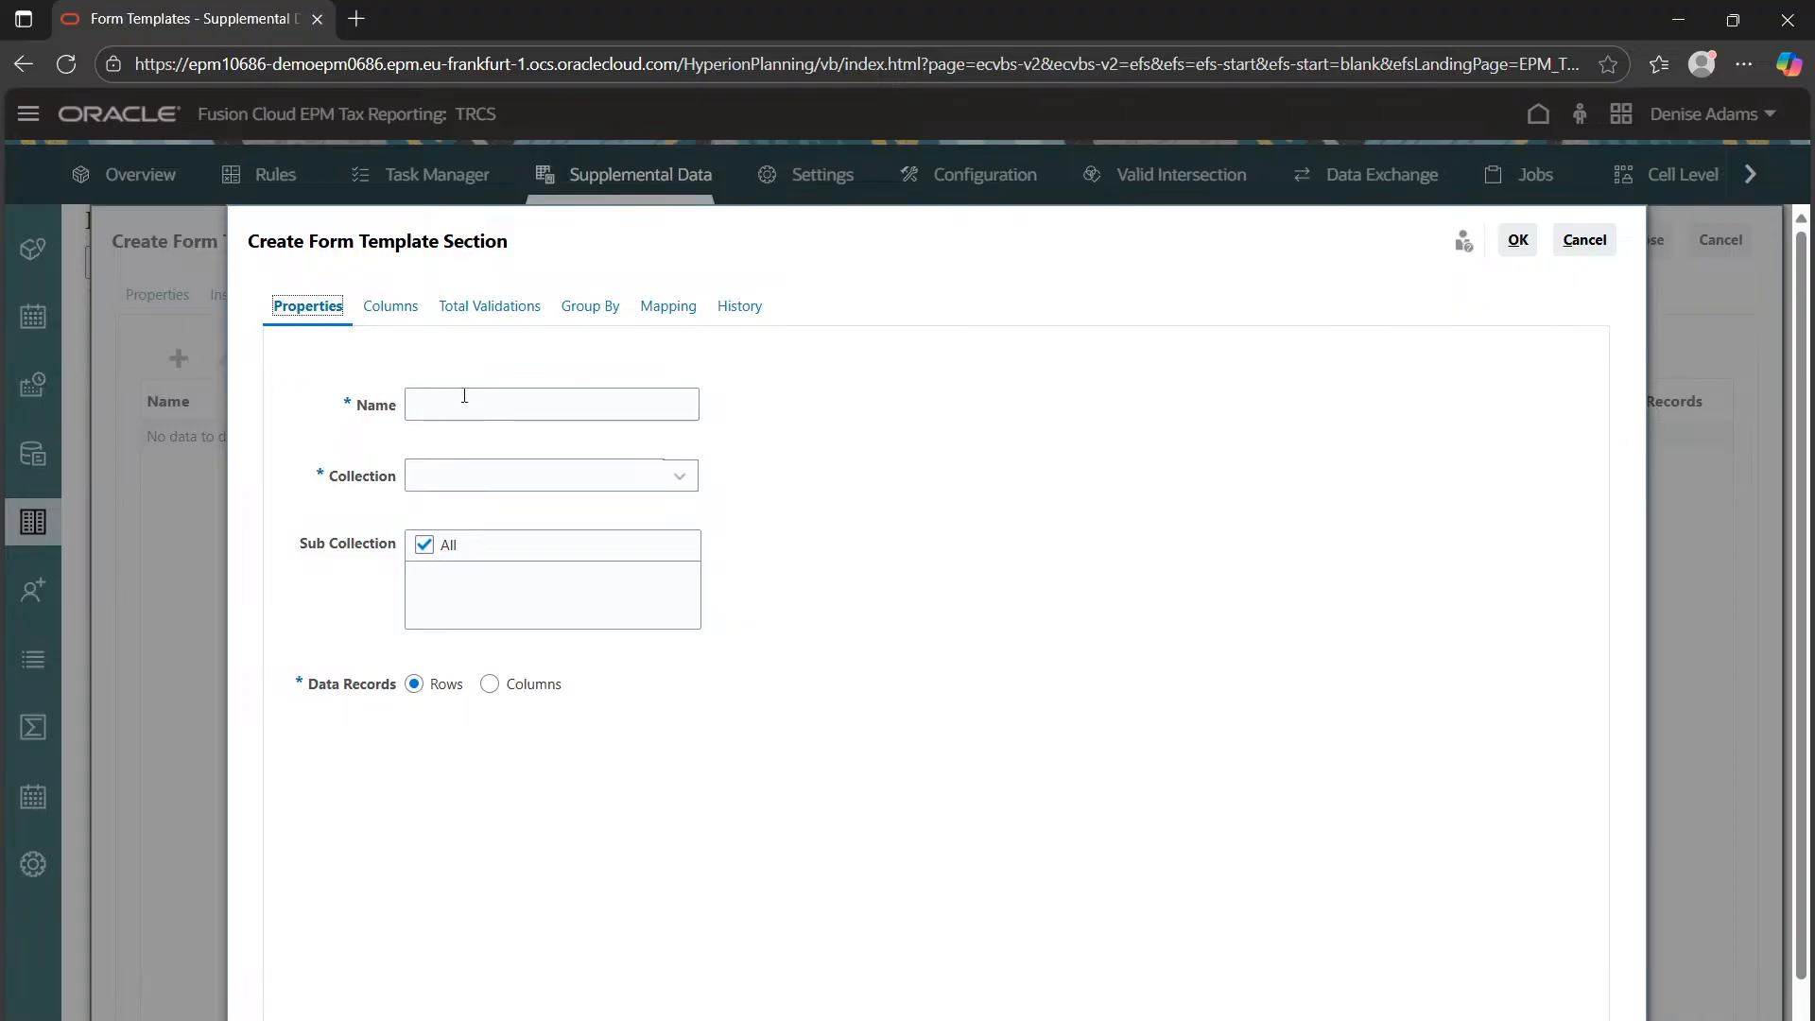
{"action": "left_click", "coordinate": [501, 404]}
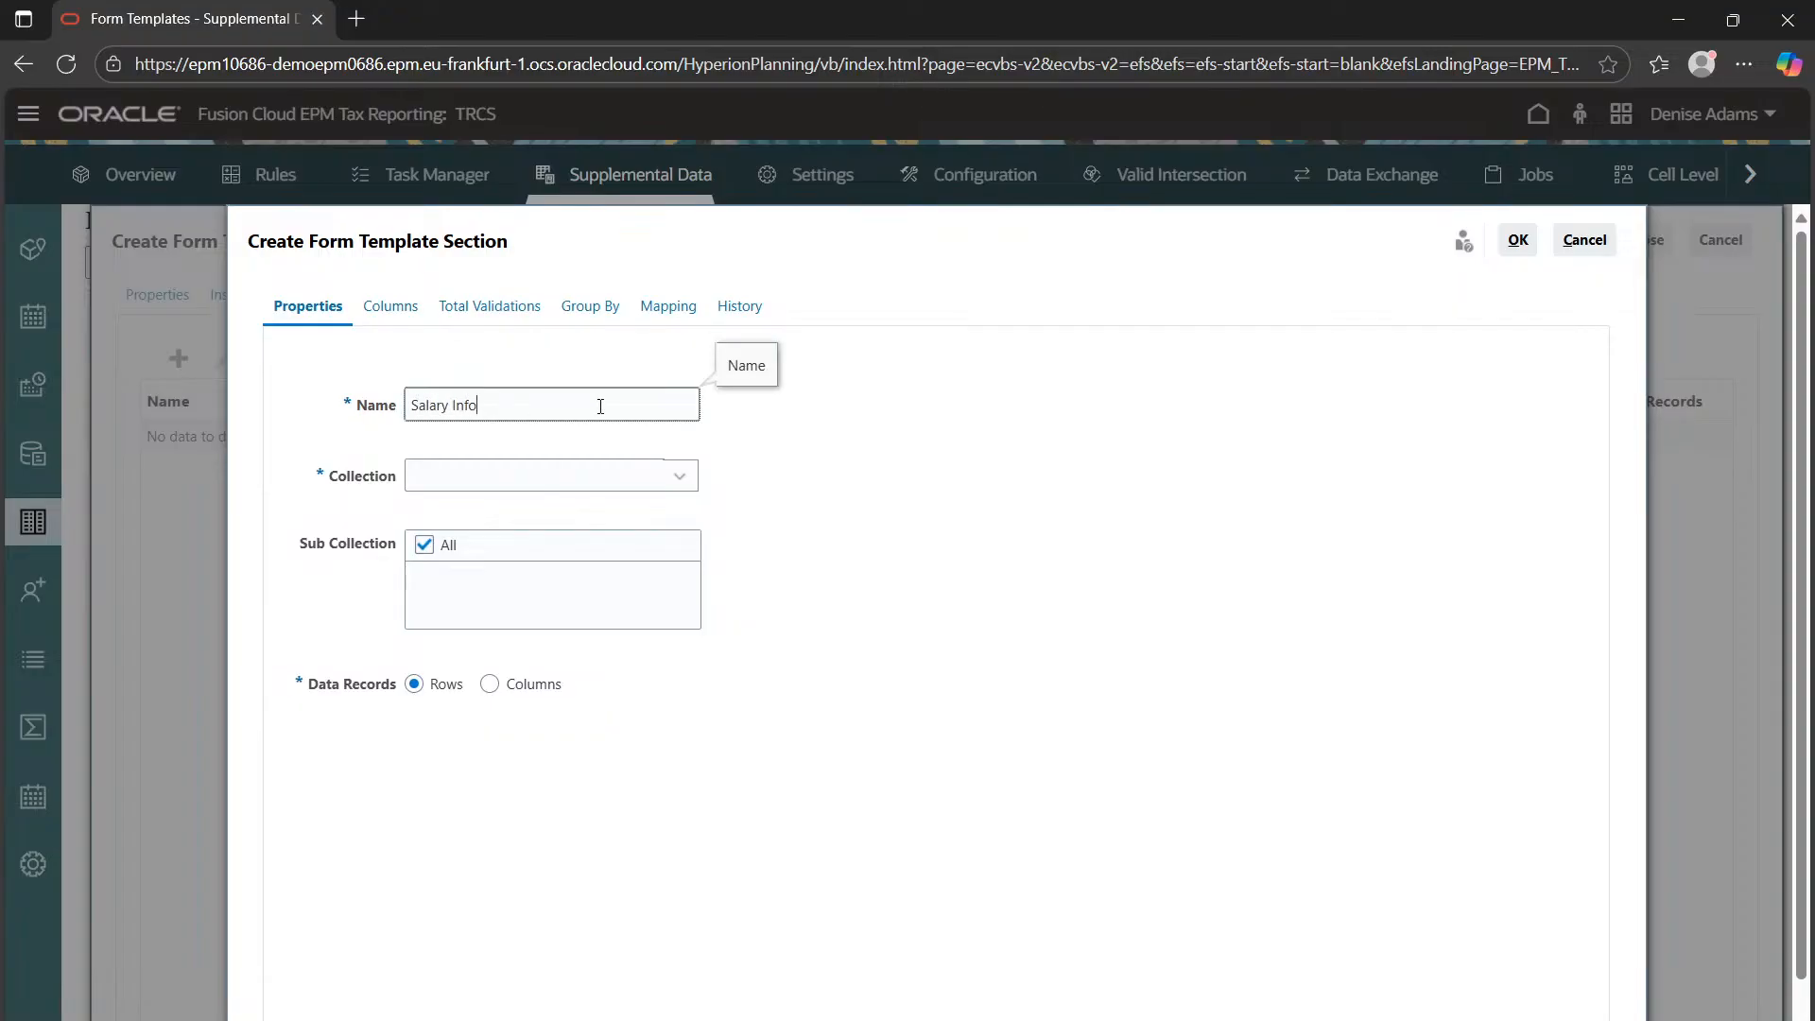
{"action": "left_click", "coordinate": [579, 483]}
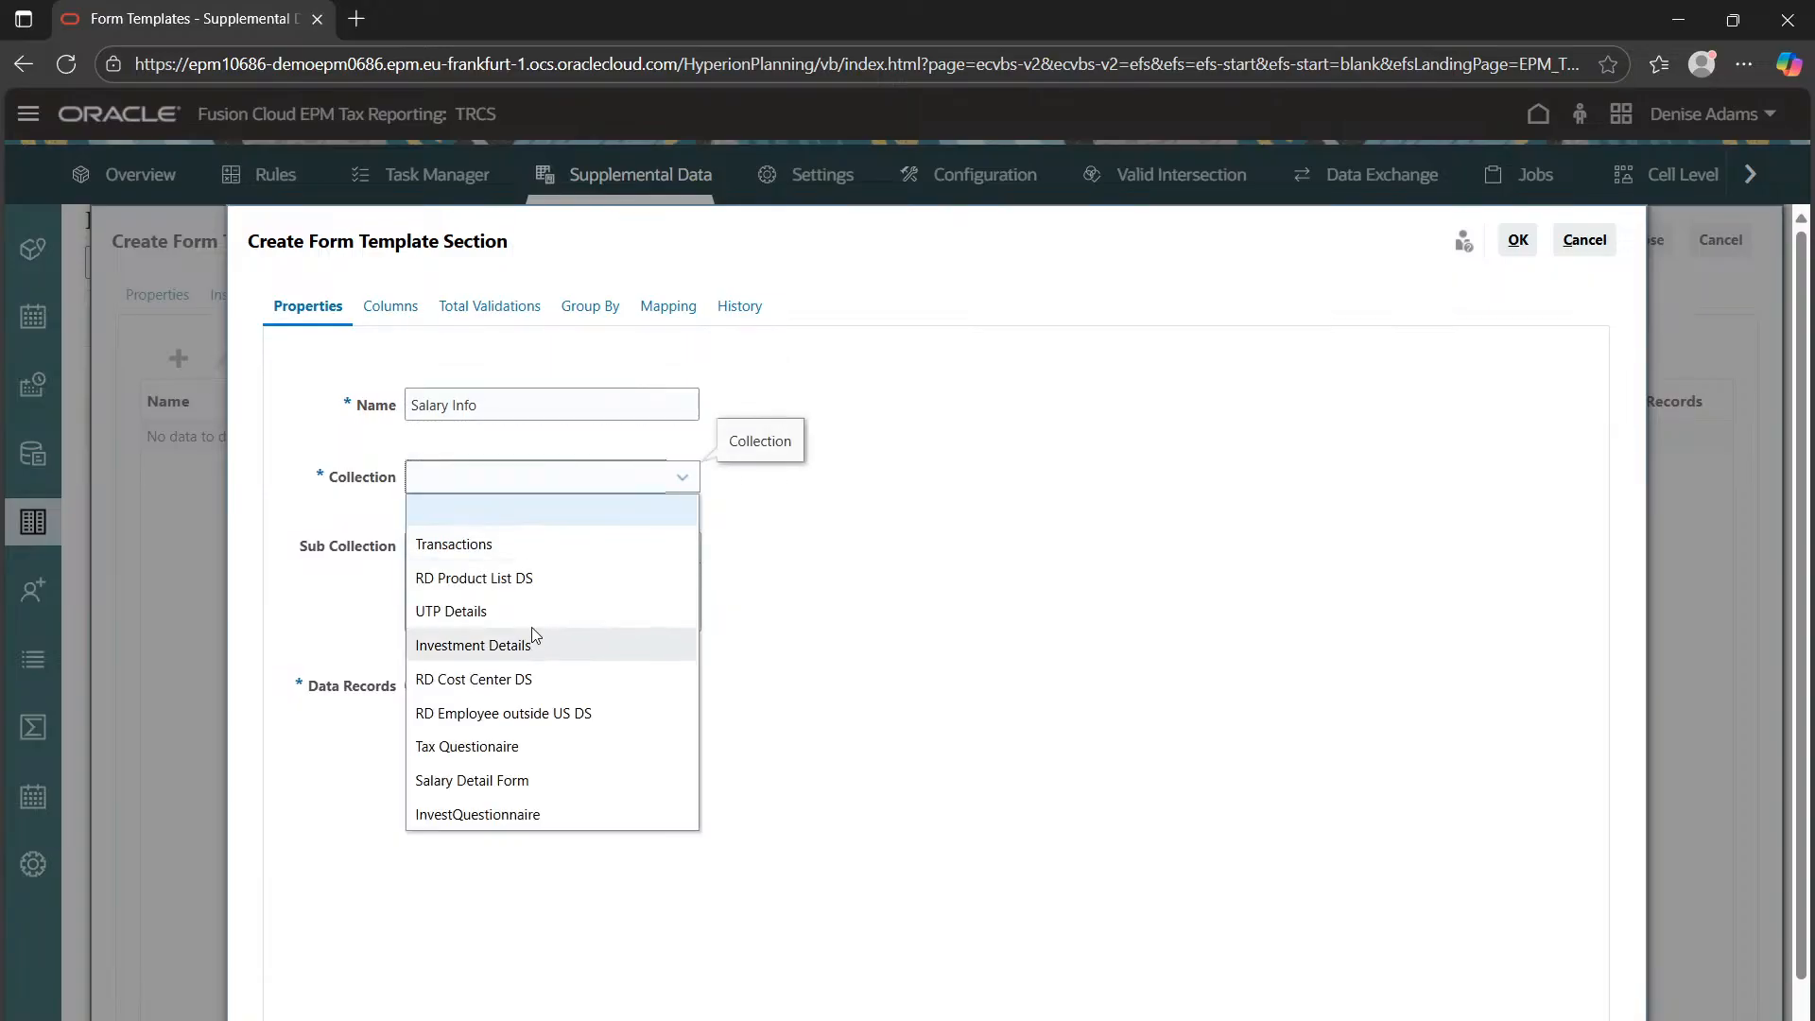
{"action": "left_click", "coordinate": [498, 782]}
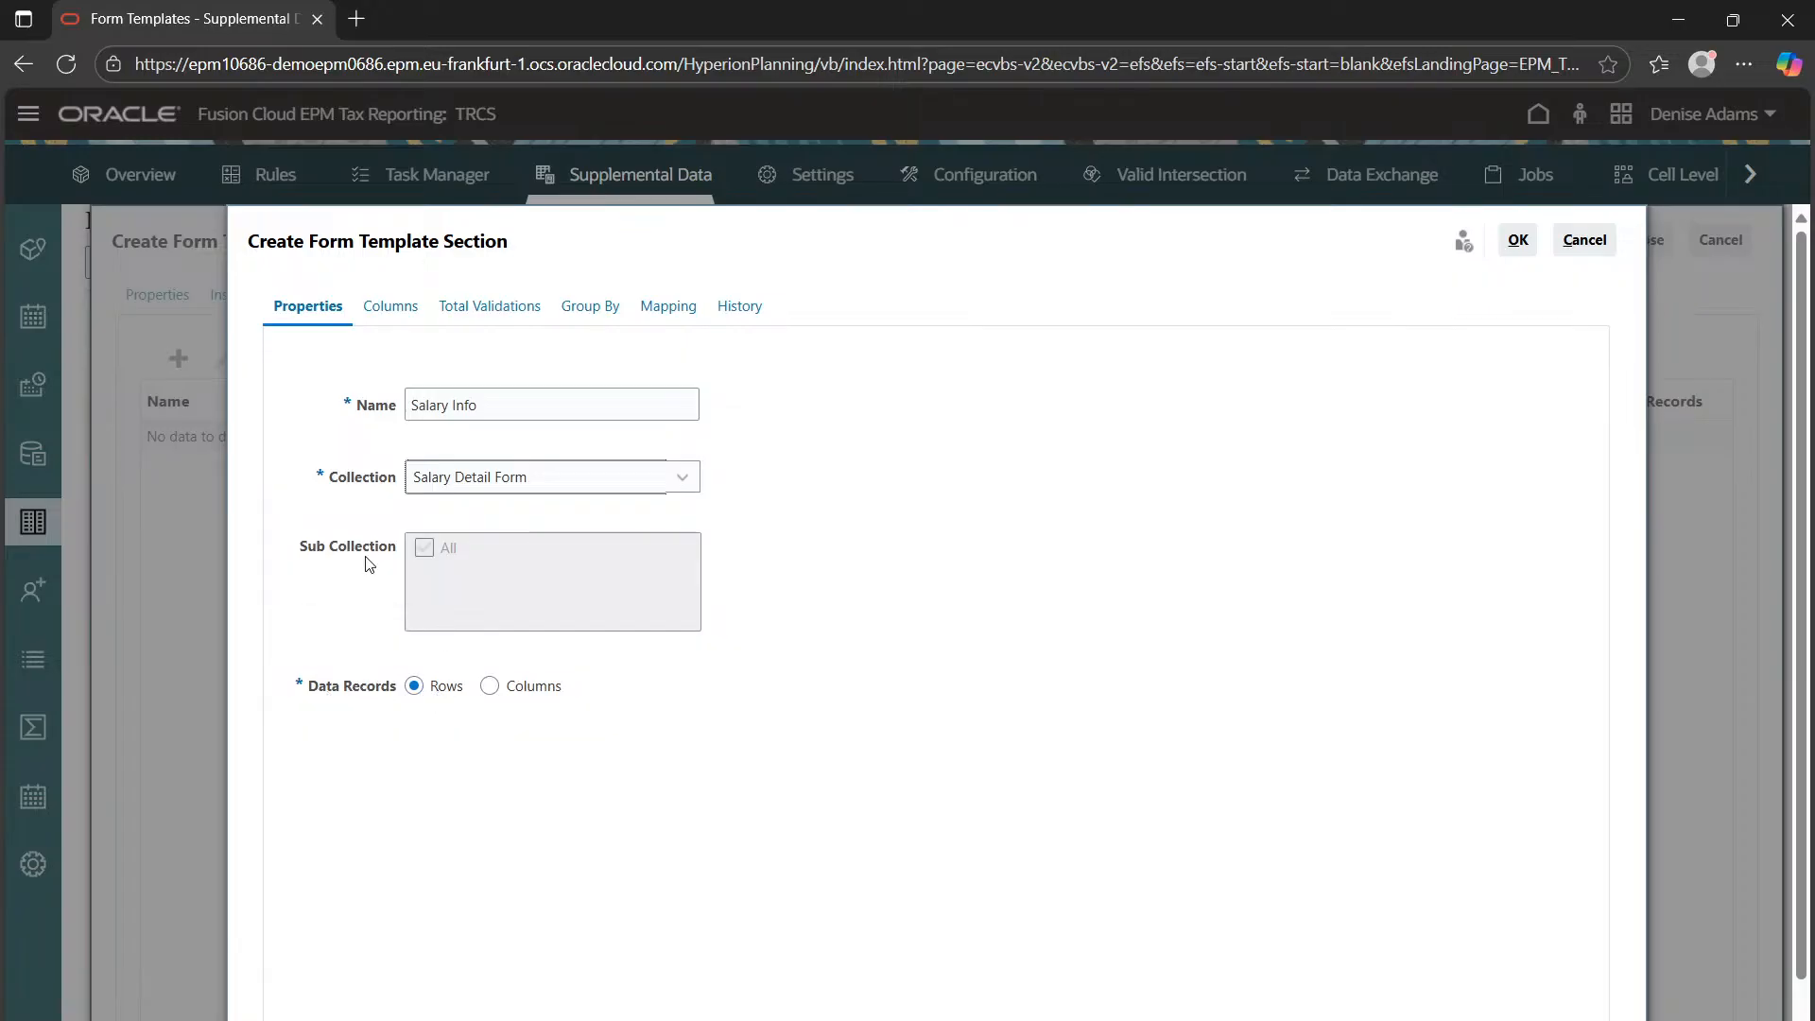
Include the Employee ID, Employee Type, Employee Designation, Allowance & Perks and Date of Joining columns
{"action": "left_click", "coordinate": [390, 306]}
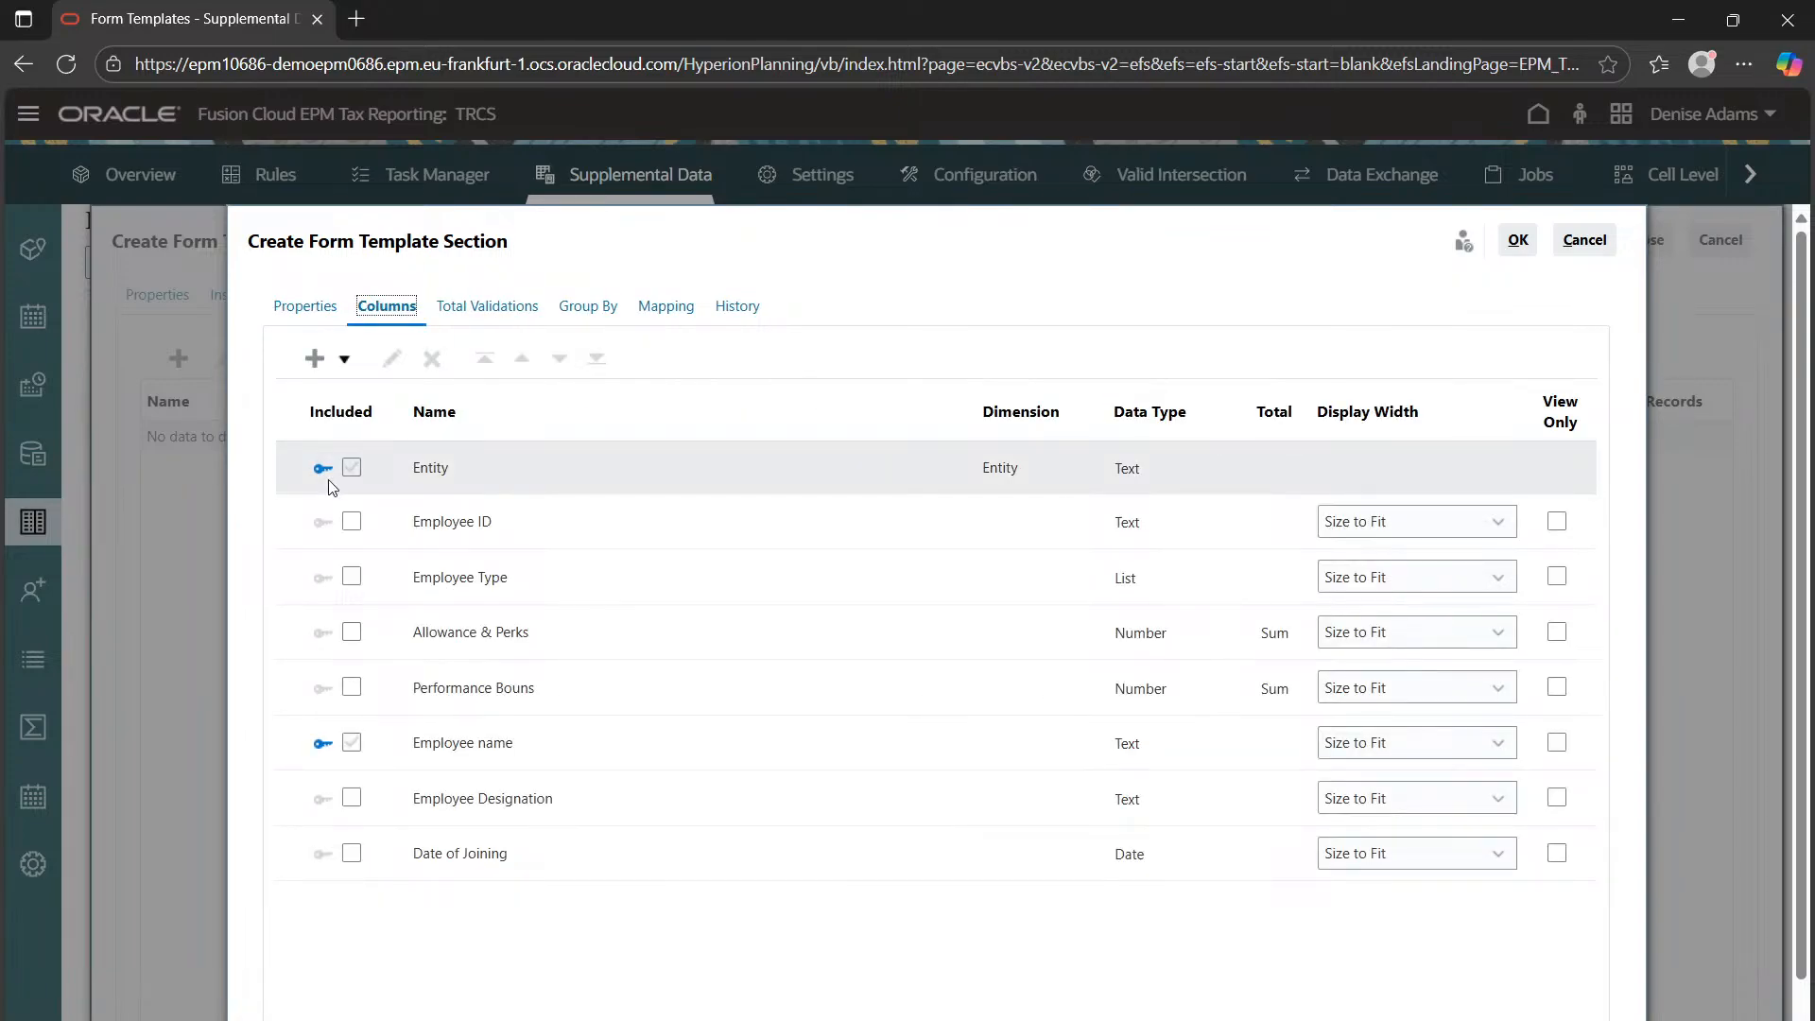
{"action": "left_click", "coordinate": [354, 530]}
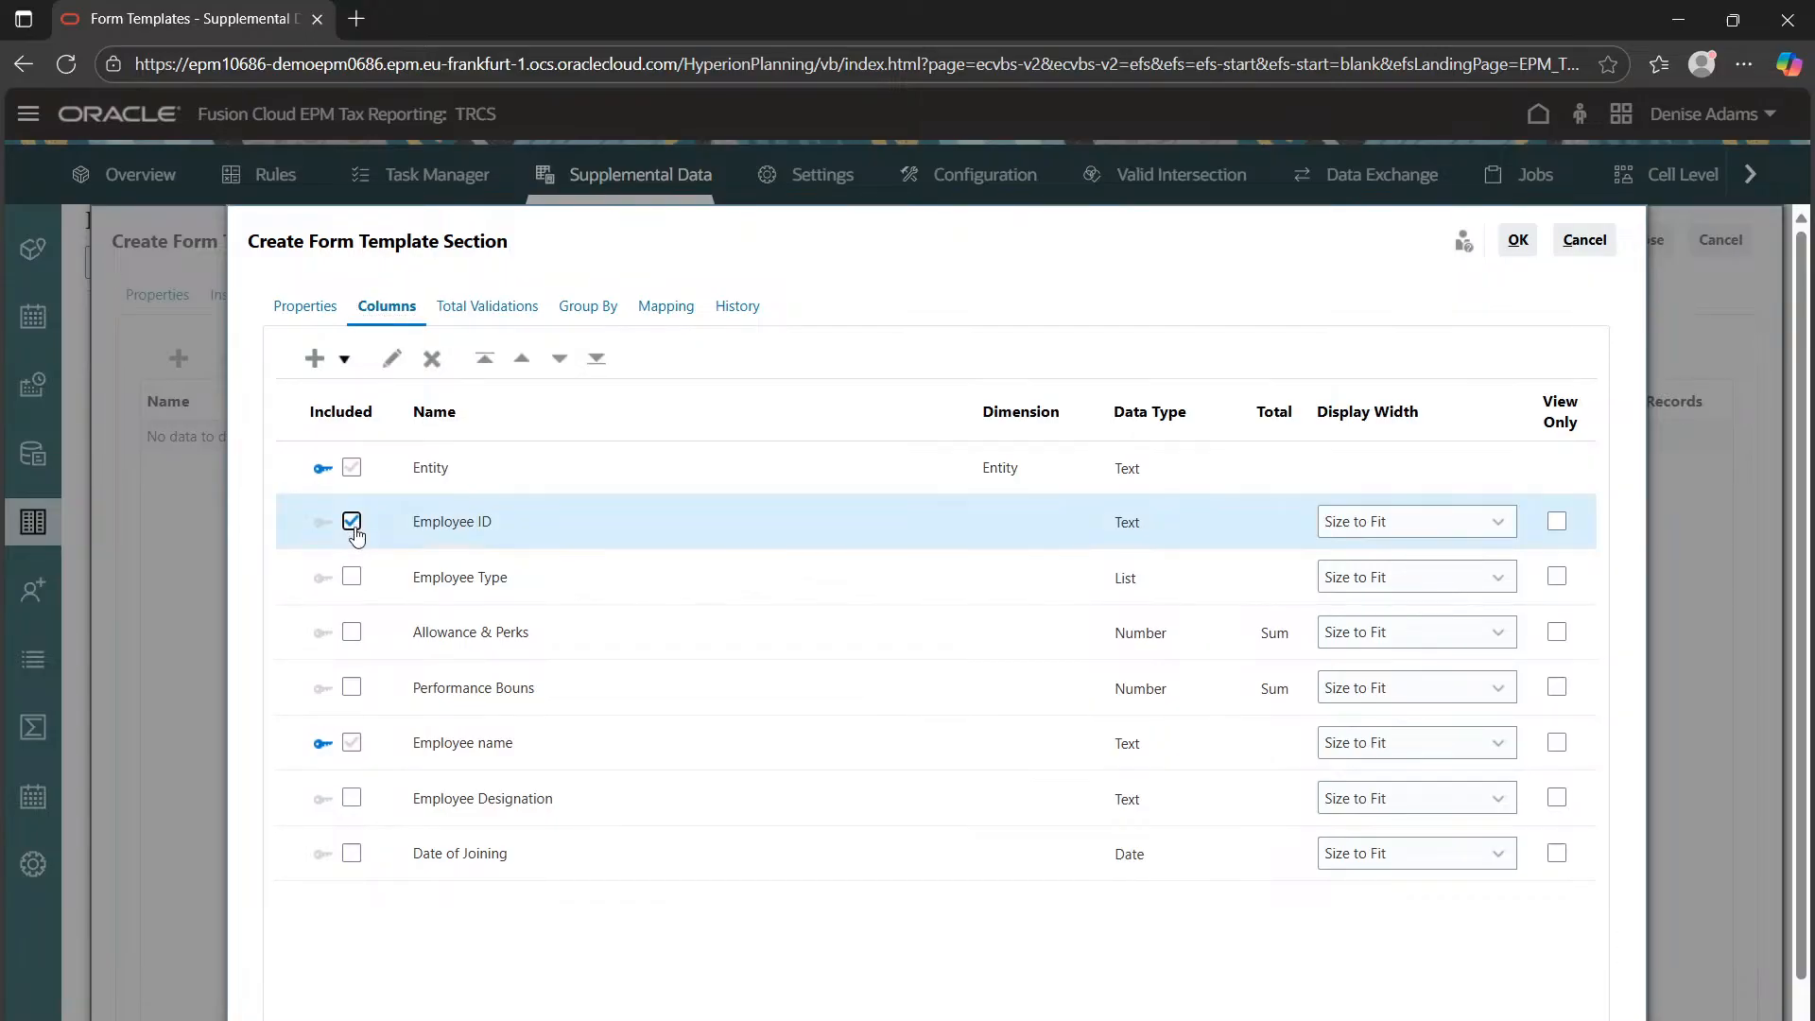
{"action": "left_click", "coordinate": [355, 580]}
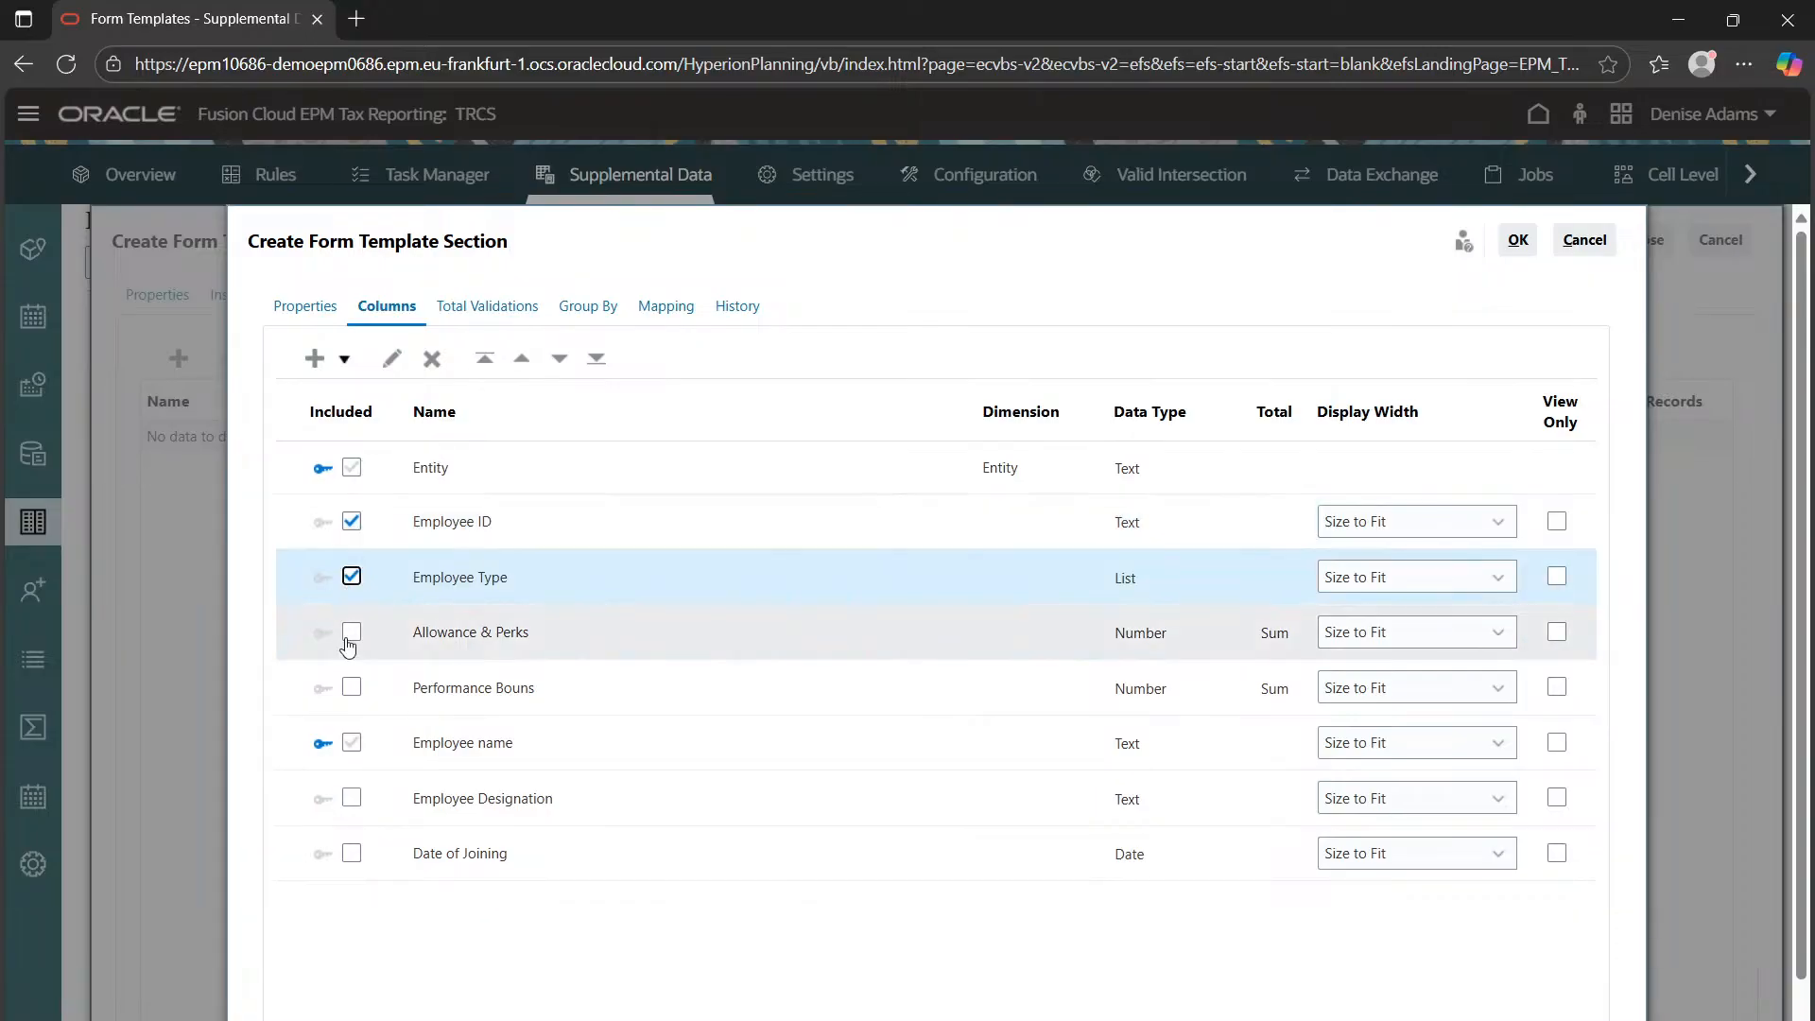
{"action": "left_click", "coordinate": [354, 799]}
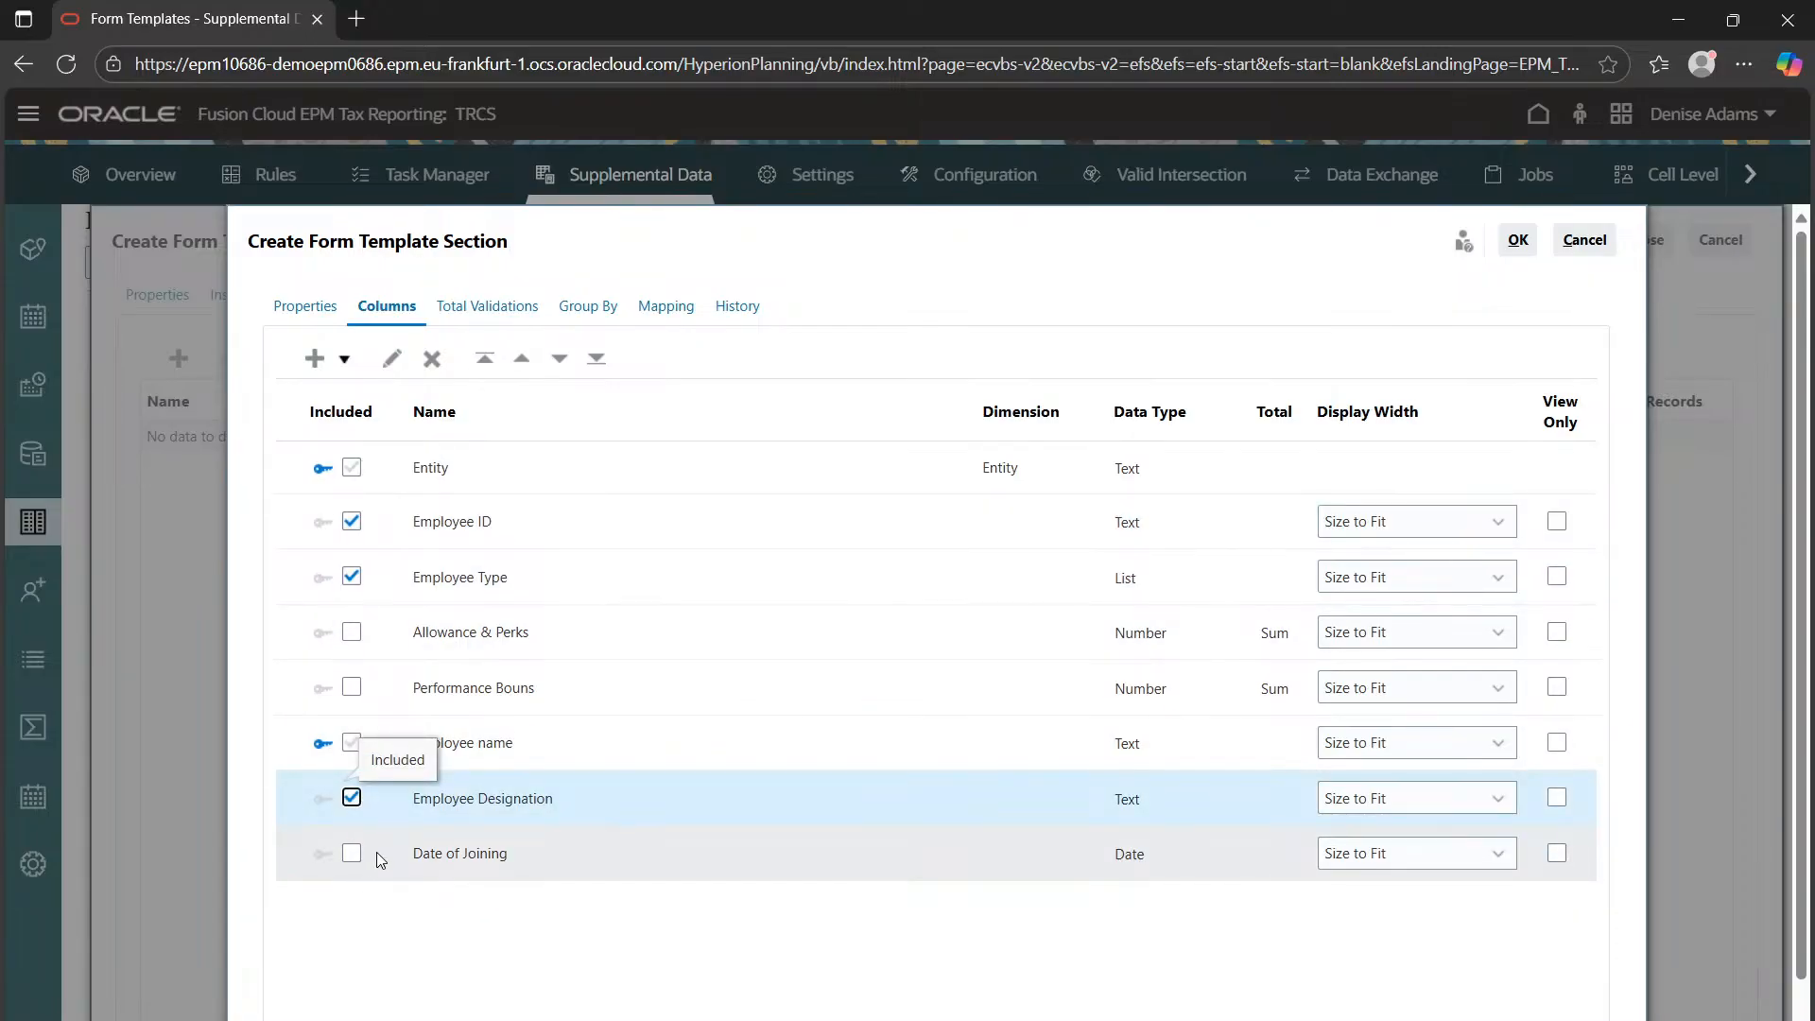
{"action": "left_click", "coordinate": [353, 632]}
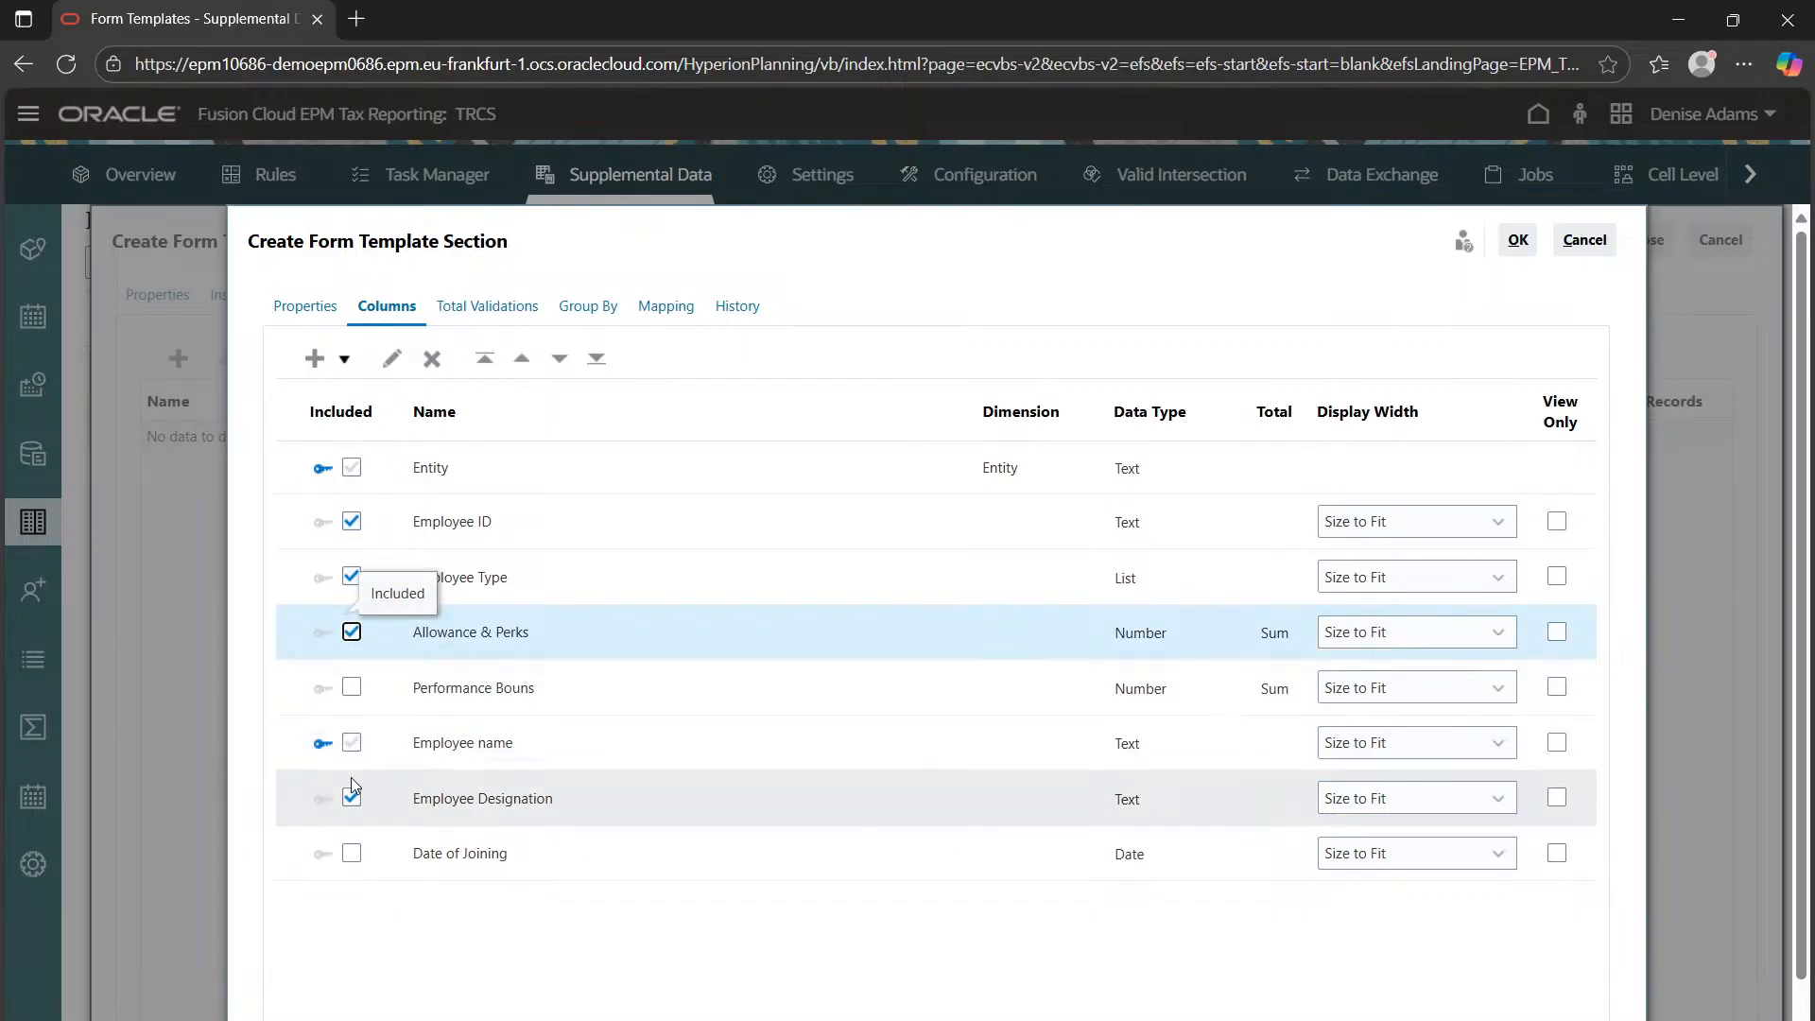
{"action": "left_click", "coordinate": [354, 856]}
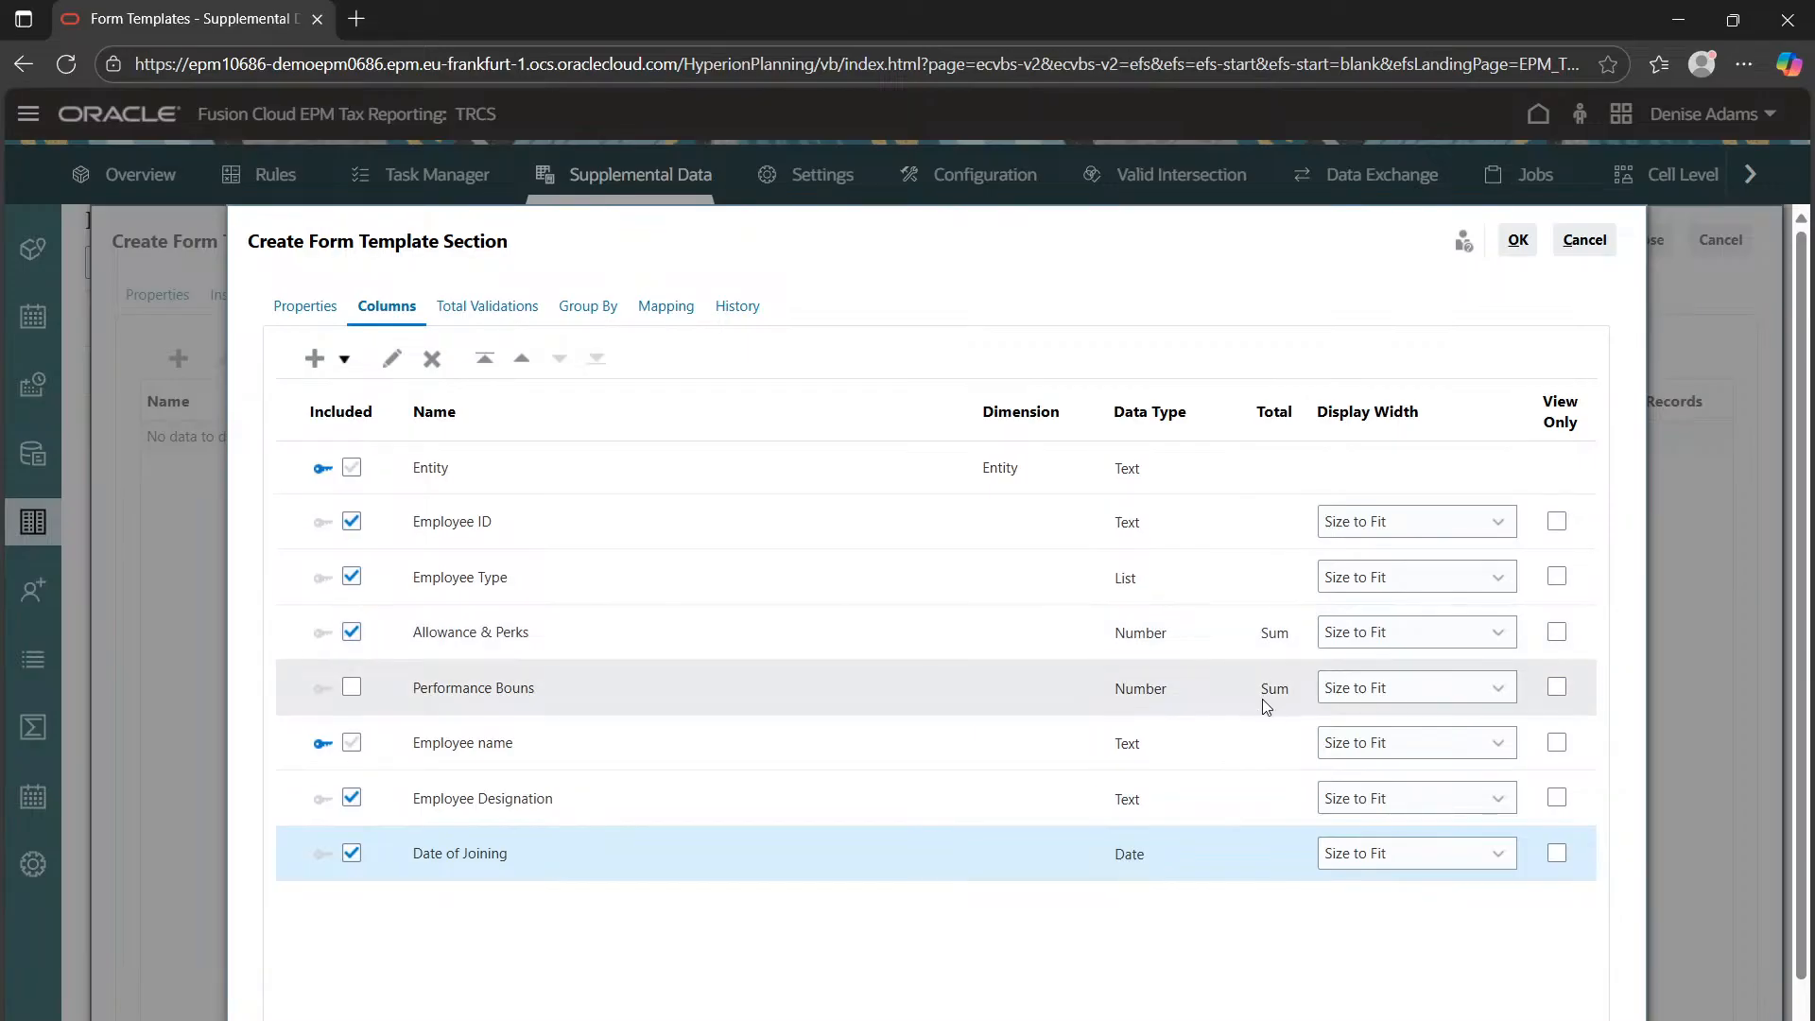
{"action": "left_click", "coordinate": [493, 308]}
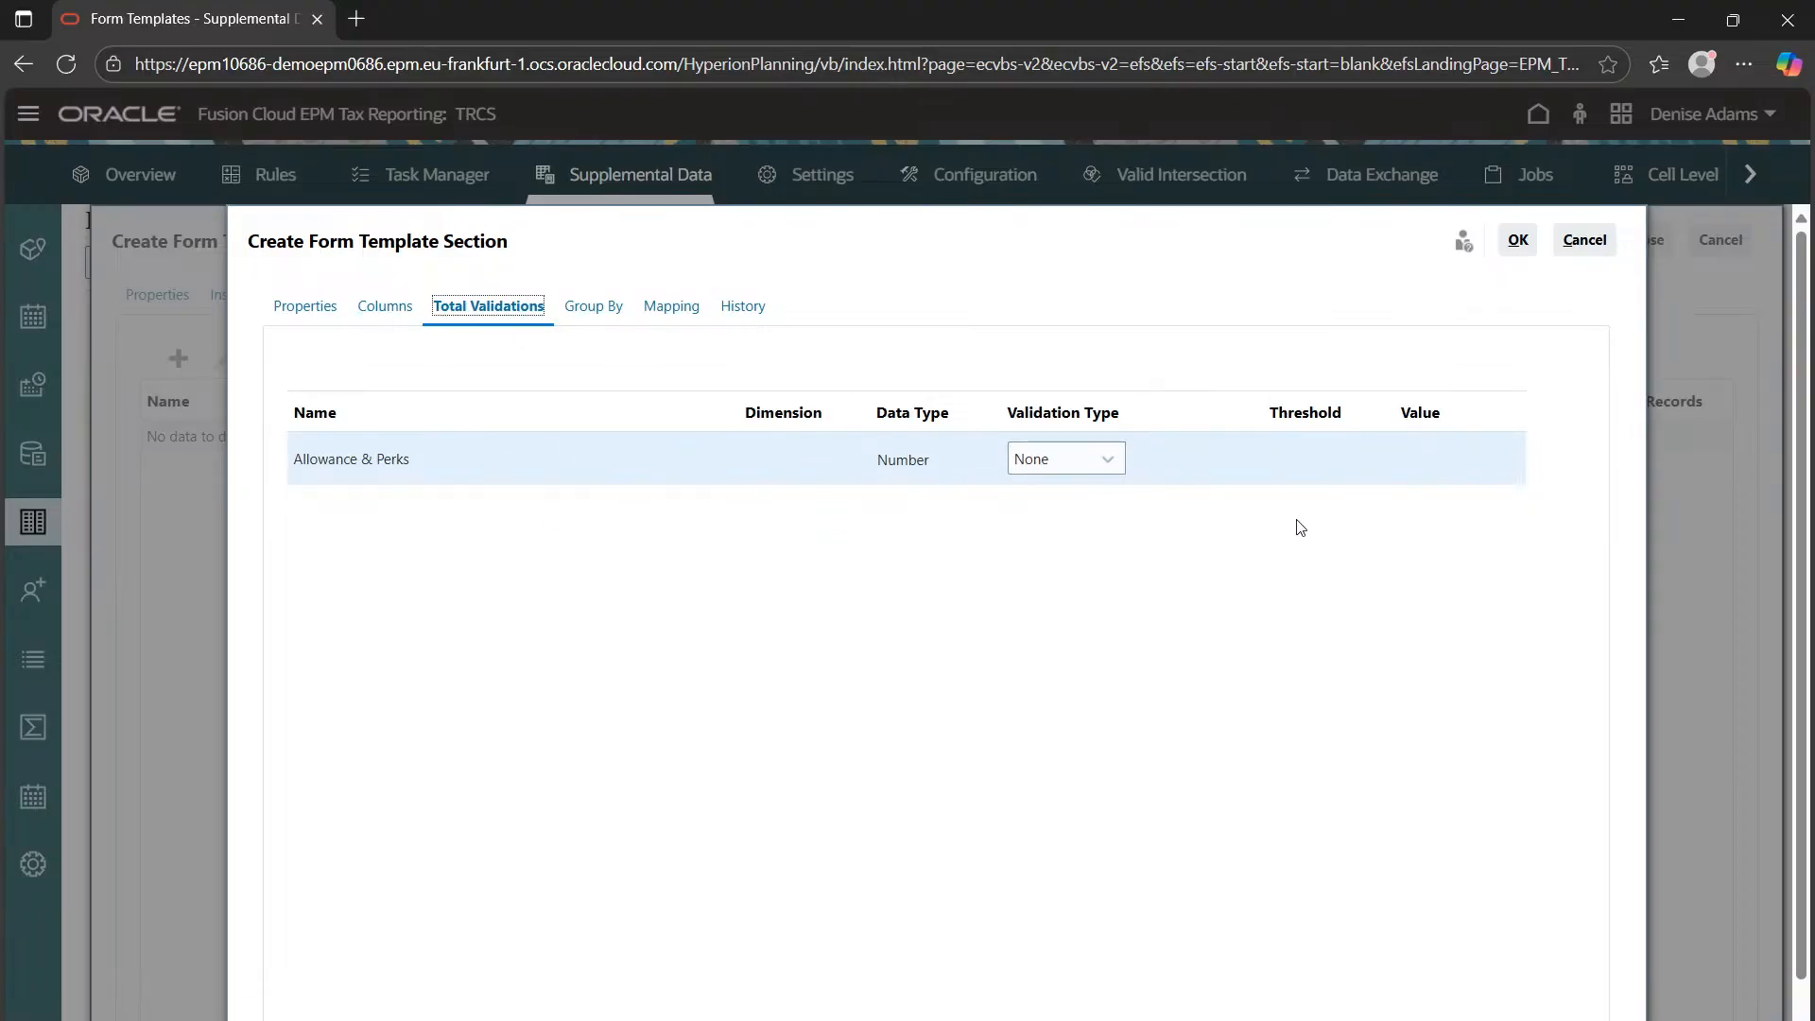
Keep the Allowance & Perks validation type at None and move to Group By
{"action": "left_click", "coordinate": [590, 313]}
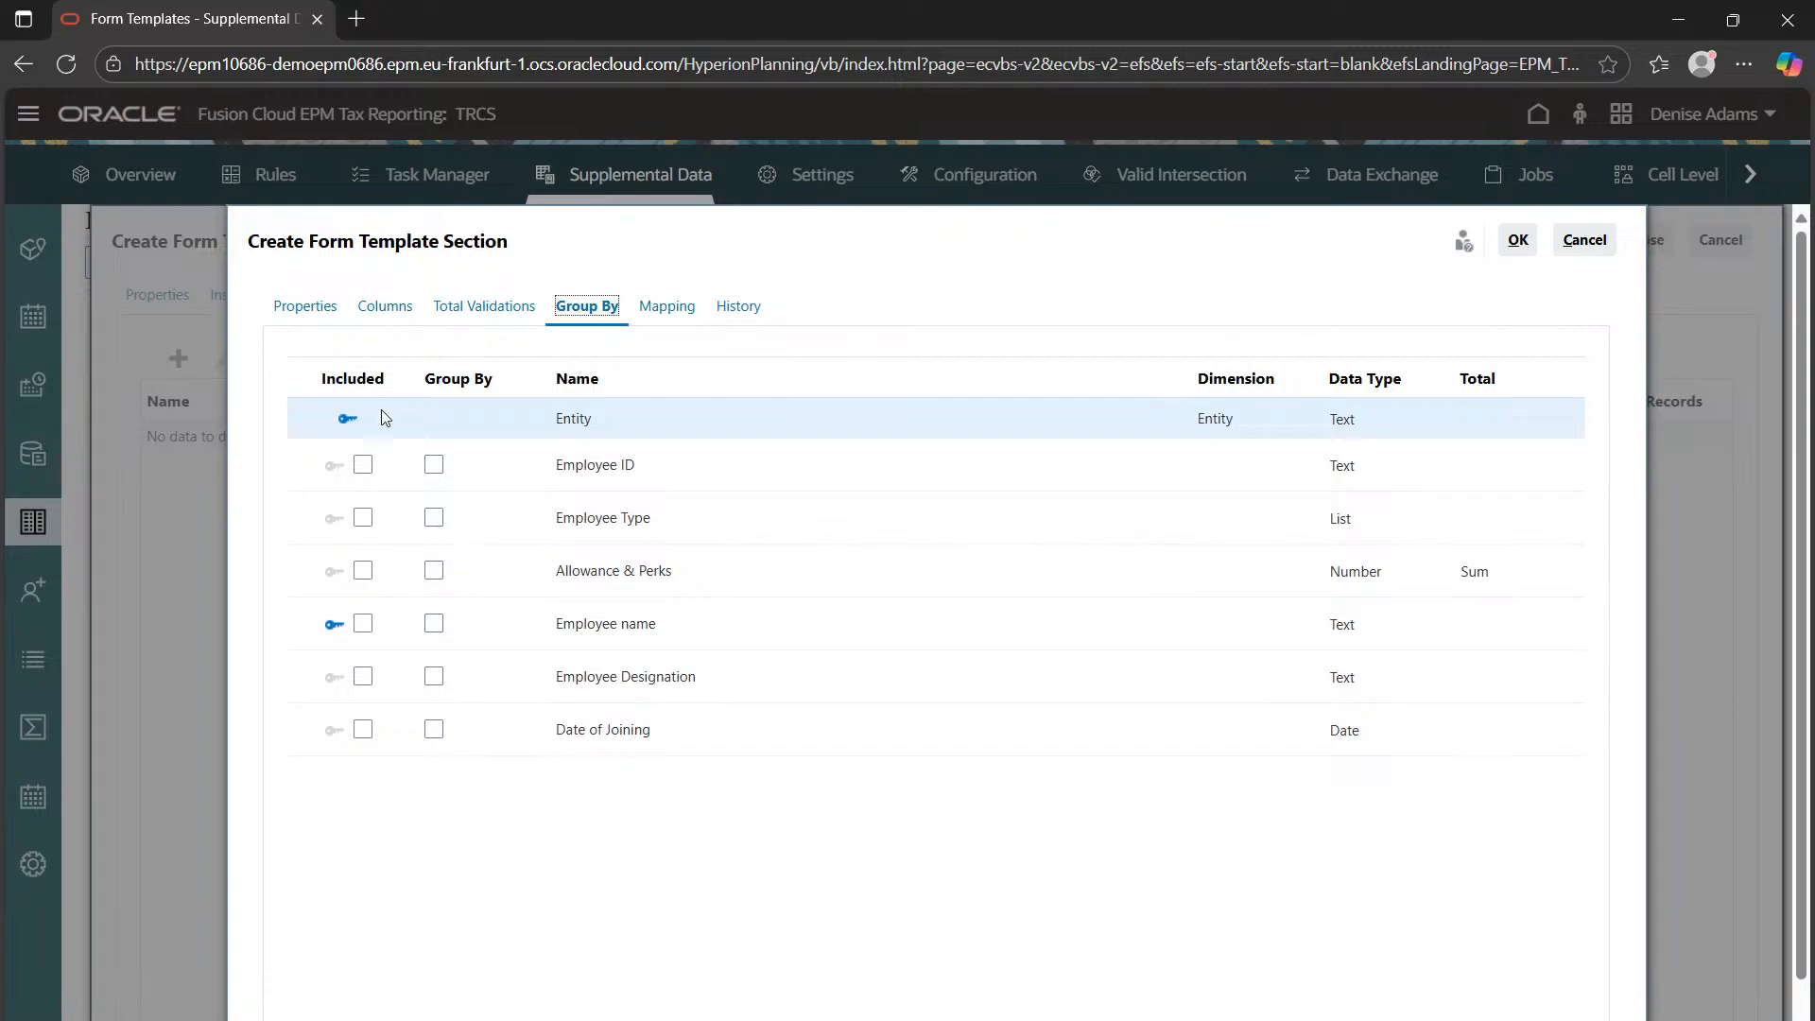
Group Salary Info rows by Employee ID with Allowance & Perks included
{"action": "left_click", "coordinate": [433, 465]}
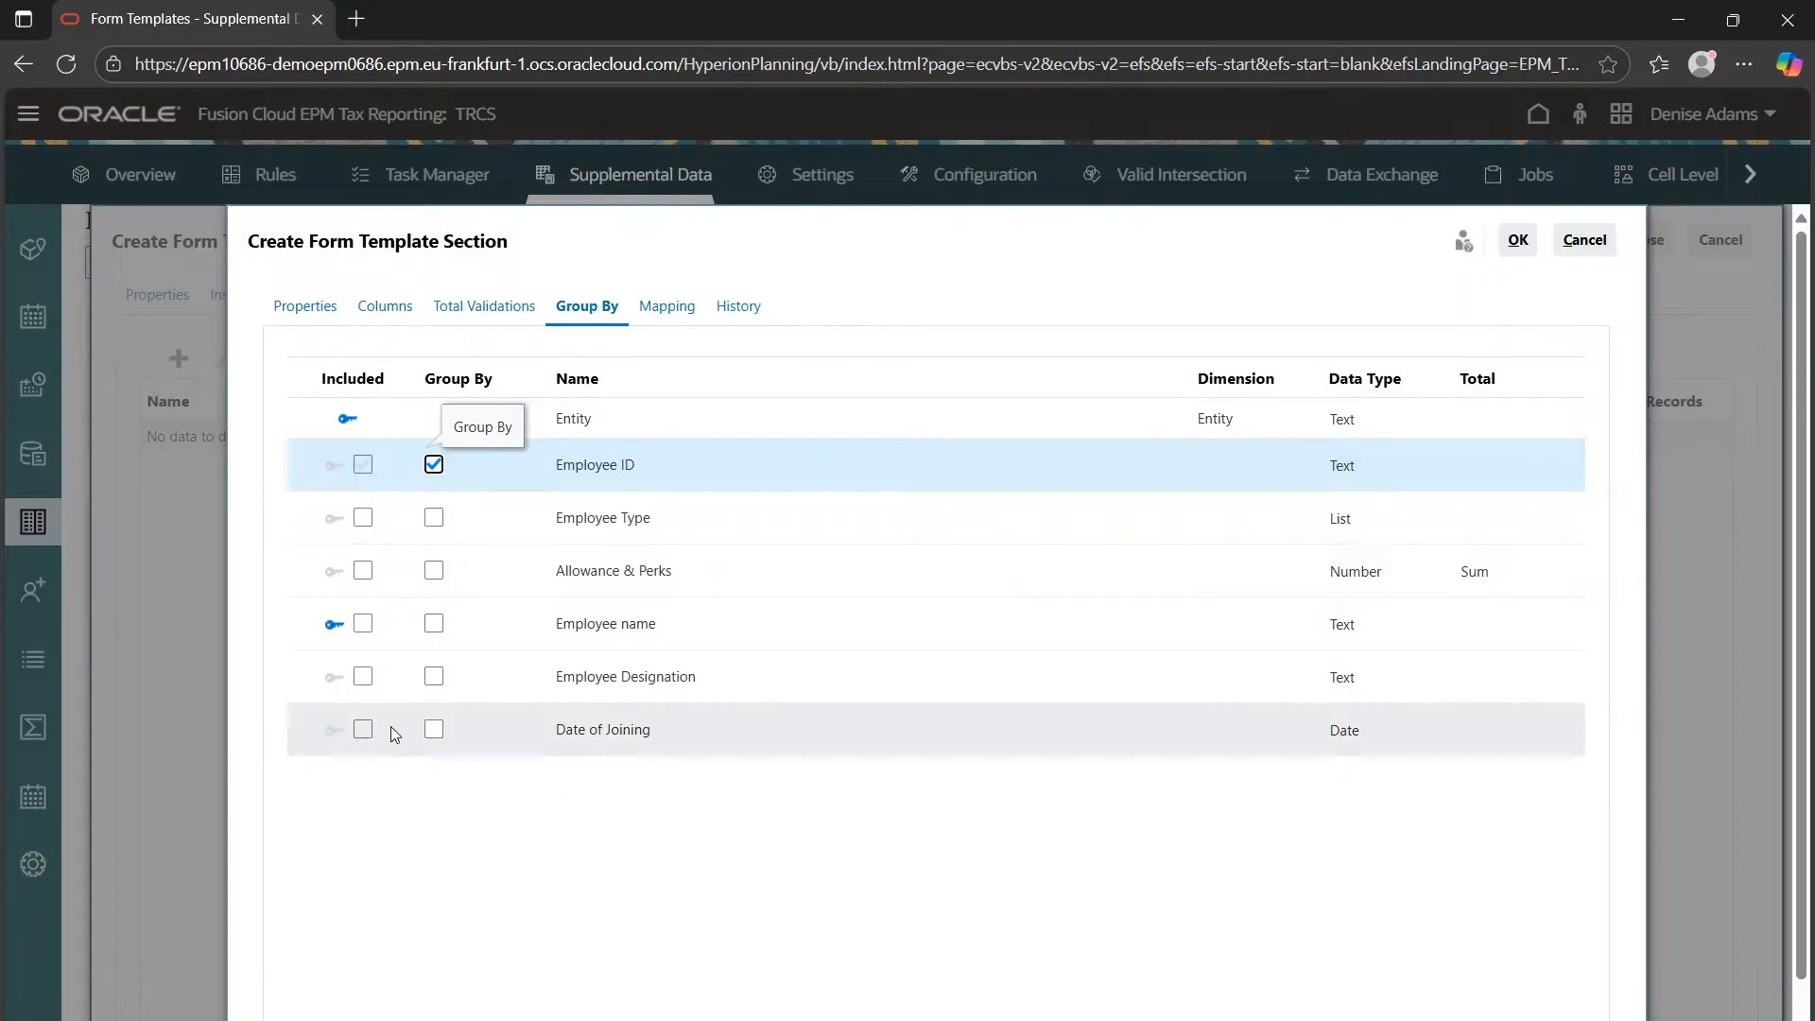
{"action": "left_click", "coordinate": [363, 570]}
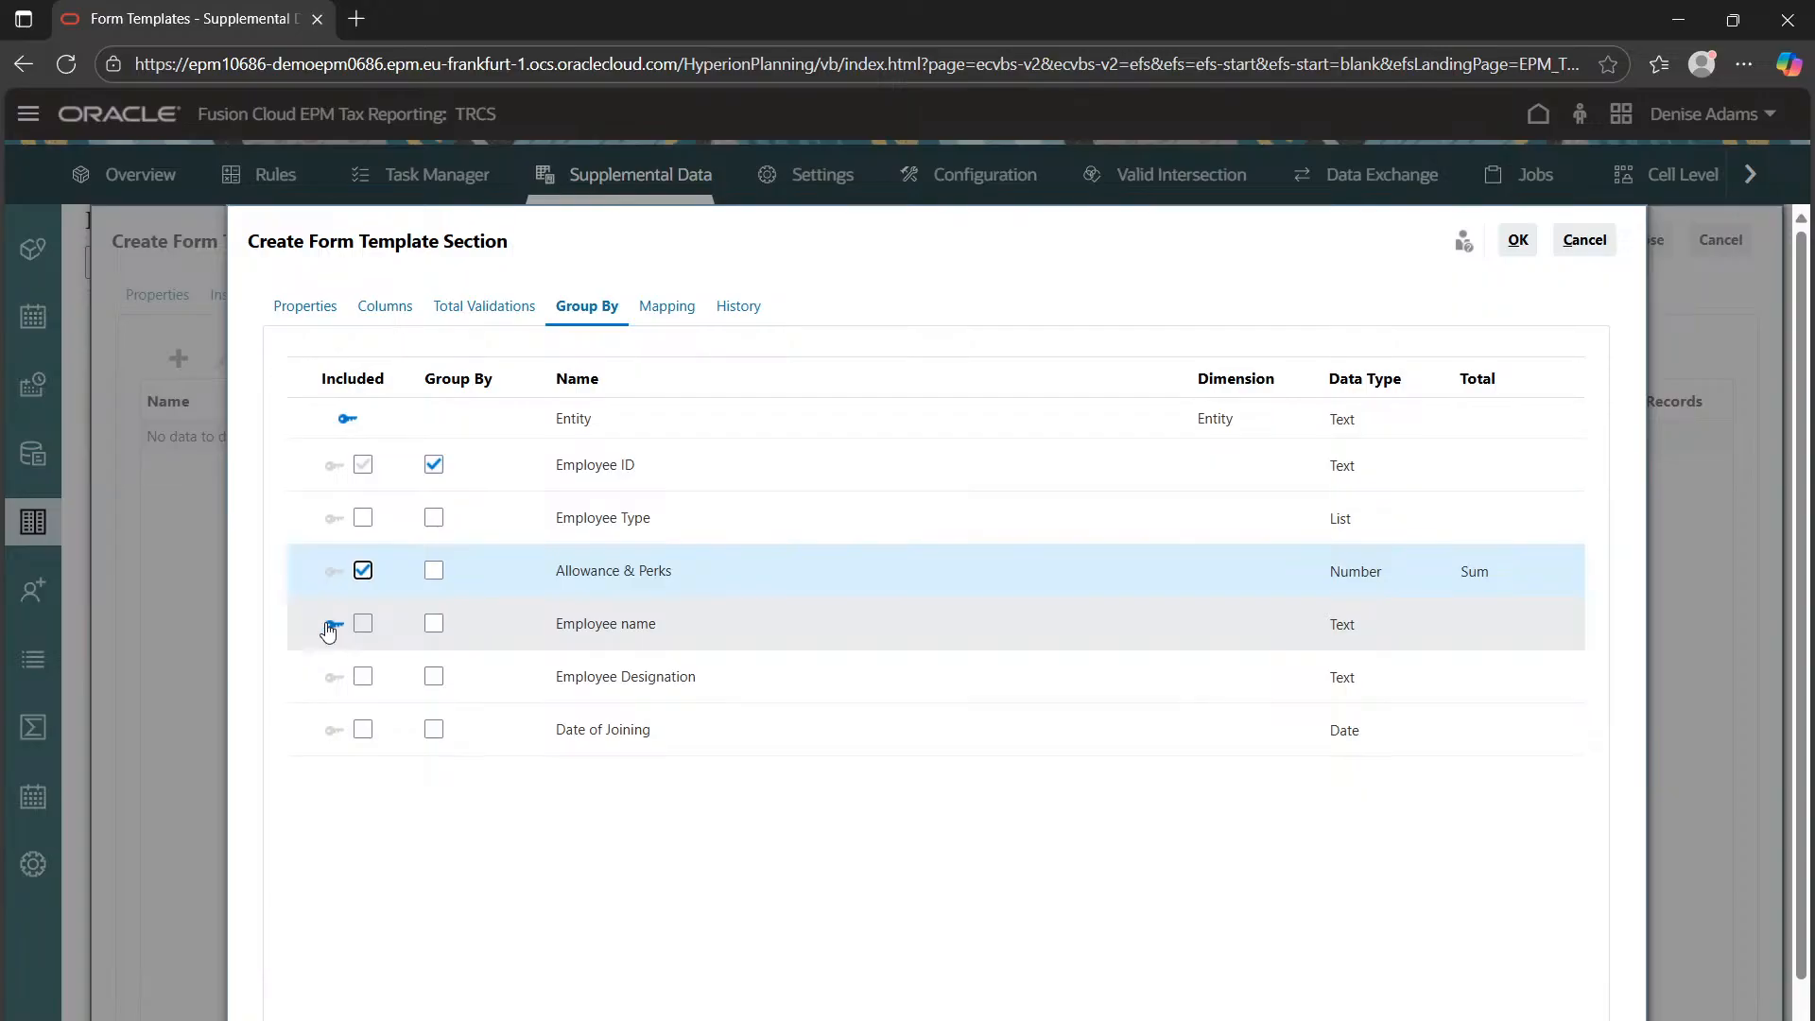
{"action": "left_click", "coordinate": [677, 316]}
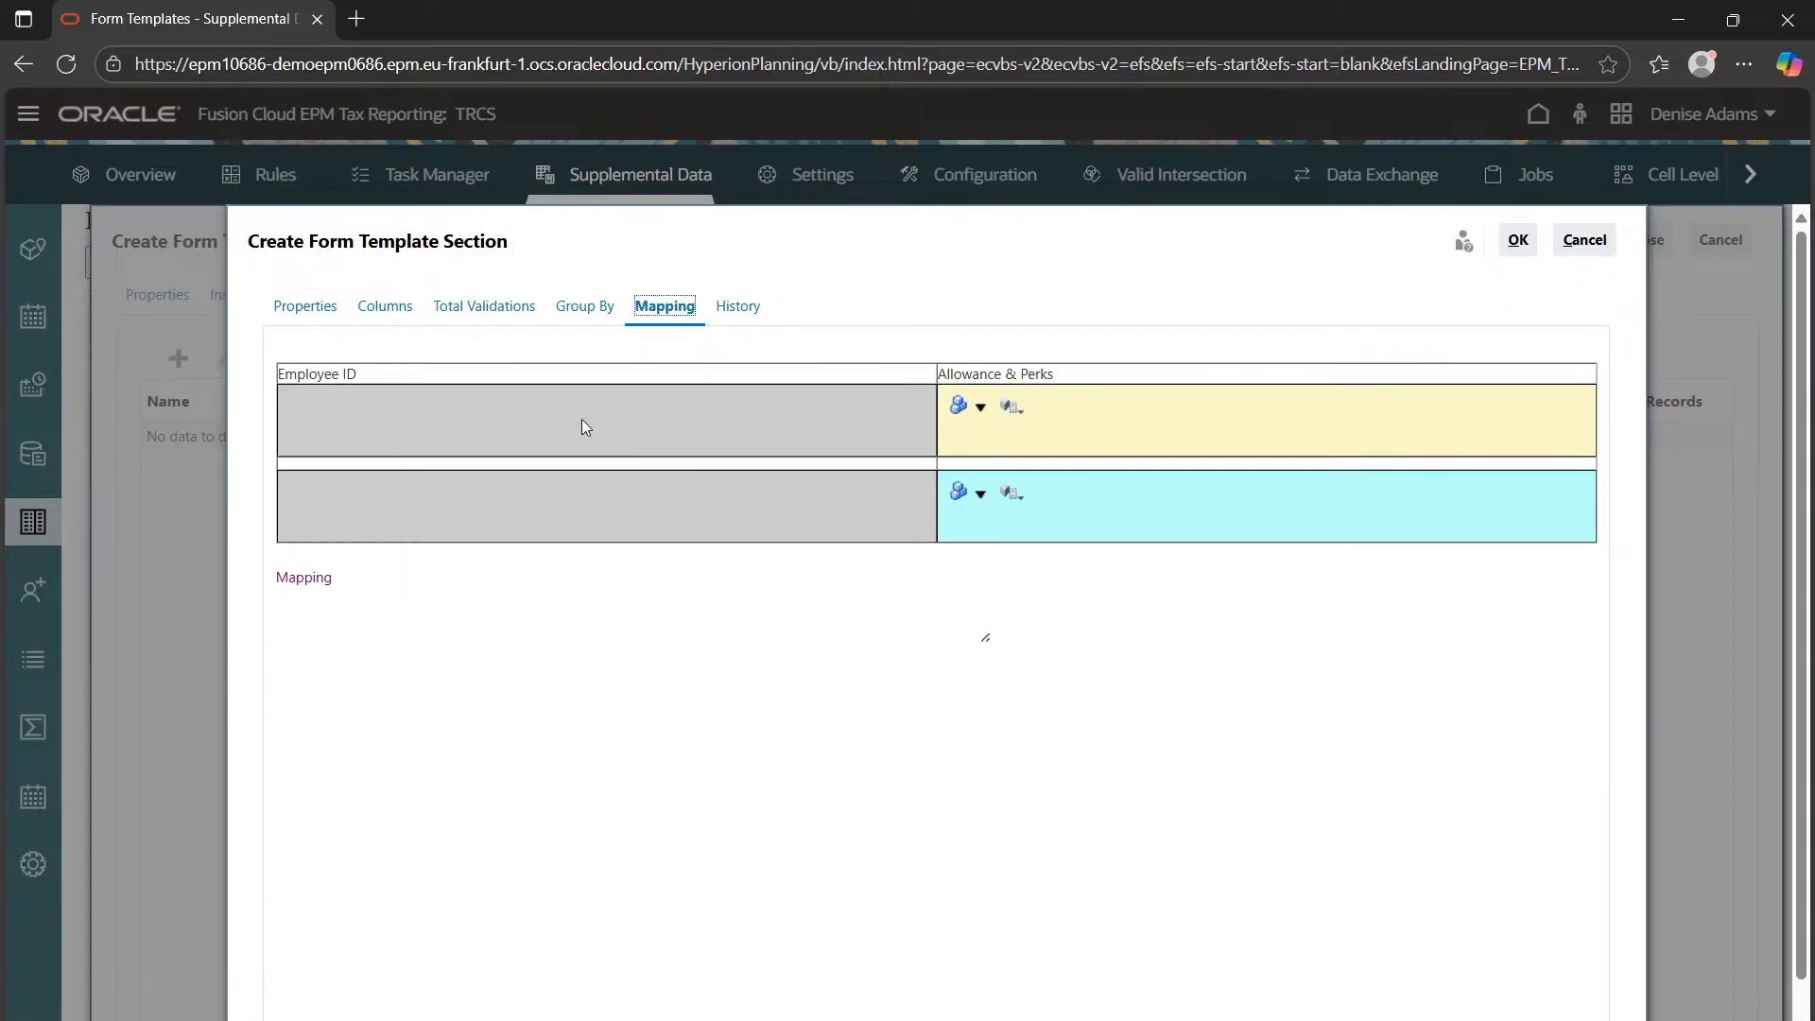
Leave the mapping cube and Allowance & Perks member unselected
{"action": "left_click", "coordinate": [981, 408]}
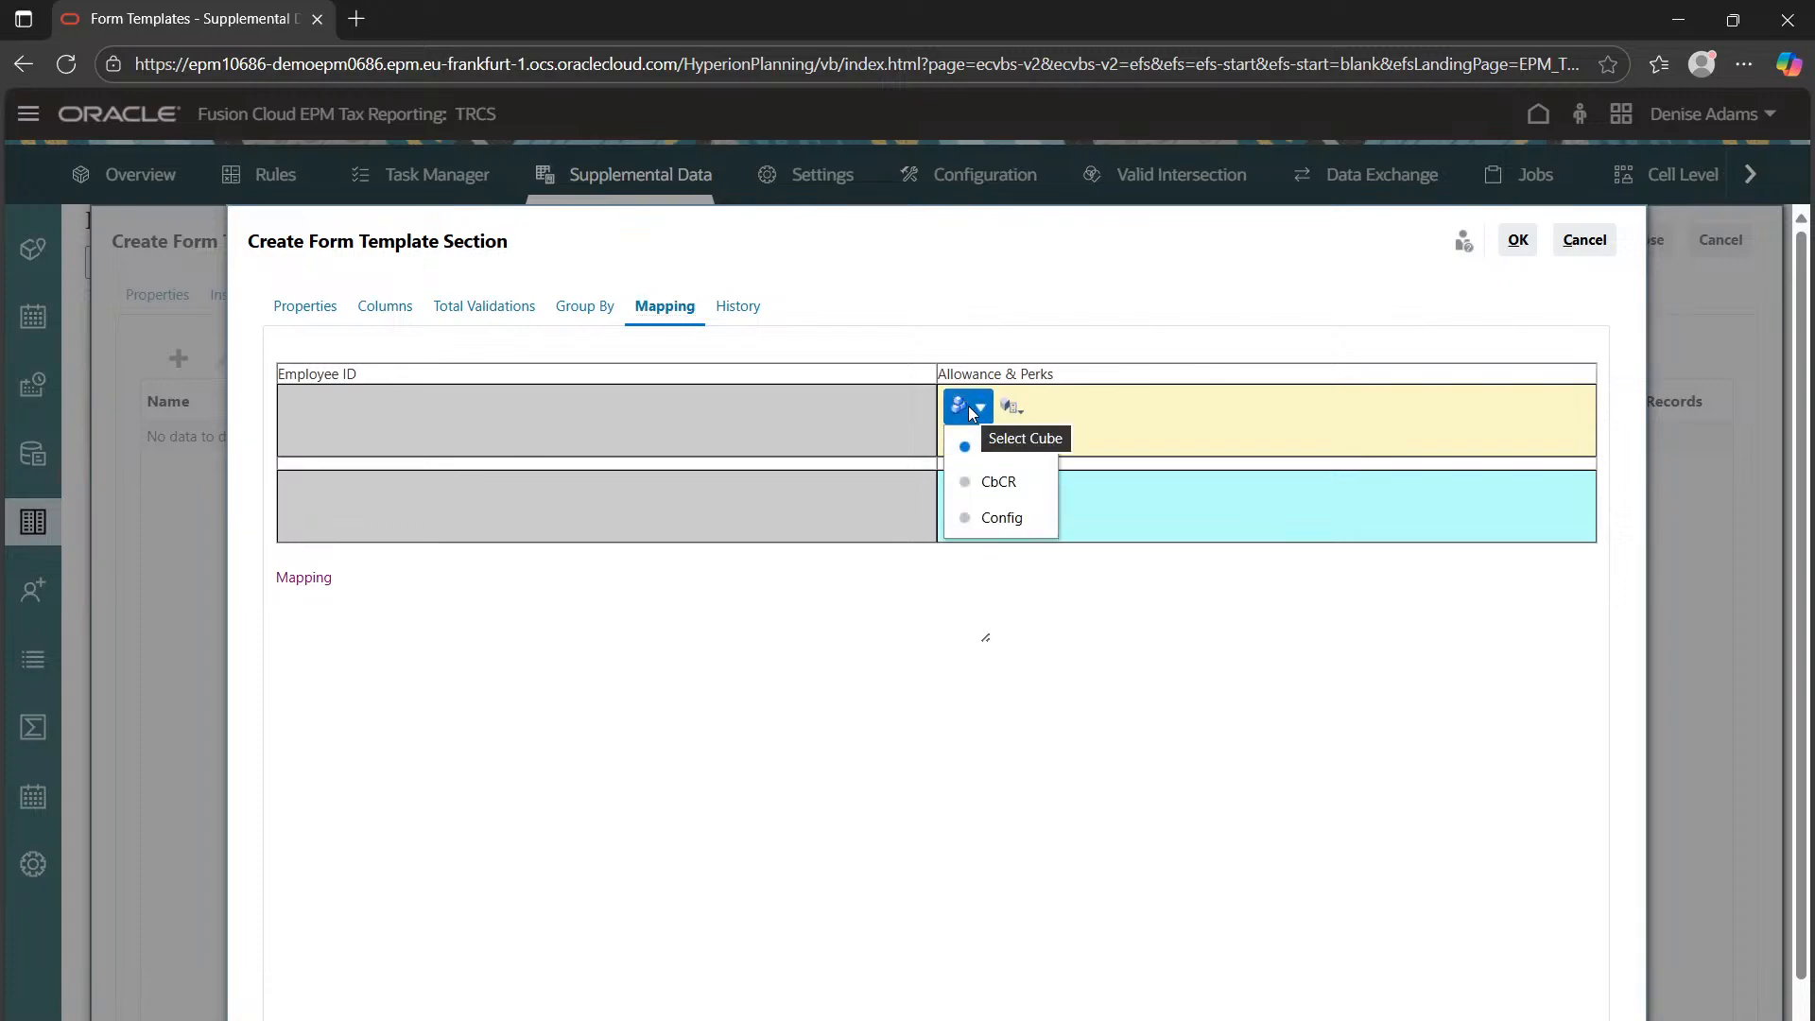
{"action": "left_click", "coordinate": [823, 681]}
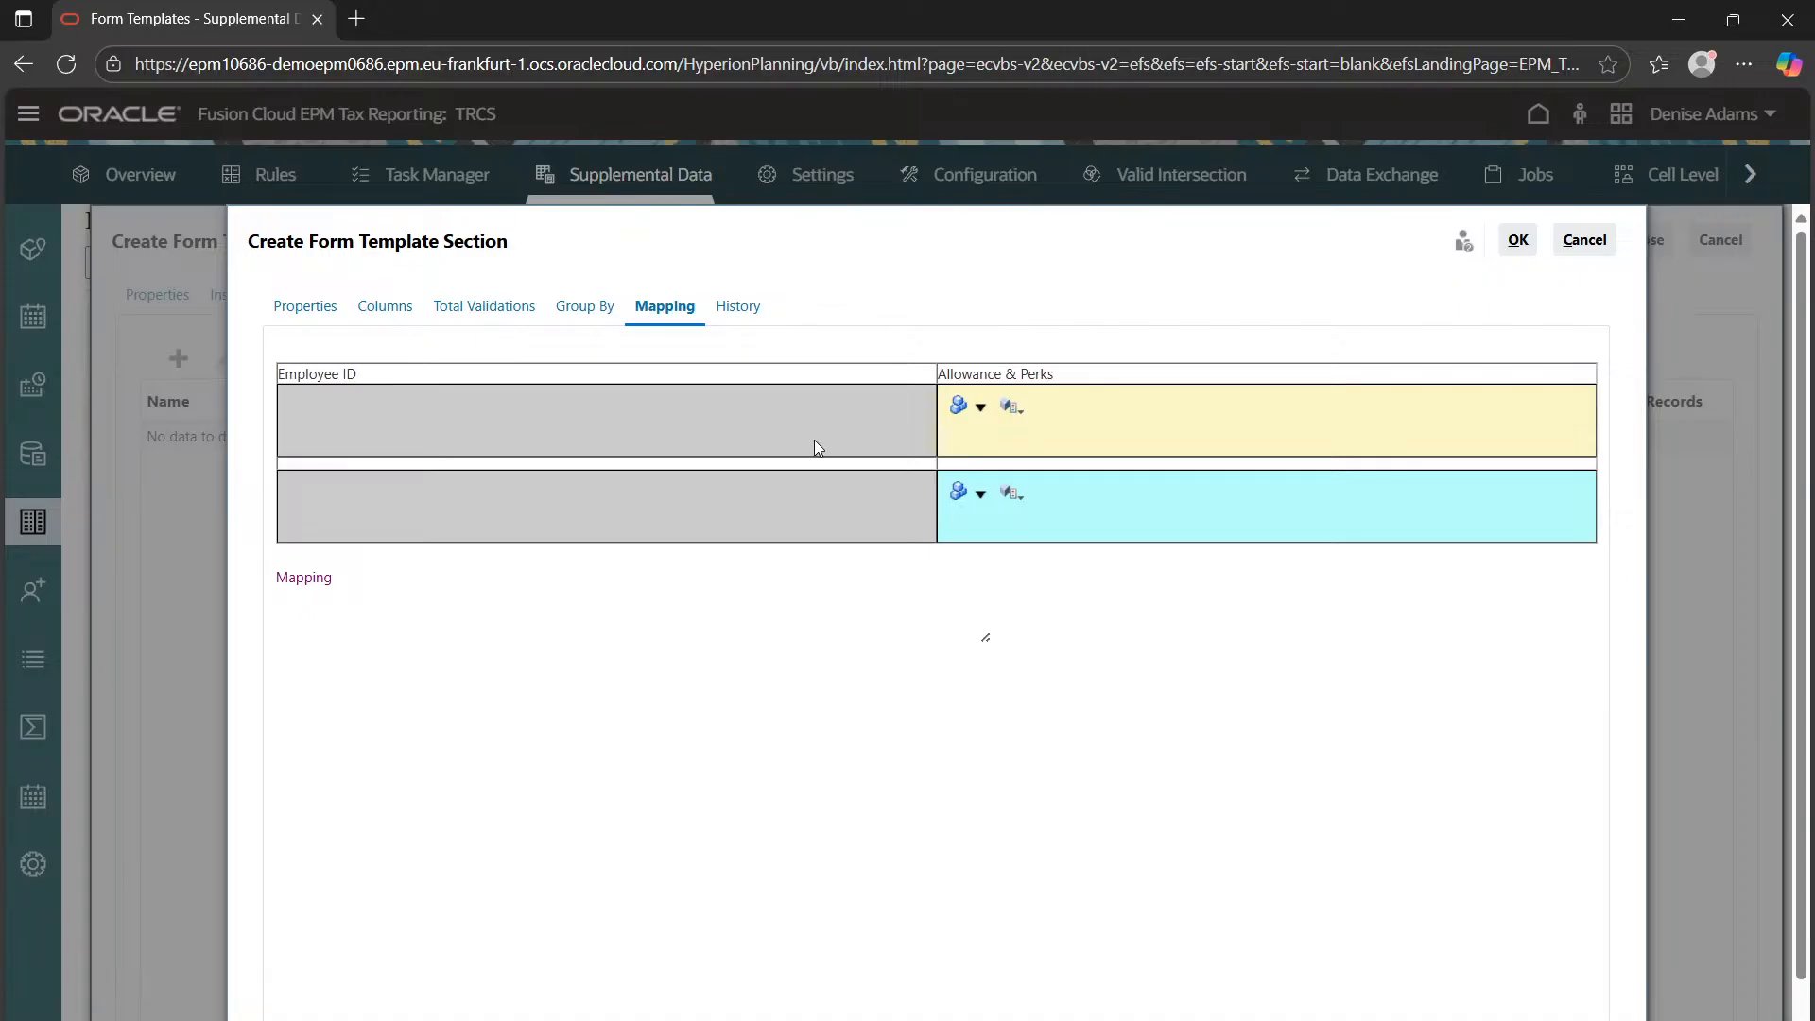
{"action": "left_click", "coordinate": [982, 408]}
{"action": "left_click", "coordinate": [1107, 605]}
{"action": "left_click", "coordinate": [1010, 408]}
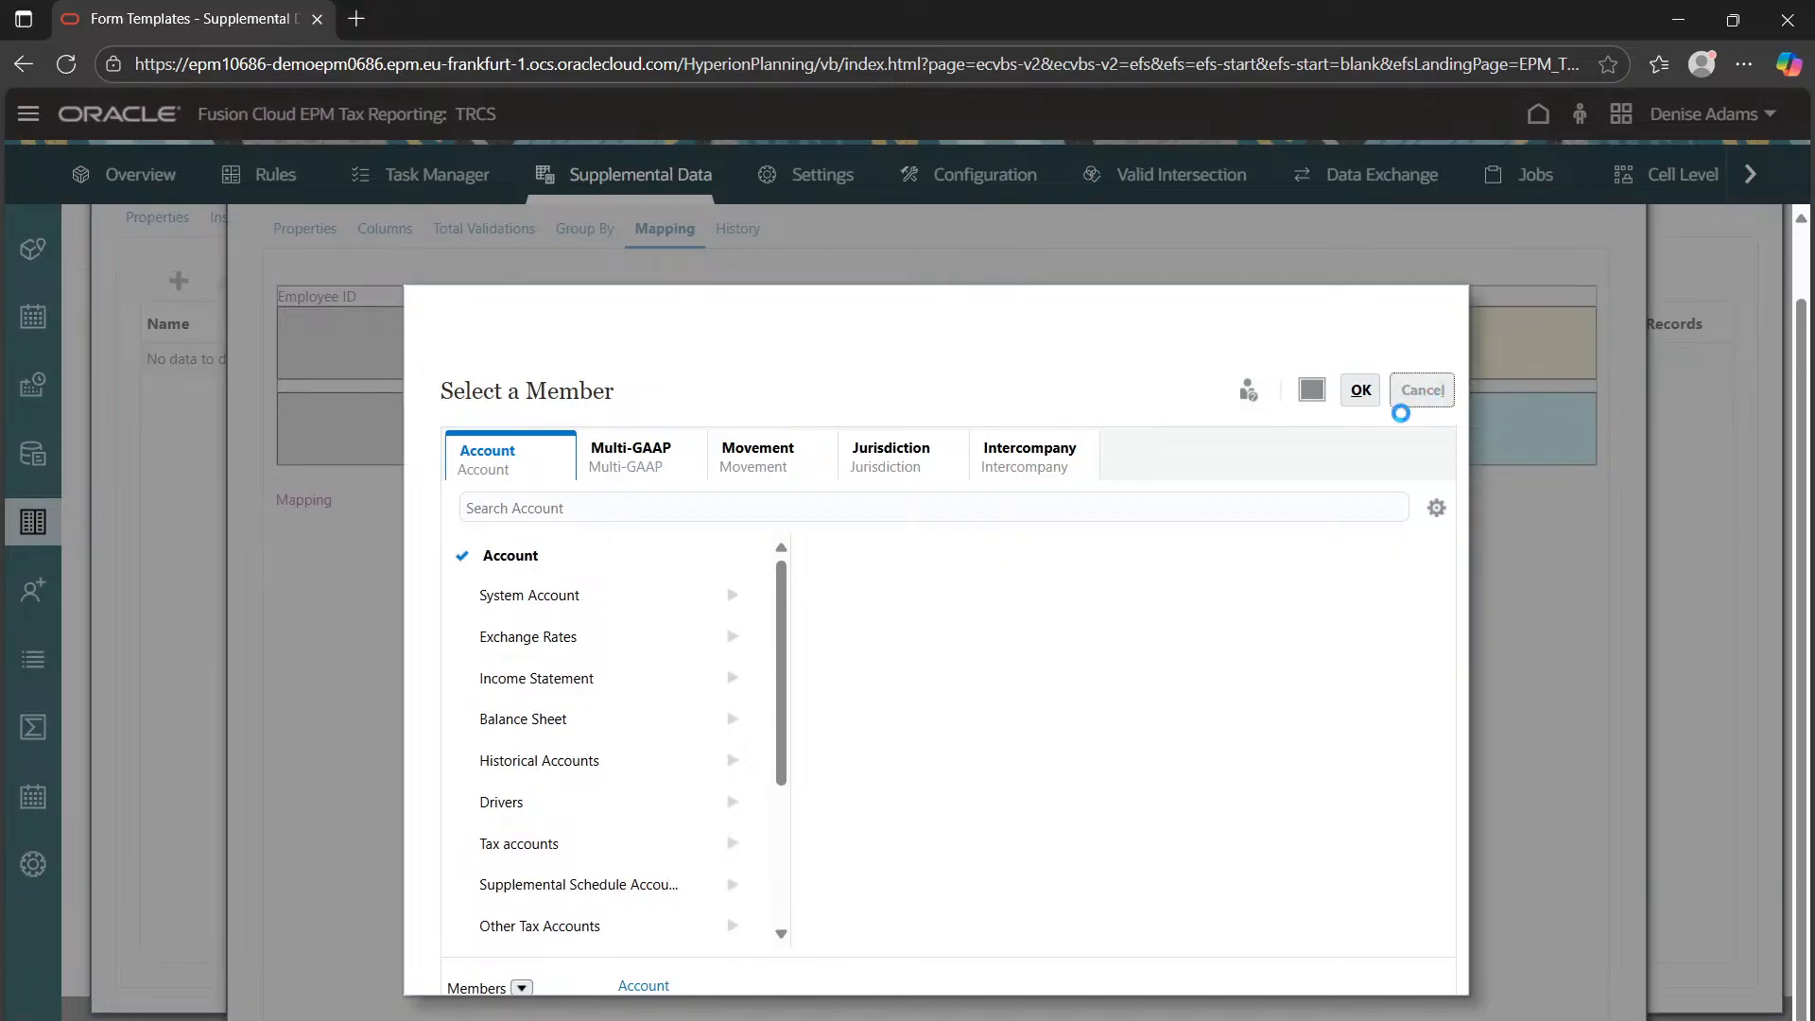
{"action": "left_click", "coordinate": [1402, 407]}
Review the History and Total Validations, then return to the Group By settings
{"action": "left_click", "coordinate": [742, 229]}
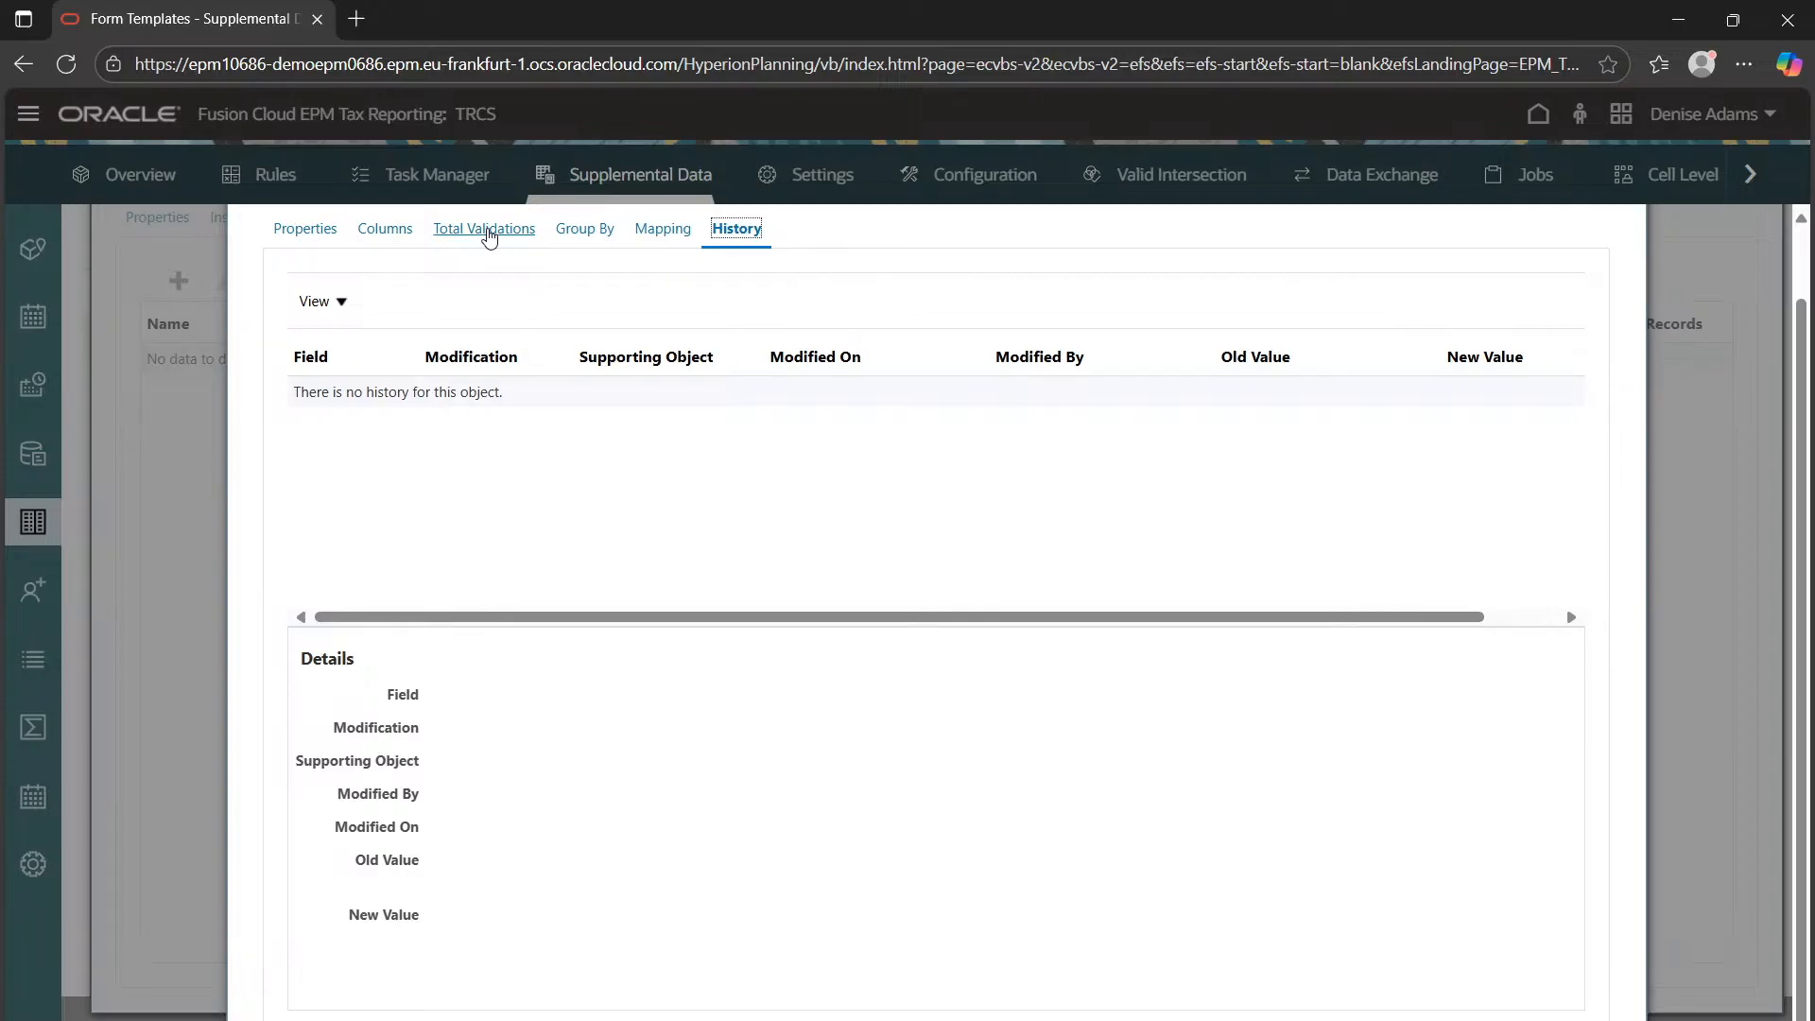
{"action": "left_click", "coordinate": [489, 234]}
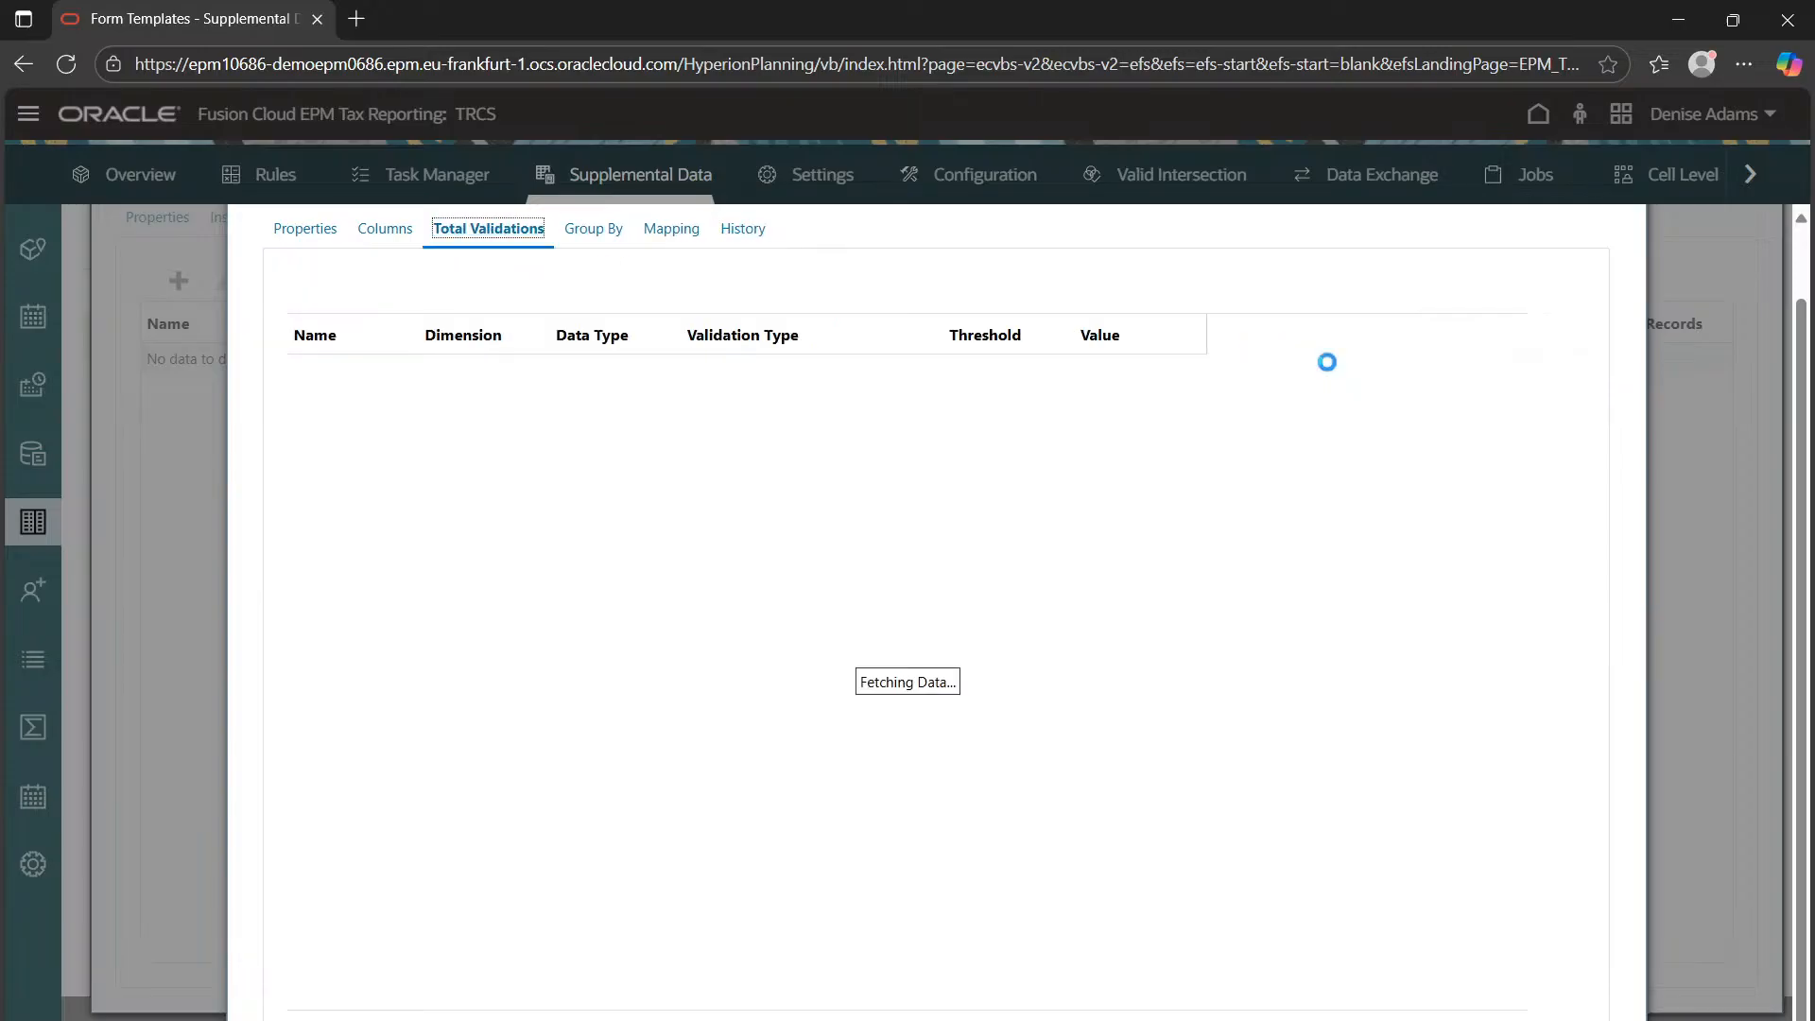
{"action": "left_click", "coordinate": [570, 238]}
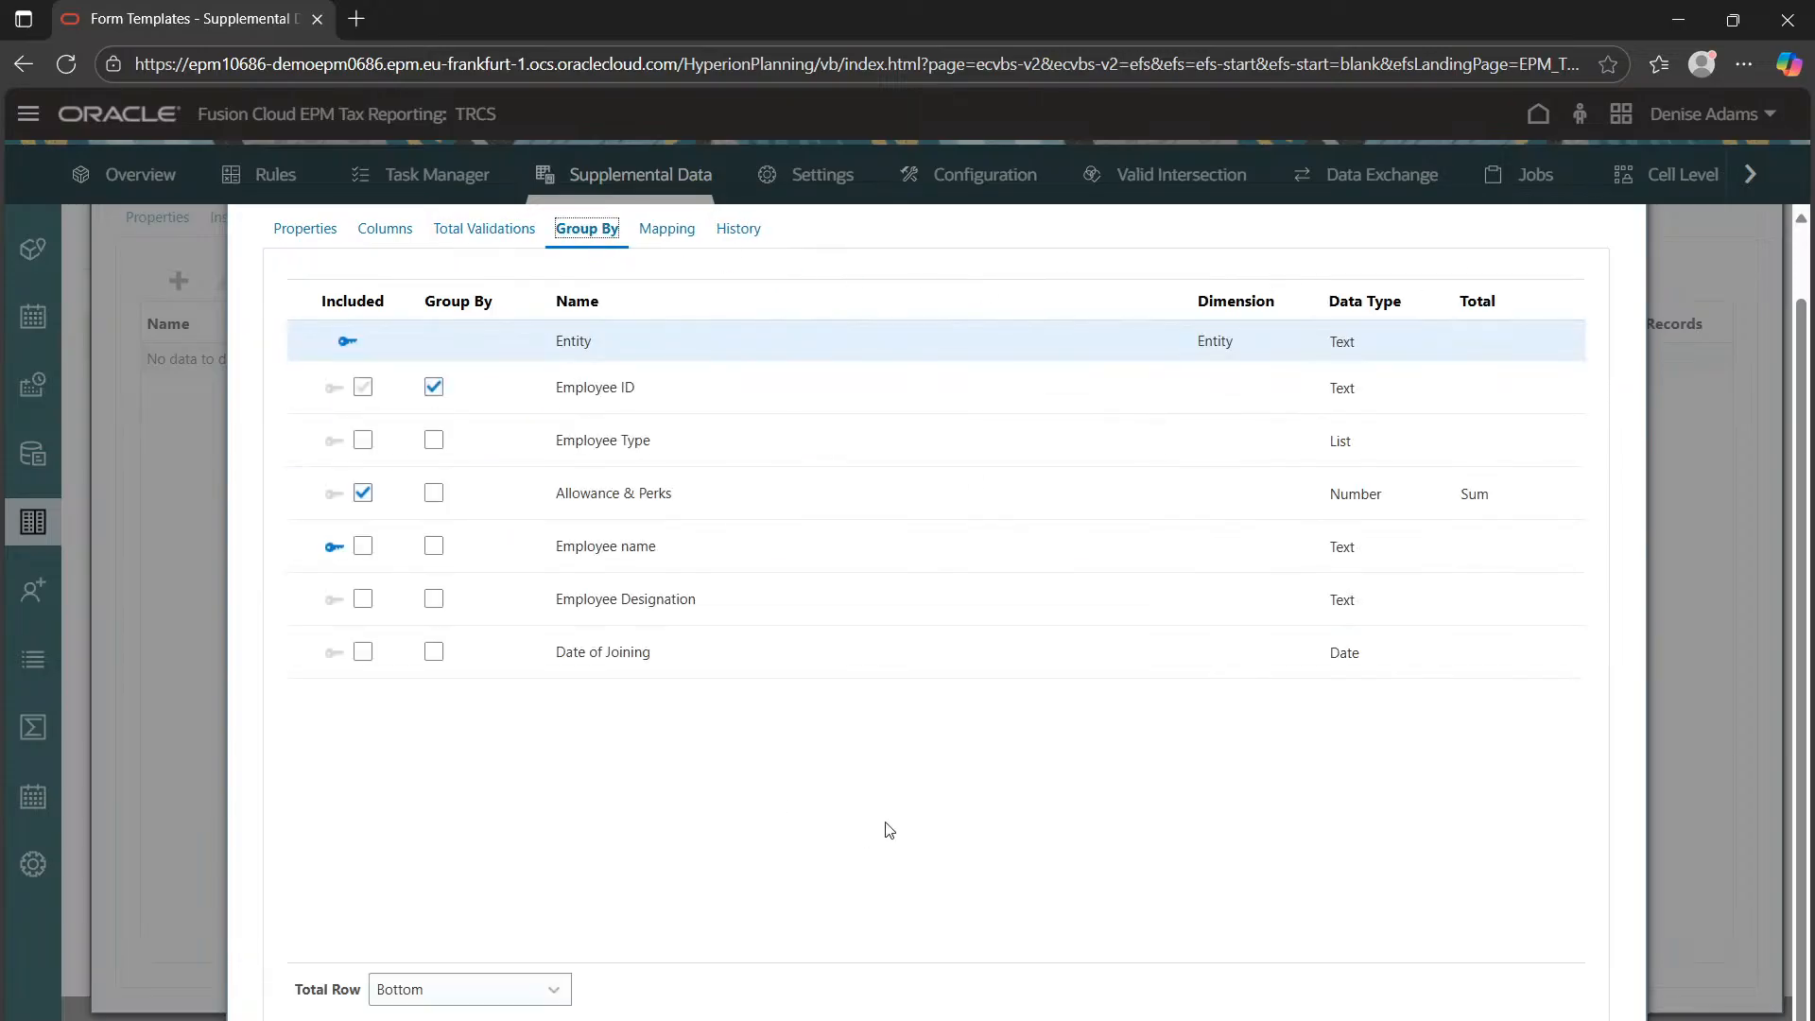
{"action": "scroll", "coordinate": [941, 839], "scroll_direction": "up", "scroll_amount": 1}
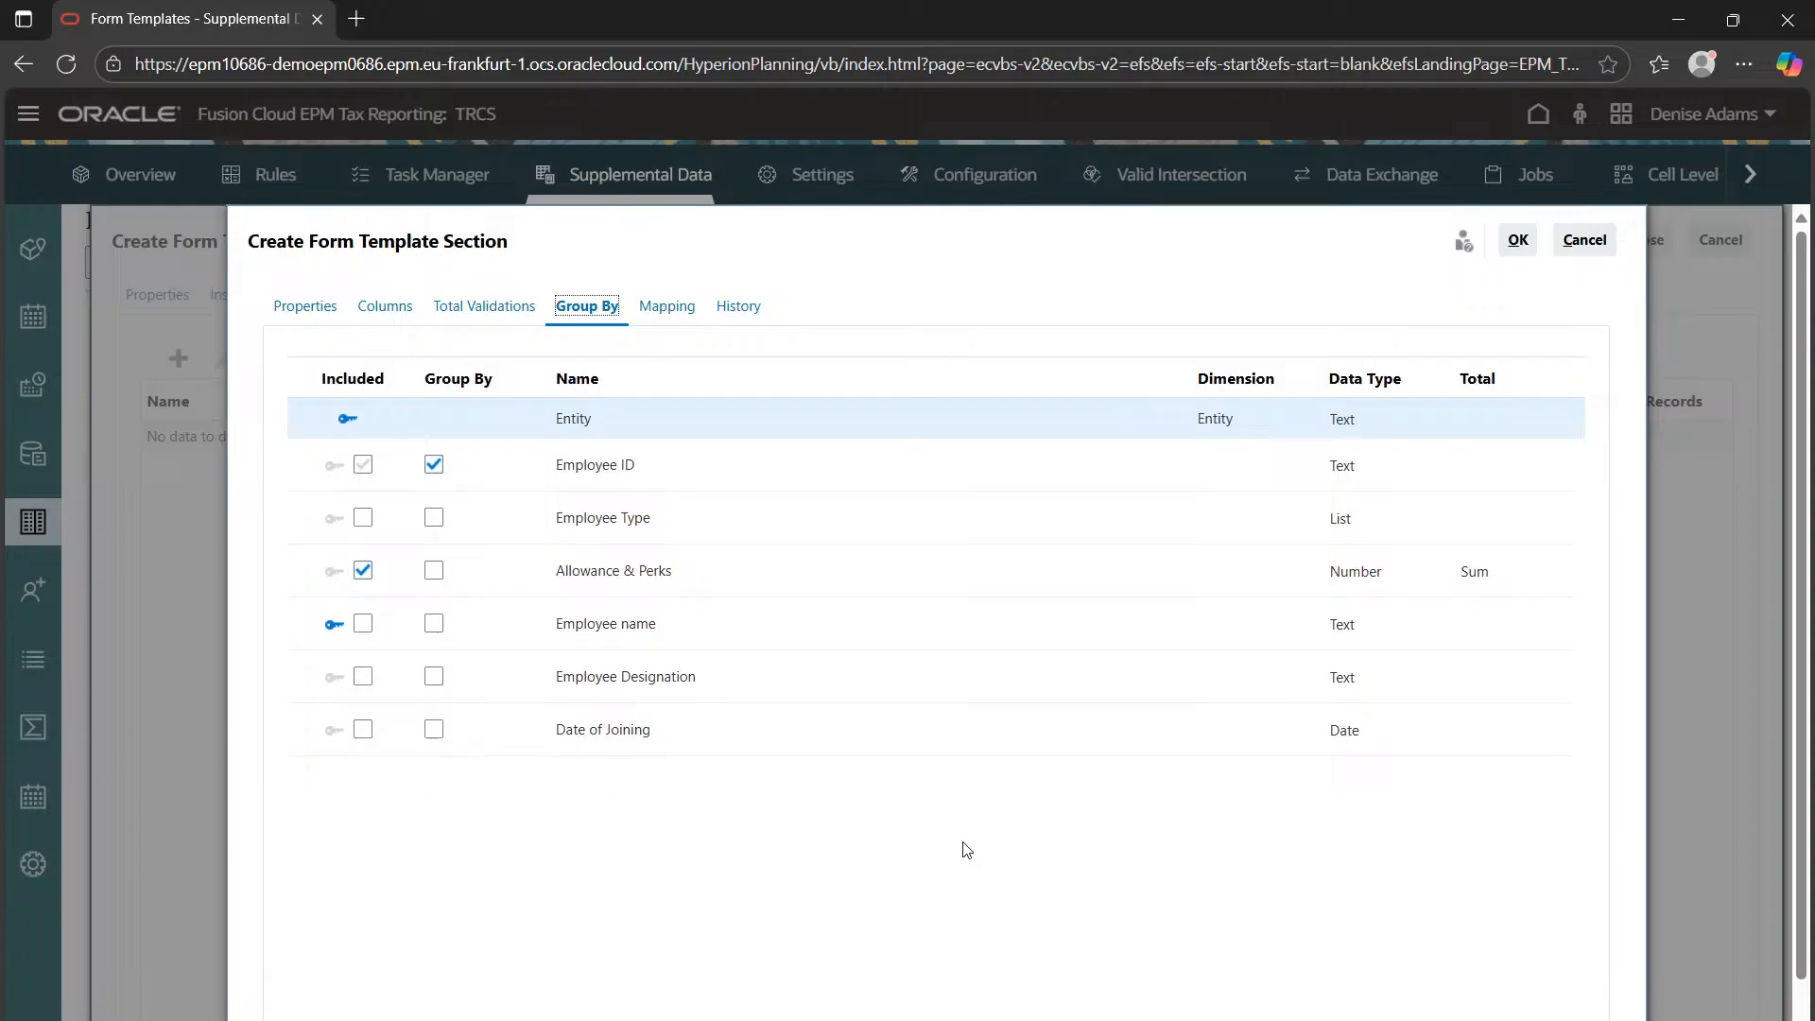
Finish the Salary Info section and set the workflow frequency to FCCS_Periodic
{"action": "left_click", "coordinate": [1517, 239]}
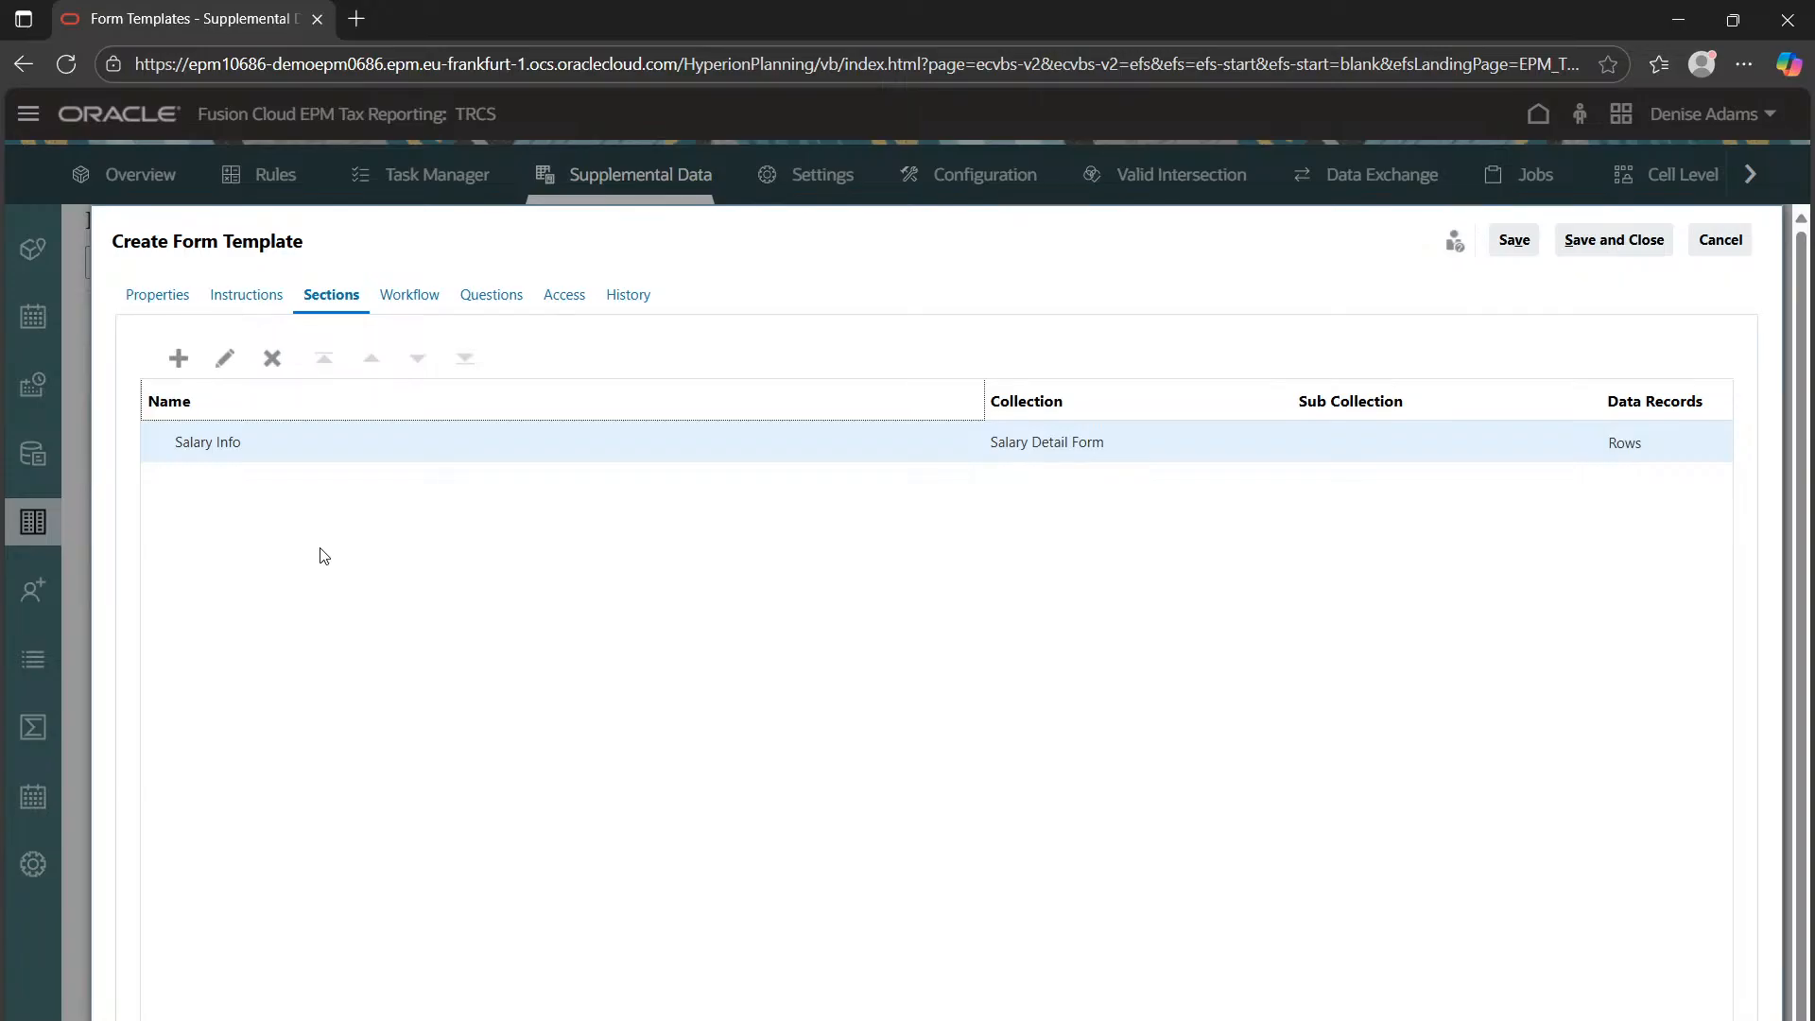
{"action": "left_click", "coordinate": [425, 296]}
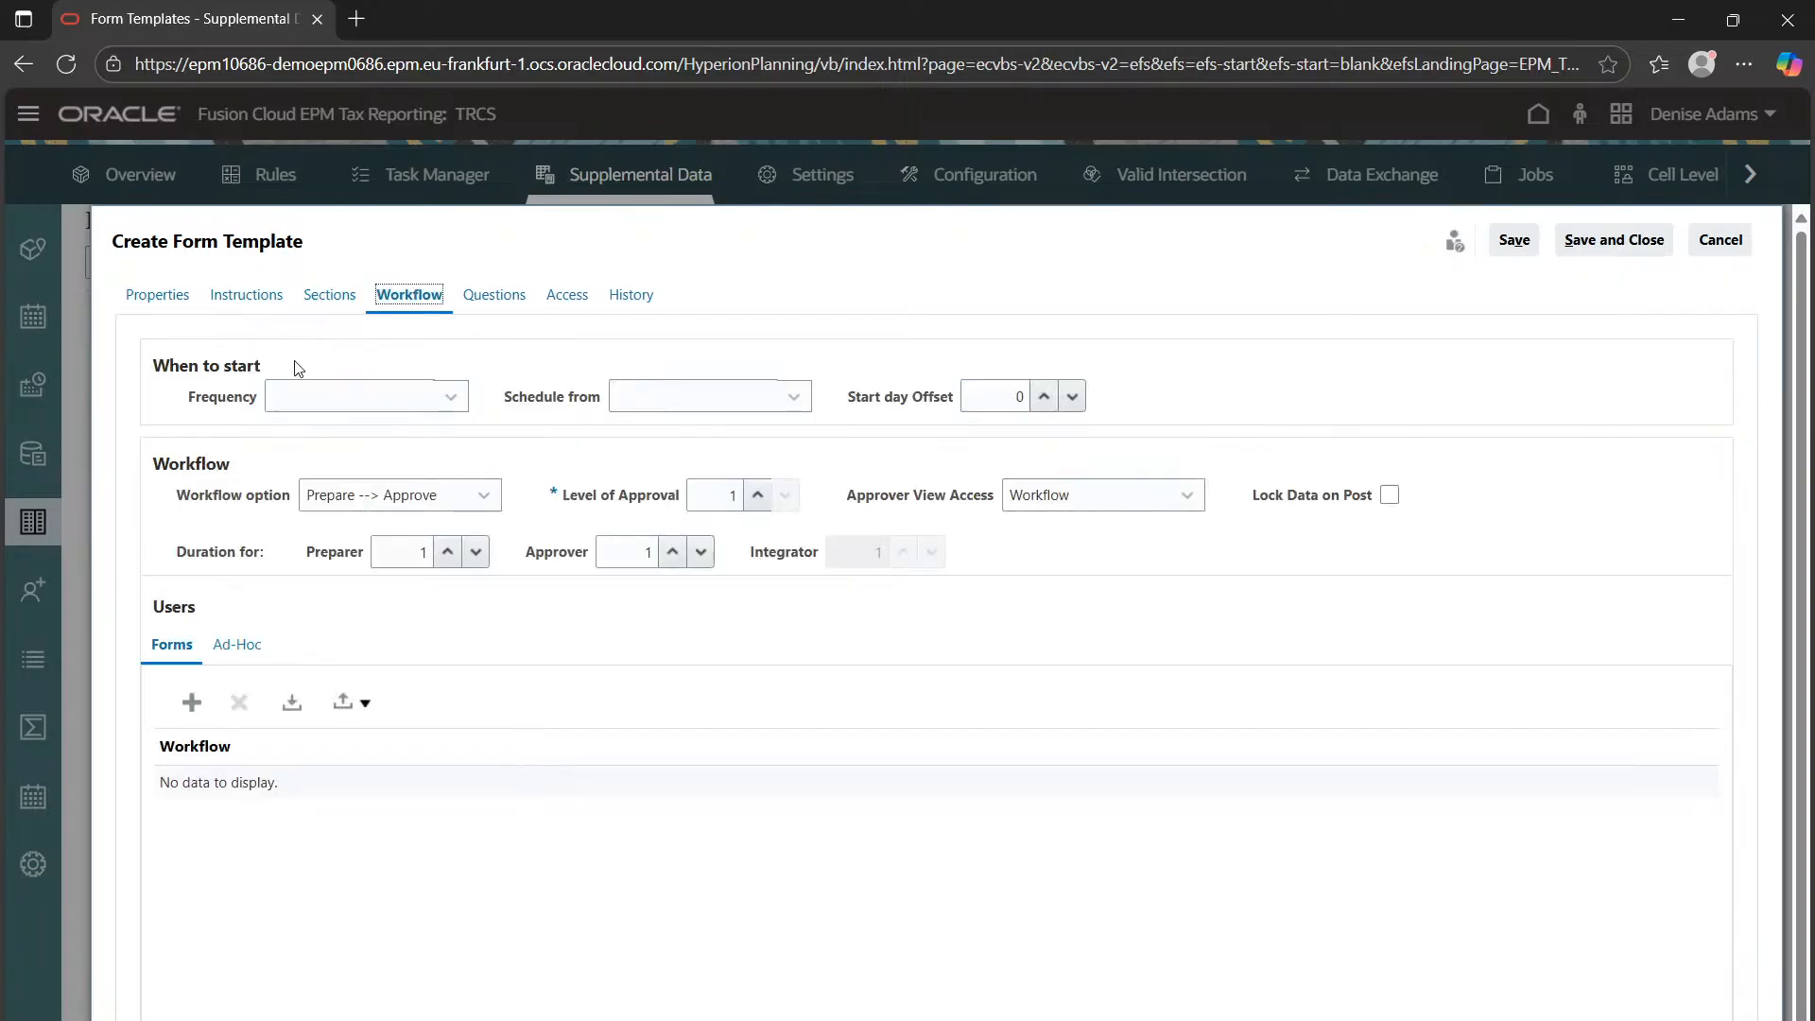
{"action": "left_click", "coordinate": [303, 407]}
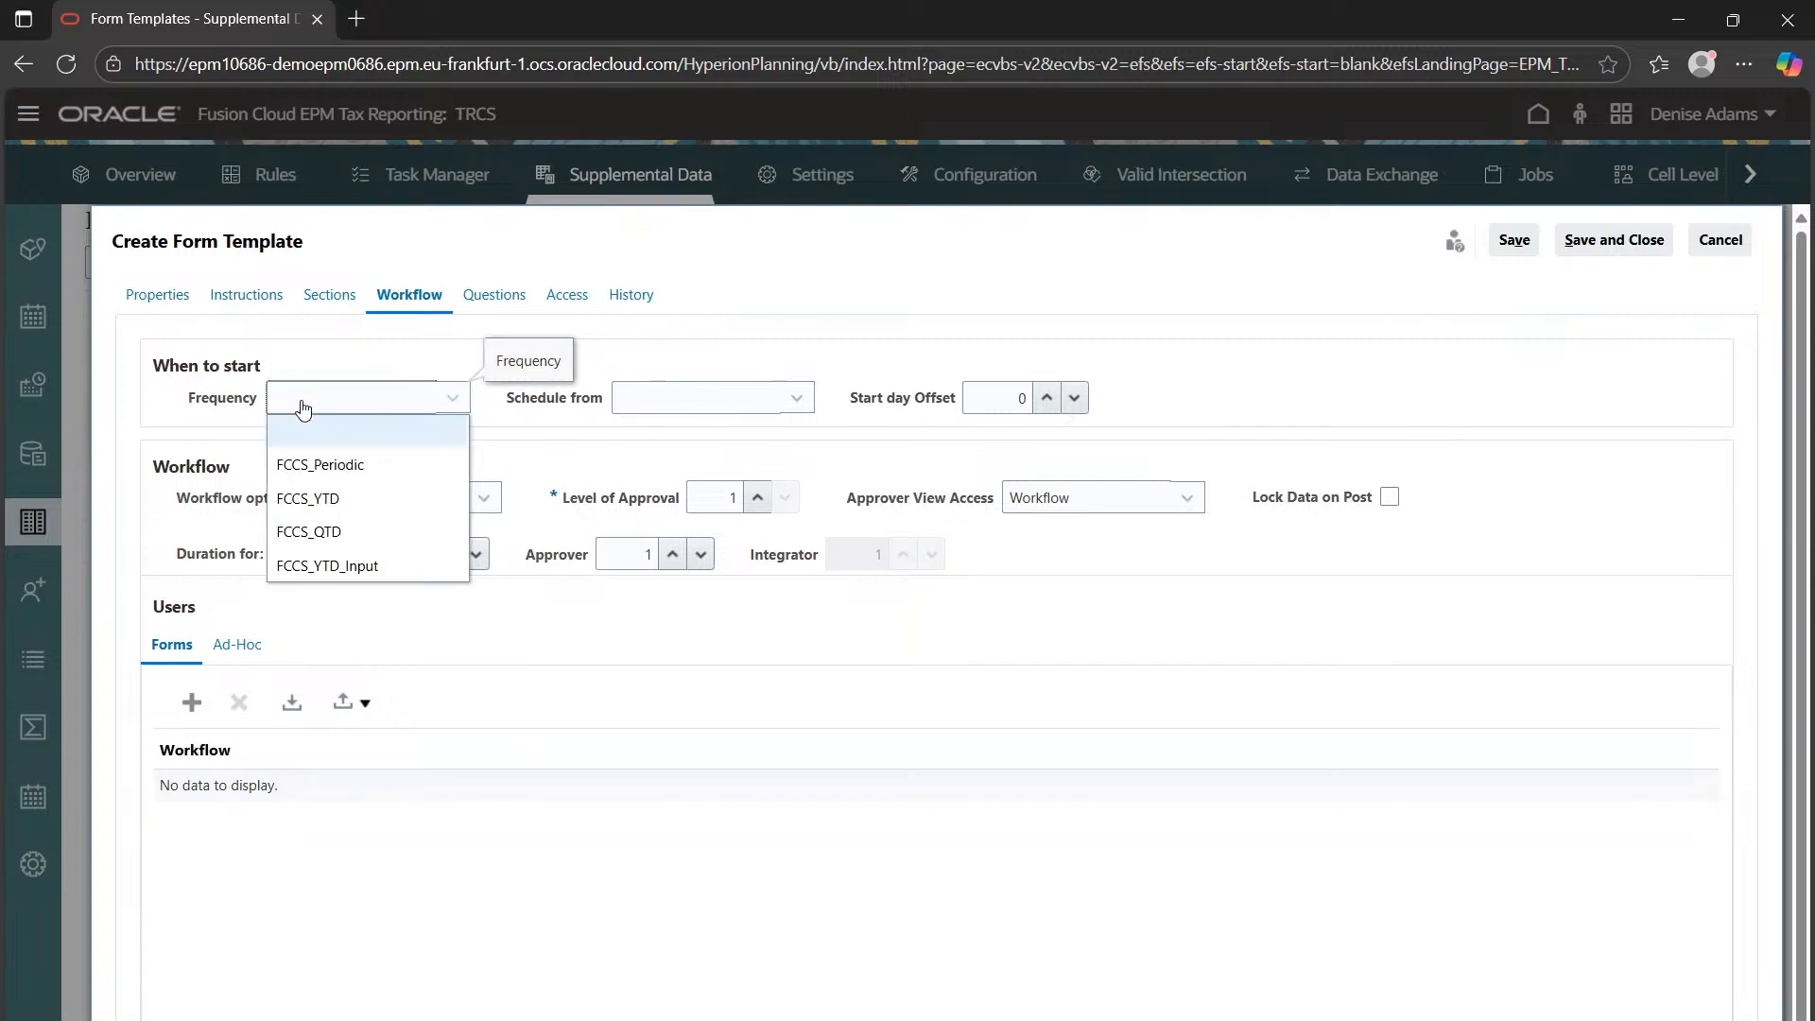
{"action": "left_click", "coordinate": [302, 408]}
{"action": "left_click_drag", "start_coordinate": [156, 366], "coordinate": [262, 366]}
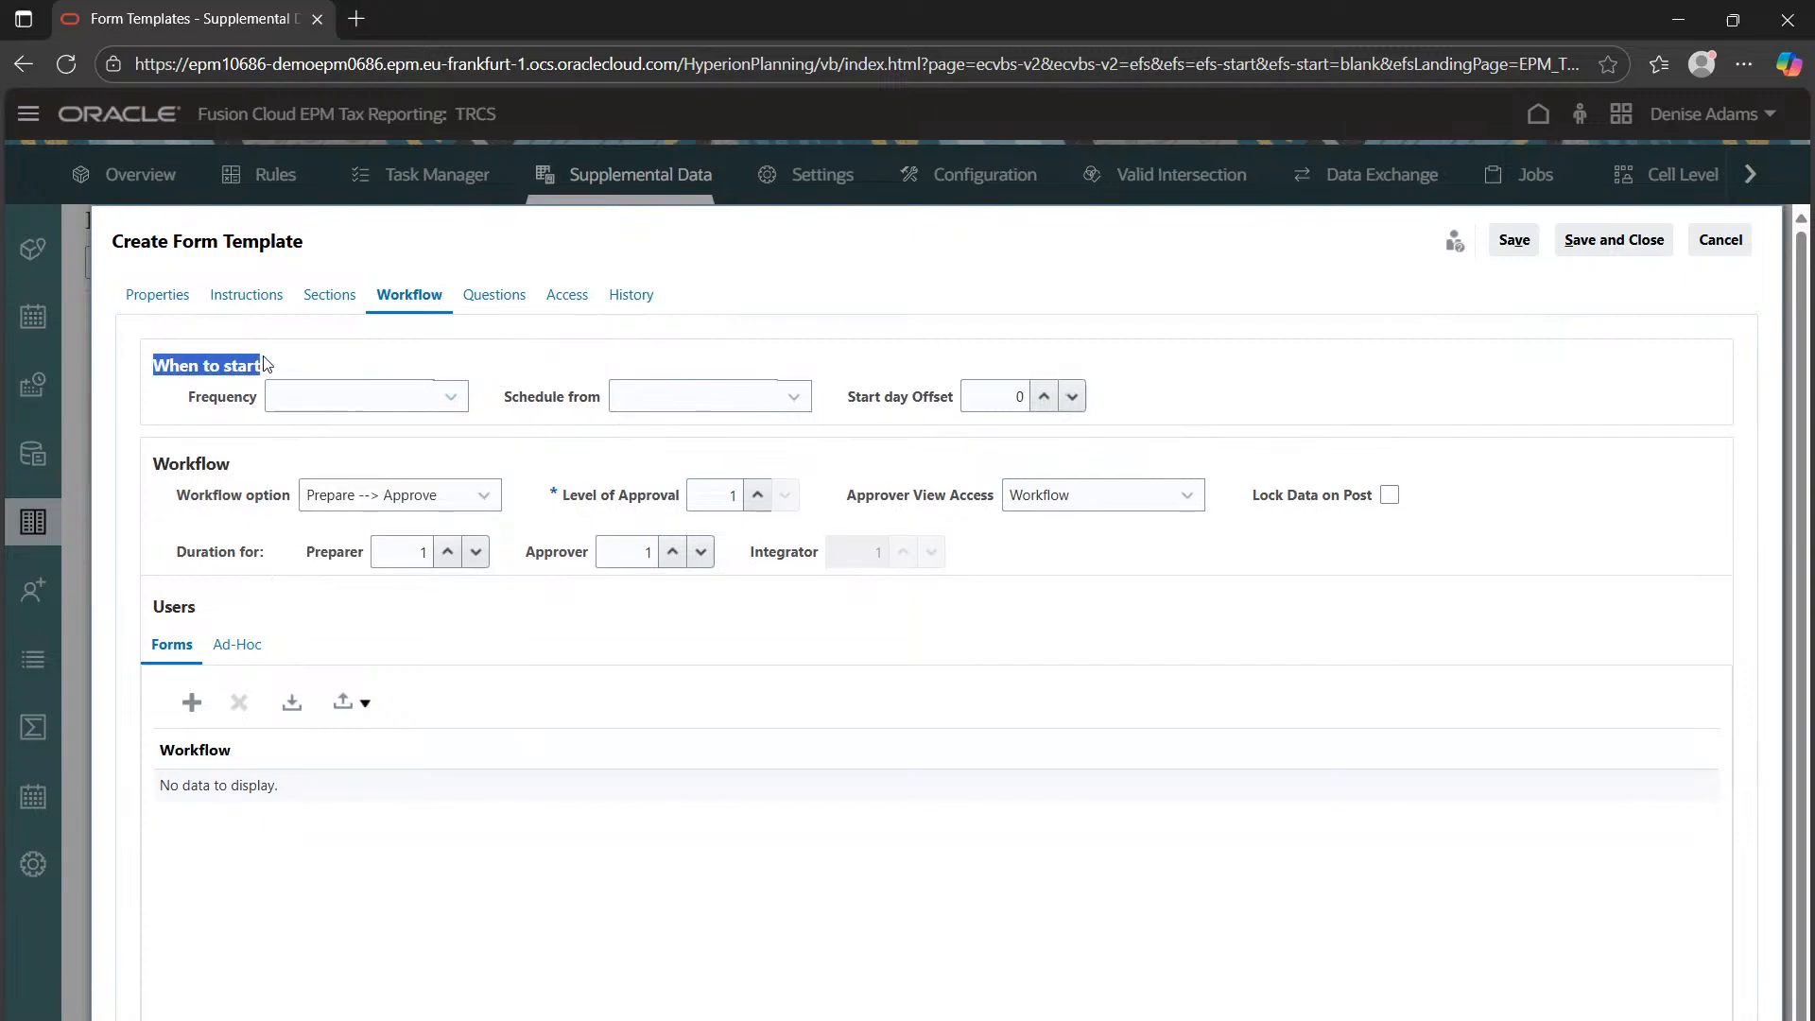
{"action": "left_click", "coordinate": [328, 401]}
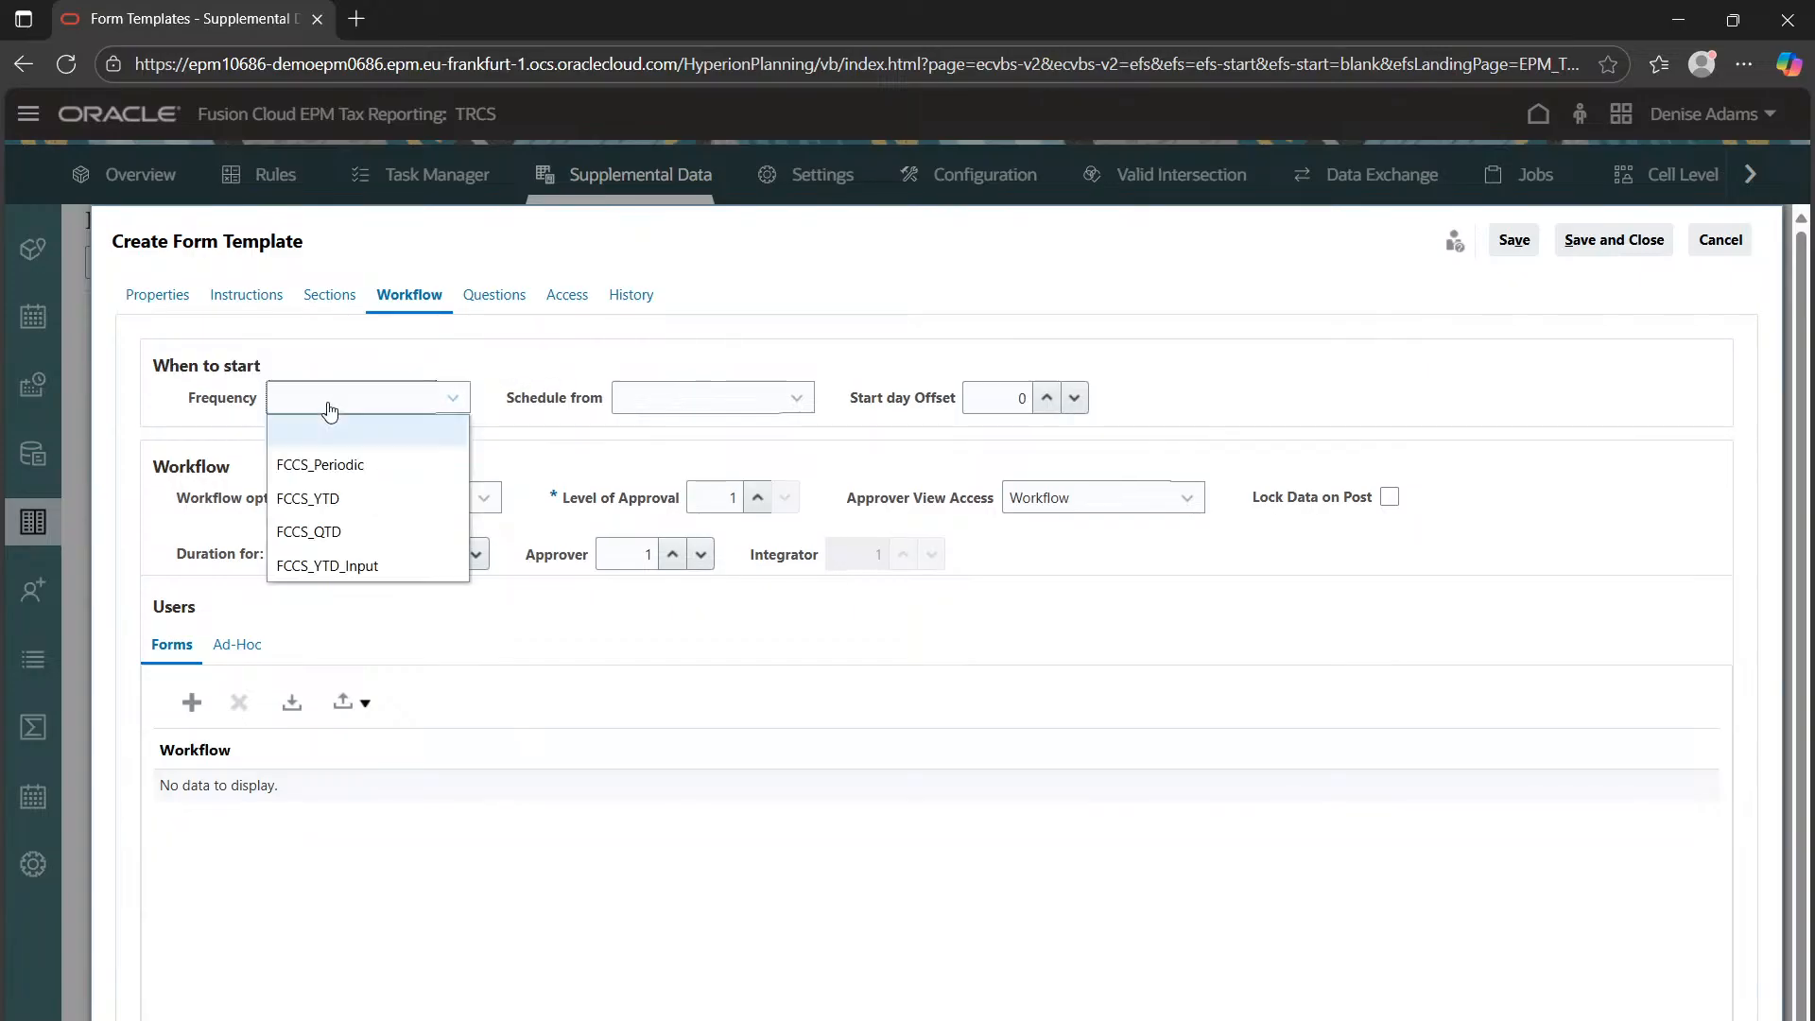
{"action": "left_click", "coordinate": [353, 466]}
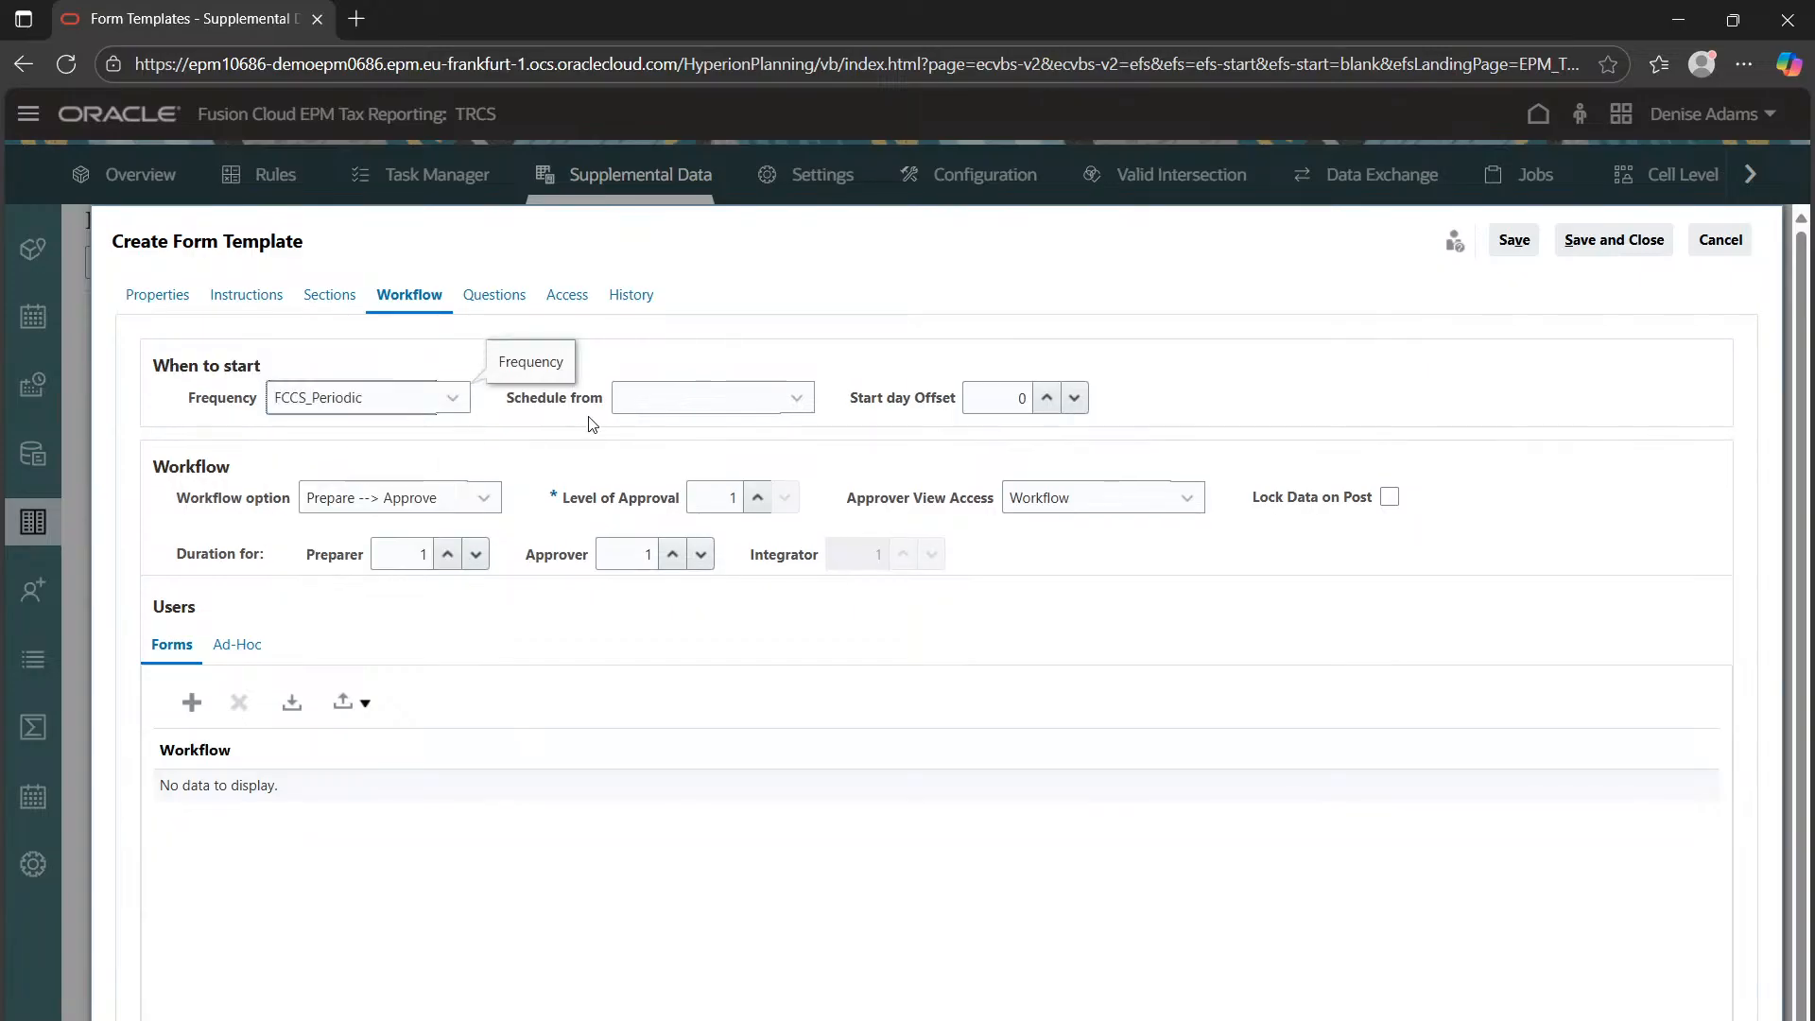
Schedule the workflow from Start Date with a start day offset of 3
{"action": "left_click", "coordinate": [728, 405]}
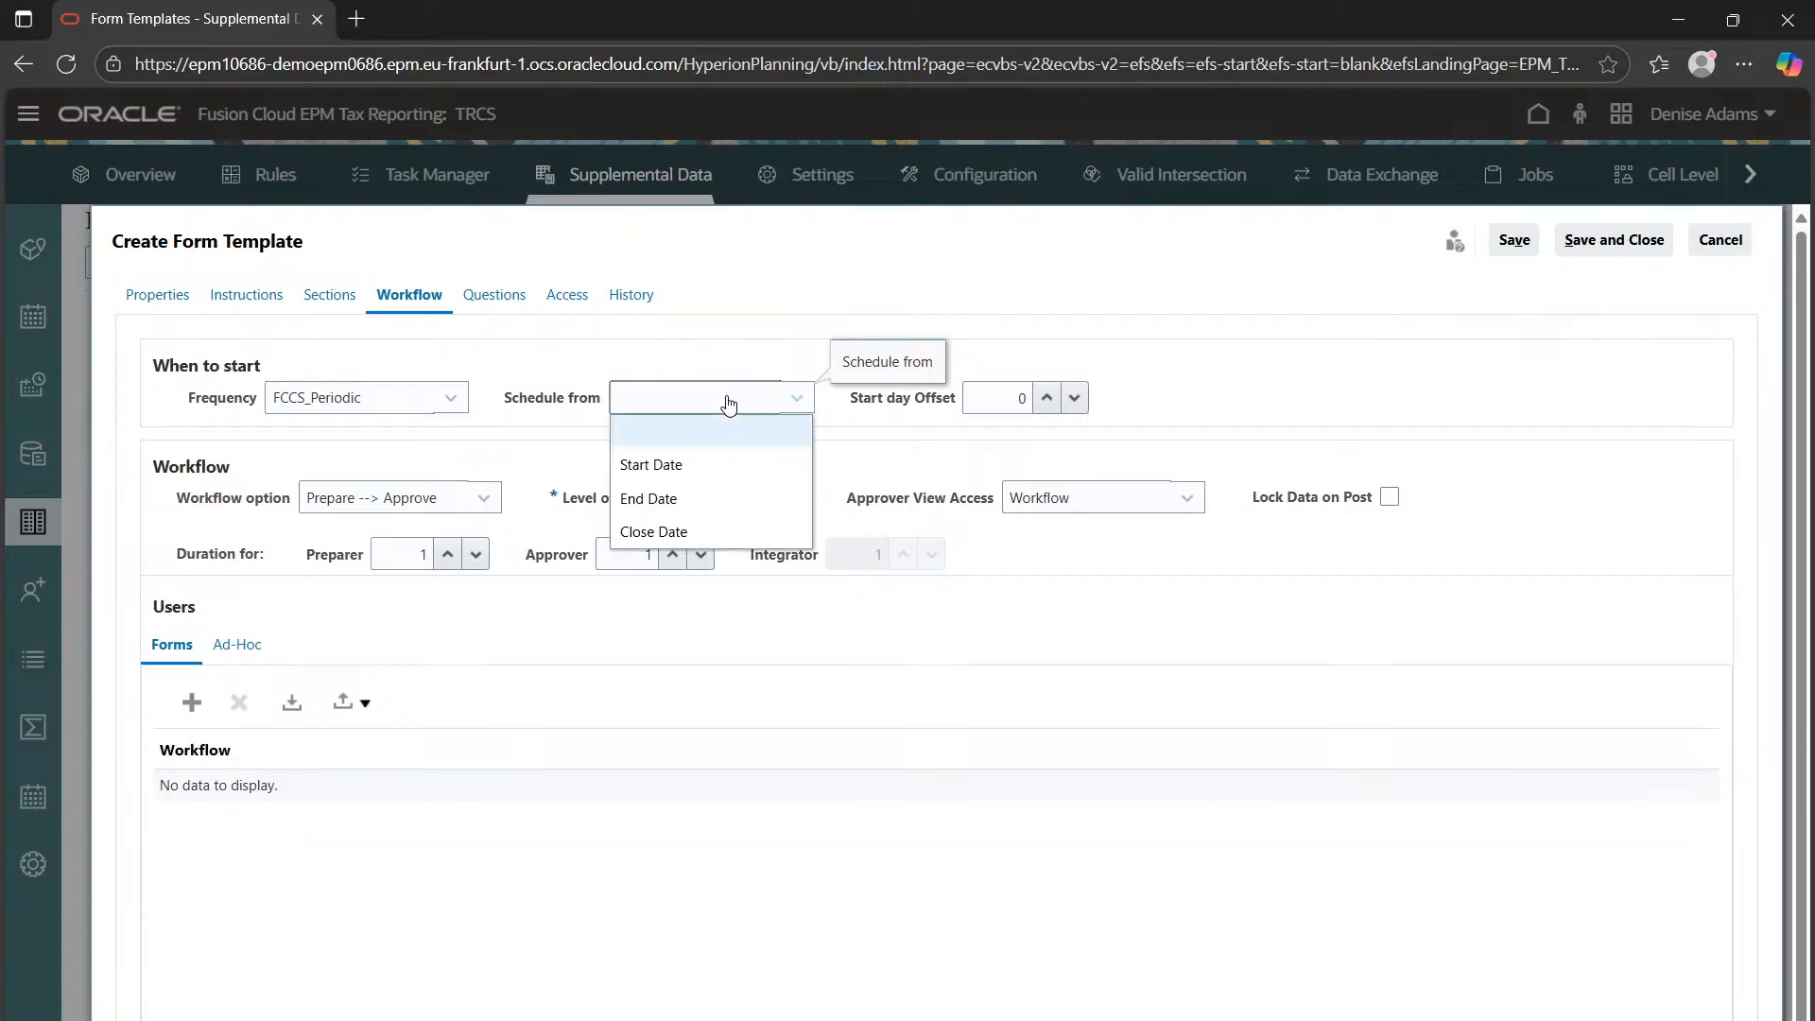
{"action": "left_click", "coordinate": [677, 466]}
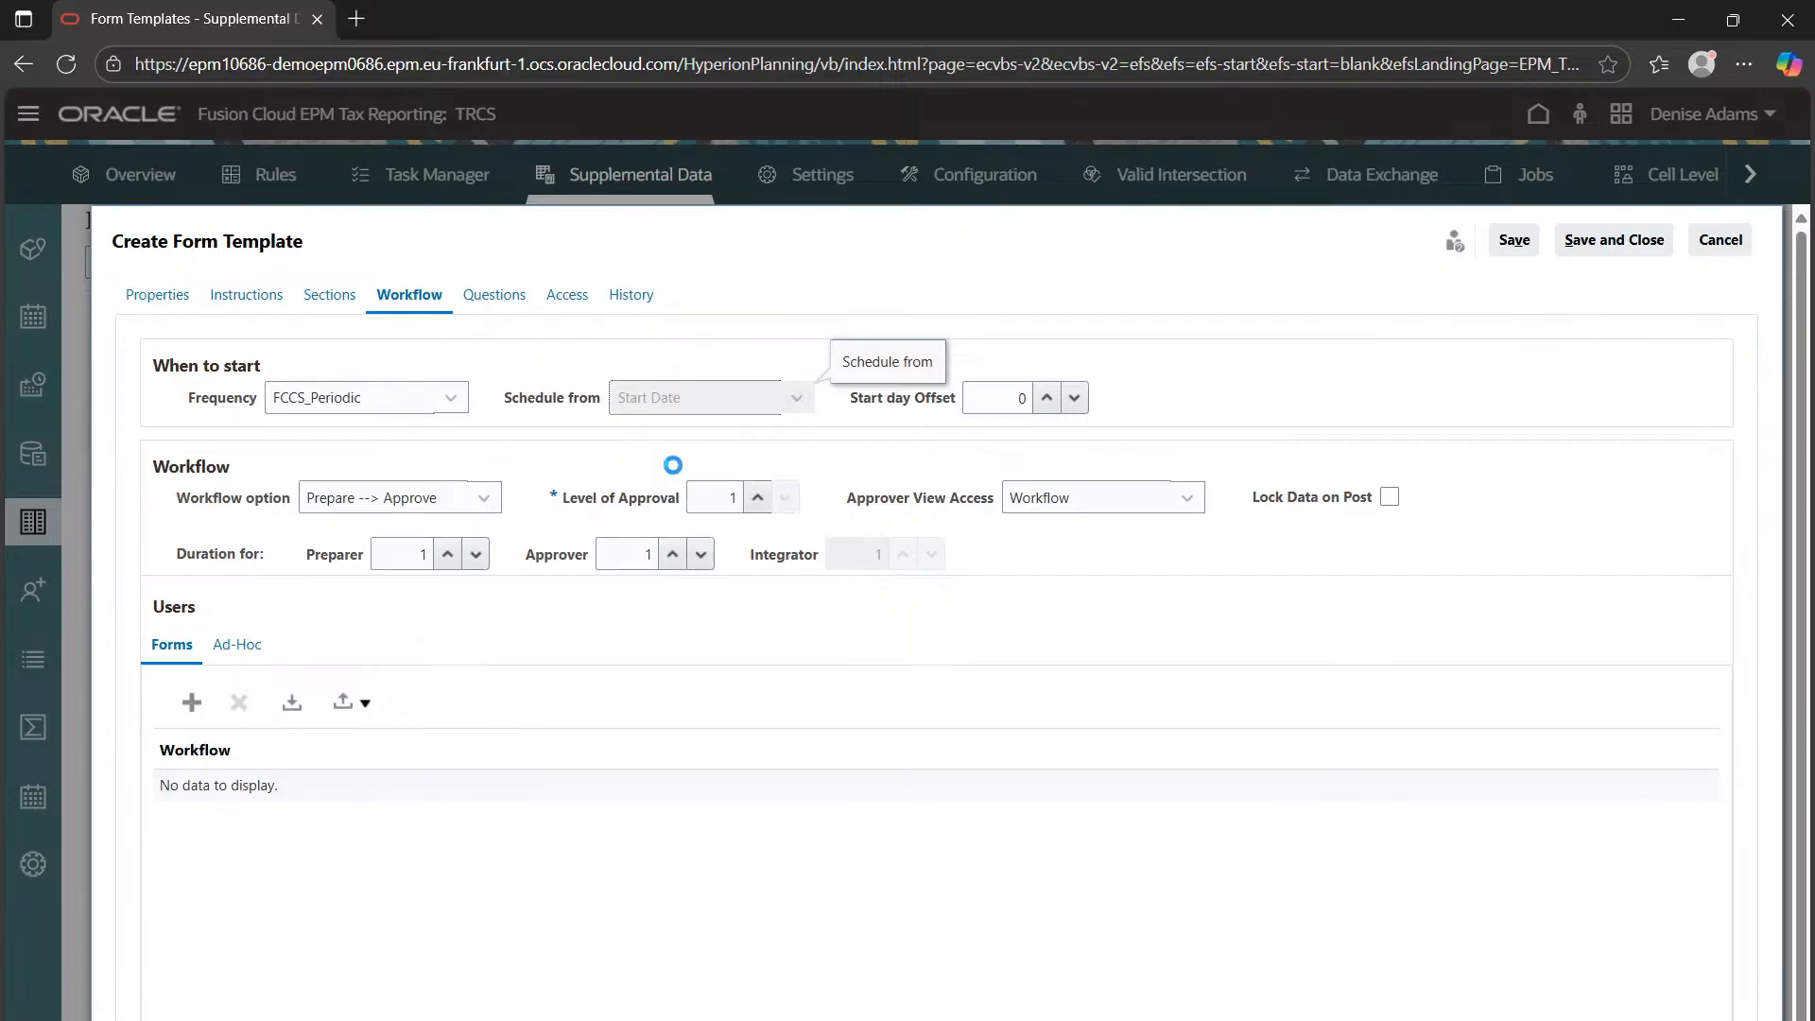
{"action": "double_click", "coordinate": [997, 402]}
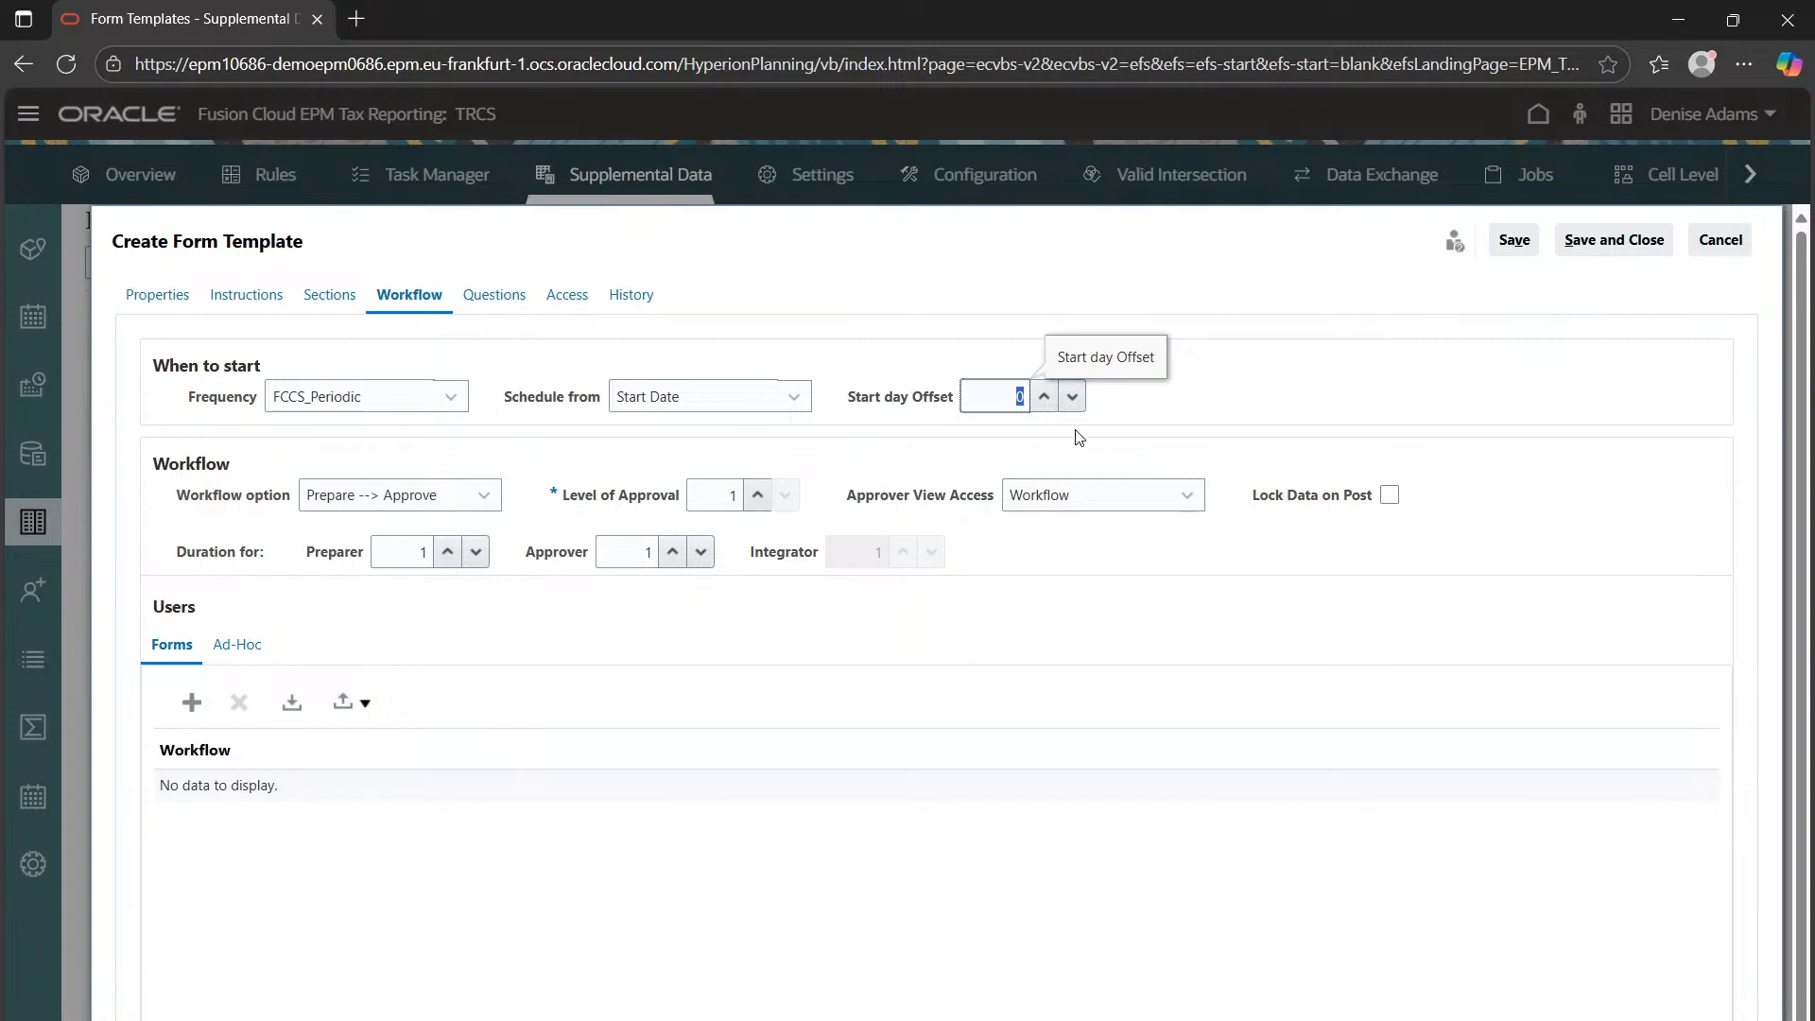
{"action": "type", "text": "3"}
{"action": "left_click", "coordinate": [1324, 366]}
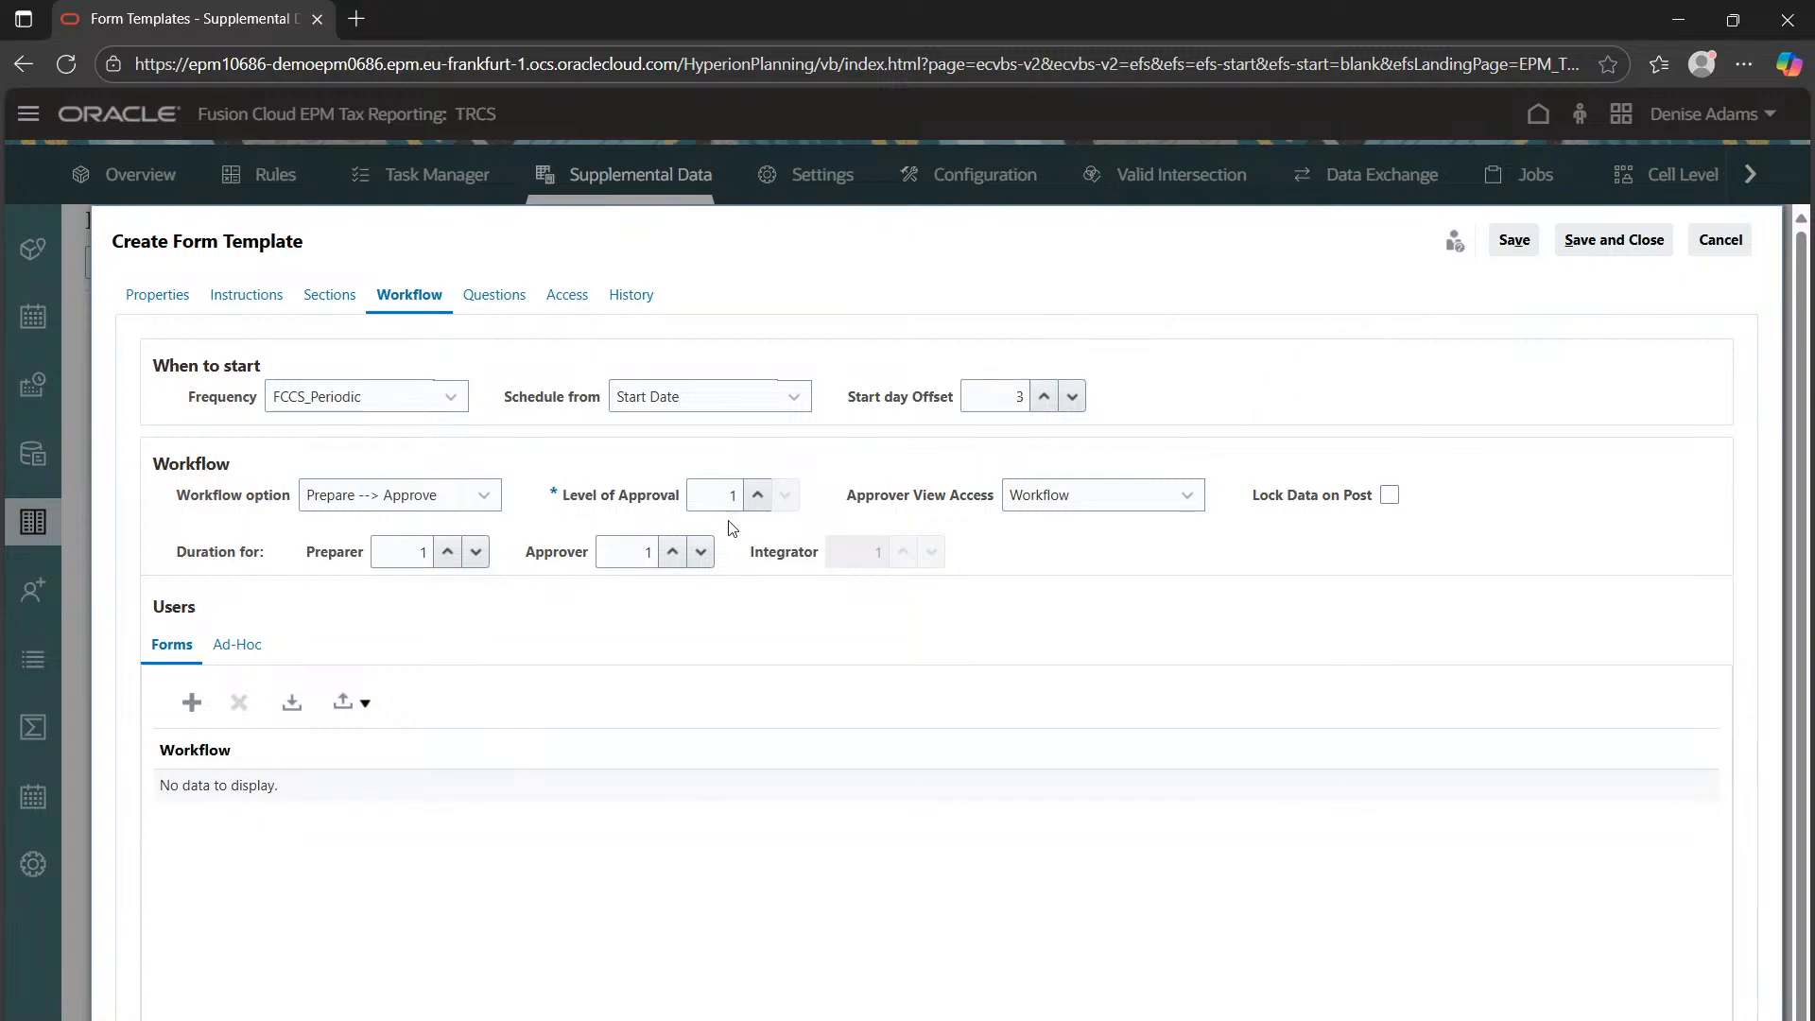
{"action": "left_click", "coordinate": [401, 513]}
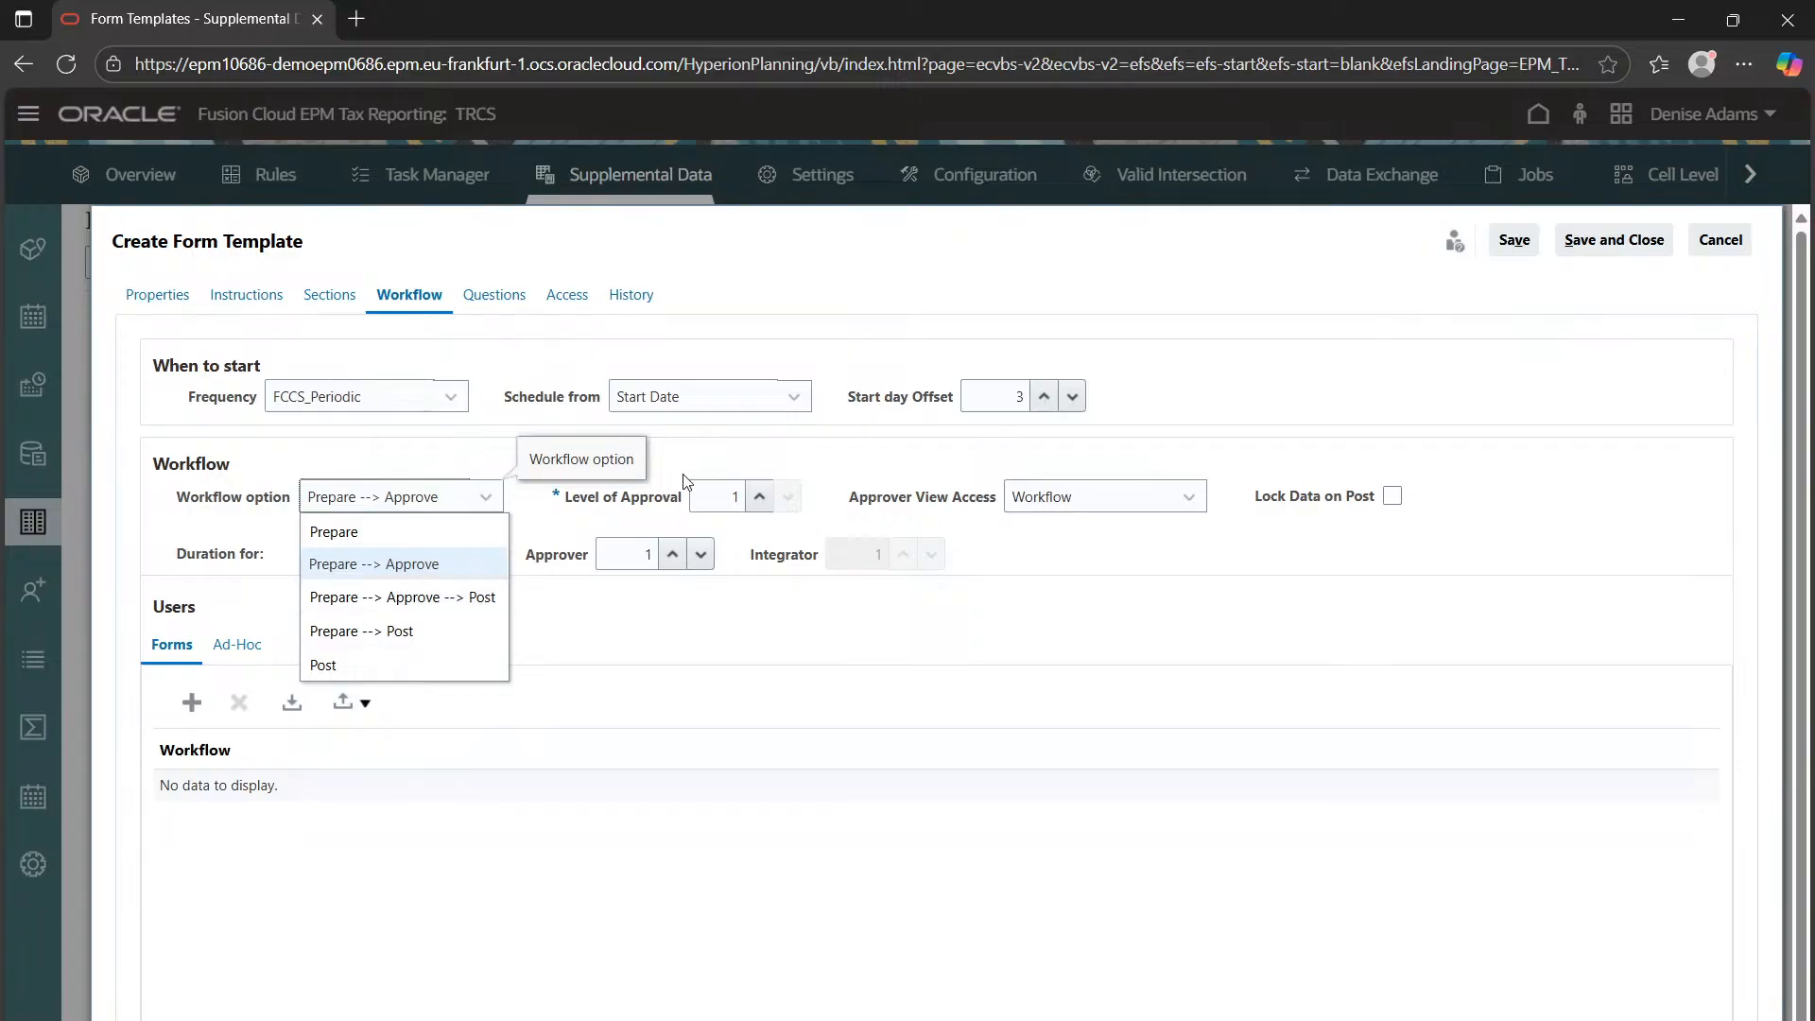
{"action": "left_click", "coordinate": [749, 574]}
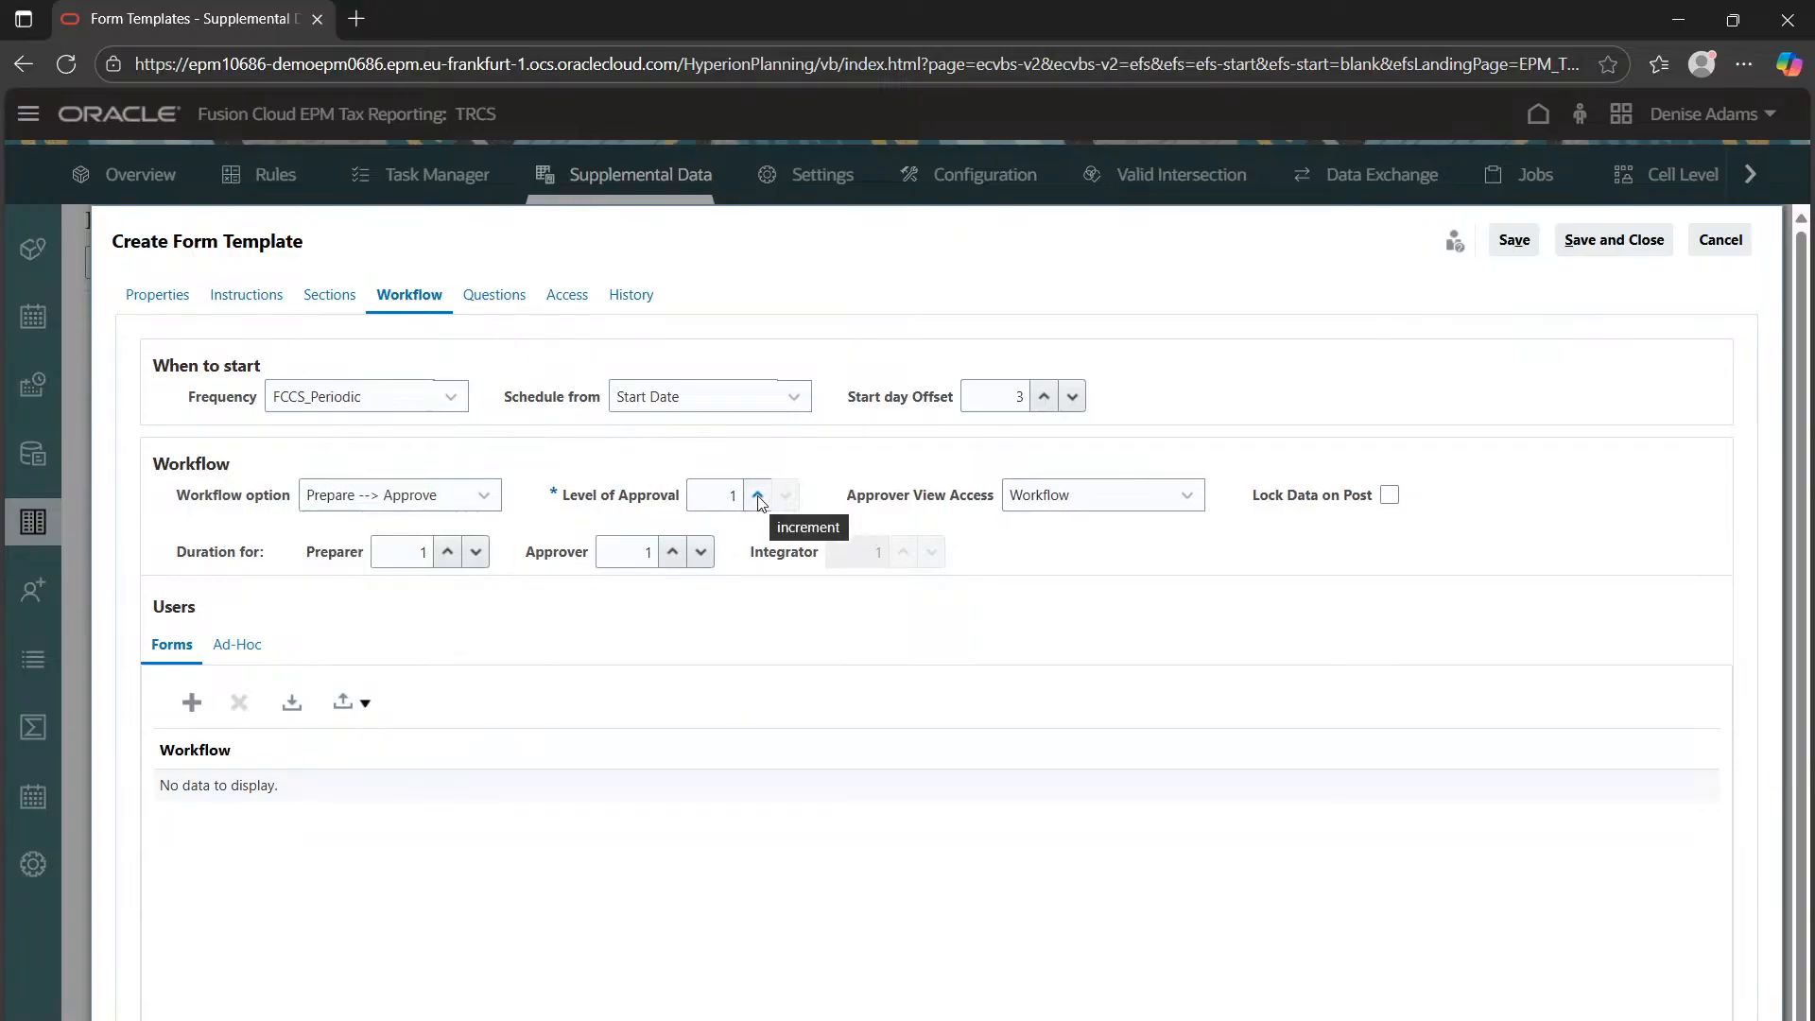
{"action": "left_click", "coordinate": [758, 494]}
{"action": "left_click", "coordinate": [785, 496]}
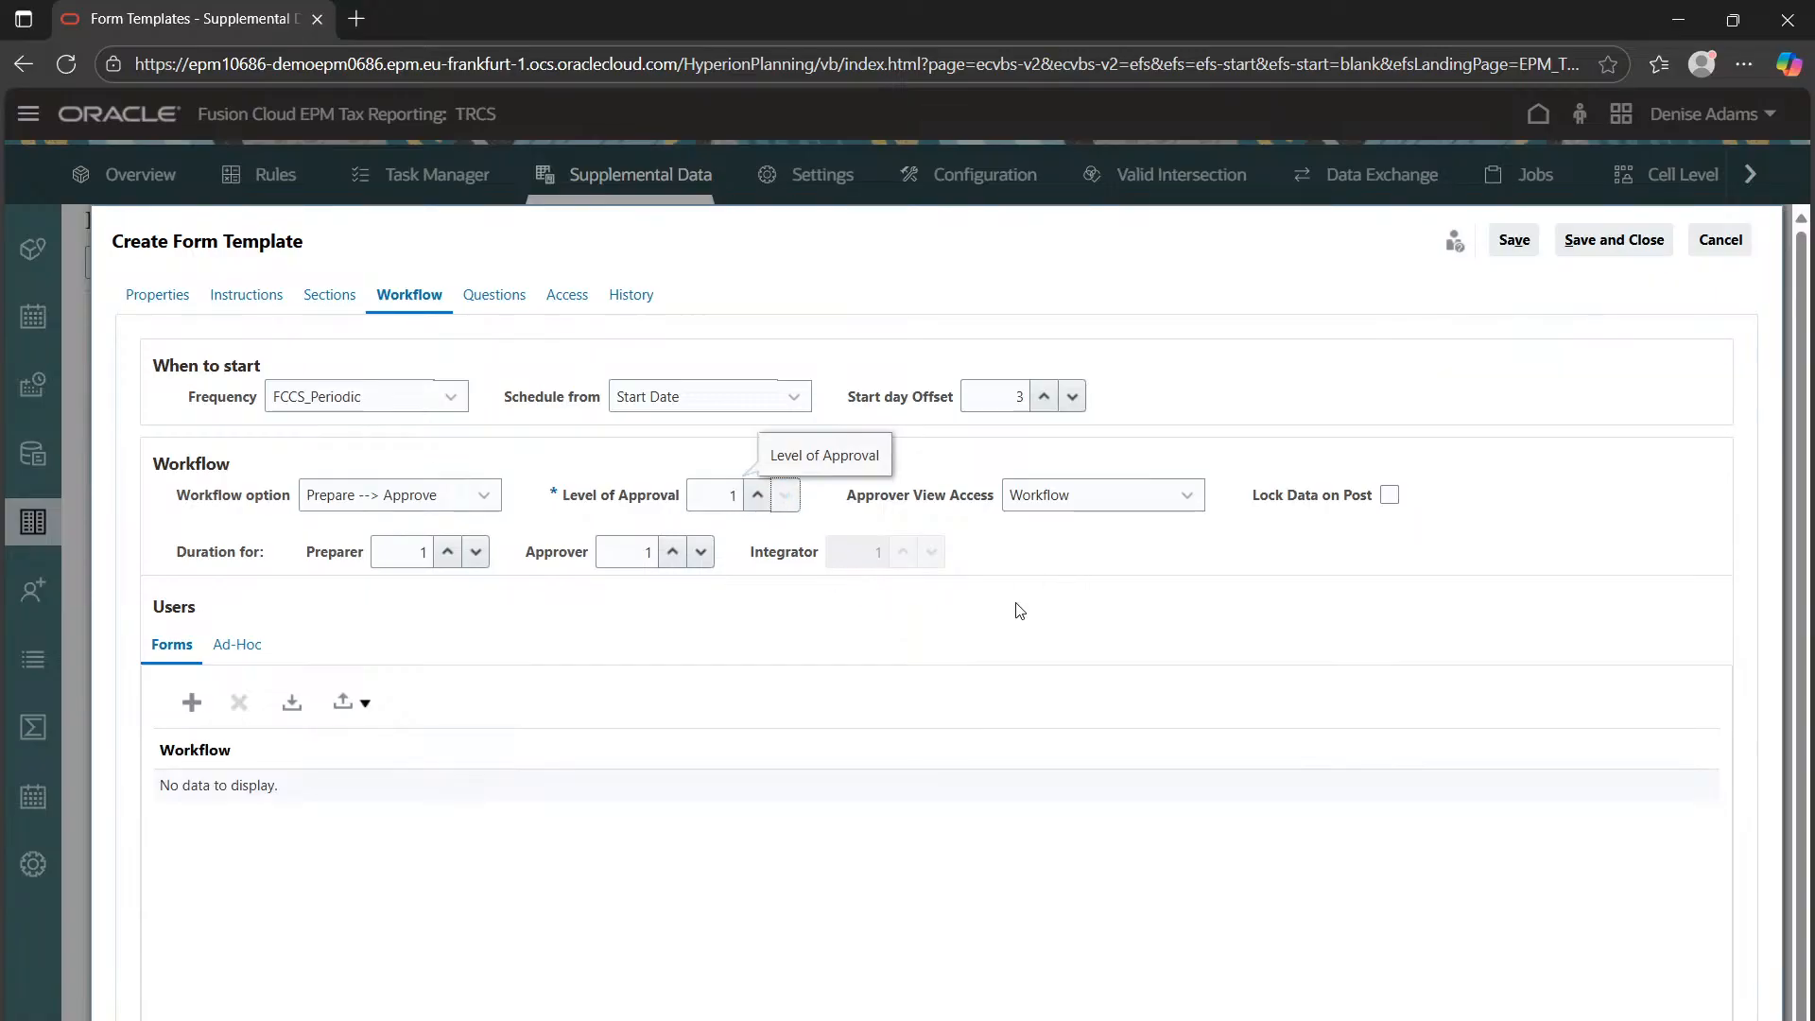
{"action": "left_click", "coordinate": [1053, 506]}
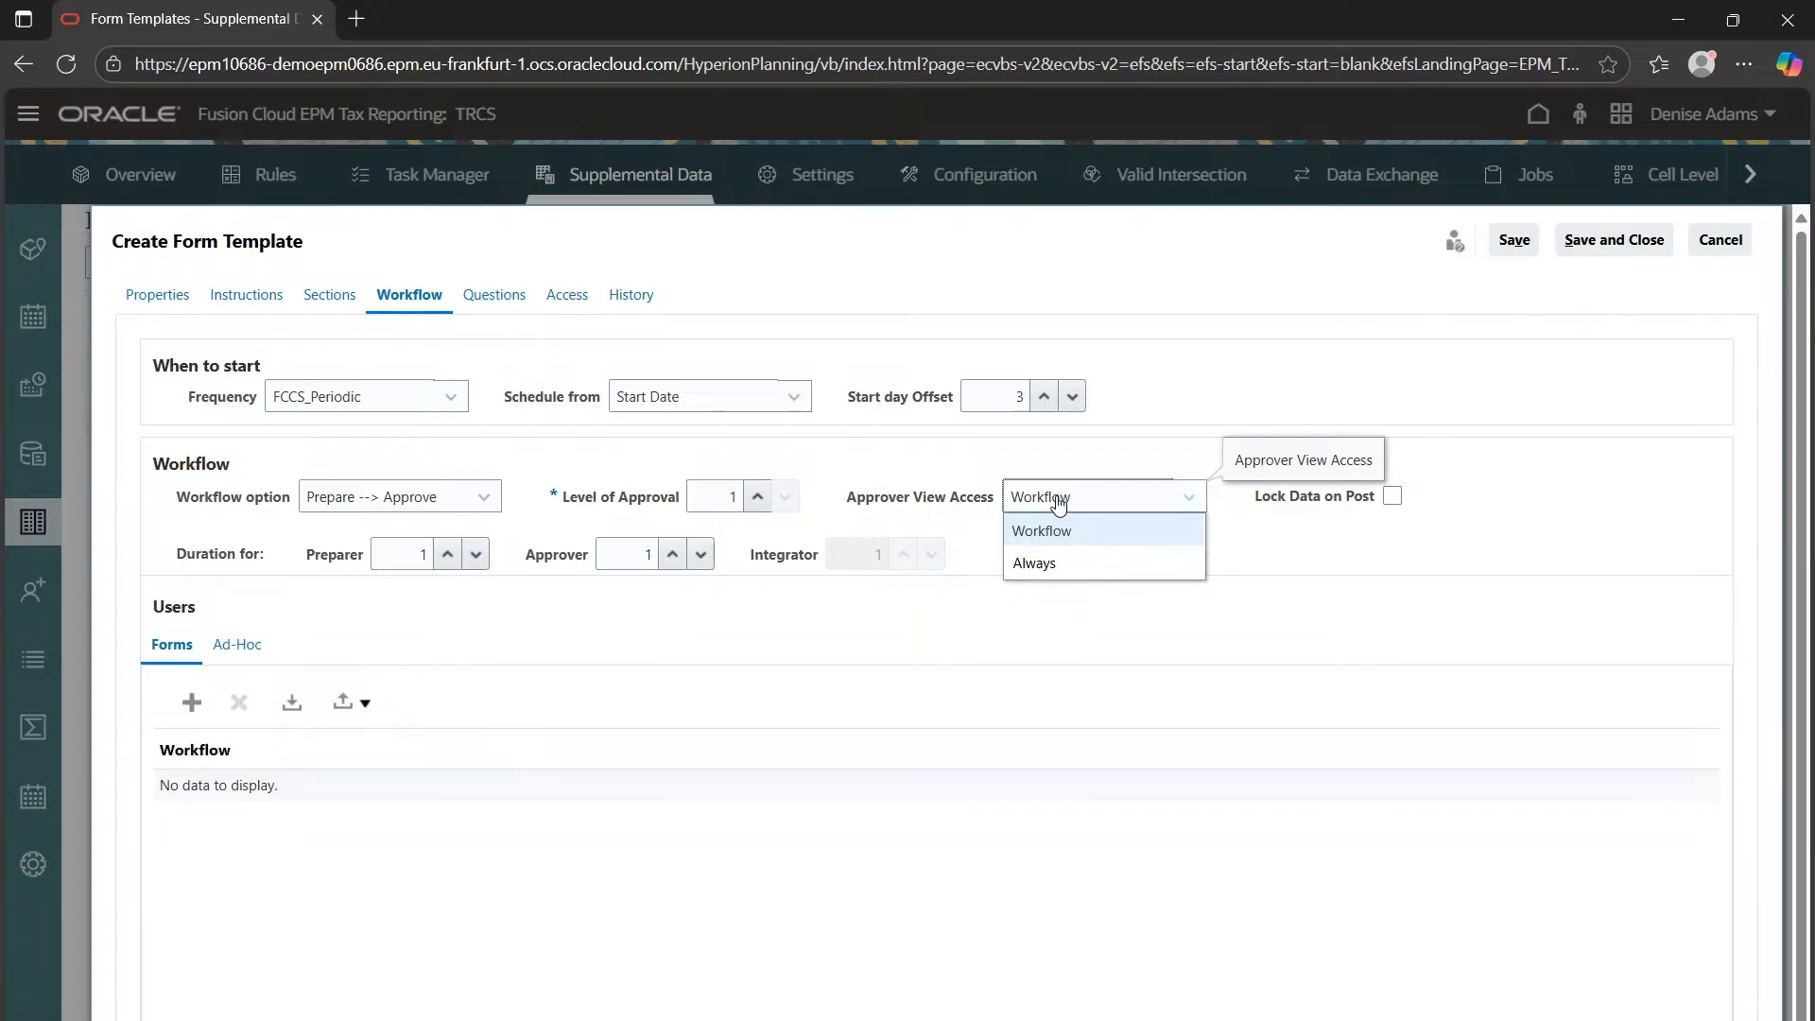
{"action": "left_click", "coordinate": [1058, 504]}
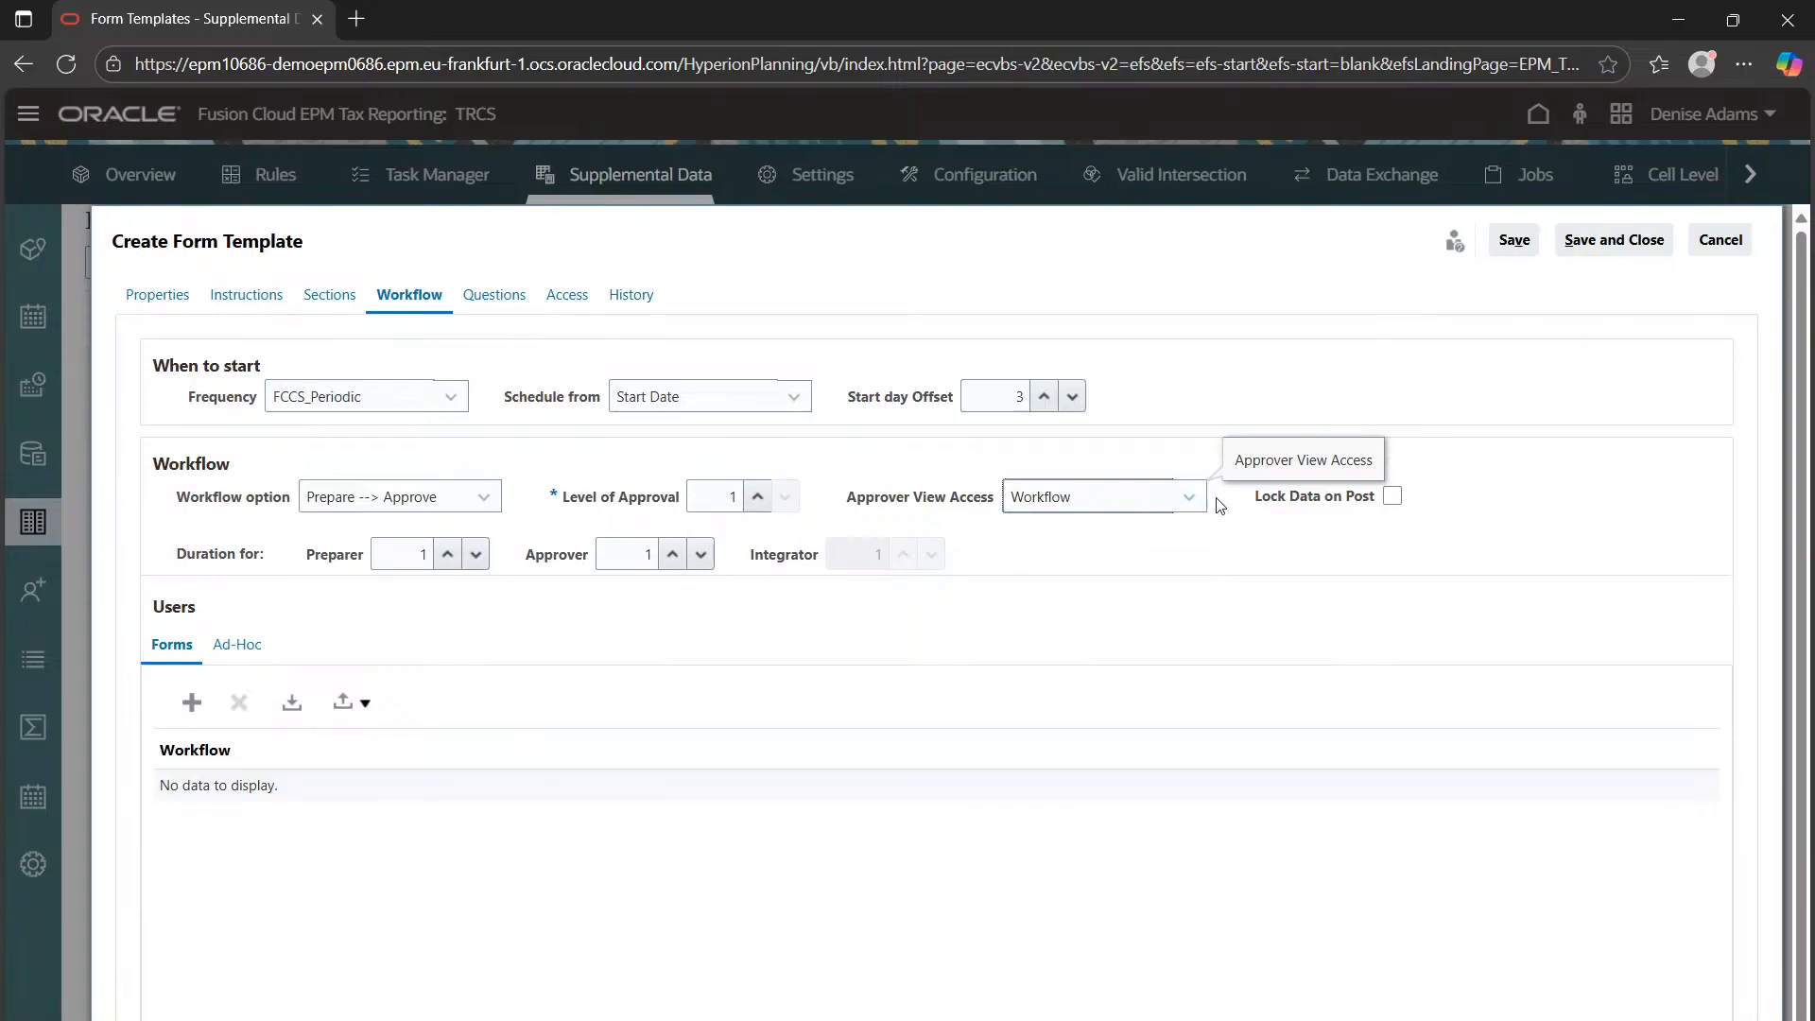
{"action": "left_click", "coordinate": [1295, 552]}
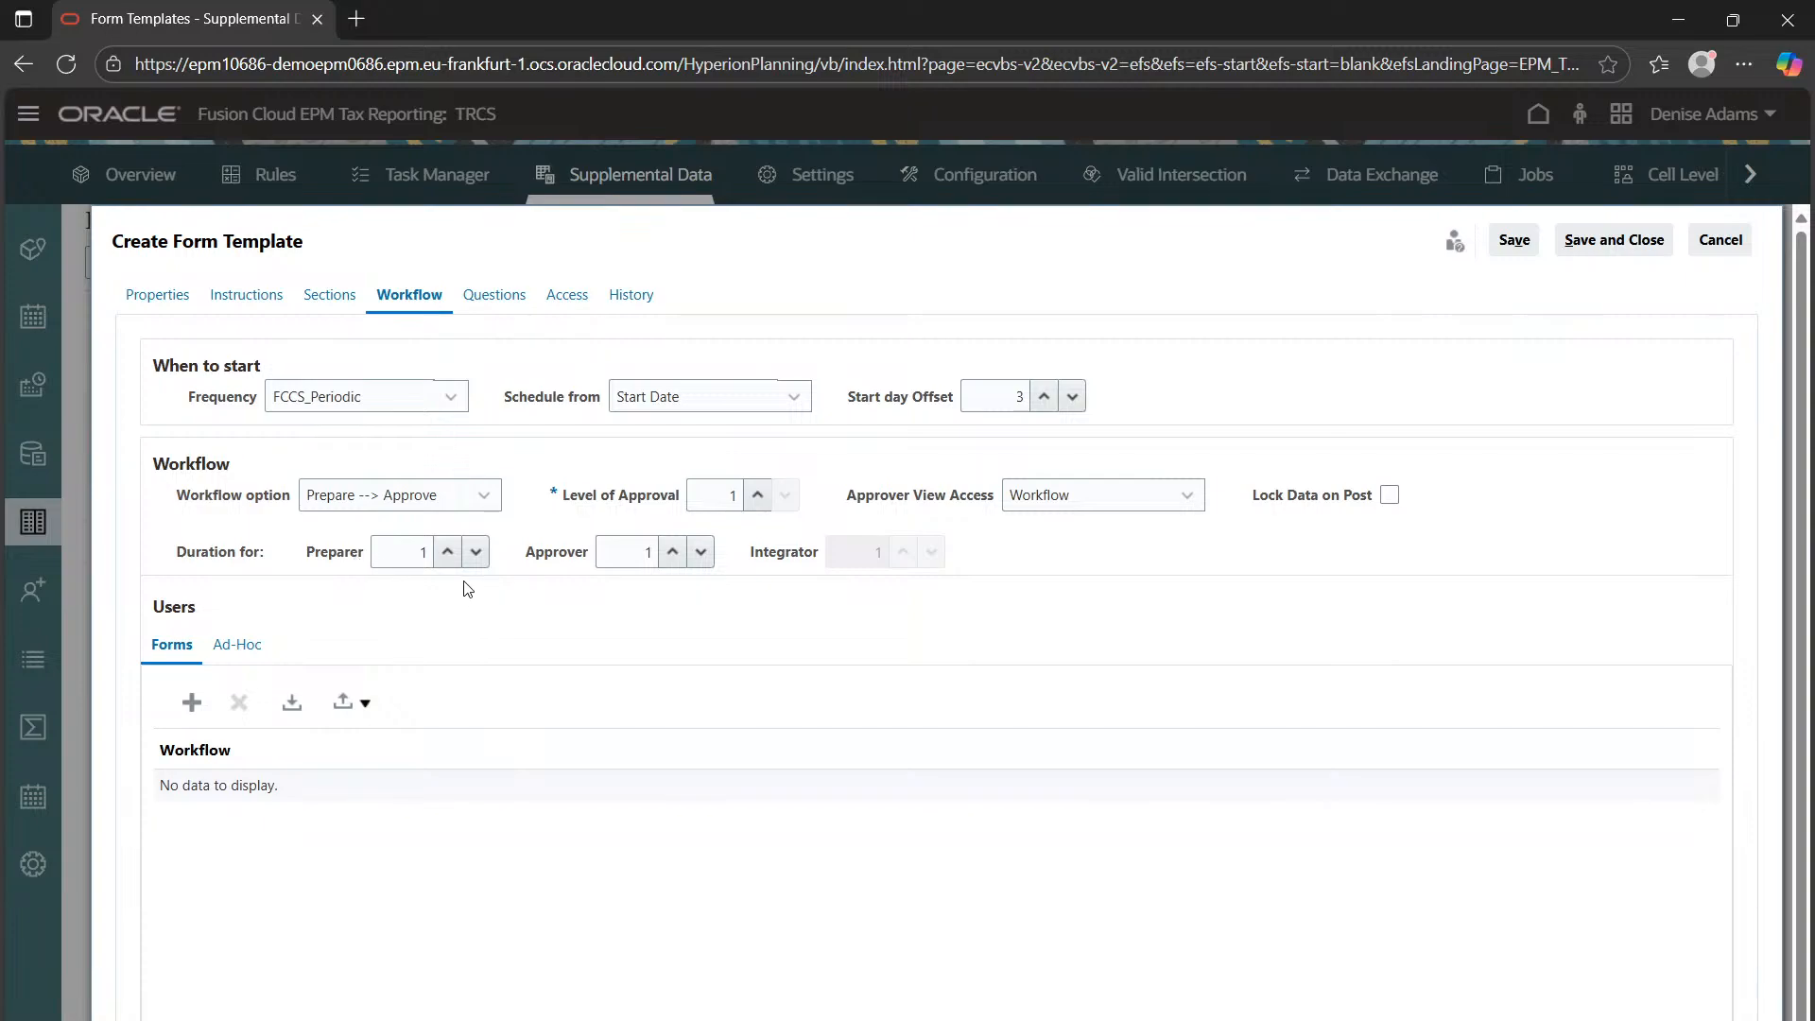
{"action": "left_click", "coordinate": [447, 552]}
{"action": "left_click", "coordinate": [447, 552]}
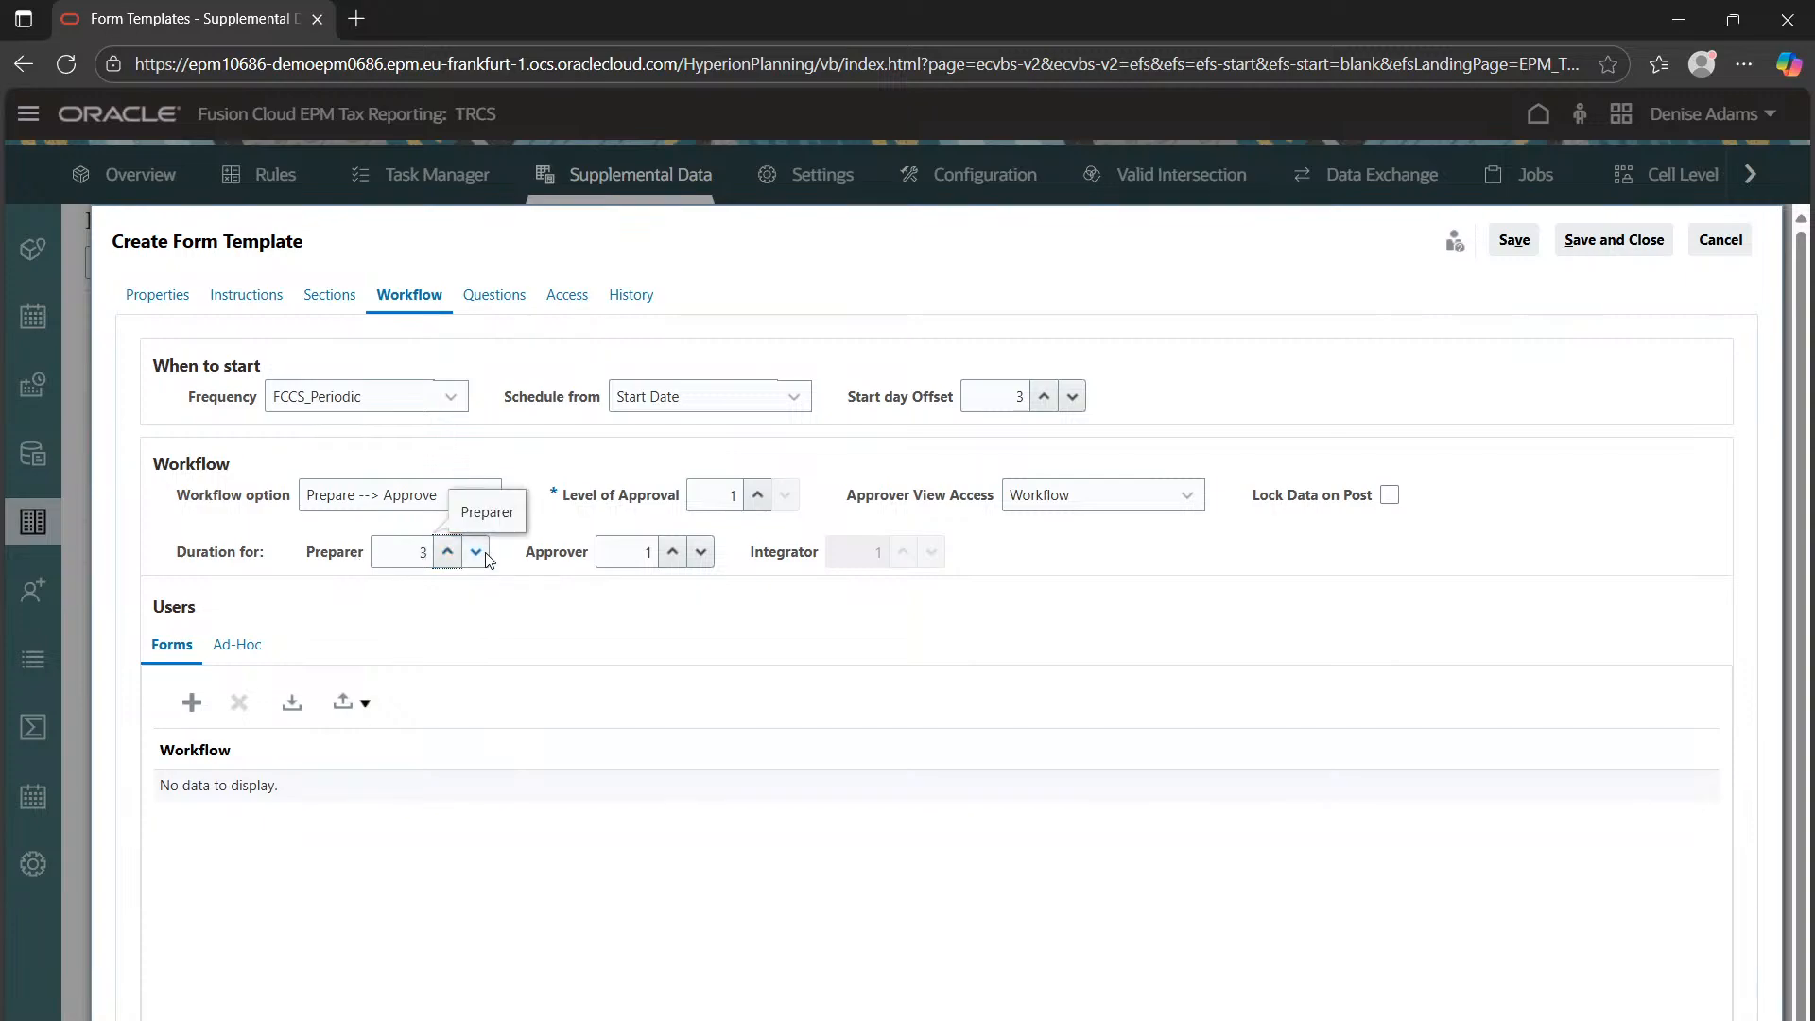
{"action": "left_click", "coordinate": [476, 551]}
{"action": "left_click", "coordinate": [476, 552]}
{"action": "left_click", "coordinate": [701, 553]}
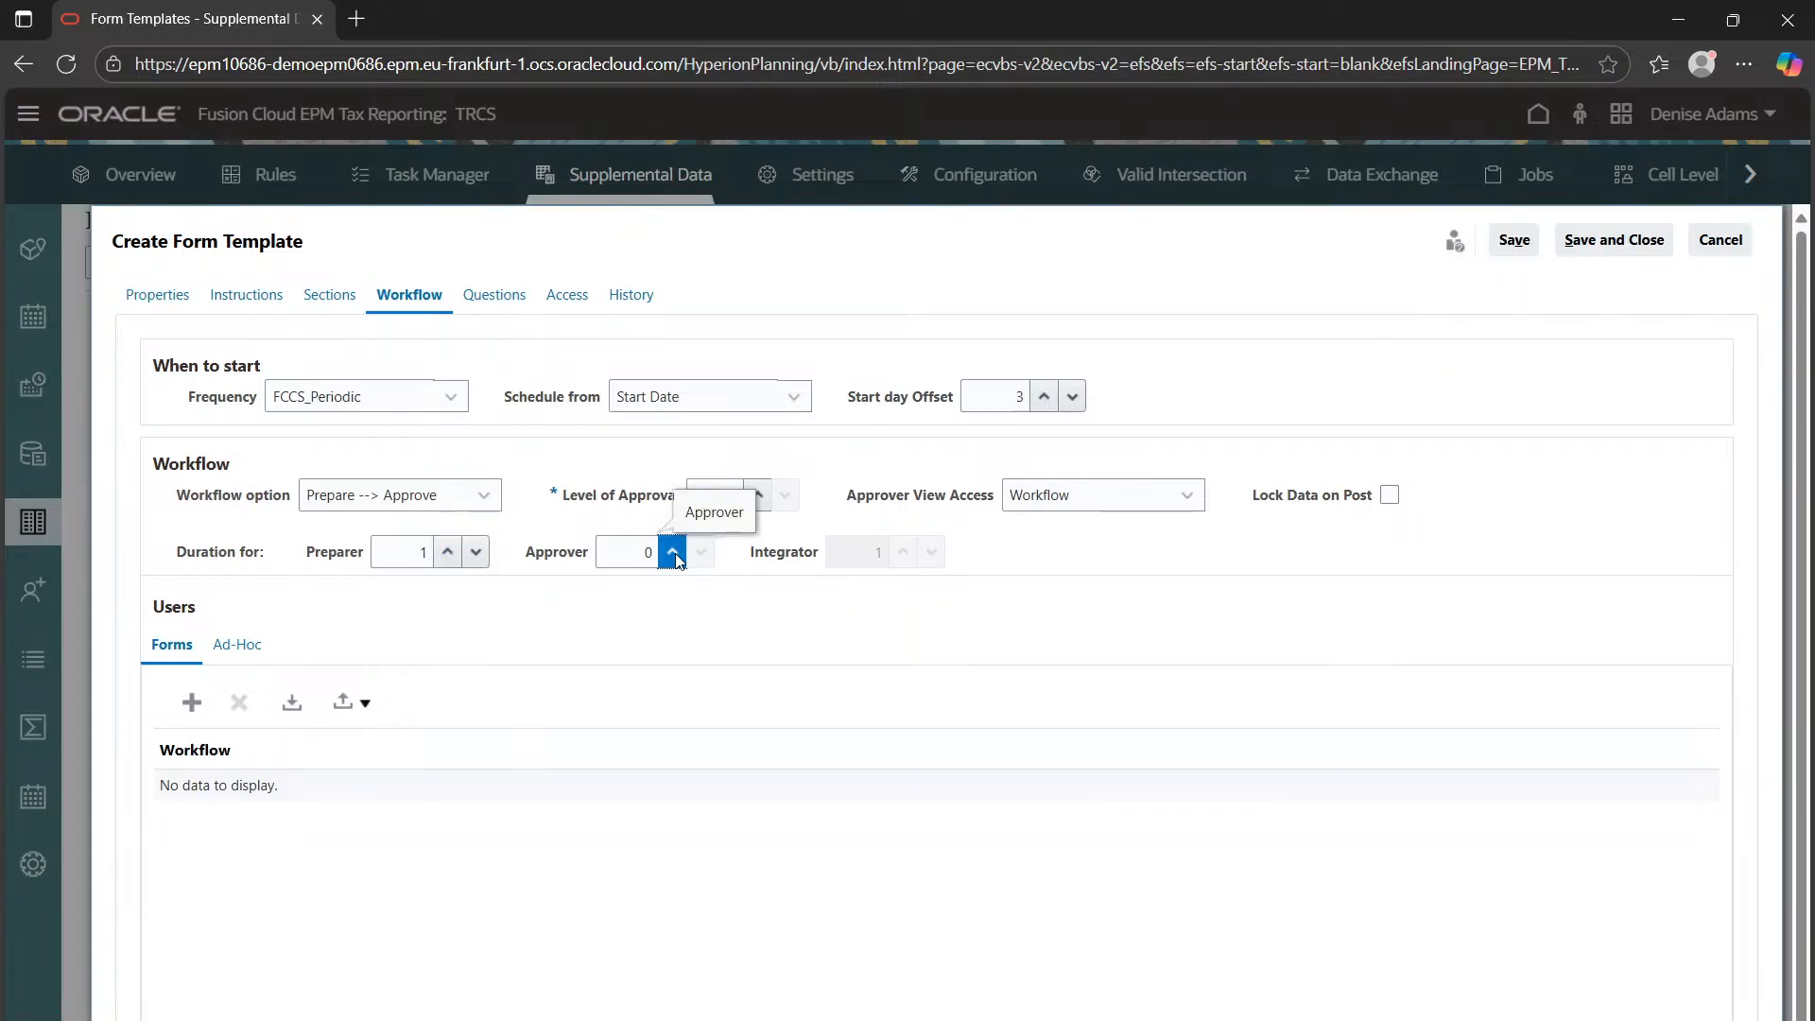
{"action": "left_click", "coordinate": [673, 553]}
Add a workflow user row for entity LE101
{"action": "left_click", "coordinate": [192, 703]}
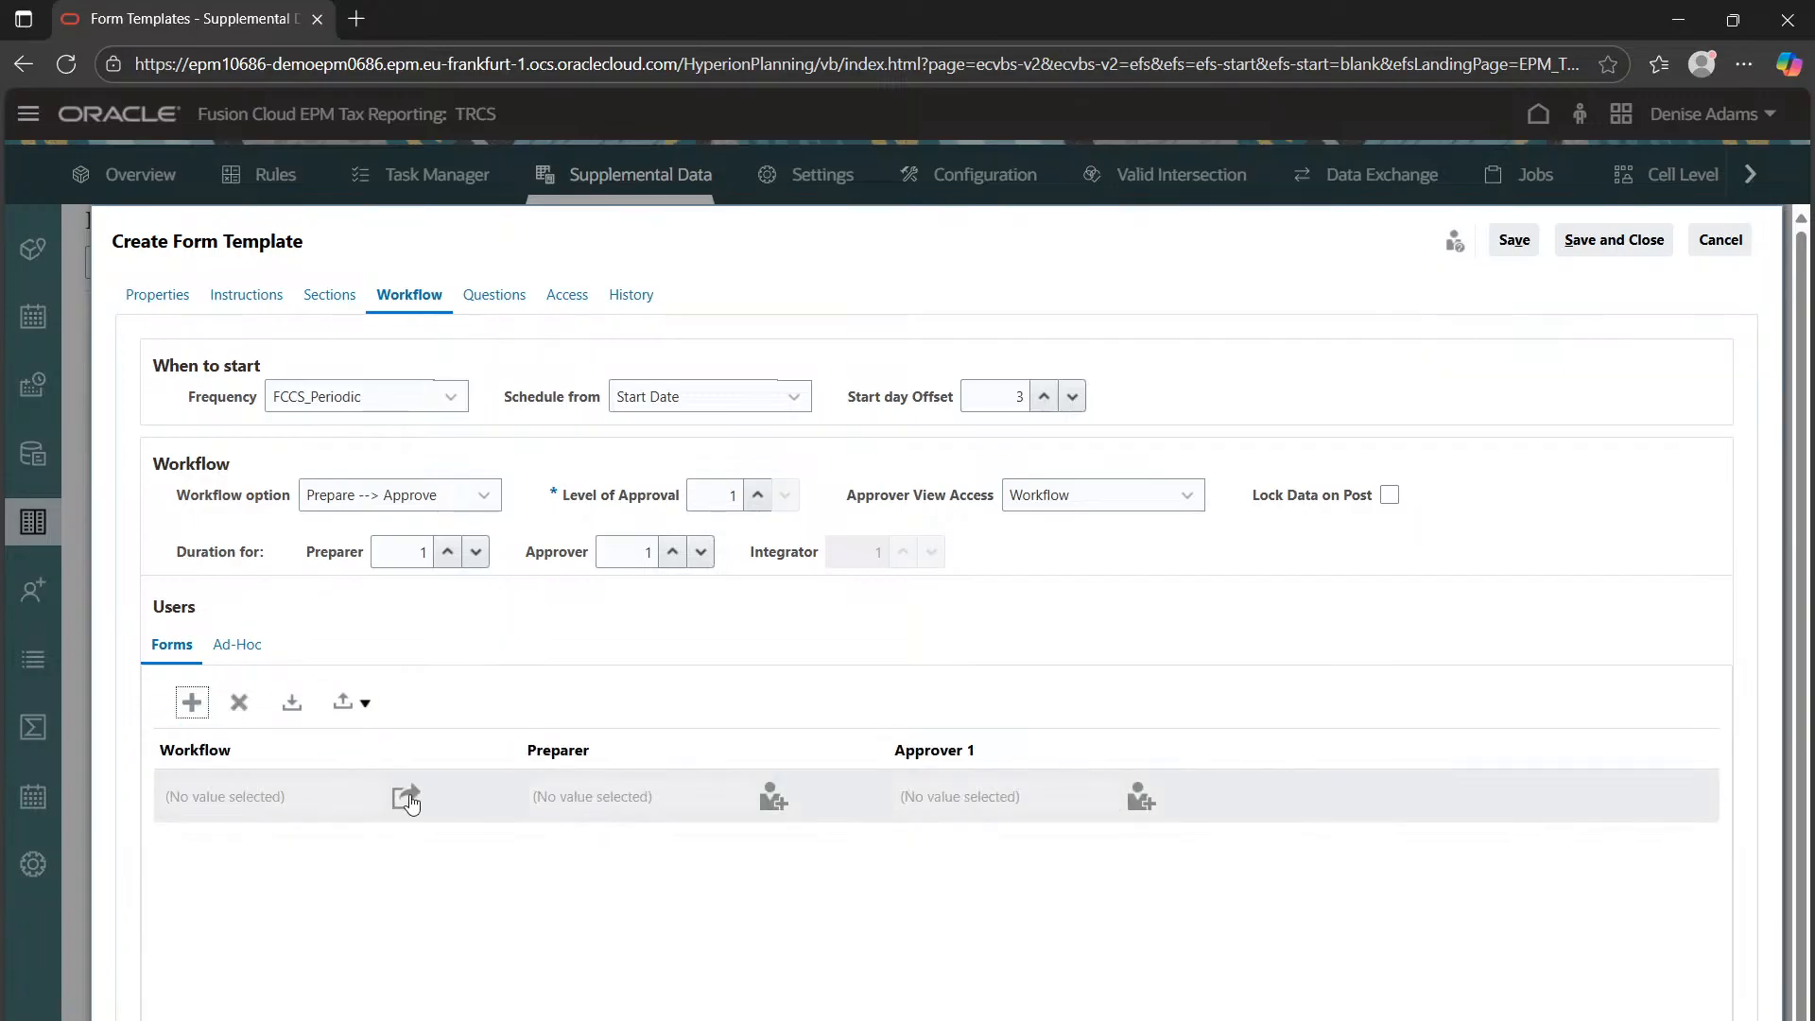
{"action": "left_click", "coordinate": [406, 799]}
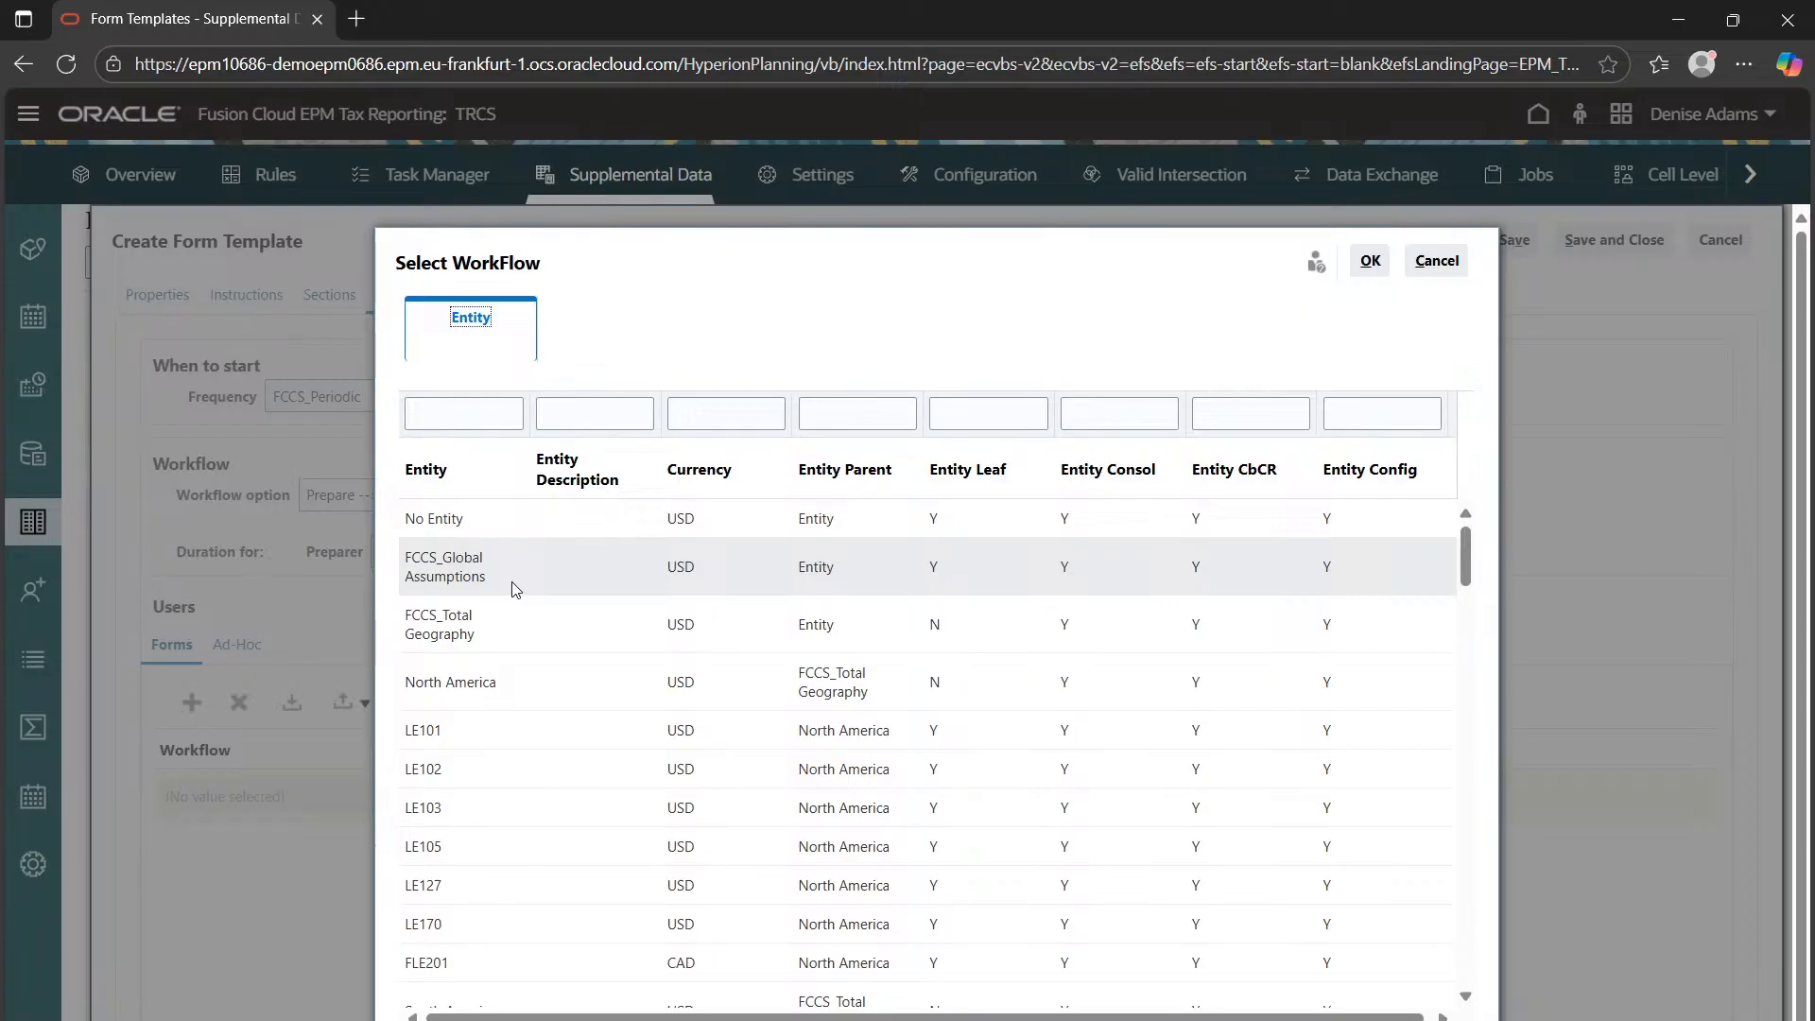
{"action": "left_click", "coordinate": [439, 733]}
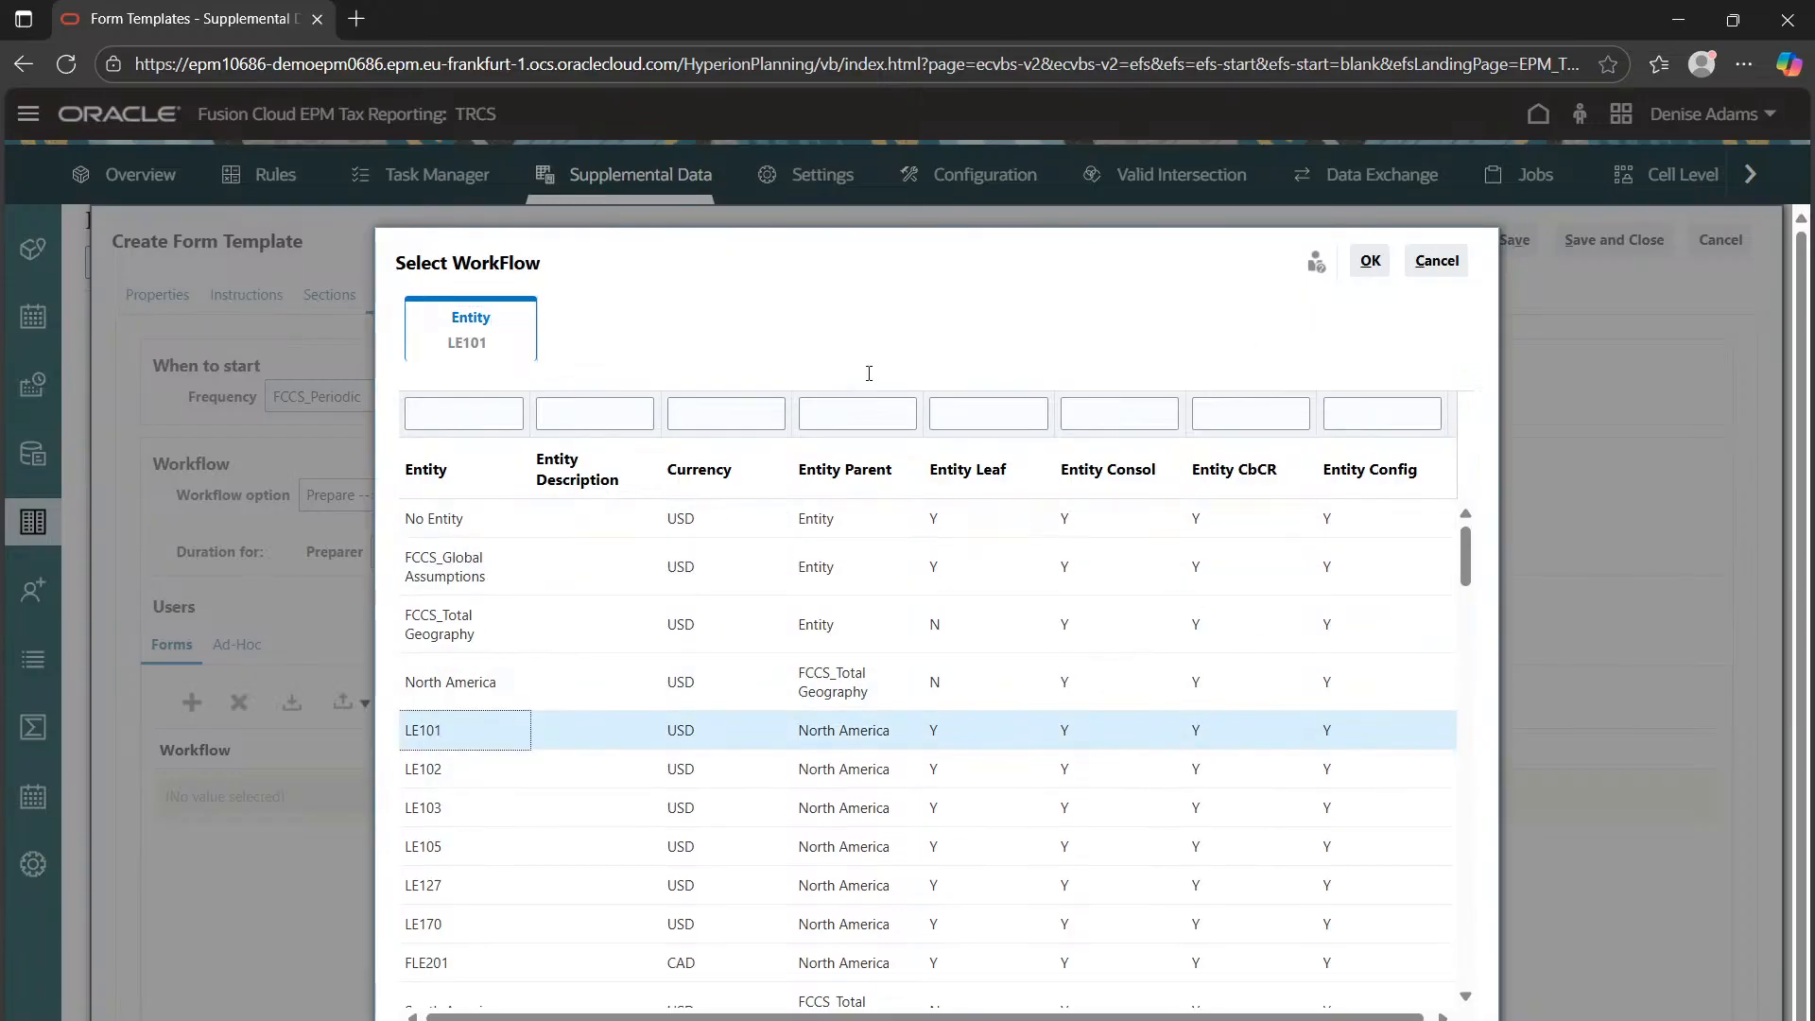
{"action": "left_click", "coordinate": [1370, 261]}
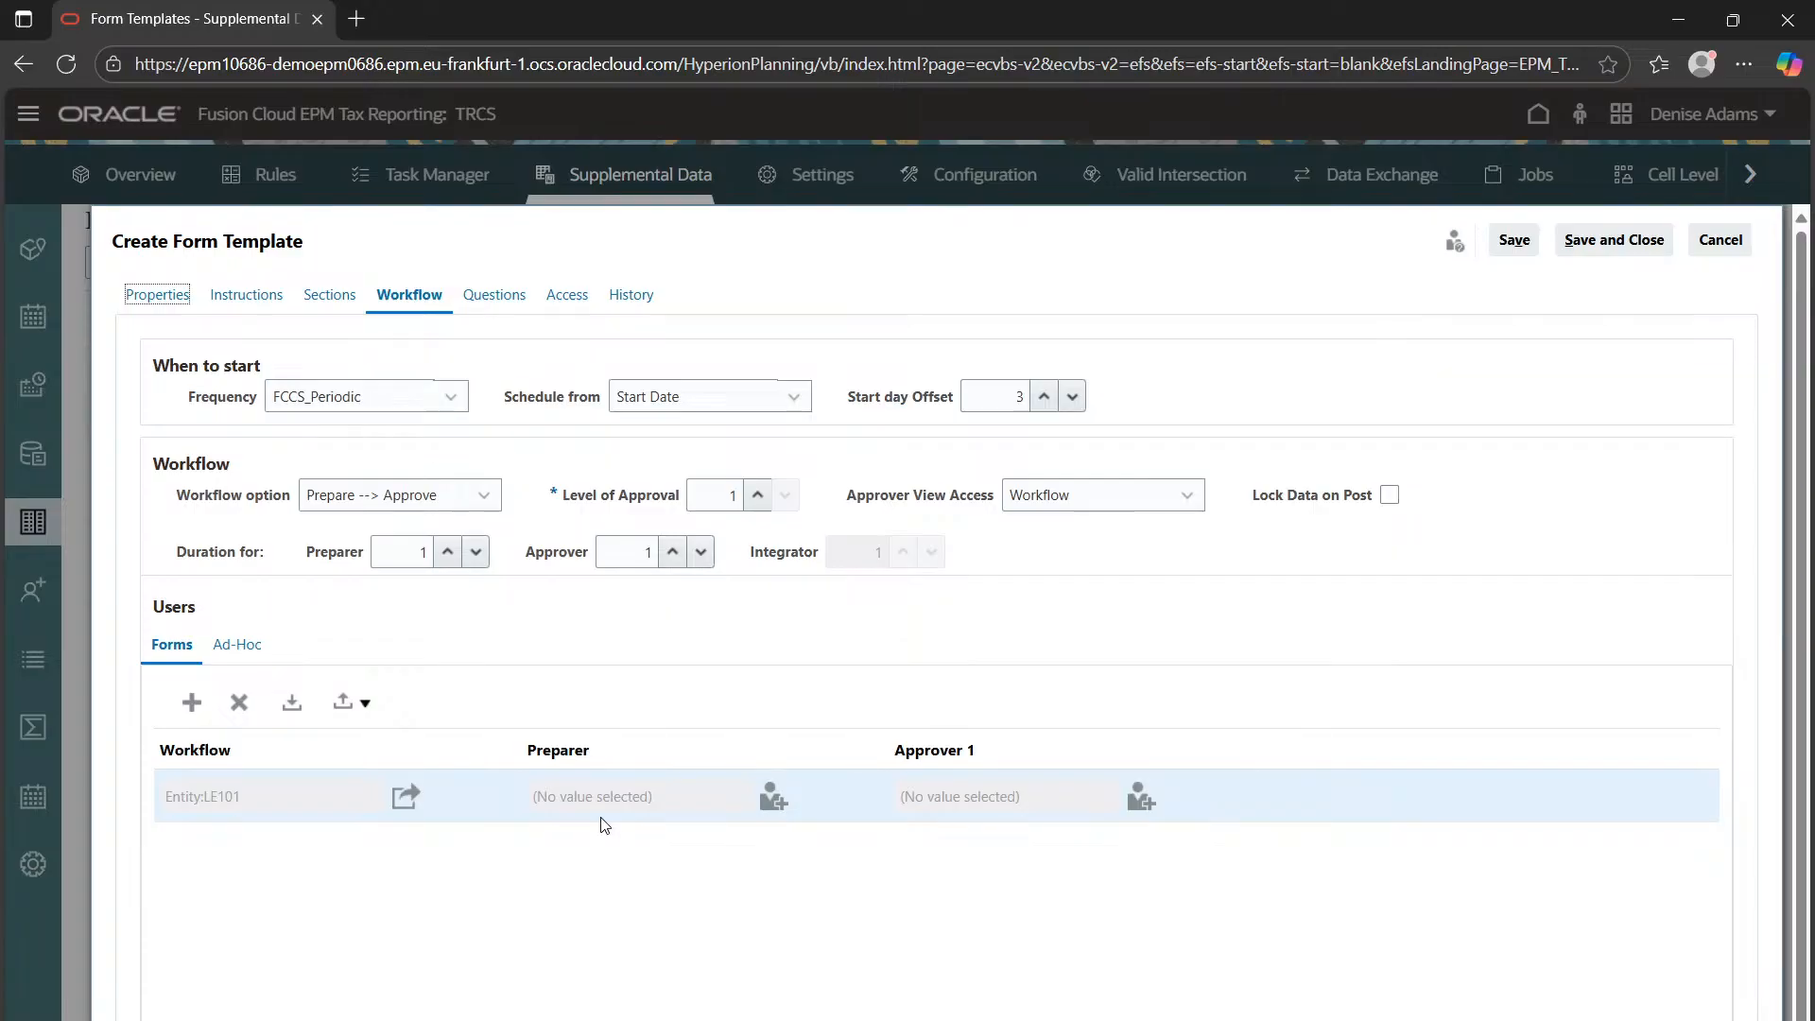
Search users by first name and assign the matching user as the LE101 preparer
{"action": "left_click", "coordinate": [774, 799]}
{"action": "left_click", "coordinate": [742, 412]}
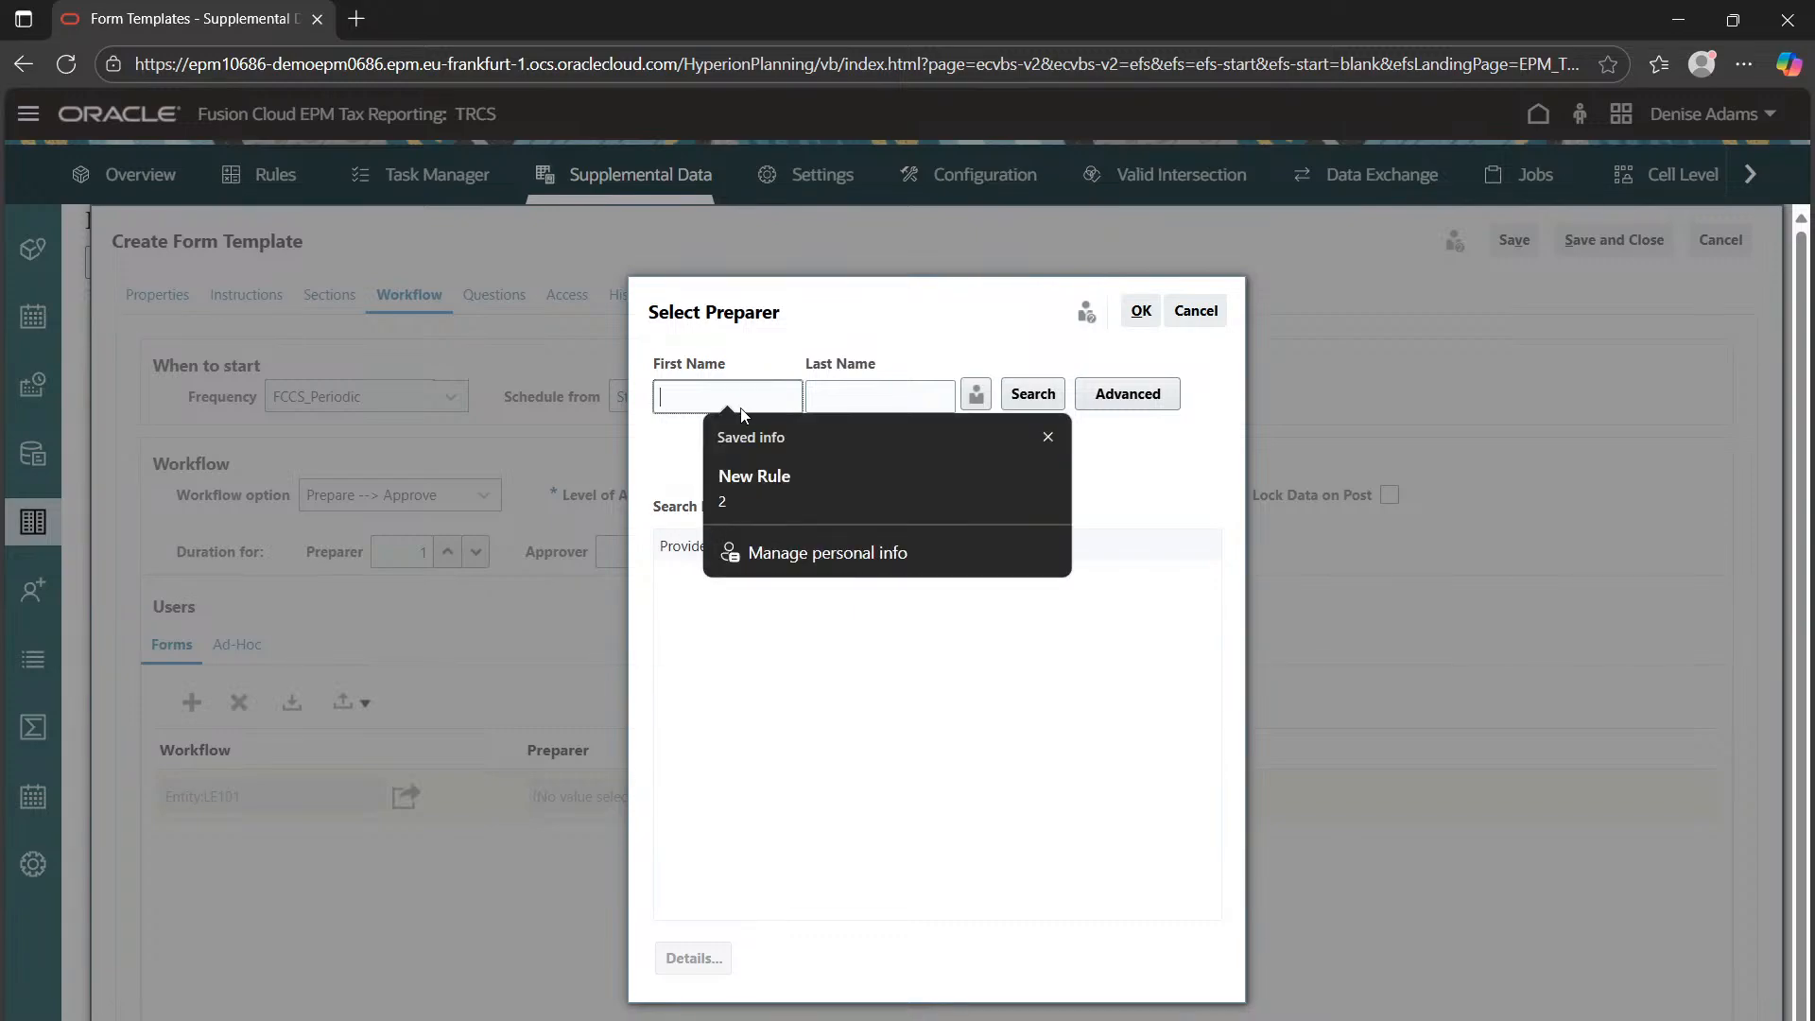
{"action": "type", "text": "amy"}
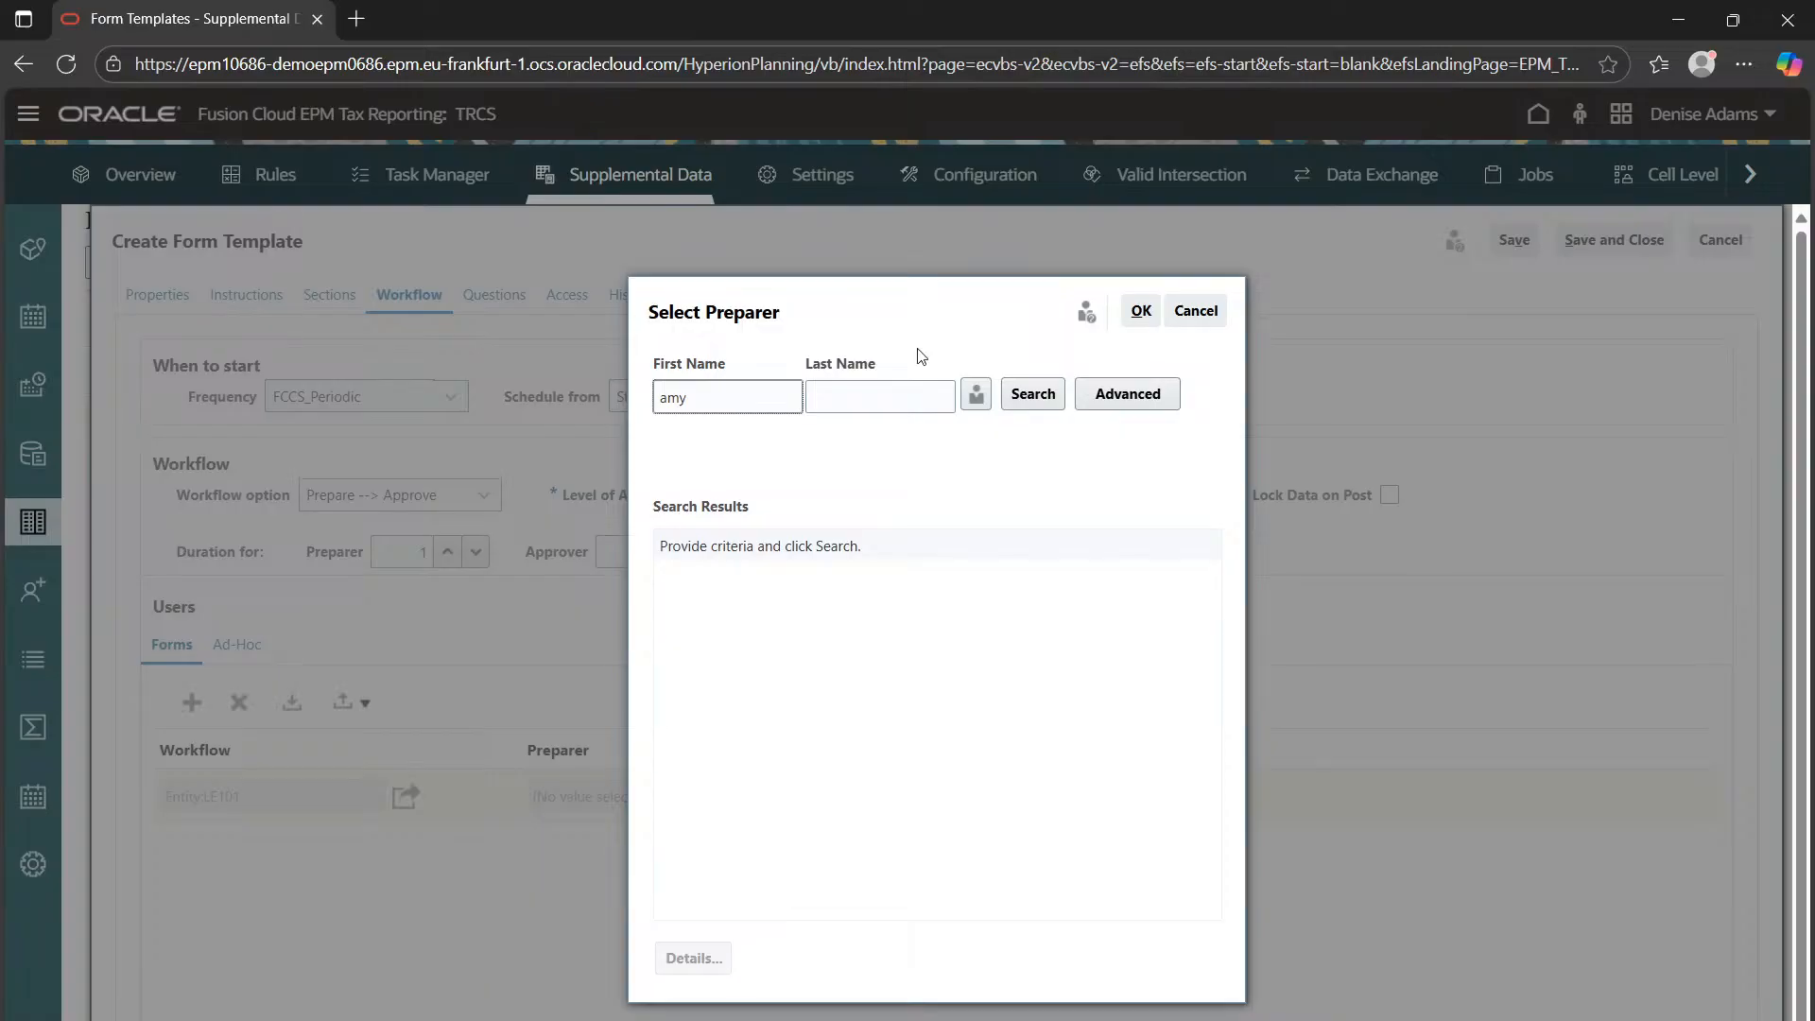
{"action": "left_click", "coordinate": [1033, 394]}
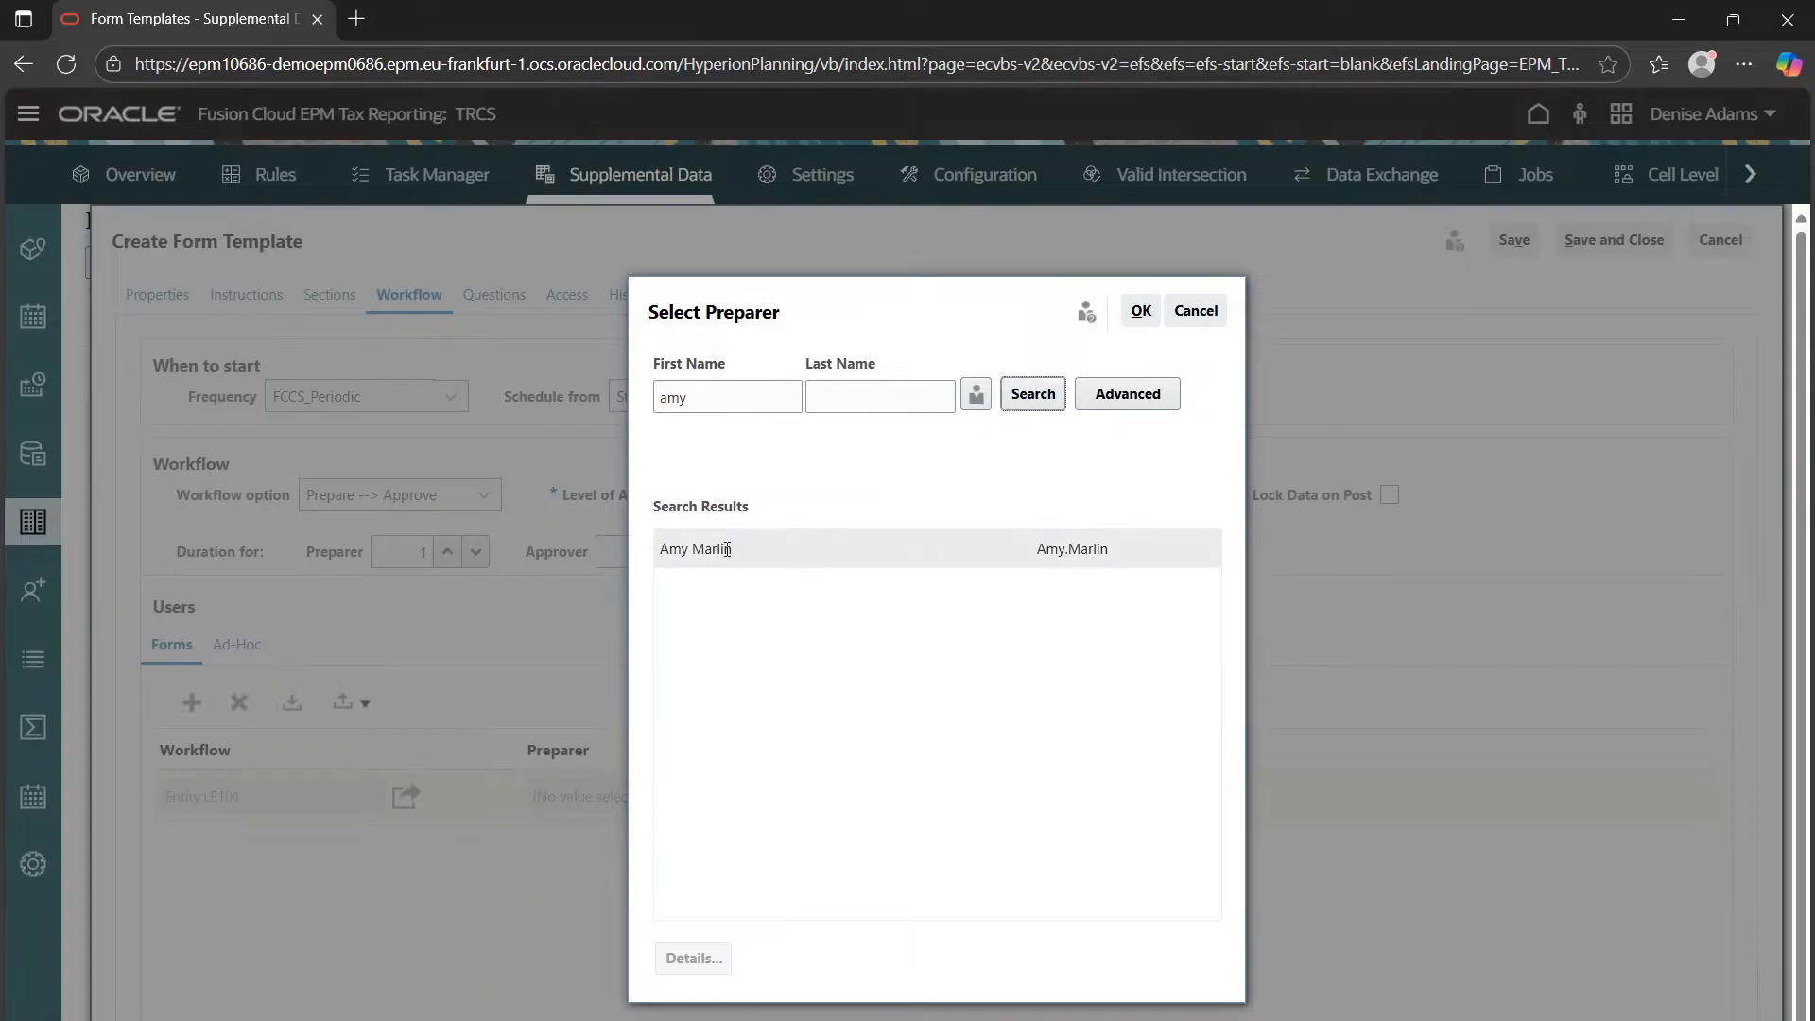
{"action": "left_click", "coordinate": [727, 550]}
{"action": "left_click", "coordinate": [1140, 313]}
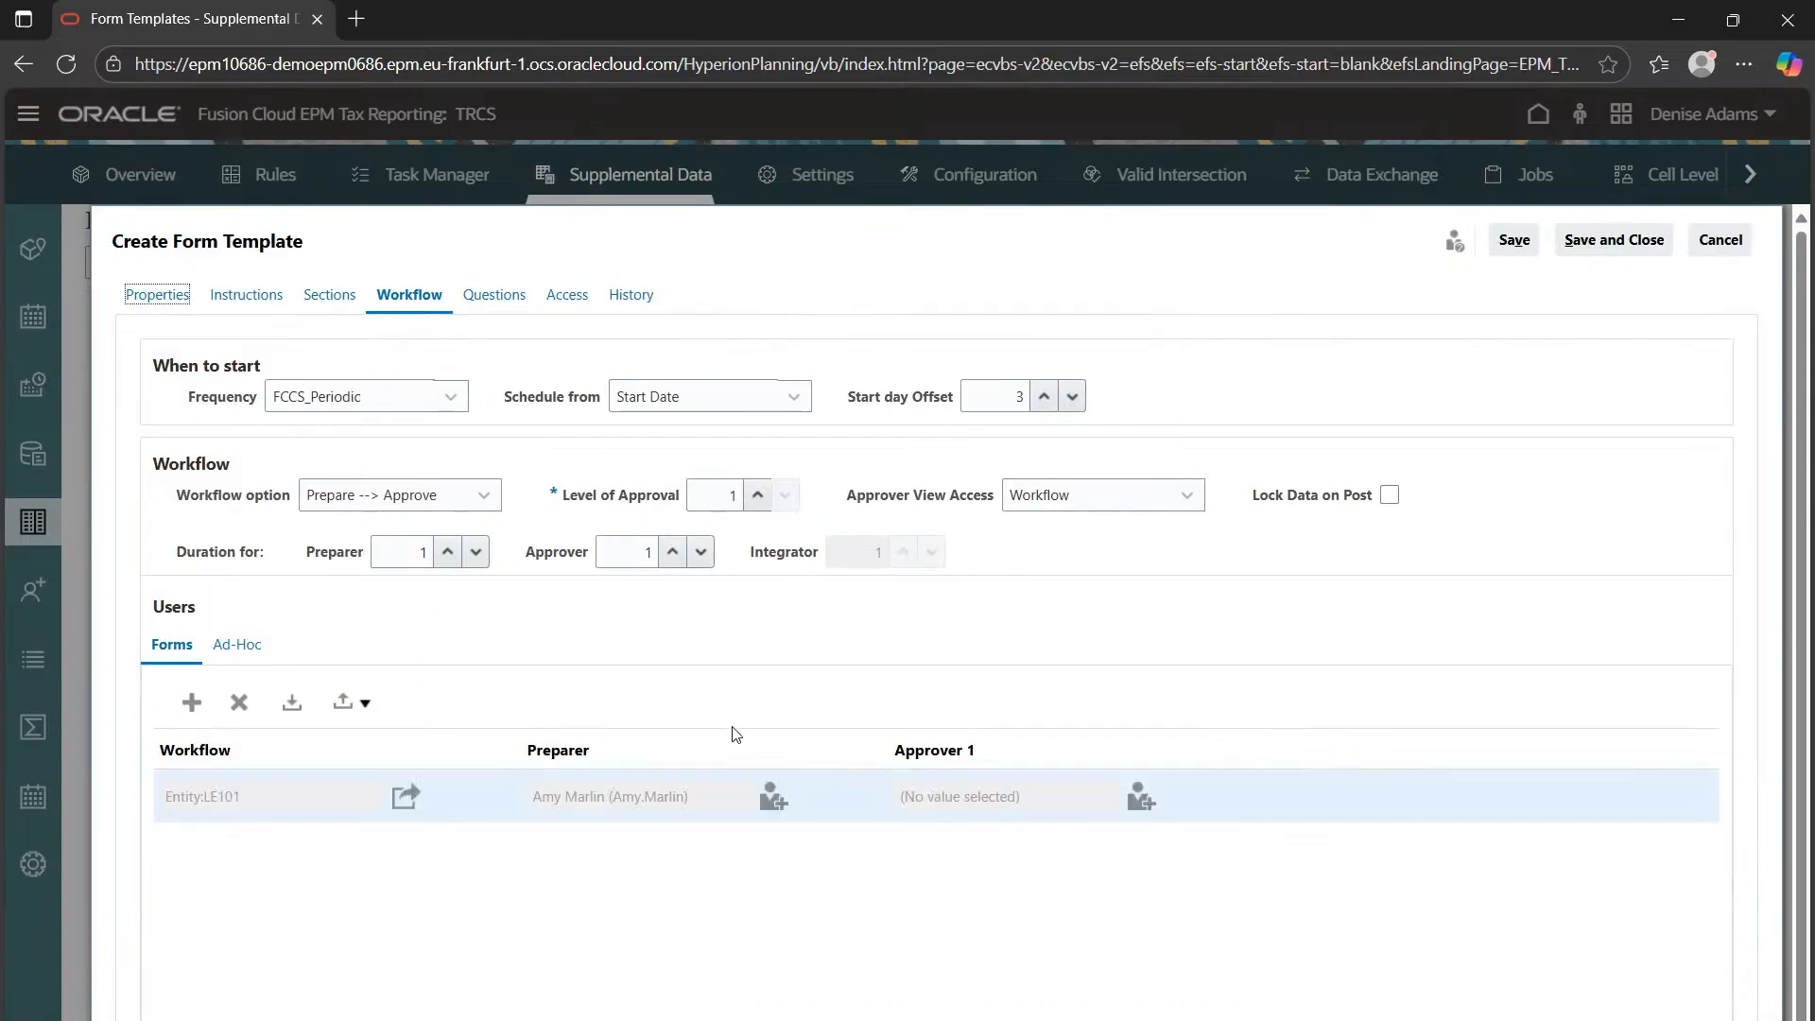
Search users by first name and assign the matching user as Approver 1
{"action": "left_click_drag", "start_coordinate": [927, 797], "coordinate": [936, 797]}
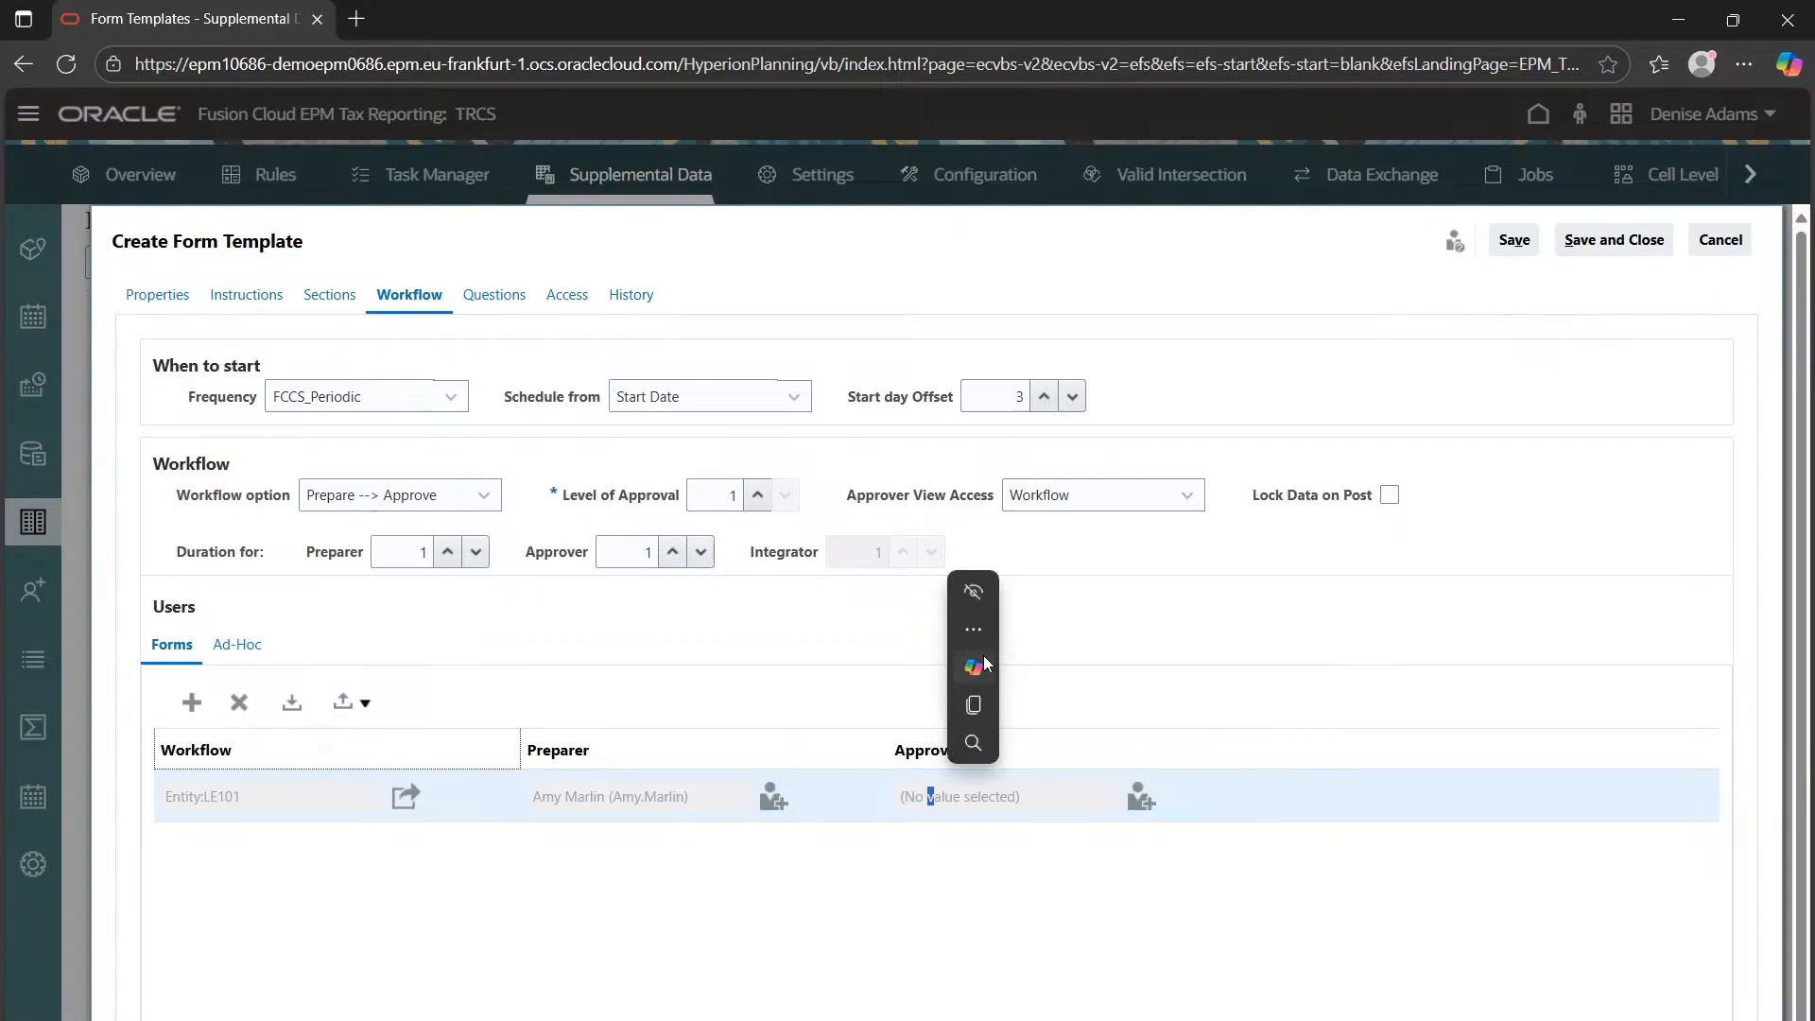
{"action": "left_click", "coordinate": [1141, 799]}
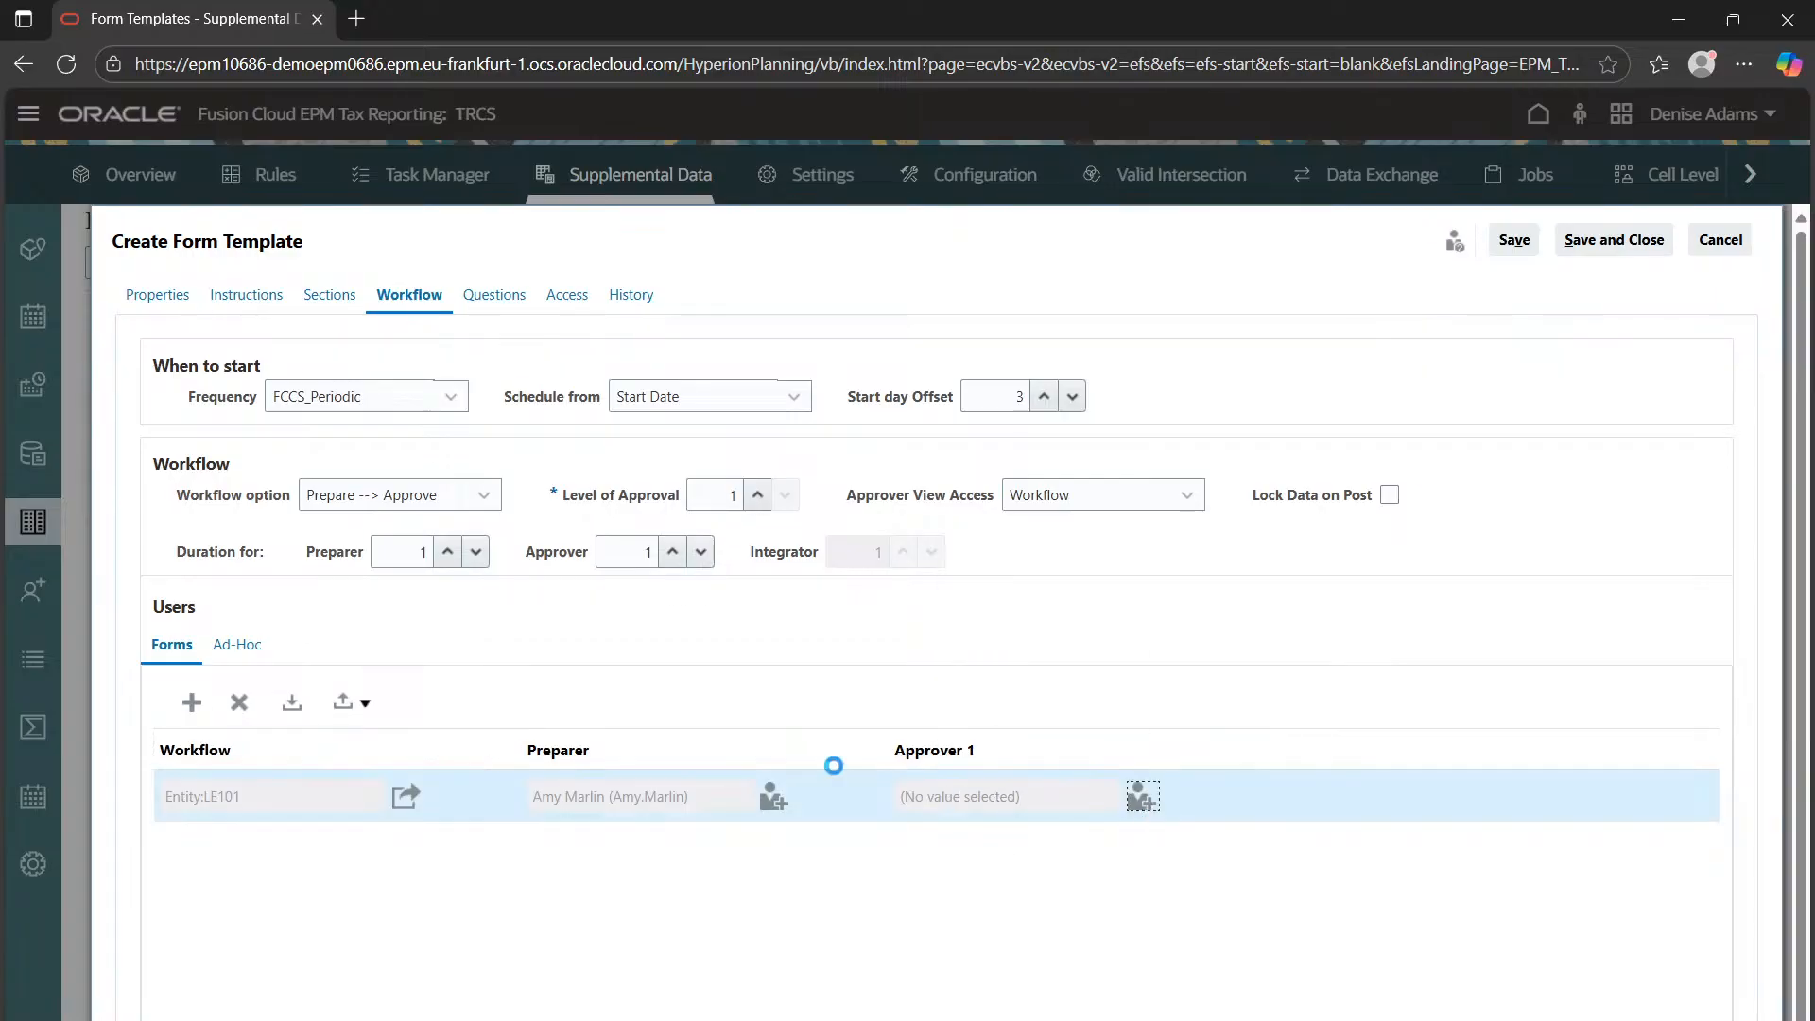
{"action": "left_click", "coordinate": [745, 393]}
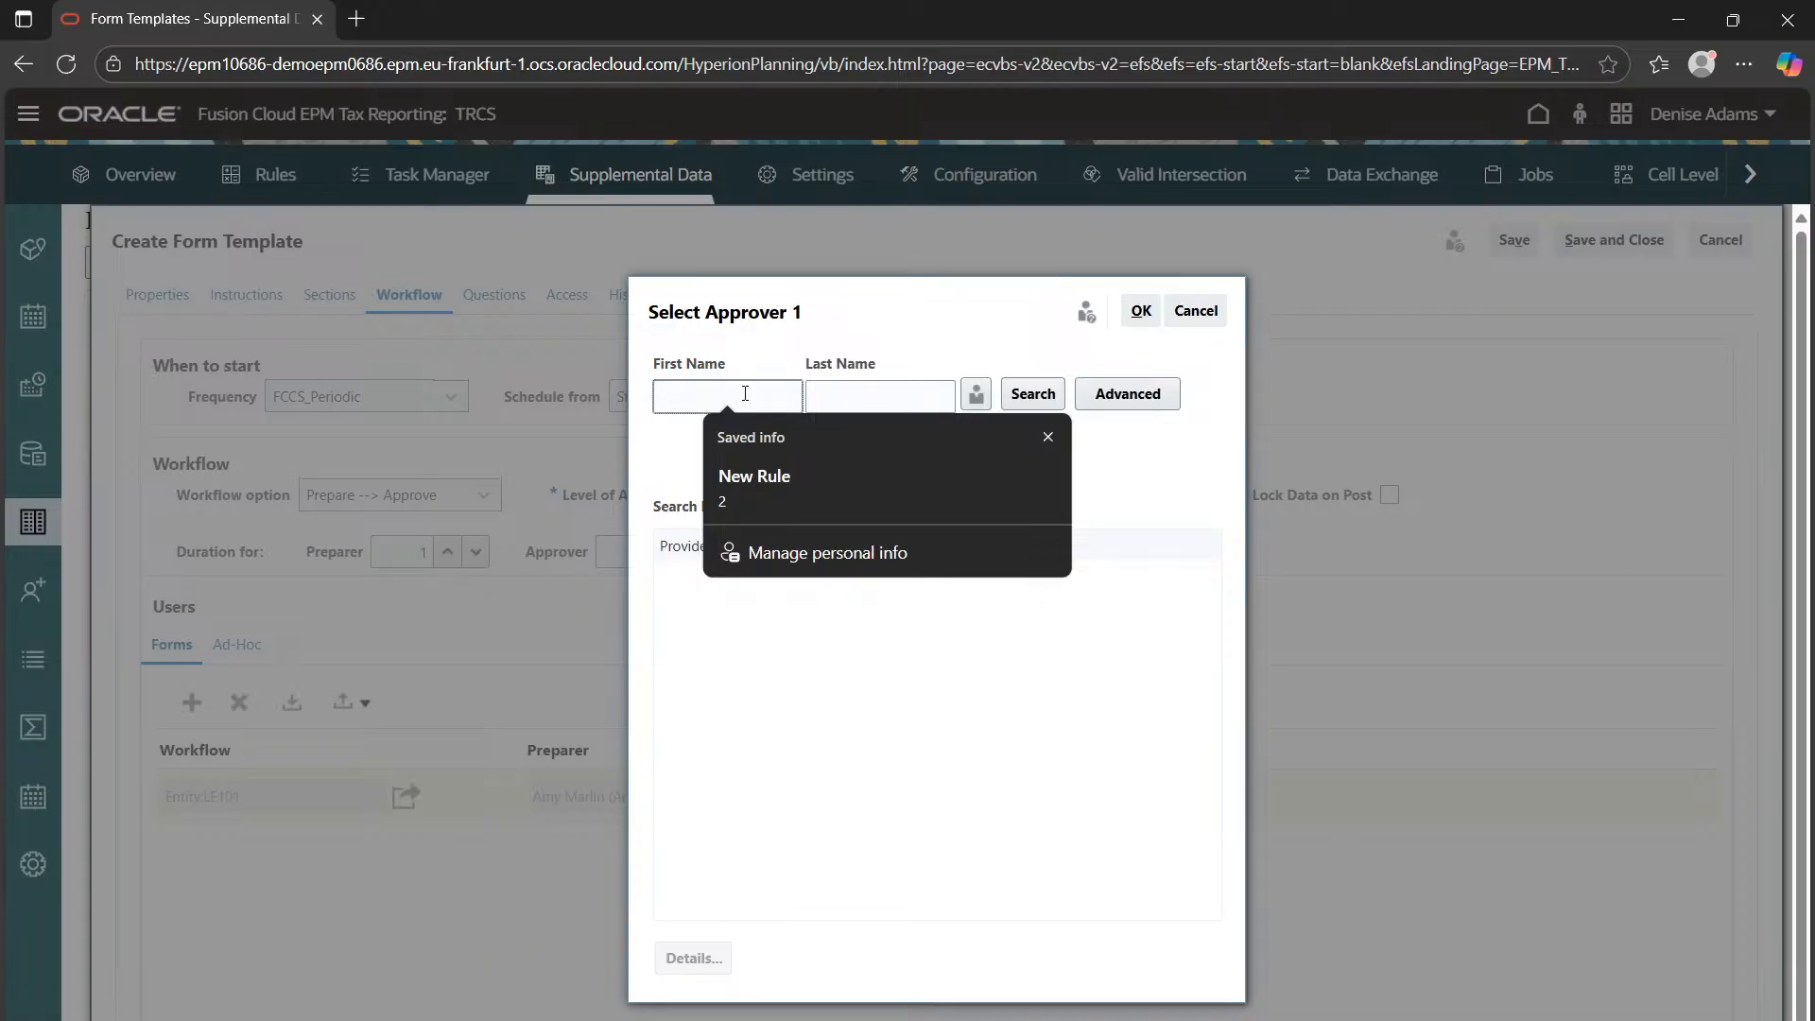
{"action": "type", "text": "alex"}
{"action": "key", "text": "Return"}
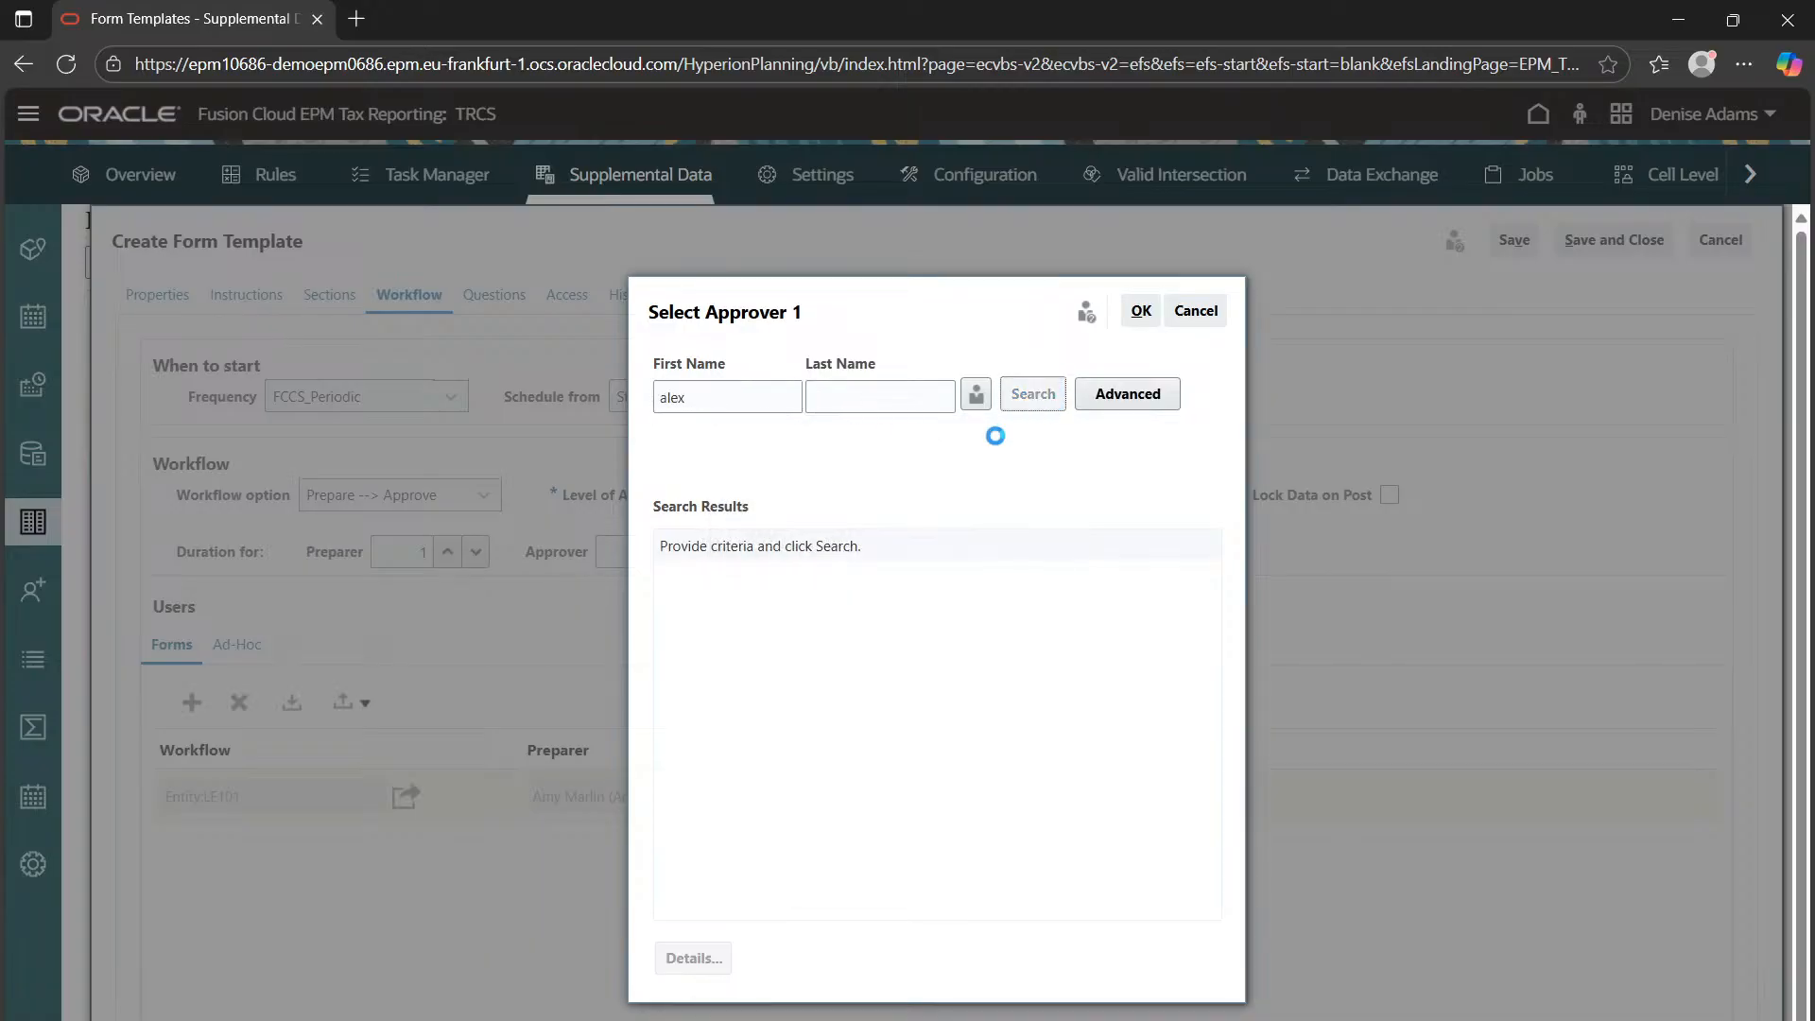
{"action": "left_click", "coordinate": [1141, 311]}
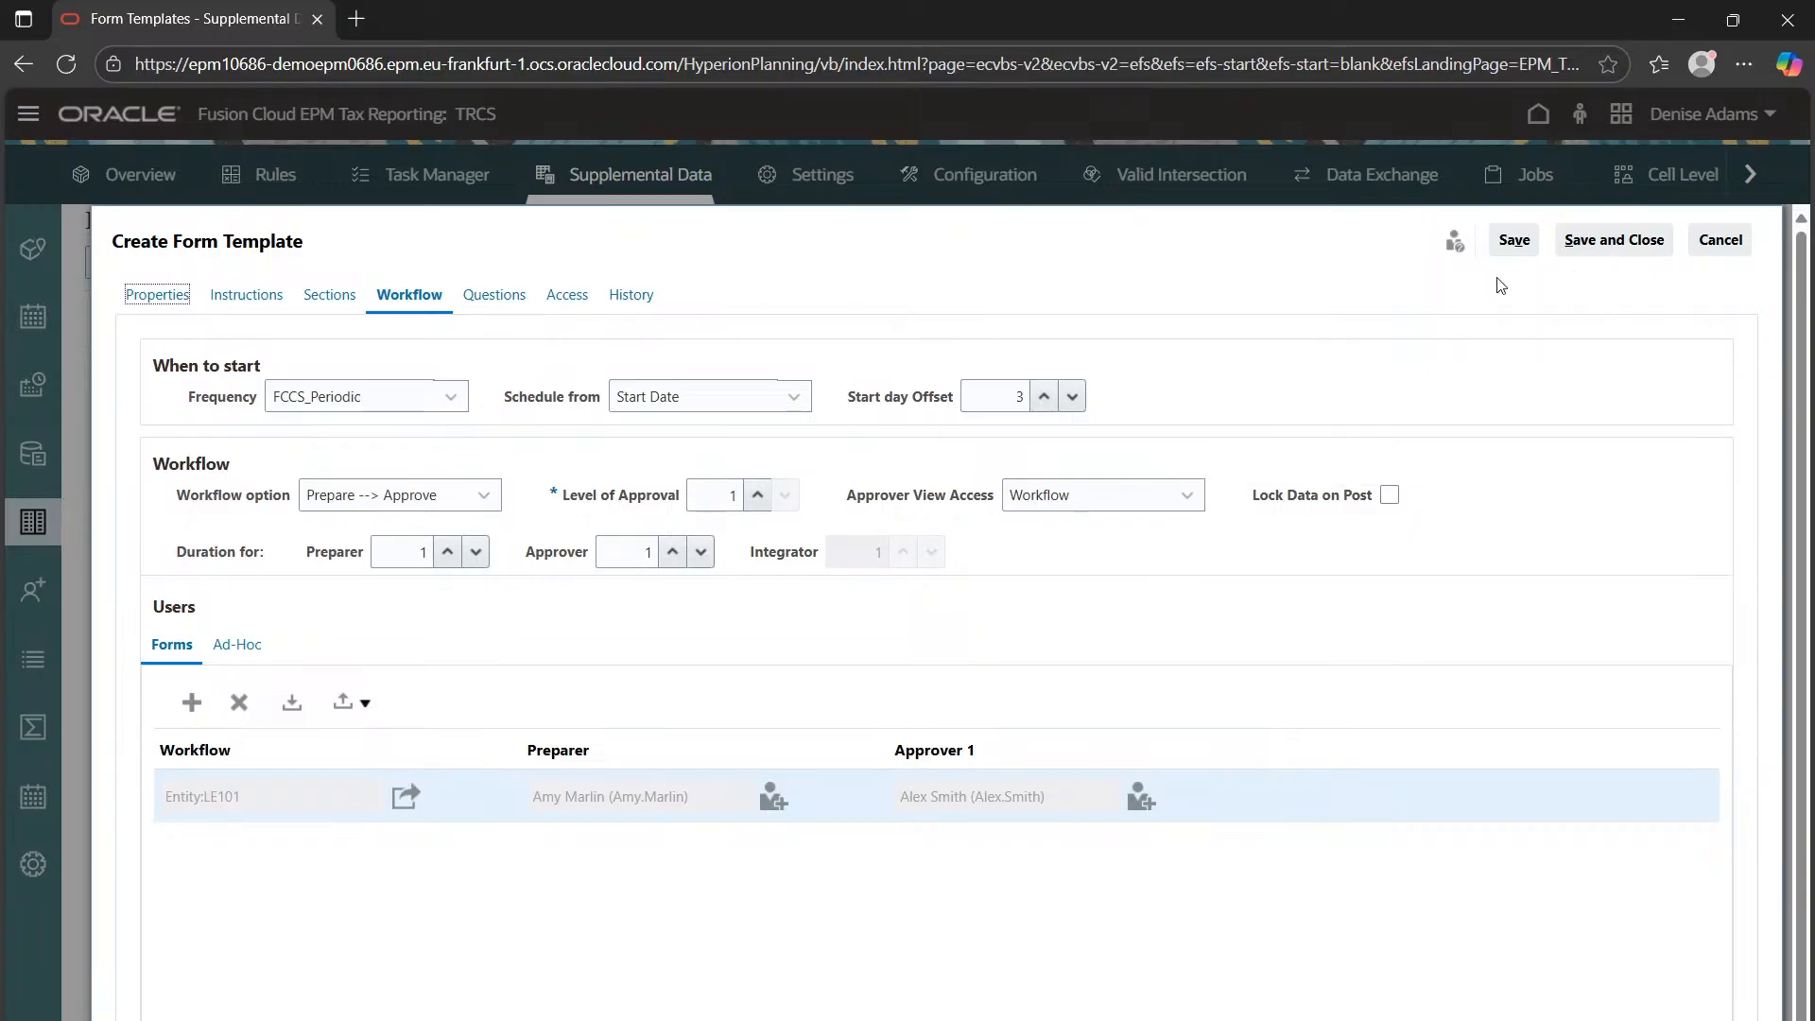
Add the question 'Are all compliance meet during the prepration.' to the form
{"action": "left_click", "coordinate": [497, 298]}
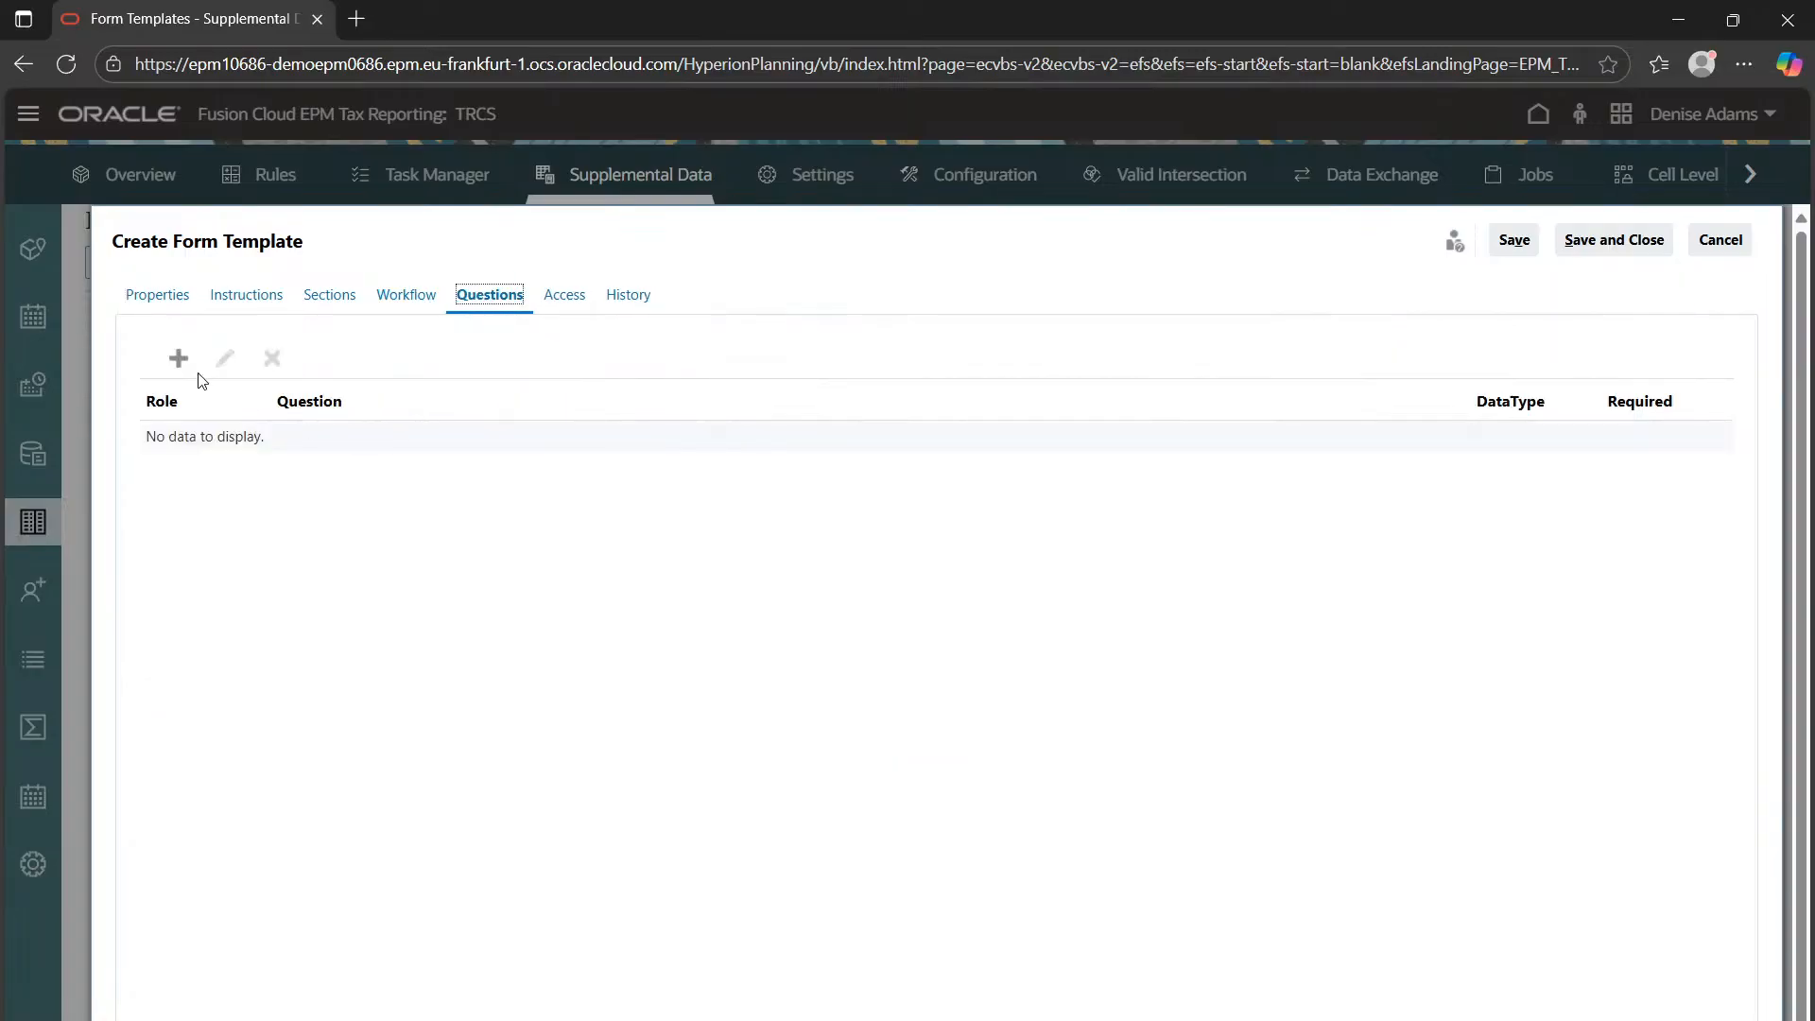
{"action": "left_click", "coordinate": [178, 357]}
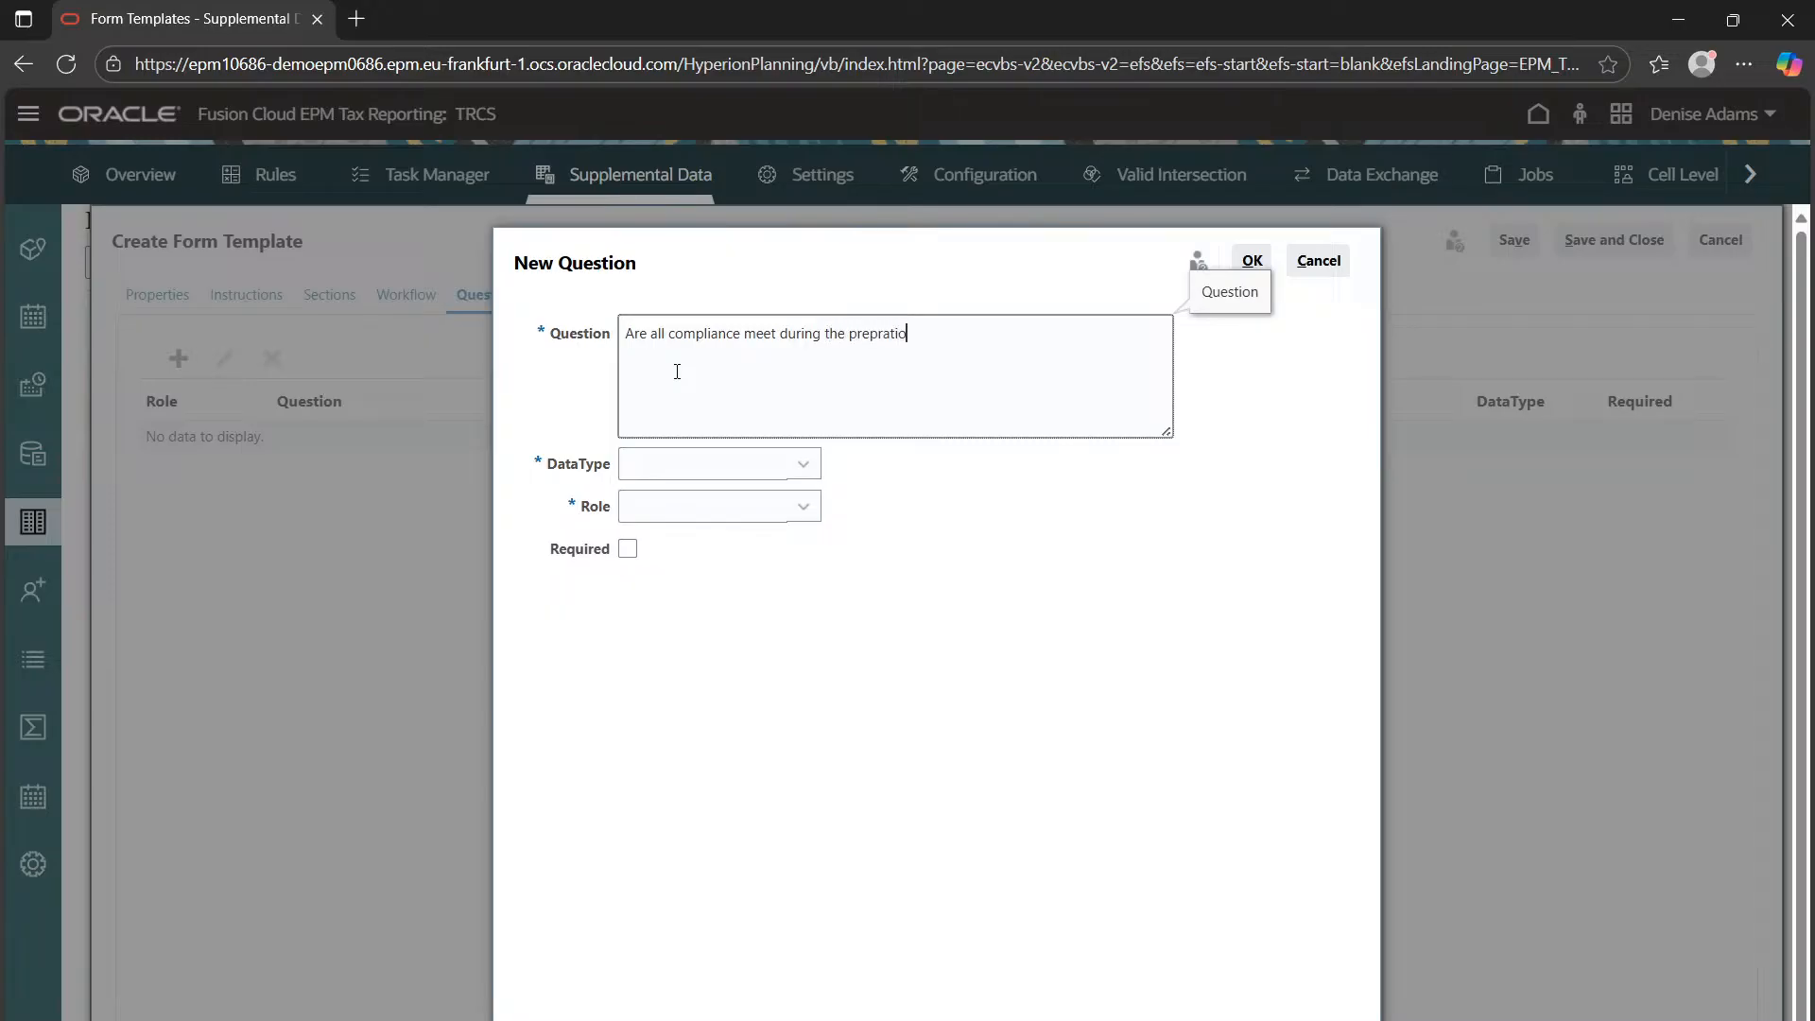
{"action": "type", "text": "n"}
{"action": "key", "text": "BackSpace"}
Make the question a required Yes/No answer for the Preparer role and save it
{"action": "left_click", "coordinate": [724, 465]}
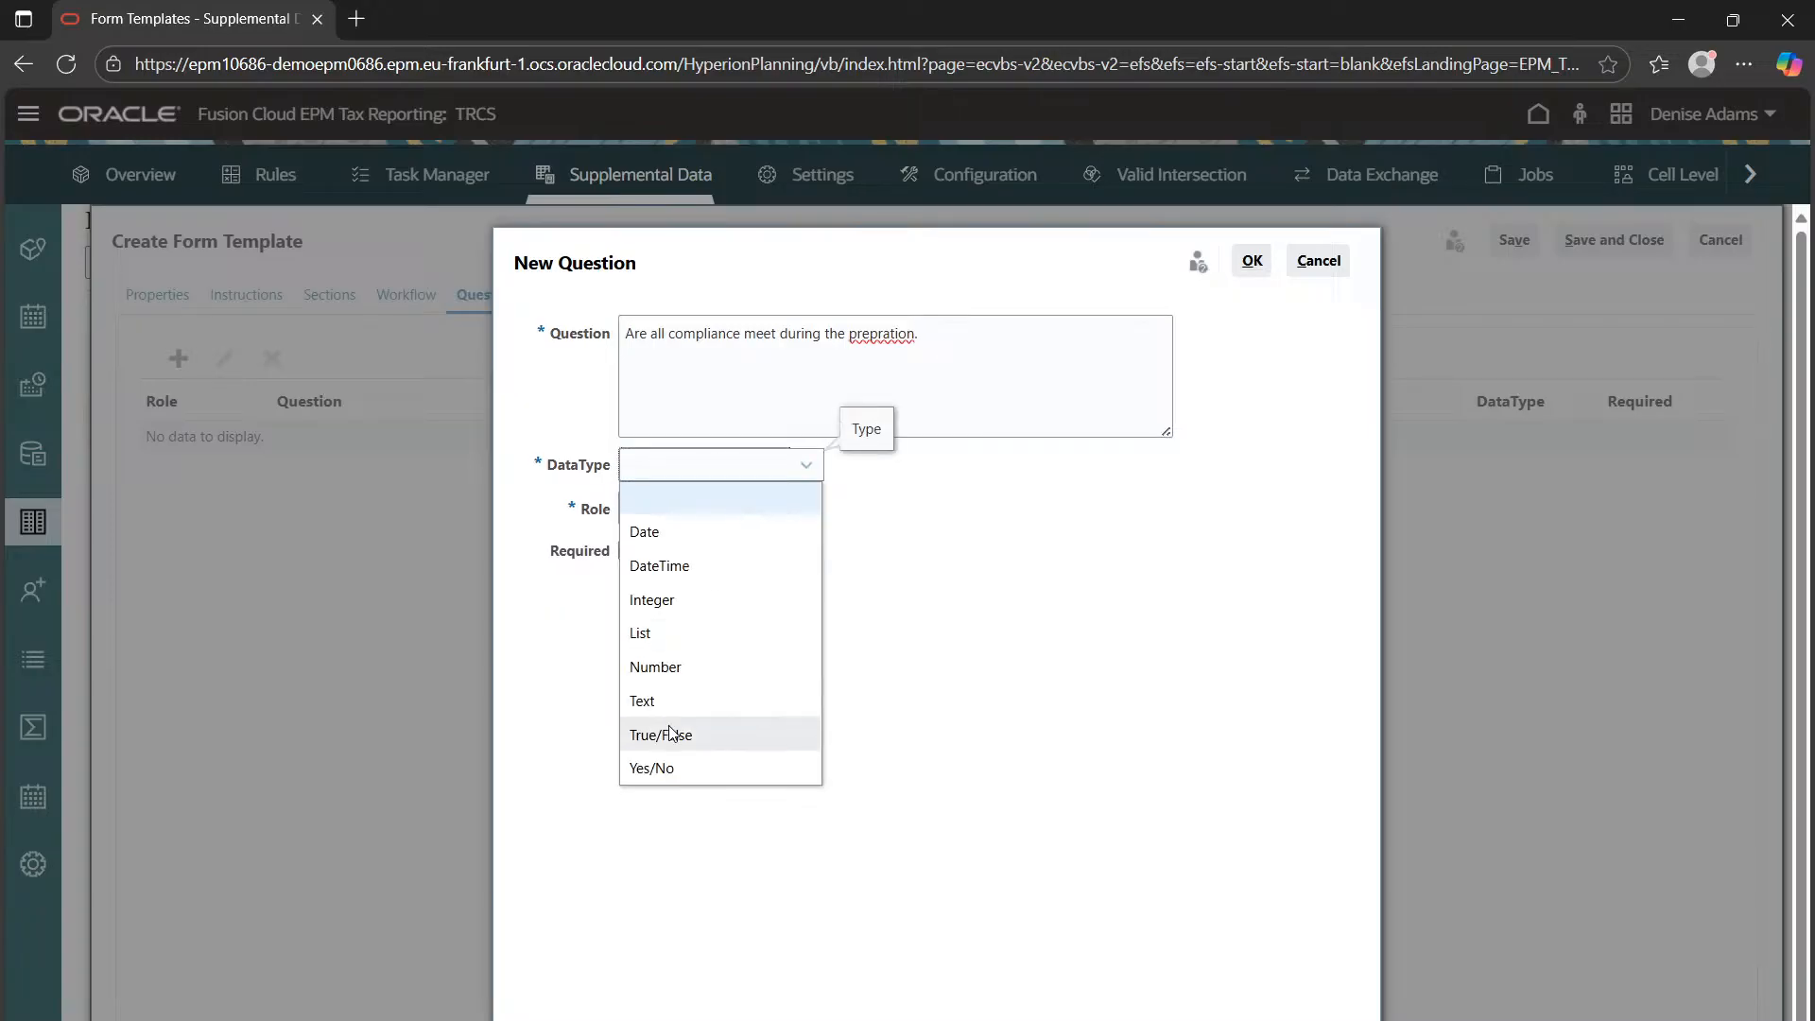
{"action": "left_click", "coordinate": [671, 767]}
{"action": "left_click", "coordinate": [696, 515]}
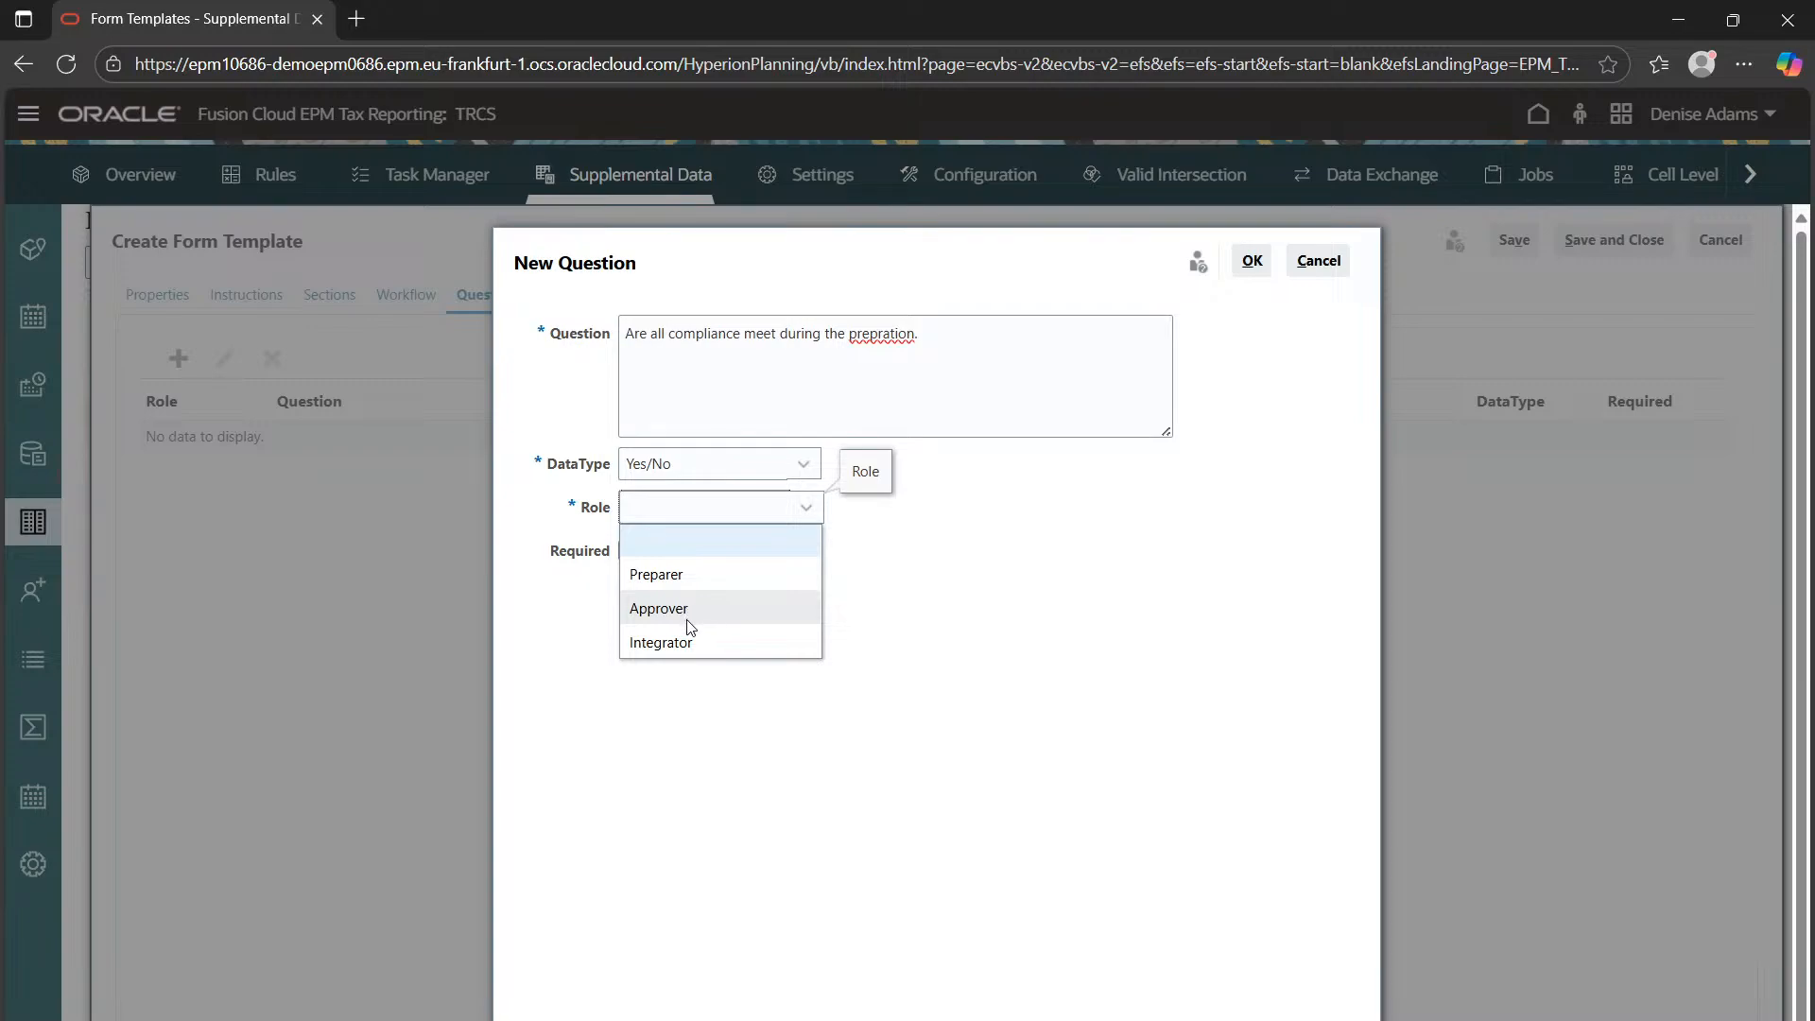
{"action": "left_click", "coordinate": [698, 574]}
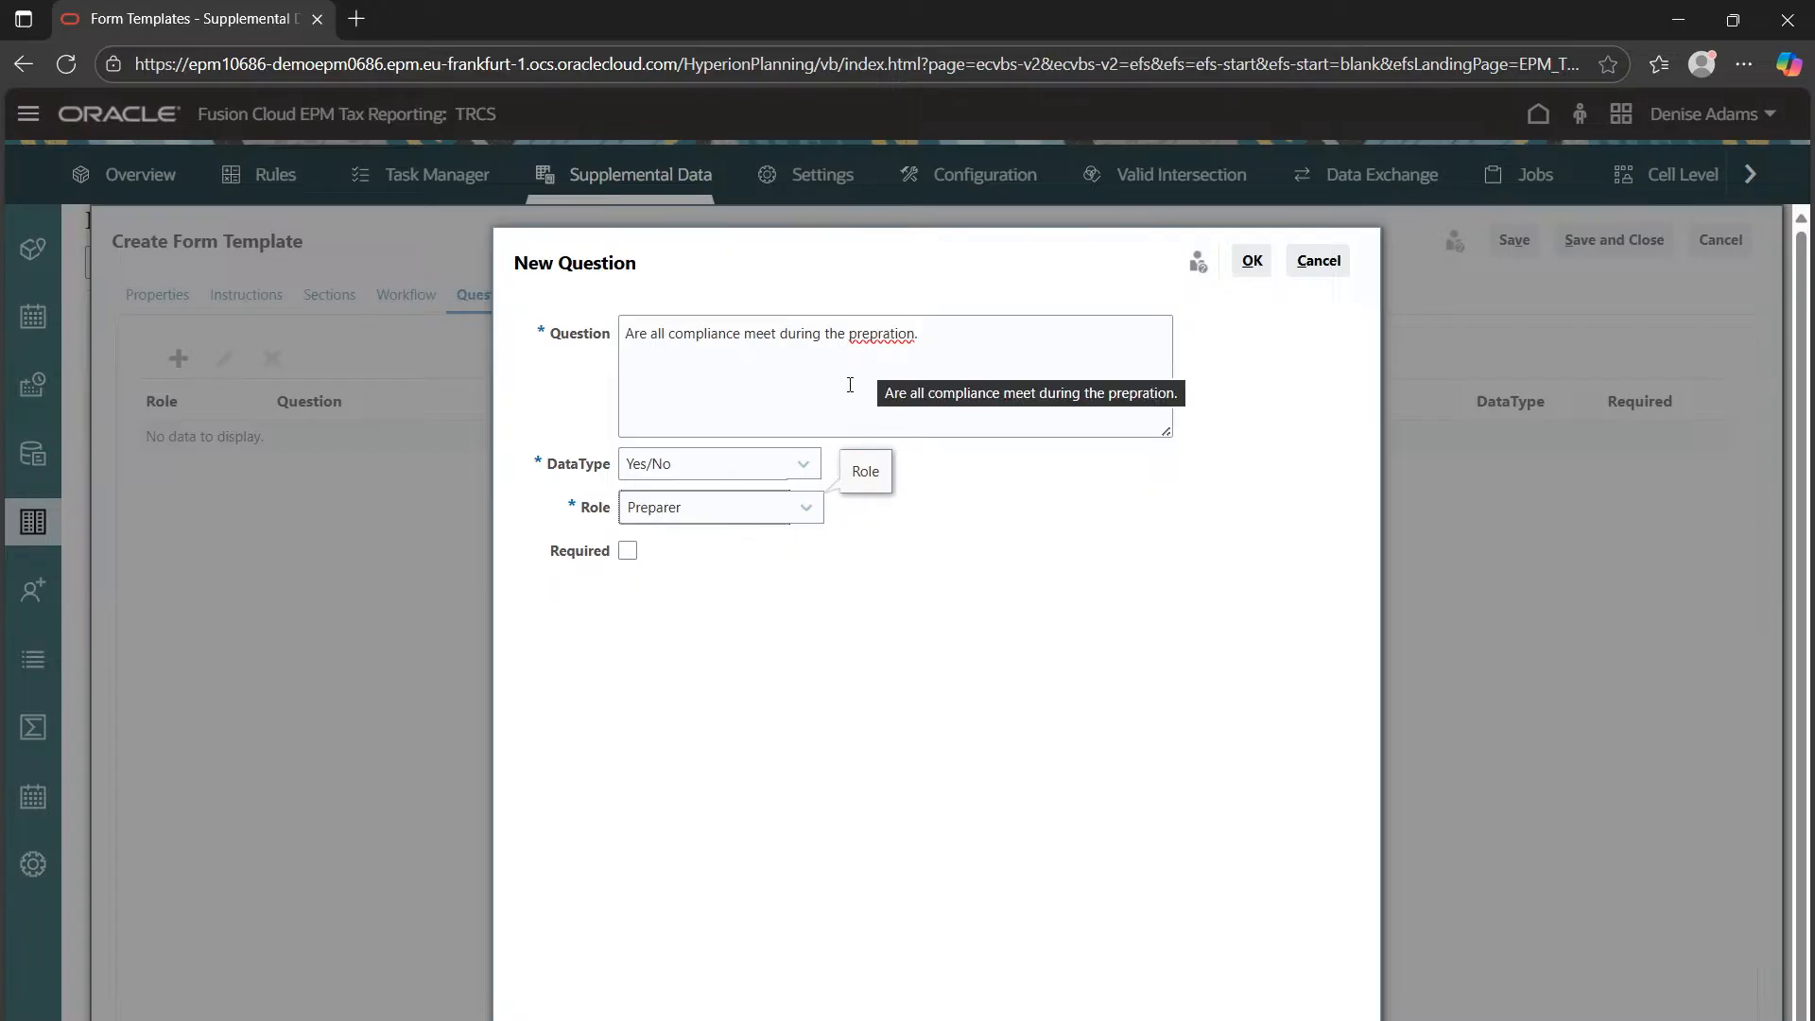
{"action": "left_click", "coordinate": [627, 558]}
{"action": "left_click", "coordinate": [628, 550]}
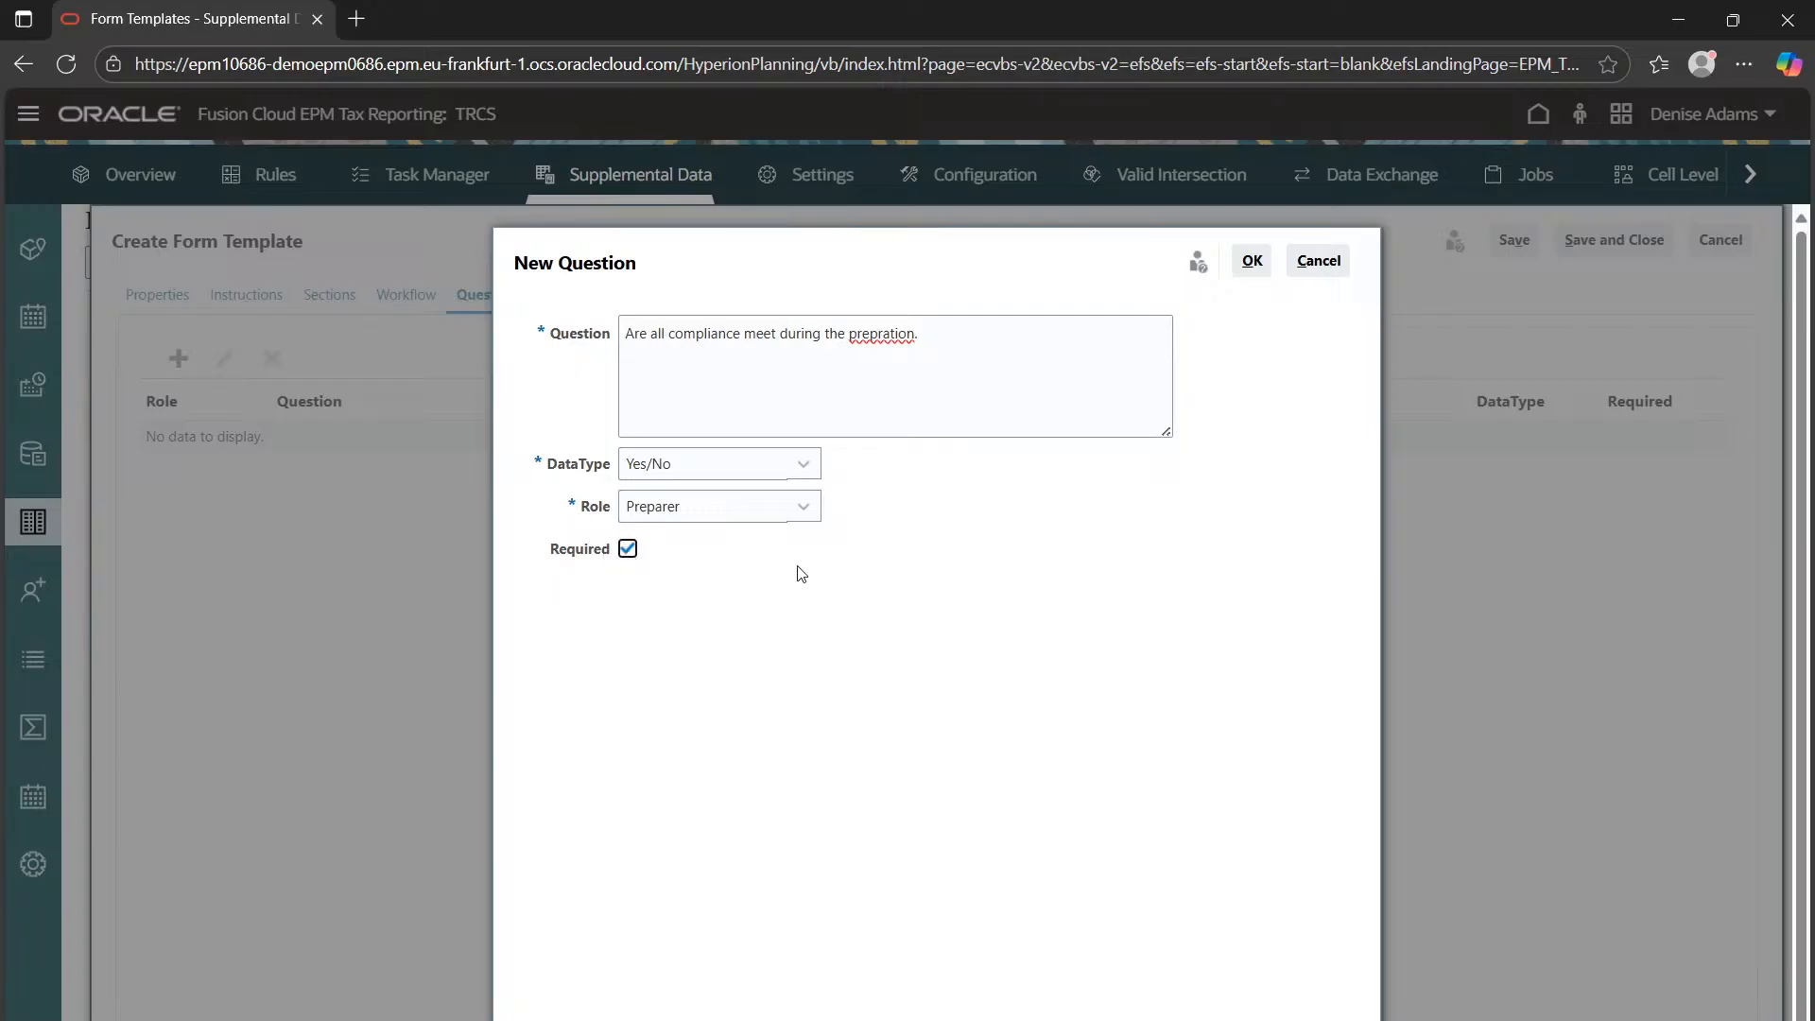
{"action": "left_click", "coordinate": [1252, 262]}
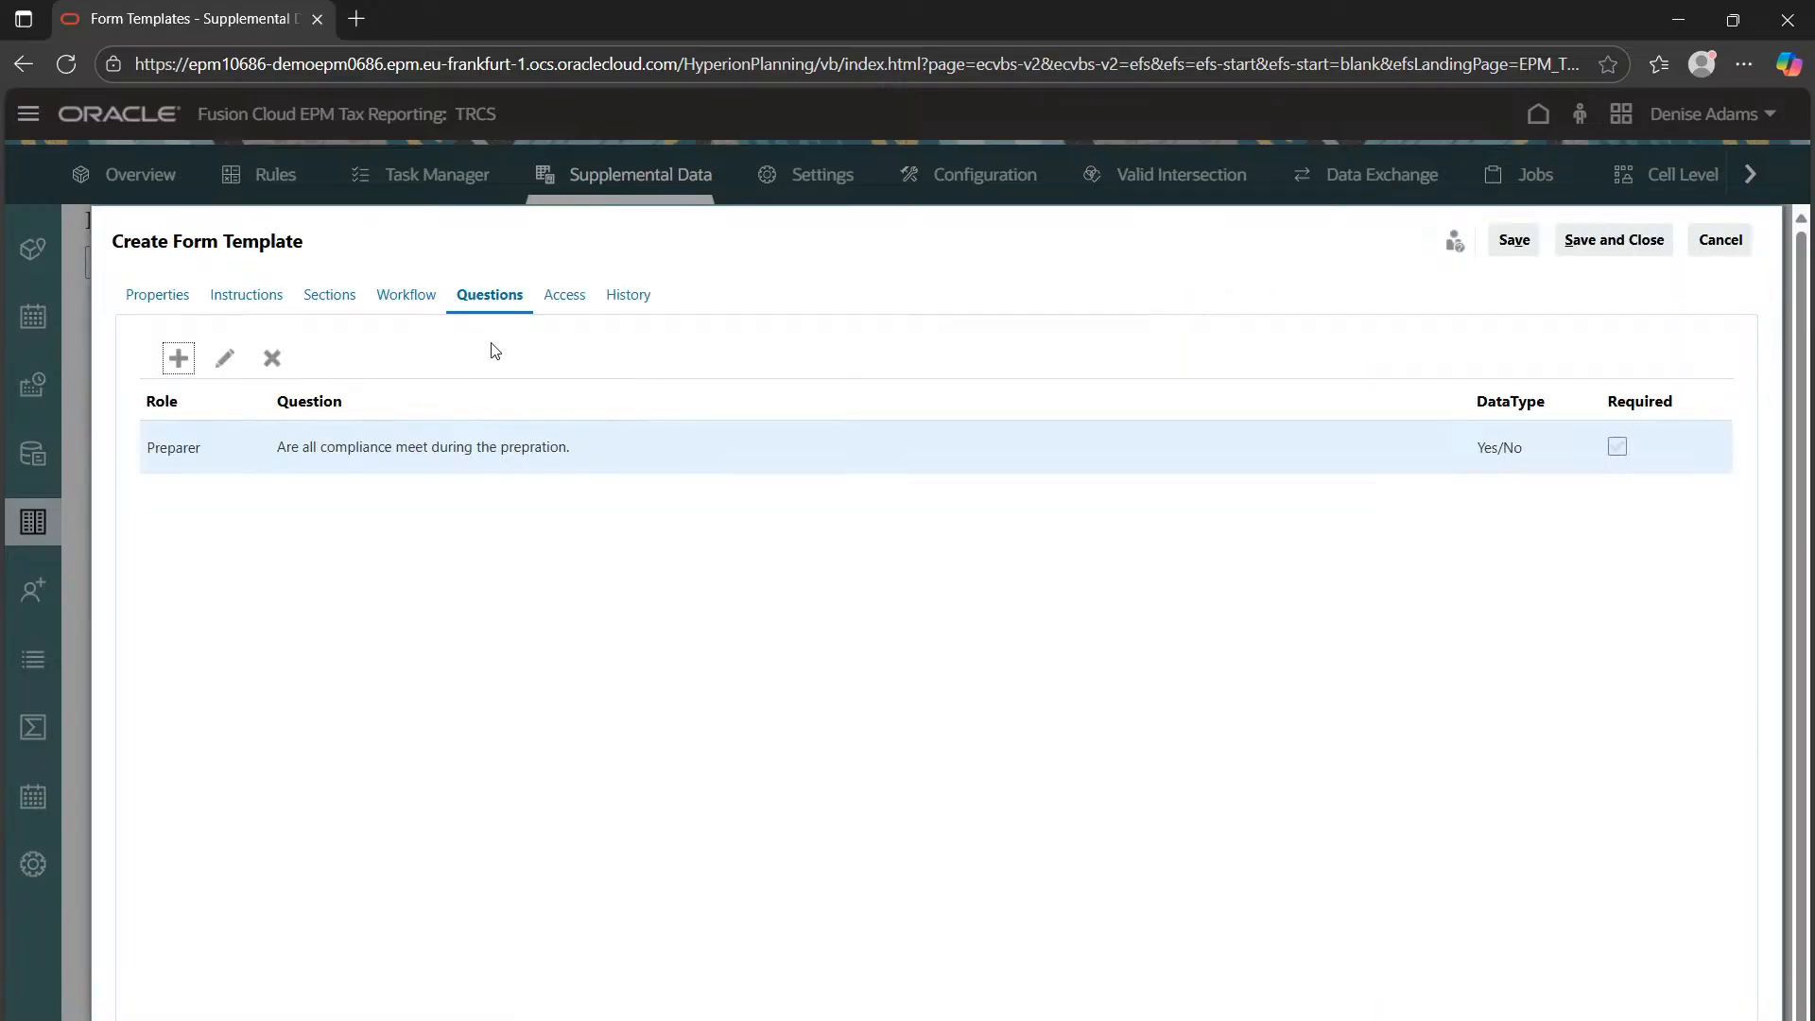
{"action": "left_click", "coordinate": [564, 296]}
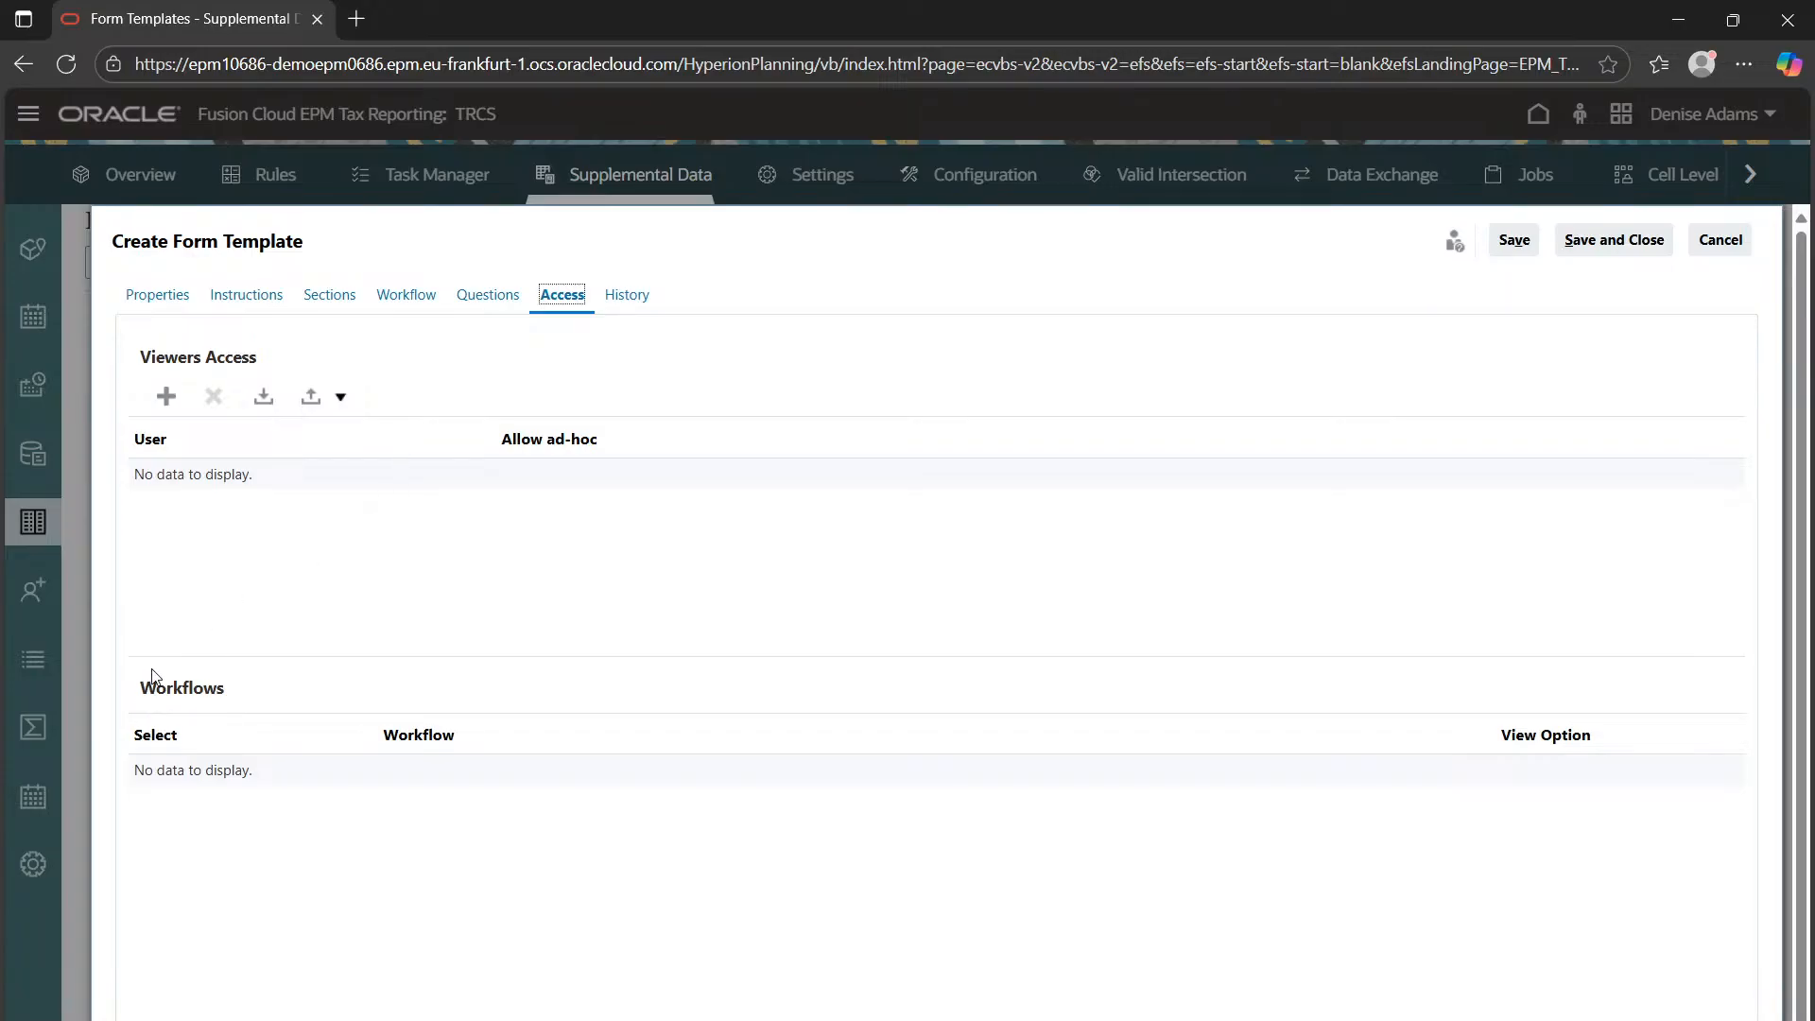
Add a user found by first-name search as viewer, then save and close the Salary Details template
{"action": "left_click", "coordinate": [160, 401]}
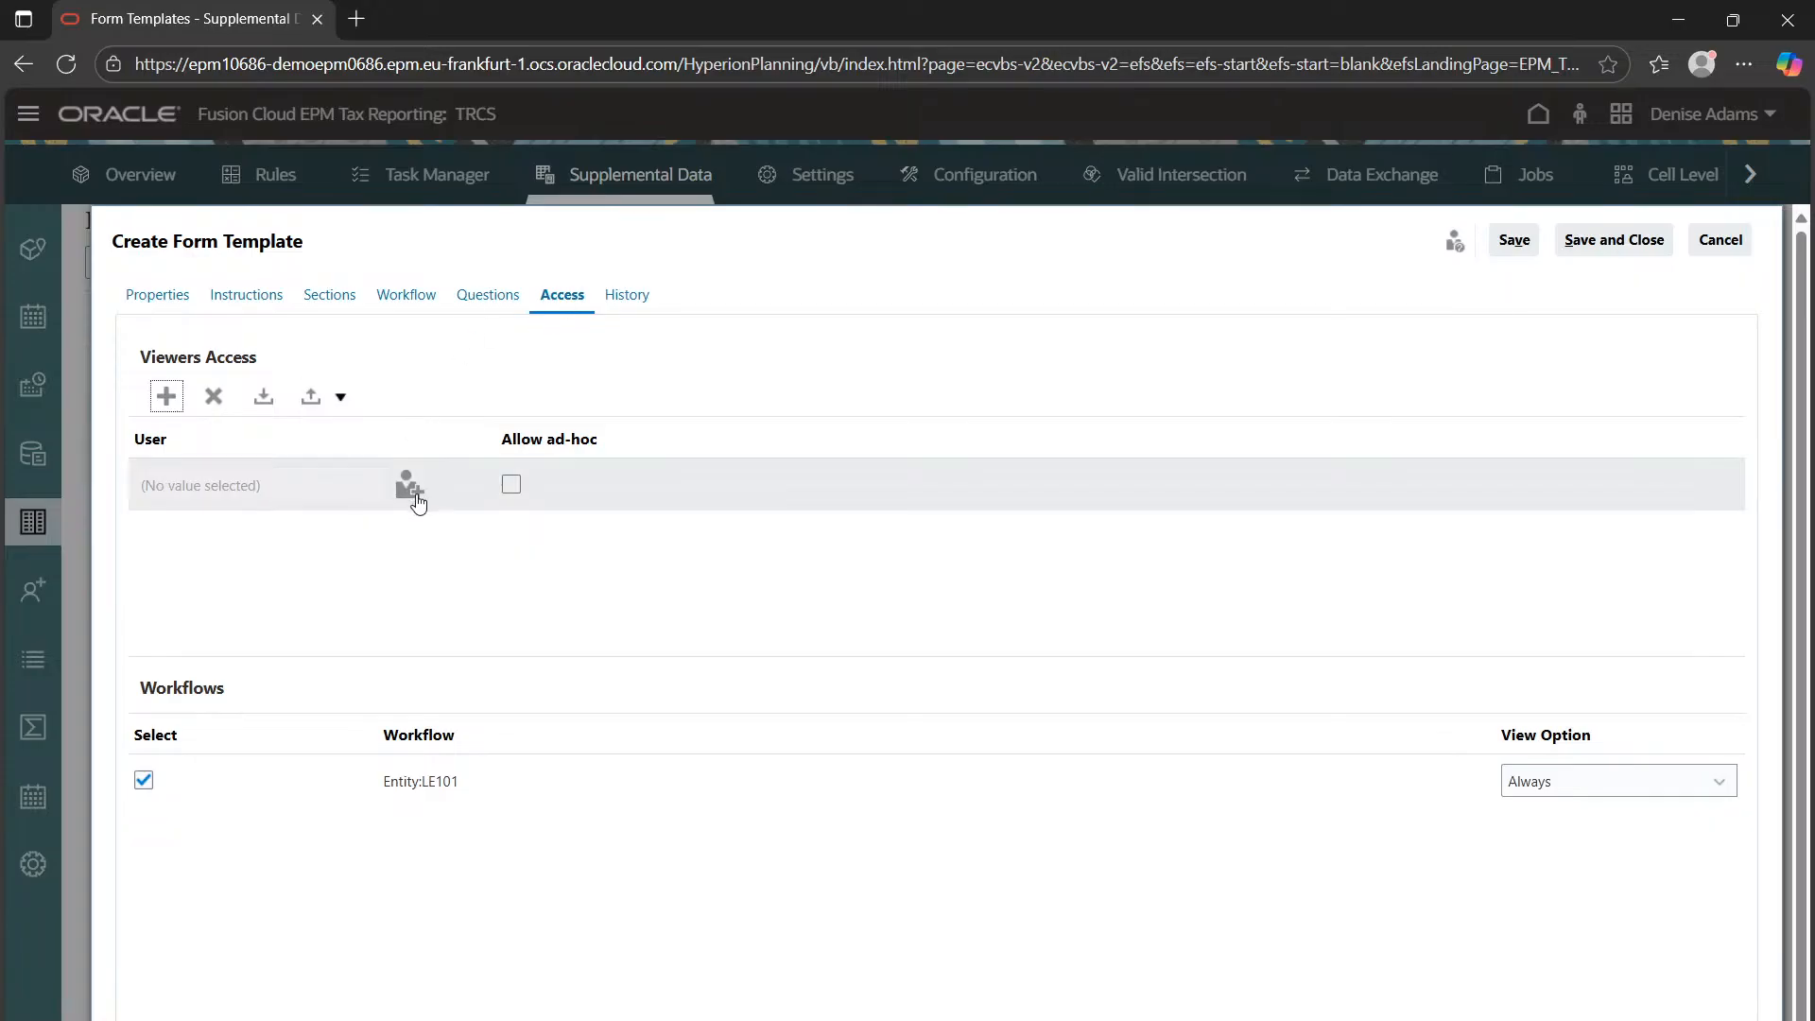
{"action": "left_click", "coordinate": [414, 495]}
{"action": "left_click", "coordinate": [763, 407]}
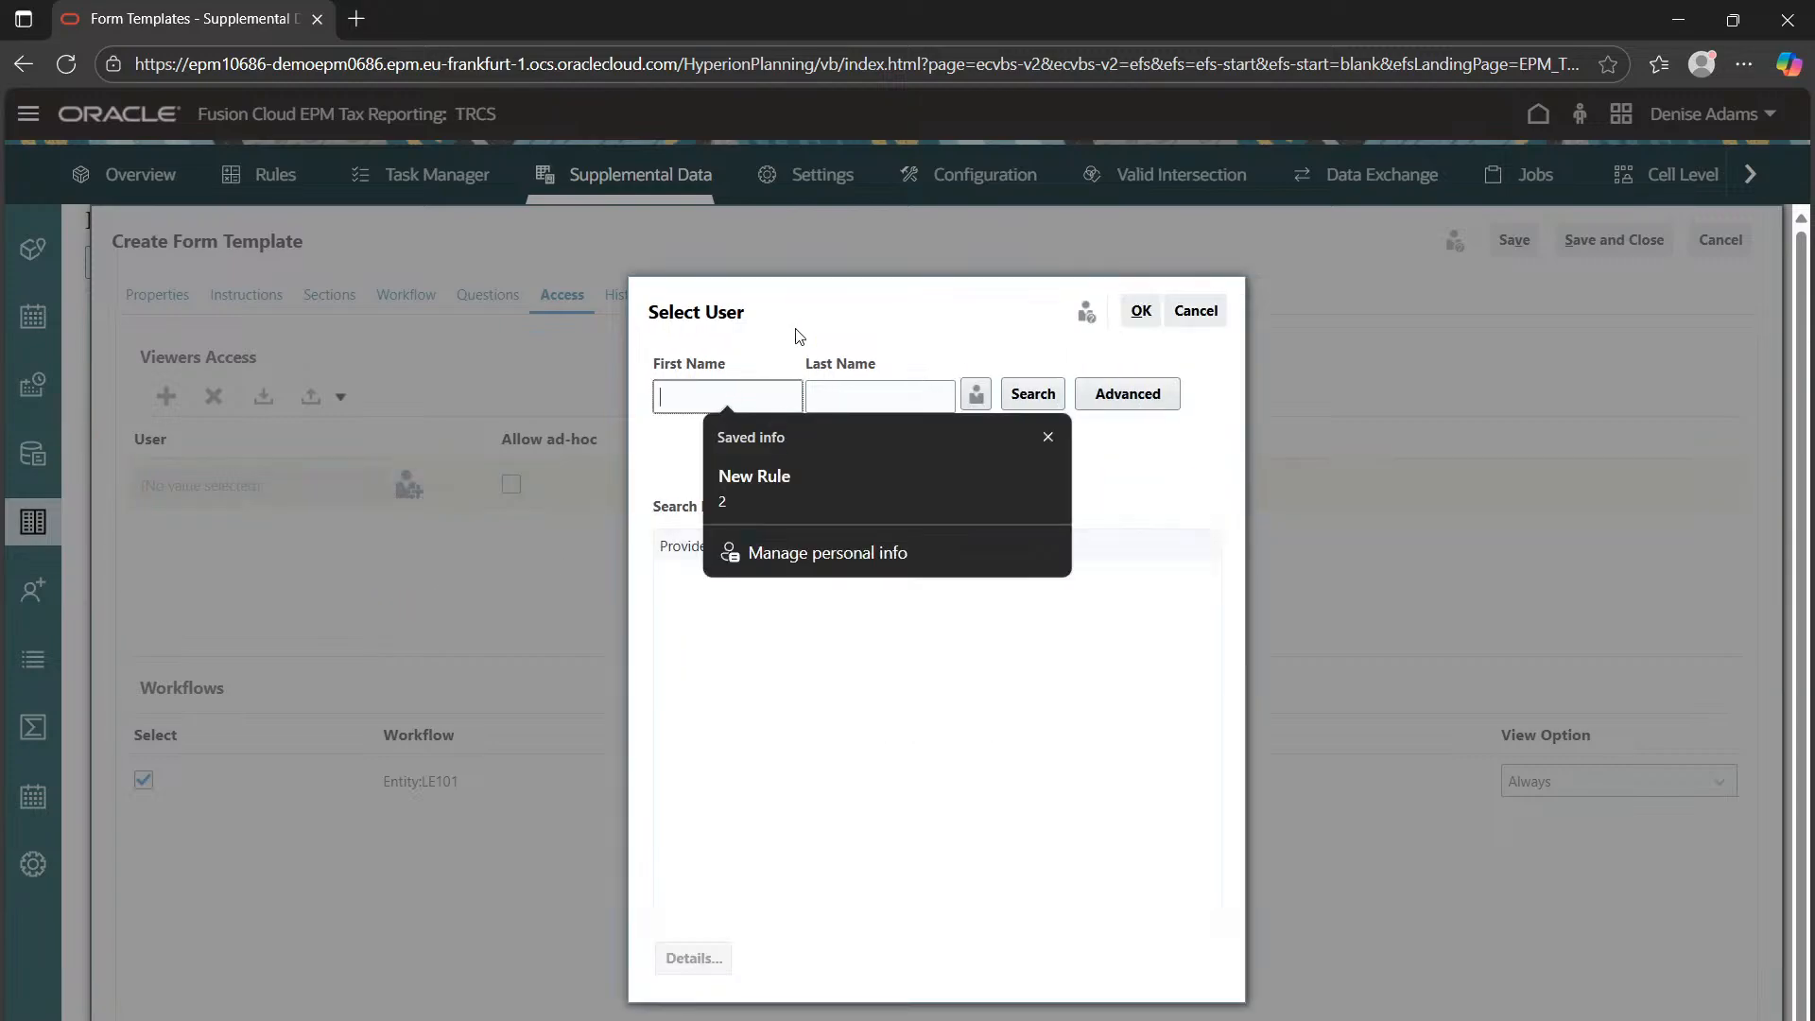
{"action": "type", "text": "cassey"}
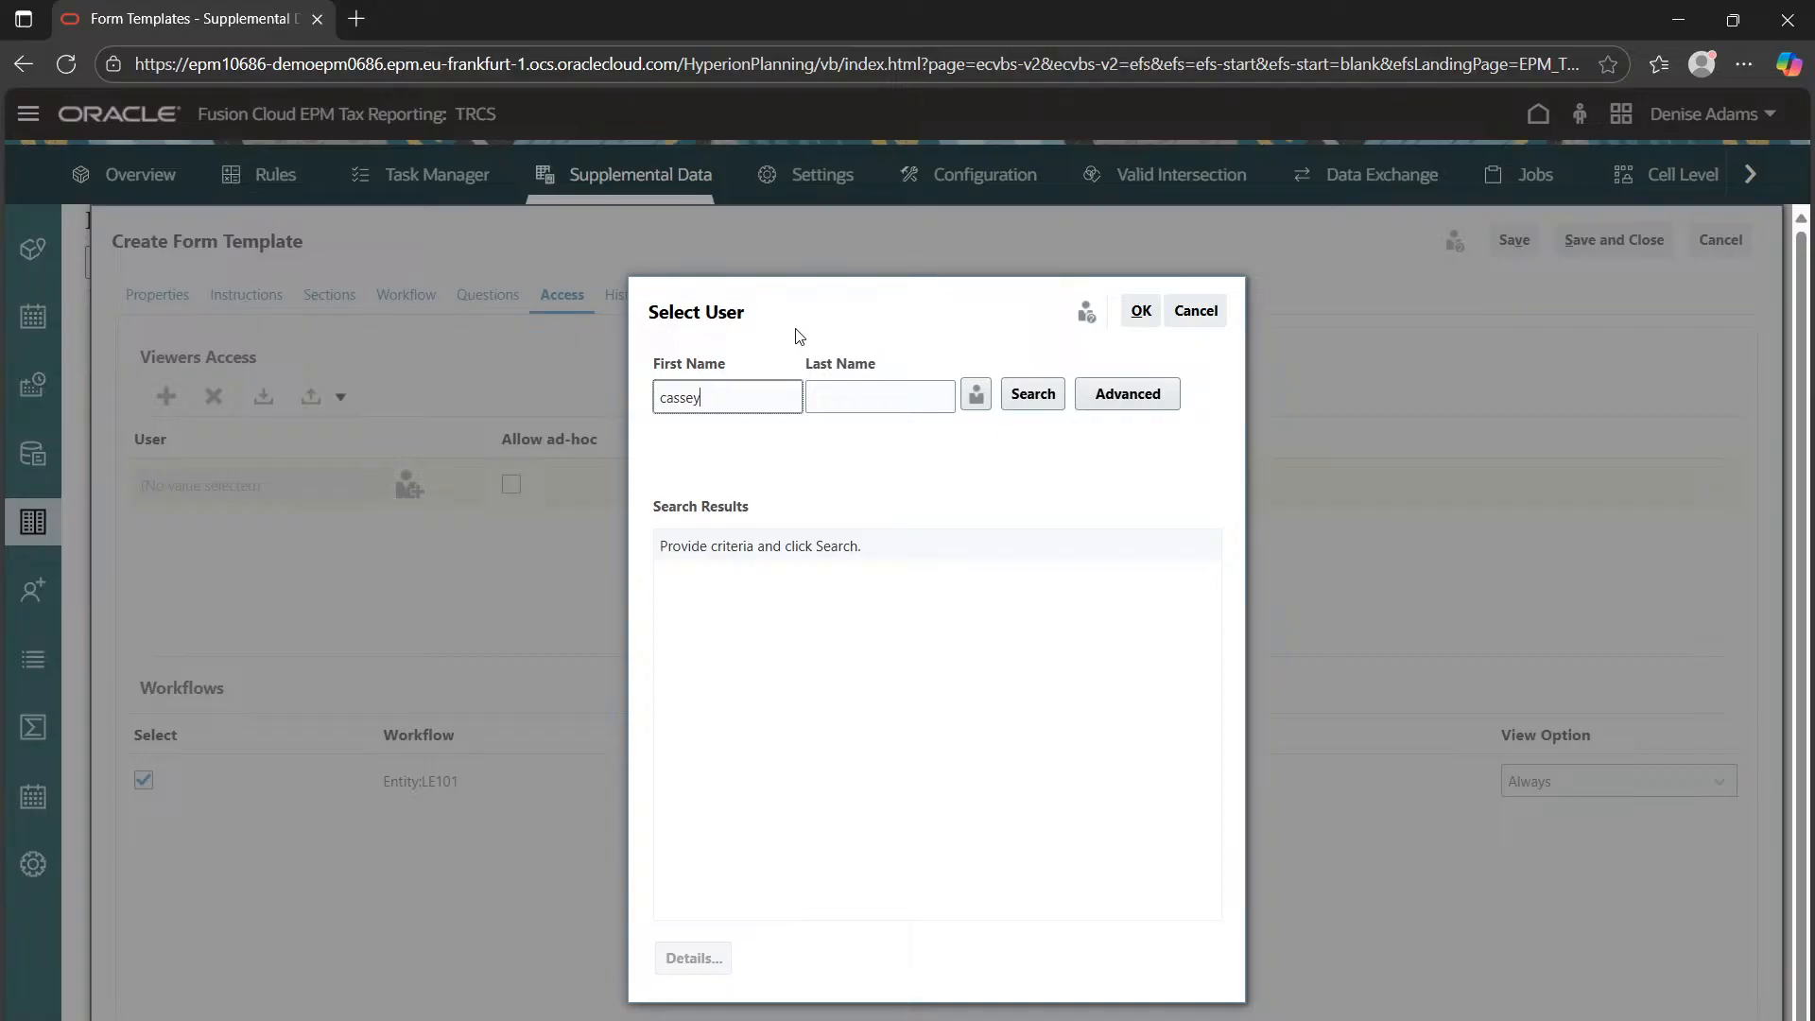
{"action": "left_click", "coordinate": [1034, 397]}
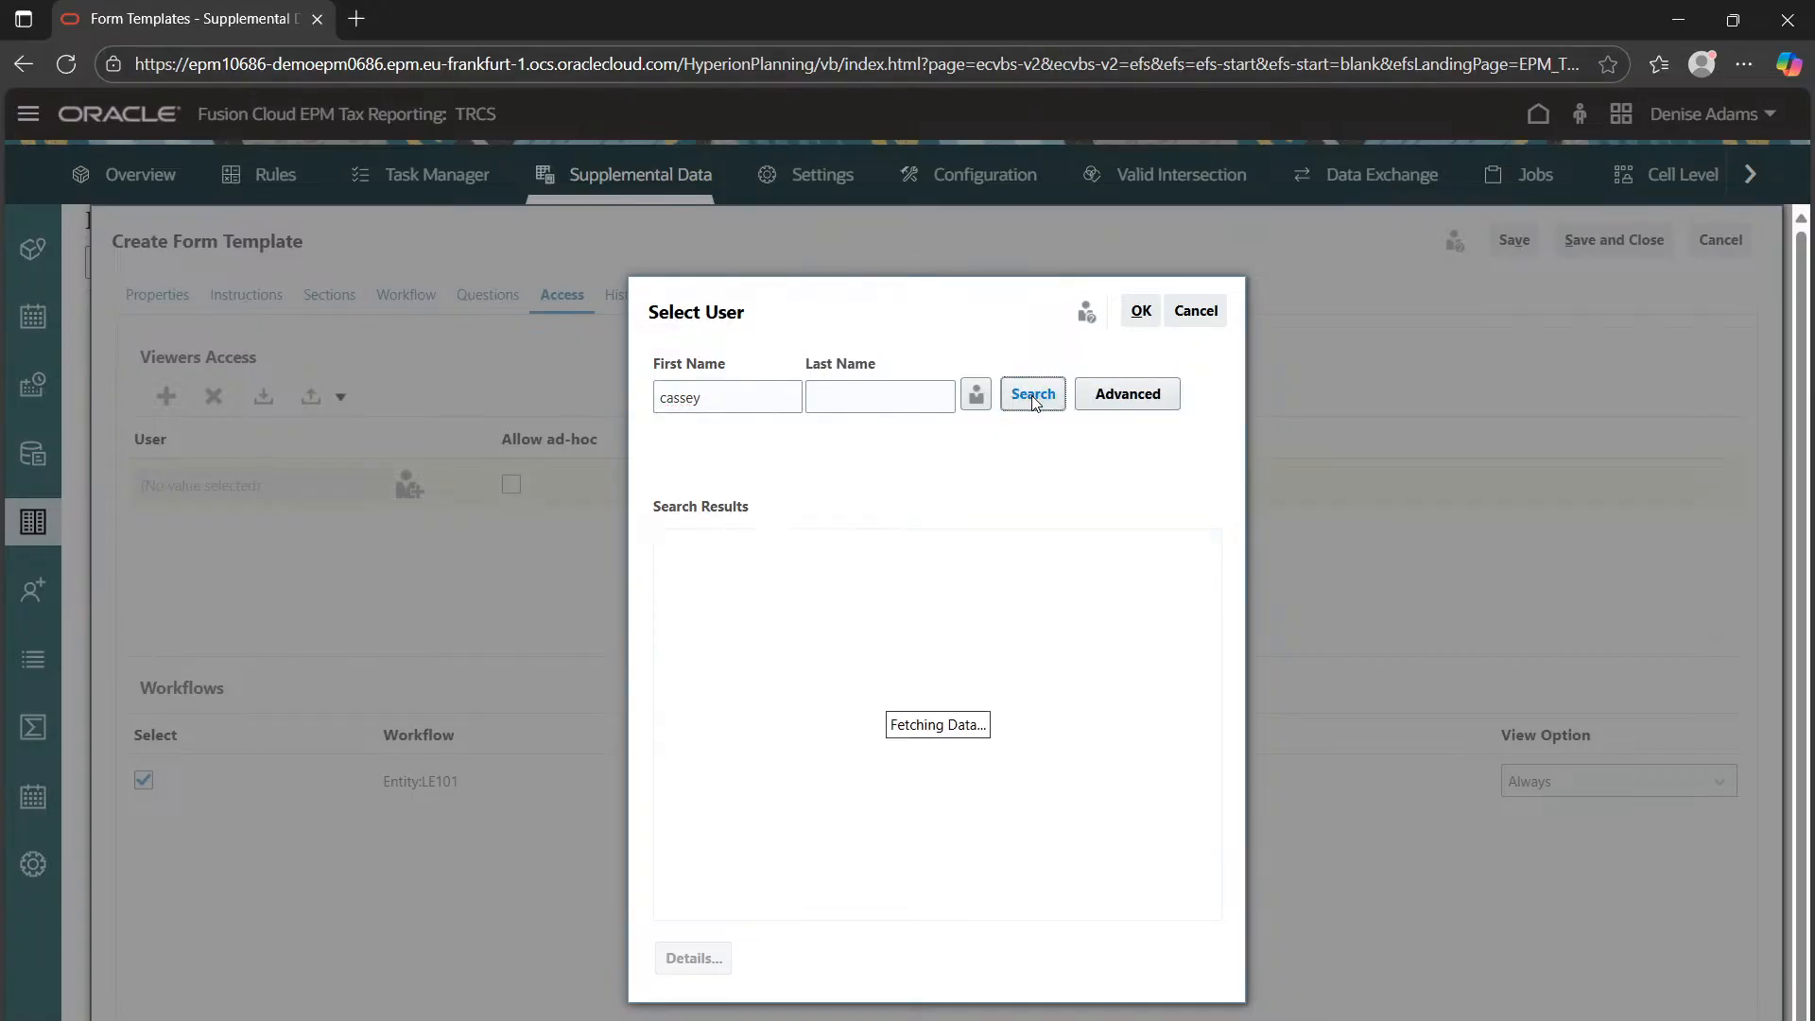
{"action": "left_click", "coordinate": [735, 407]}
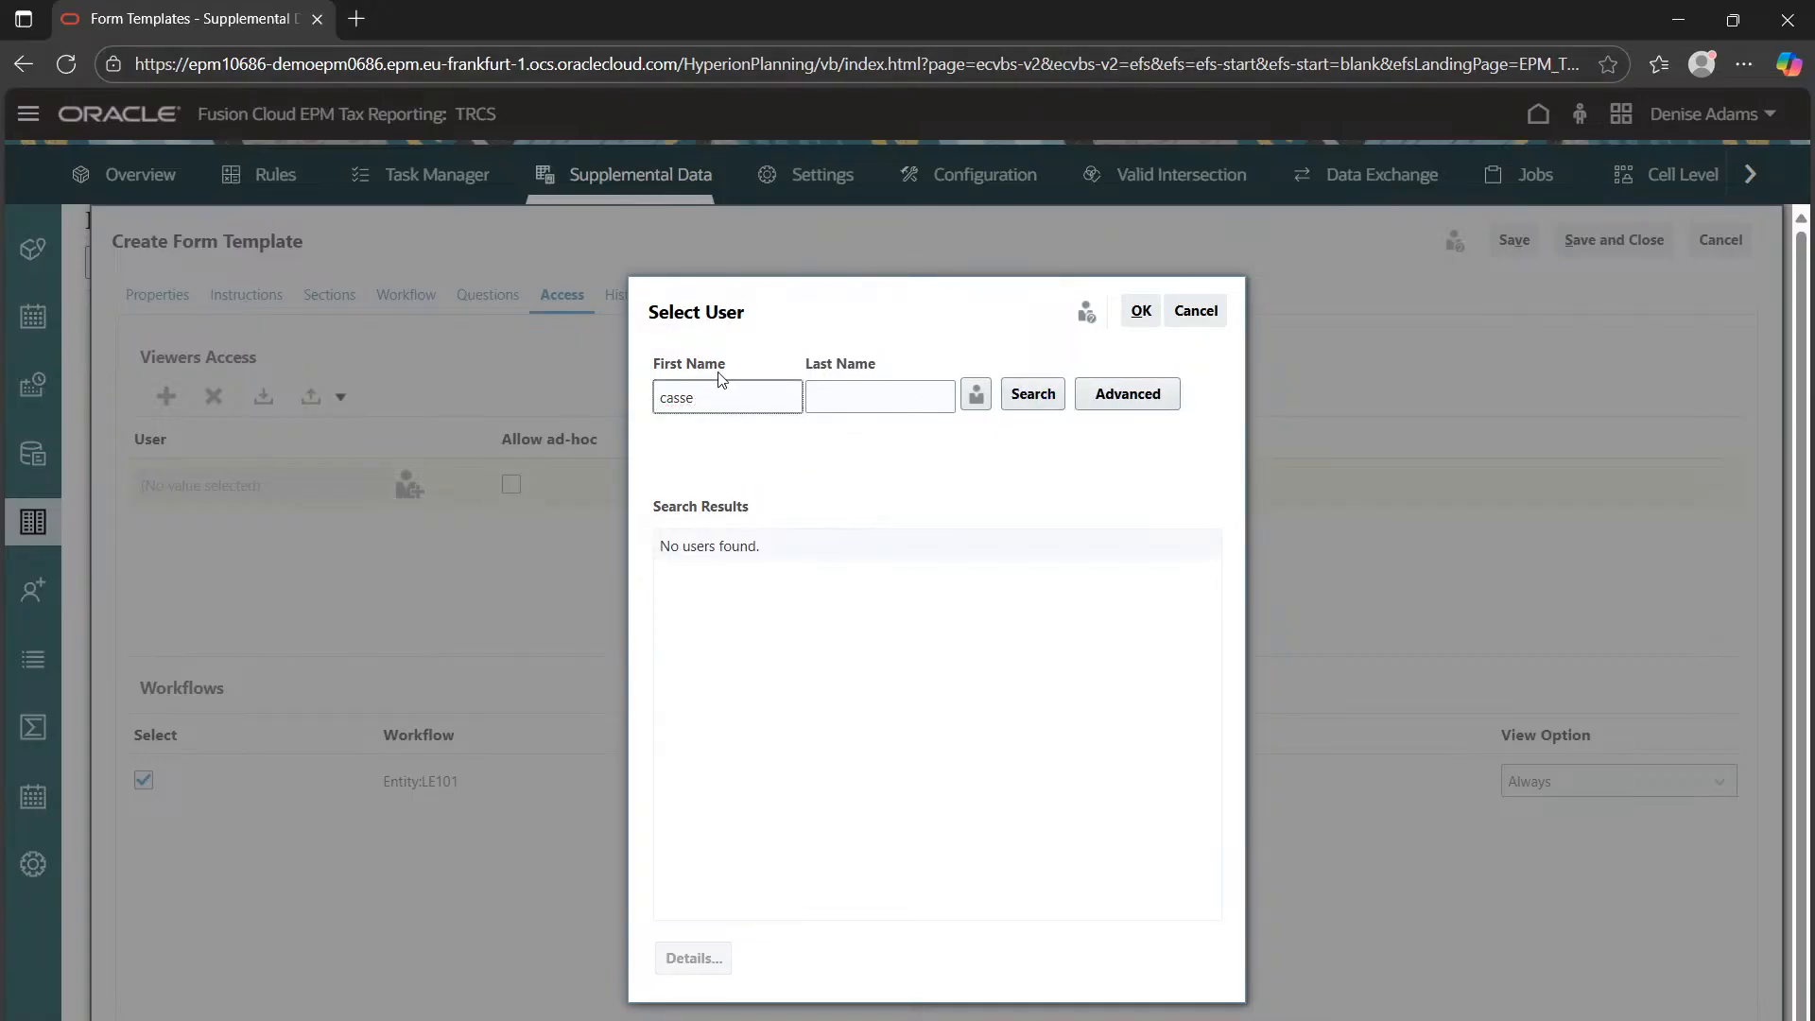
{"action": "left_click", "coordinate": [1032, 393]}
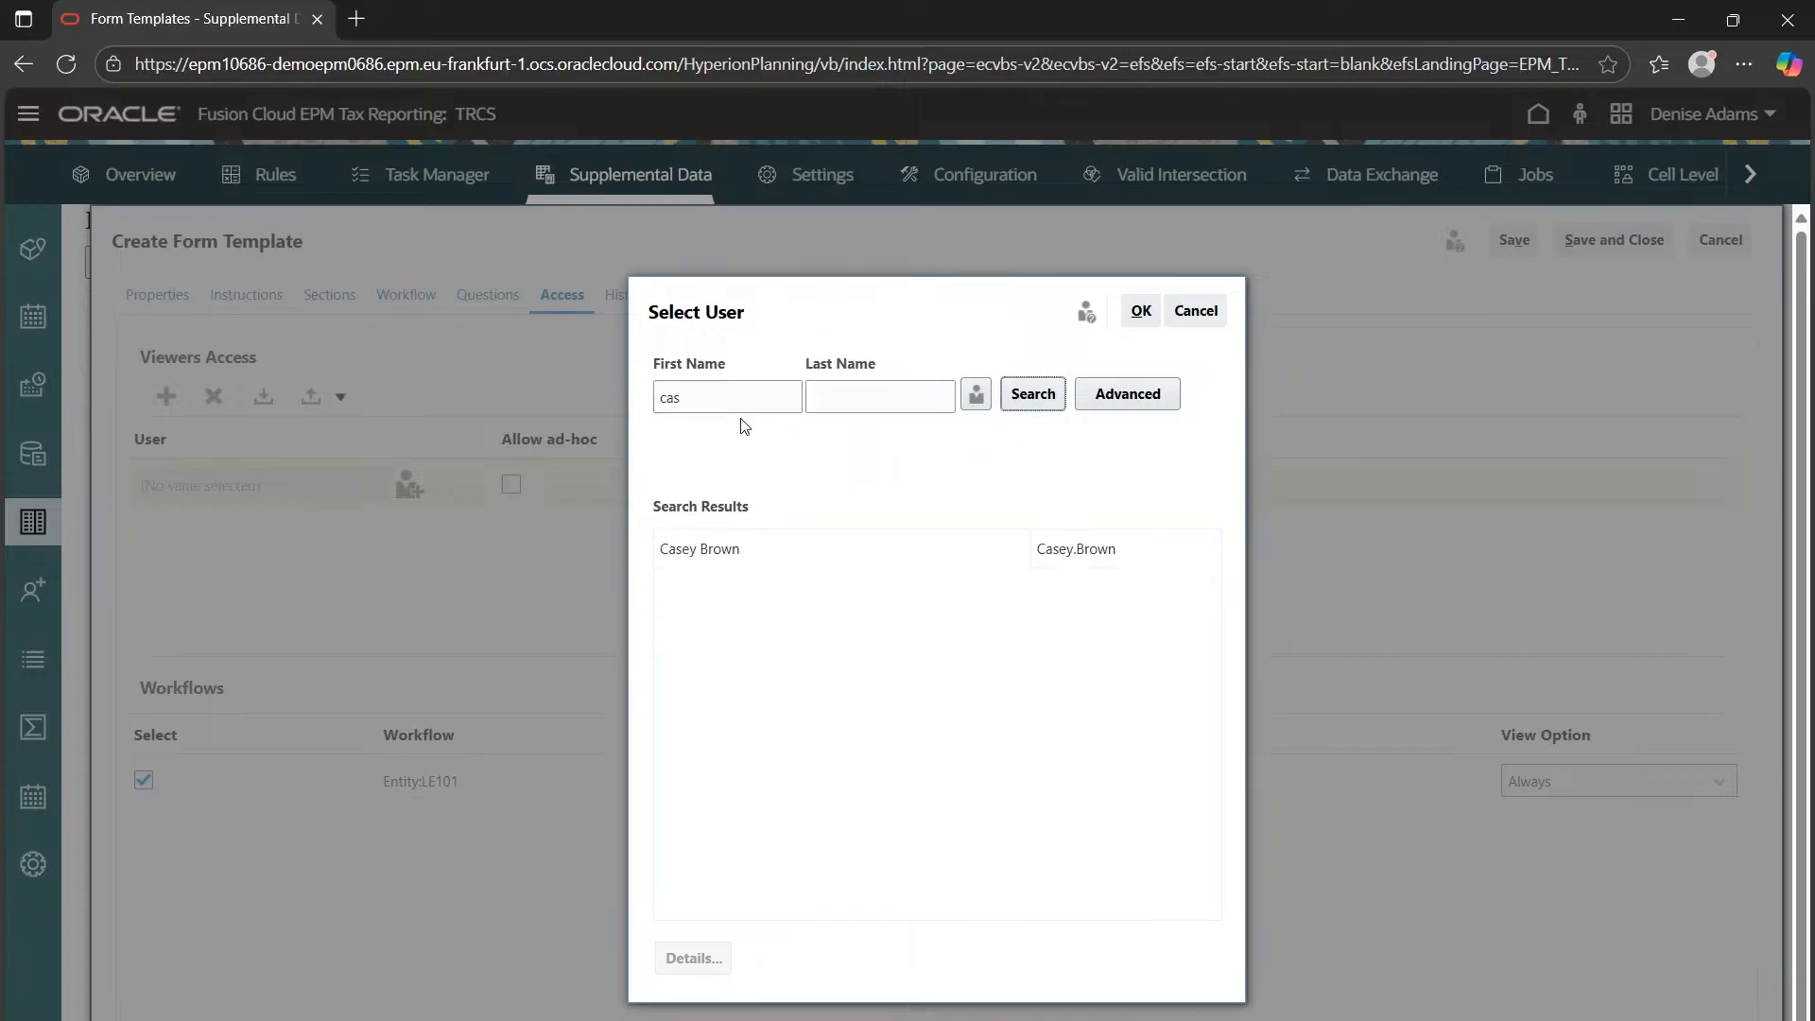
{"action": "left_click", "coordinate": [736, 553]}
{"action": "left_click", "coordinate": [1141, 311]}
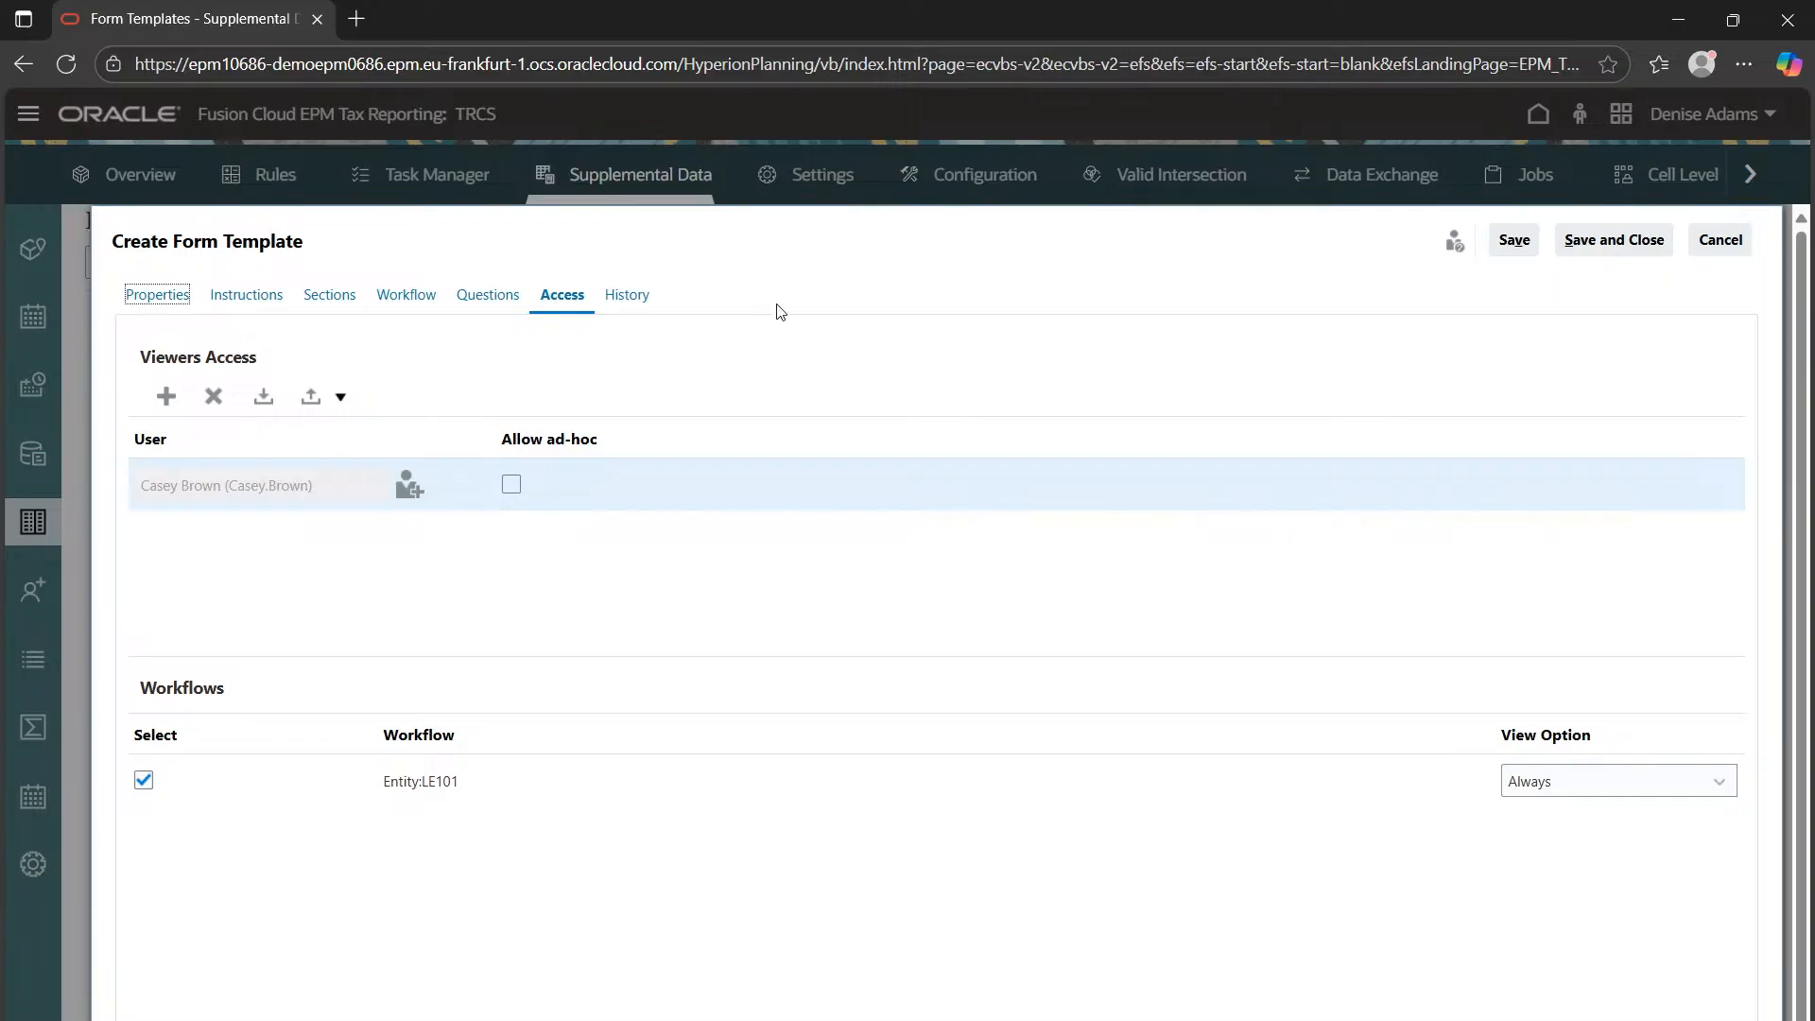
{"action": "left_click", "coordinate": [1501, 243]}
{"action": "left_click", "coordinate": [1604, 243]}
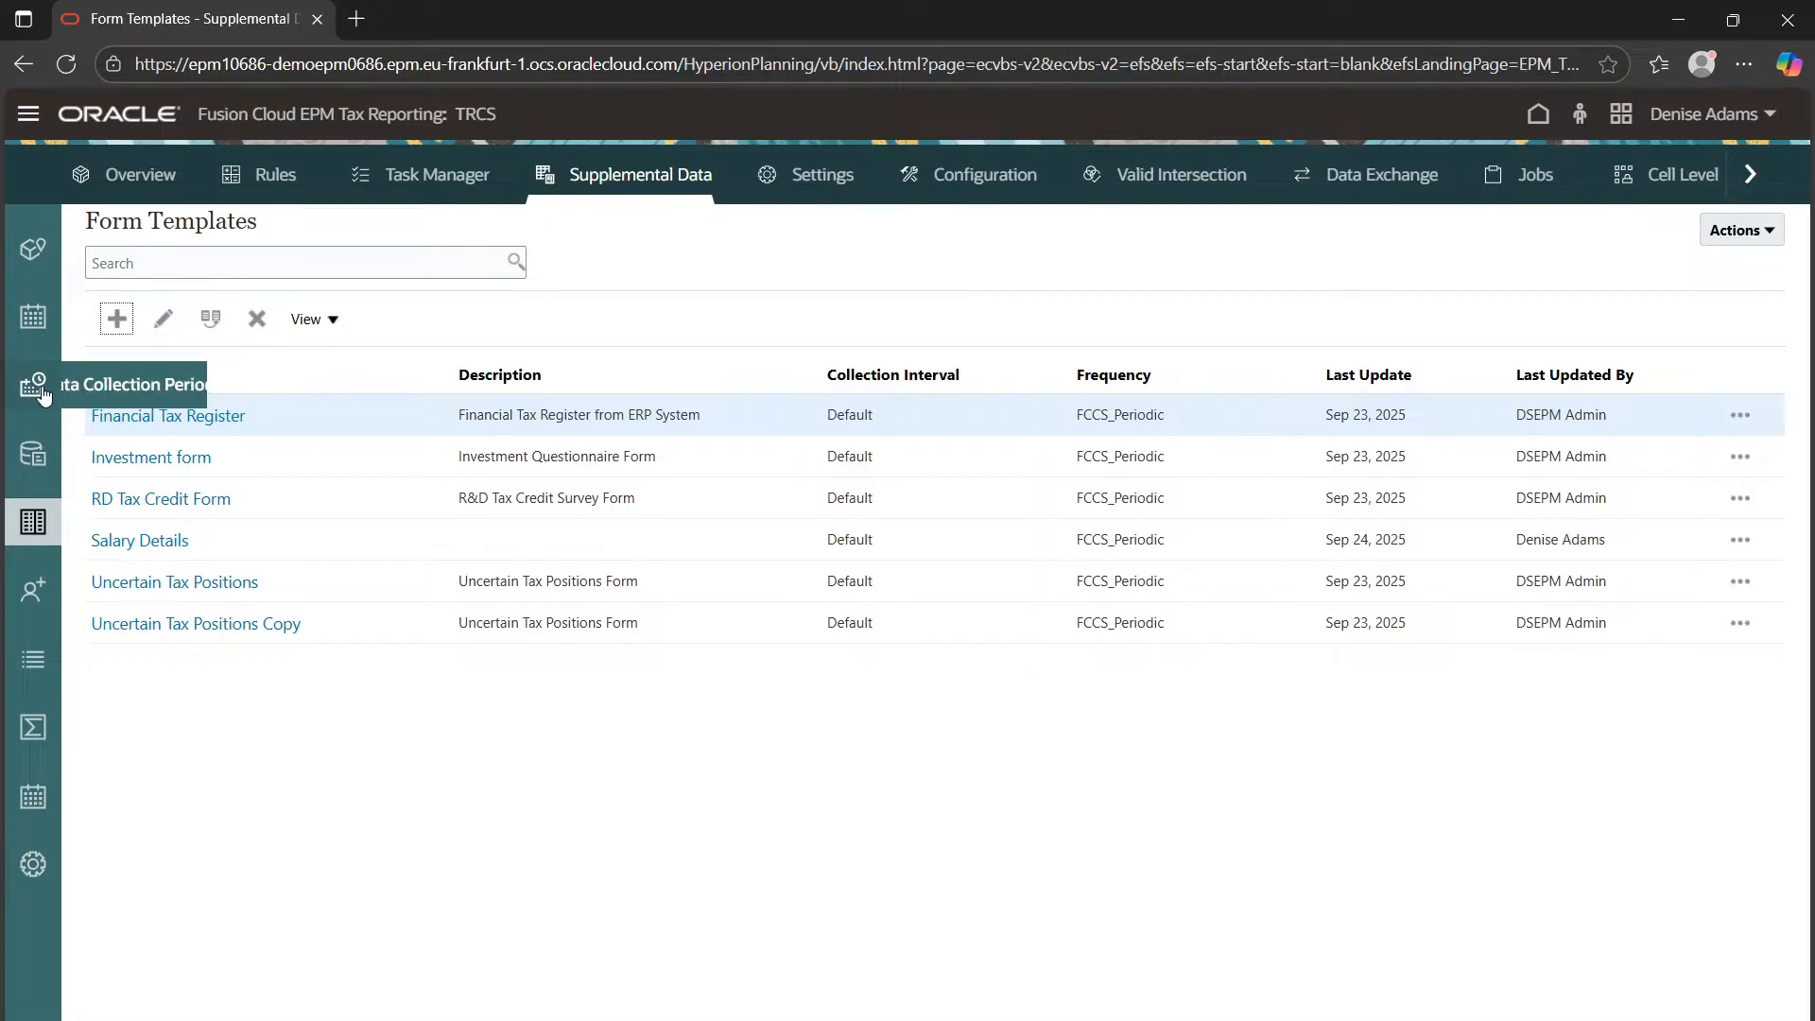
{"action": "left_click", "coordinate": [34, 271]}
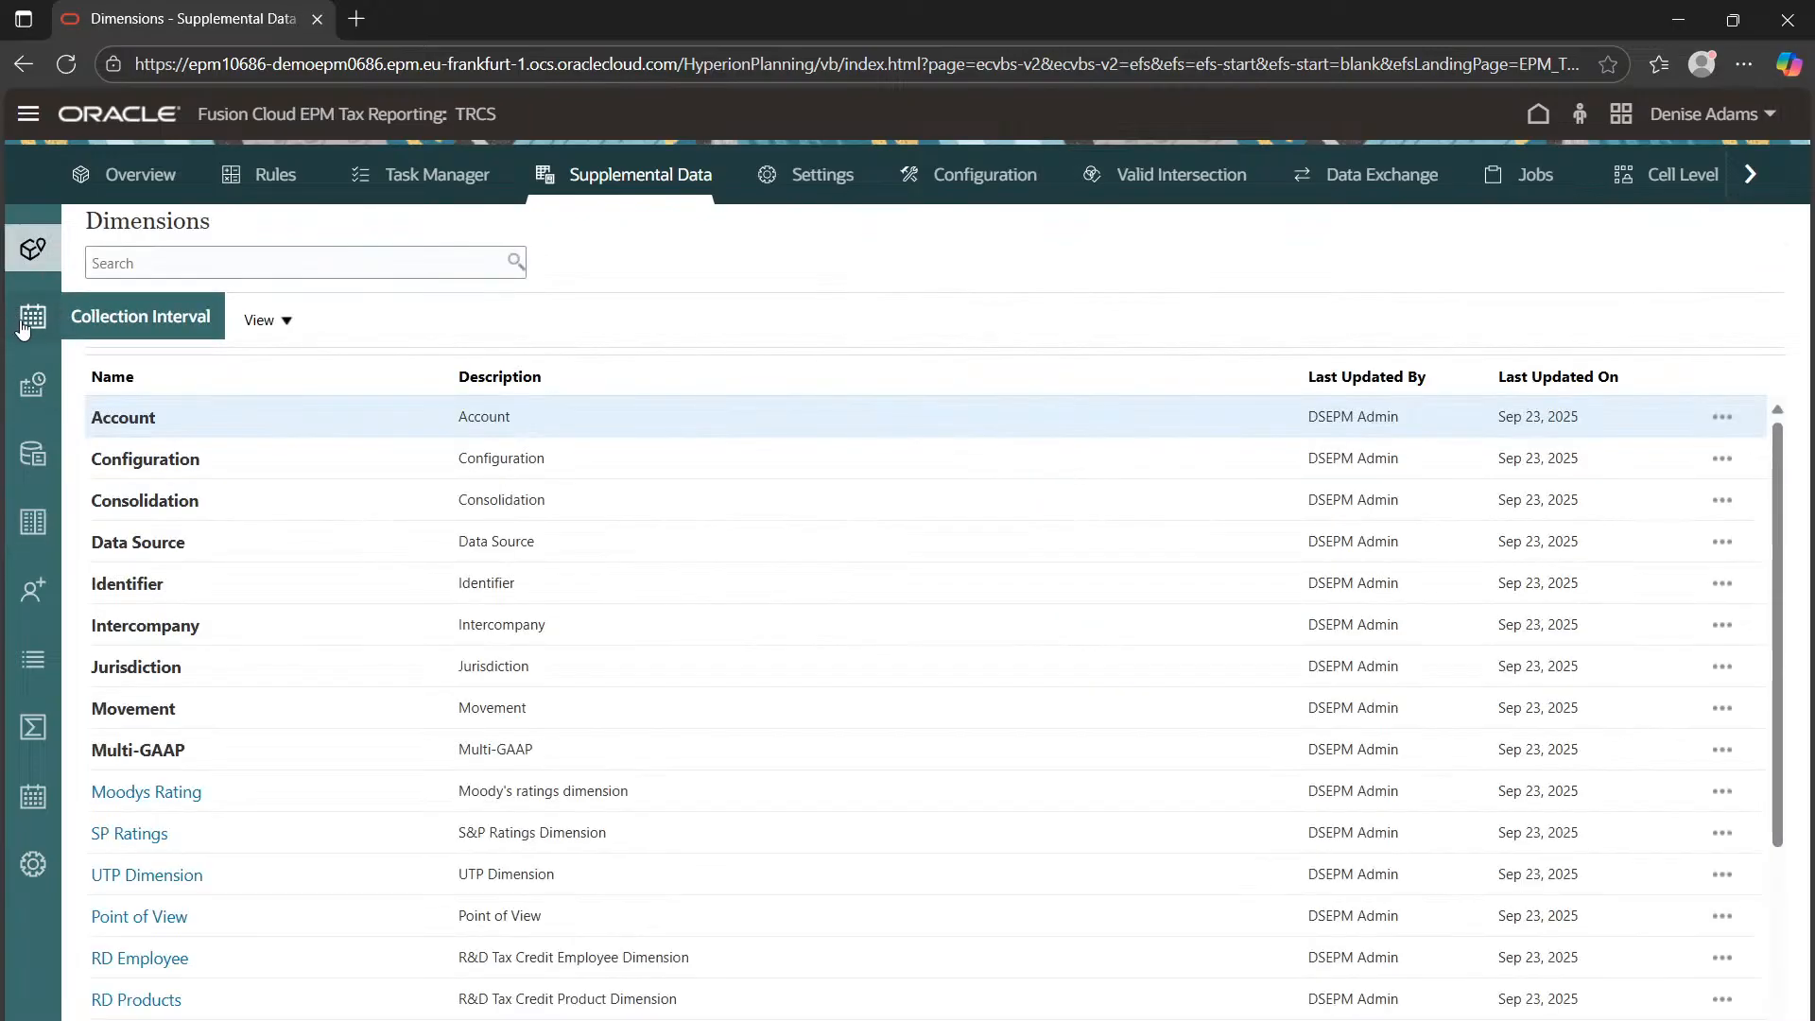
{"action": "left_click", "coordinate": [32, 318]}
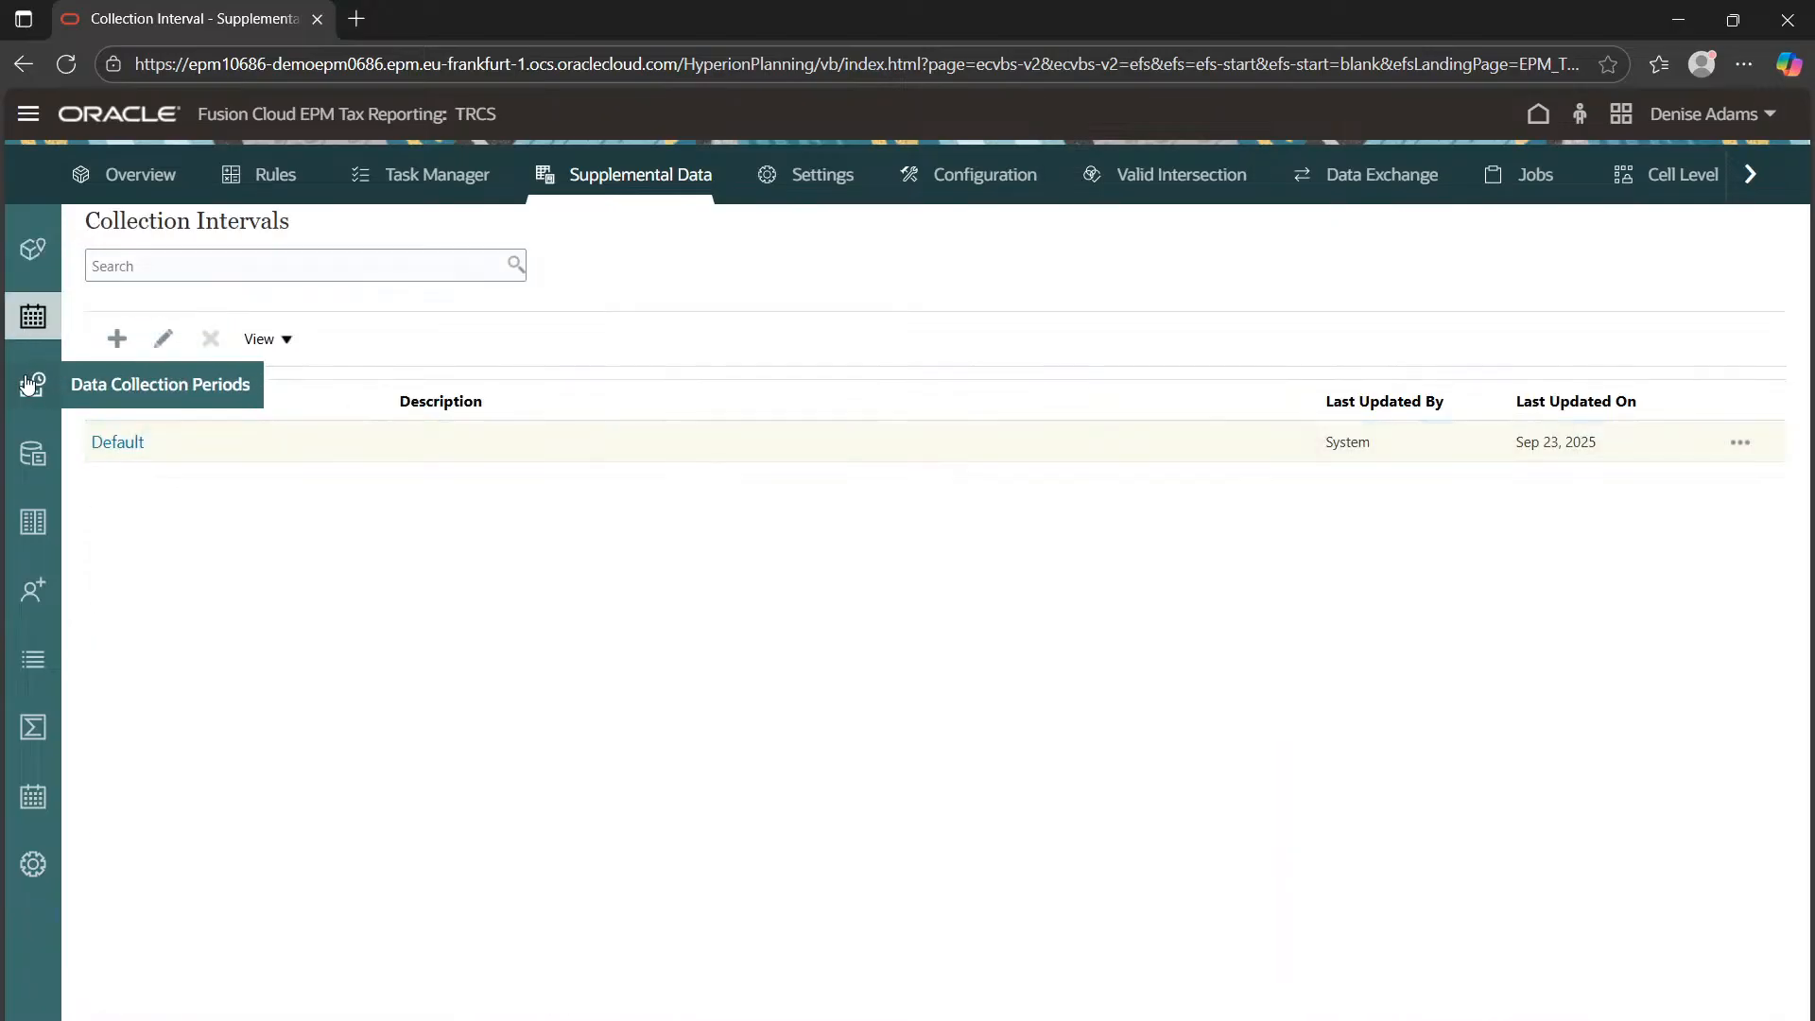
{"action": "left_click", "coordinate": [49, 396]}
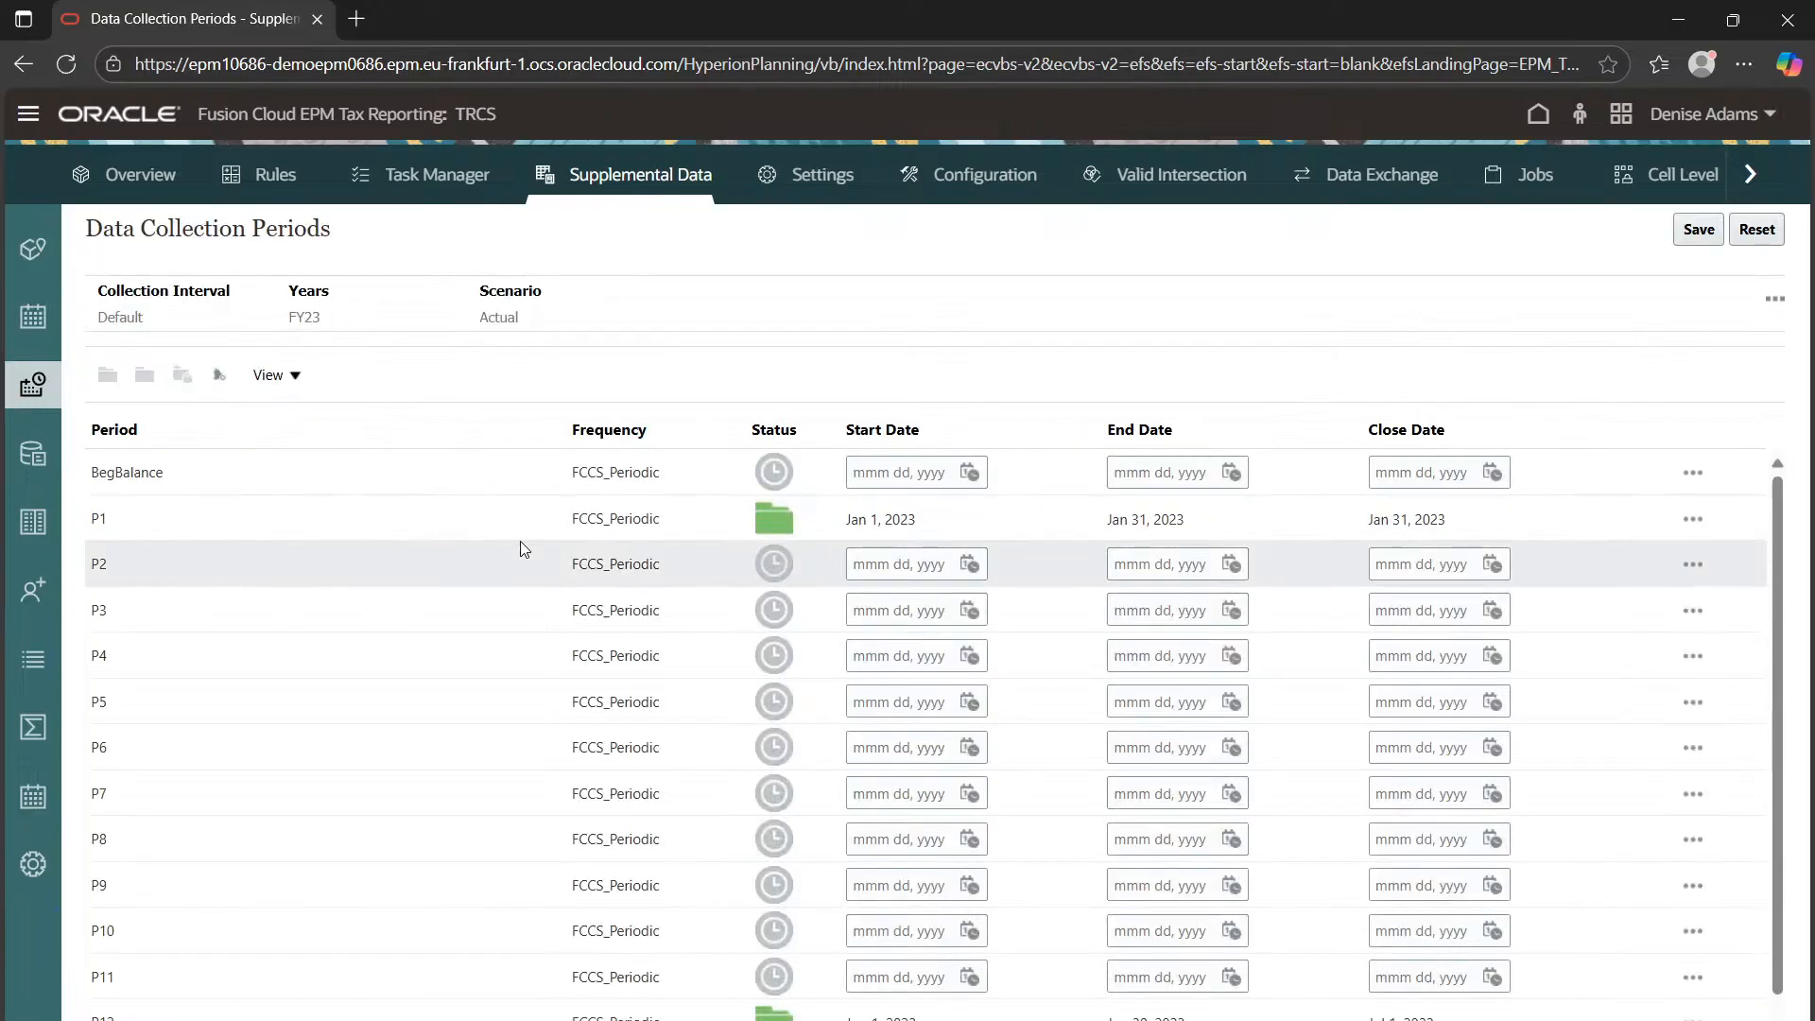
{"action": "left_click", "coordinate": [33, 457]}
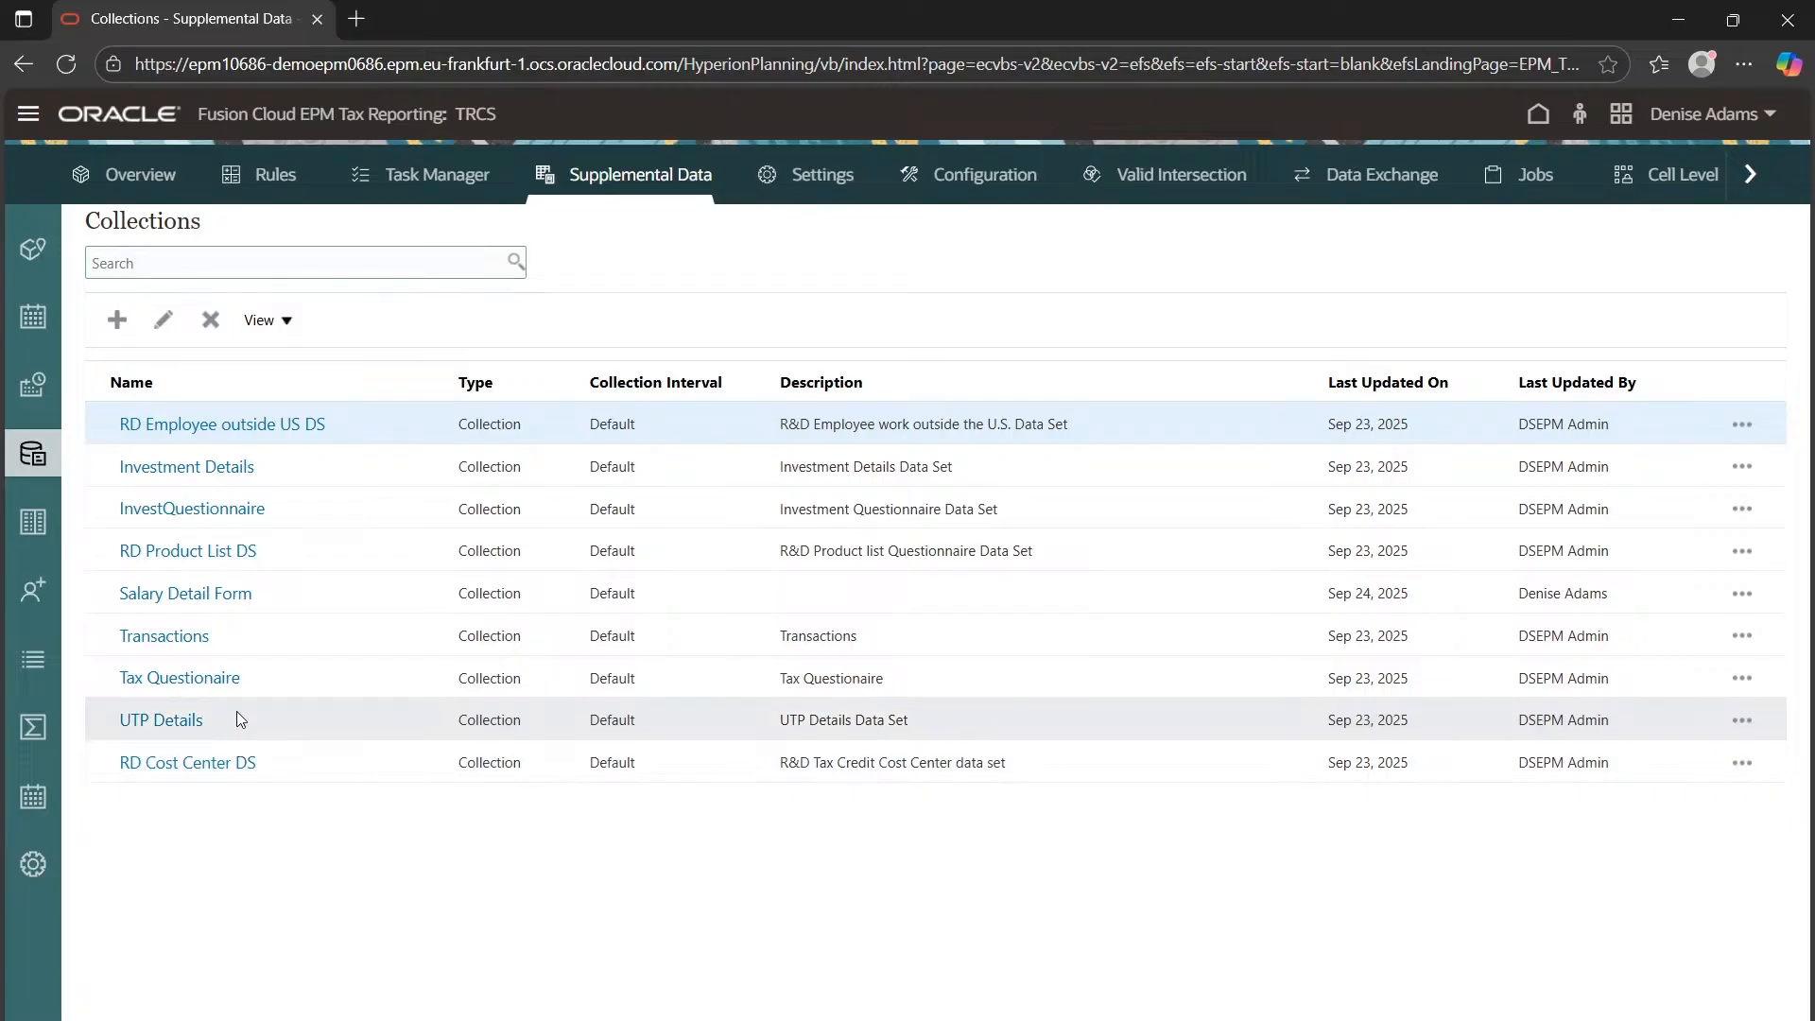
{"action": "left_click", "coordinate": [30, 521]}
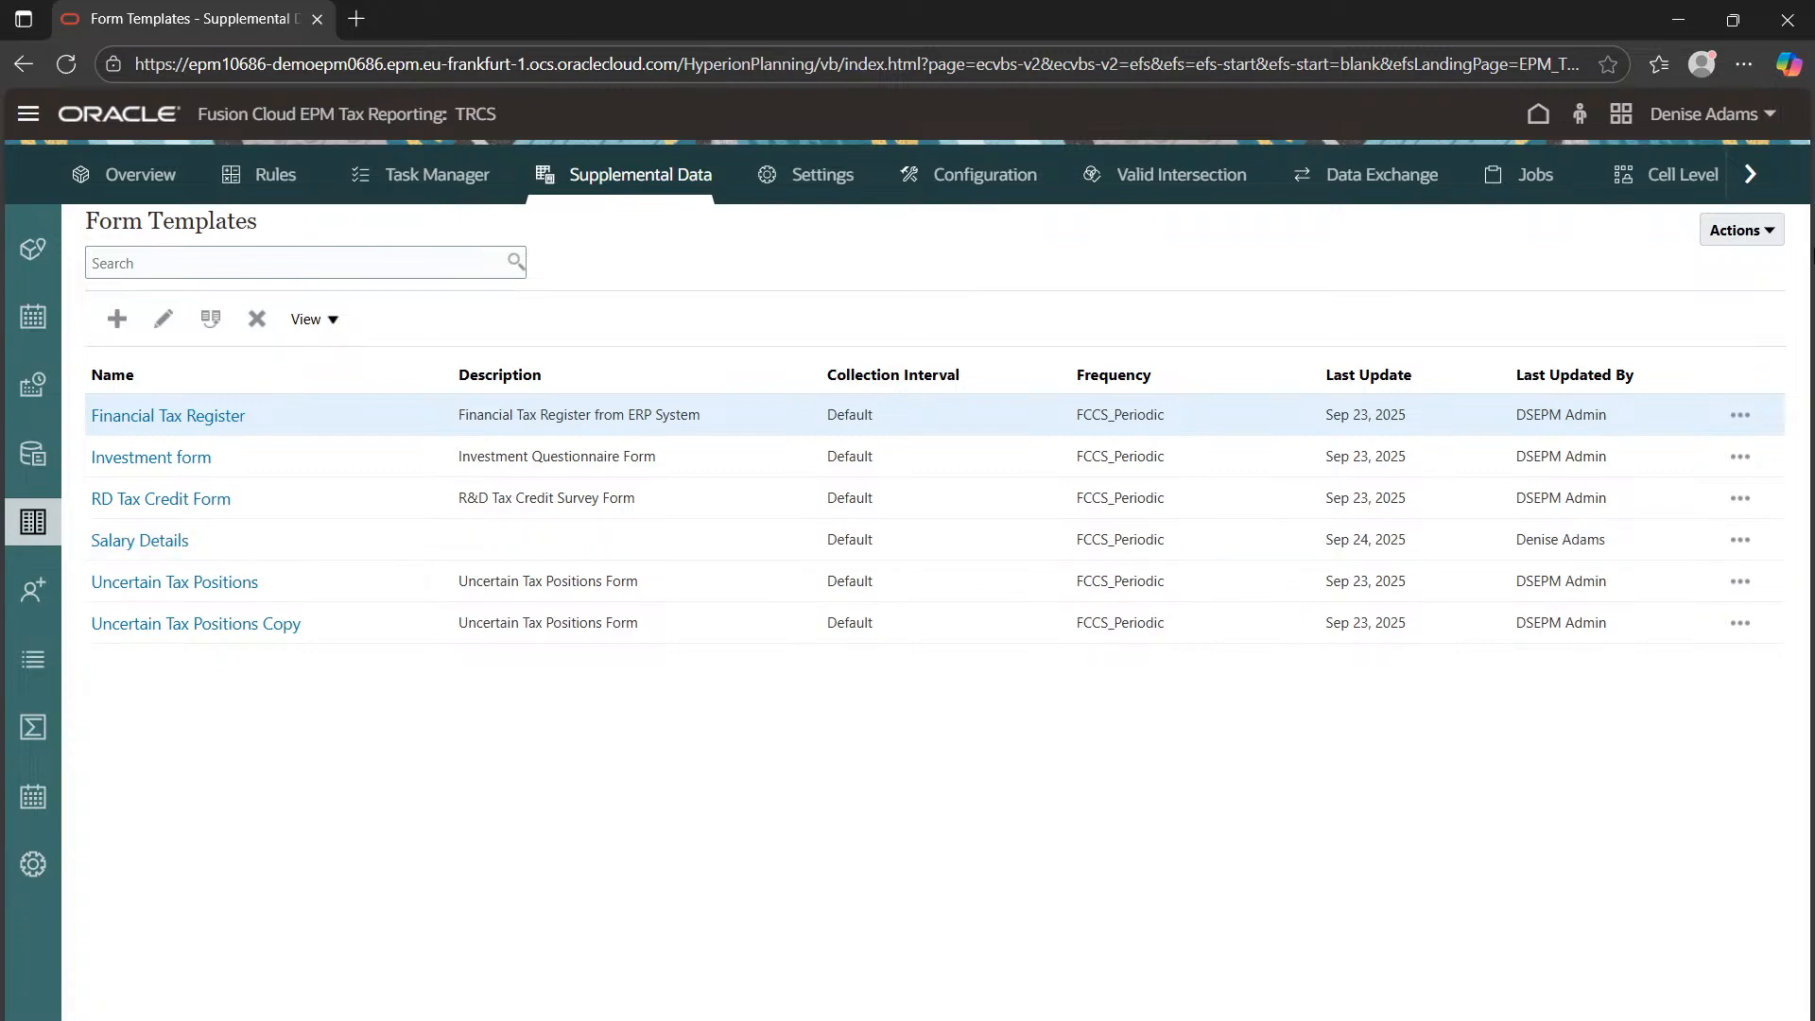
Start a form template deployment to the Default/FY23/Actual/P1 data collection period
{"action": "left_click", "coordinate": [1745, 236]}
{"action": "left_click", "coordinate": [1690, 272]}
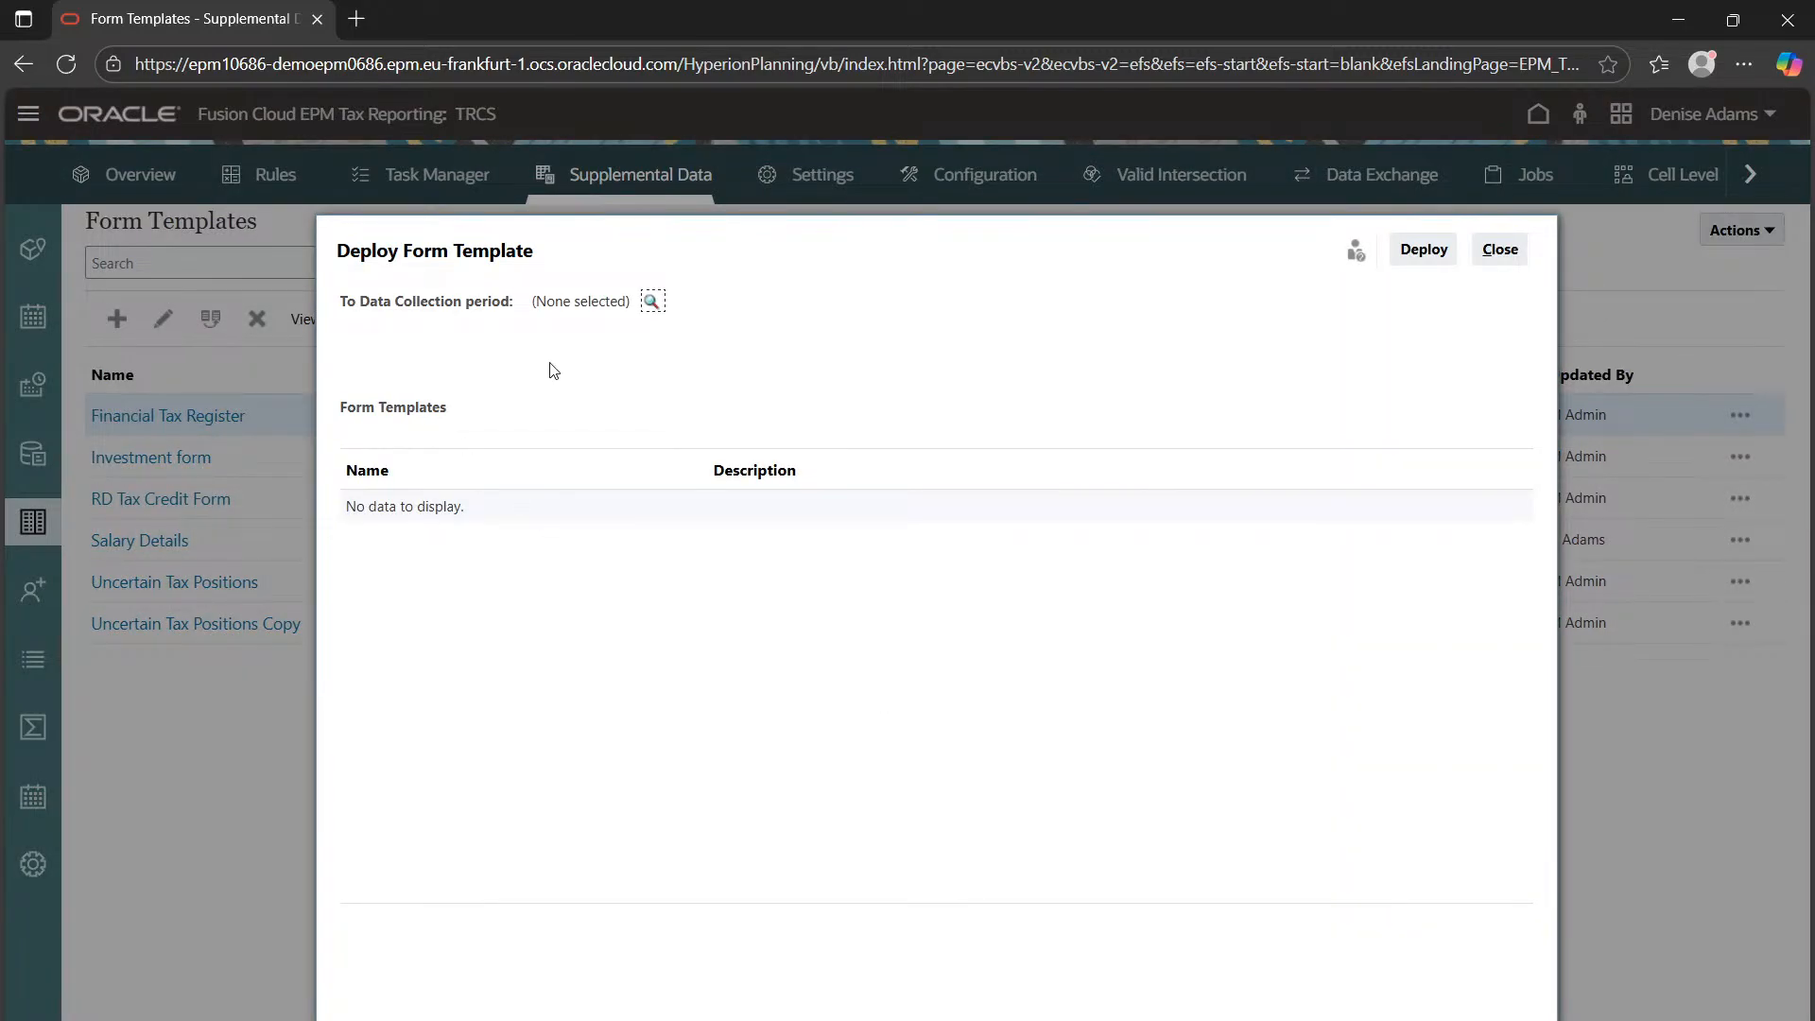
{"action": "left_click", "coordinate": [651, 300]}
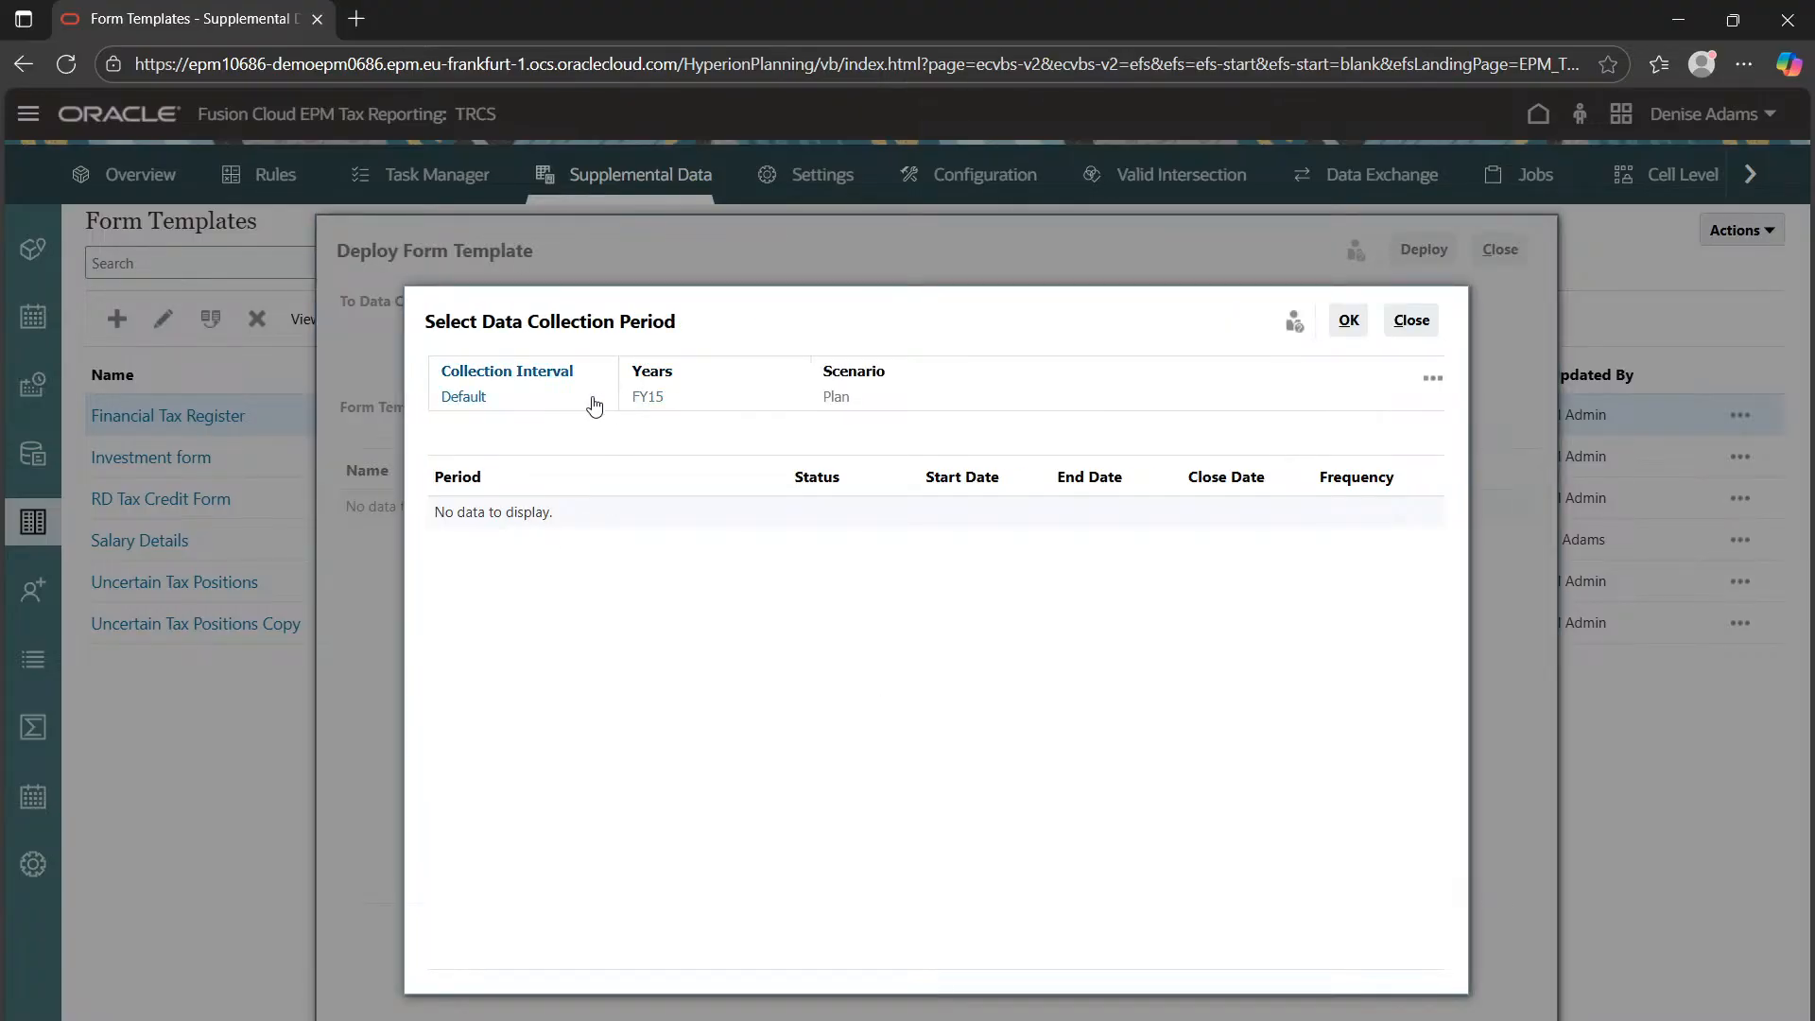
{"action": "left_click", "coordinate": [534, 402]}
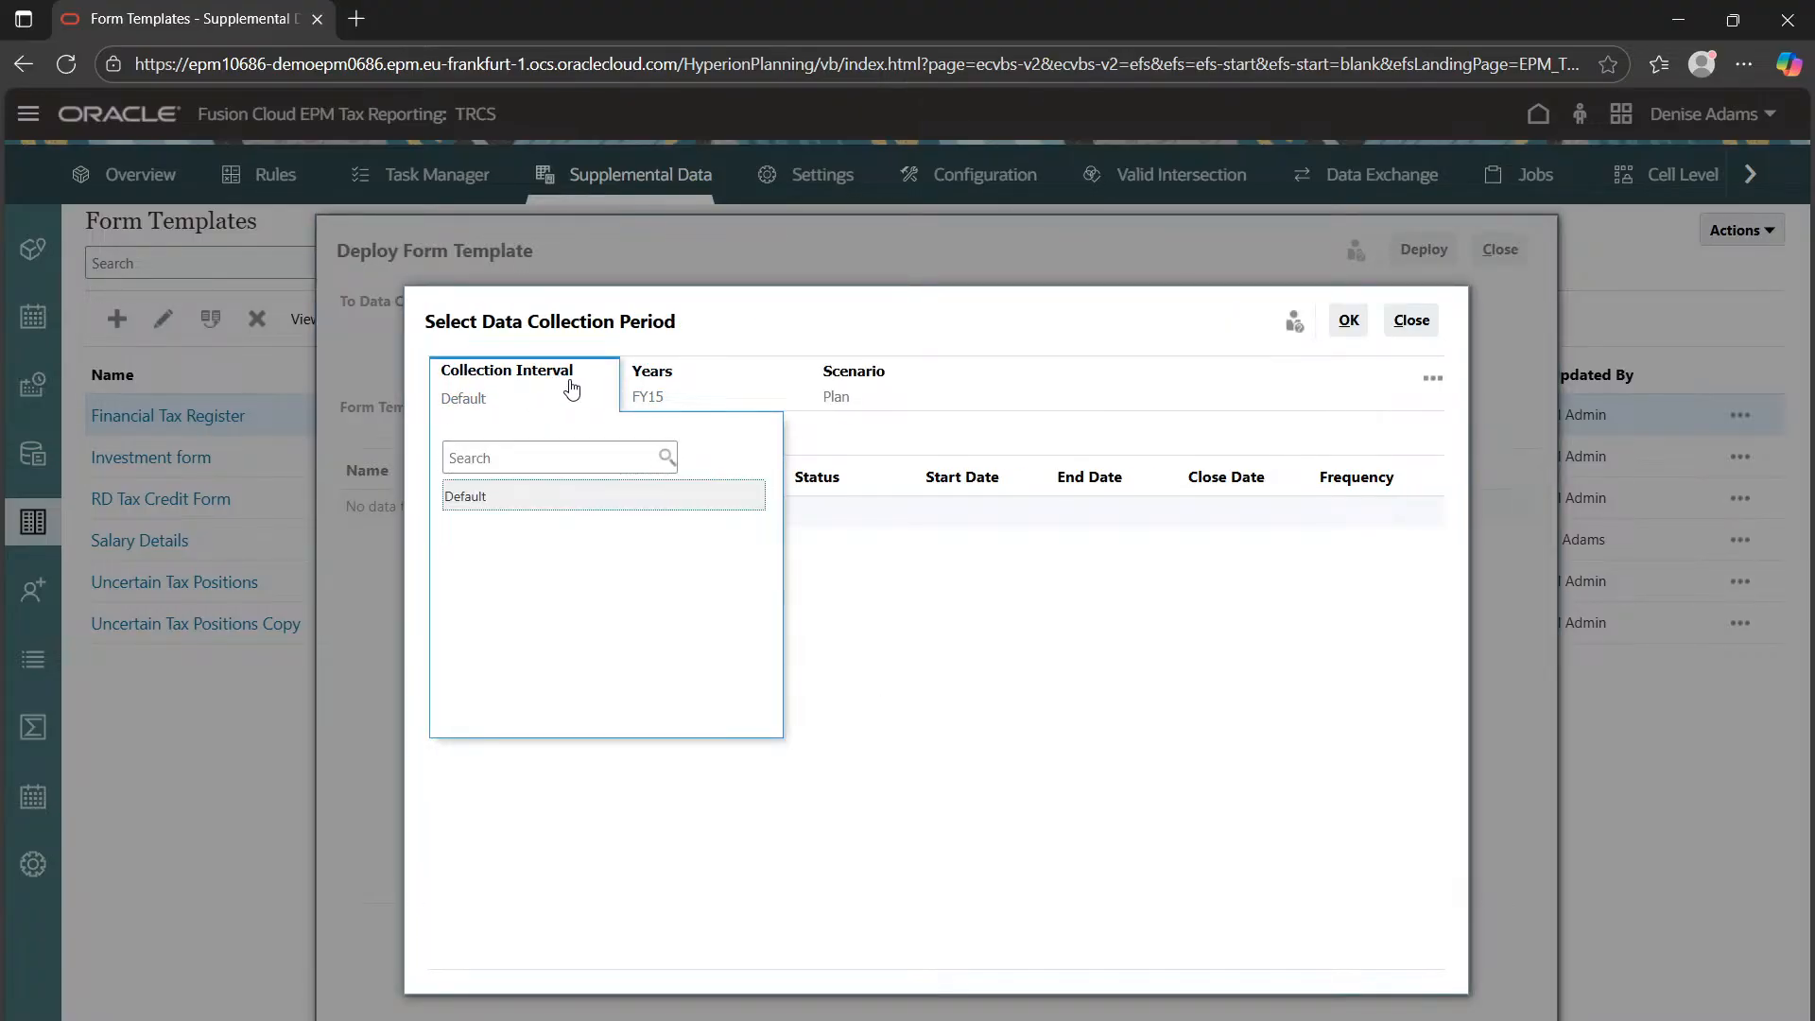
{"action": "left_click", "coordinate": [676, 381]}
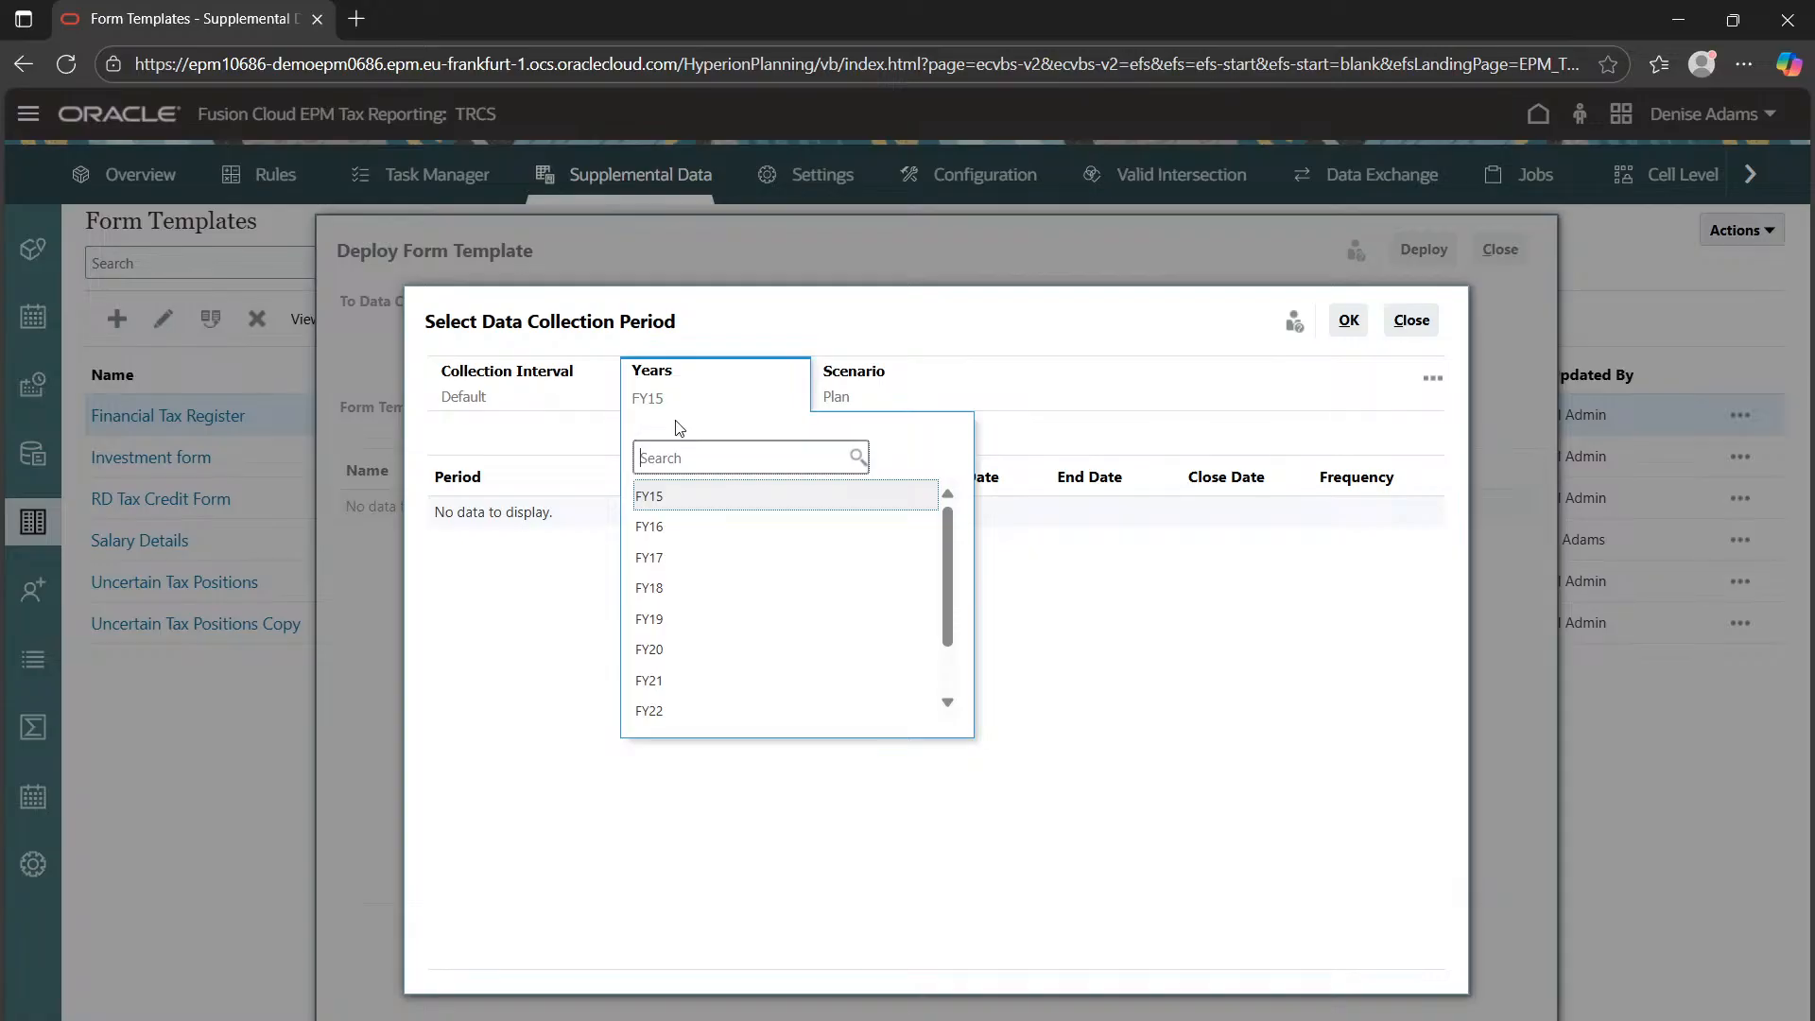
{"action": "scroll", "coordinate": [696, 676], "scroll_direction": "down", "scroll_amount": 2}
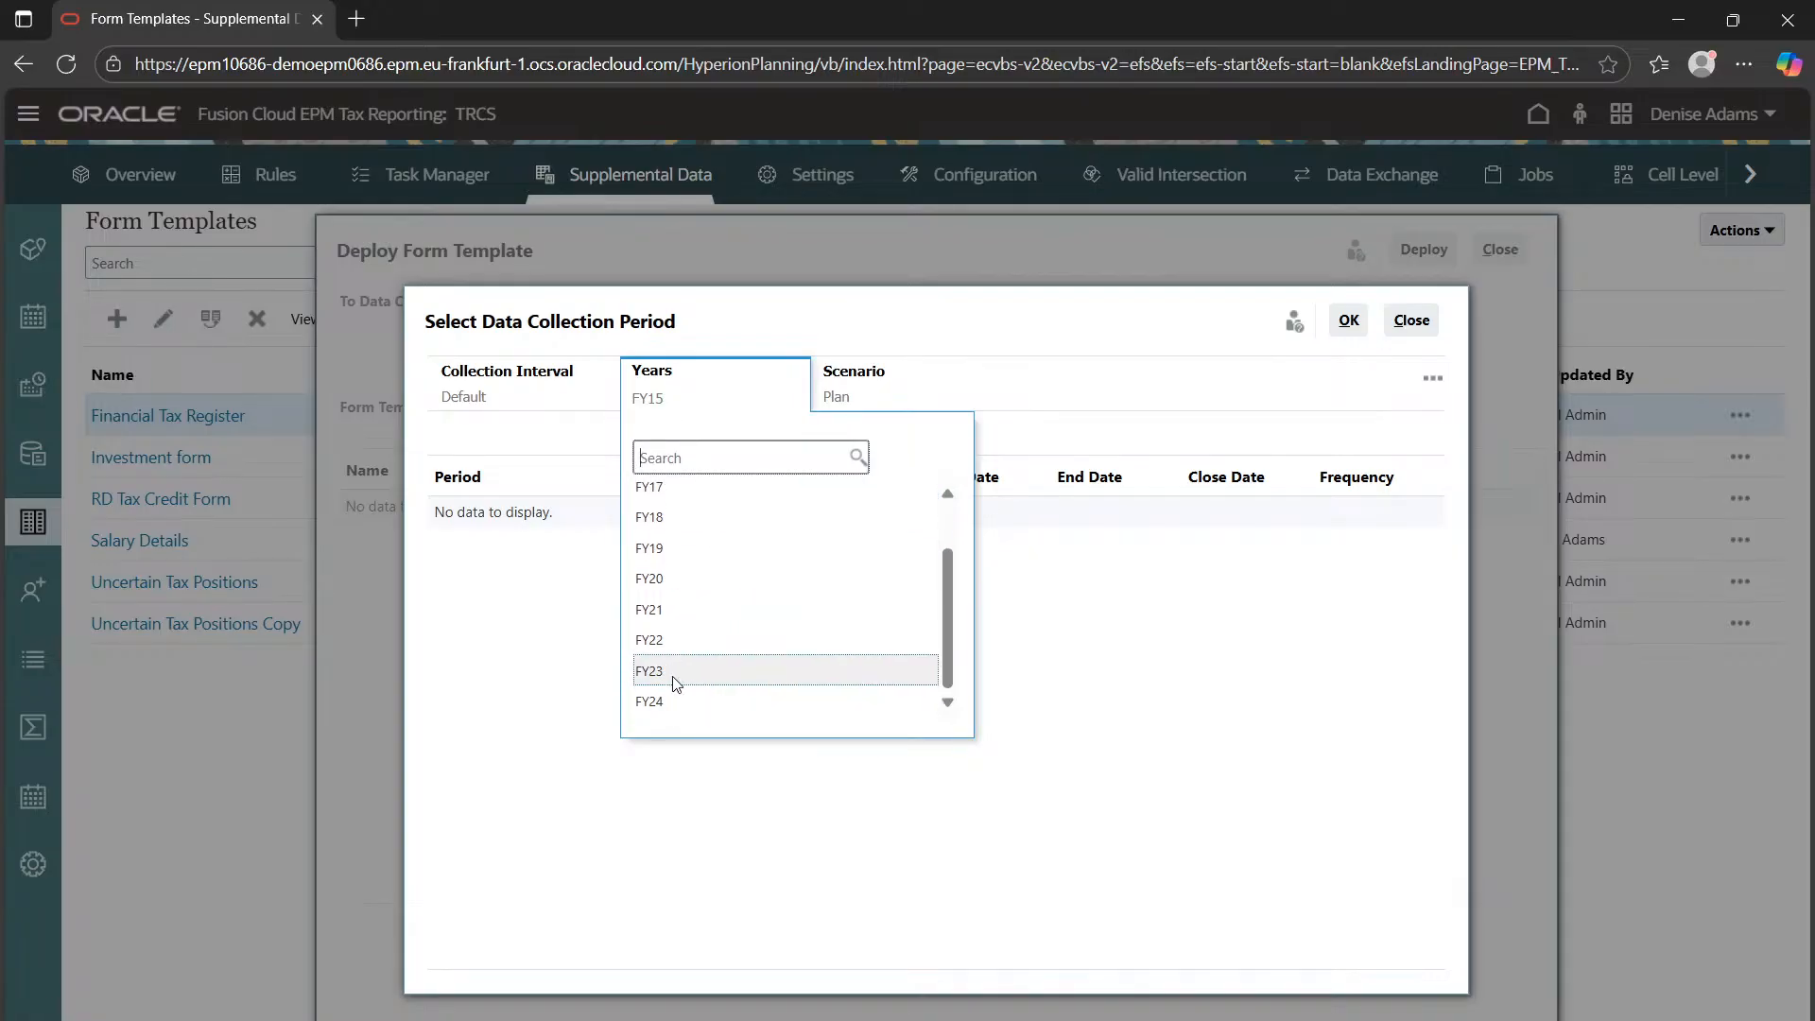
{"action": "left_click", "coordinate": [674, 673]}
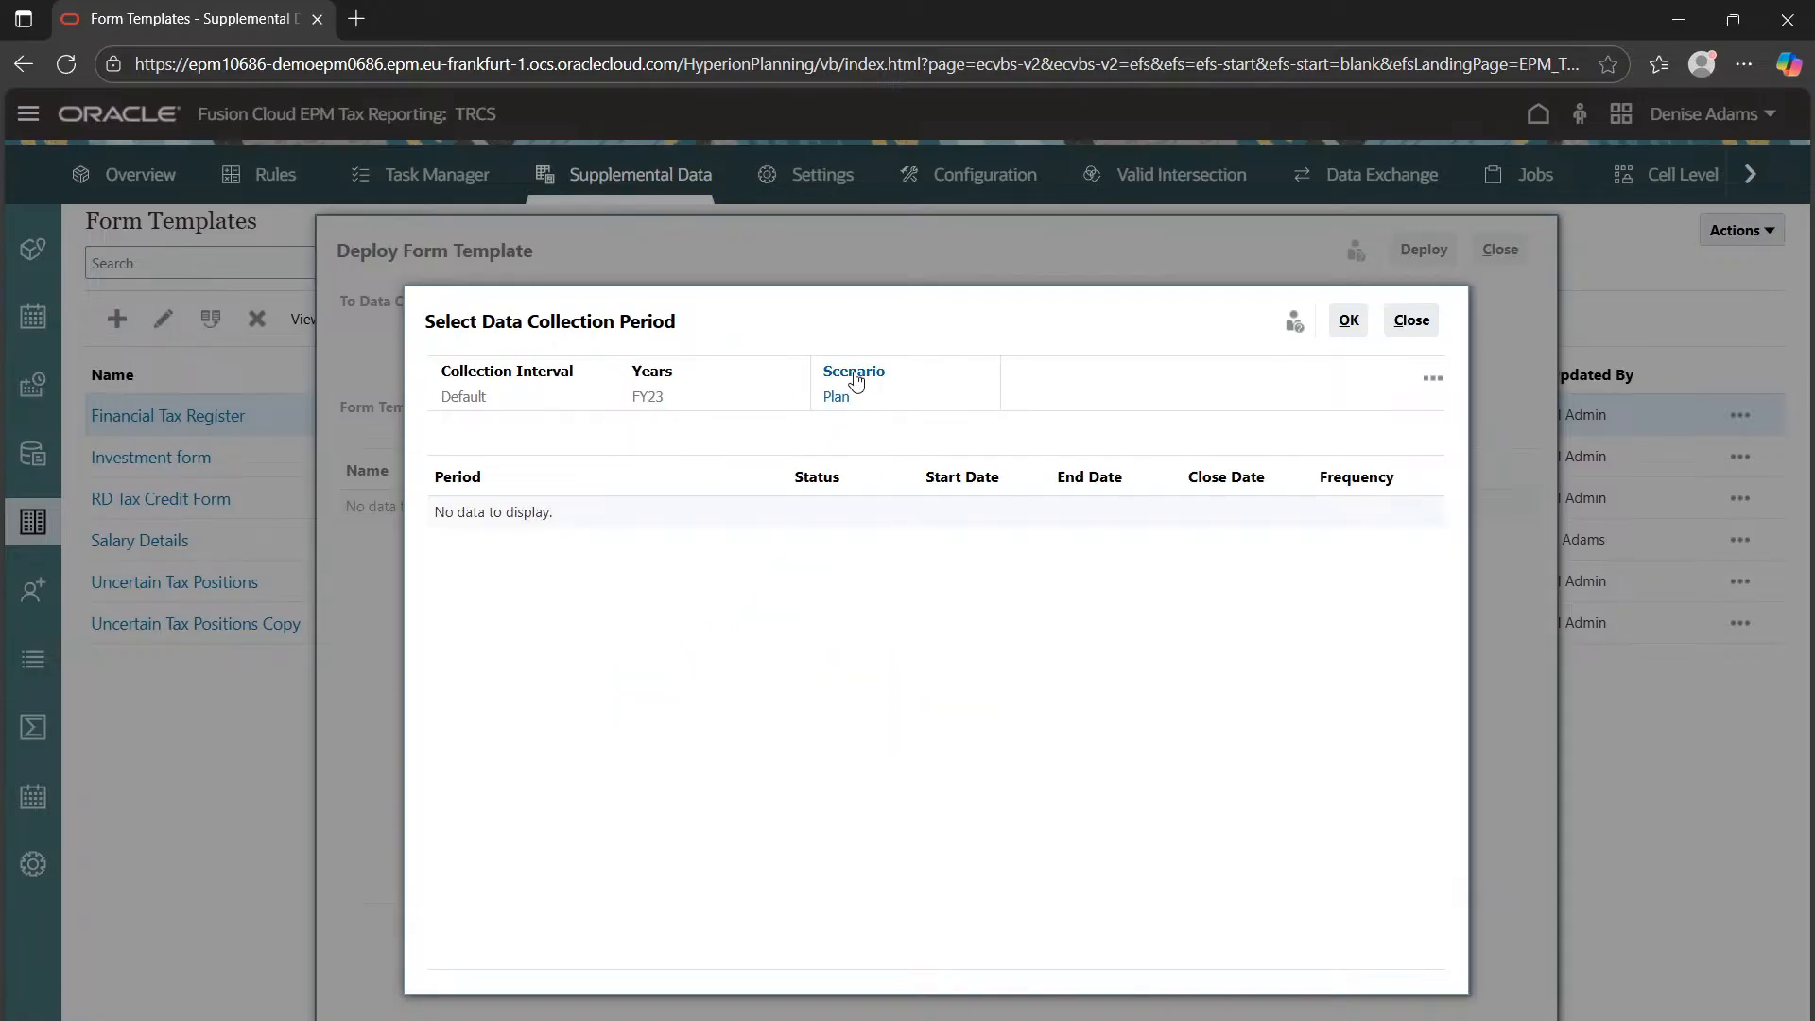
{"action": "left_click", "coordinate": [857, 381]}
{"action": "left_click", "coordinate": [873, 522]}
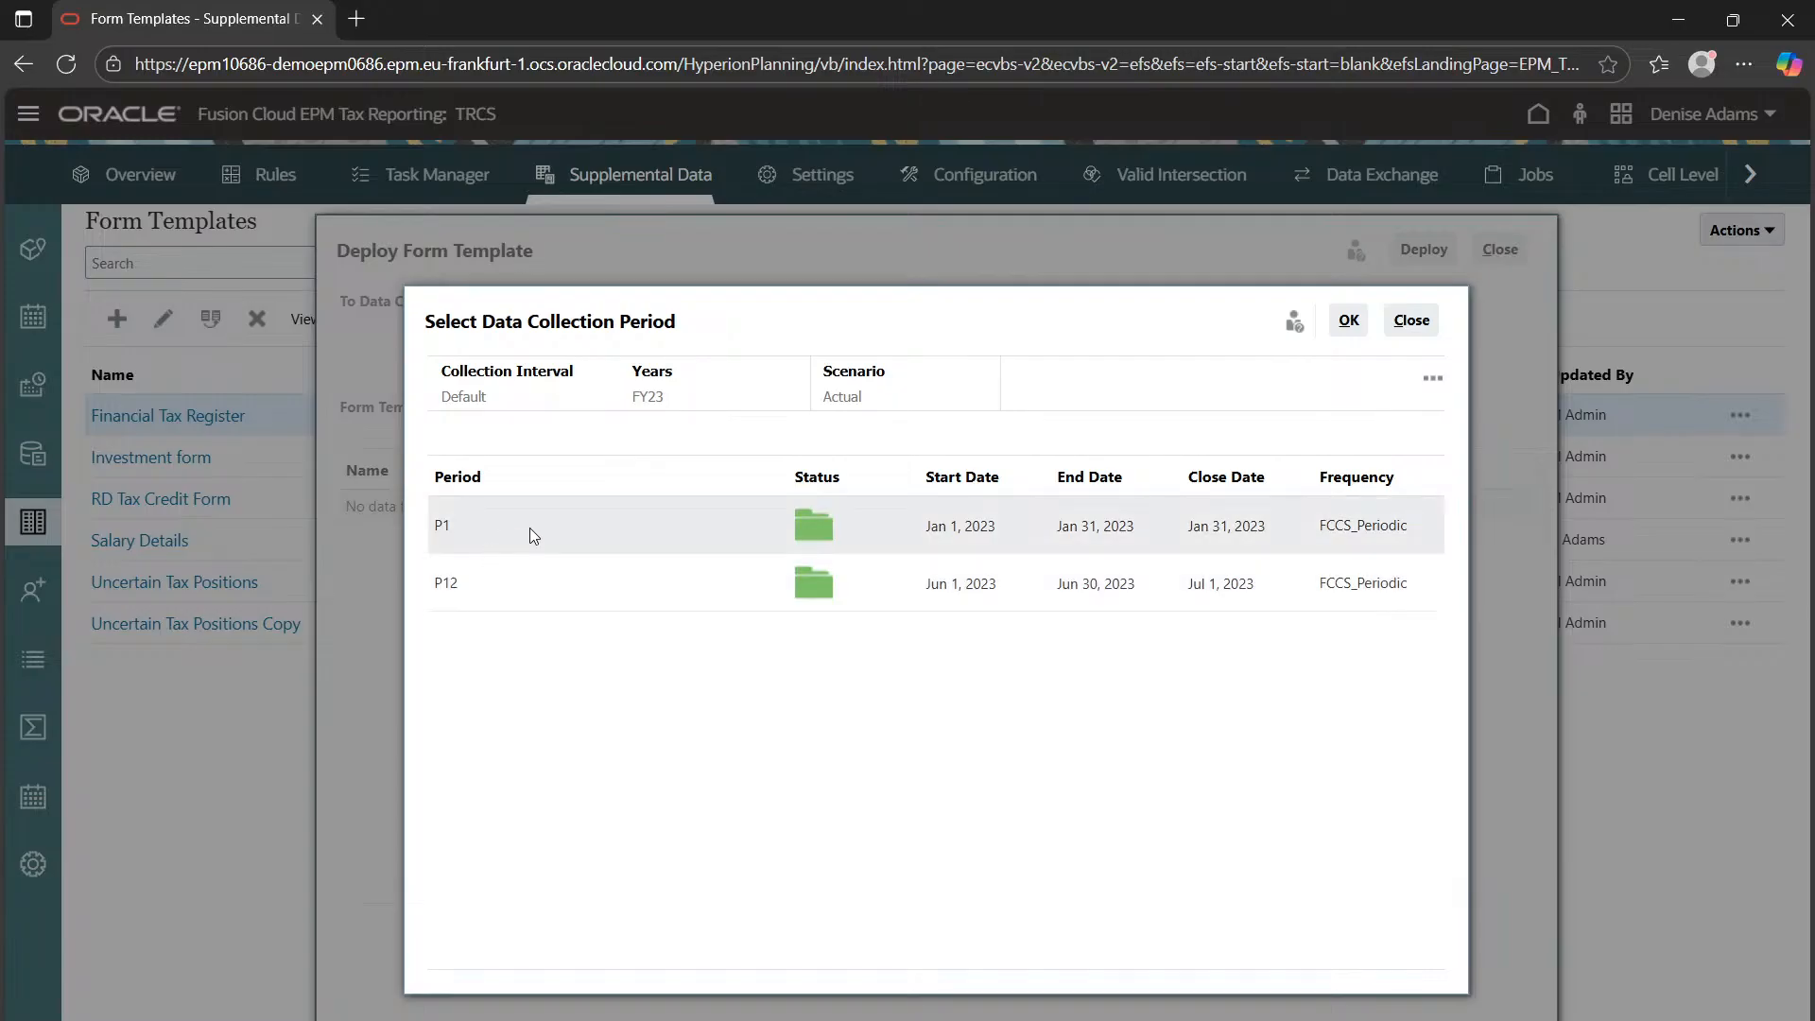
{"action": "left_click", "coordinate": [541, 530]}
{"action": "left_click", "coordinate": [1349, 320]}
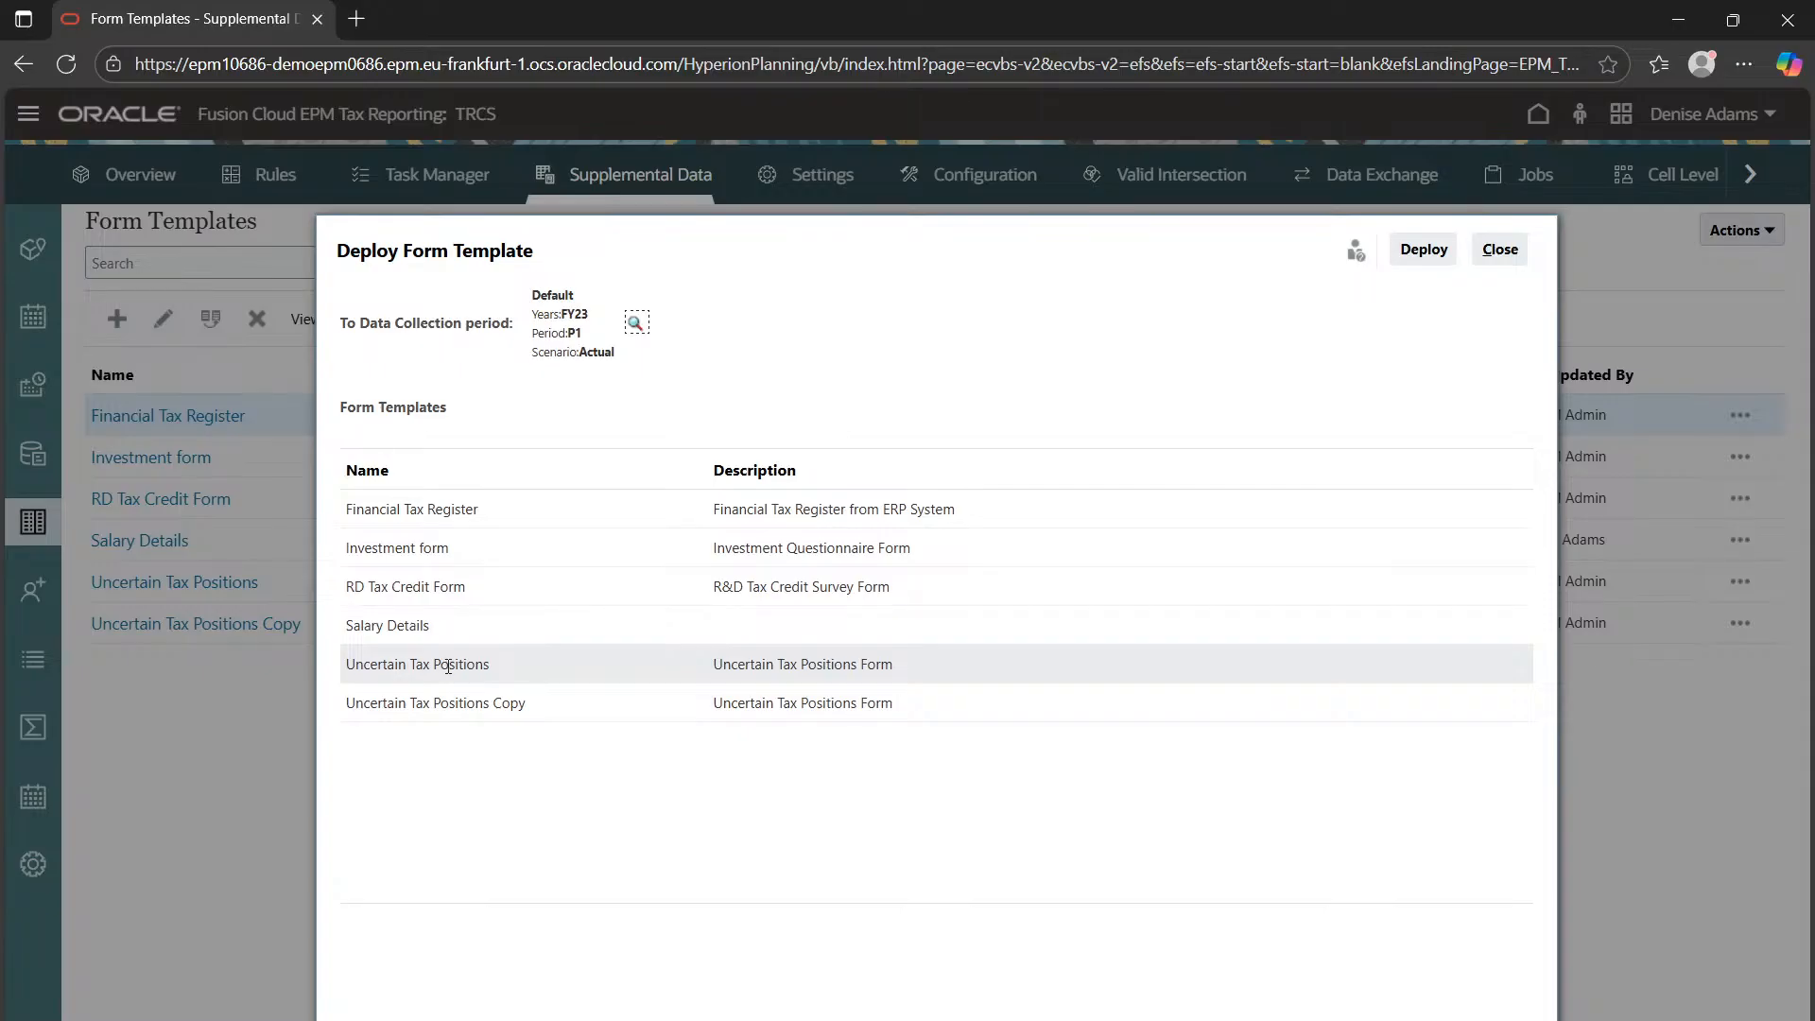
Deploy the Salary Details template, confirm, and close the deployment results
{"action": "left_click", "coordinate": [473, 627]}
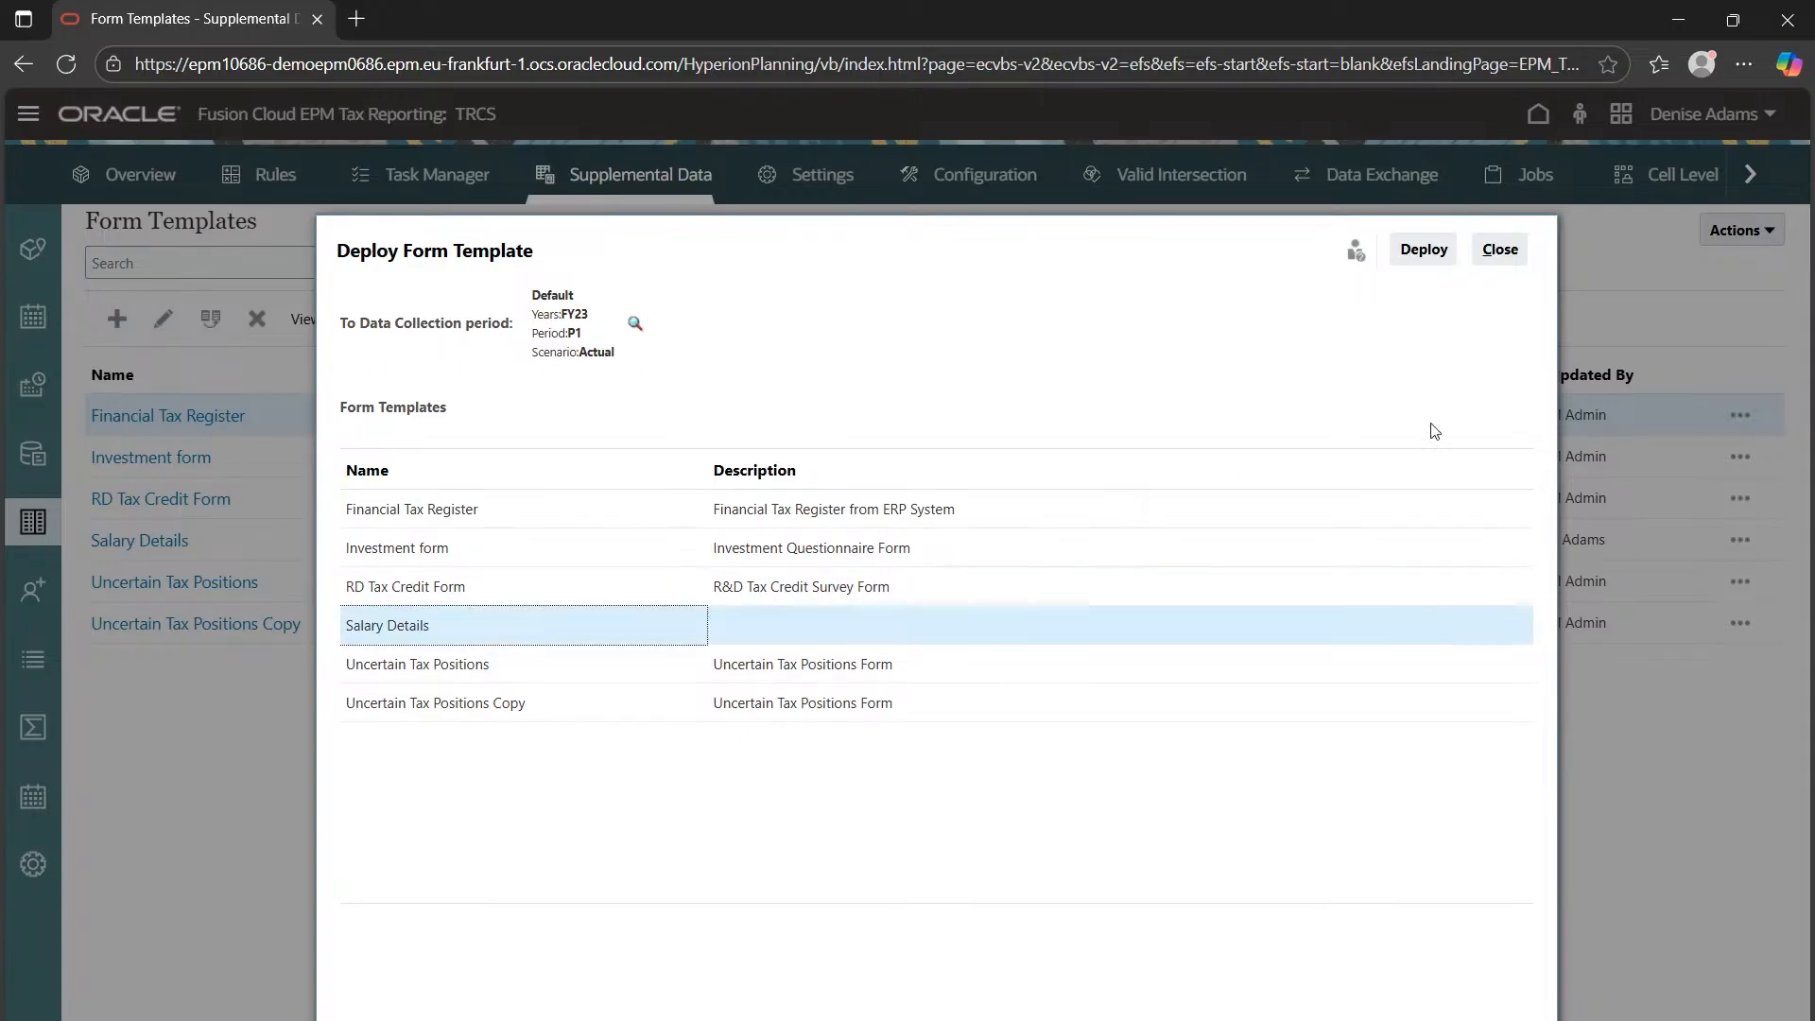
{"action": "left_click", "coordinate": [1425, 251]}
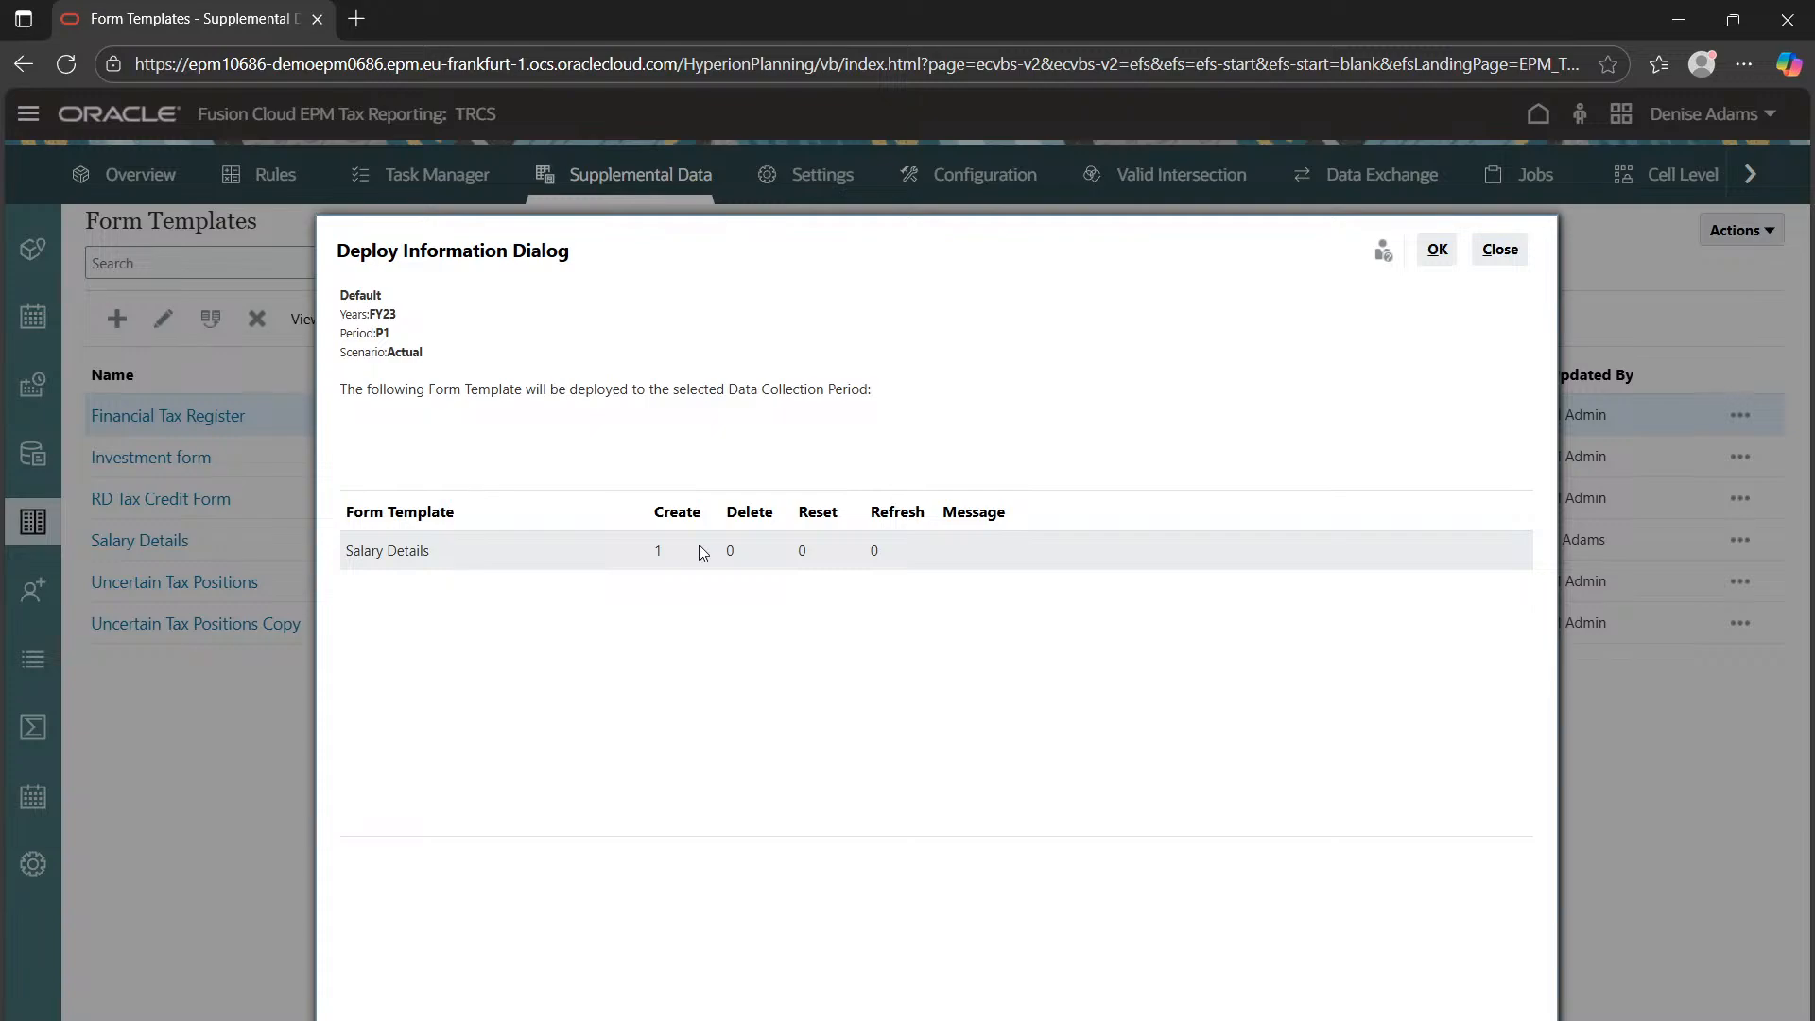
{"action": "left_click", "coordinate": [1433, 251]}
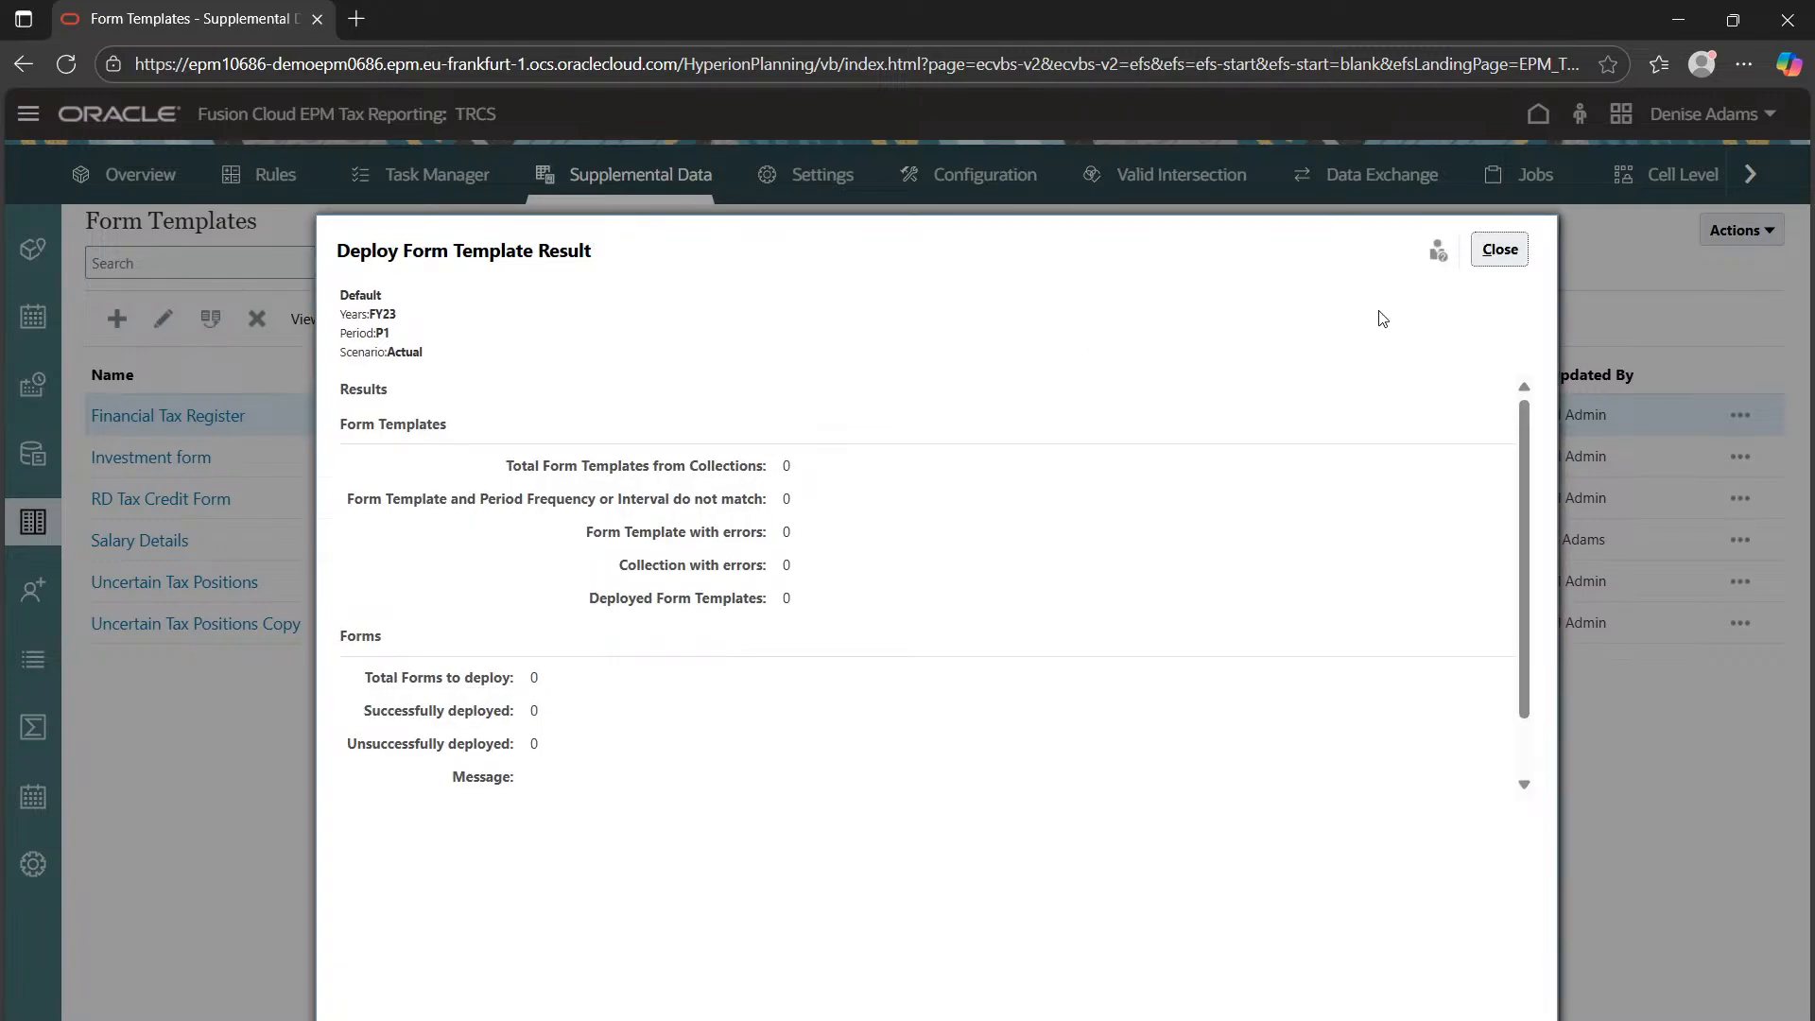
{"action": "left_click", "coordinate": [1500, 250]}
{"action": "left_click", "coordinate": [1495, 257]}
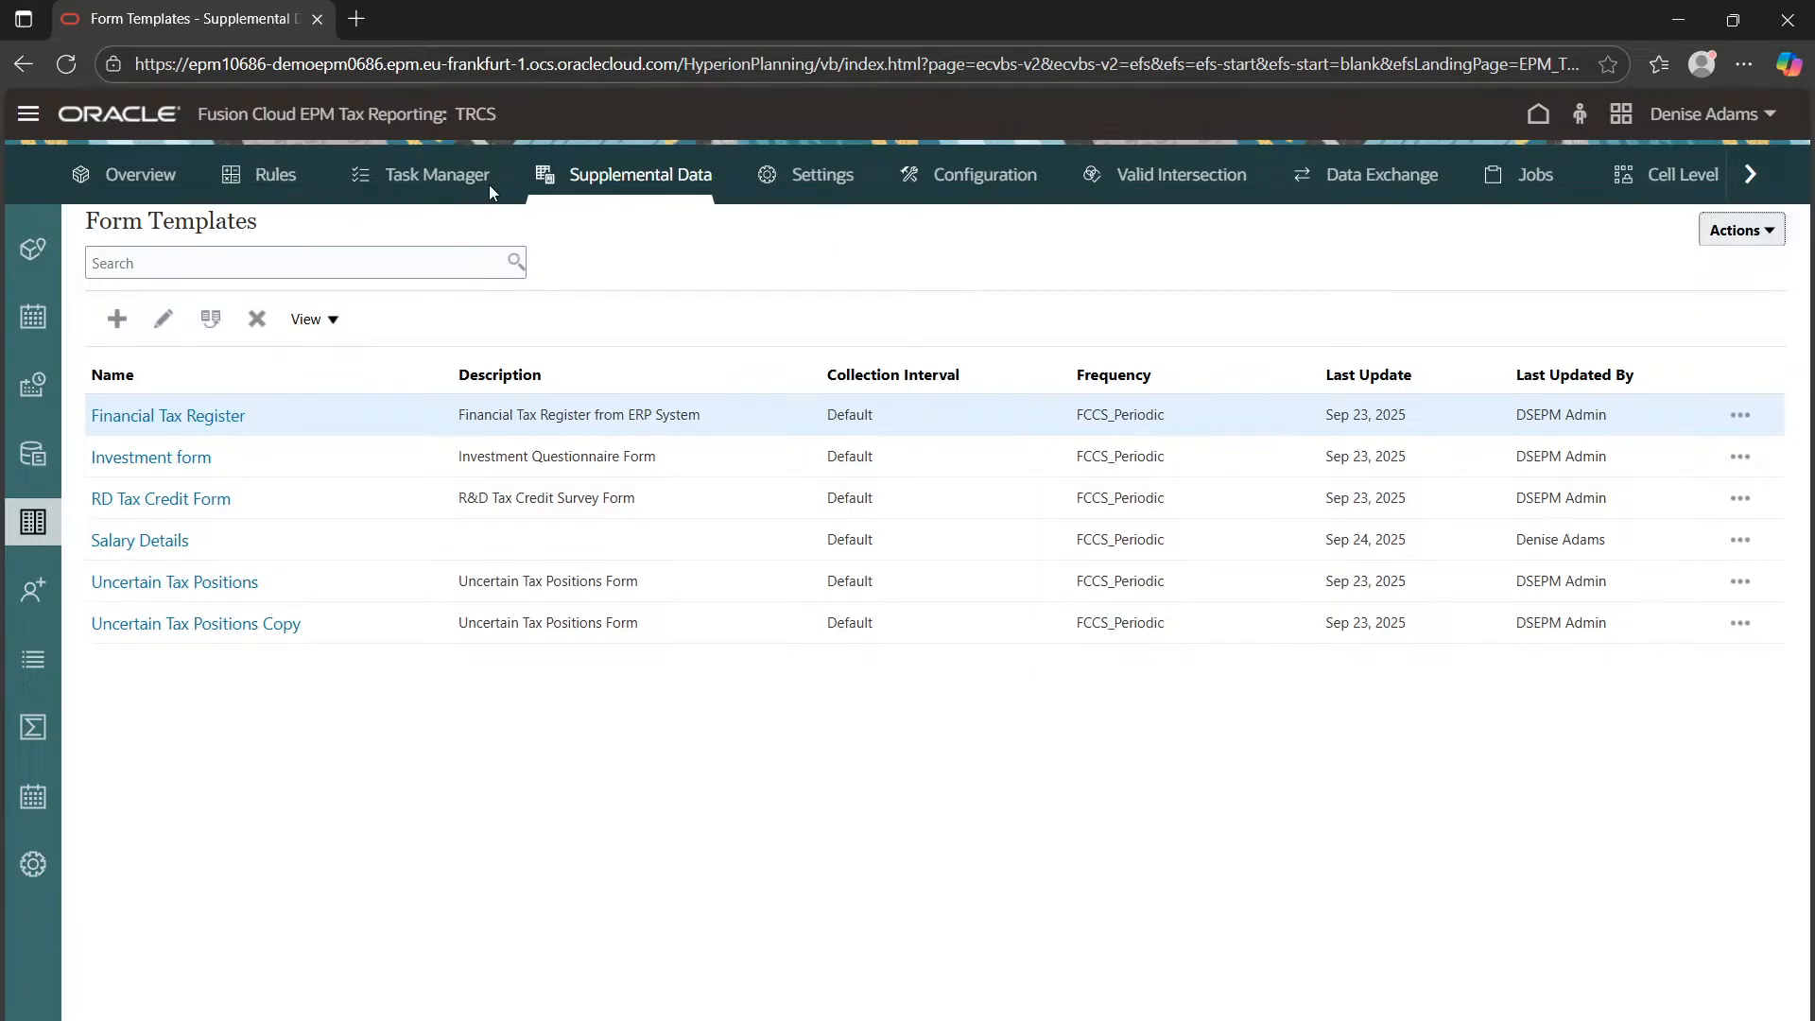
{"action": "left_click", "coordinate": [133, 175]}
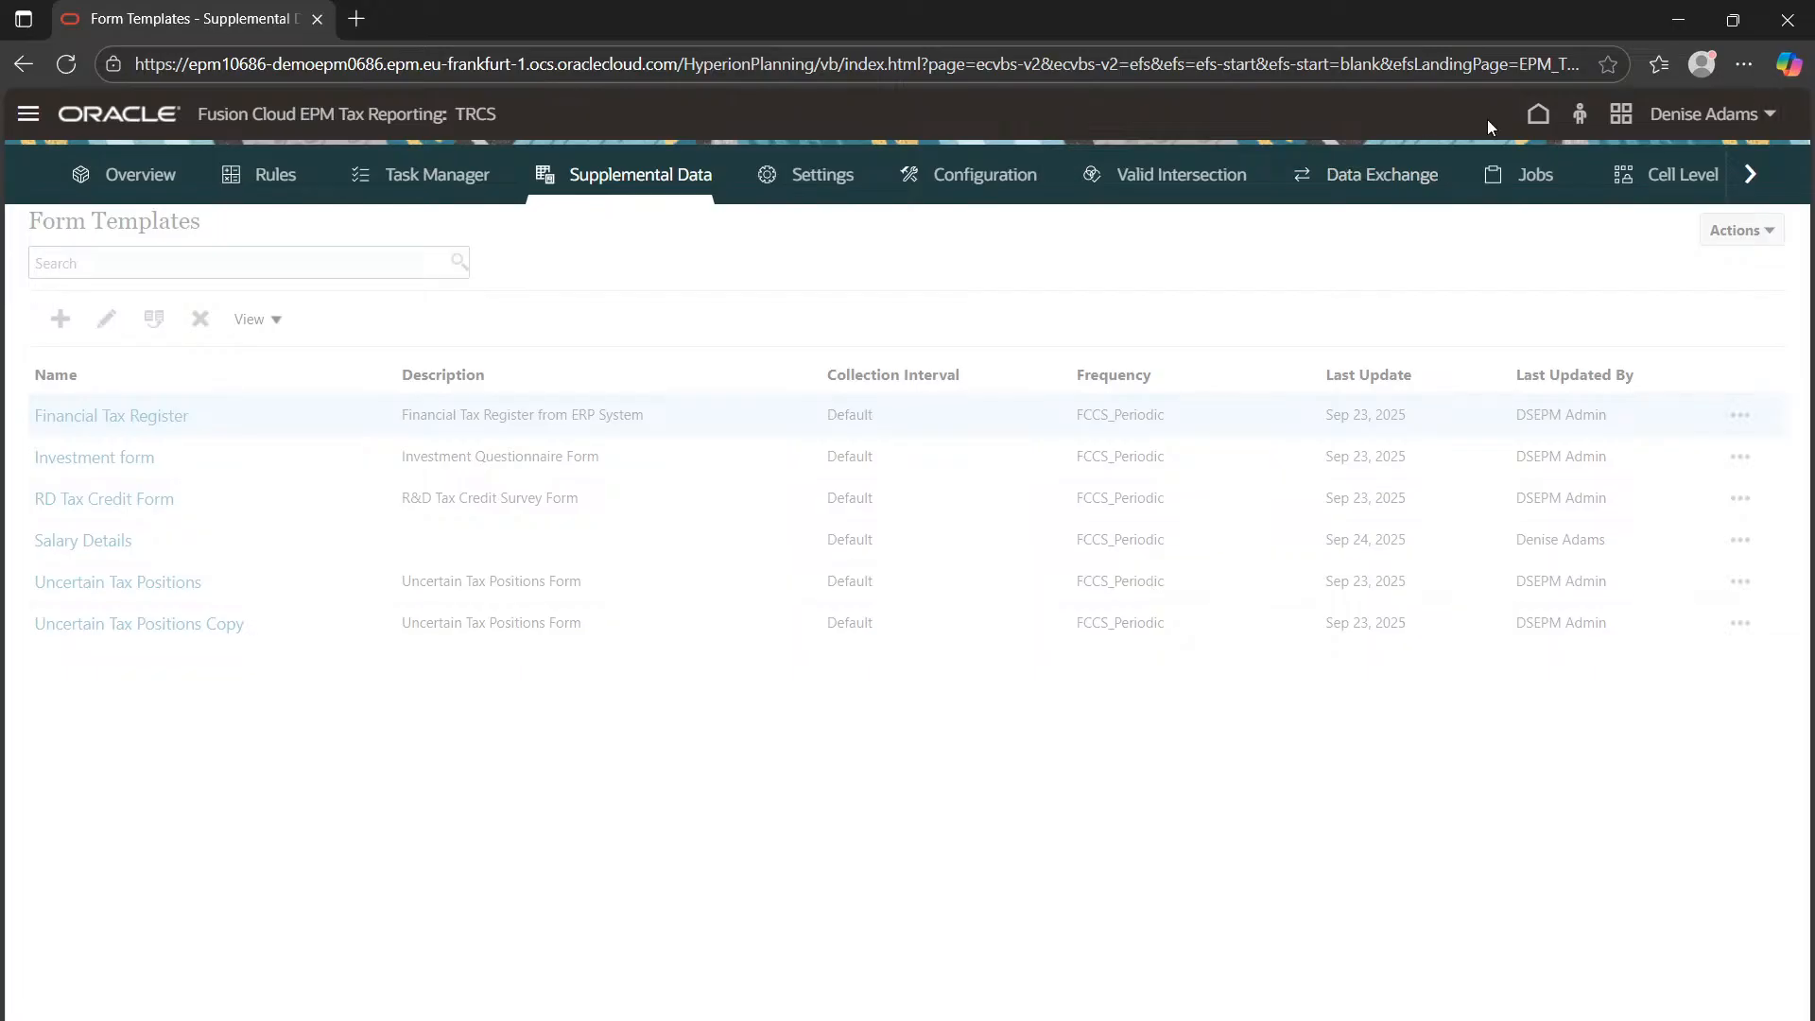
From Home, go to Supplemental Data Tasks and open the LE101 Salary Details task for FY23 P1 Actual
{"action": "left_click", "coordinate": [1537, 114]}
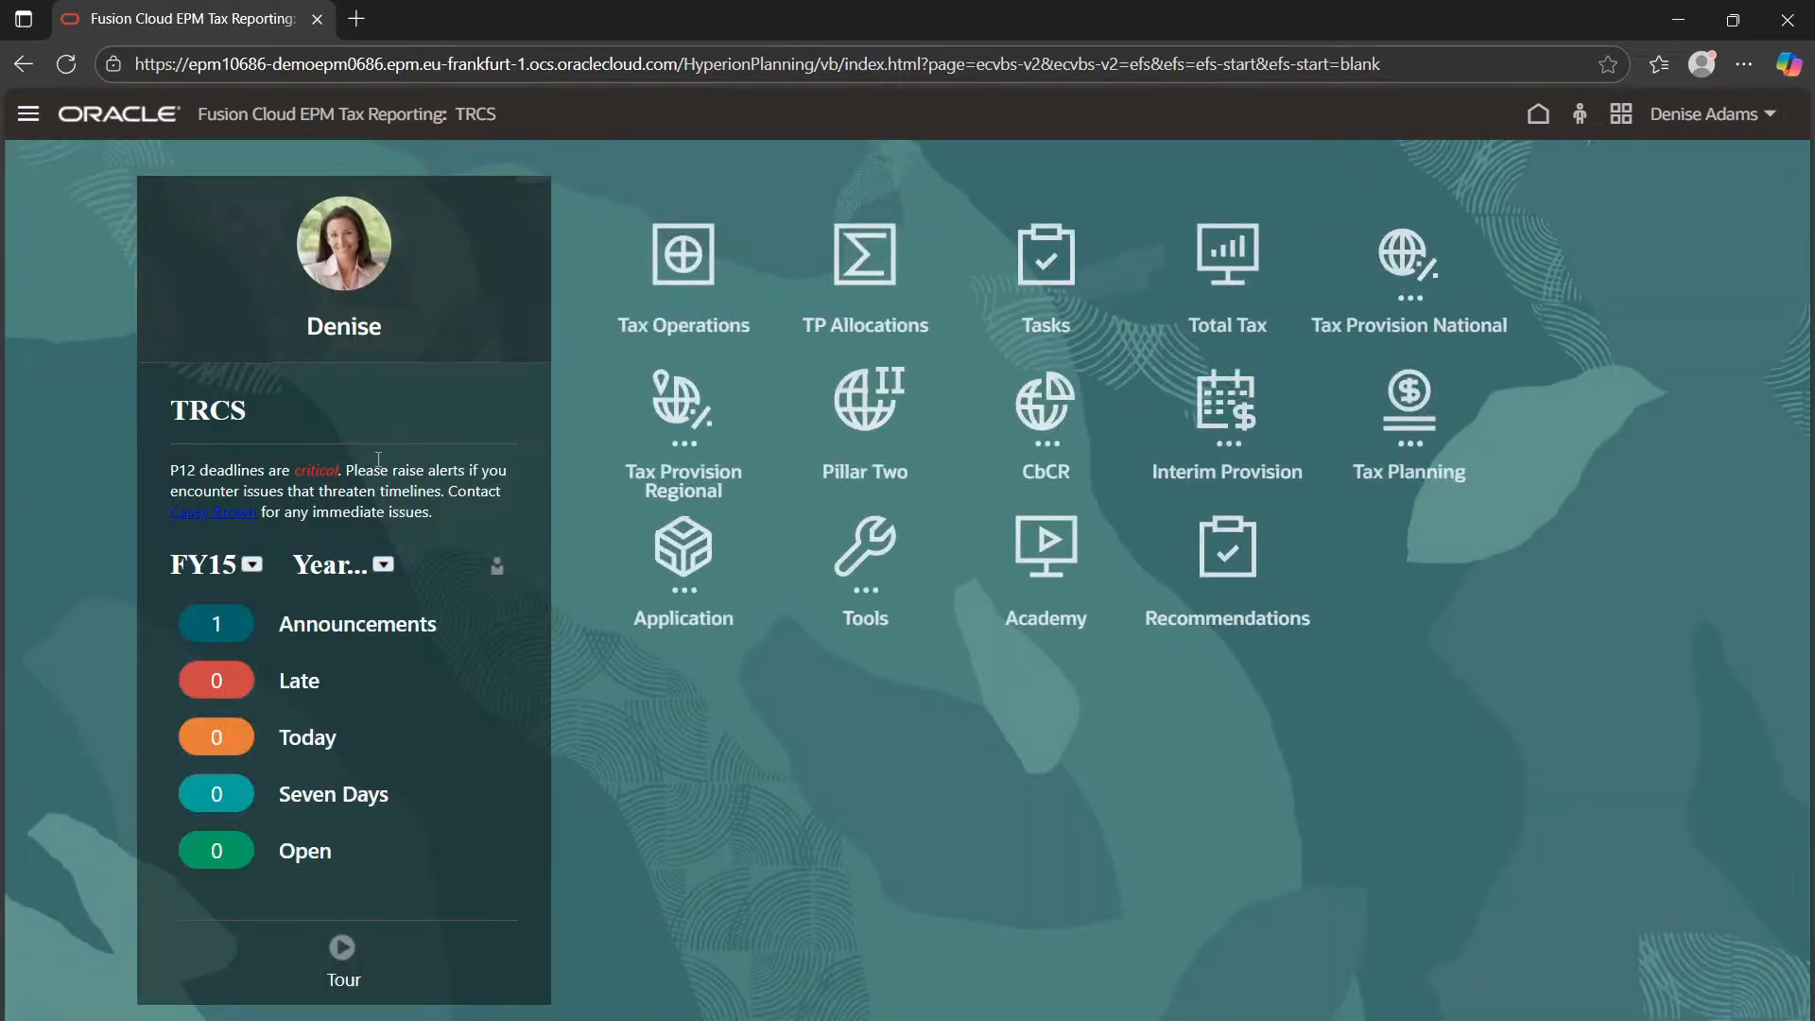
{"action": "left_click", "coordinate": [1138, 265]}
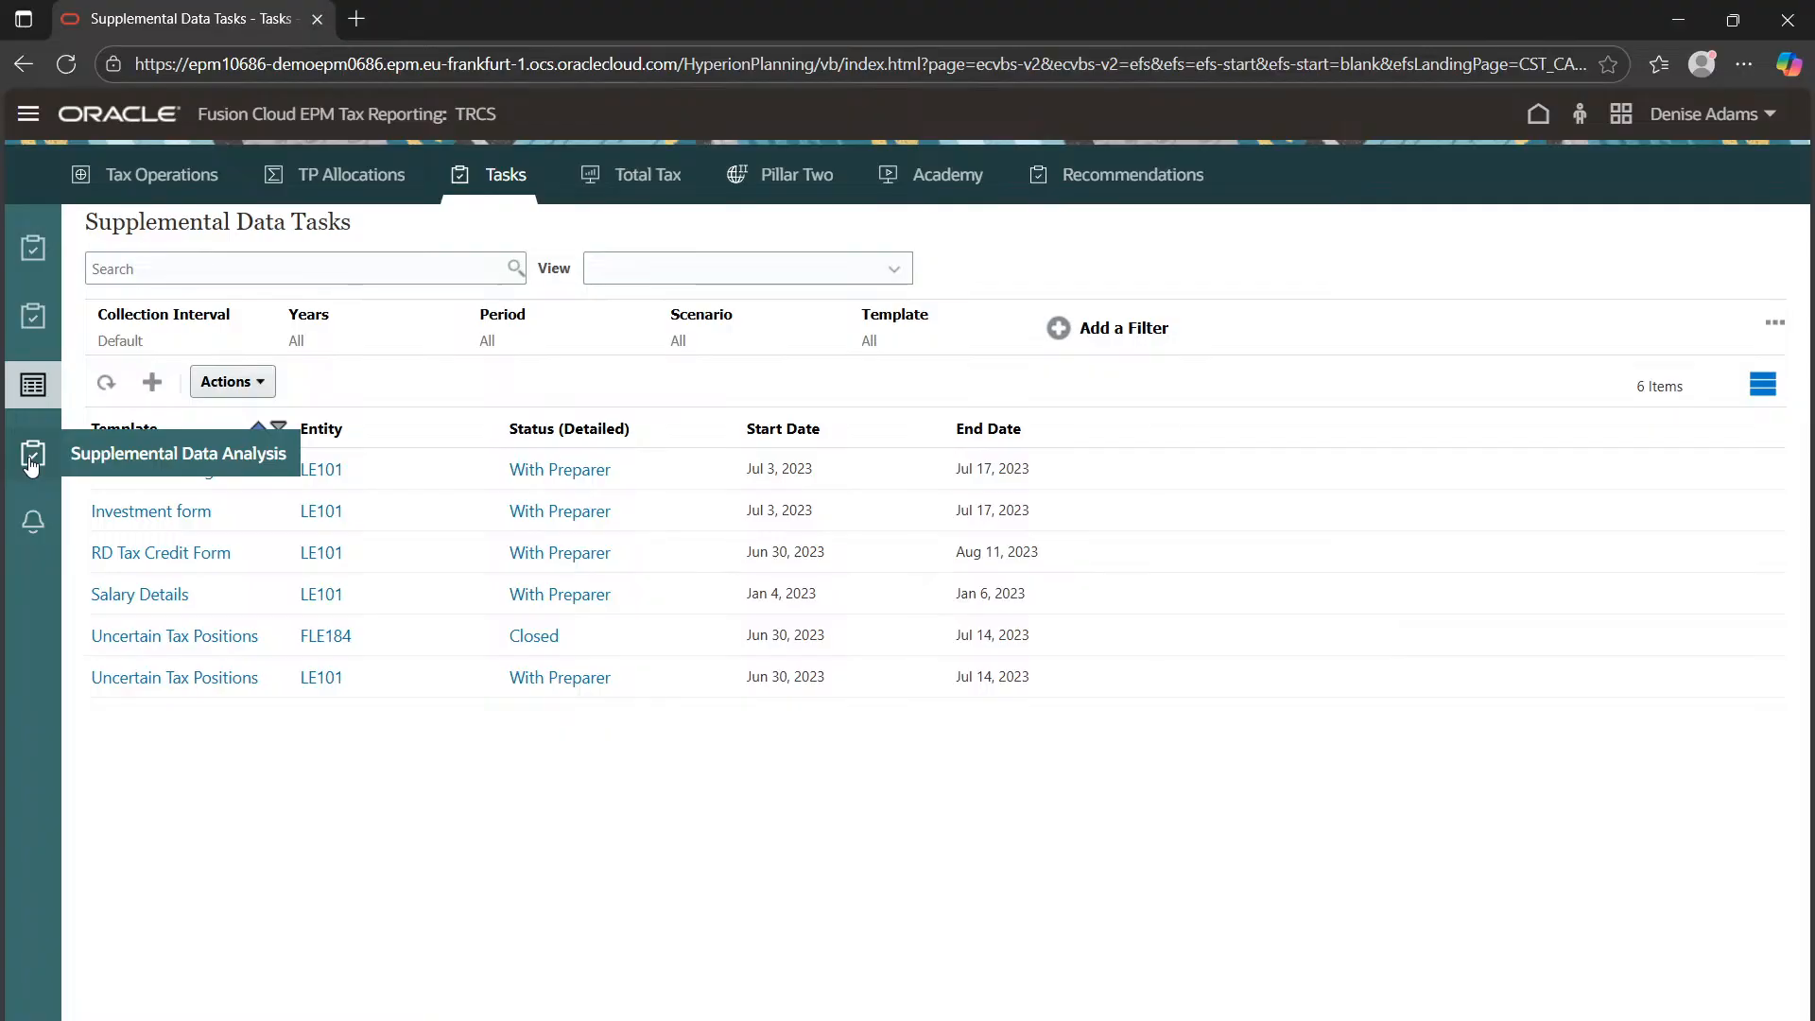
{"action": "left_click", "coordinate": [39, 459]}
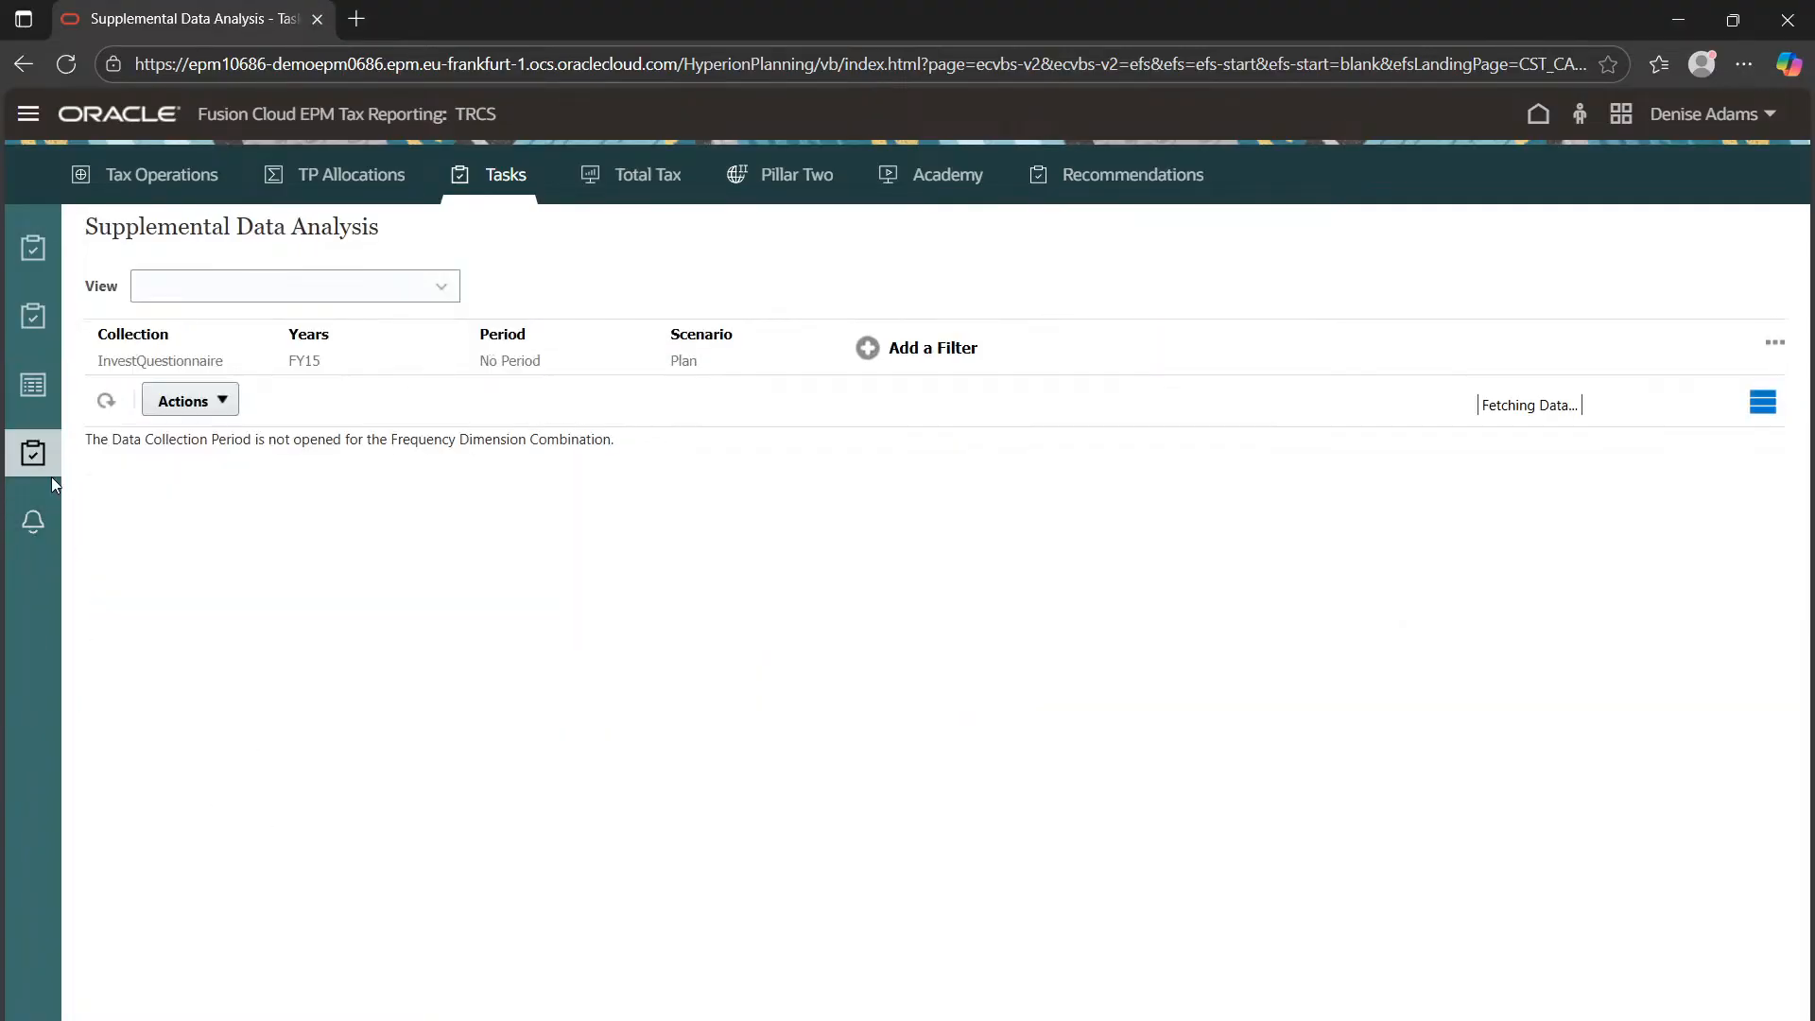
{"action": "left_click", "coordinate": [34, 385]}
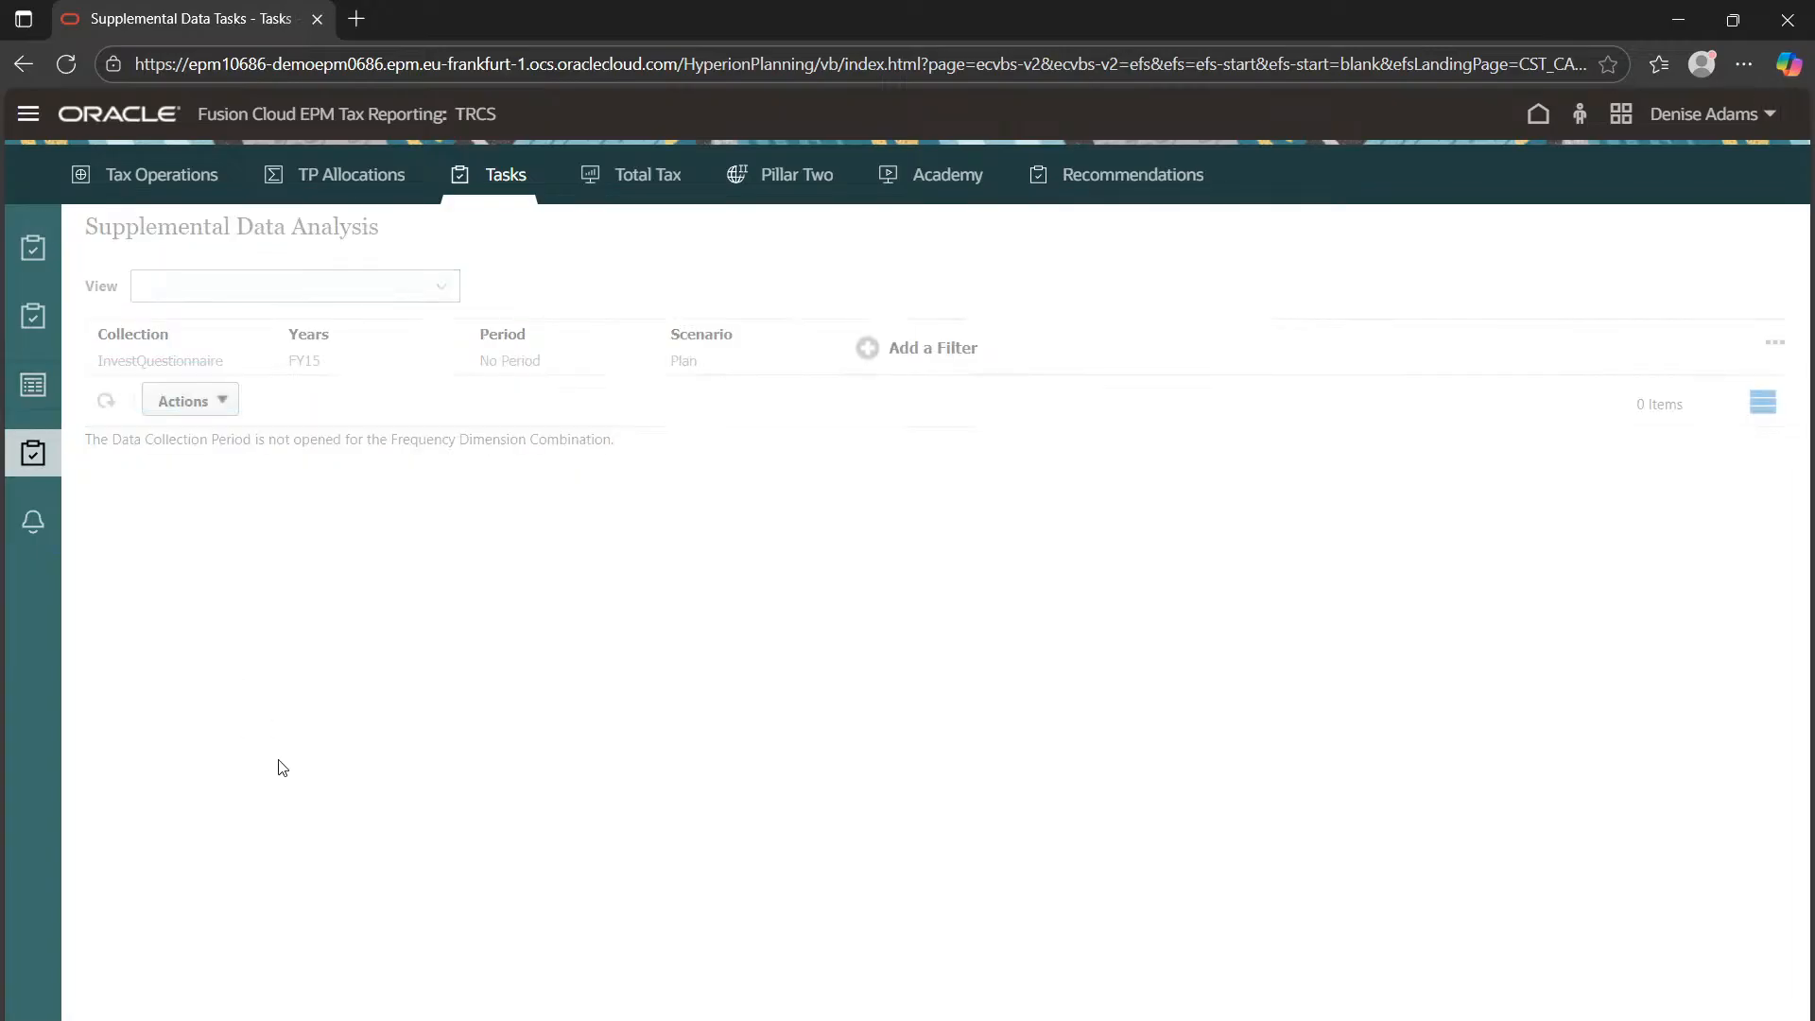
{"action": "left_click", "coordinate": [161, 594]}
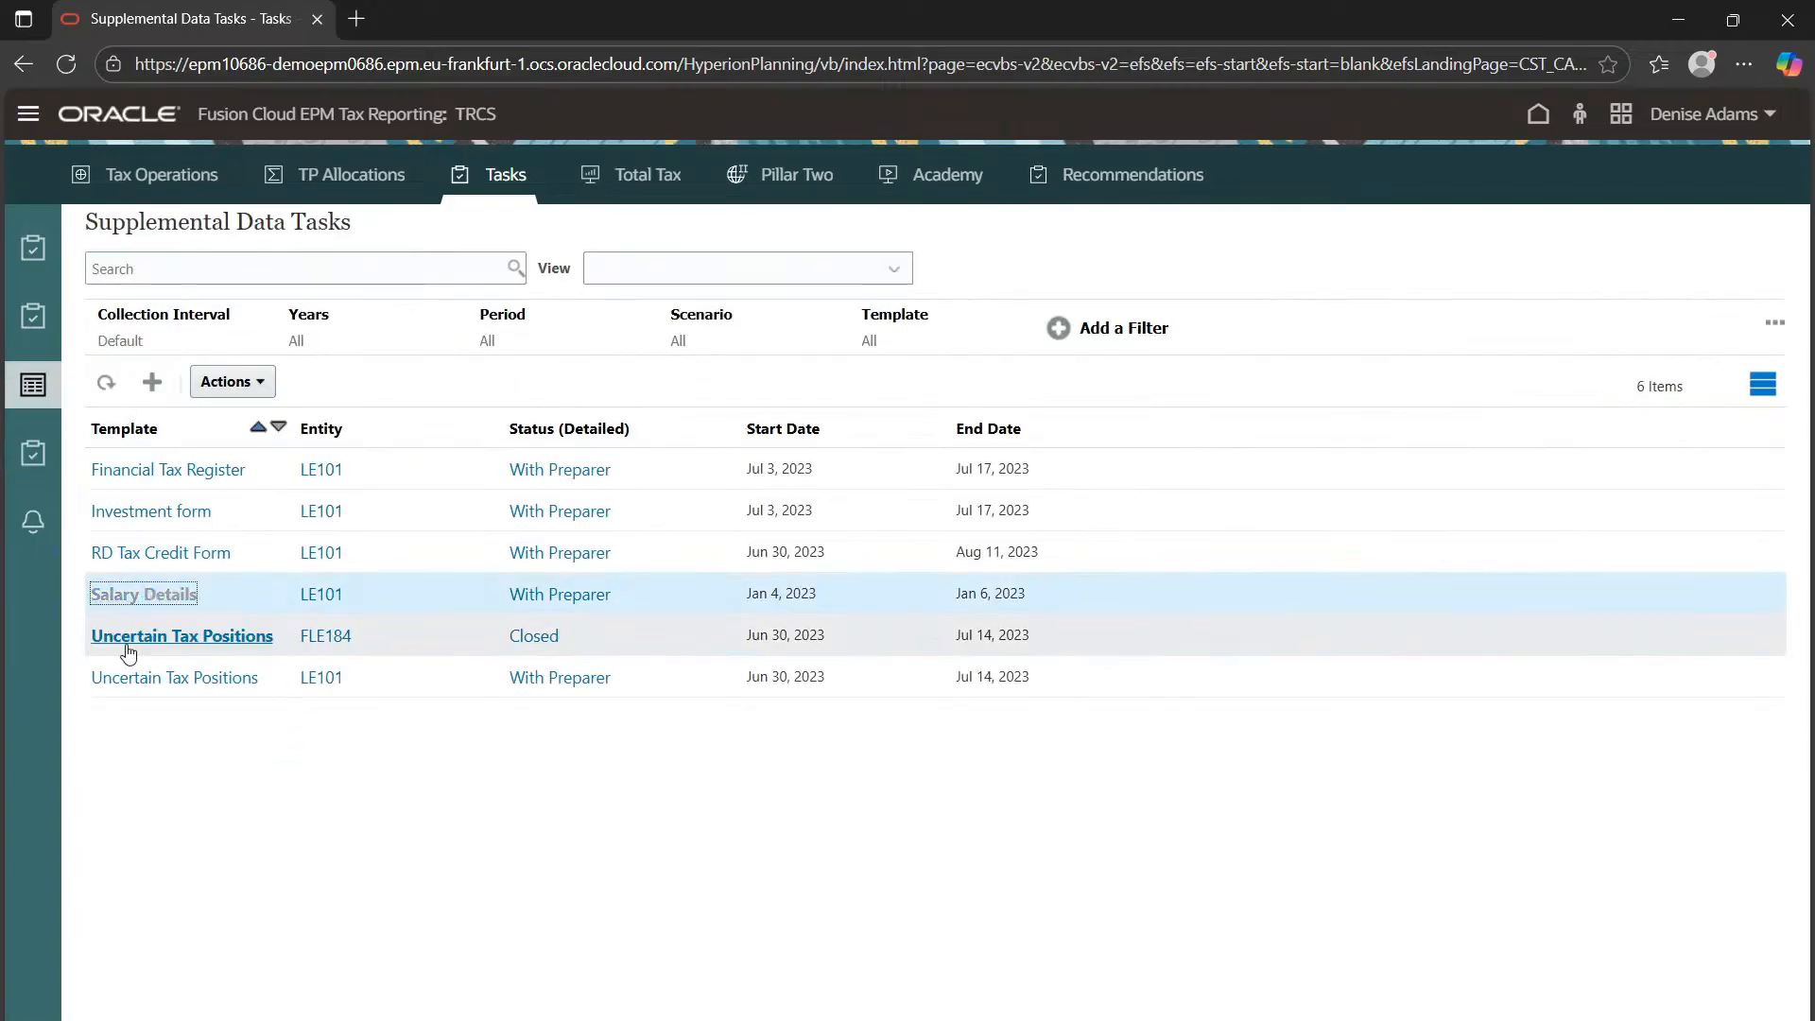
{"action": "left_click", "coordinate": [193, 593]}
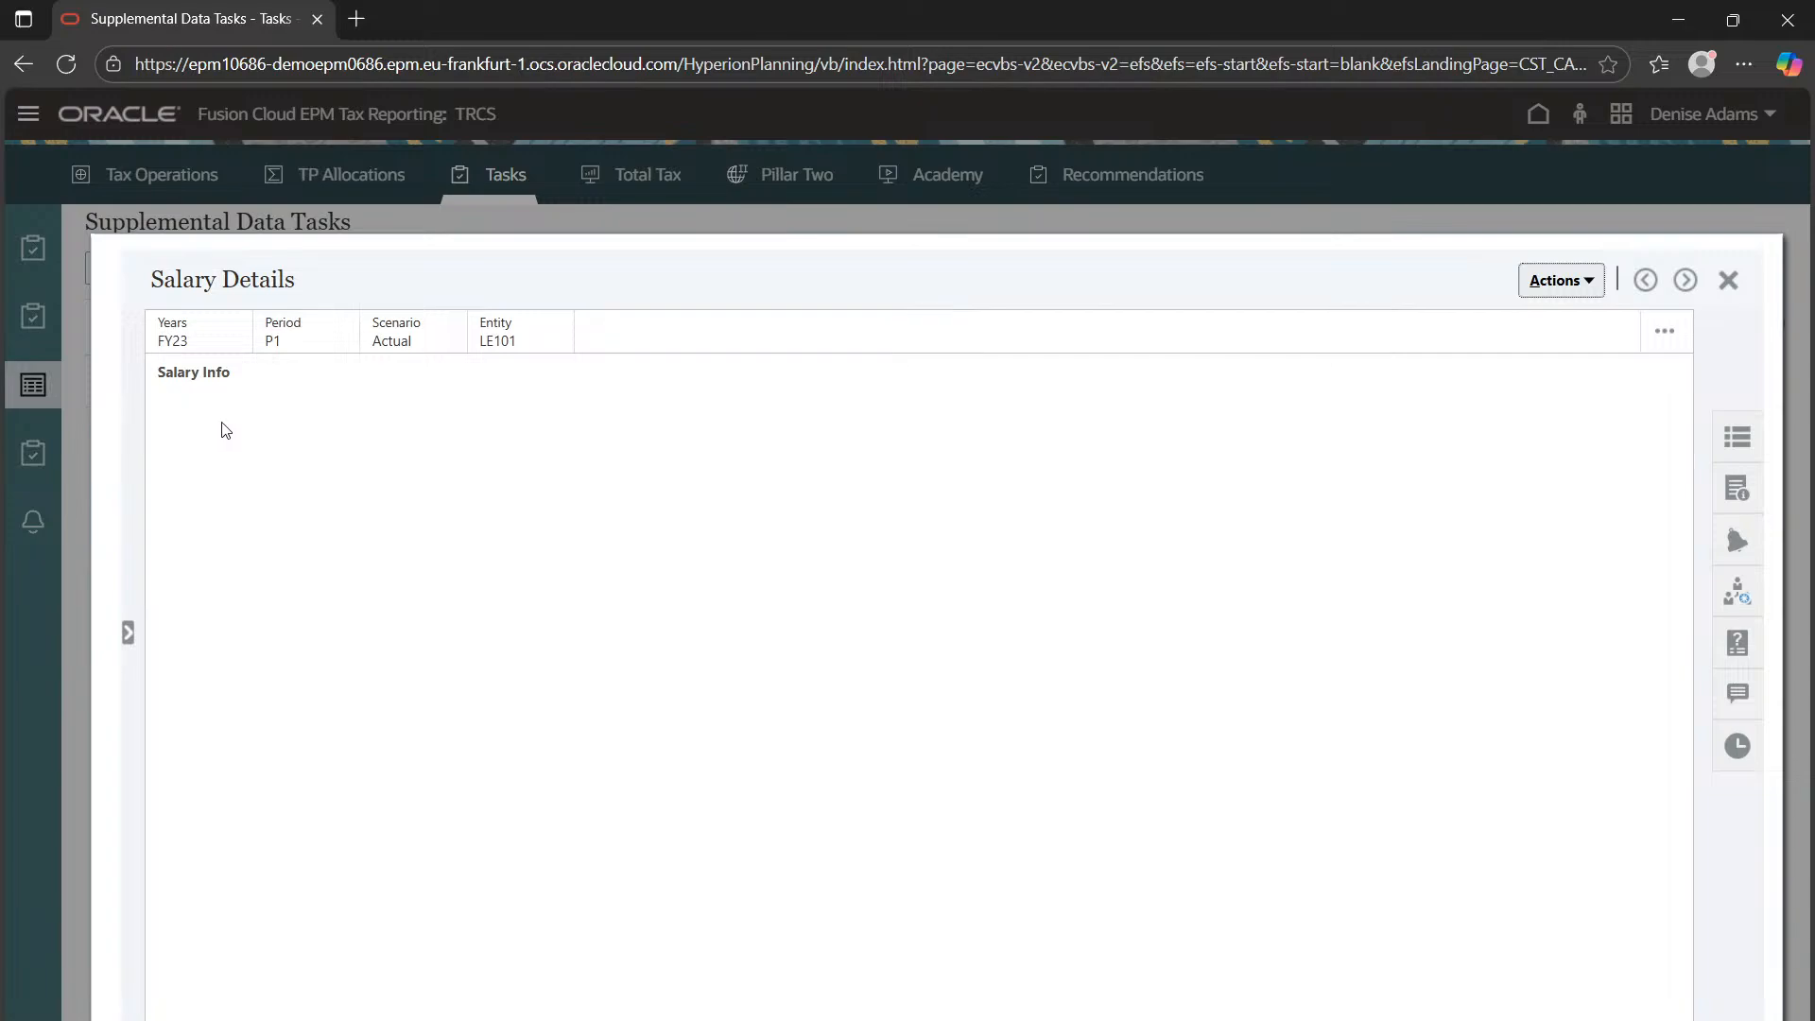
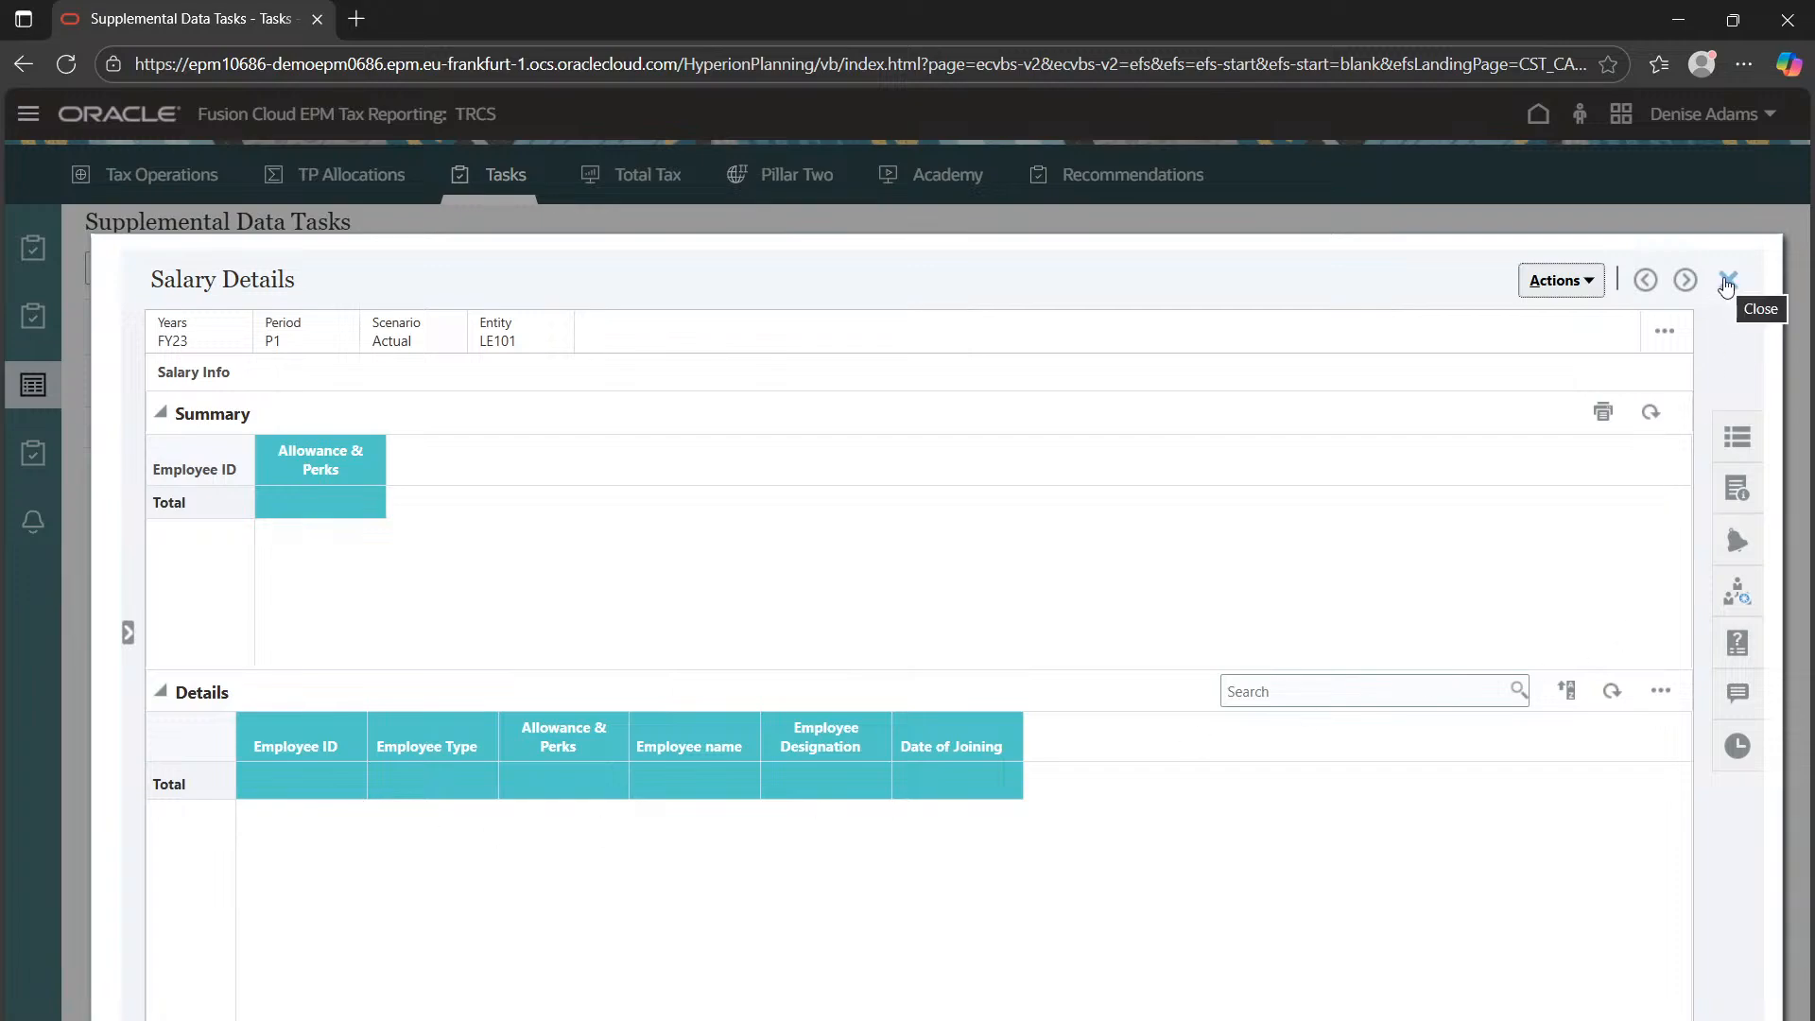
View the Salary Details questions panel, then close the form to the Supplemental Data Tasks list
{"action": "left_click", "coordinate": [1737, 643]}
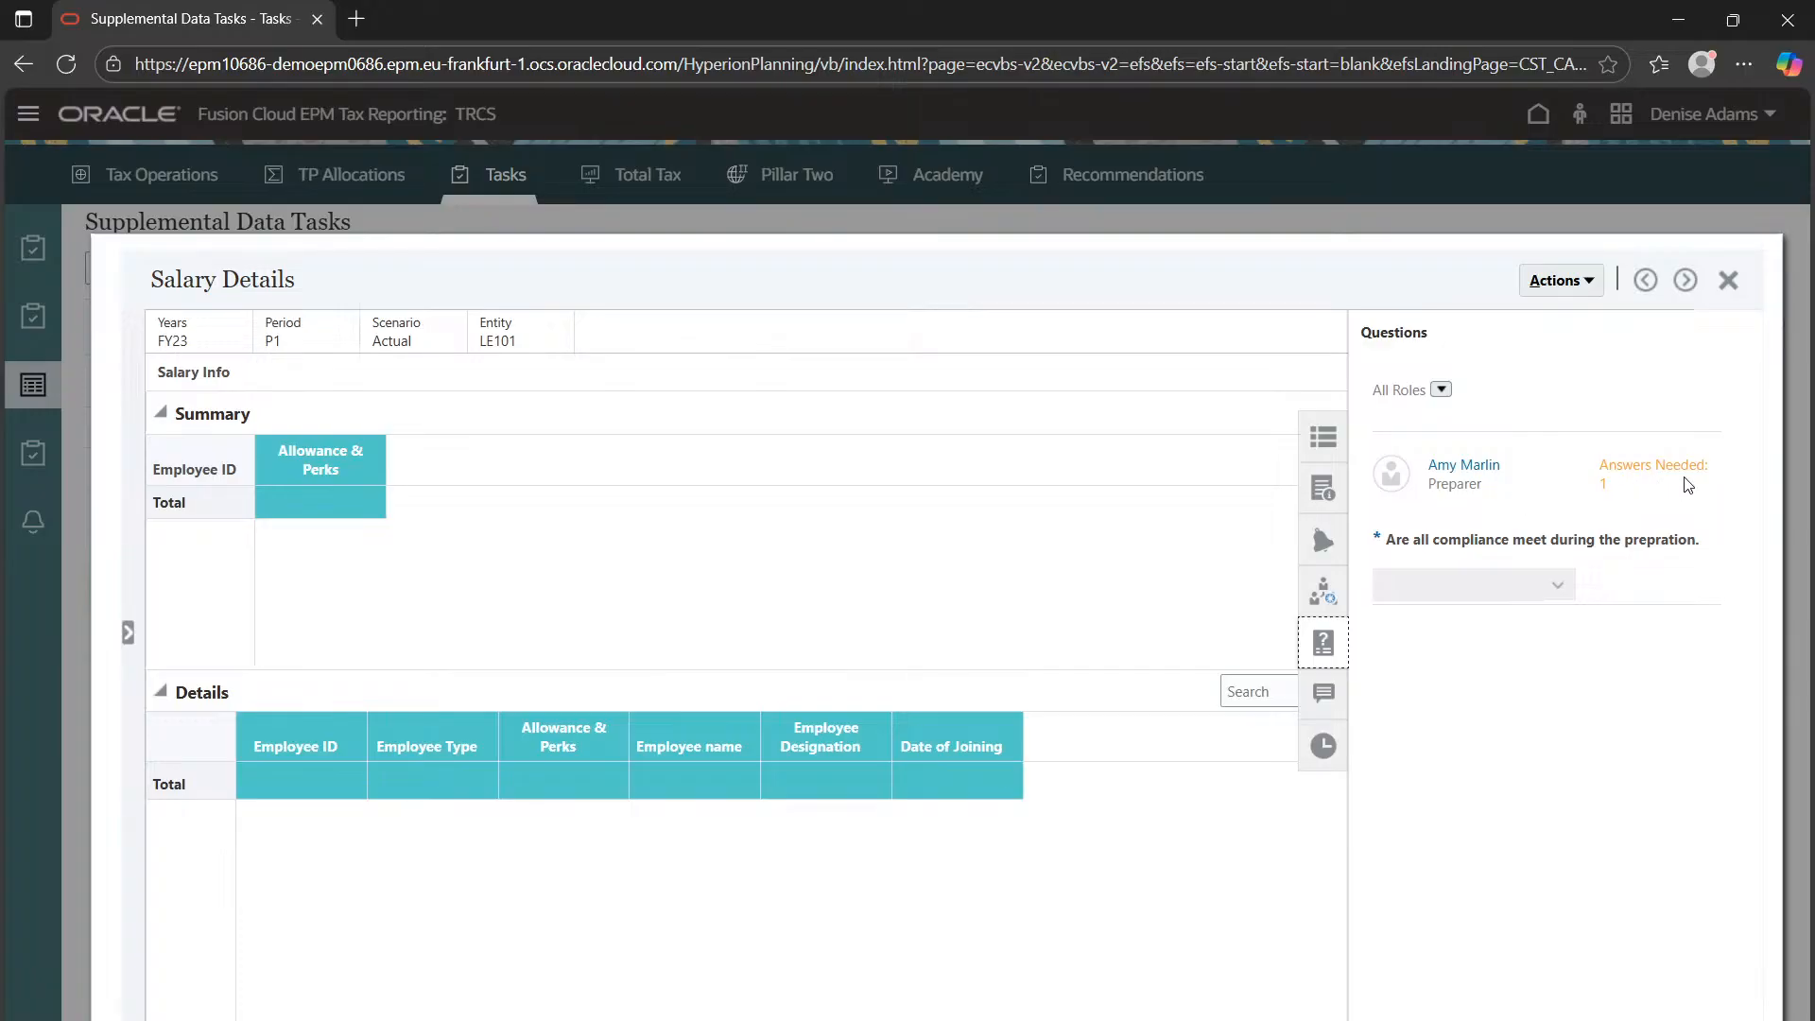
{"action": "left_click", "coordinate": [1729, 280]}
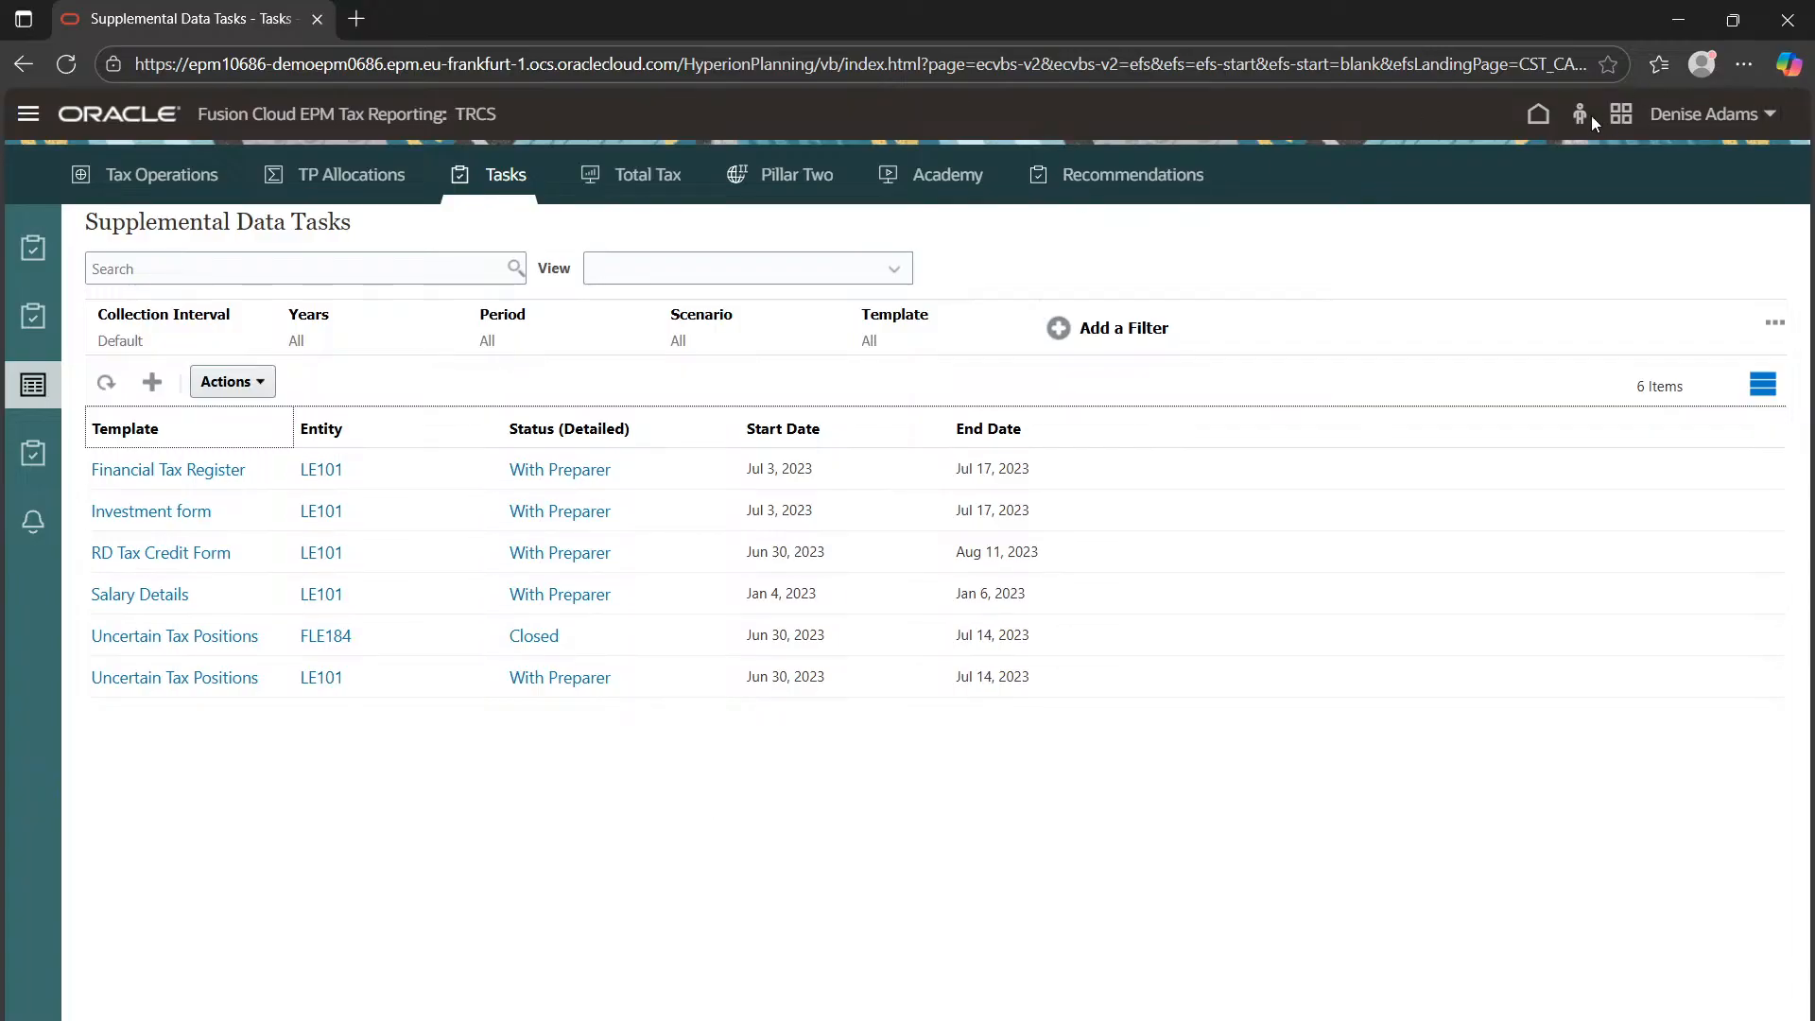
Return to the TRCS home page and bring up the Windows Start menu
{"action": "left_click", "coordinate": [1538, 113]}
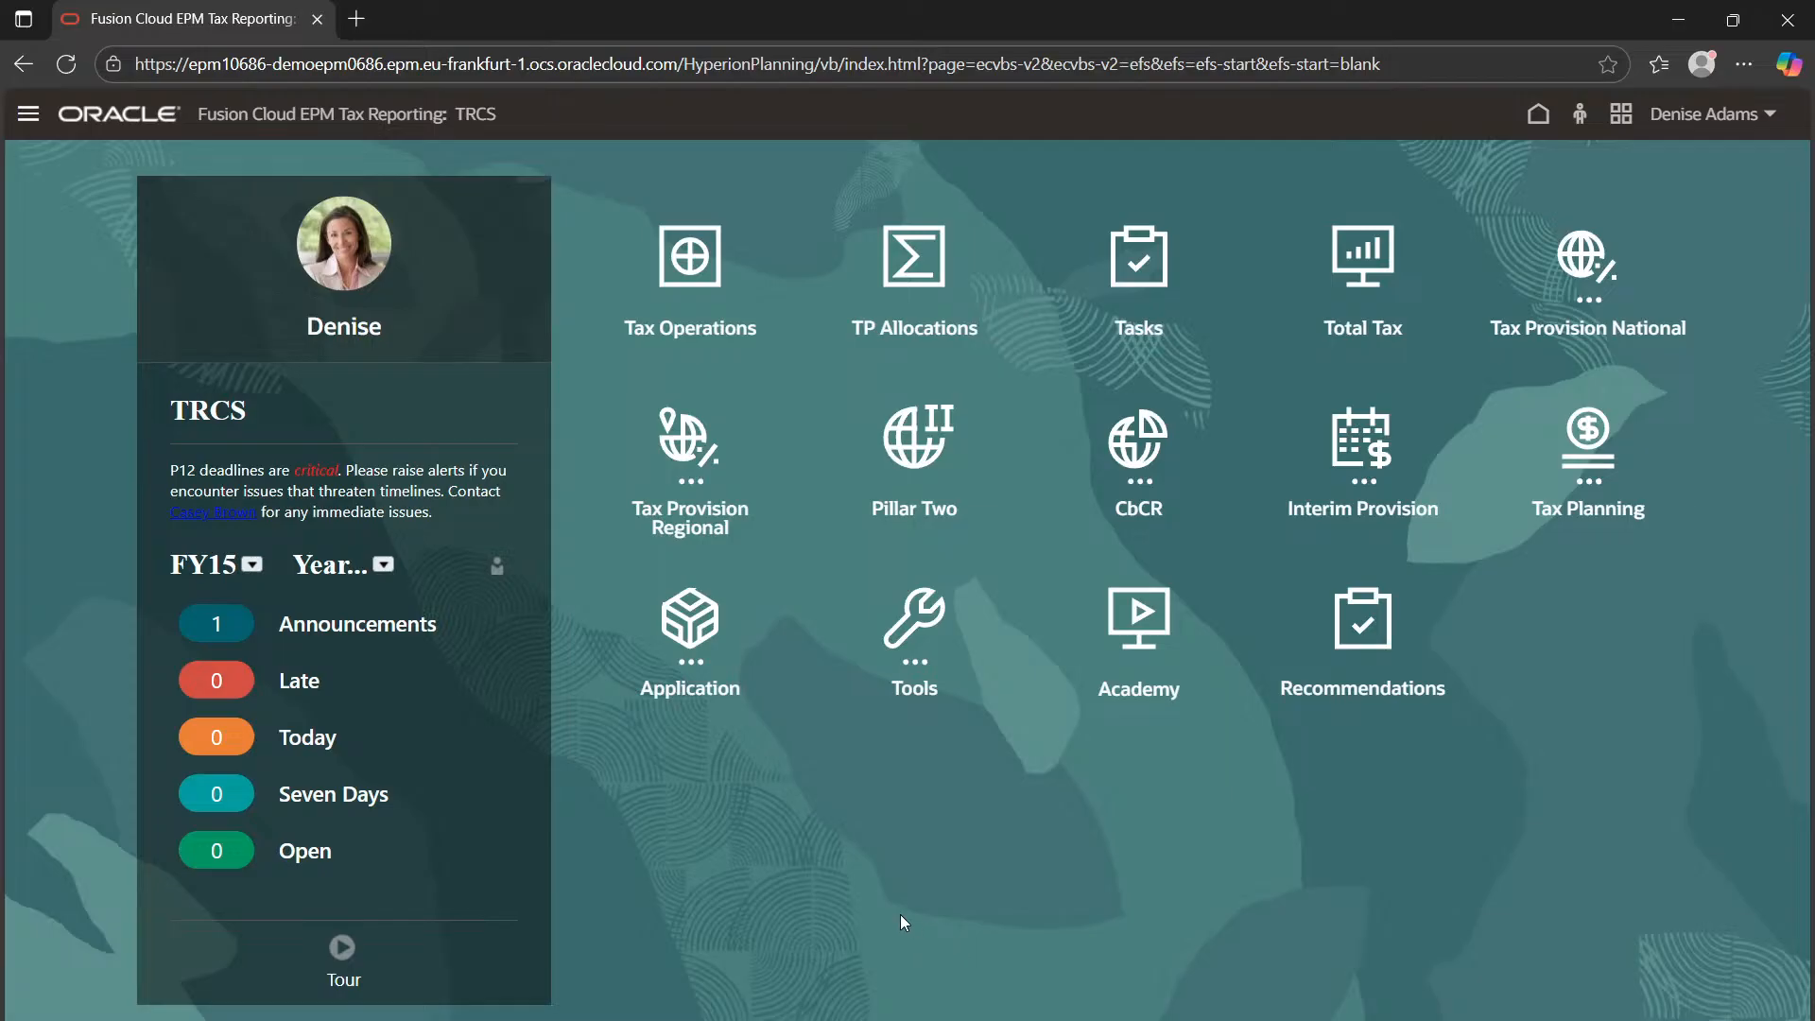
{"action": "key", "text": "super"}
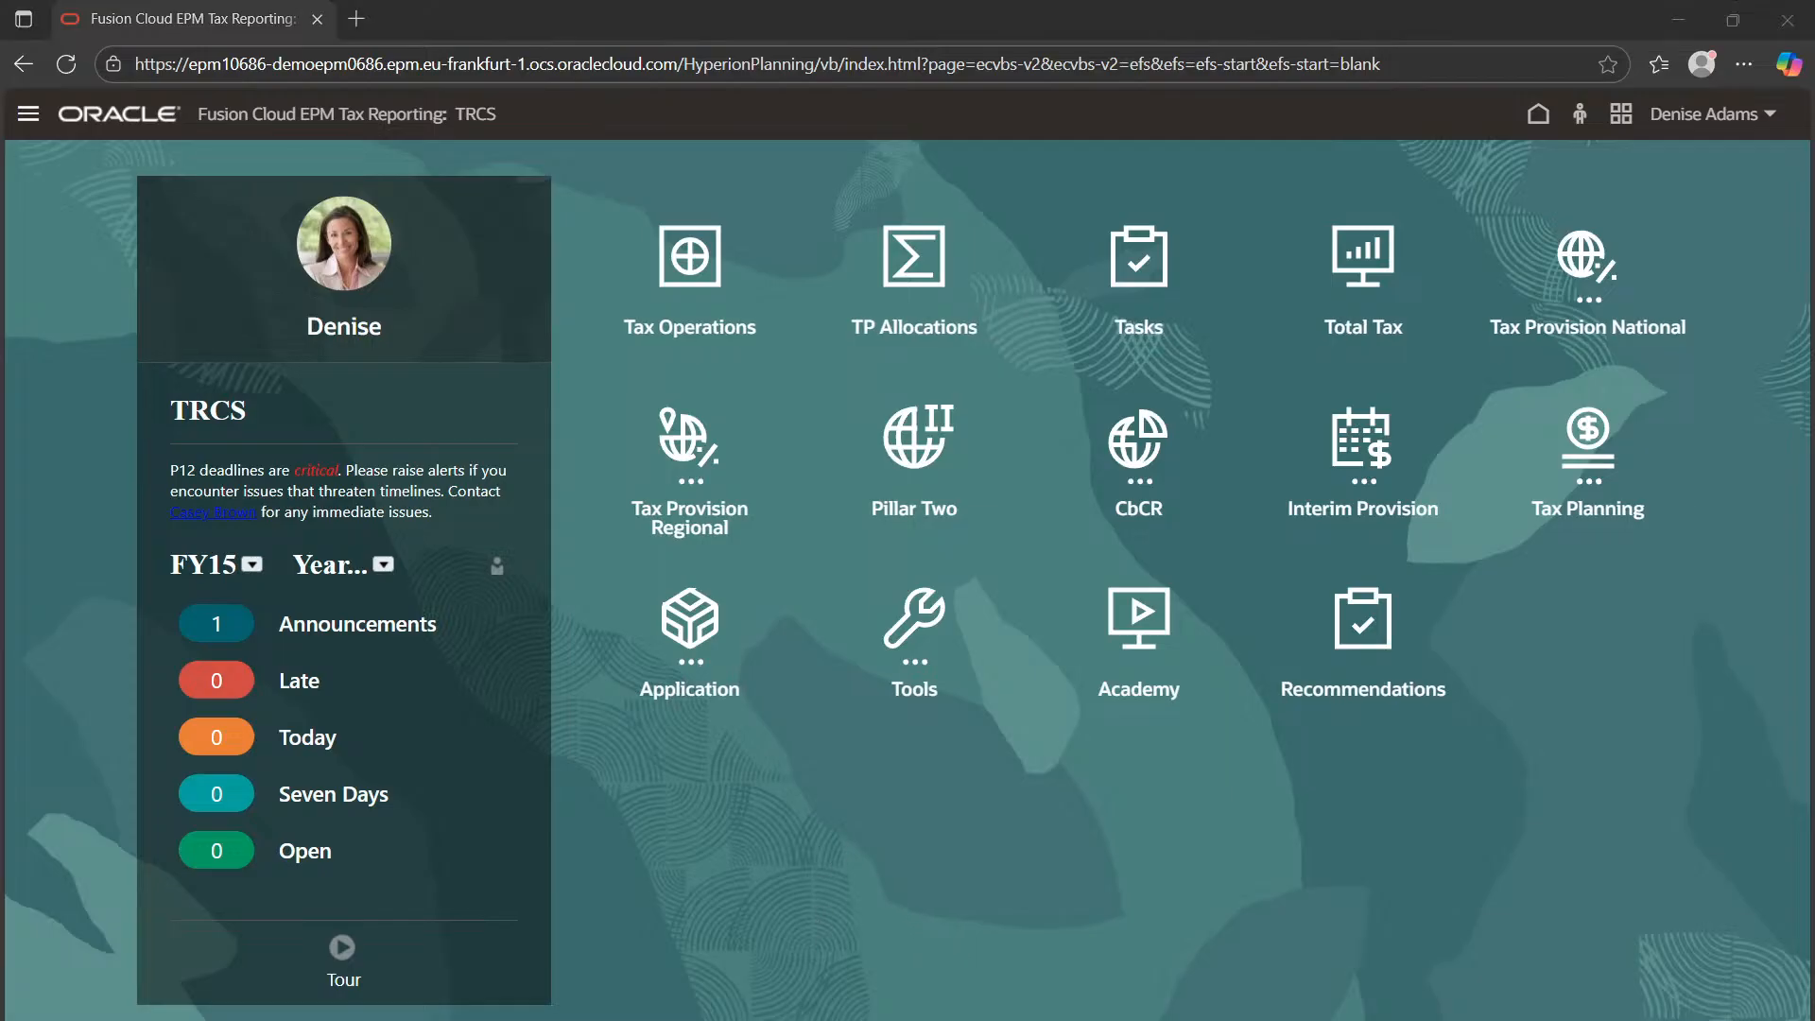
{"action": "key", "text": "super"}
{"action": "key", "text": "super"}
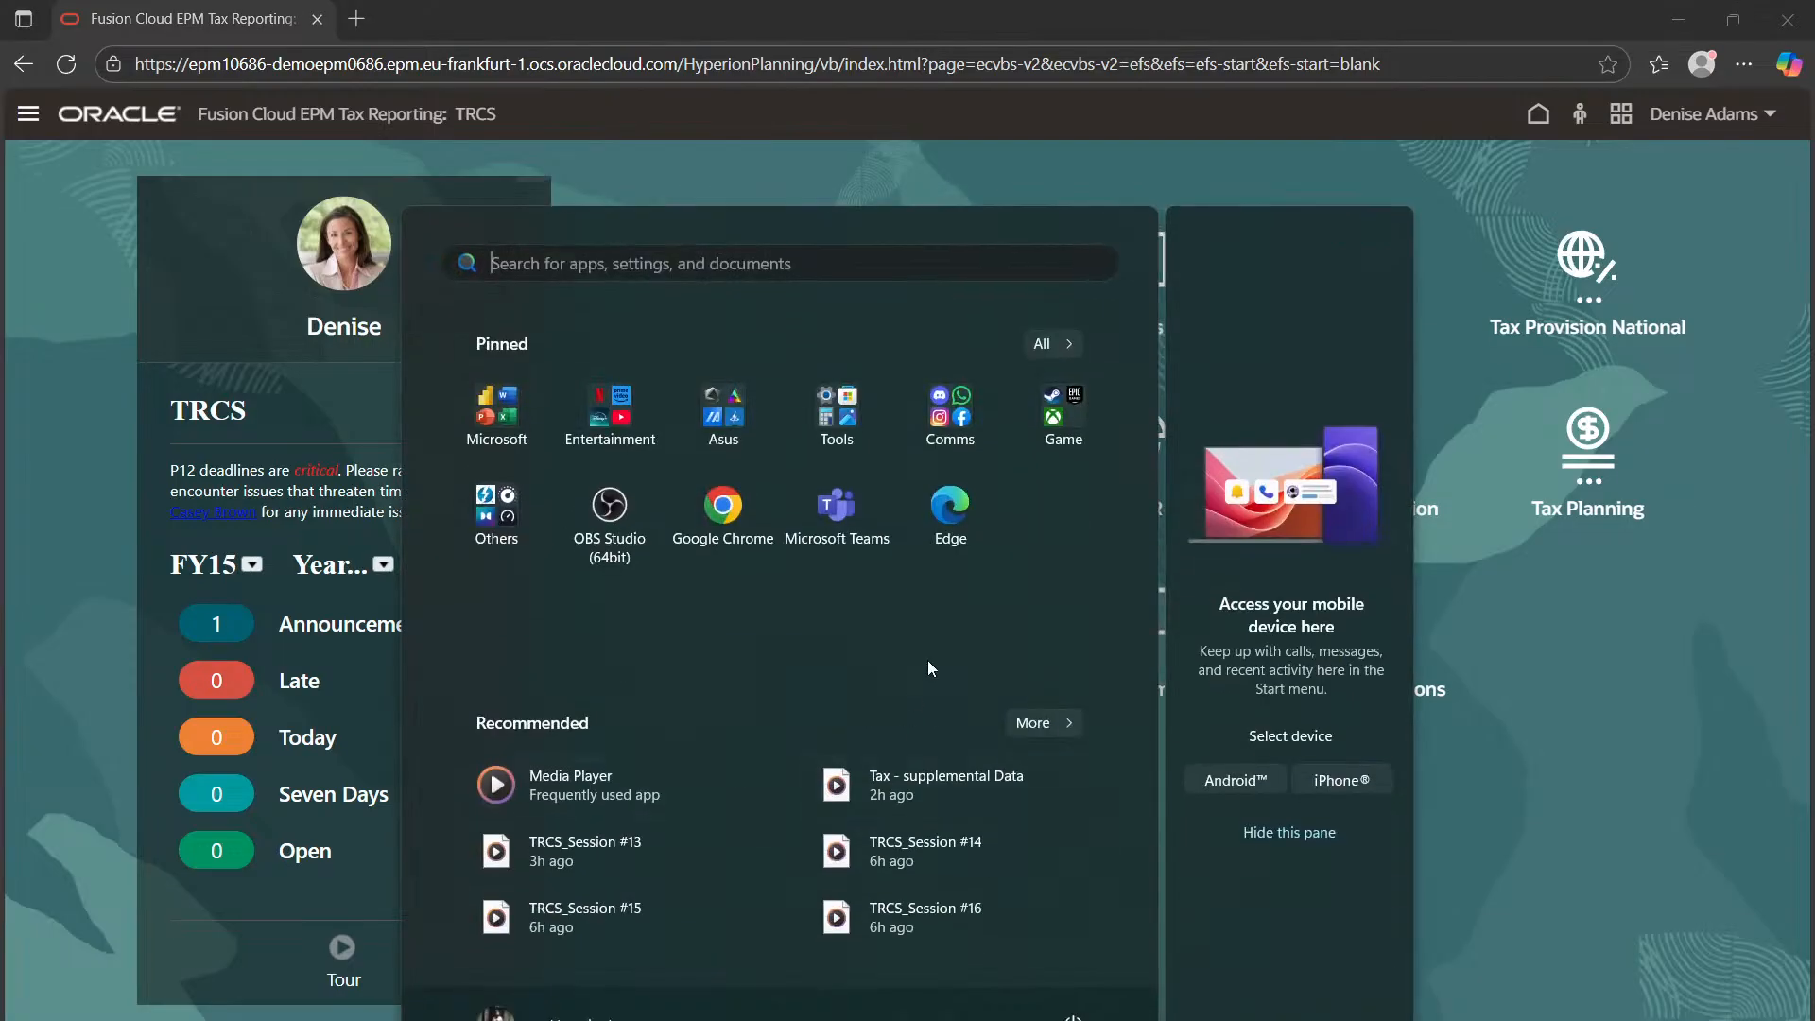
Launch Edge and load the saved YouTube video address from clipboard history
{"action": "left_click", "coordinate": [1016, 615]}
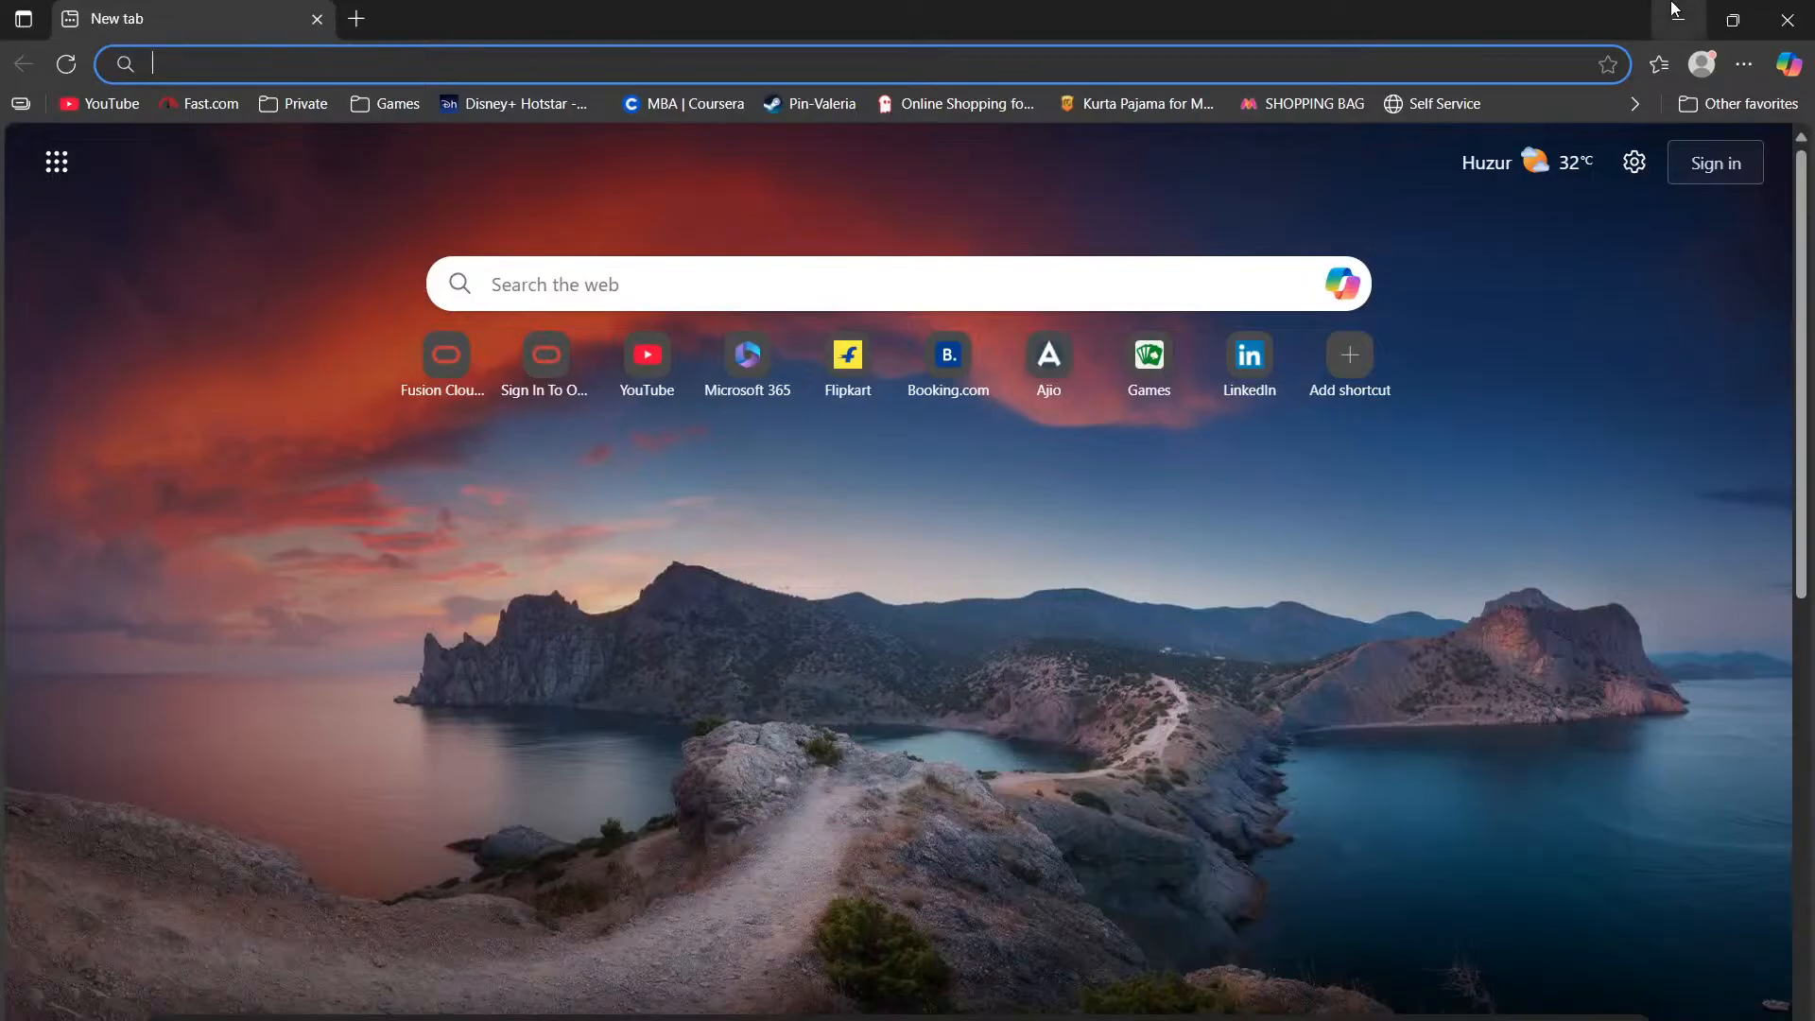
{"action": "left_click", "coordinate": [1320, 73]}
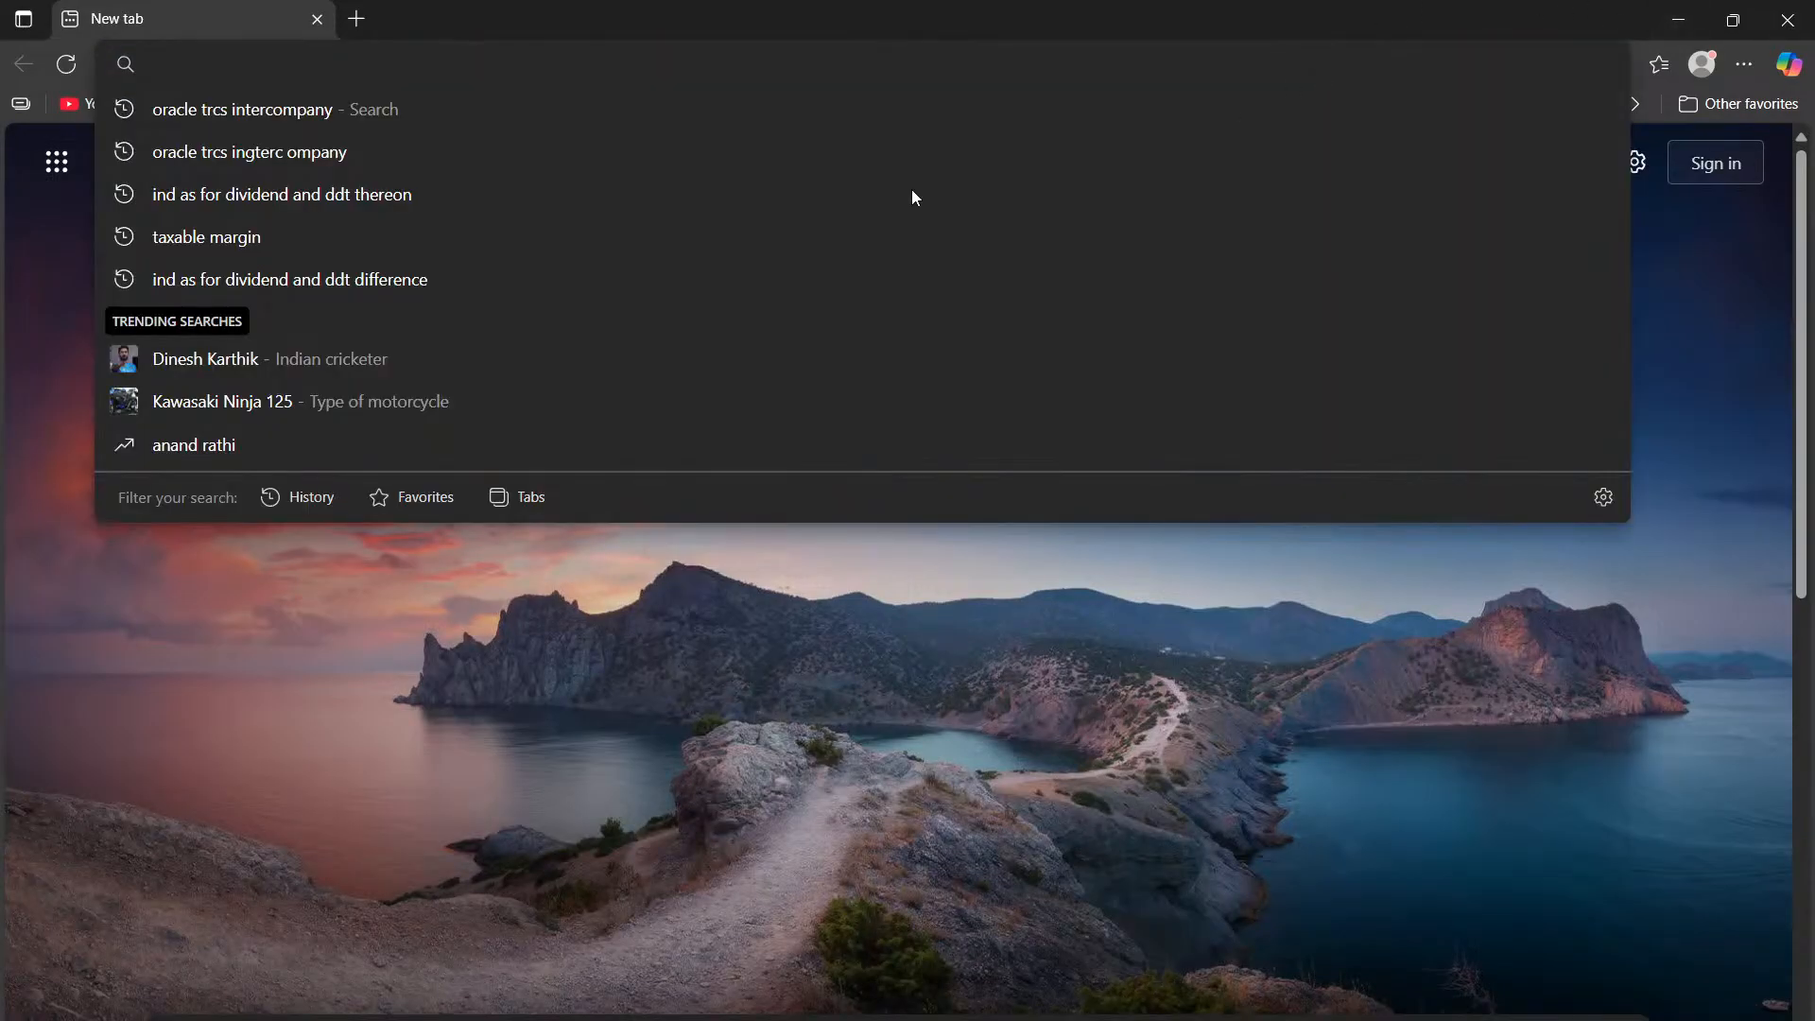
{"action": "key", "text": "super+v"}
{"action": "left_click", "coordinate": [324, 298]}
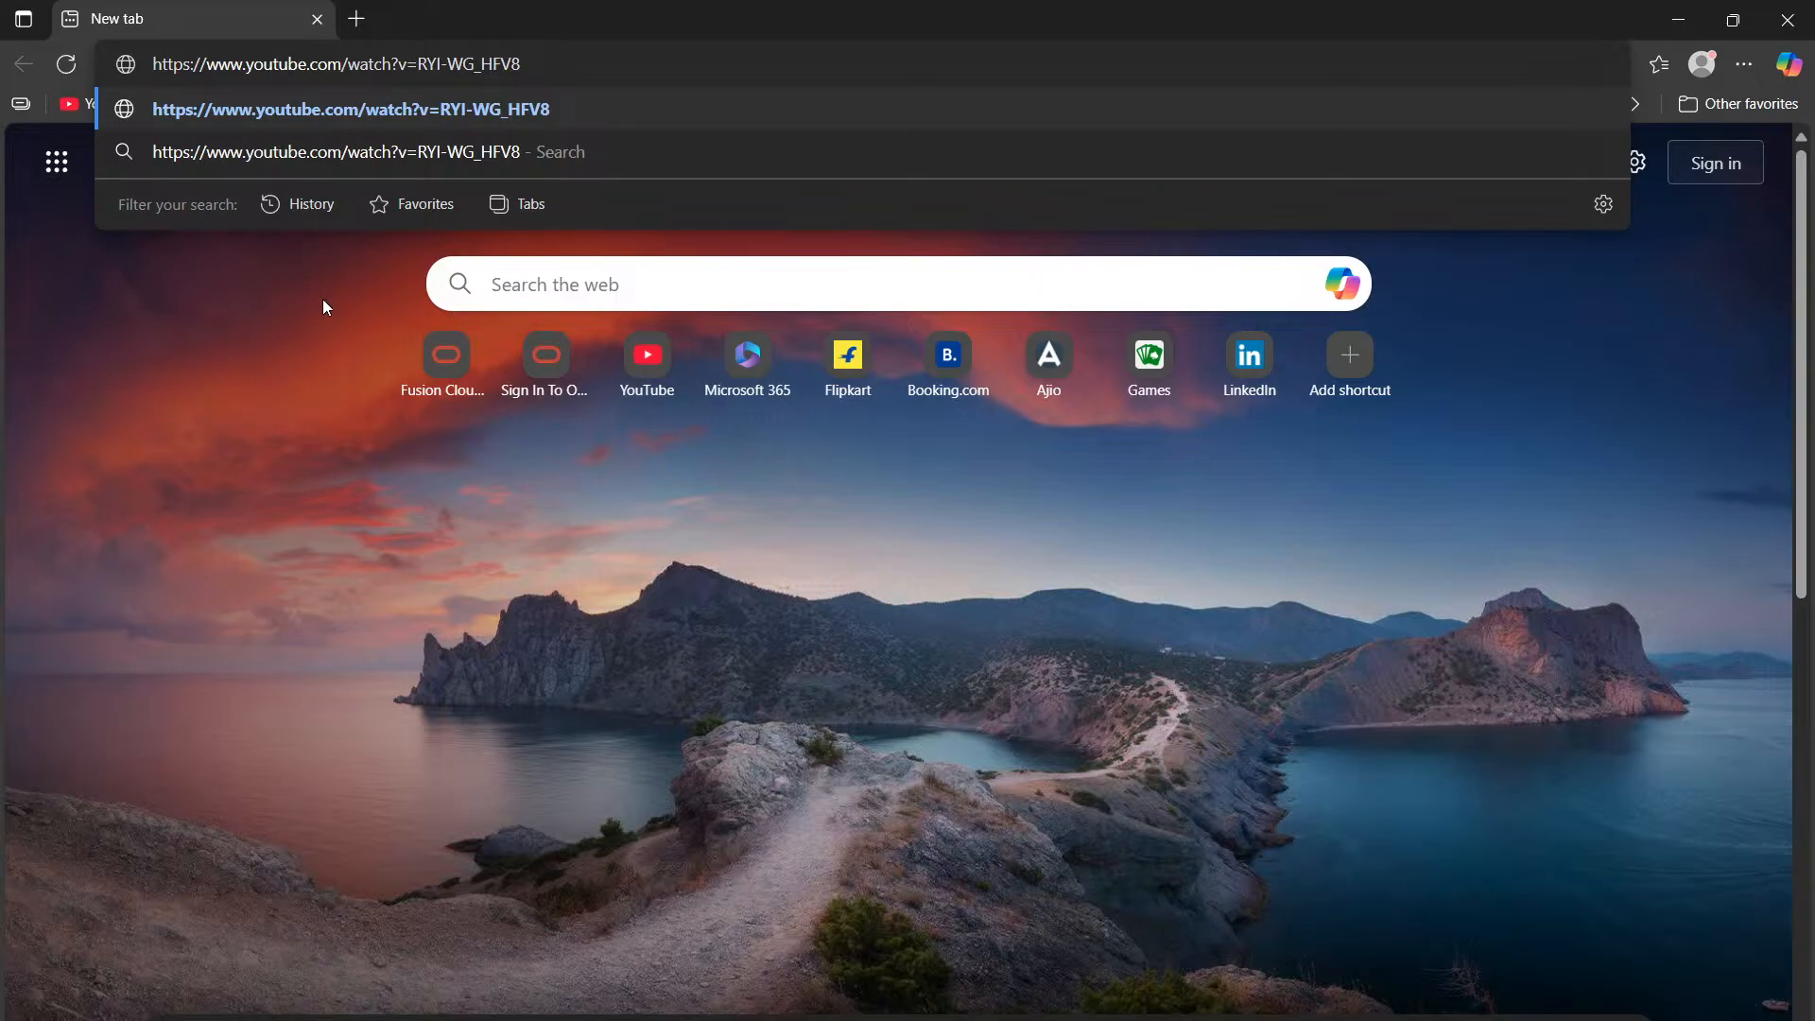
{"action": "key", "text": "Return"}
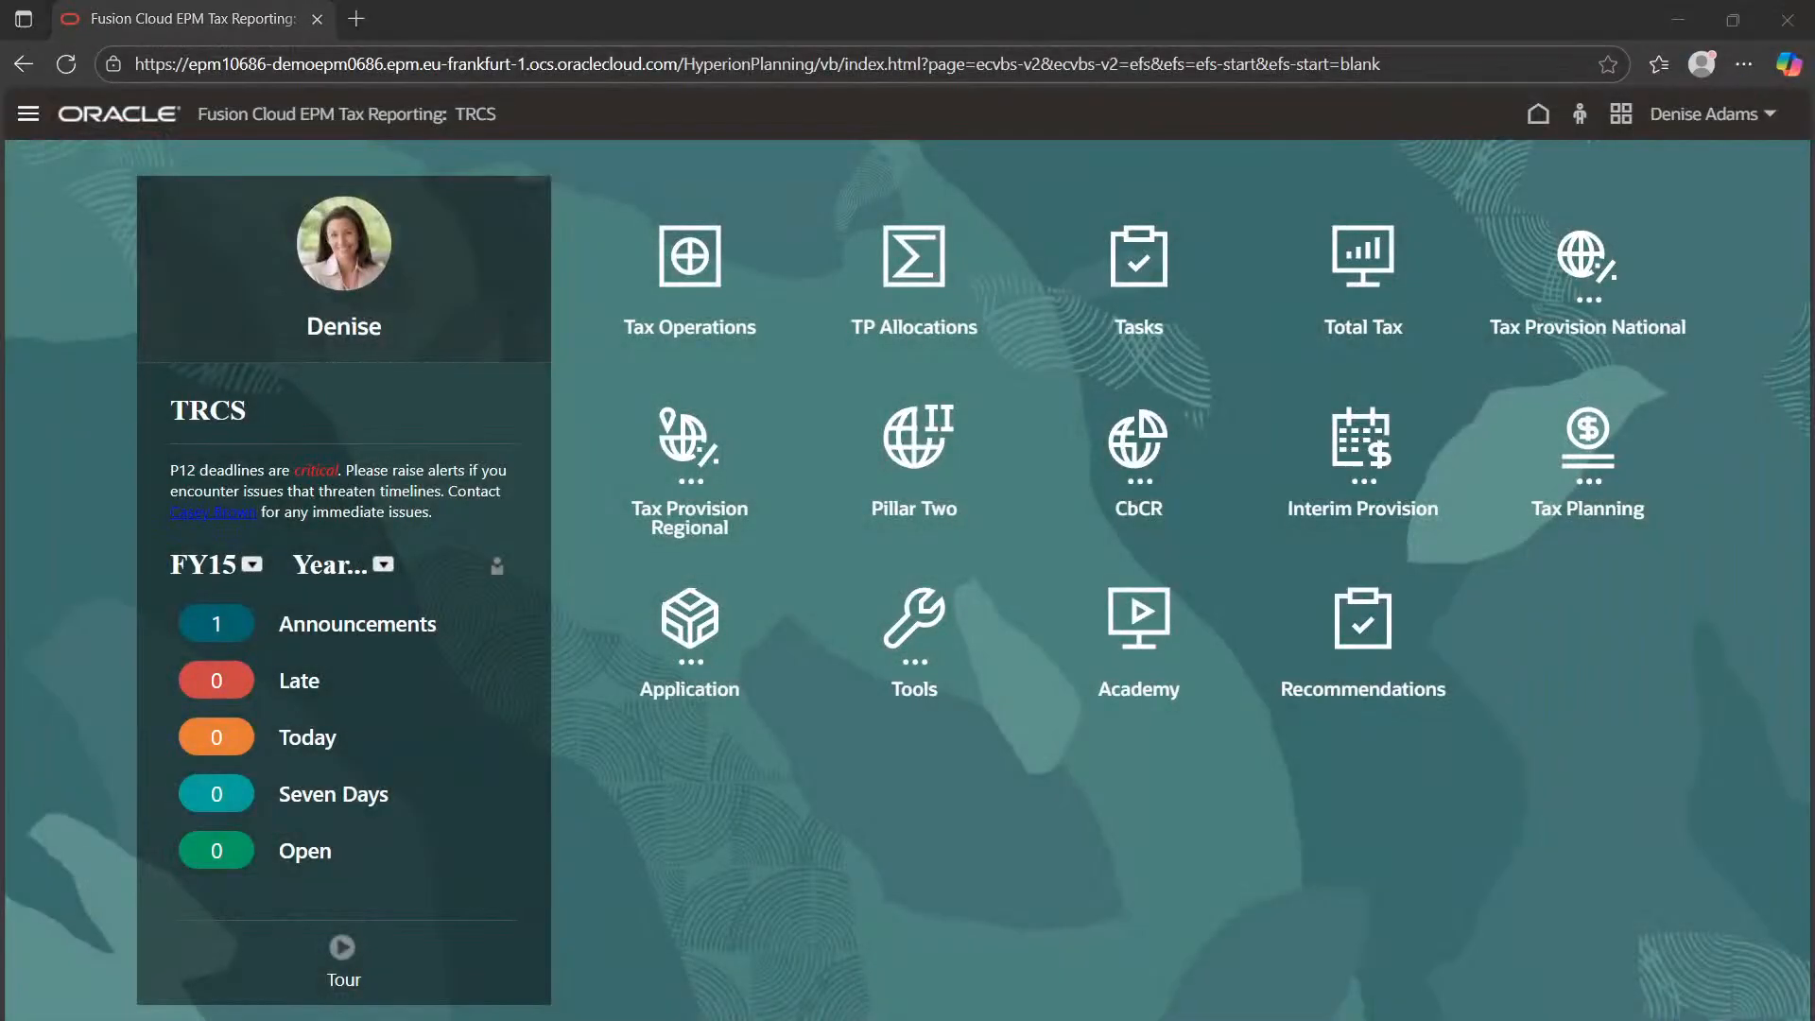
Bring up clipboard history again and scroll to the saved EPM cloud URL
{"action": "key", "text": "super"}
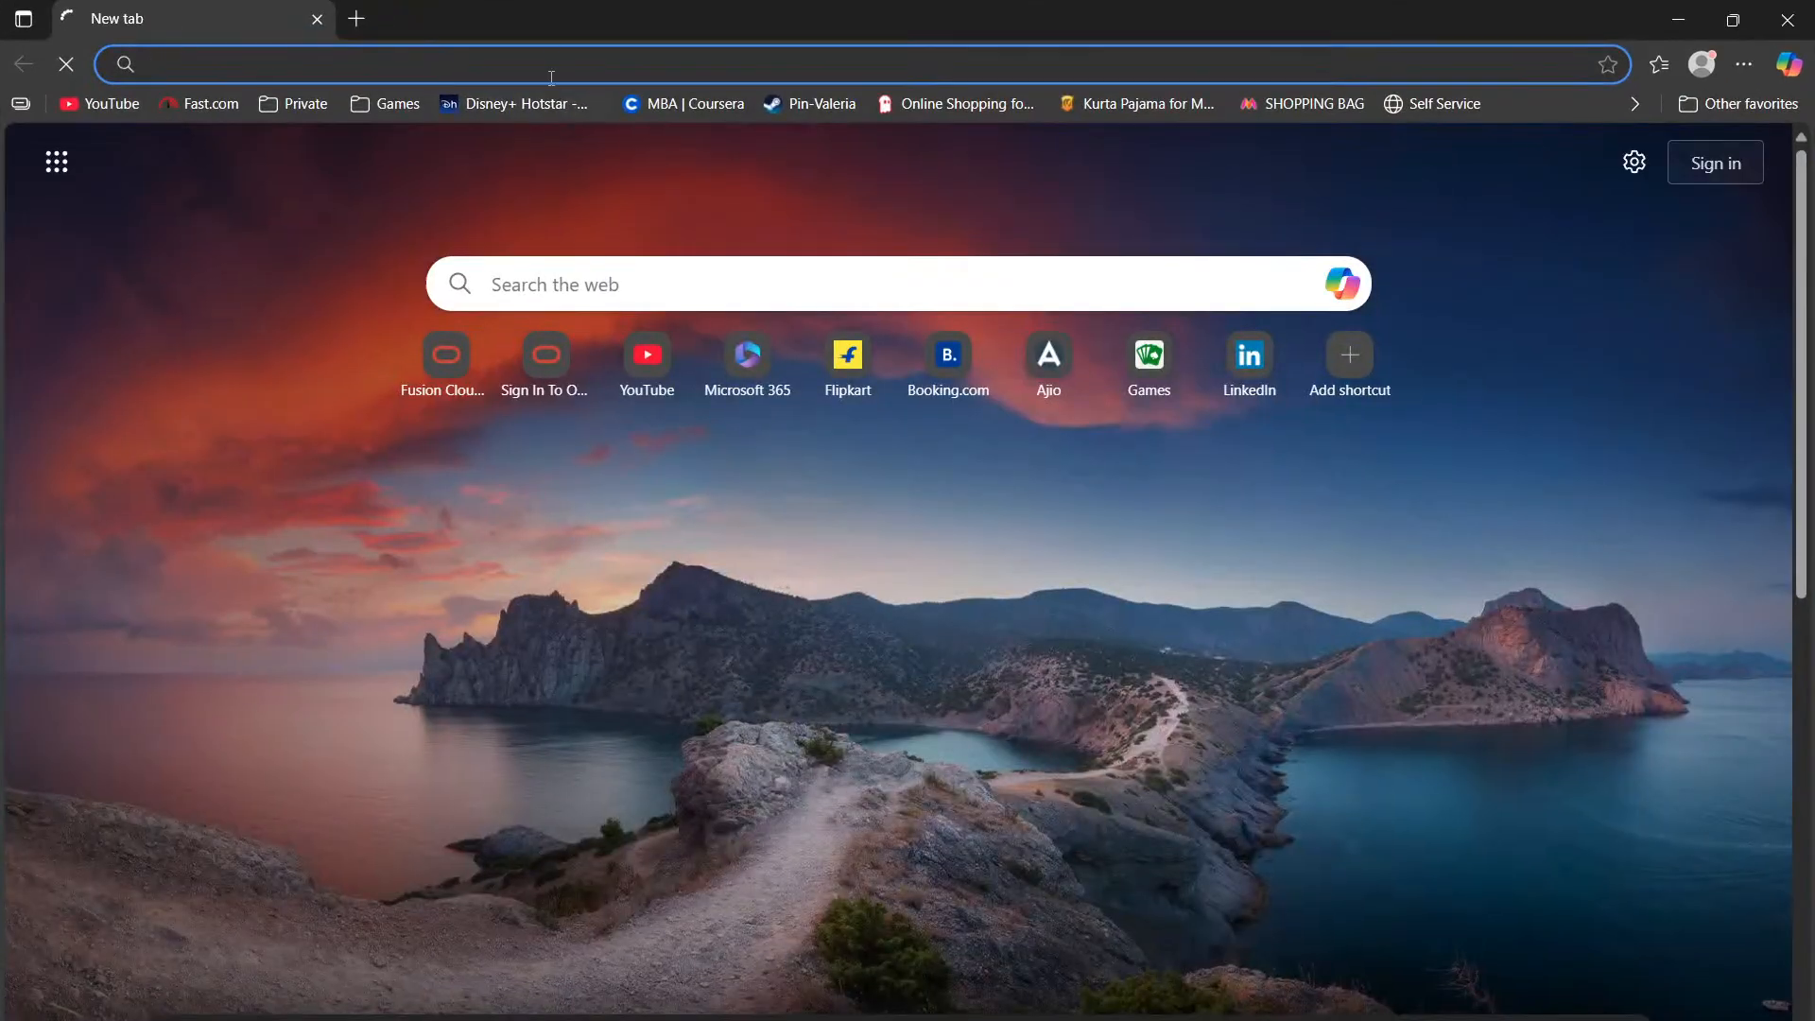
{"action": "key", "text": "super+v"}
{"action": "scroll", "coordinate": [343, 496], "scroll_direction": "down", "scroll_amount": 3}
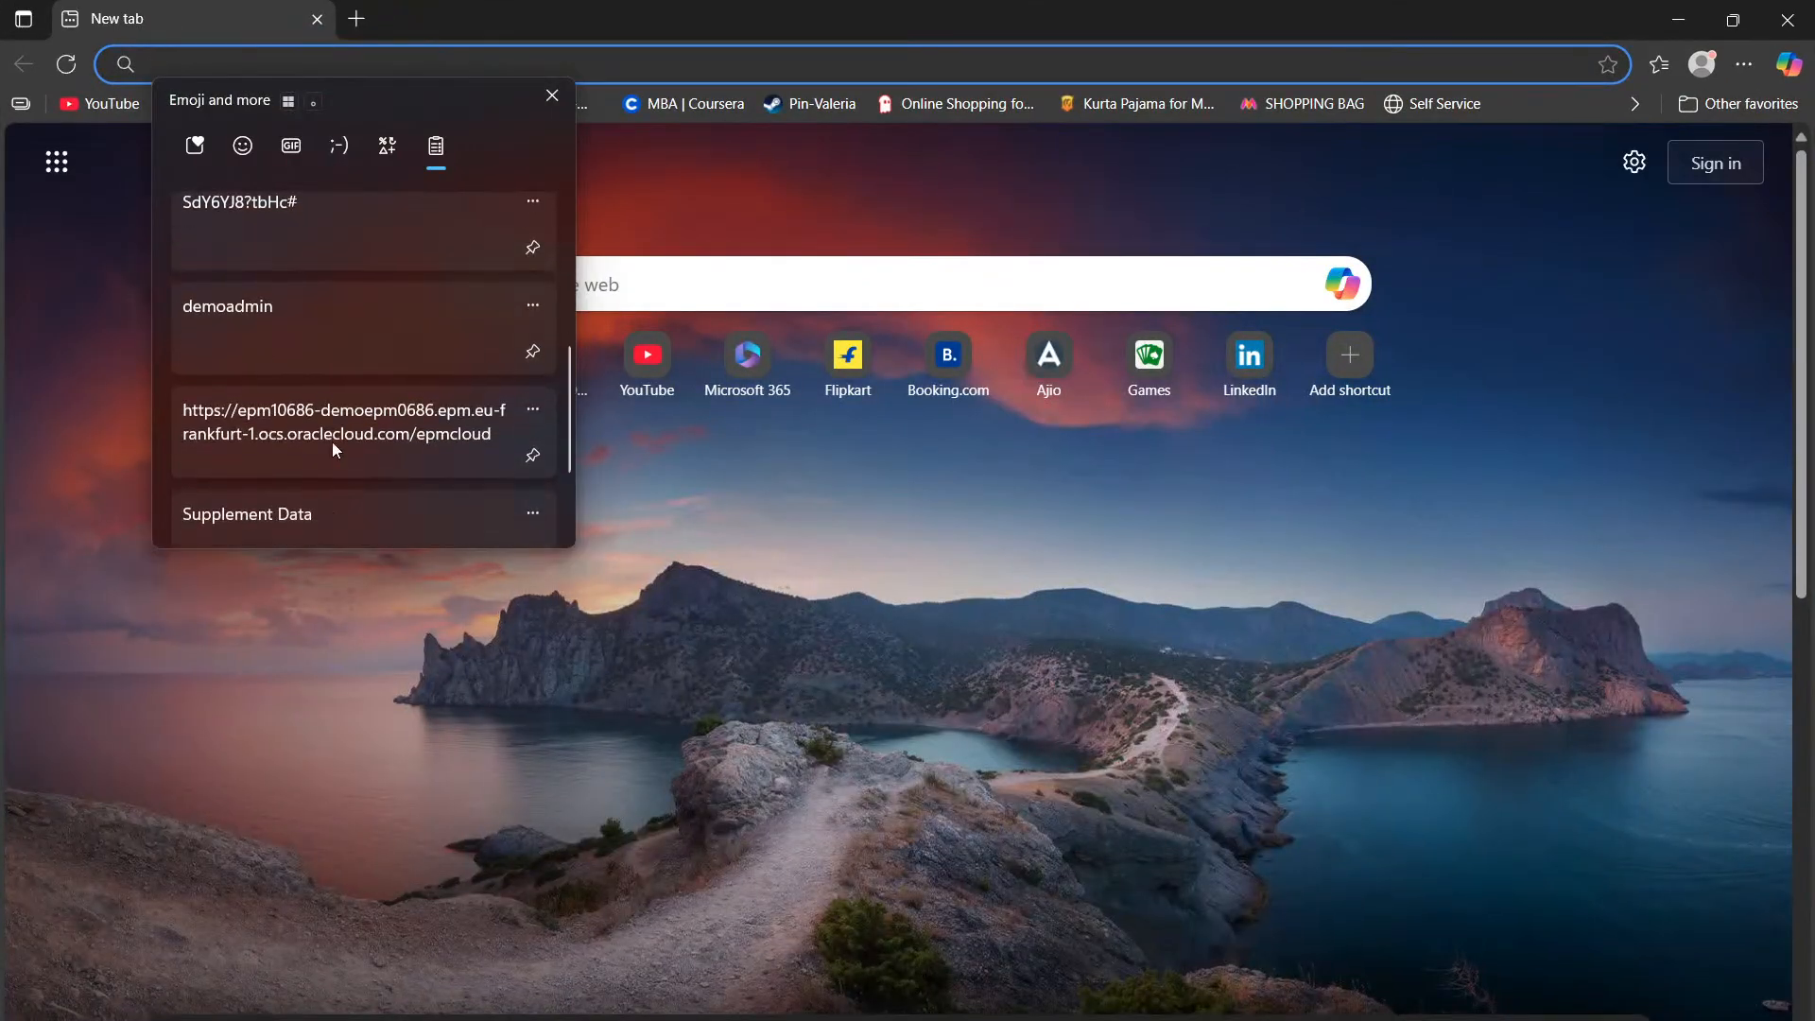
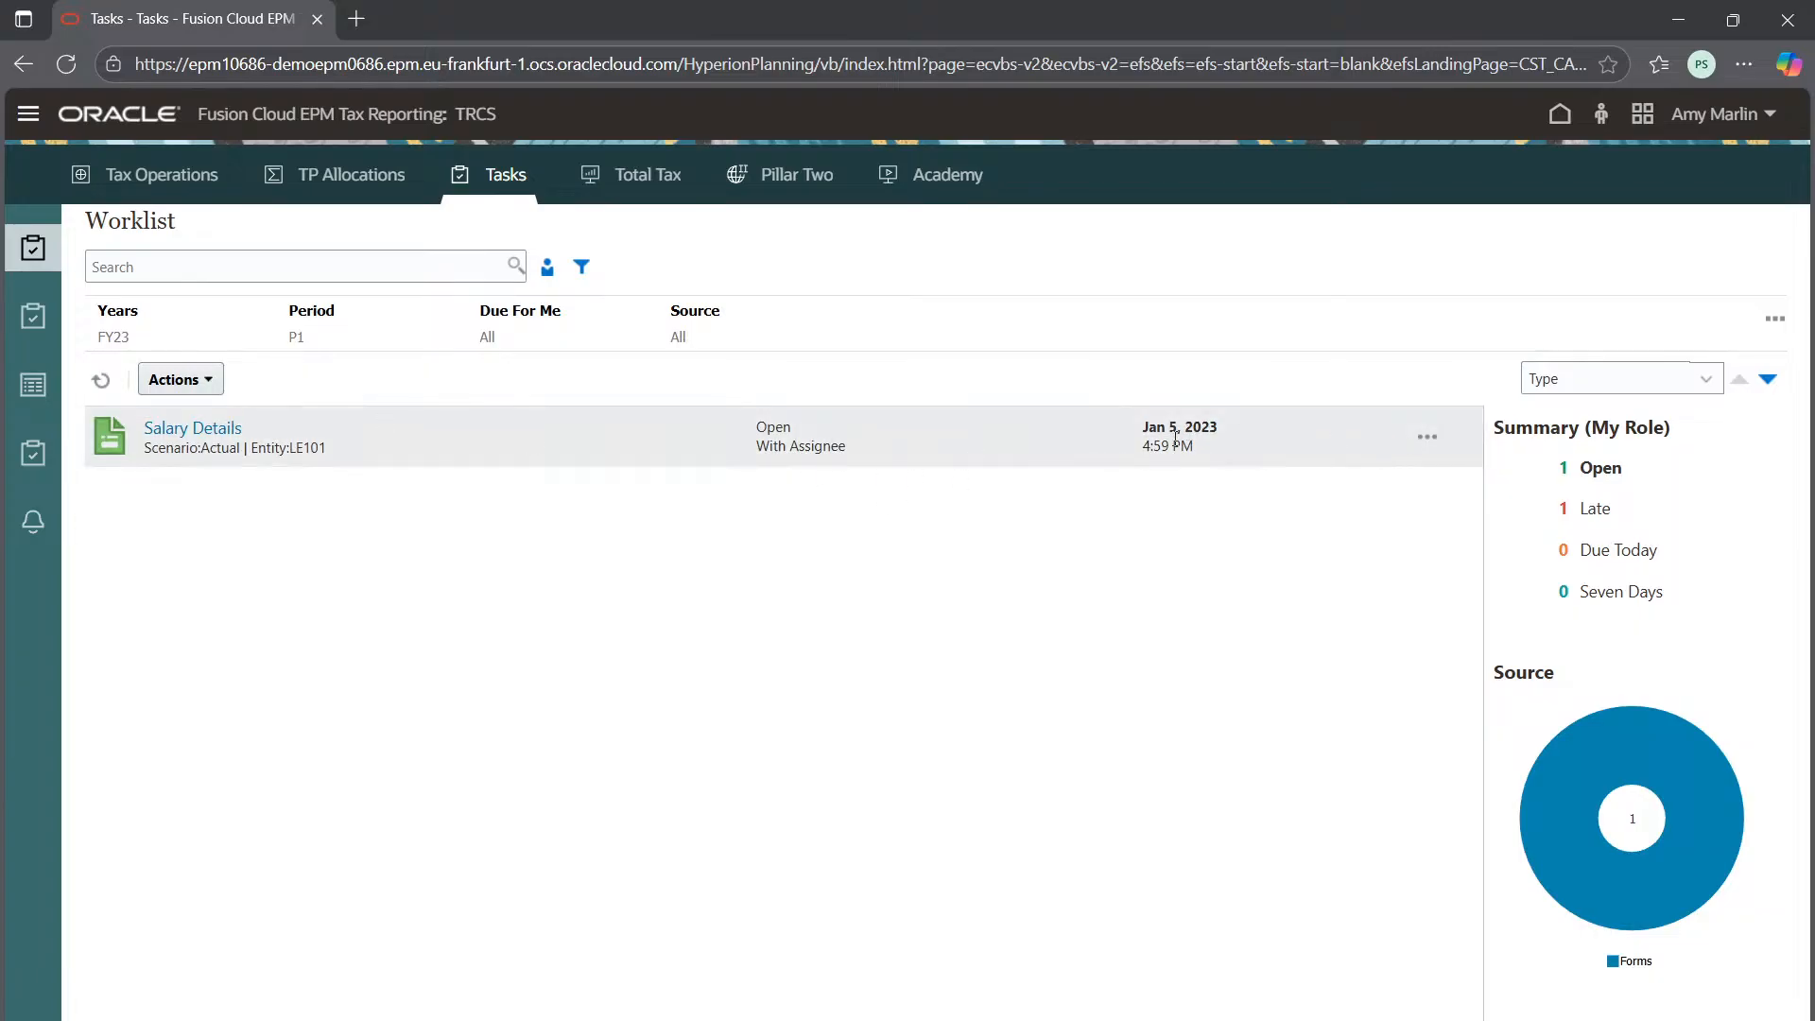
Open the Salary Details task for LE101 FY23 P1 and set the Details add-row count to 5
{"action": "left_click", "coordinate": [187, 433]}
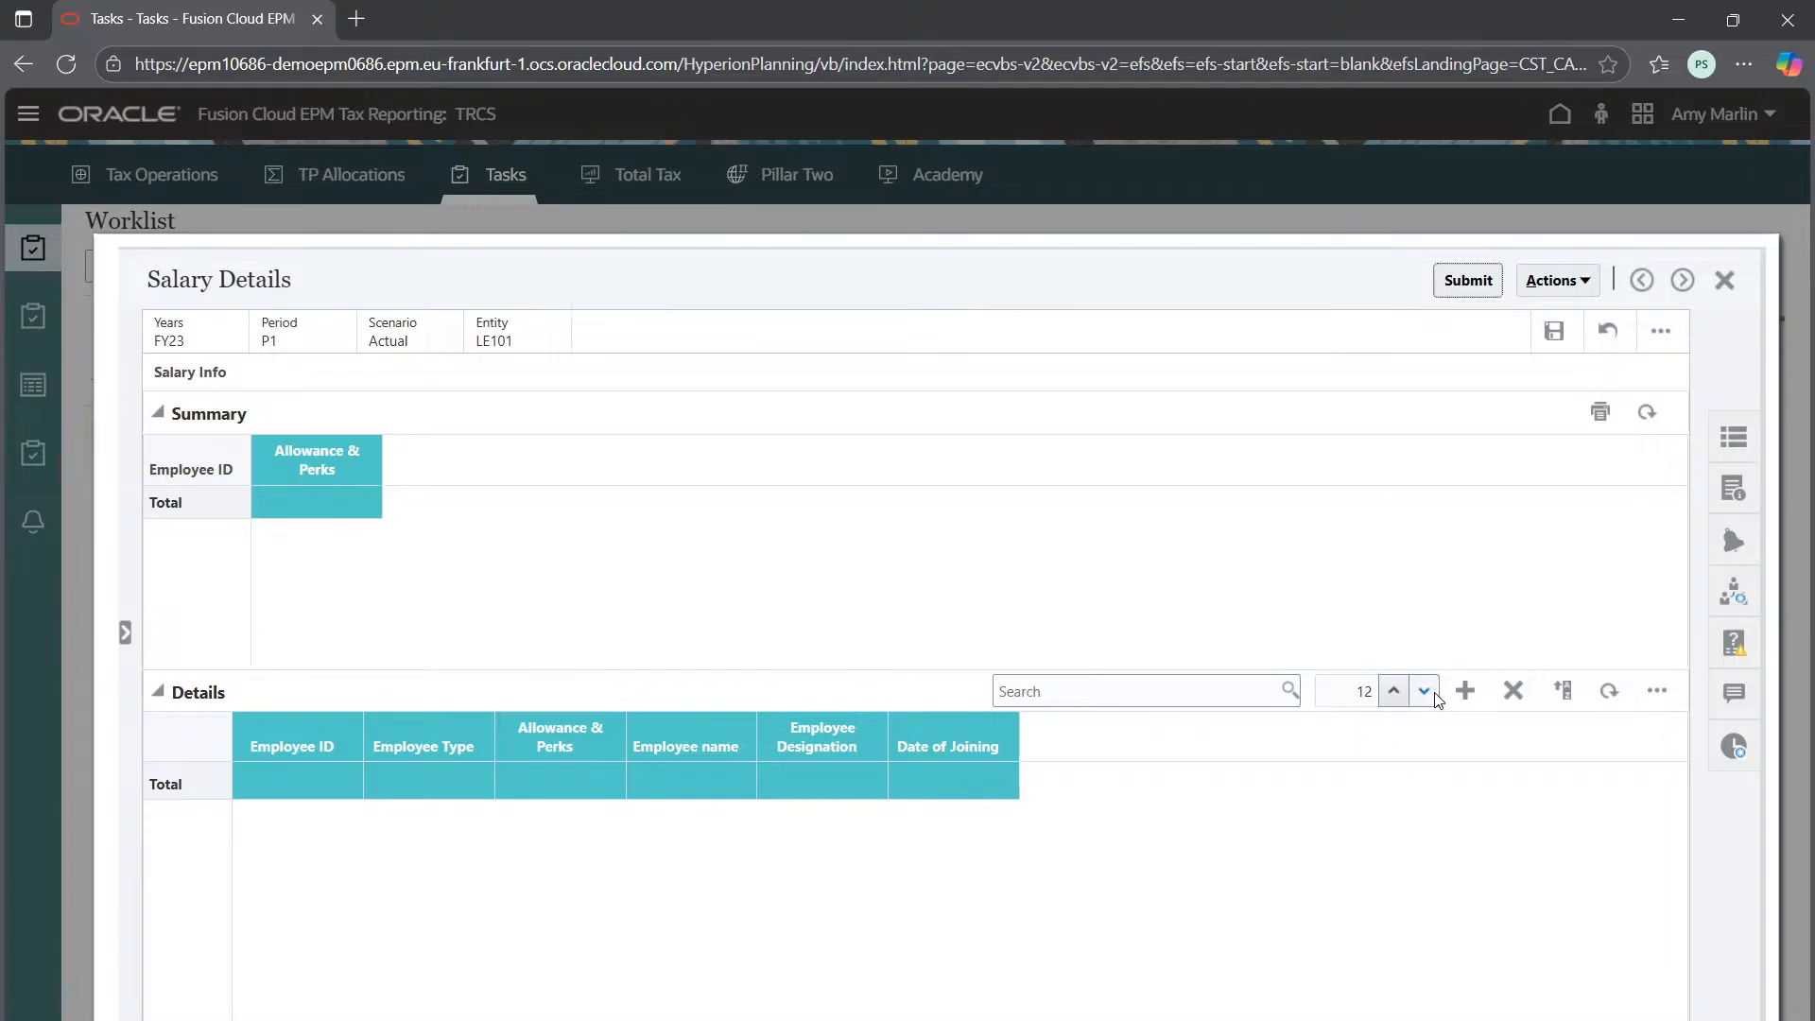
{"action": "left_click", "coordinate": [1465, 691]}
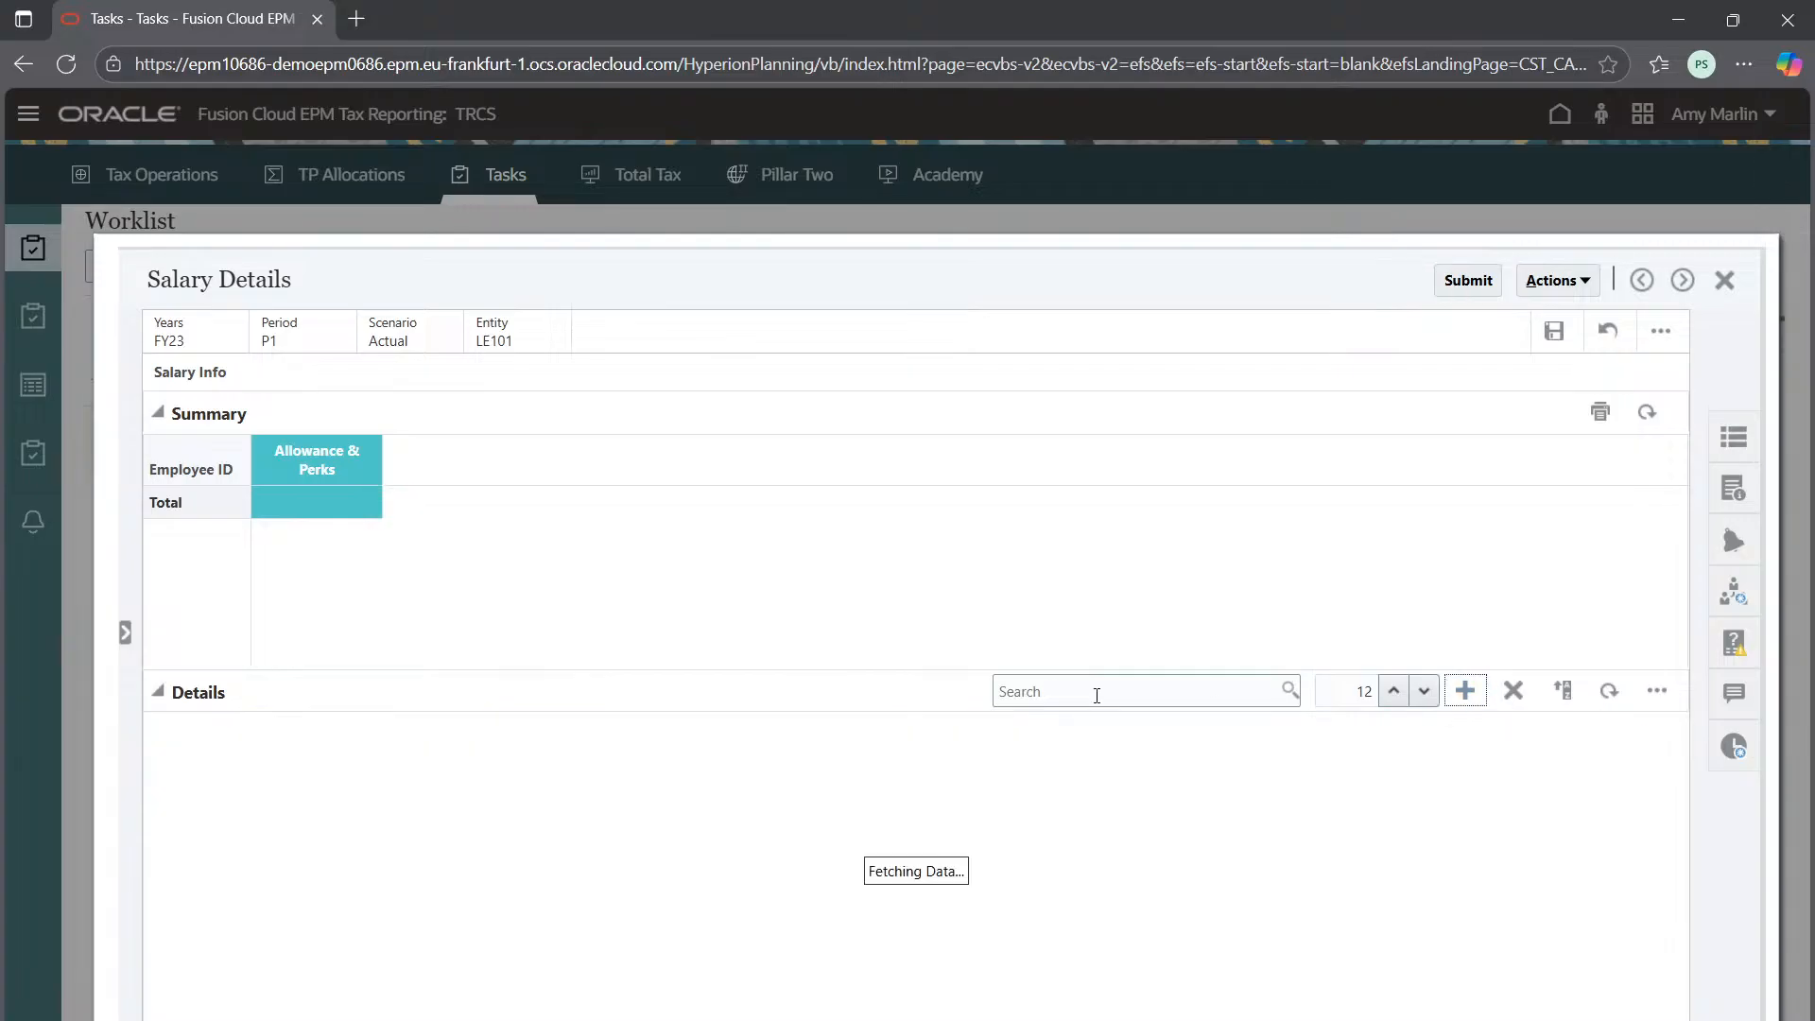
{"action": "scroll", "coordinate": [580, 874], "scroll_direction": "down", "scroll_amount": 3}
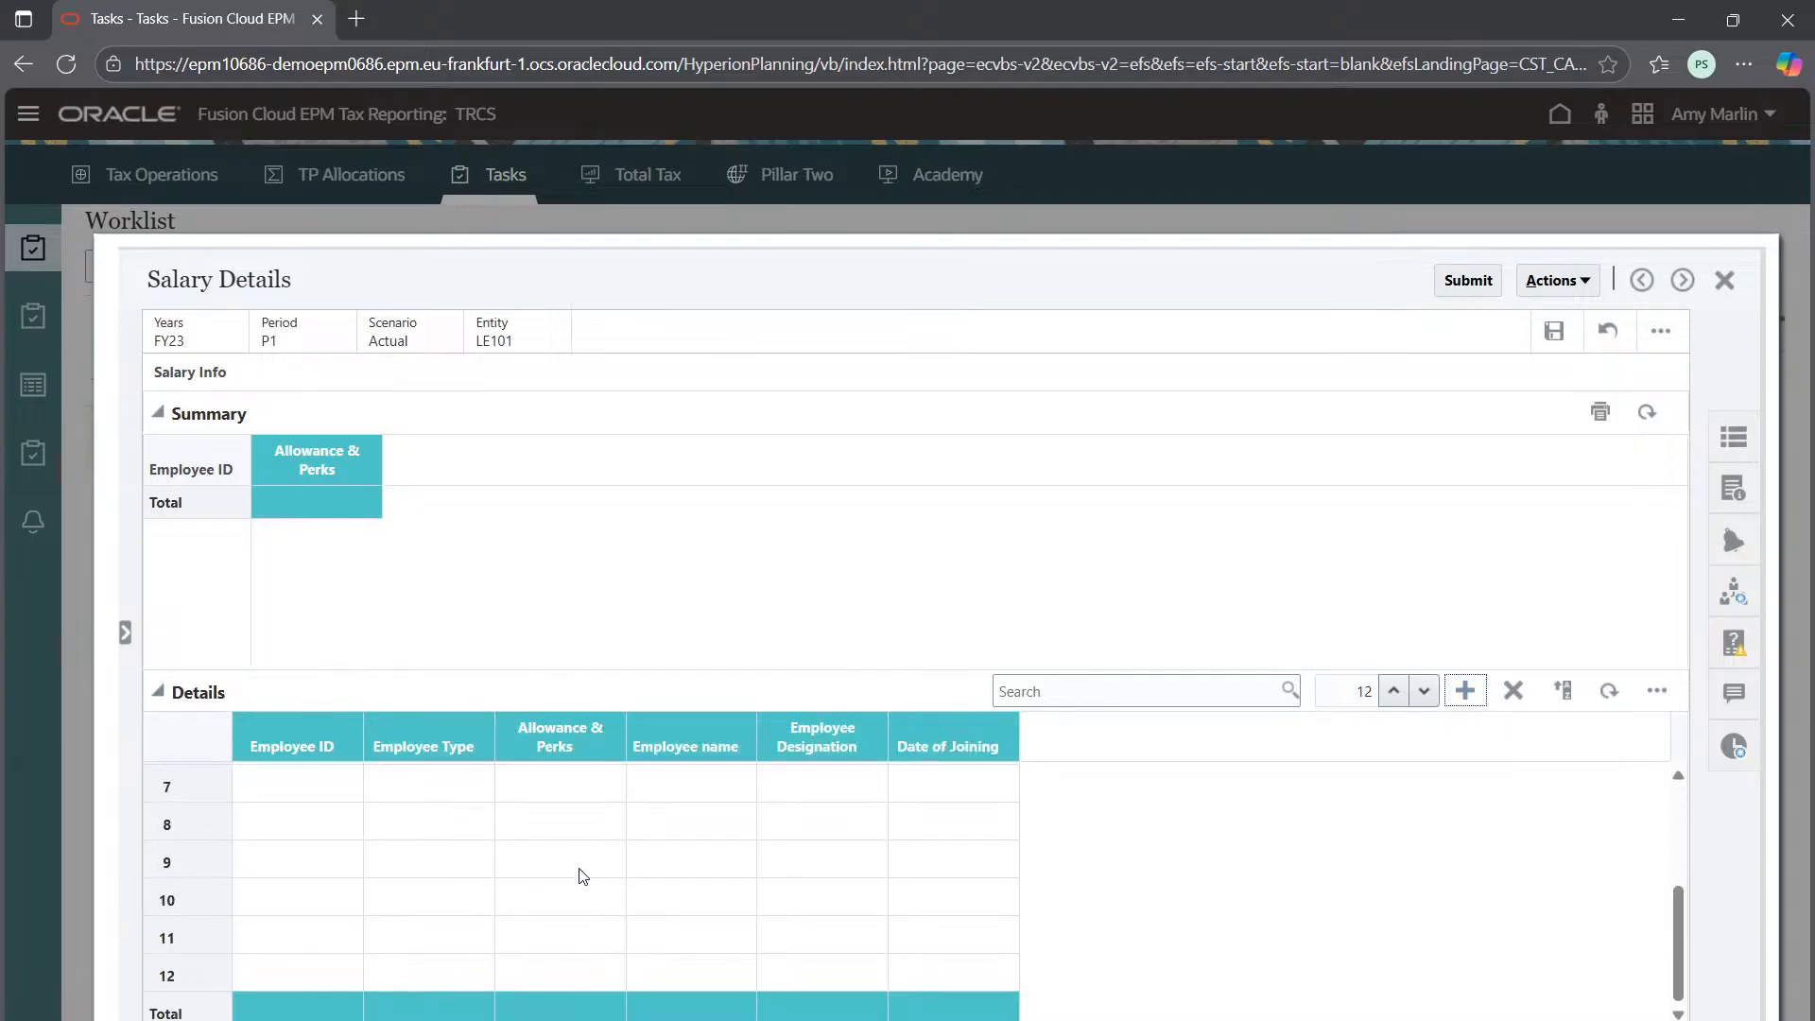
{"action": "scroll", "coordinate": [580, 871], "scroll_direction": "up", "scroll_amount": 3}
{"action": "scroll", "coordinate": [583, 875], "scroll_direction": "down", "scroll_amount": 3}
{"action": "left_click", "coordinate": [1394, 690]}
{"action": "left_click", "coordinate": [1396, 689]}
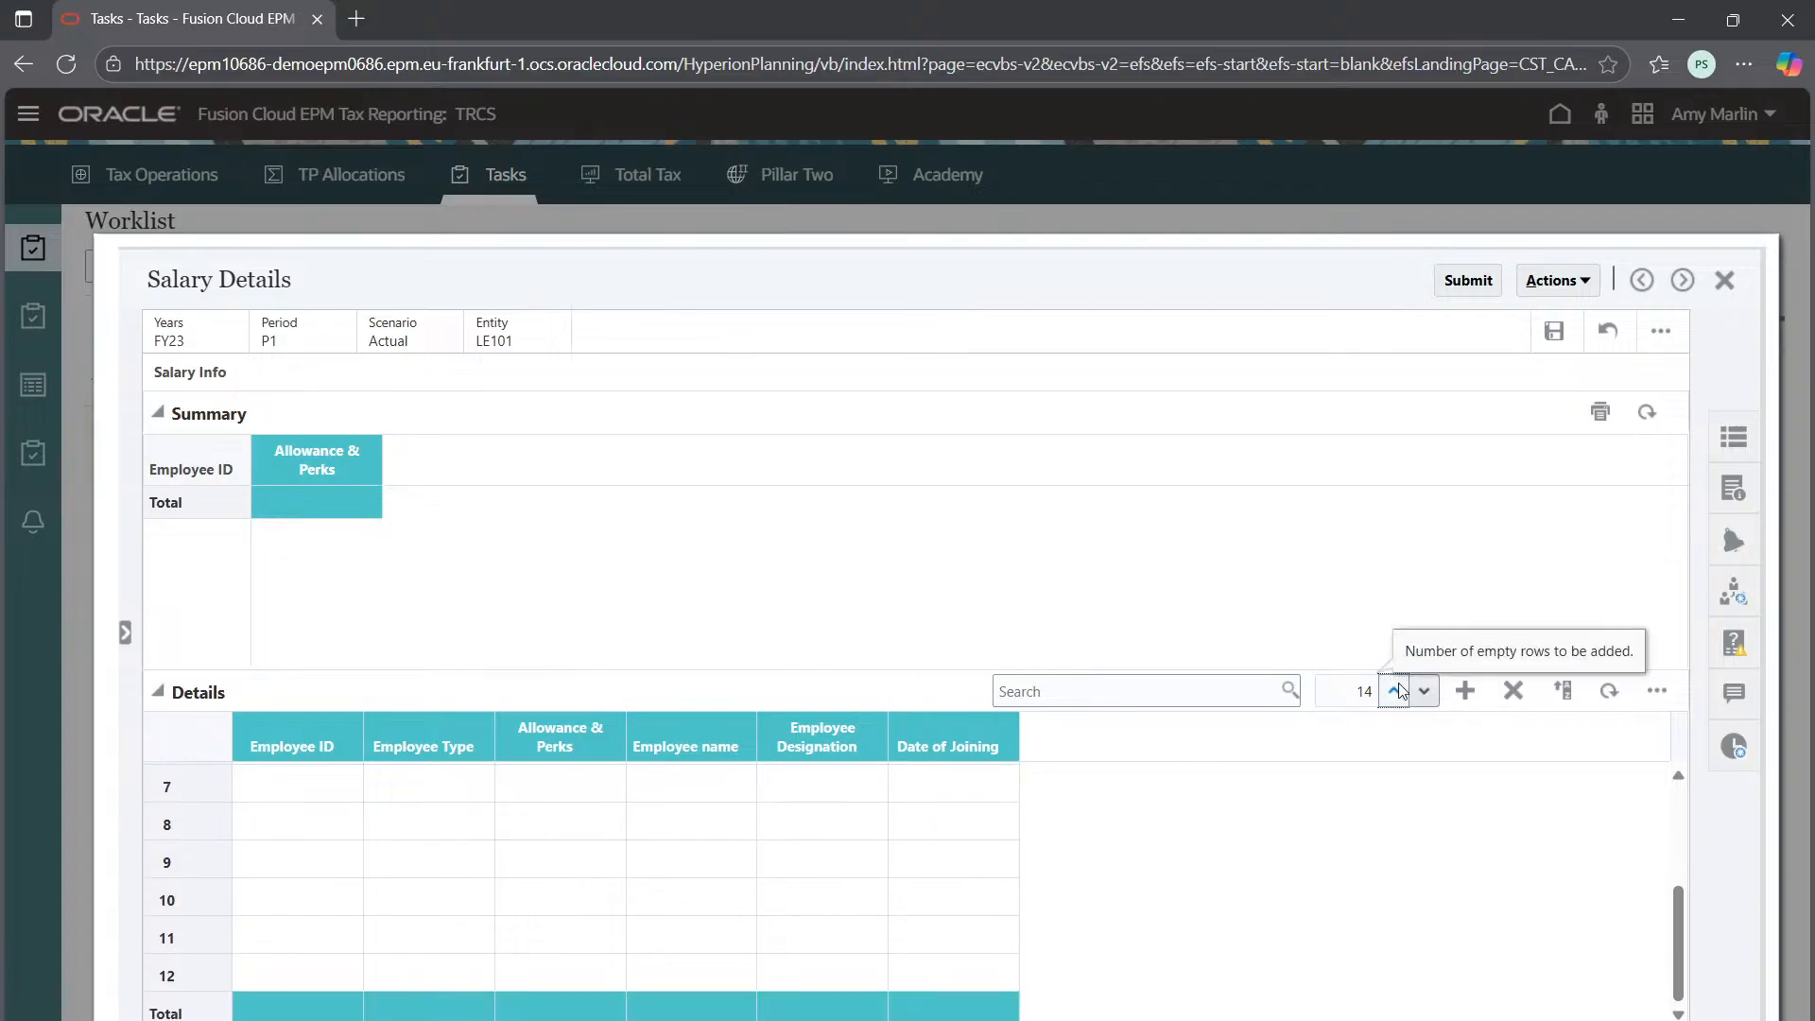
{"action": "left_click", "coordinate": [1426, 691]}
{"action": "left_click", "coordinate": [1426, 690]}
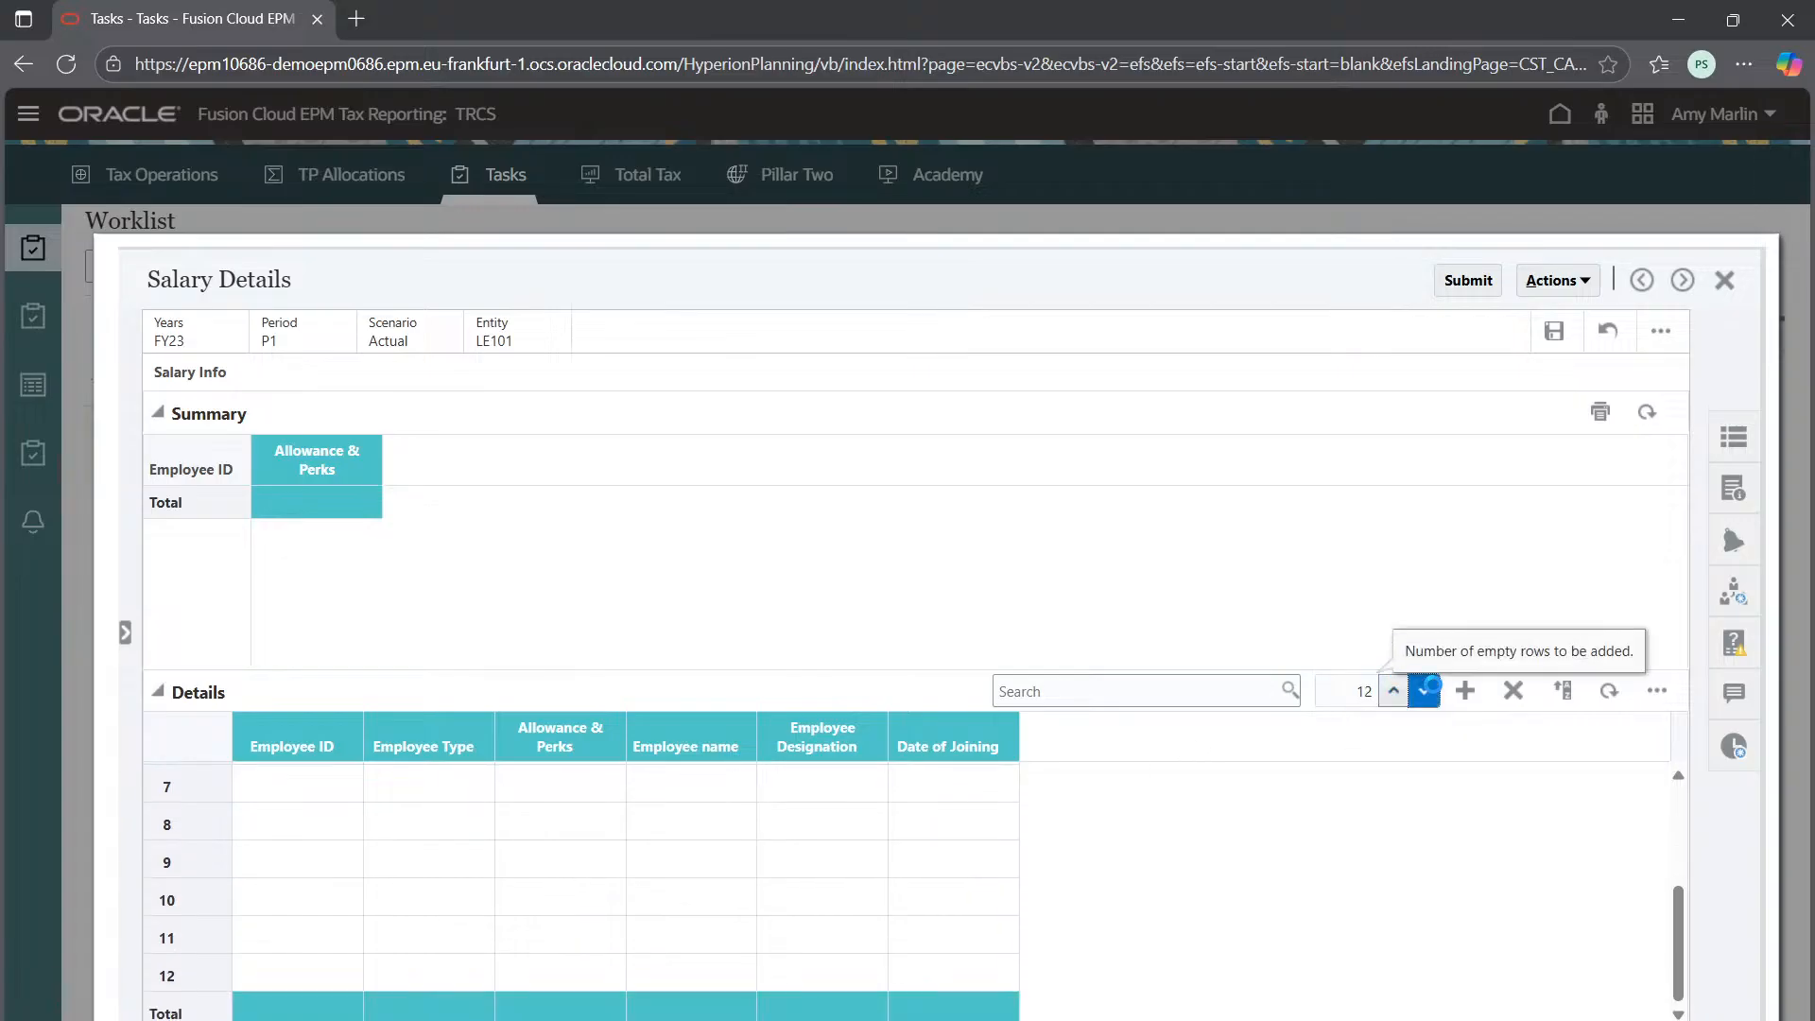
{"action": "left_click", "coordinate": [1425, 690]}
{"action": "left_click", "coordinate": [1426, 690]}
{"action": "left_click", "coordinate": [1426, 691]}
{"action": "left_click", "coordinate": [1426, 690]}
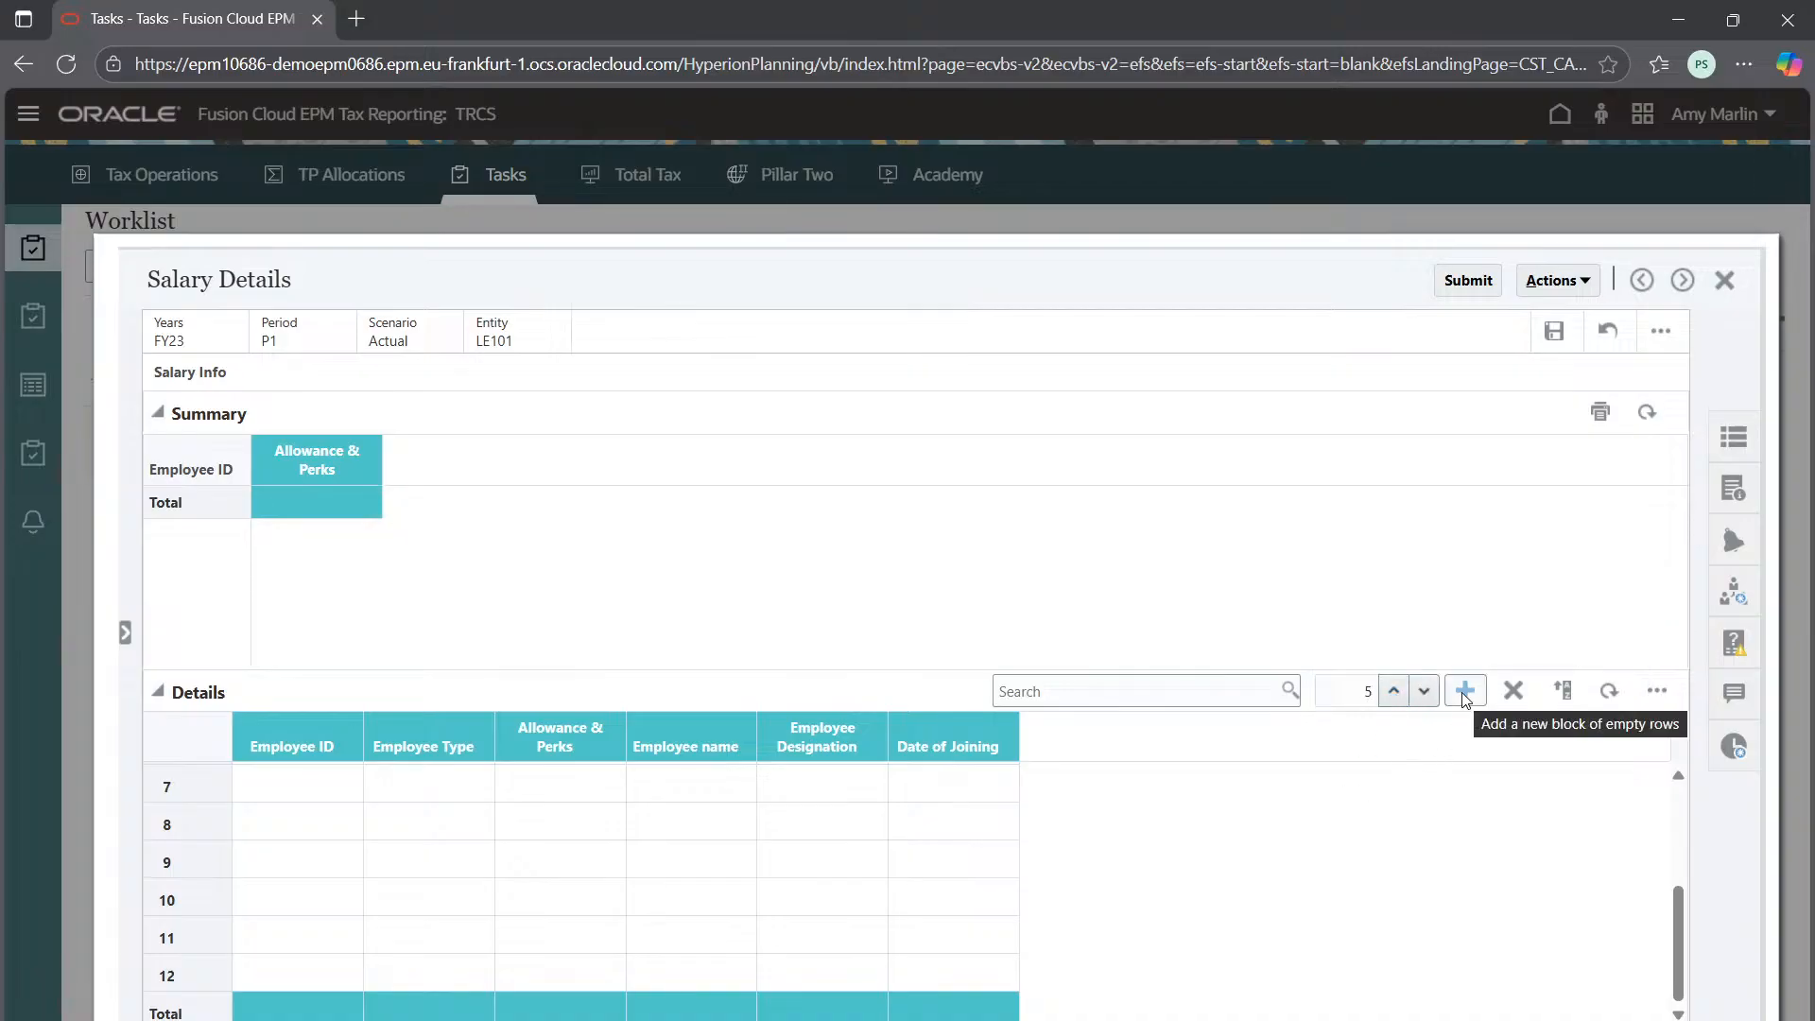
{"action": "scroll", "coordinate": [466, 875], "scroll_direction": "up", "scroll_amount": 3}
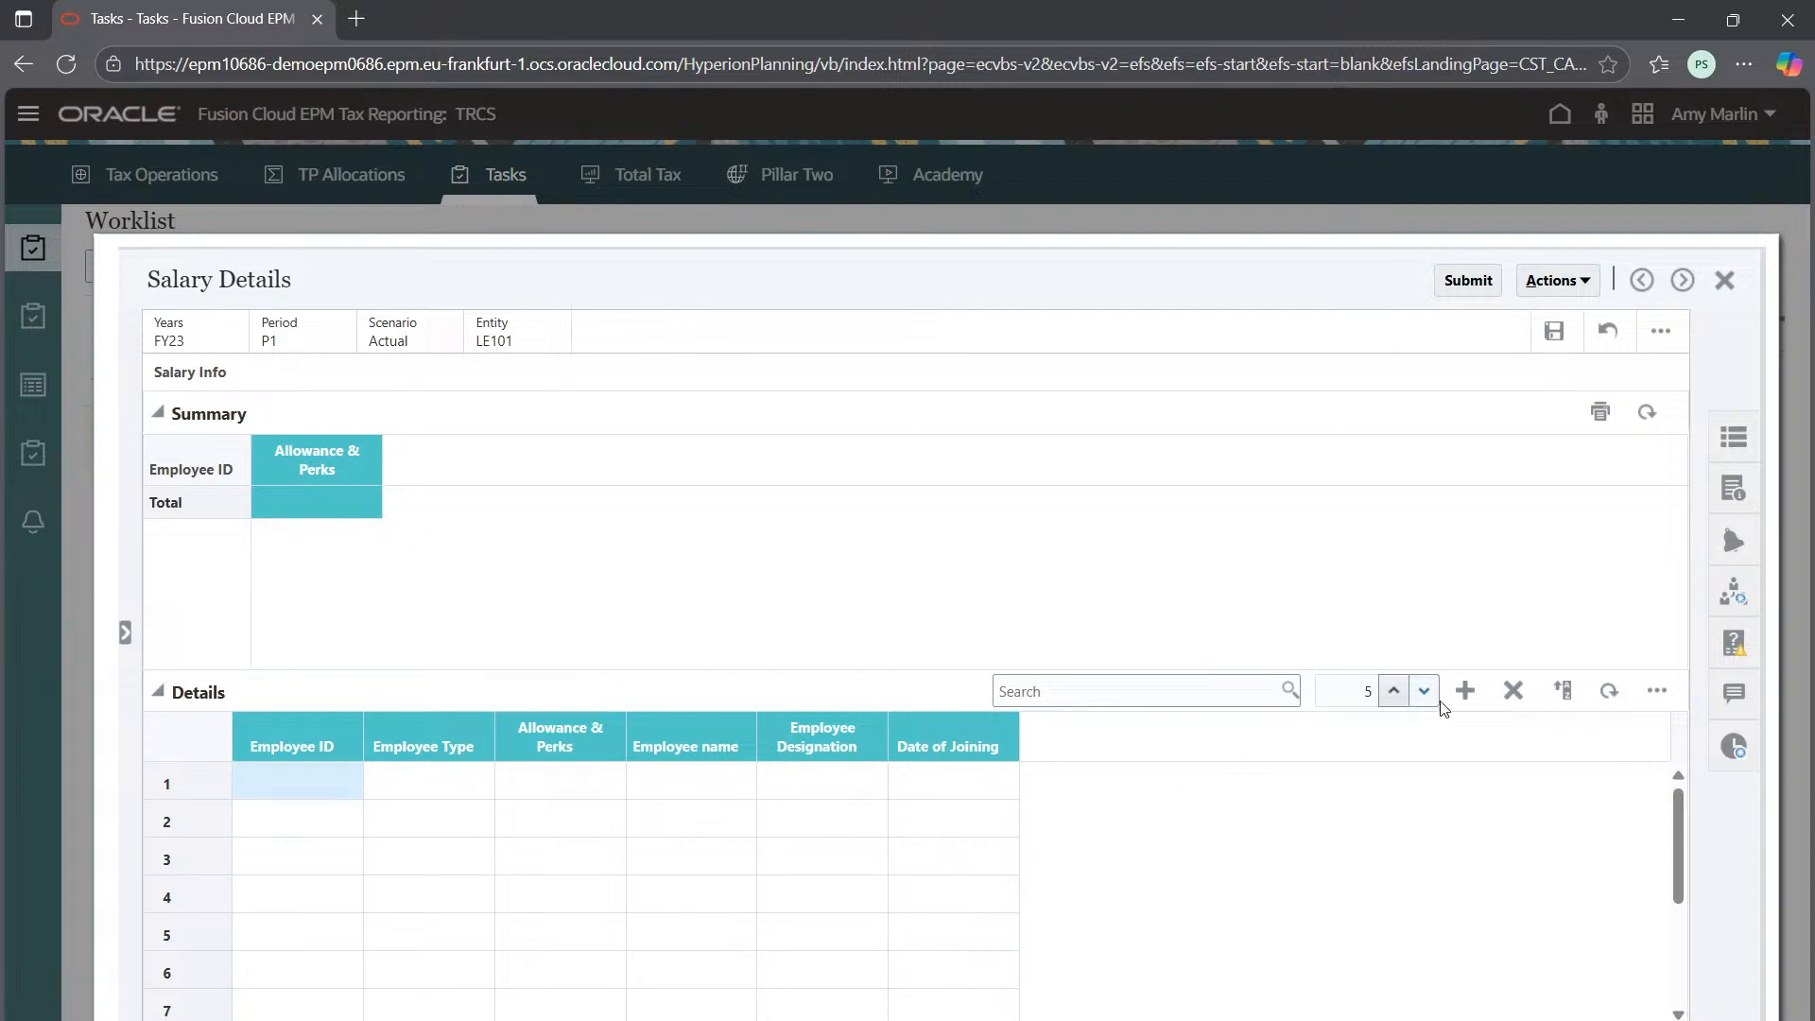
Submit the form, dismiss the unsaved-changes message, and save to reload Salary Details
{"action": "left_click", "coordinate": [1469, 279]}
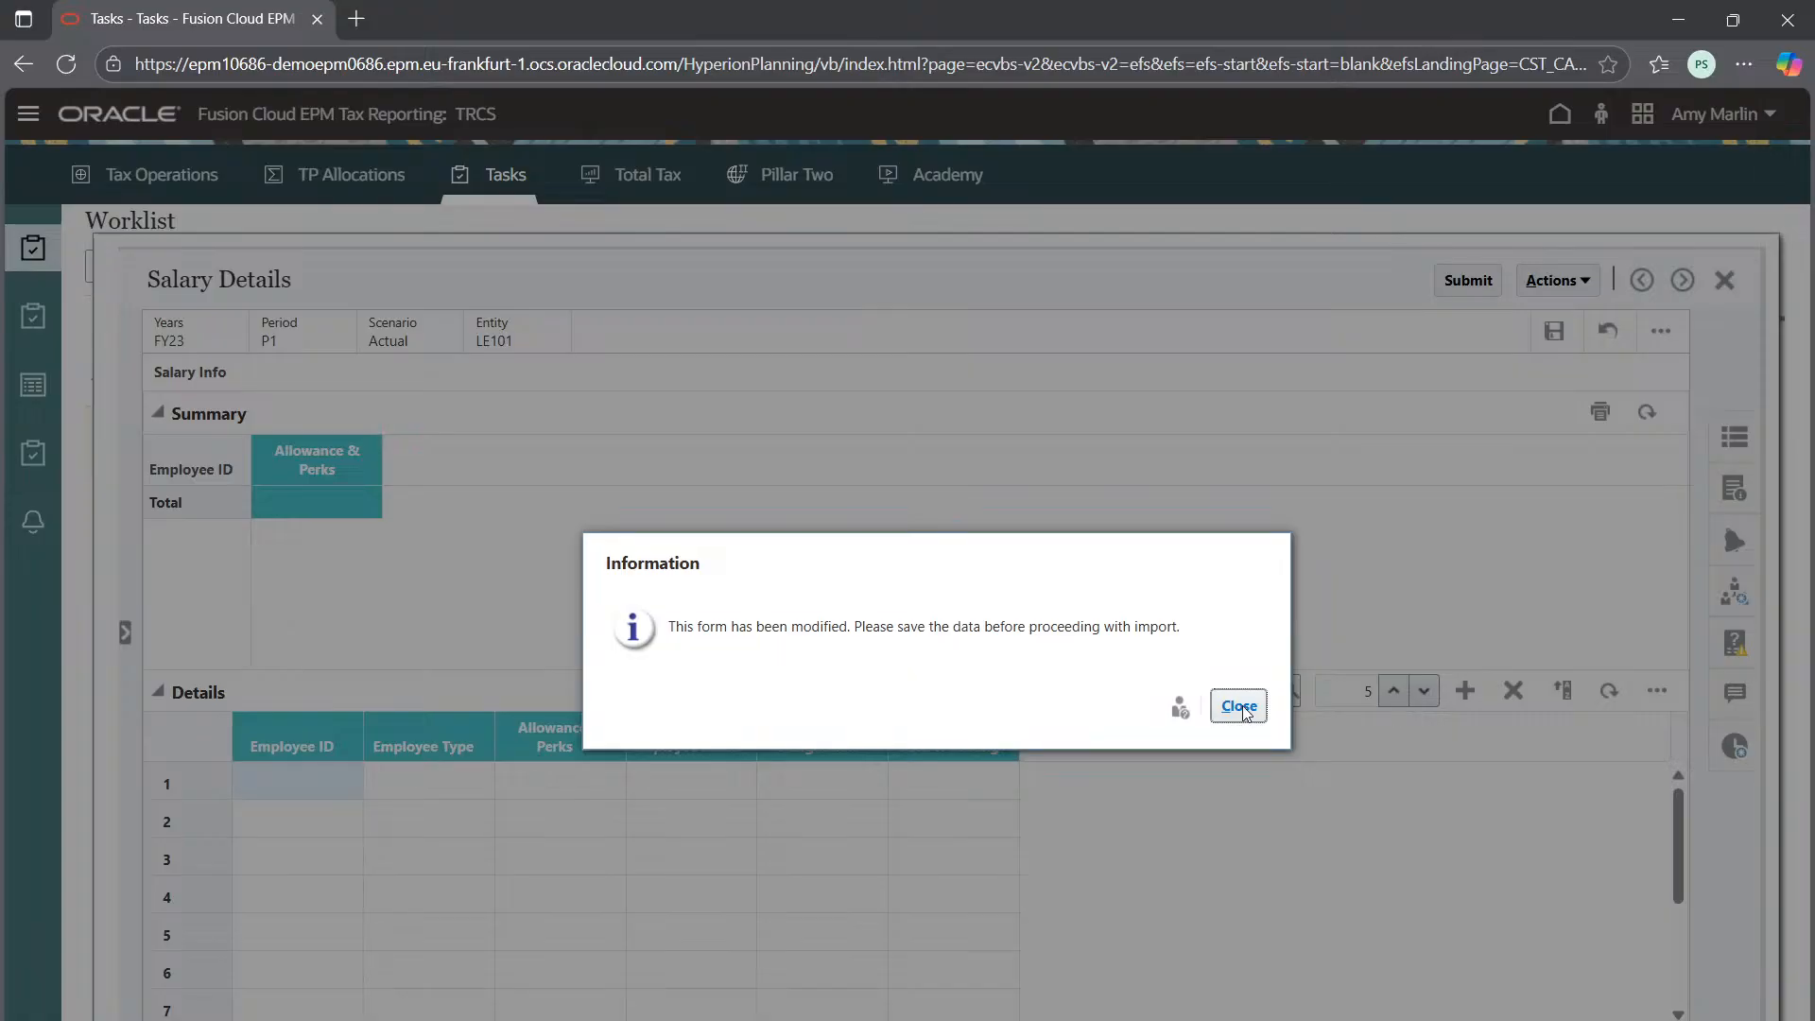
{"action": "left_click", "coordinate": [1239, 708]}
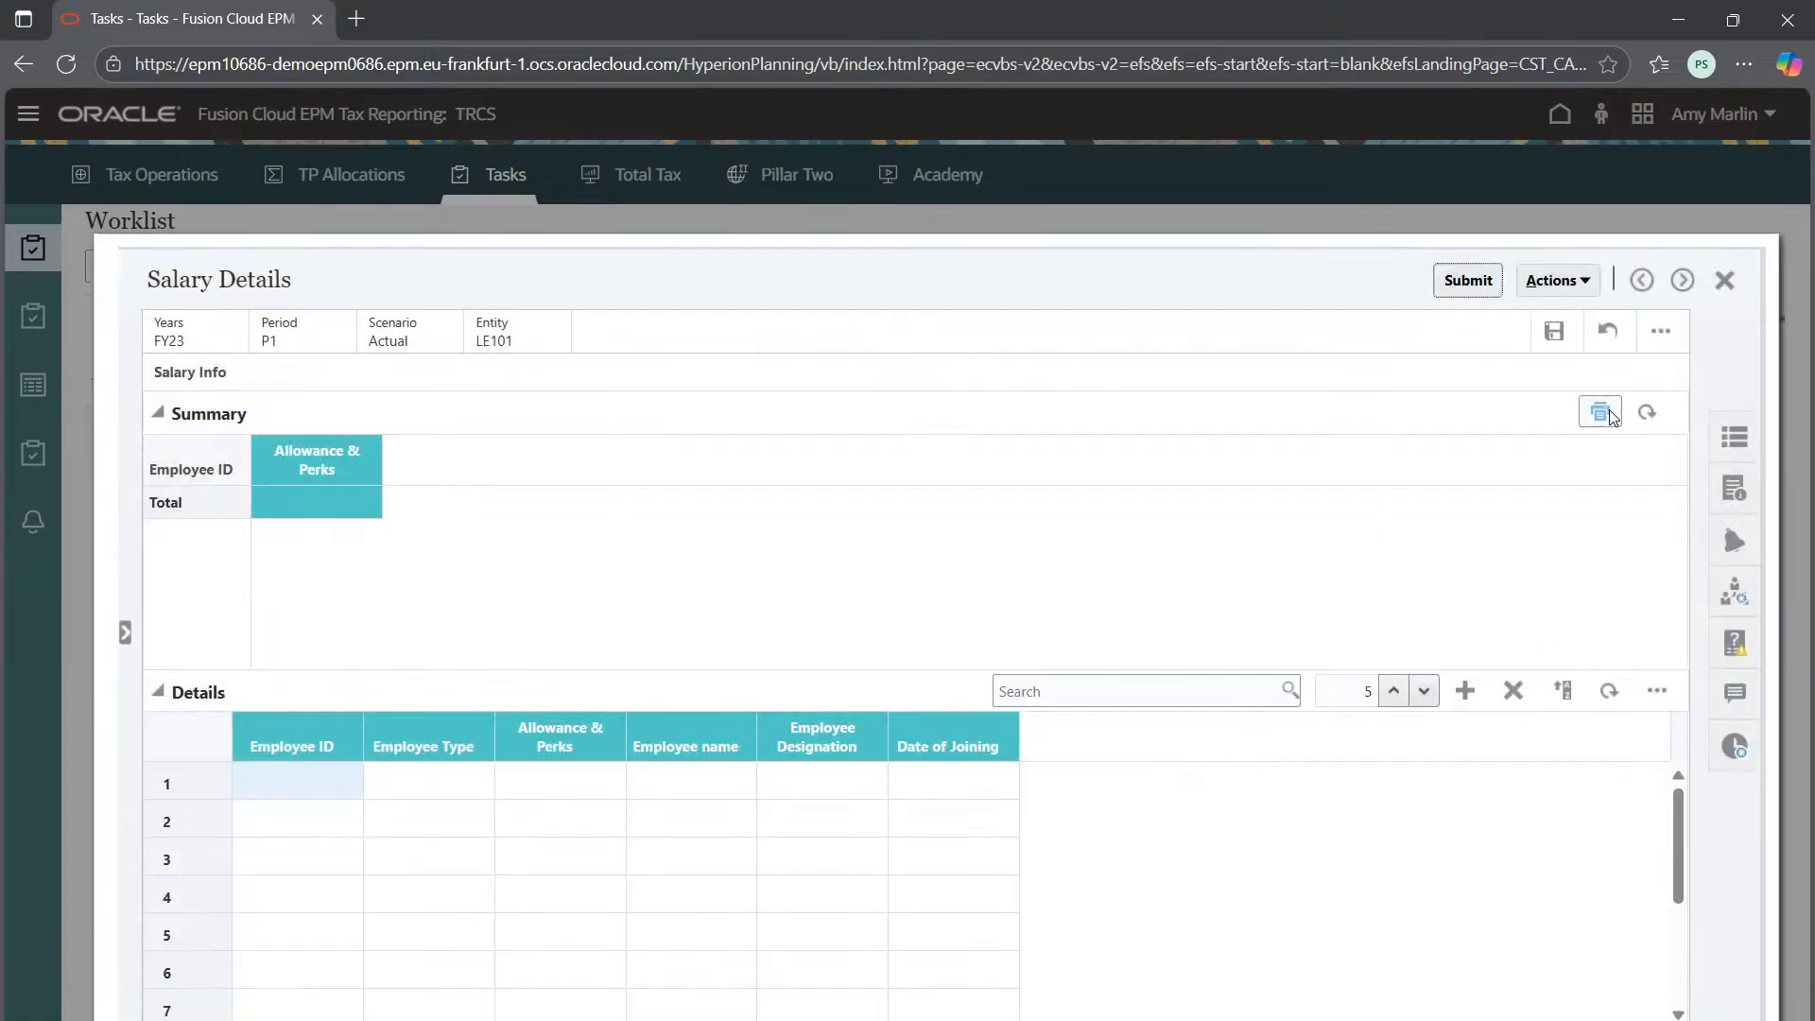
{"action": "left_click", "coordinate": [1554, 331]}
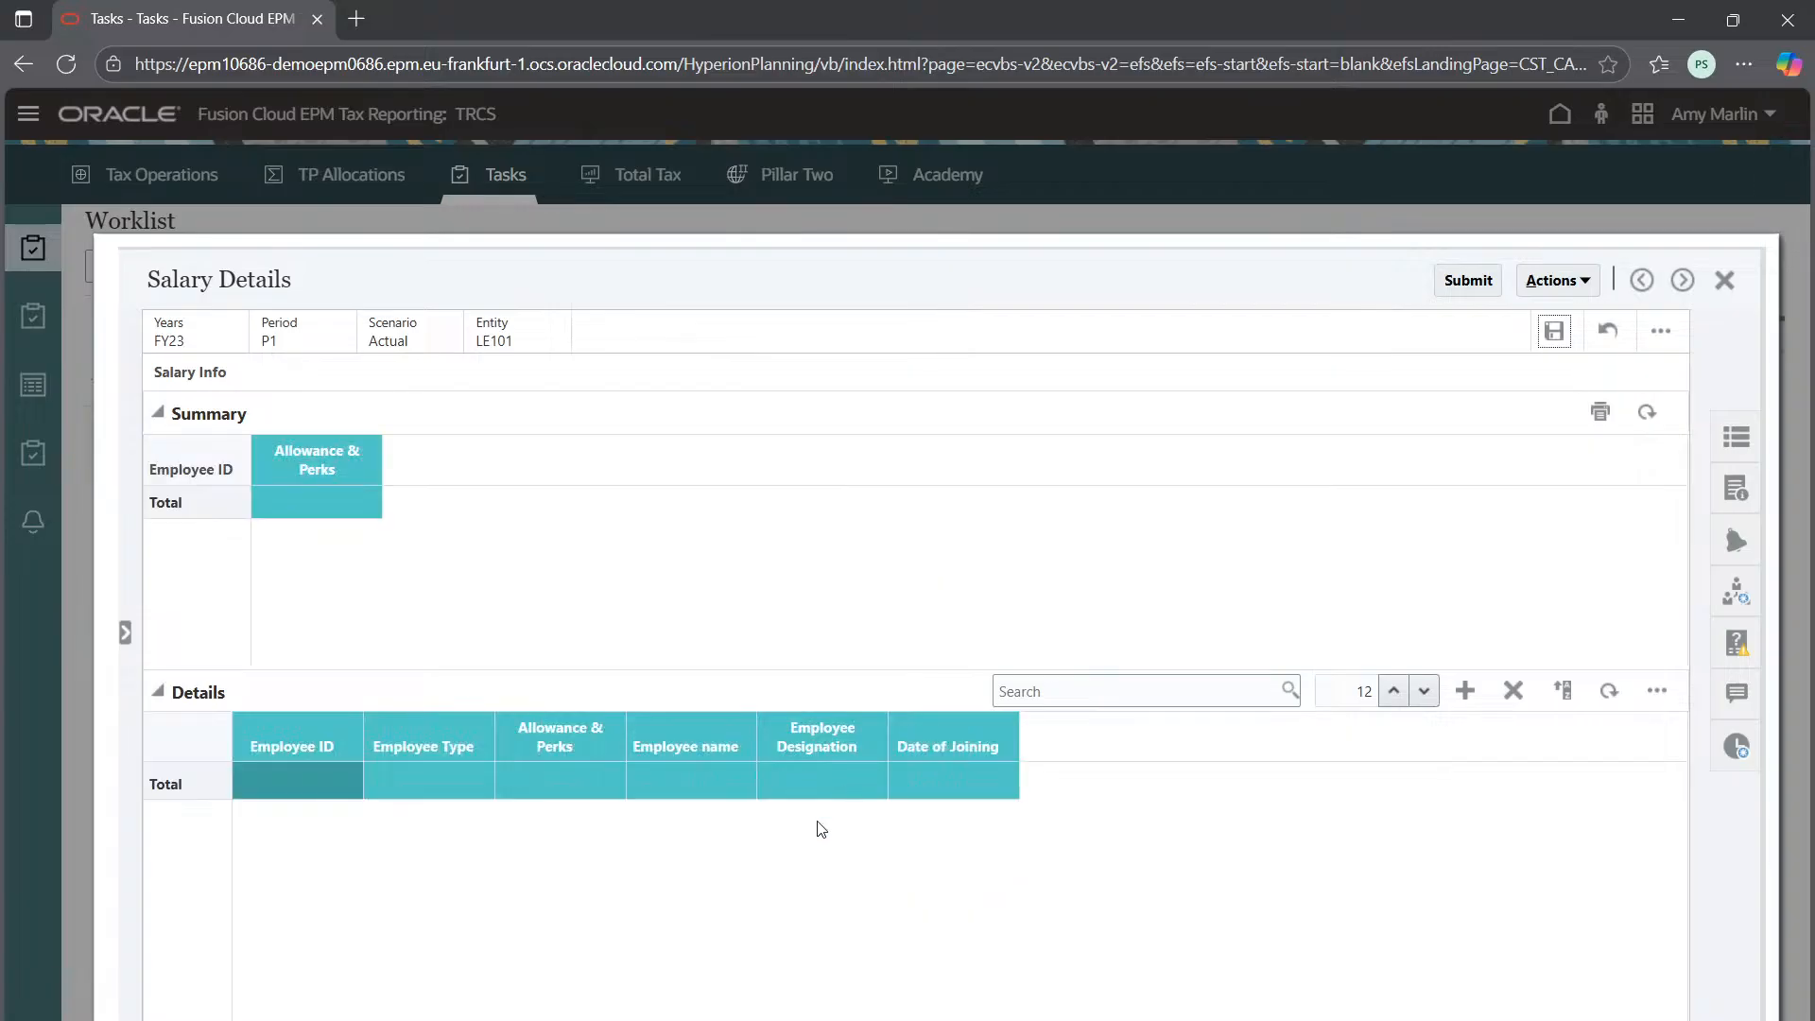
Set the row count to 5 and add five empty rows to the Details grid
{"action": "left_click", "coordinate": [1394, 691]}
{"action": "left_click", "coordinate": [1393, 691]}
{"action": "left_click", "coordinate": [1427, 691]}
{"action": "left_click", "coordinate": [1428, 691]}
{"action": "left_click", "coordinate": [1428, 691]}
{"action": "left_click", "coordinate": [1427, 691]}
{"action": "left_click", "coordinate": [1428, 692]}
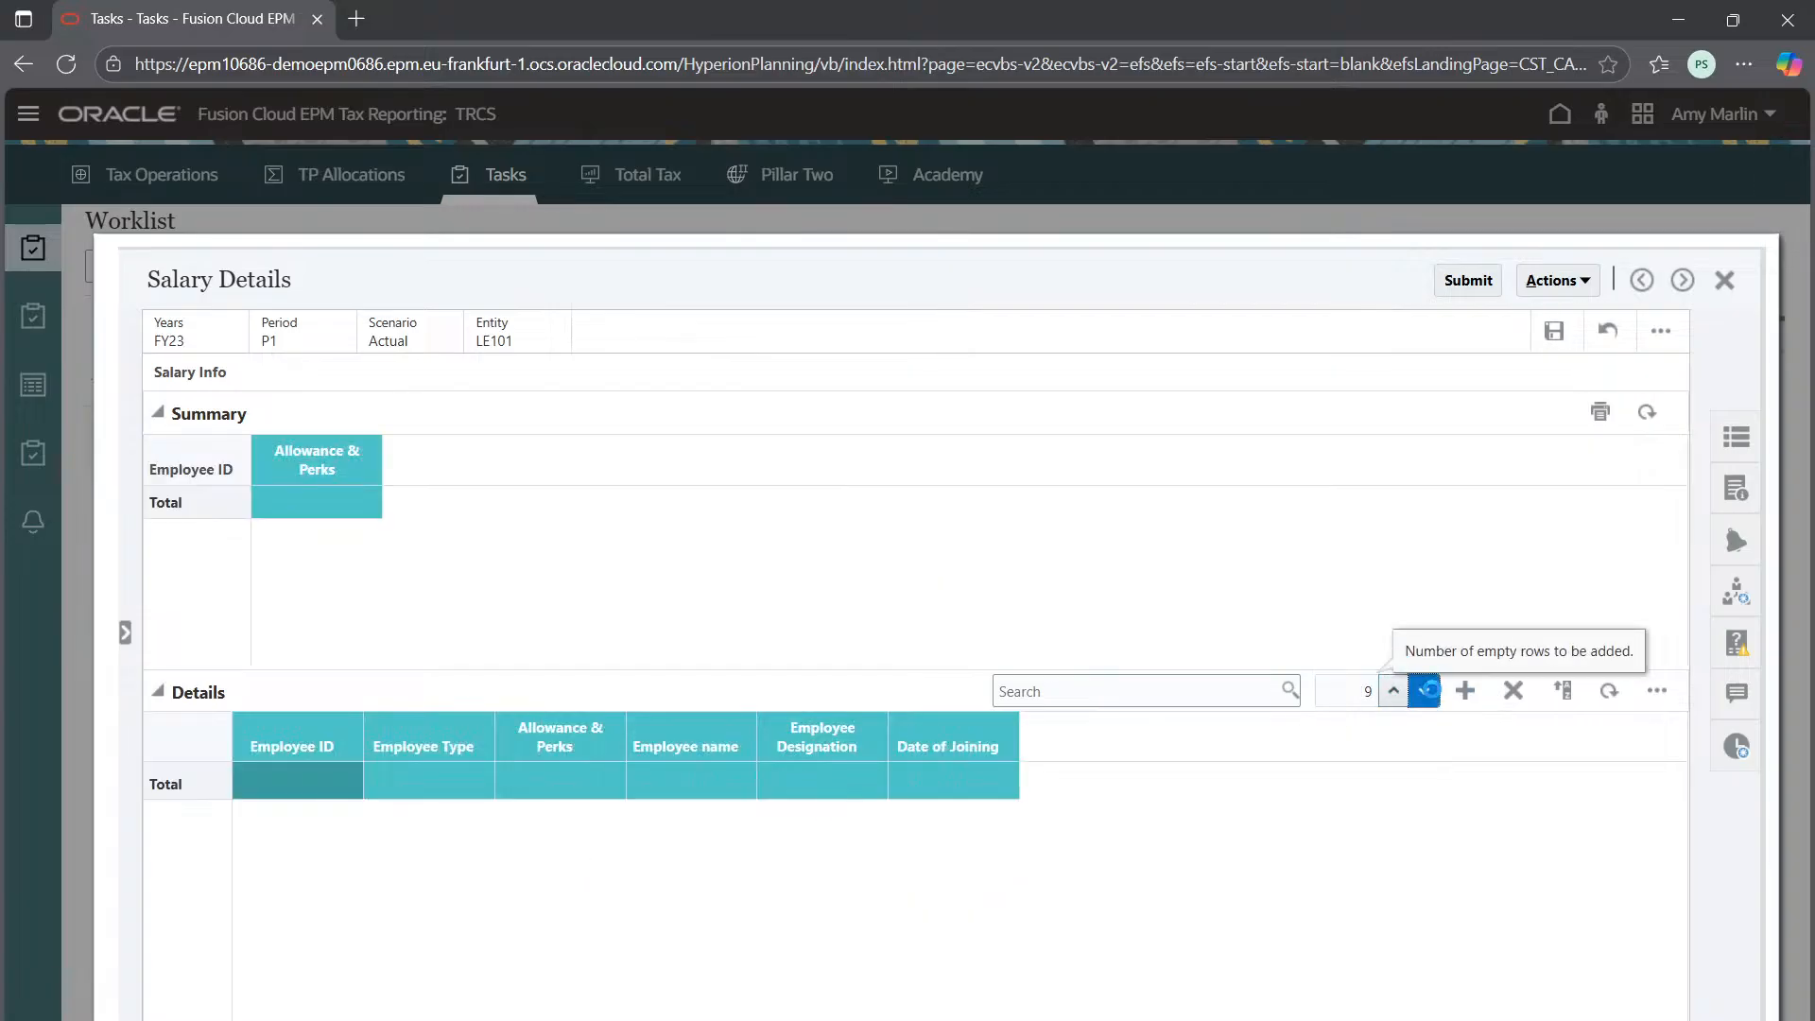
{"action": "left_click", "coordinate": [1427, 691]}
{"action": "left_click", "coordinate": [1427, 691]}
{"action": "left_click", "coordinate": [1427, 691]}
{"action": "left_click", "coordinate": [1428, 691]}
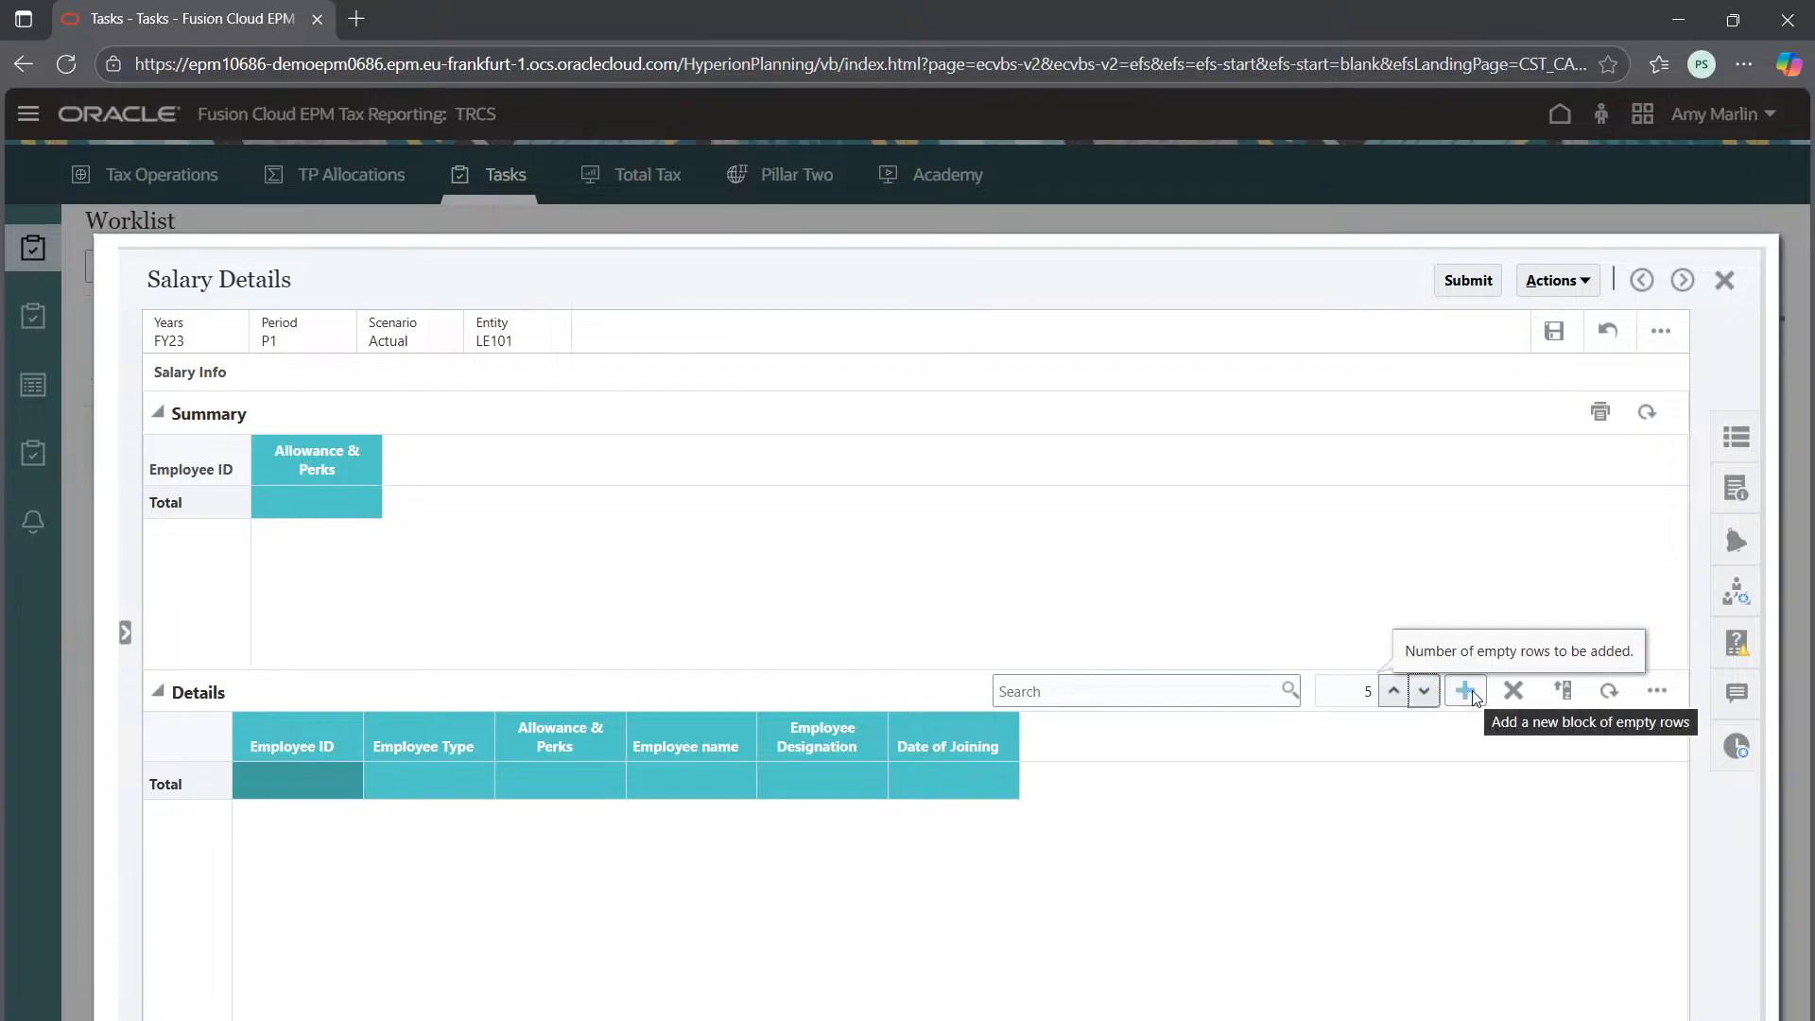
{"action": "left_click", "coordinate": [1467, 692]}
{"action": "left_click", "coordinate": [305, 794]}
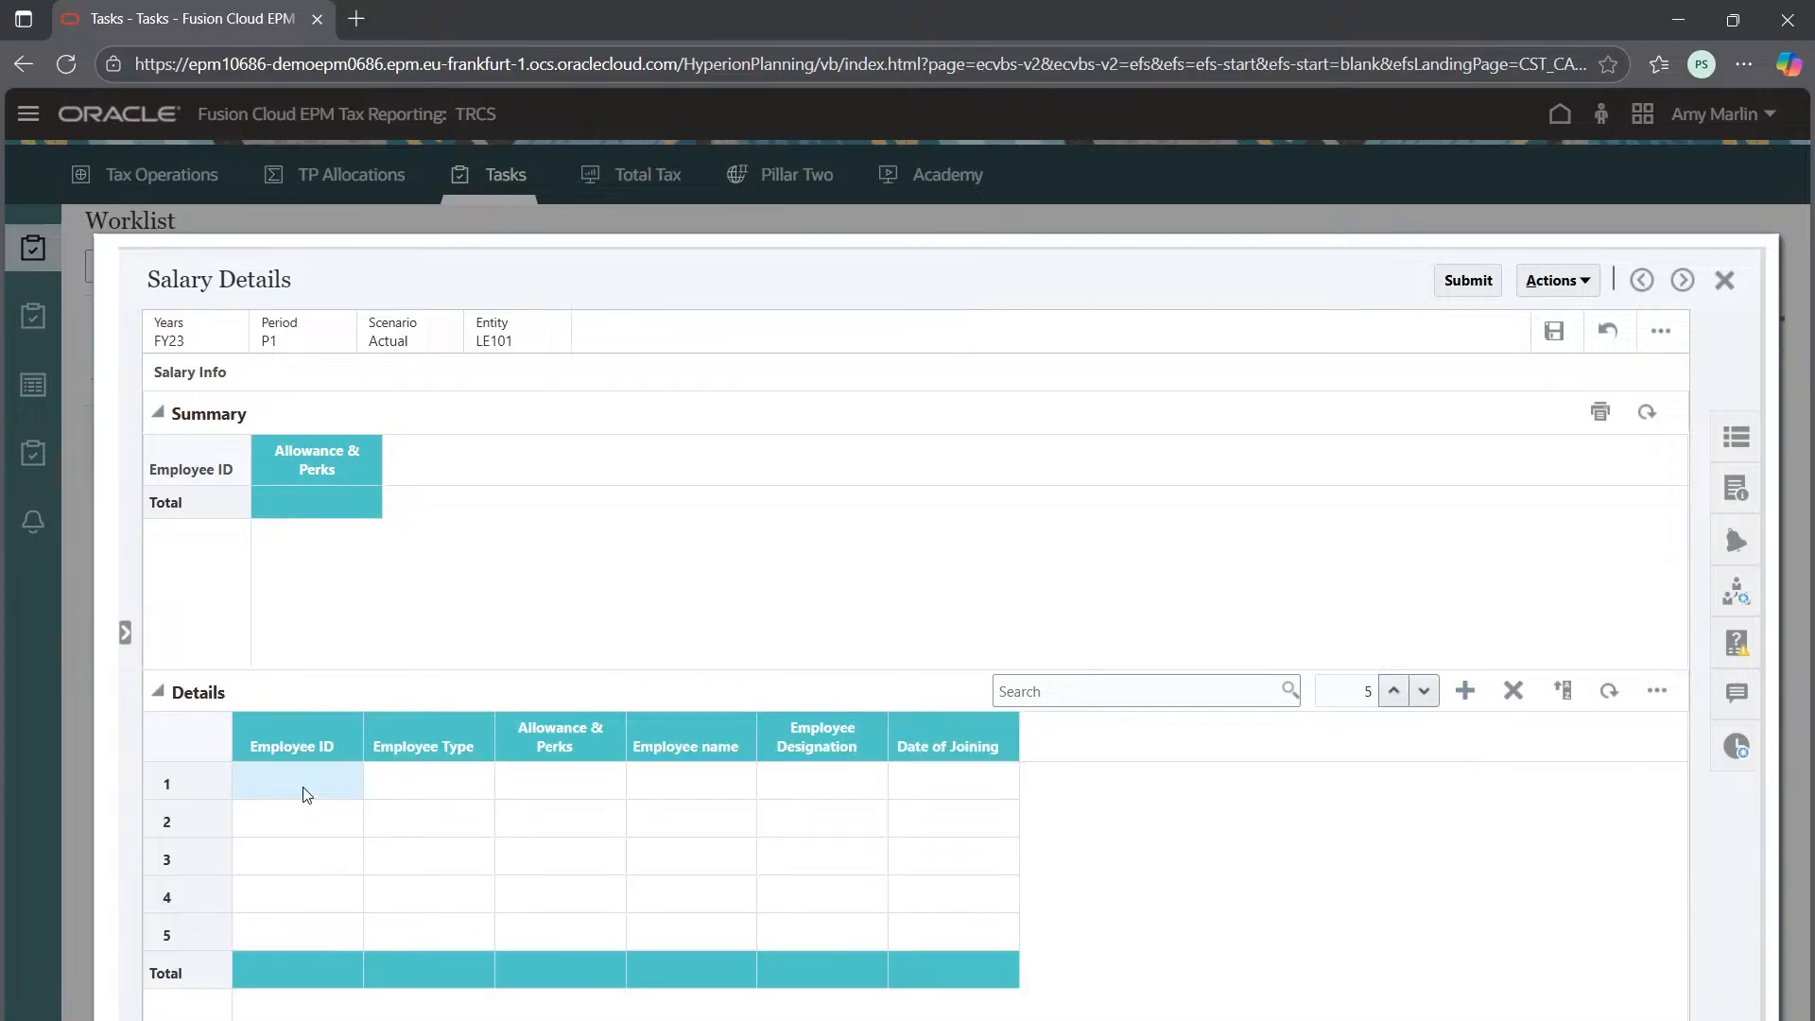
{"action": "left_click", "coordinate": [308, 788]}
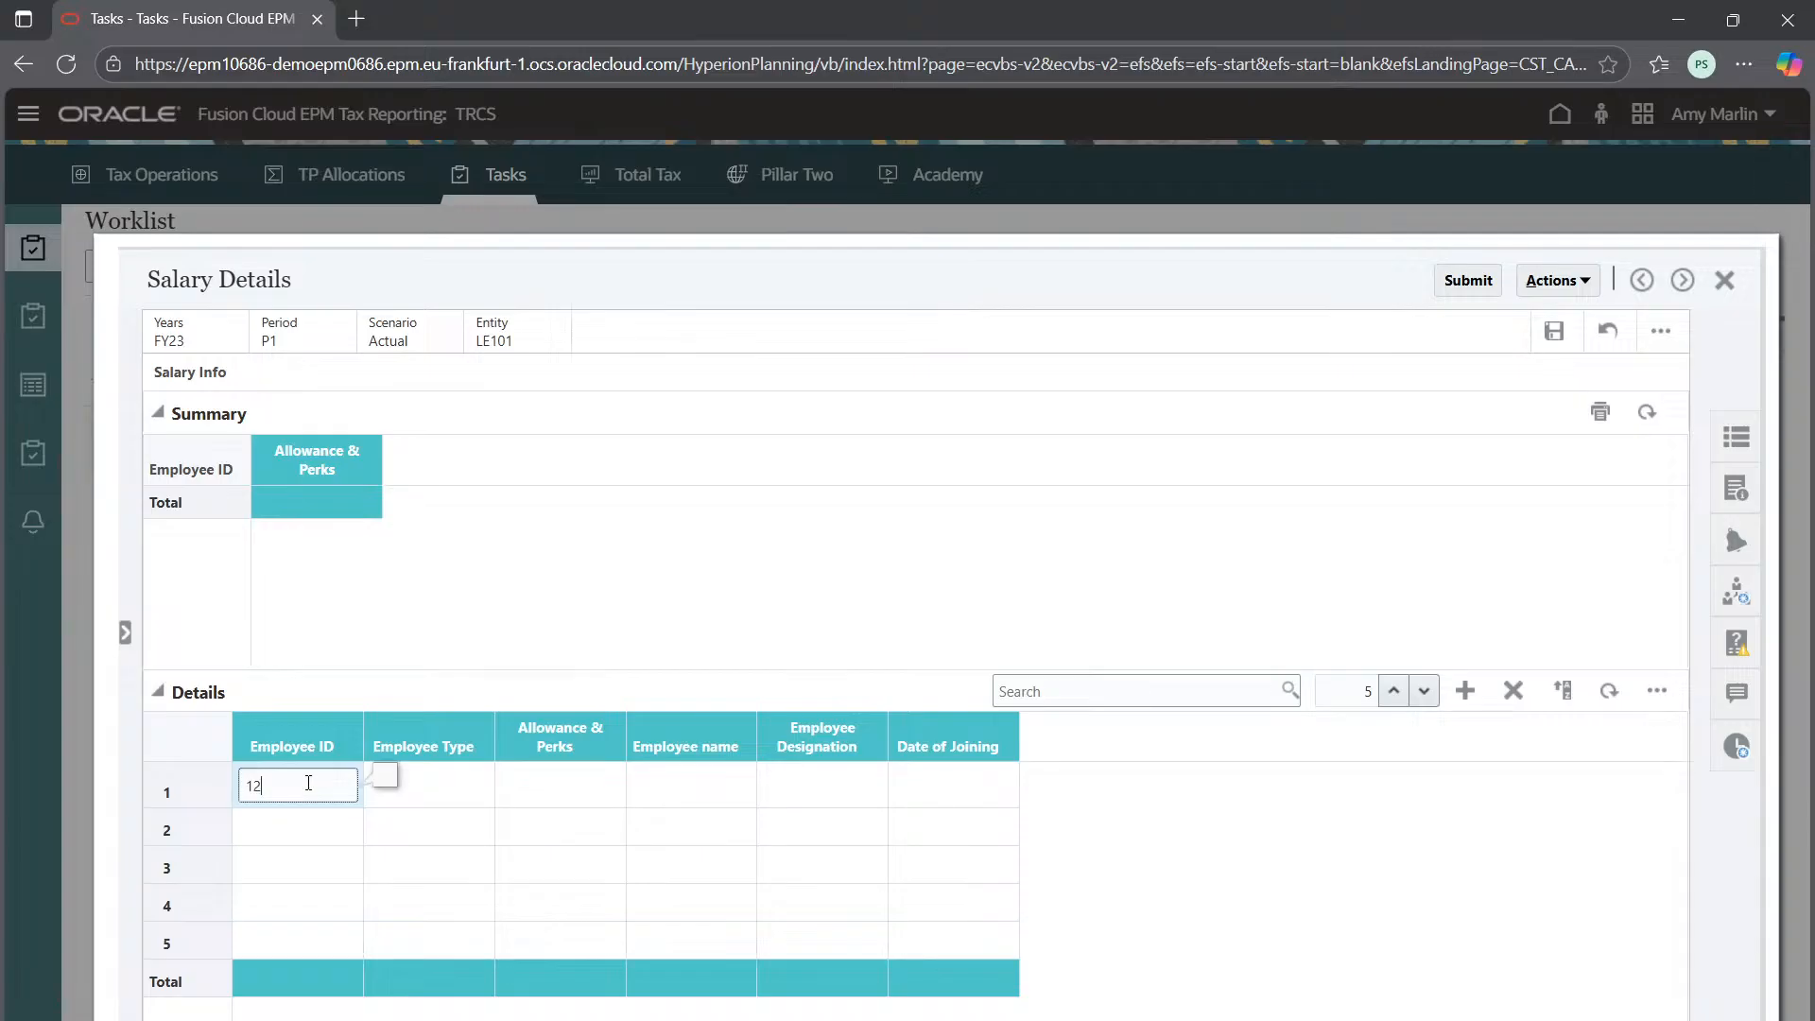
Enter Employee IDs 1234, 2345, 3456, 4567 and 5678 in rows 1–5
{"action": "type", "text": "1234"}
{"action": "left_click", "coordinate": [268, 816]}
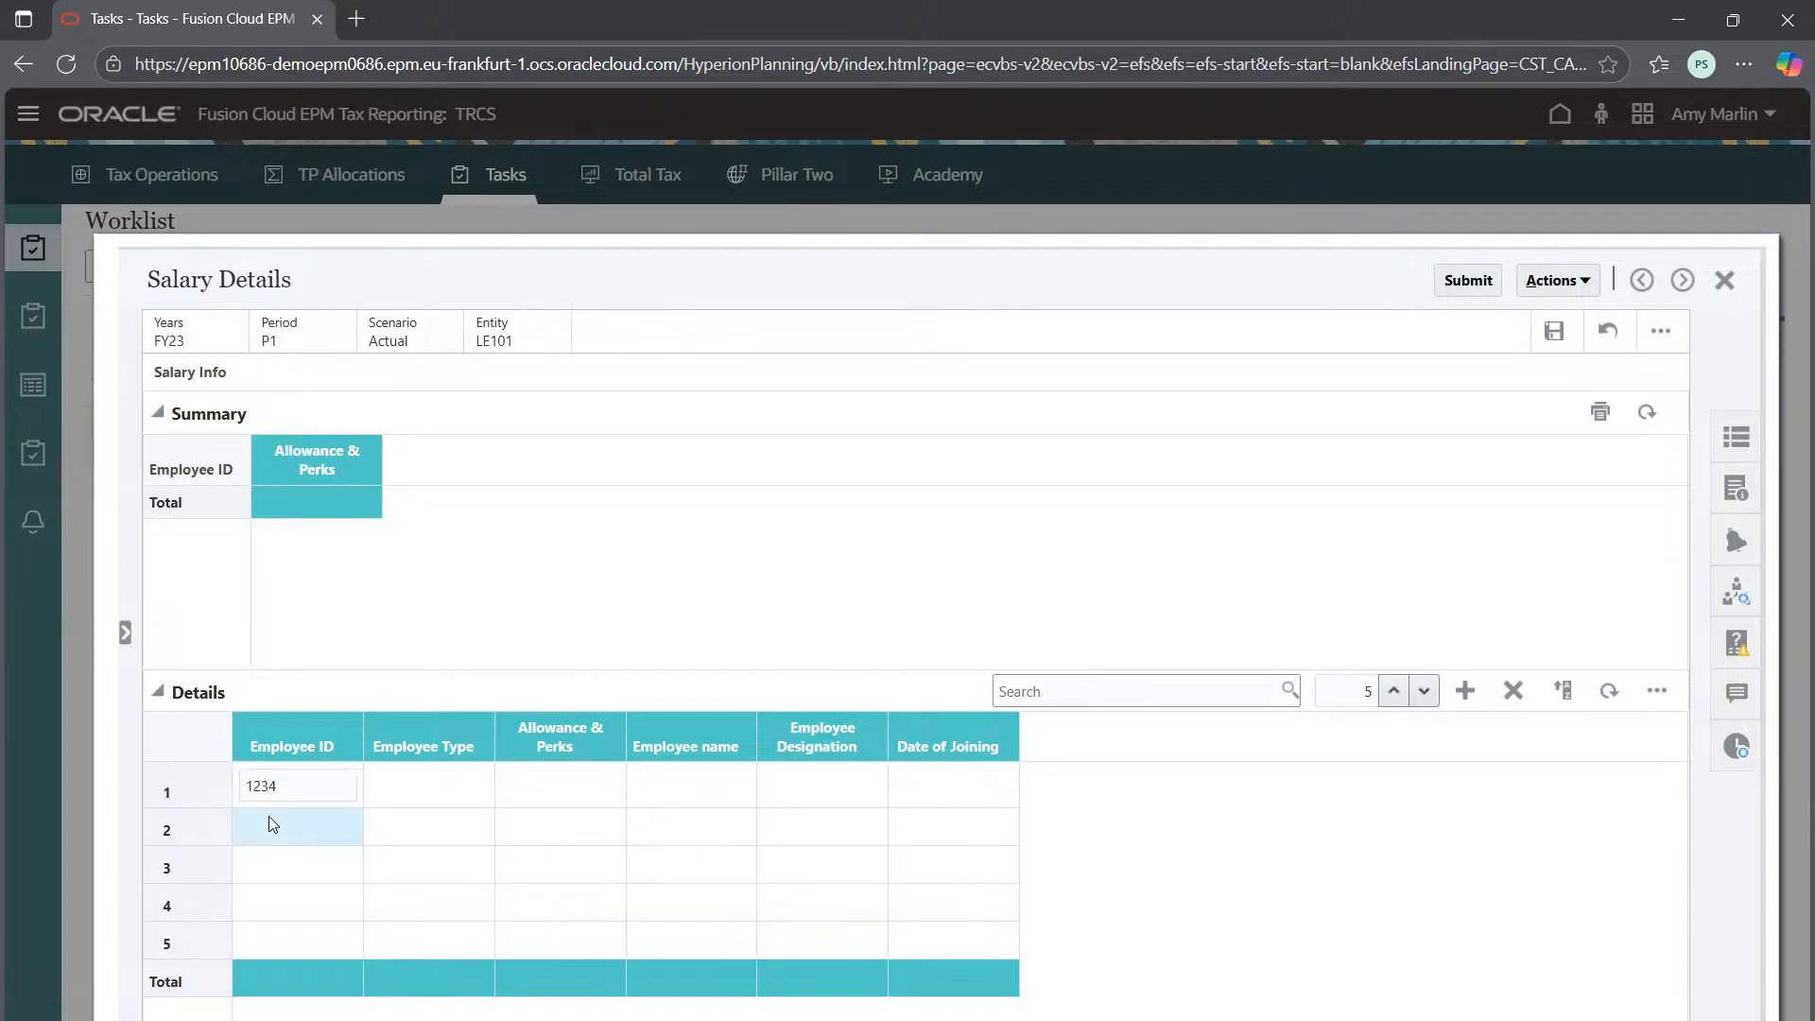
{"action": "left_click", "coordinate": [272, 822]}
{"action": "type", "text": "2345"}
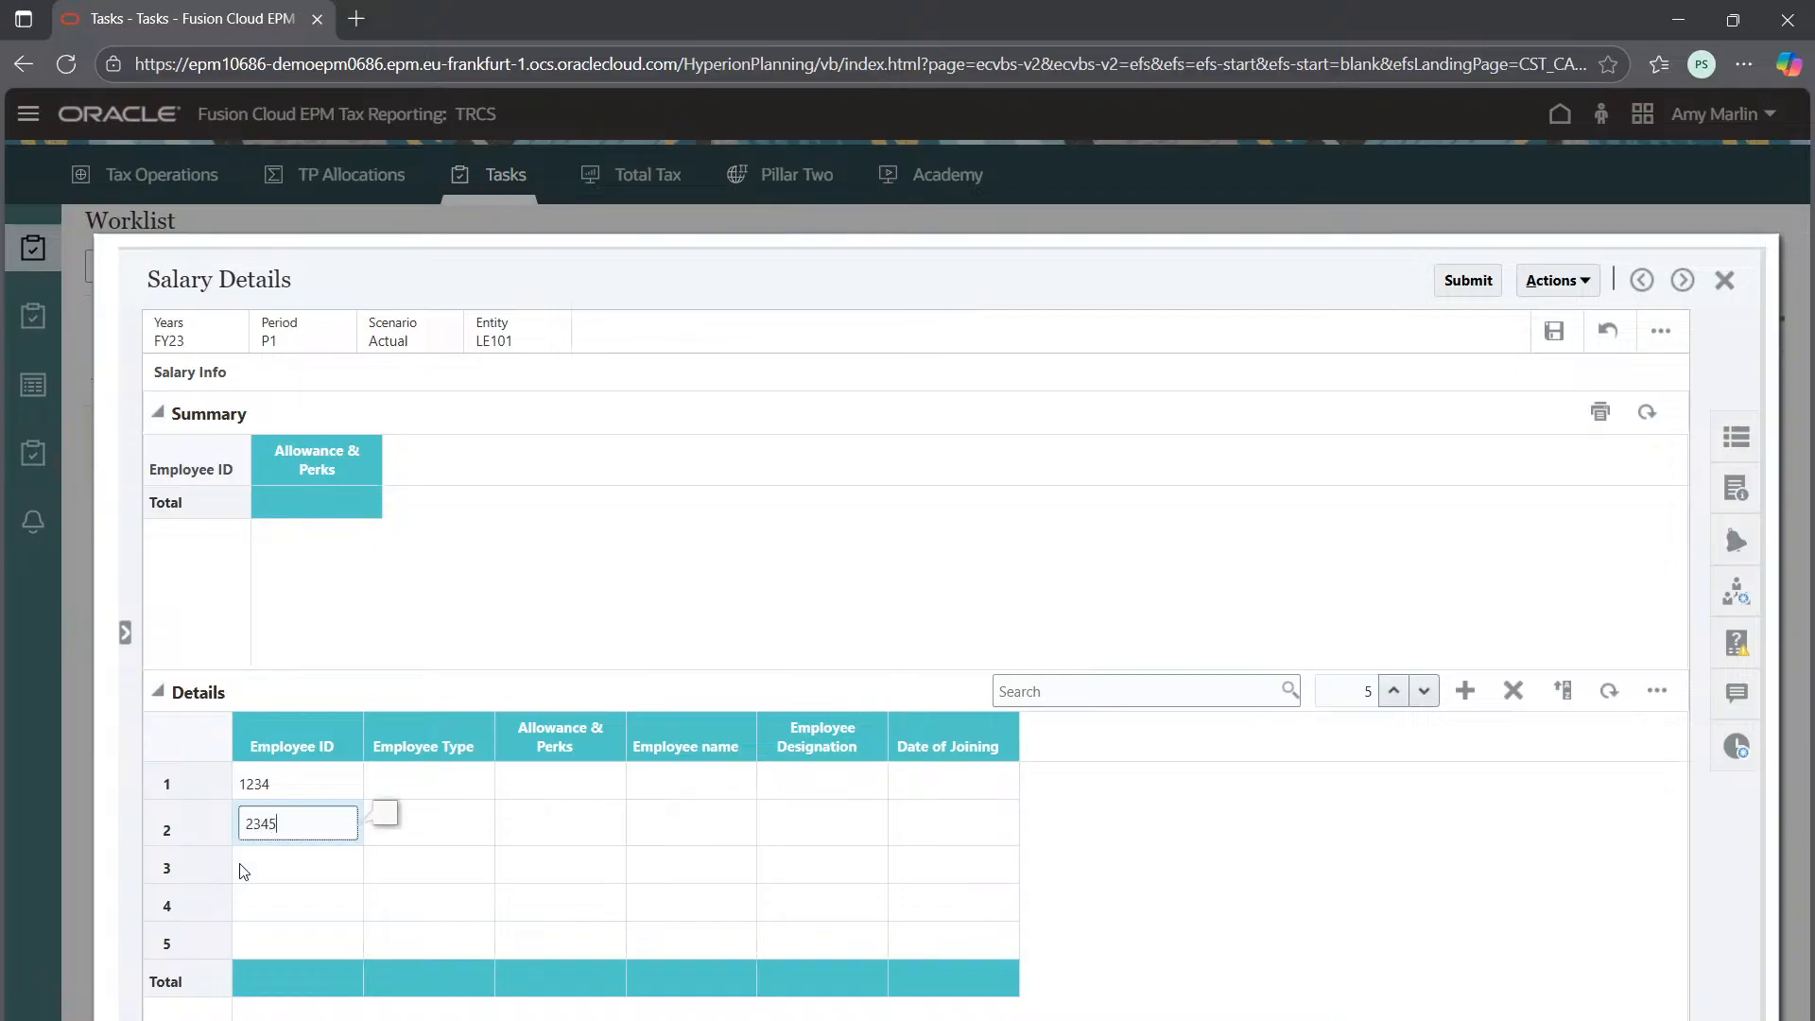
{"action": "left_click", "coordinate": [255, 867]}
{"action": "left_click", "coordinate": [255, 867]}
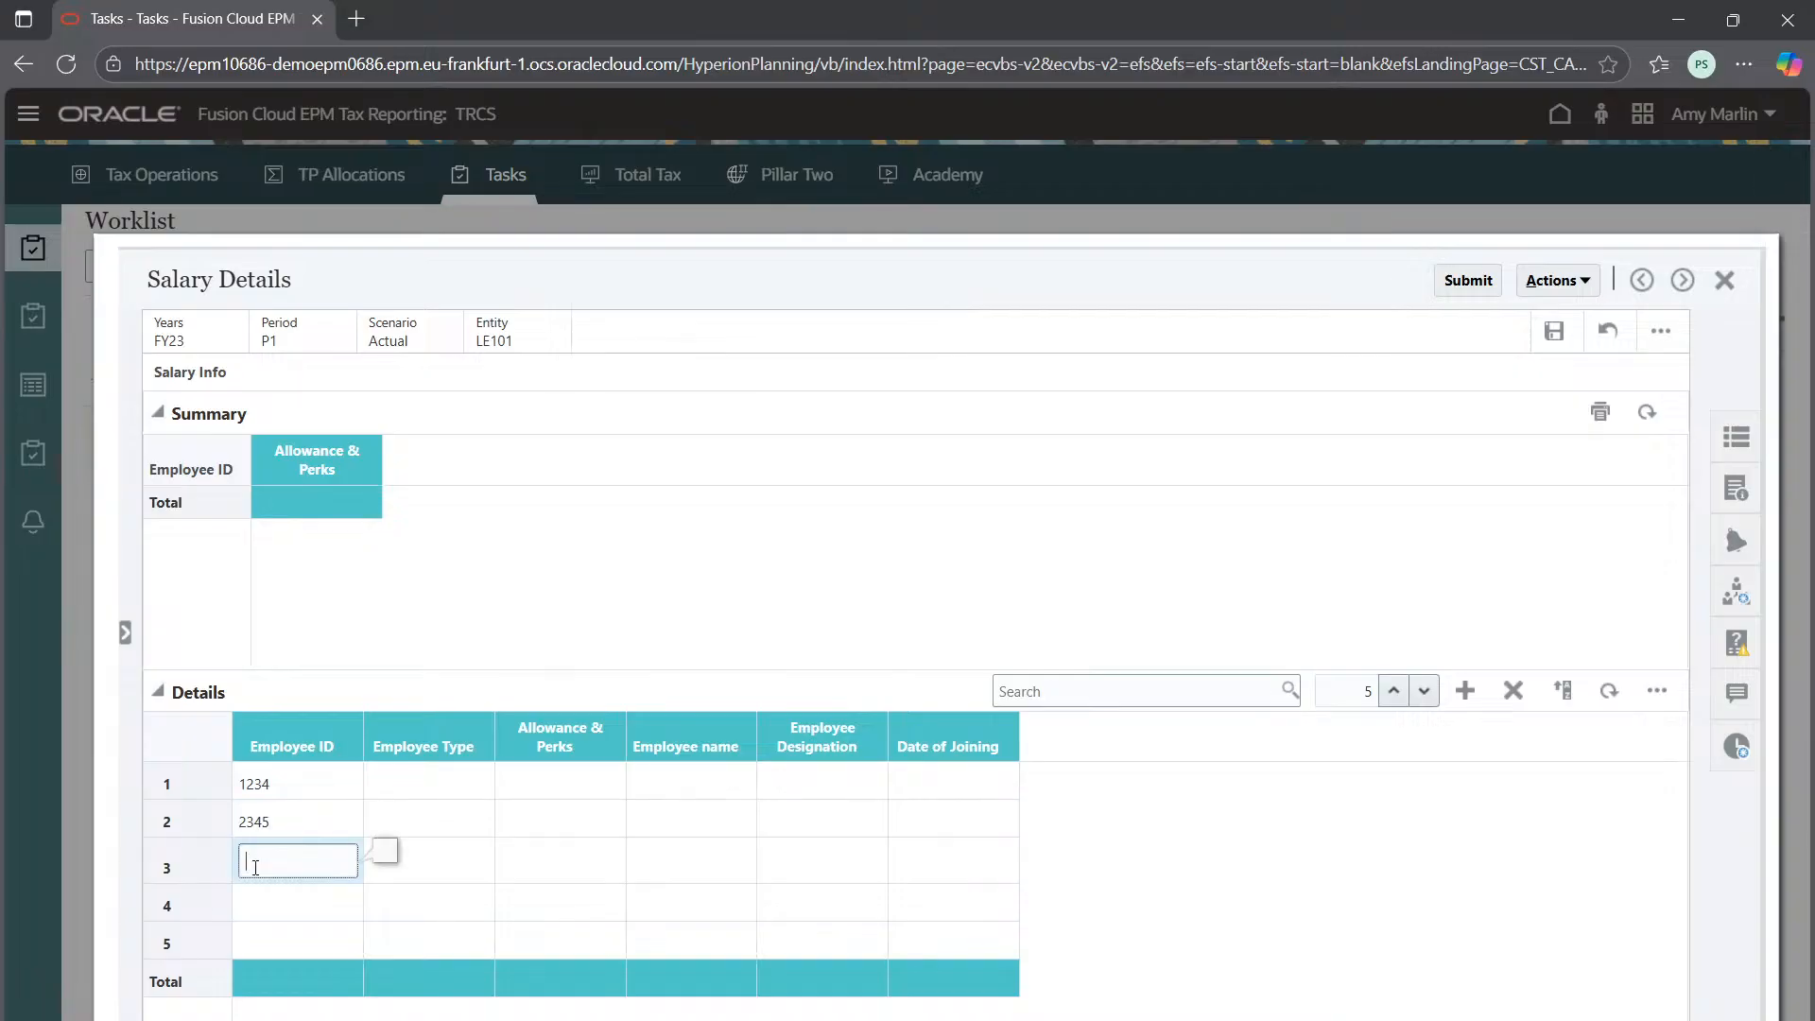
{"action": "type", "text": "3456"}
{"action": "left_click", "coordinate": [269, 891]}
{"action": "left_click", "coordinate": [268, 895]}
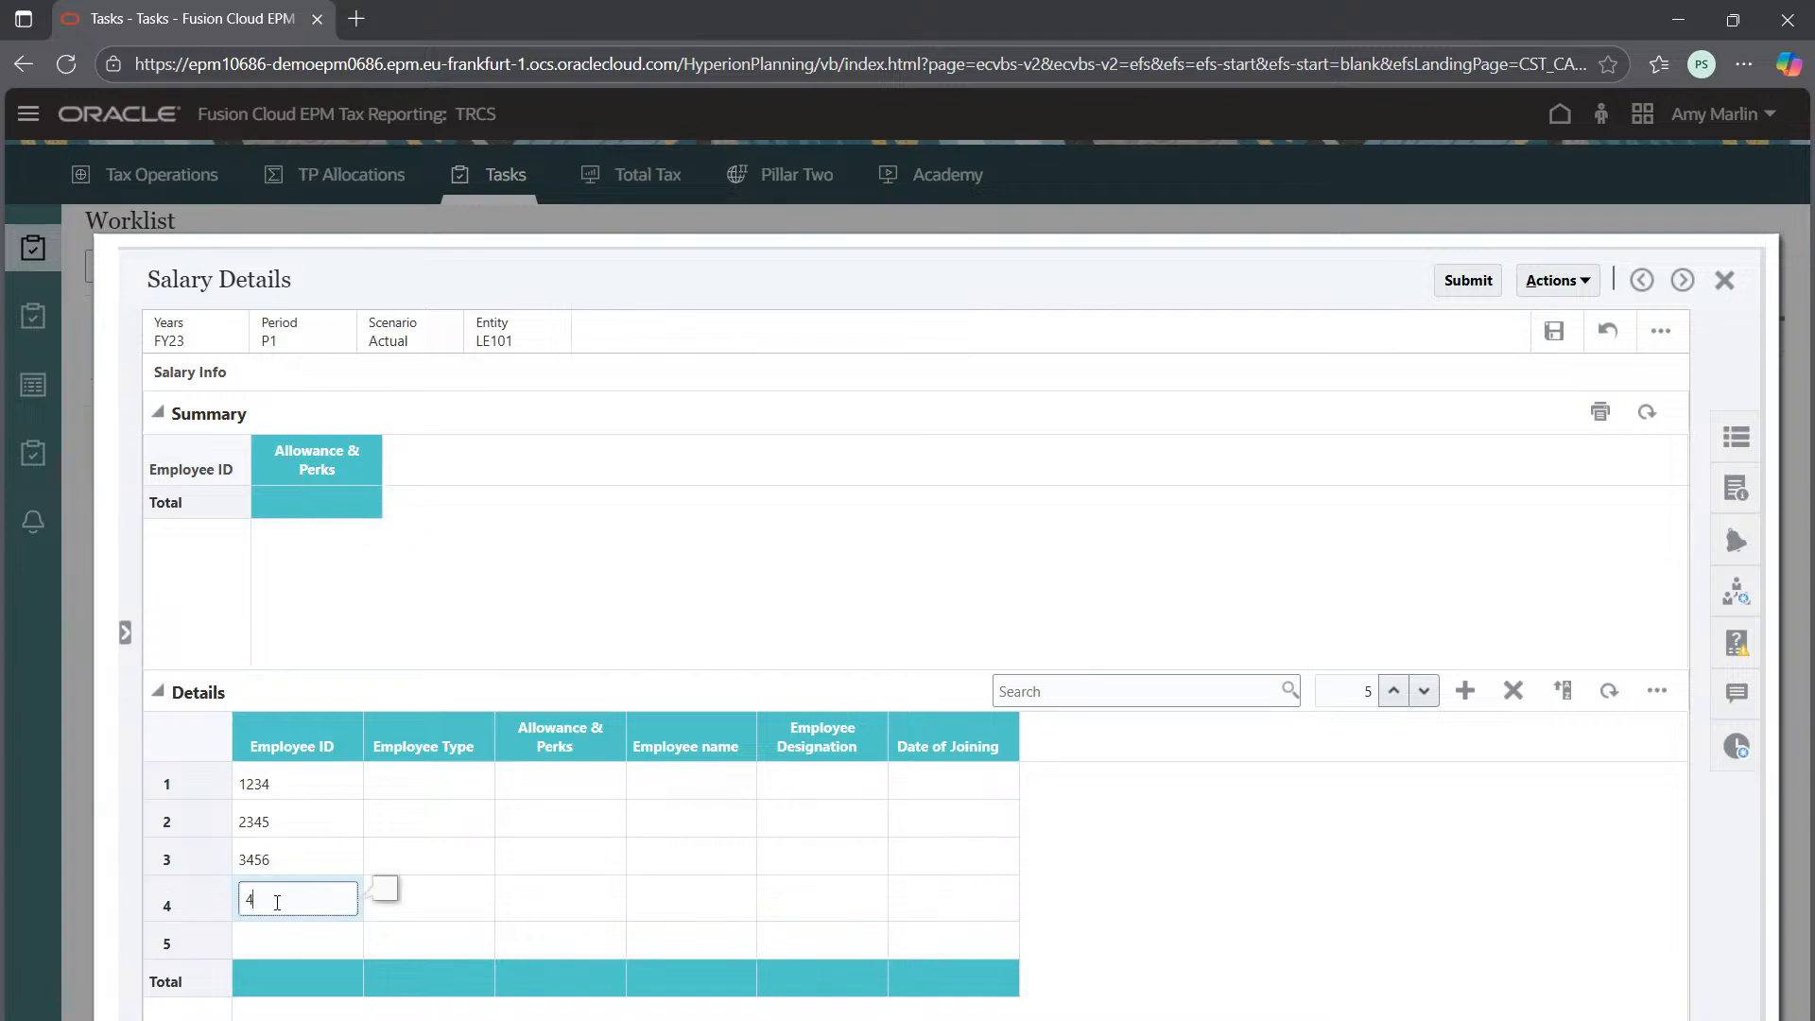
{"action": "type", "text": "4567"}
{"action": "left_click", "coordinate": [287, 944]}
{"action": "left_click", "coordinate": [289, 945]}
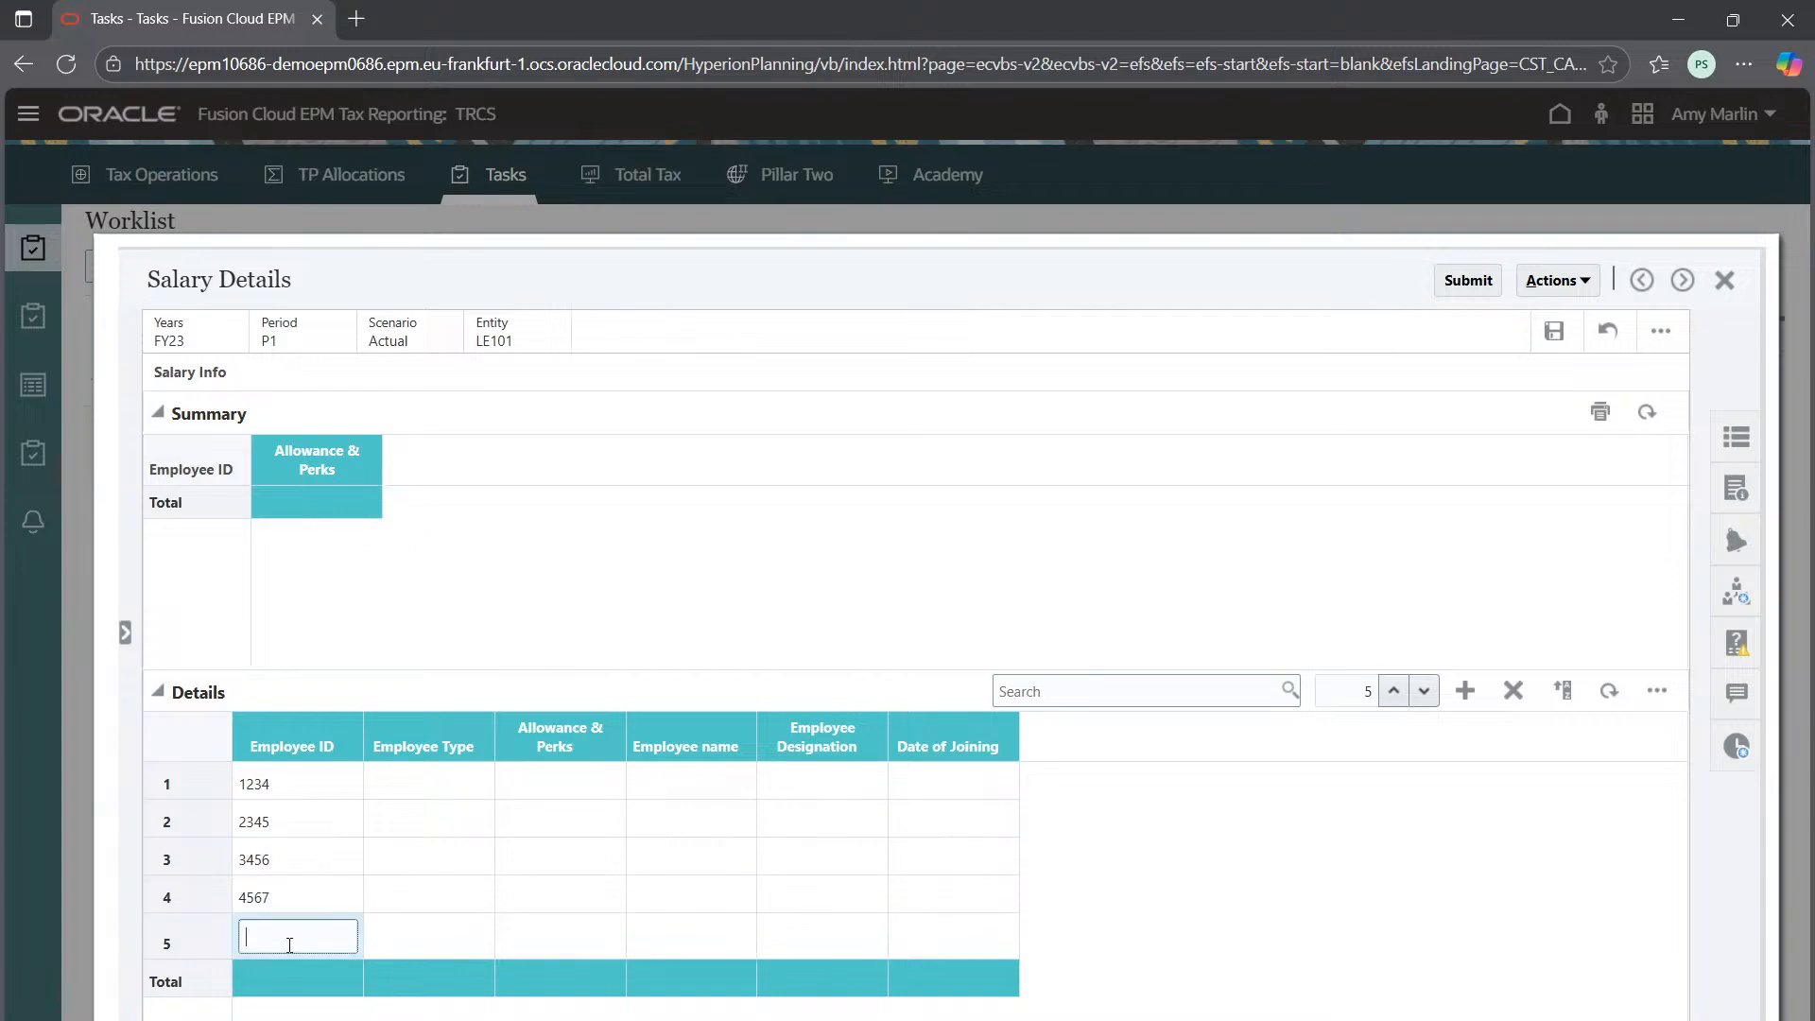
{"action": "type", "text": "5678"}
Set Employee Types to Permanent, Temporary, Contract, Contract and Permanent for rows 1–5
{"action": "left_click", "coordinate": [427, 781]}
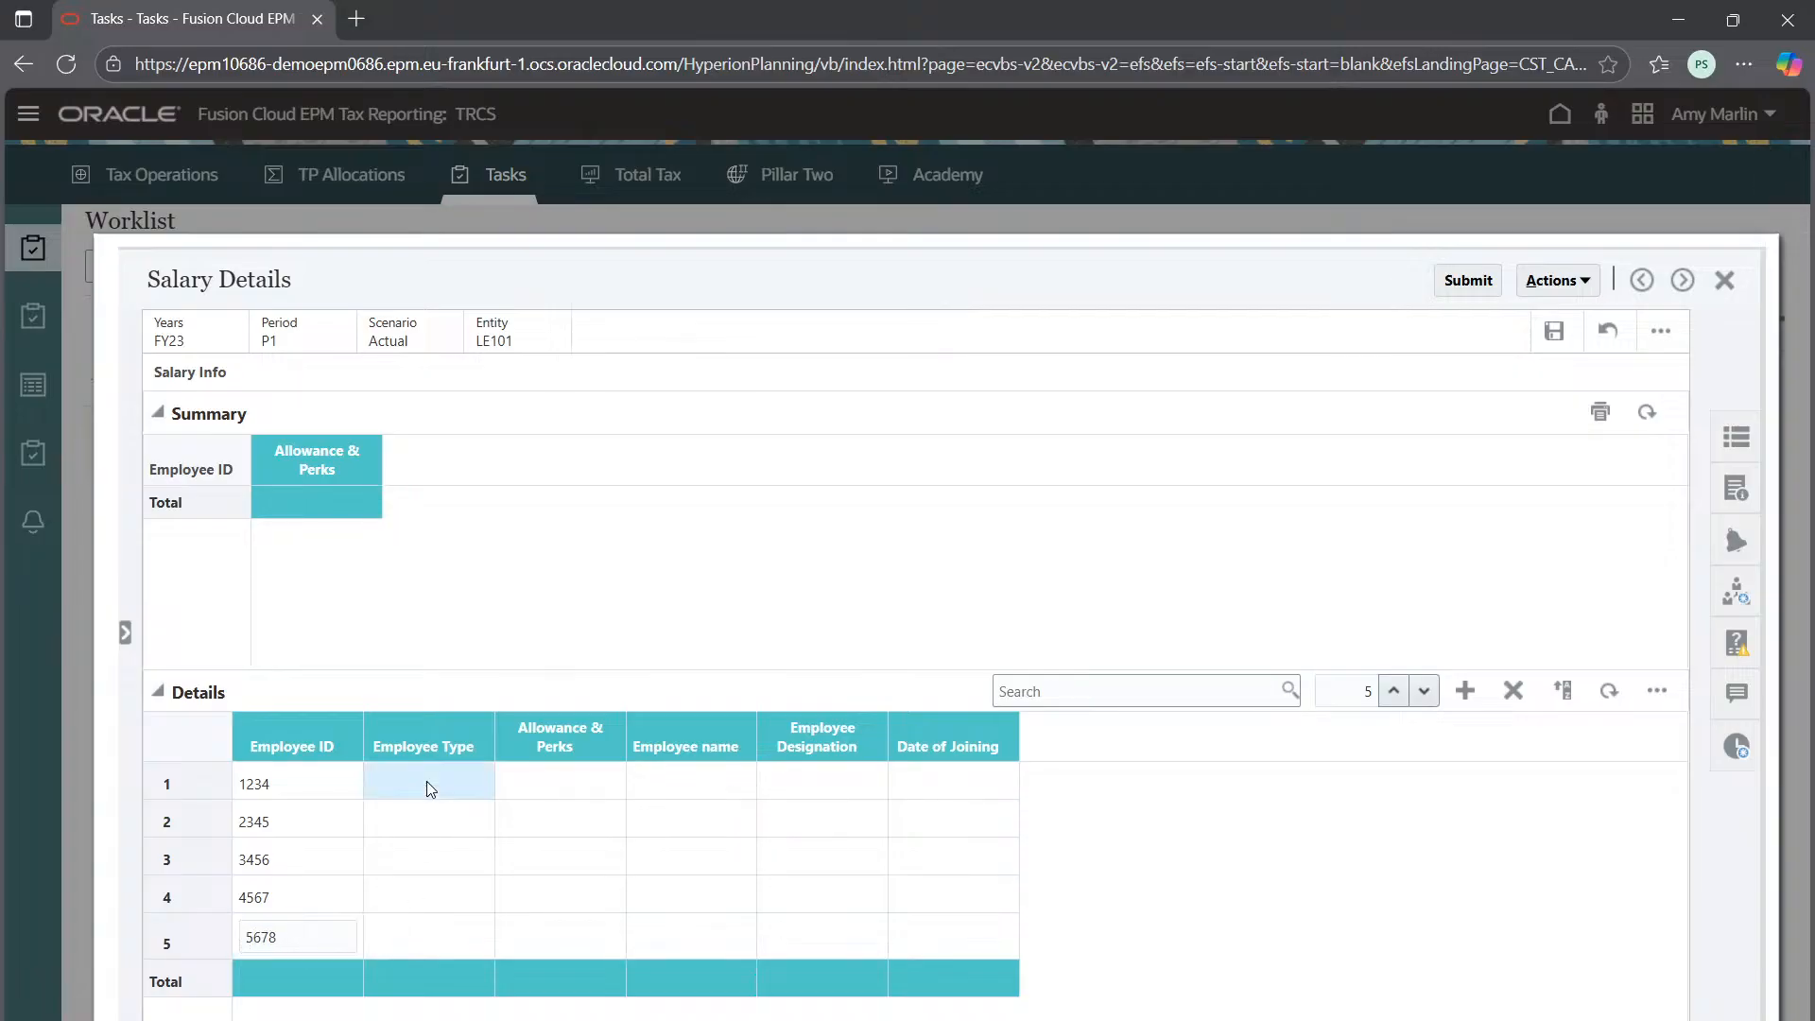
{"action": "left_click", "coordinate": [427, 781]}
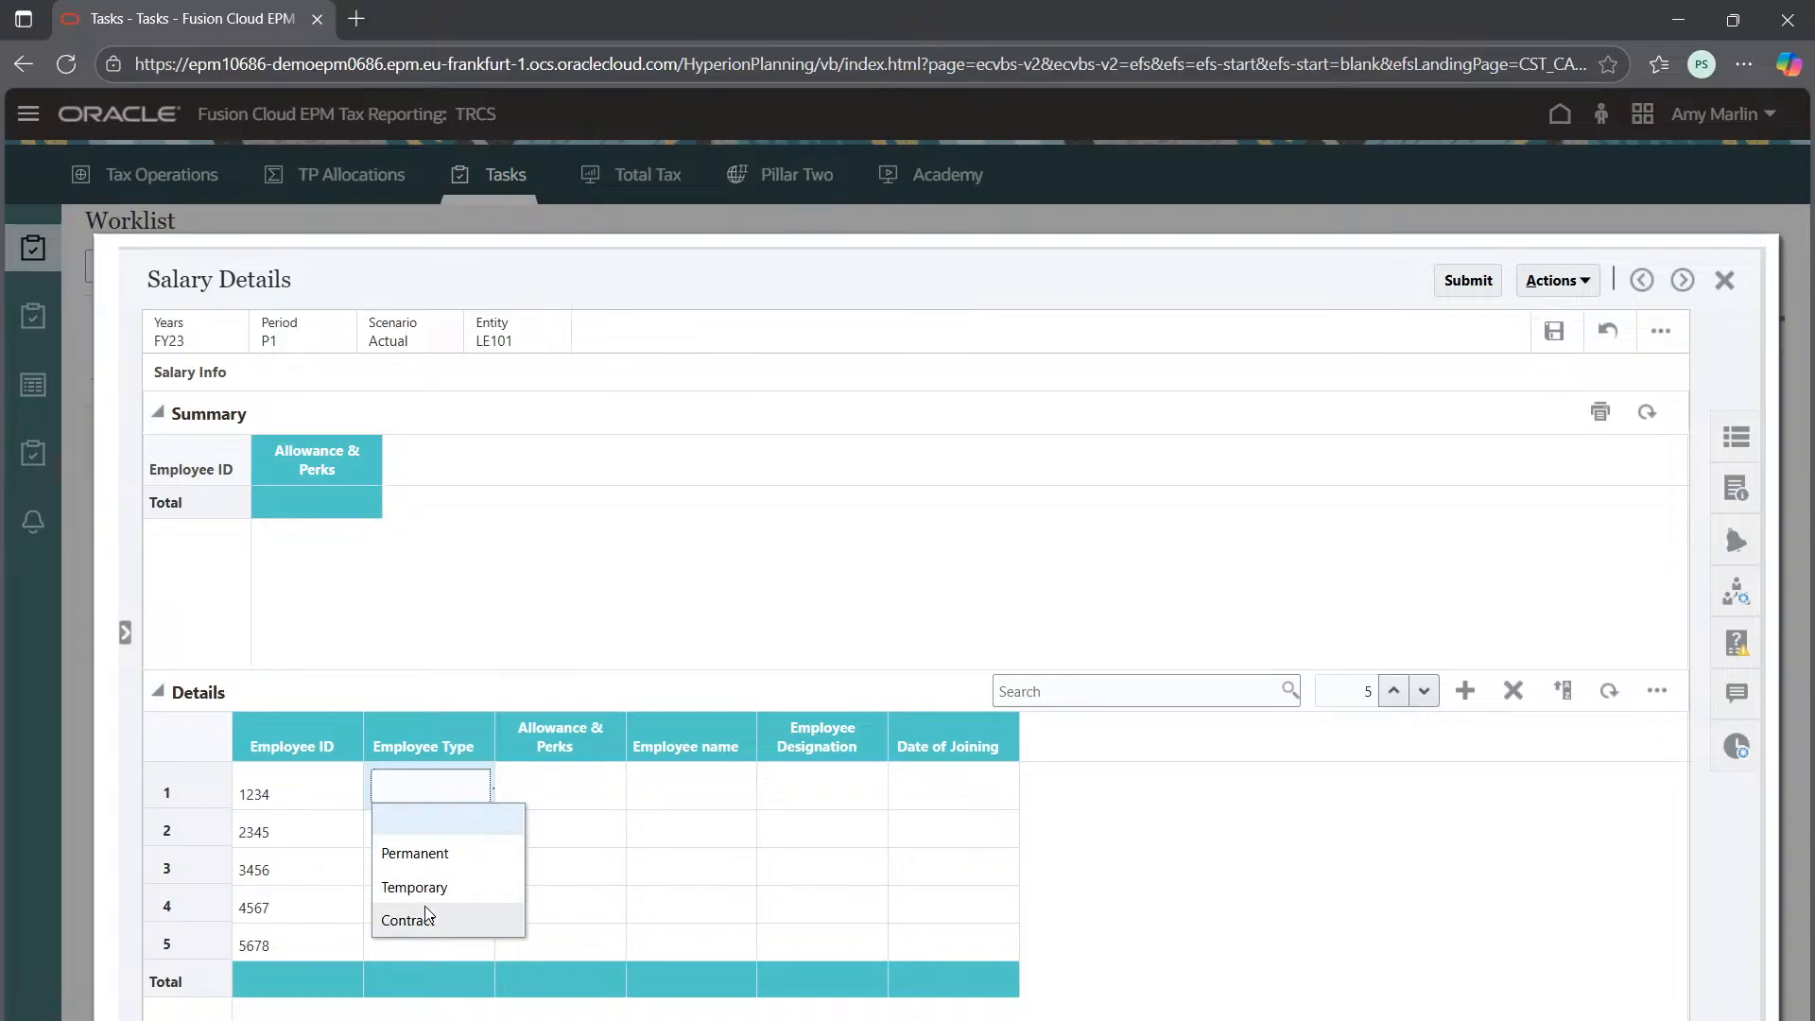
{"action": "left_click", "coordinate": [416, 853]}
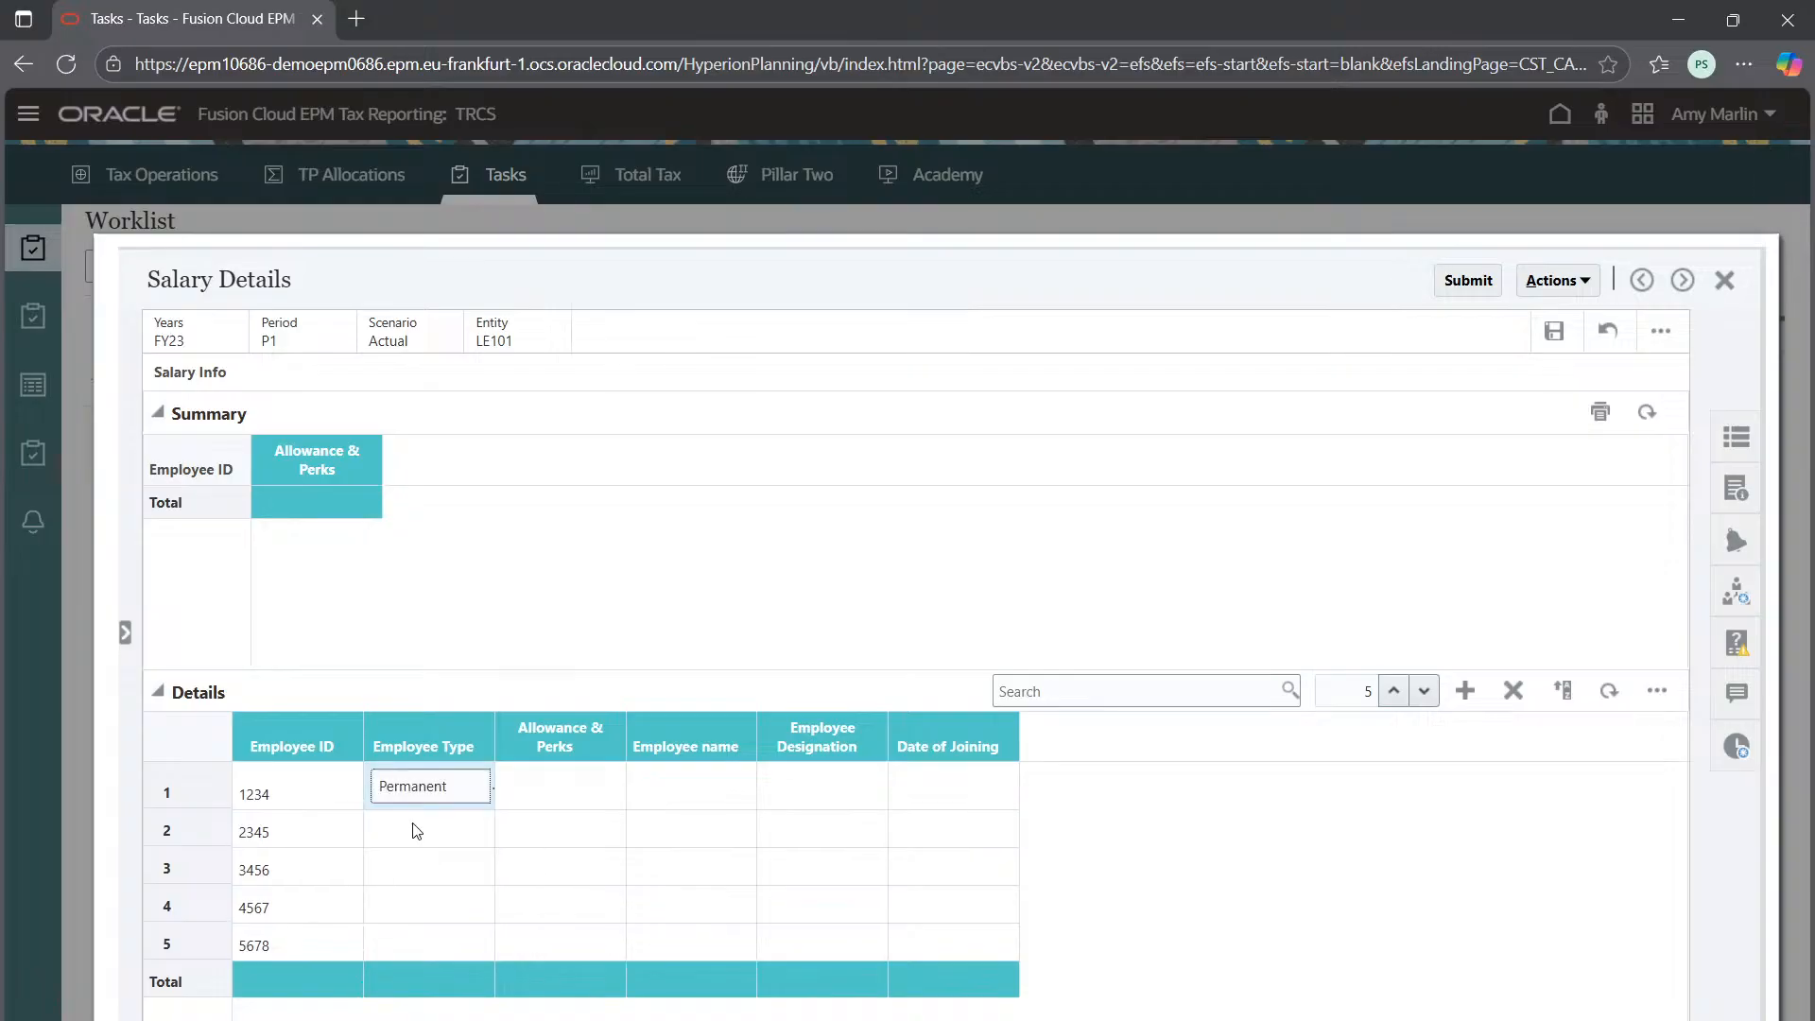
{"action": "left_click", "coordinate": [417, 830]}
{"action": "left_click", "coordinate": [410, 836]}
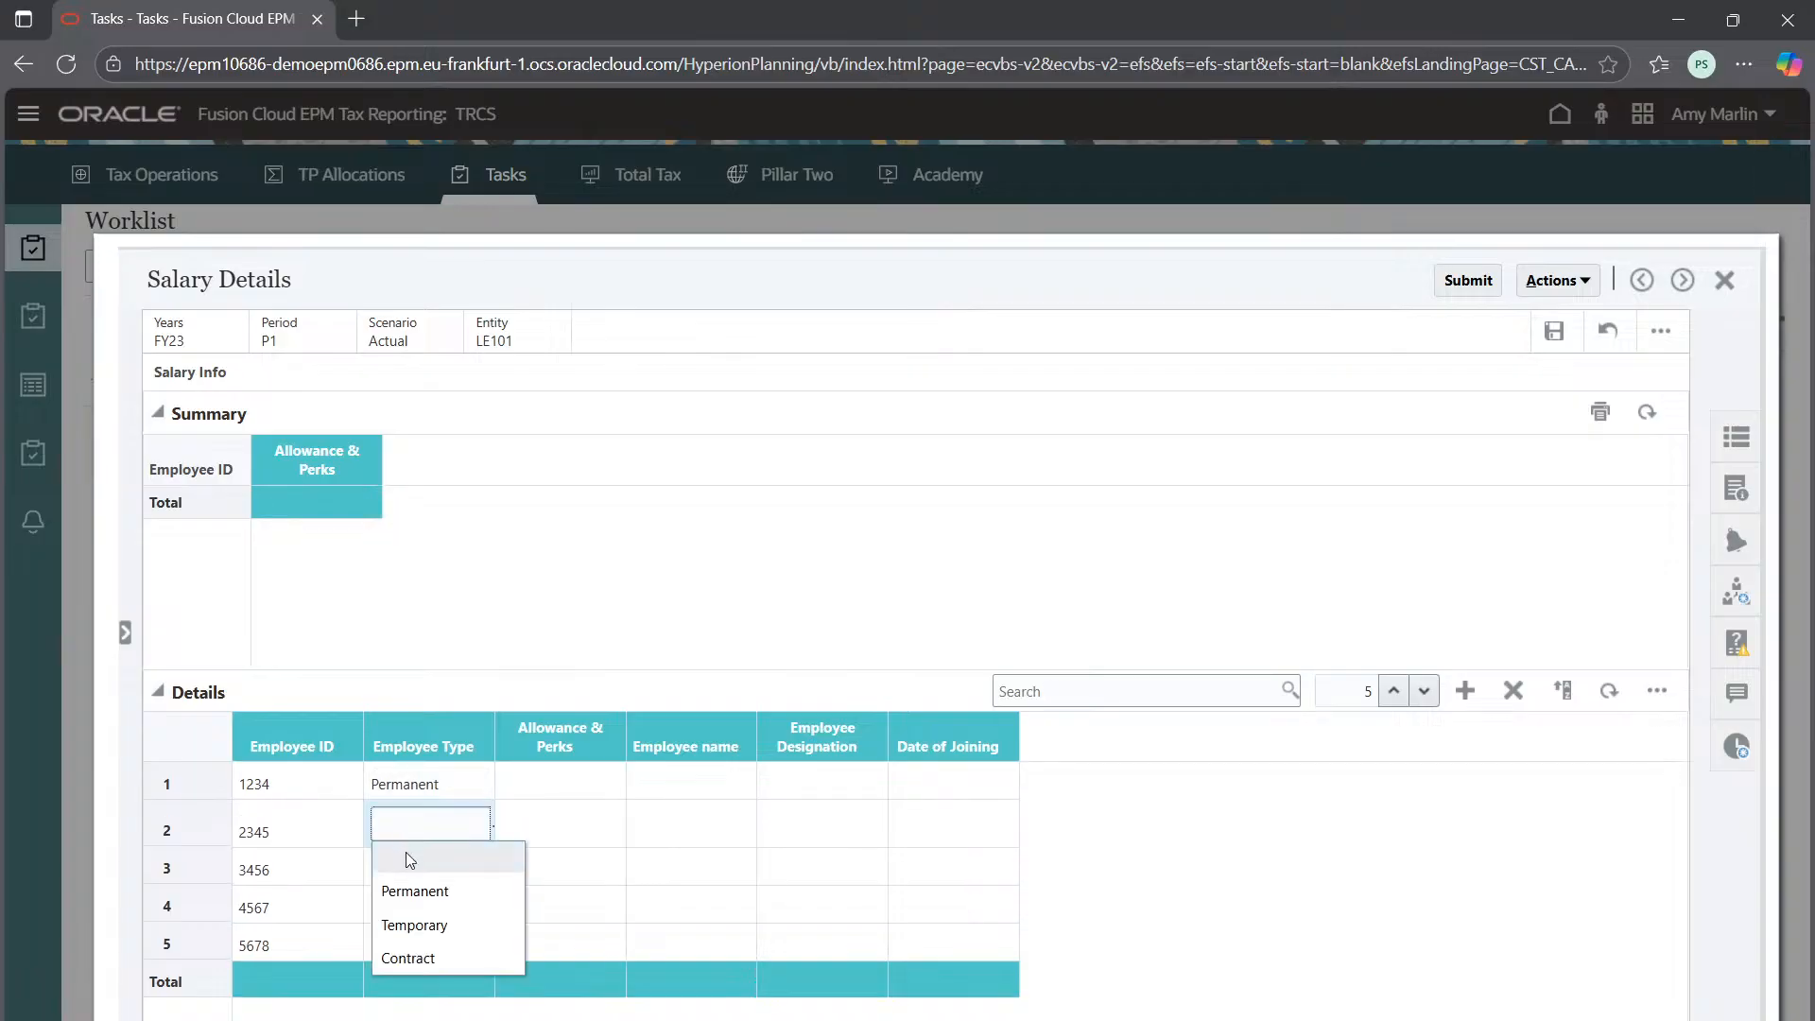
{"action": "left_click", "coordinate": [446, 924]}
{"action": "left_click", "coordinate": [450, 875]}
{"action": "left_click", "coordinate": [451, 882]}
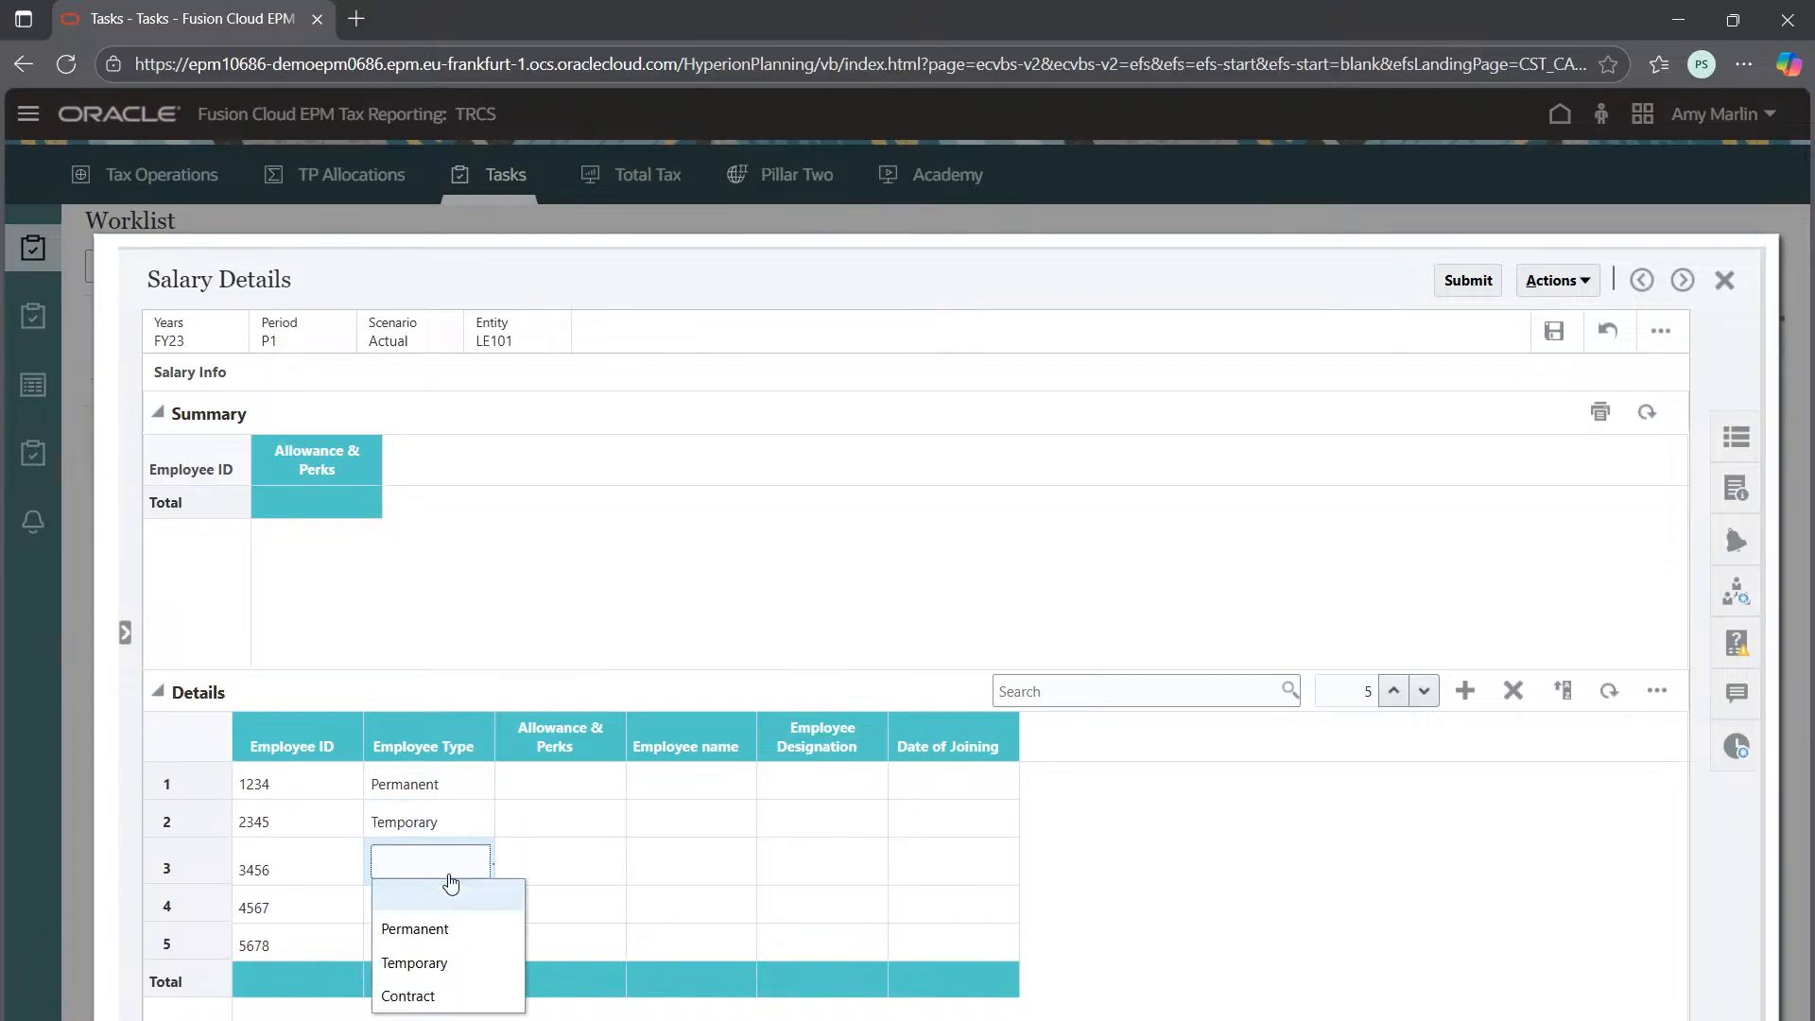
{"action": "left_click", "coordinate": [437, 994]}
{"action": "left_click", "coordinate": [425, 913]}
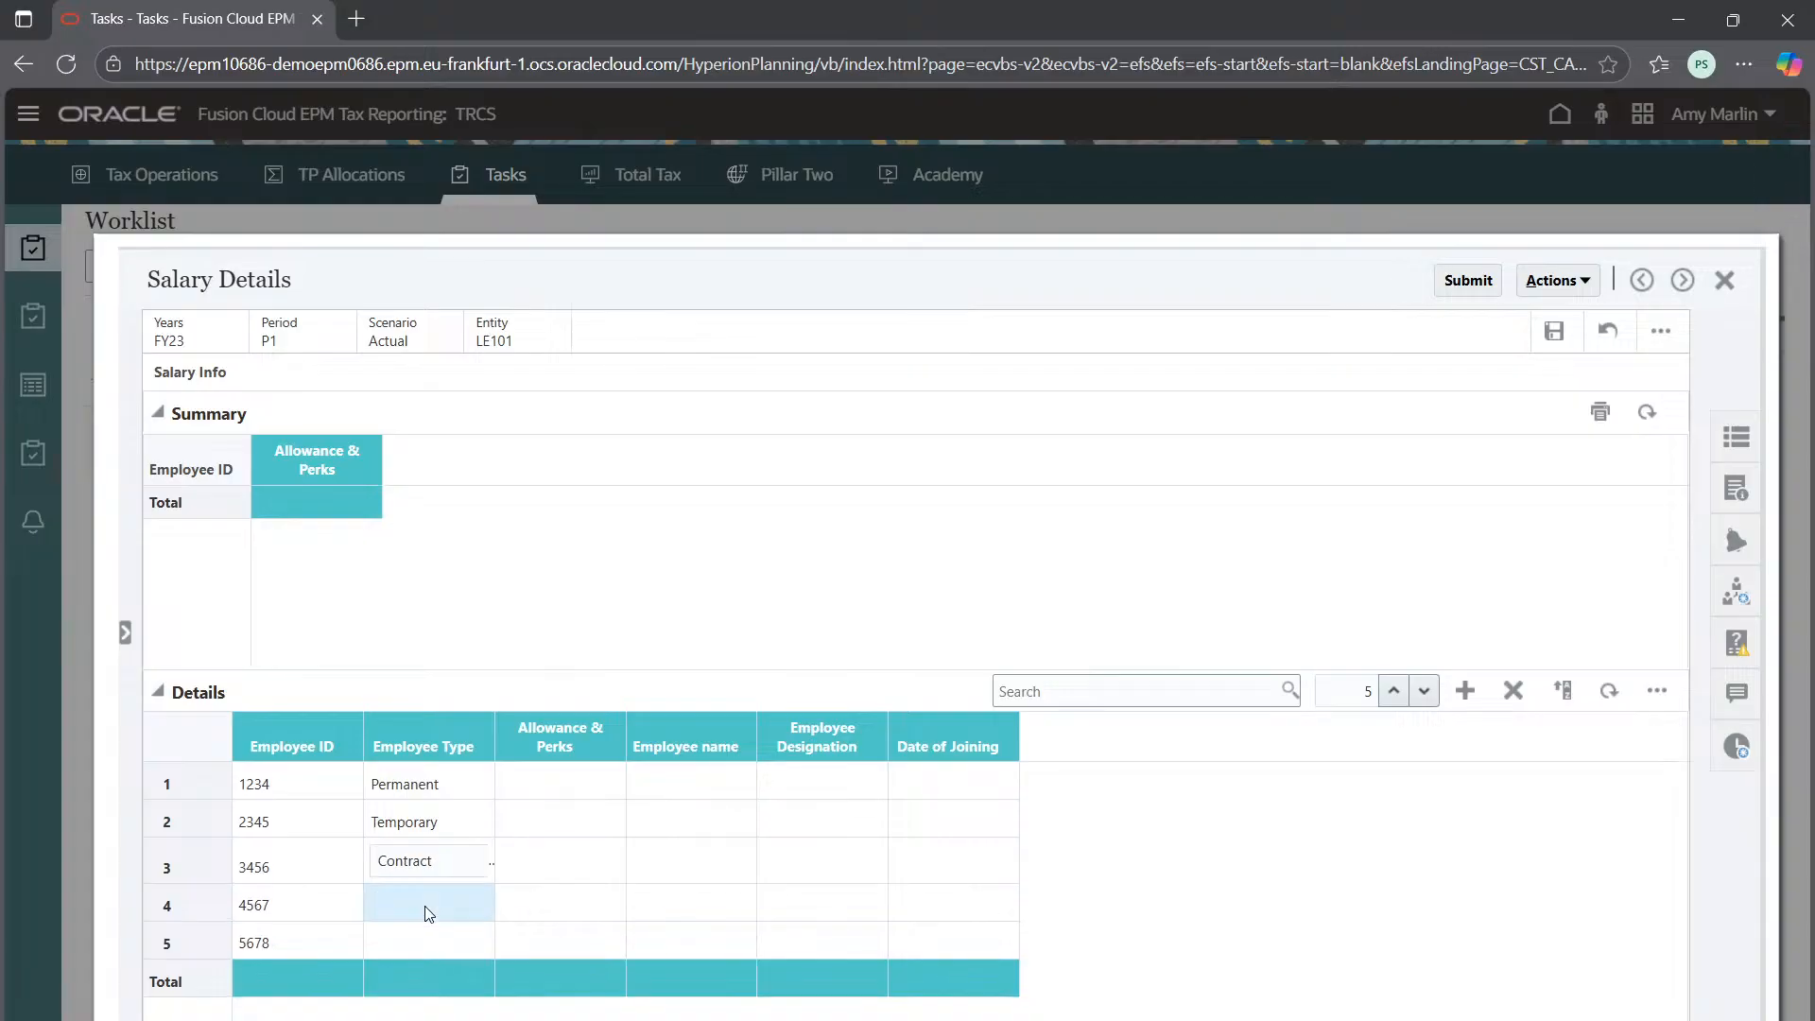
{"action": "left_click", "coordinate": [420, 911]}
{"action": "left_click", "coordinate": [418, 1019]}
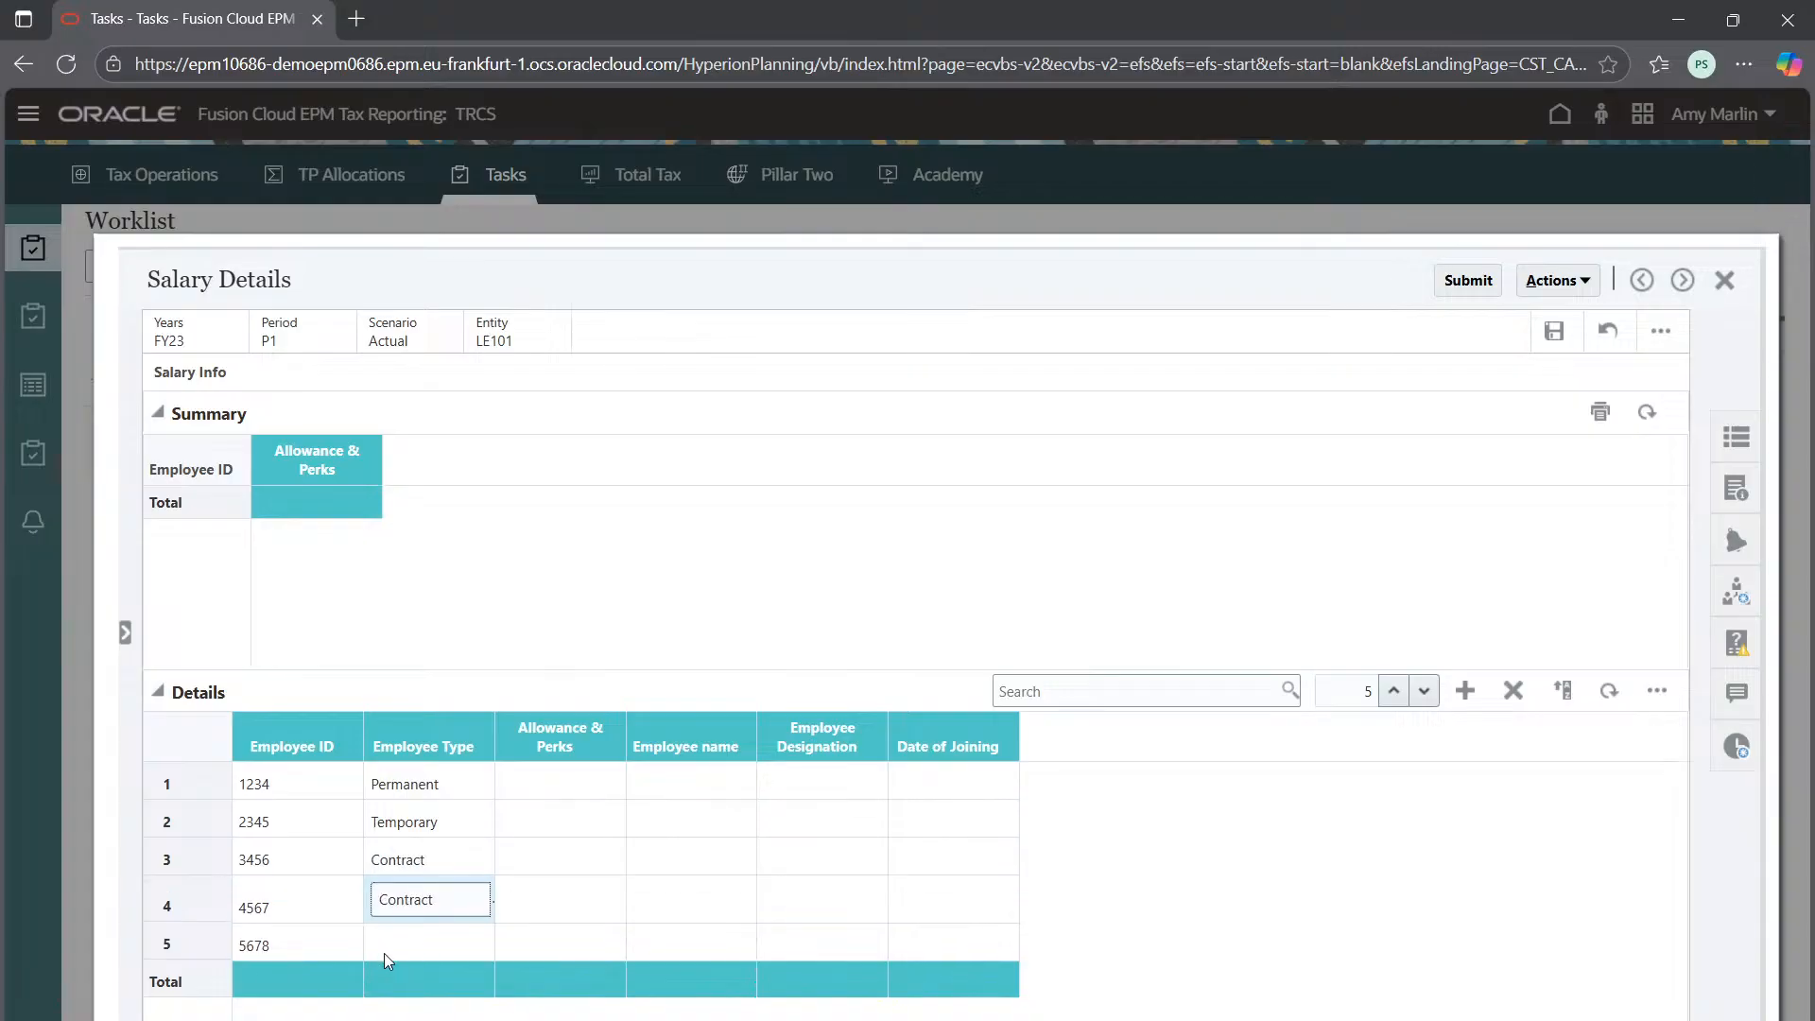
{"action": "left_click", "coordinate": [384, 954]}
{"action": "left_click", "coordinate": [384, 953]}
{"action": "left_click", "coordinate": [442, 836]}
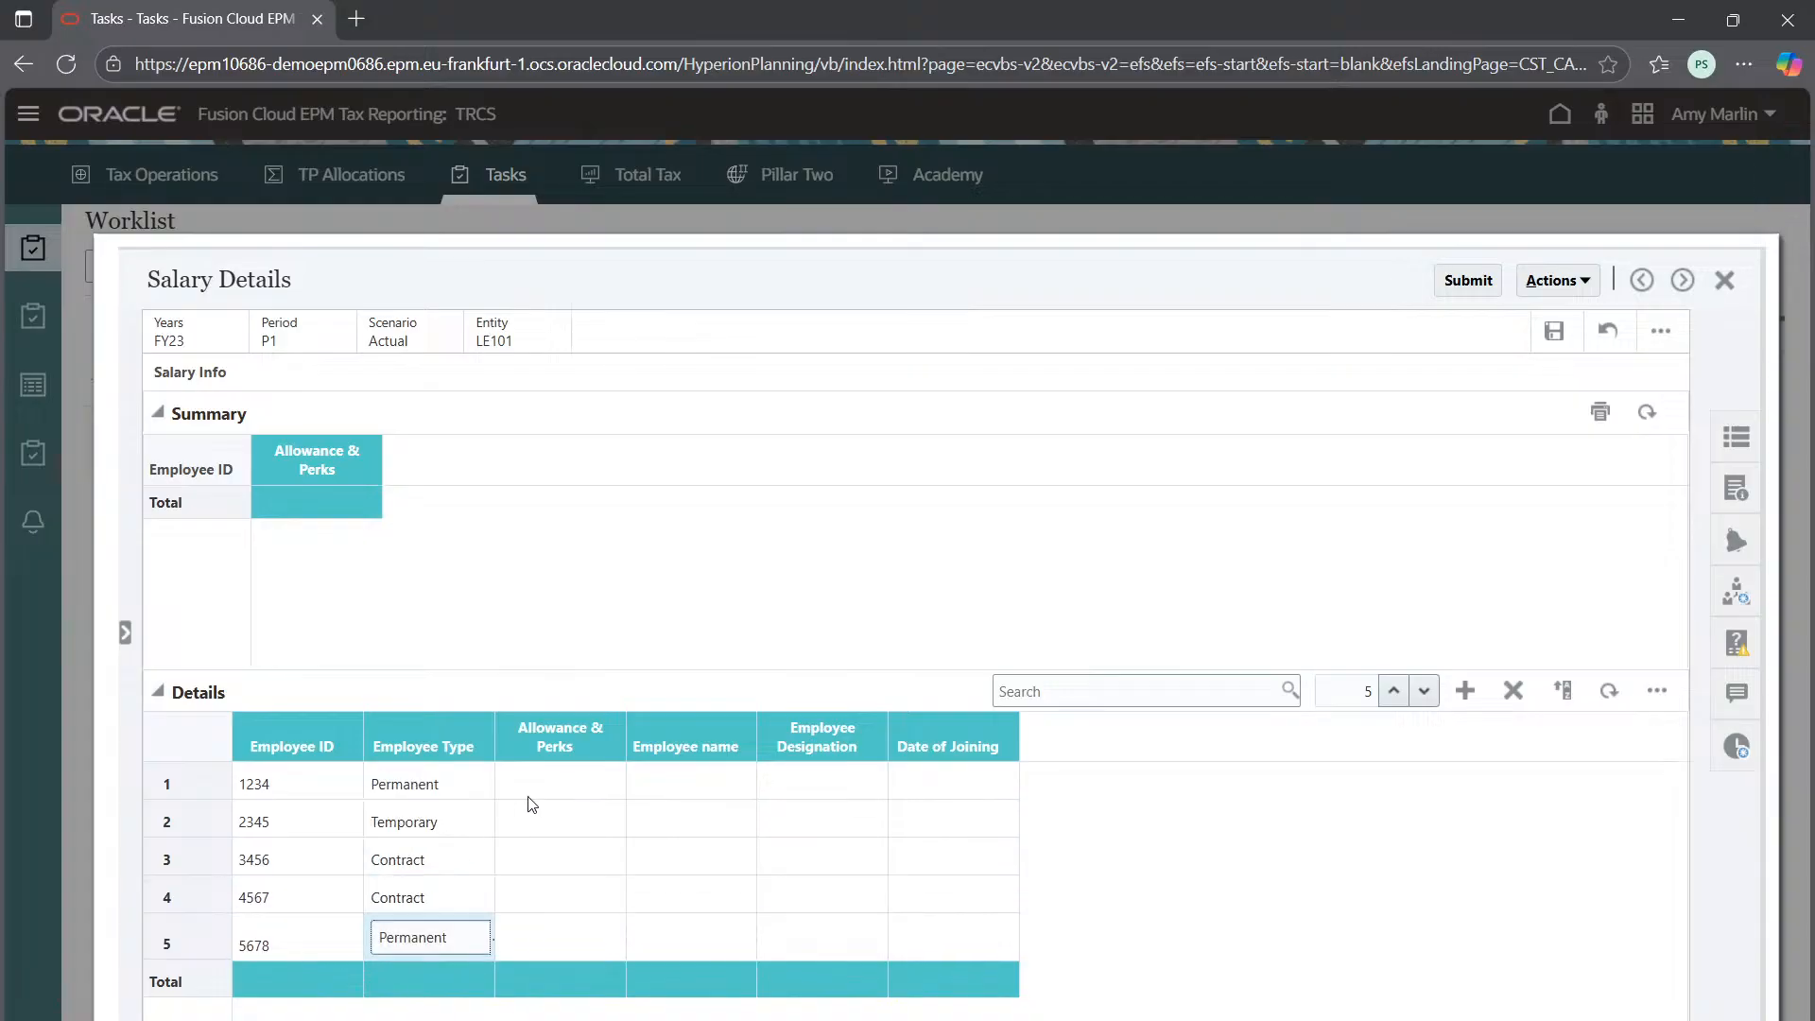
{"action": "left_click", "coordinate": [554, 783]}
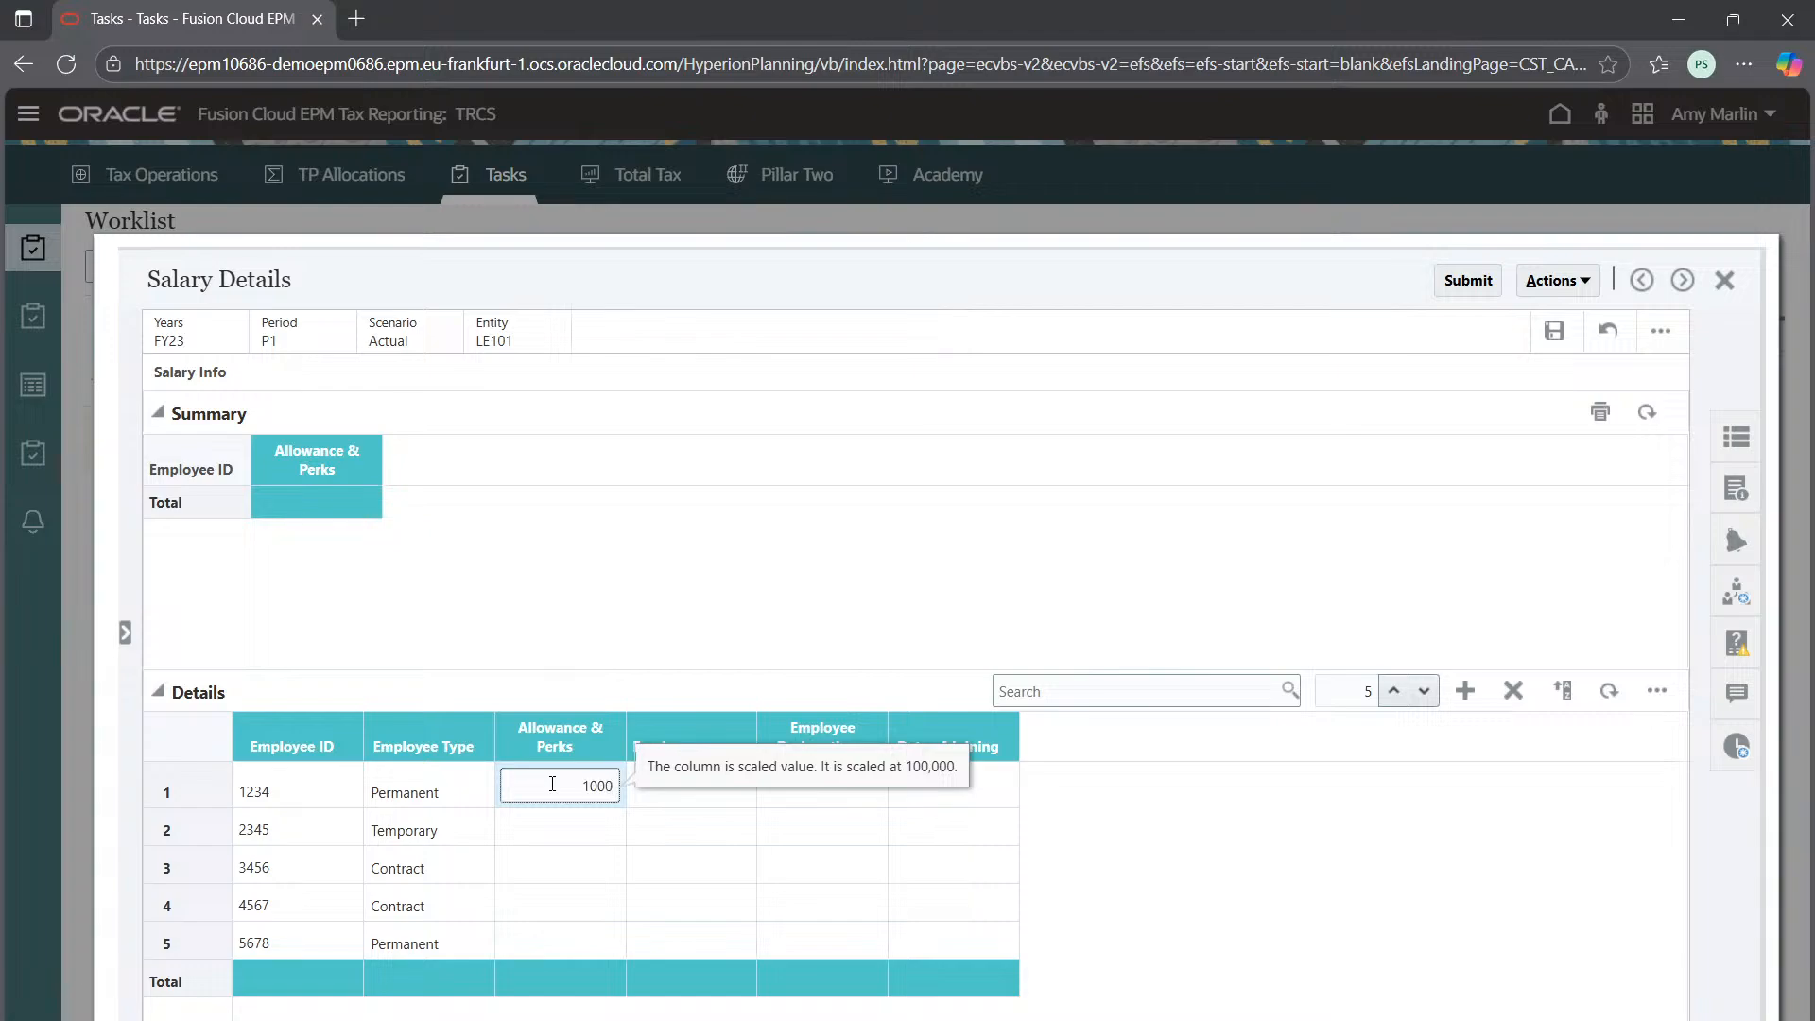
Enter Allowance & Perks of 8,000, 9,700, 6,800 and 11,000 for rows 2–5
{"action": "right_click", "coordinate": [553, 799]}
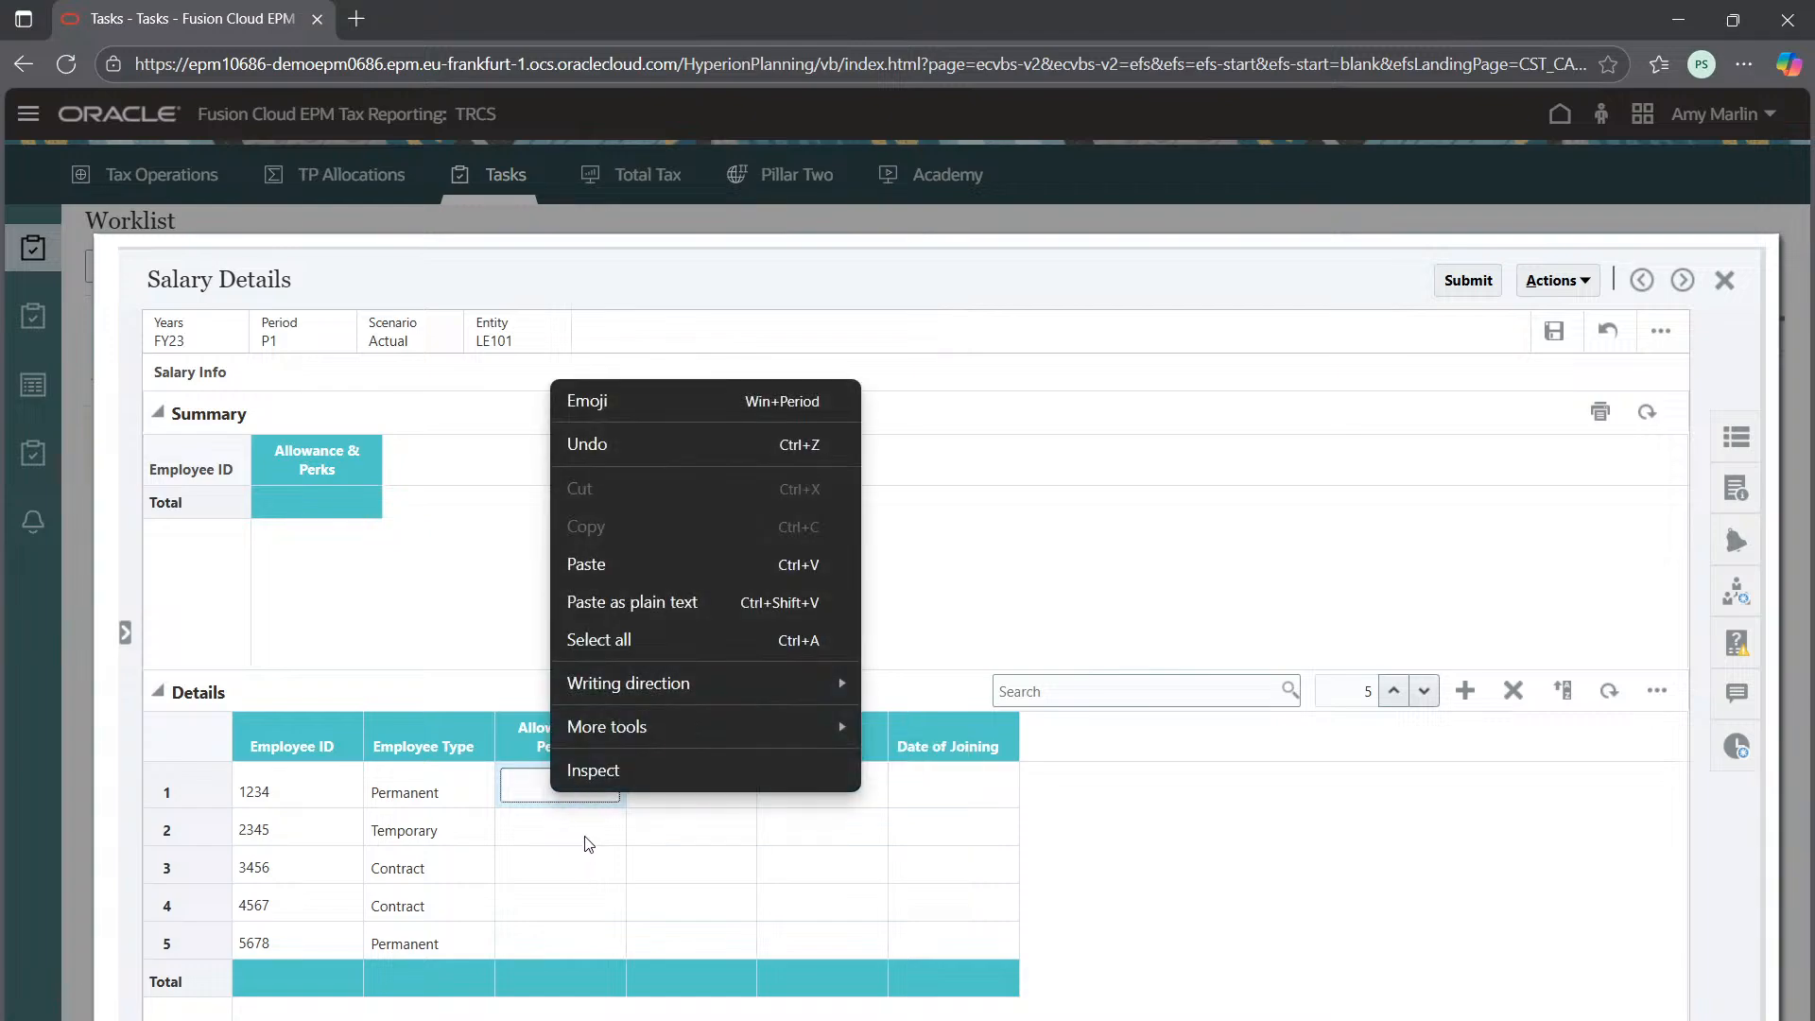
{"action": "left_click", "coordinate": [578, 833]}
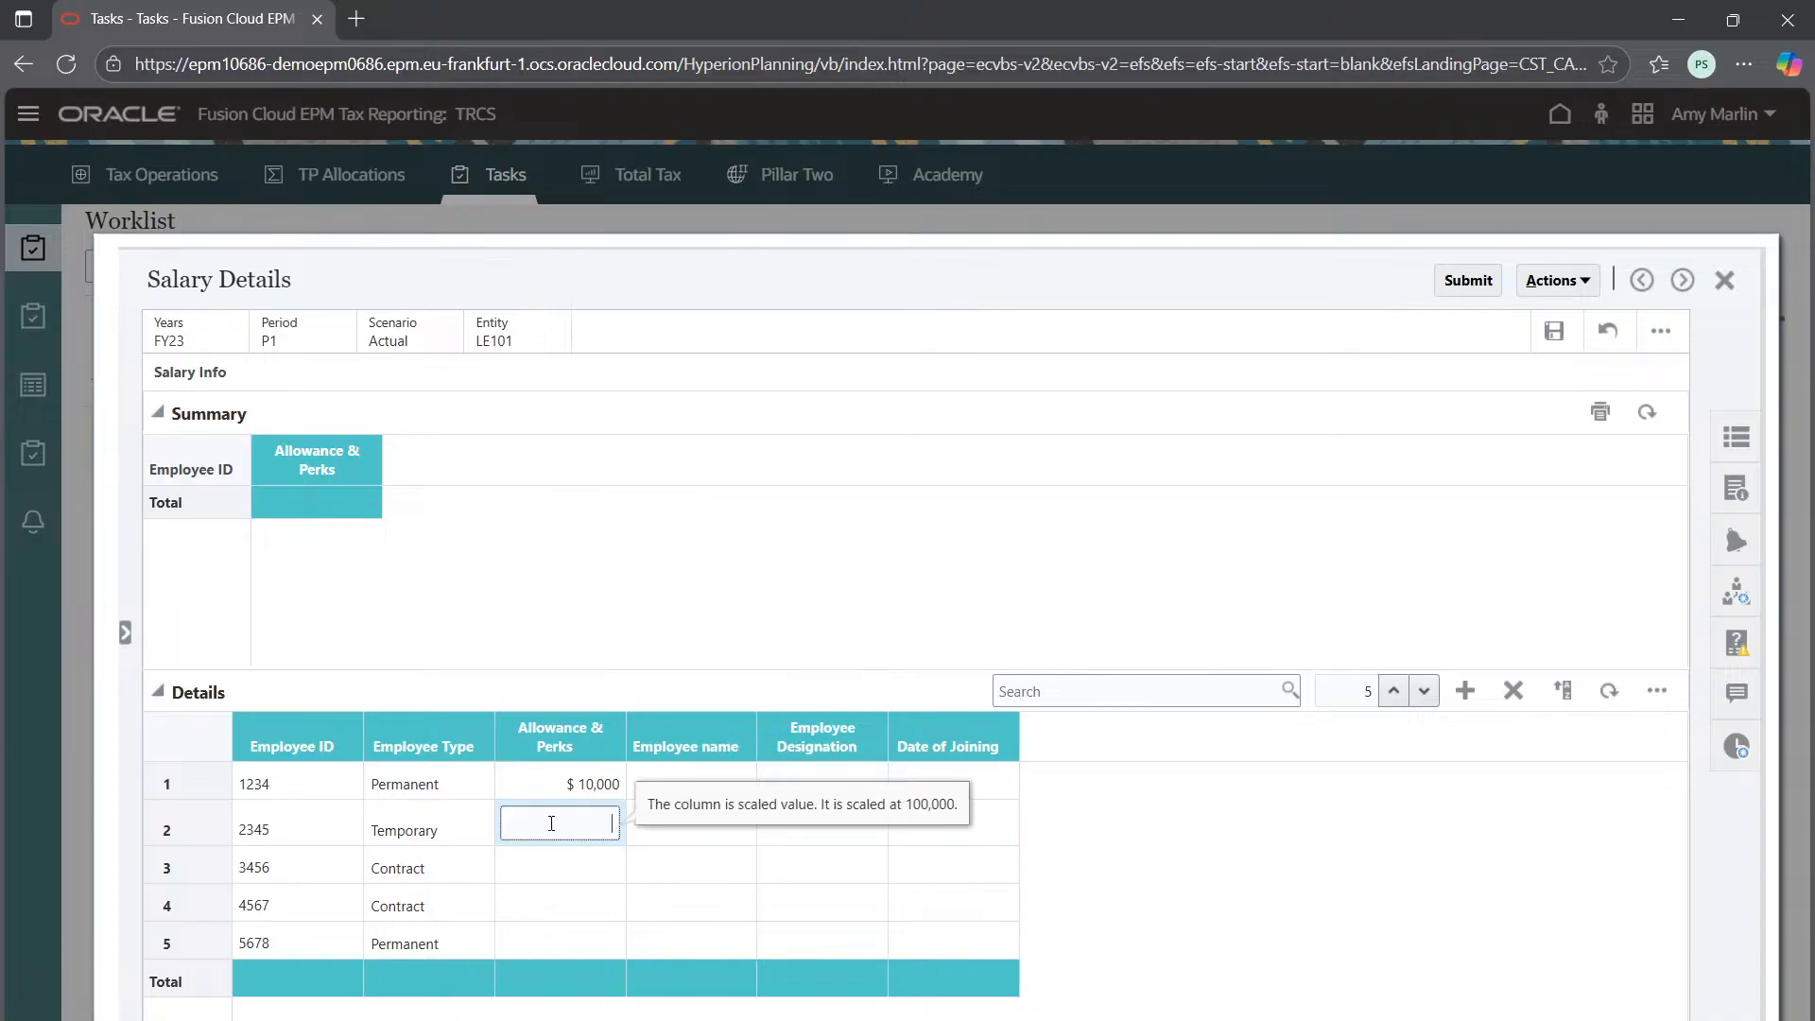
{"action": "type", "text": "8000"}
{"action": "left_click", "coordinate": [593, 864]}
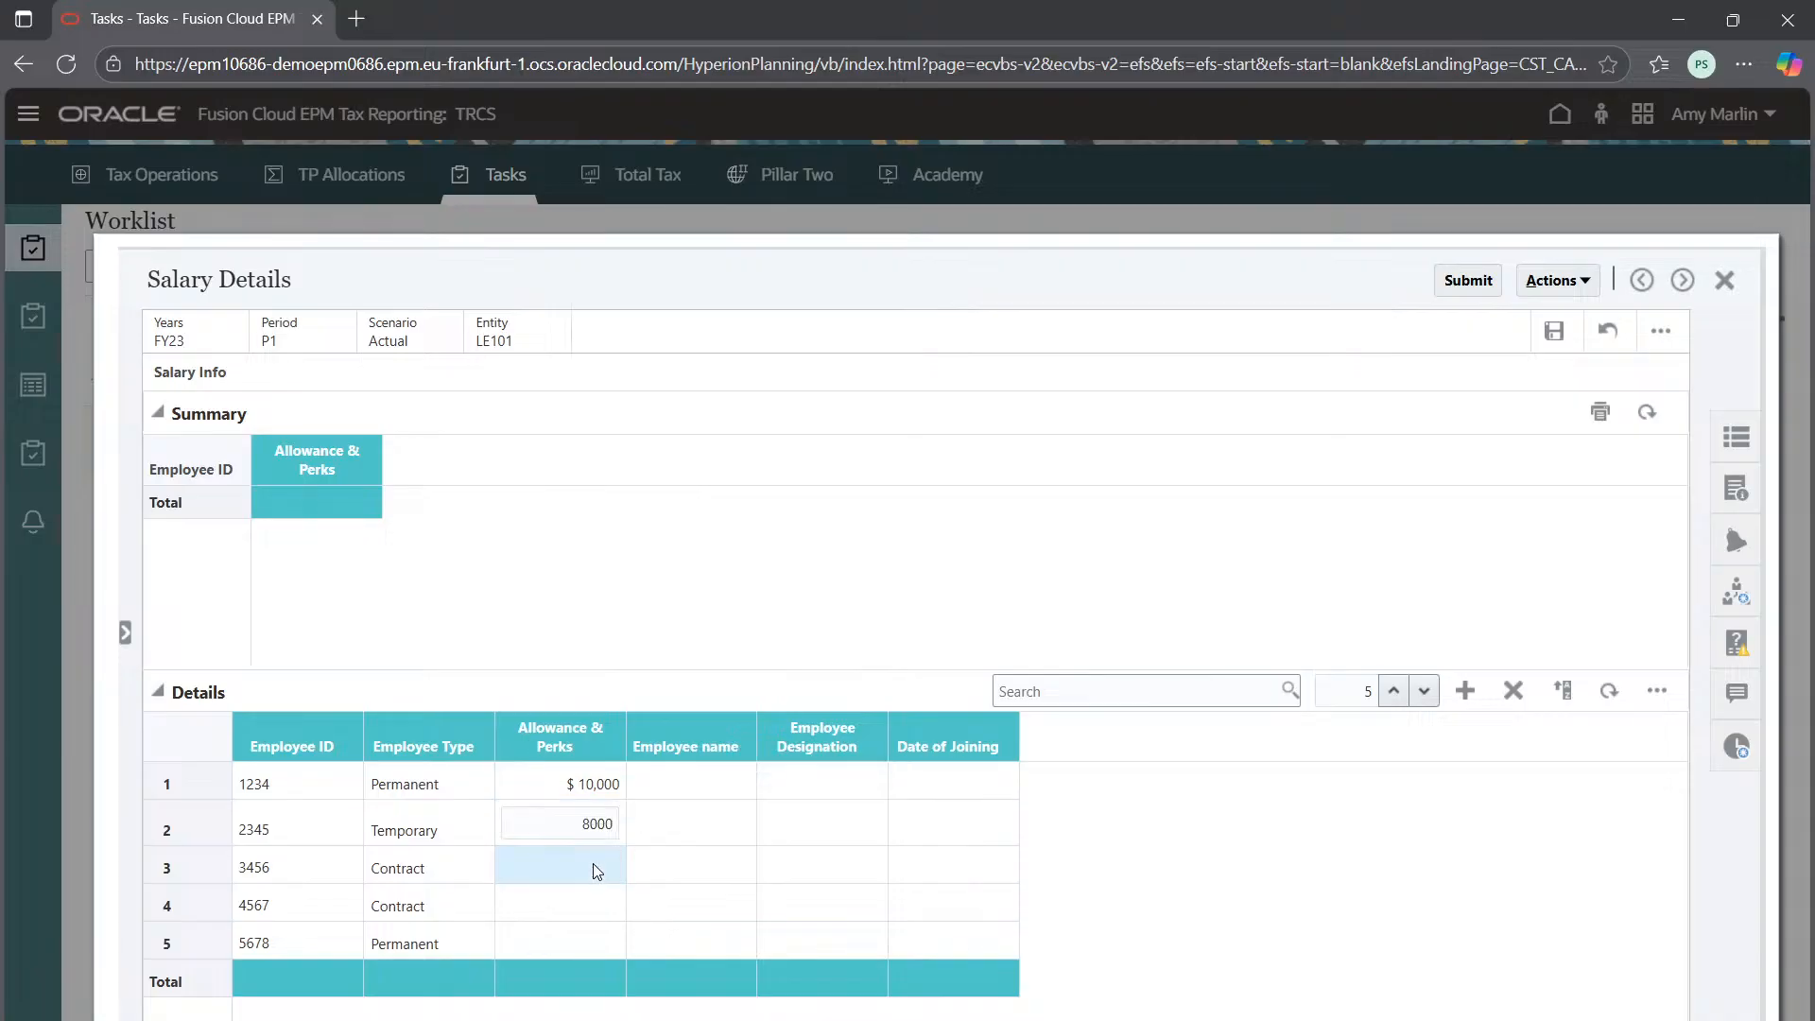
{"action": "type", "text": "9,70"}
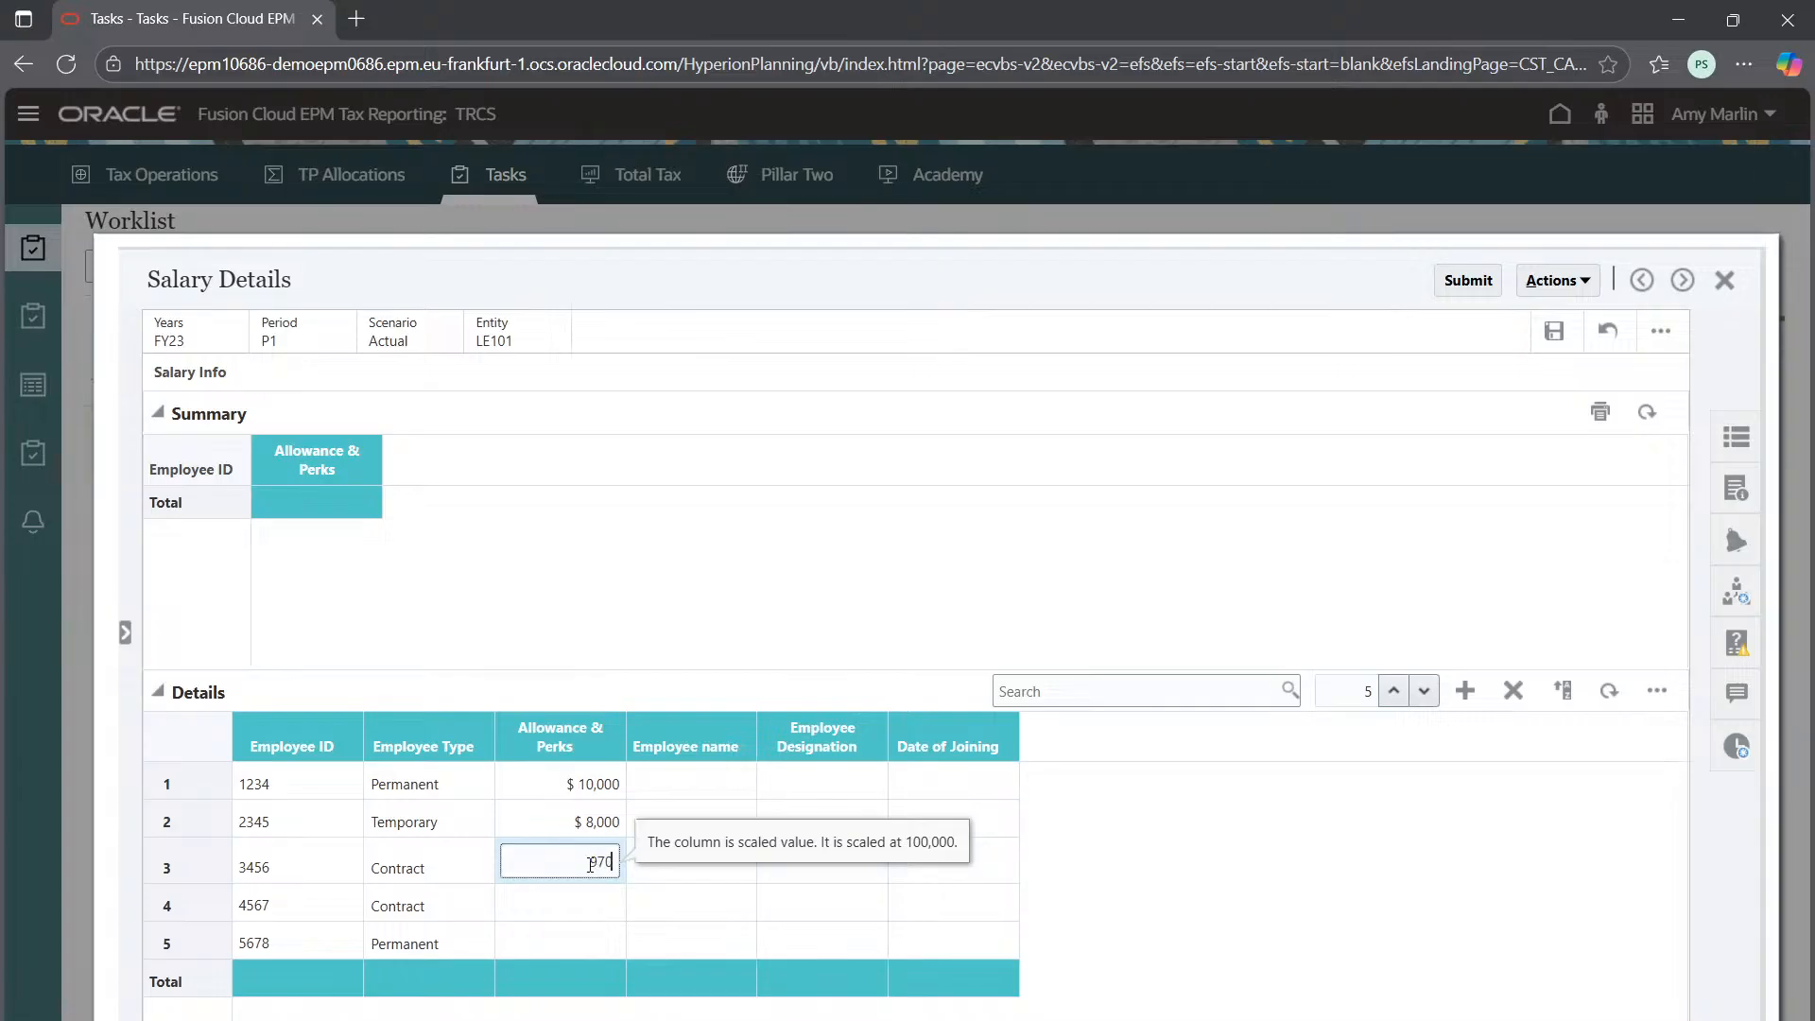
{"action": "type", "text": "0"}
{"action": "left_click", "coordinate": [591, 906]}
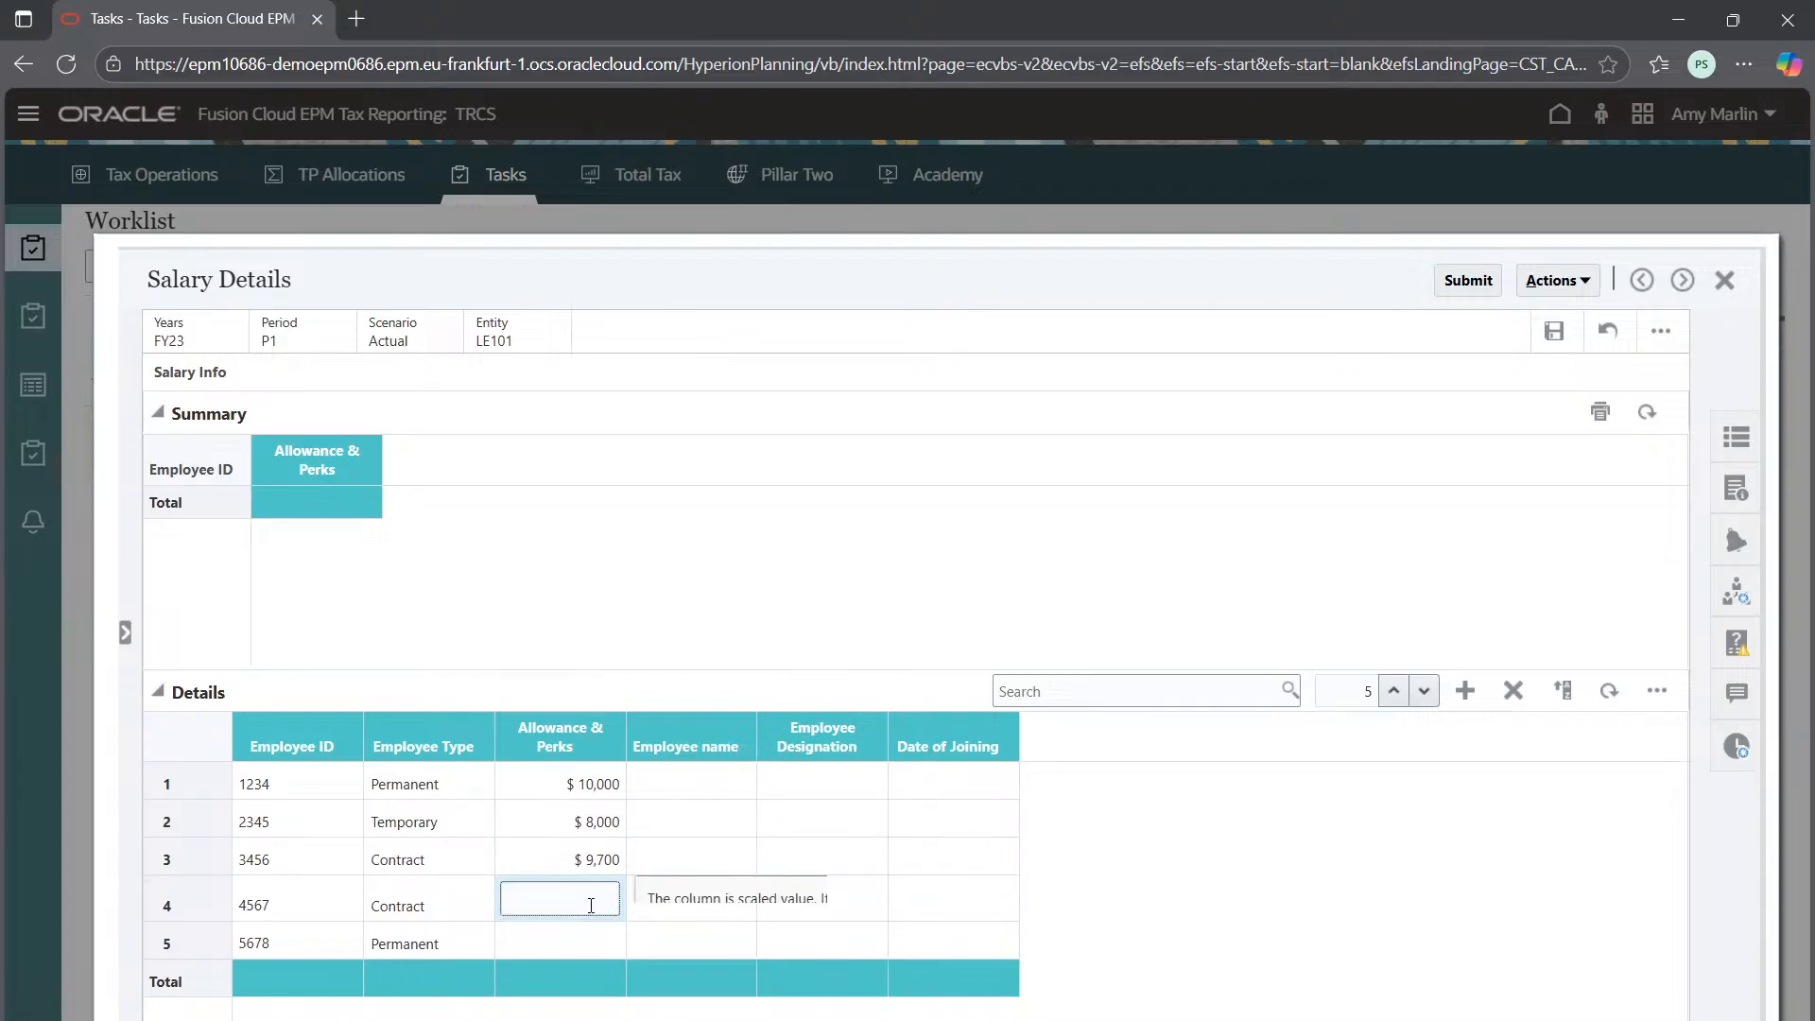
{"action": "type", "text": "6800"}
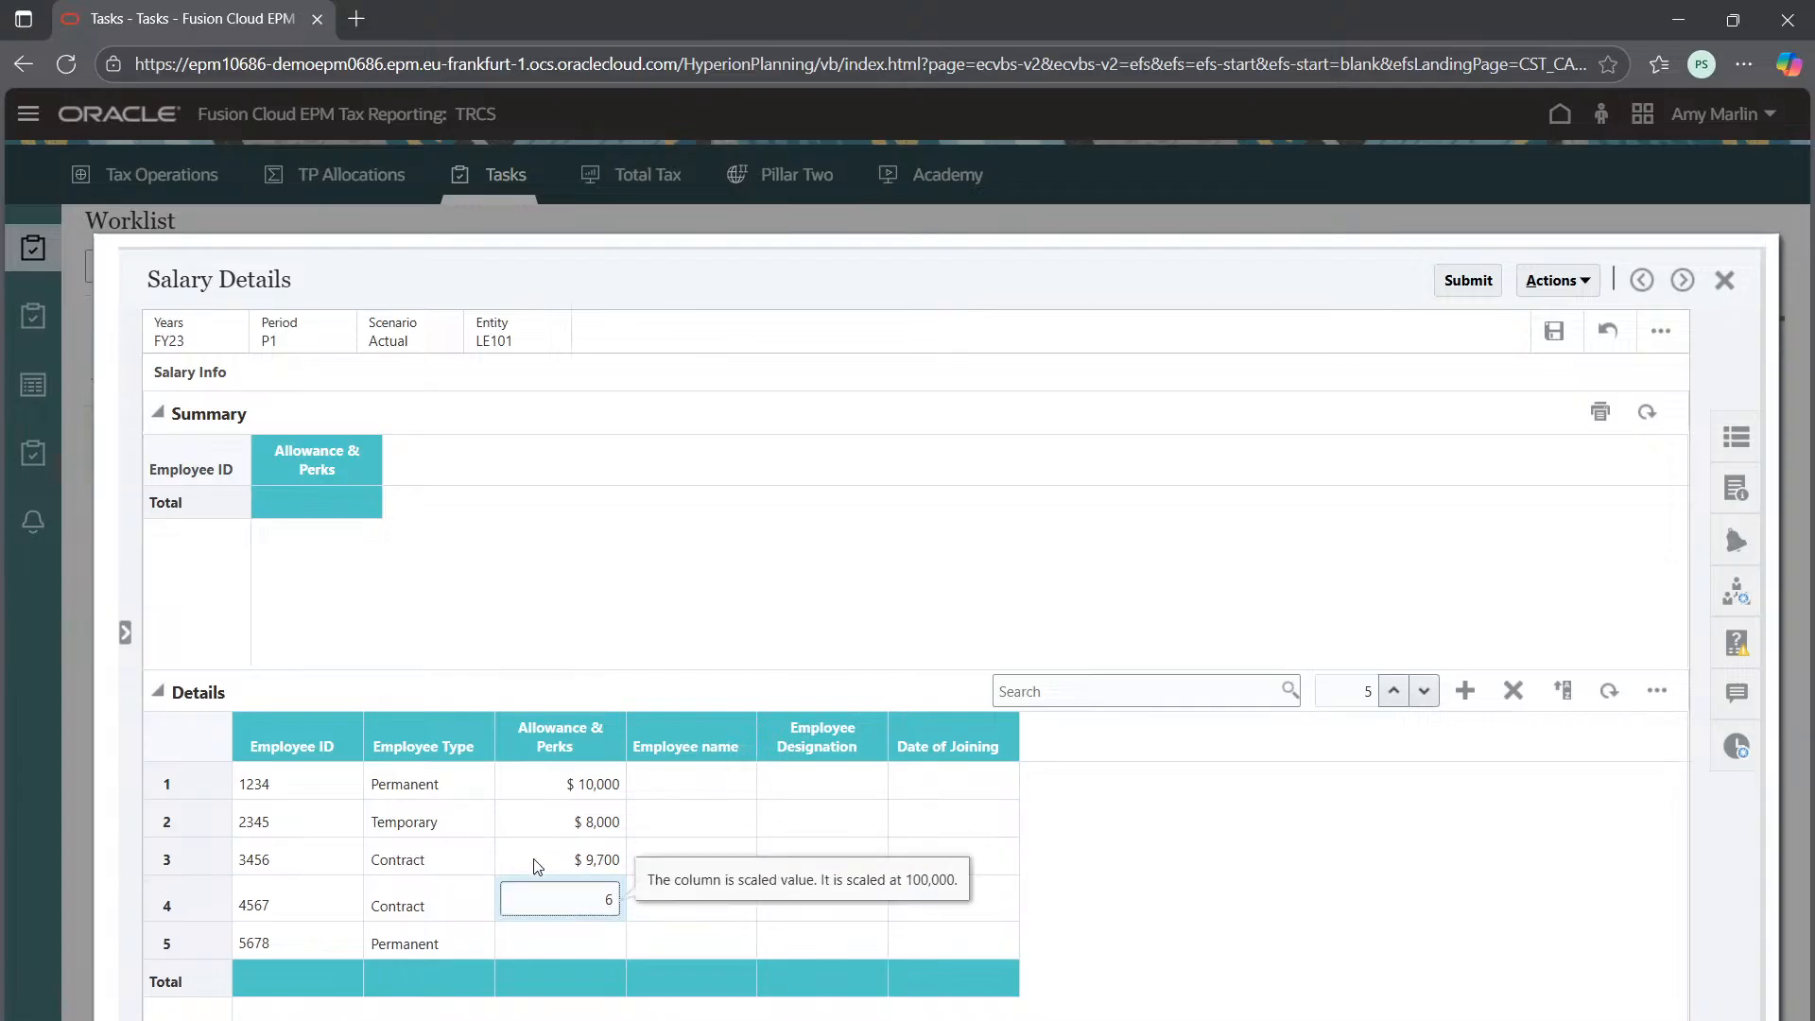
{"action": "left_click", "coordinate": [550, 942]}
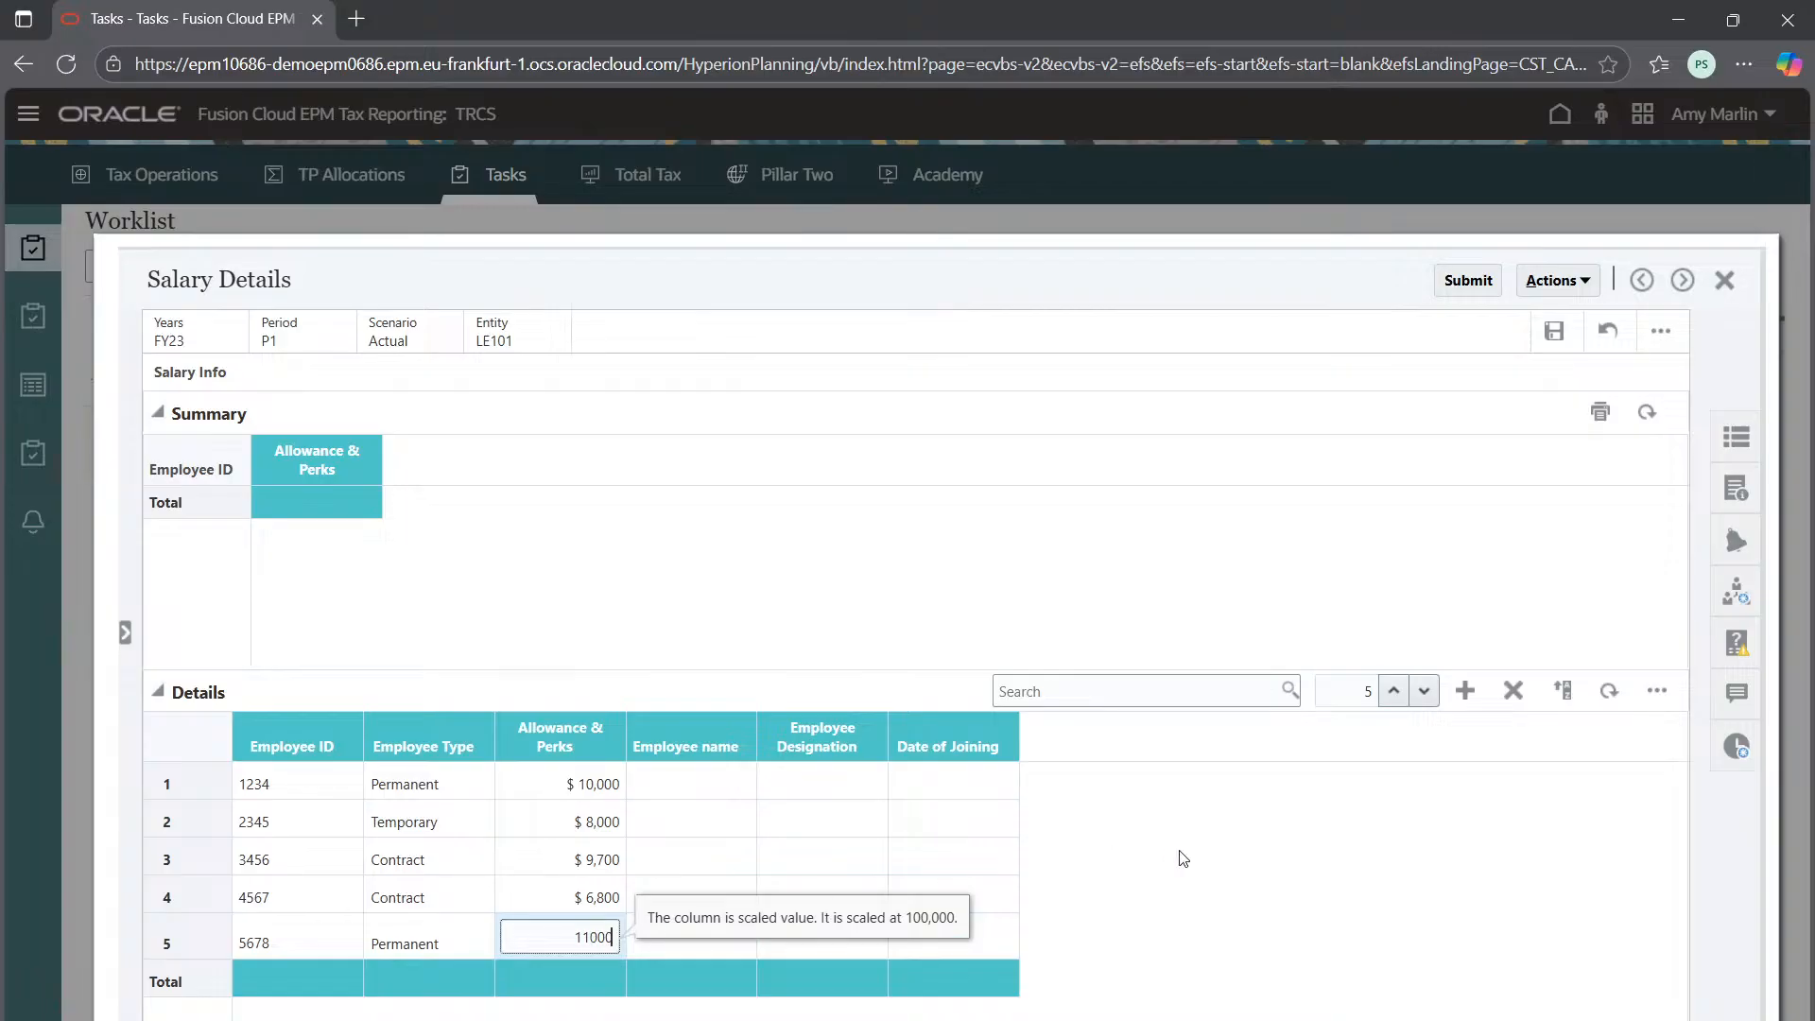
Type an employee name into the Employee name cell of each of the five rows
{"action": "left_click", "coordinate": [698, 787]}
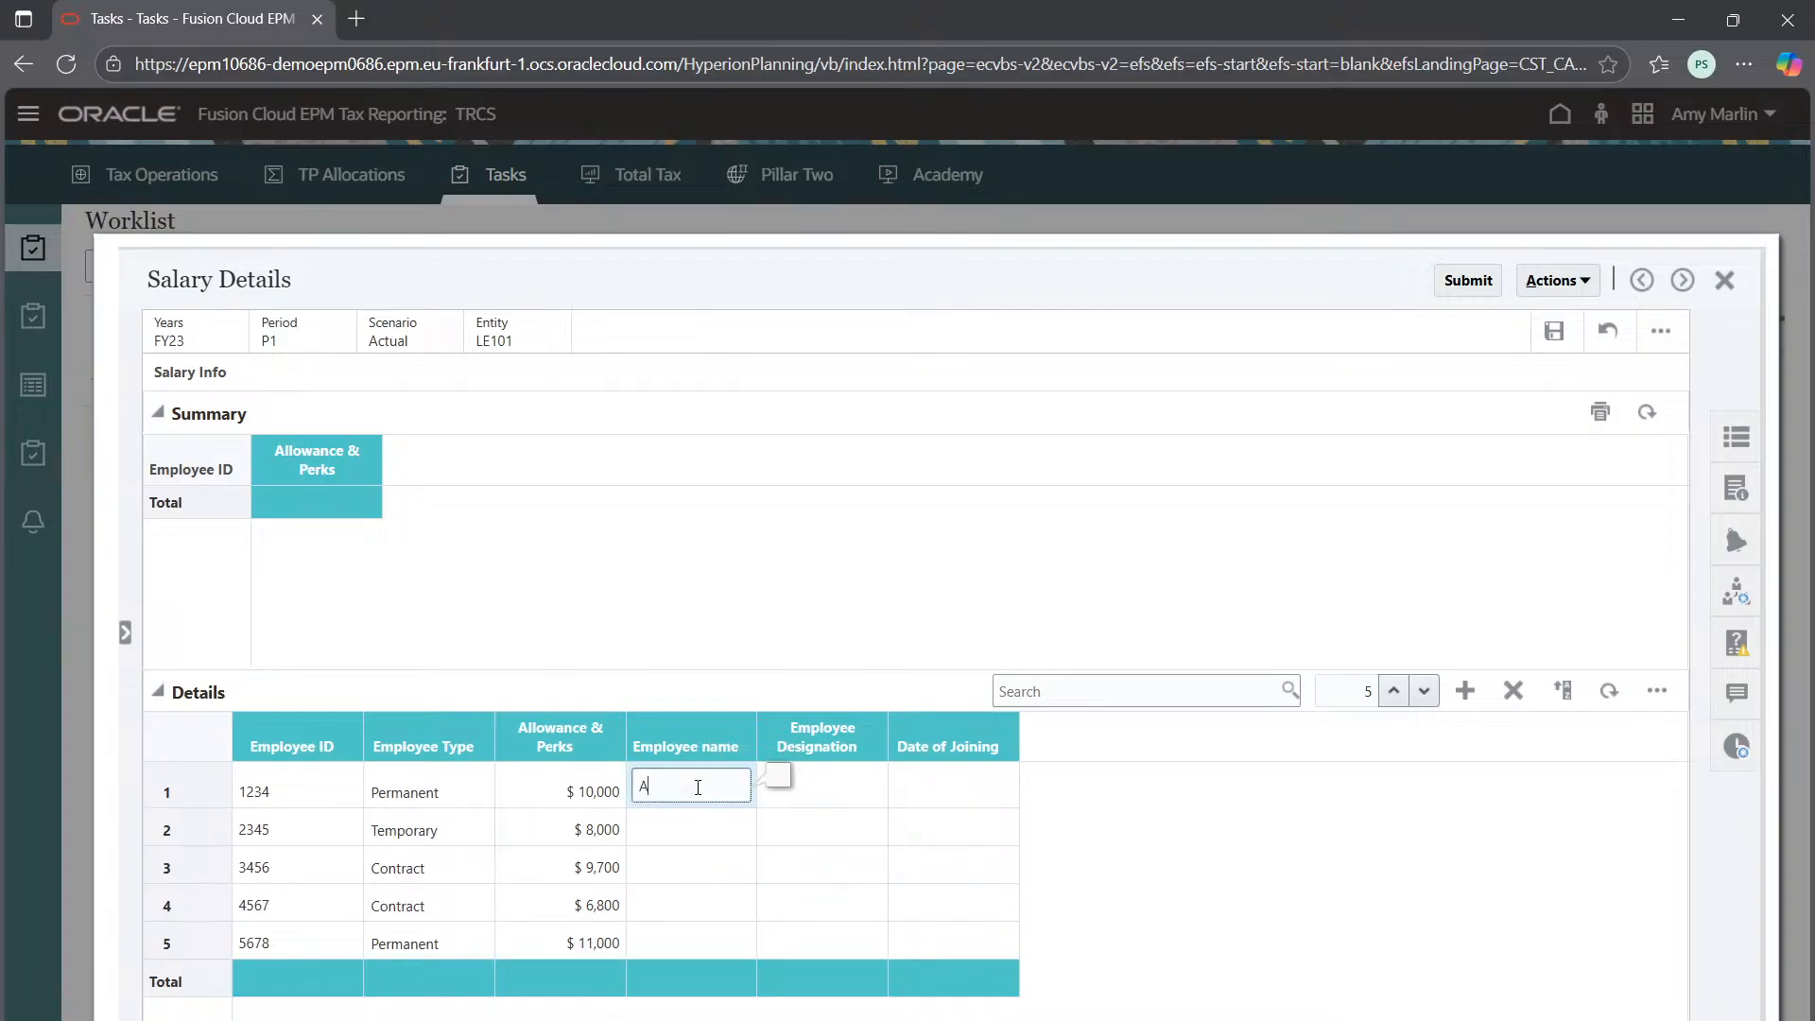
{"action": "left_click", "coordinate": [696, 831]}
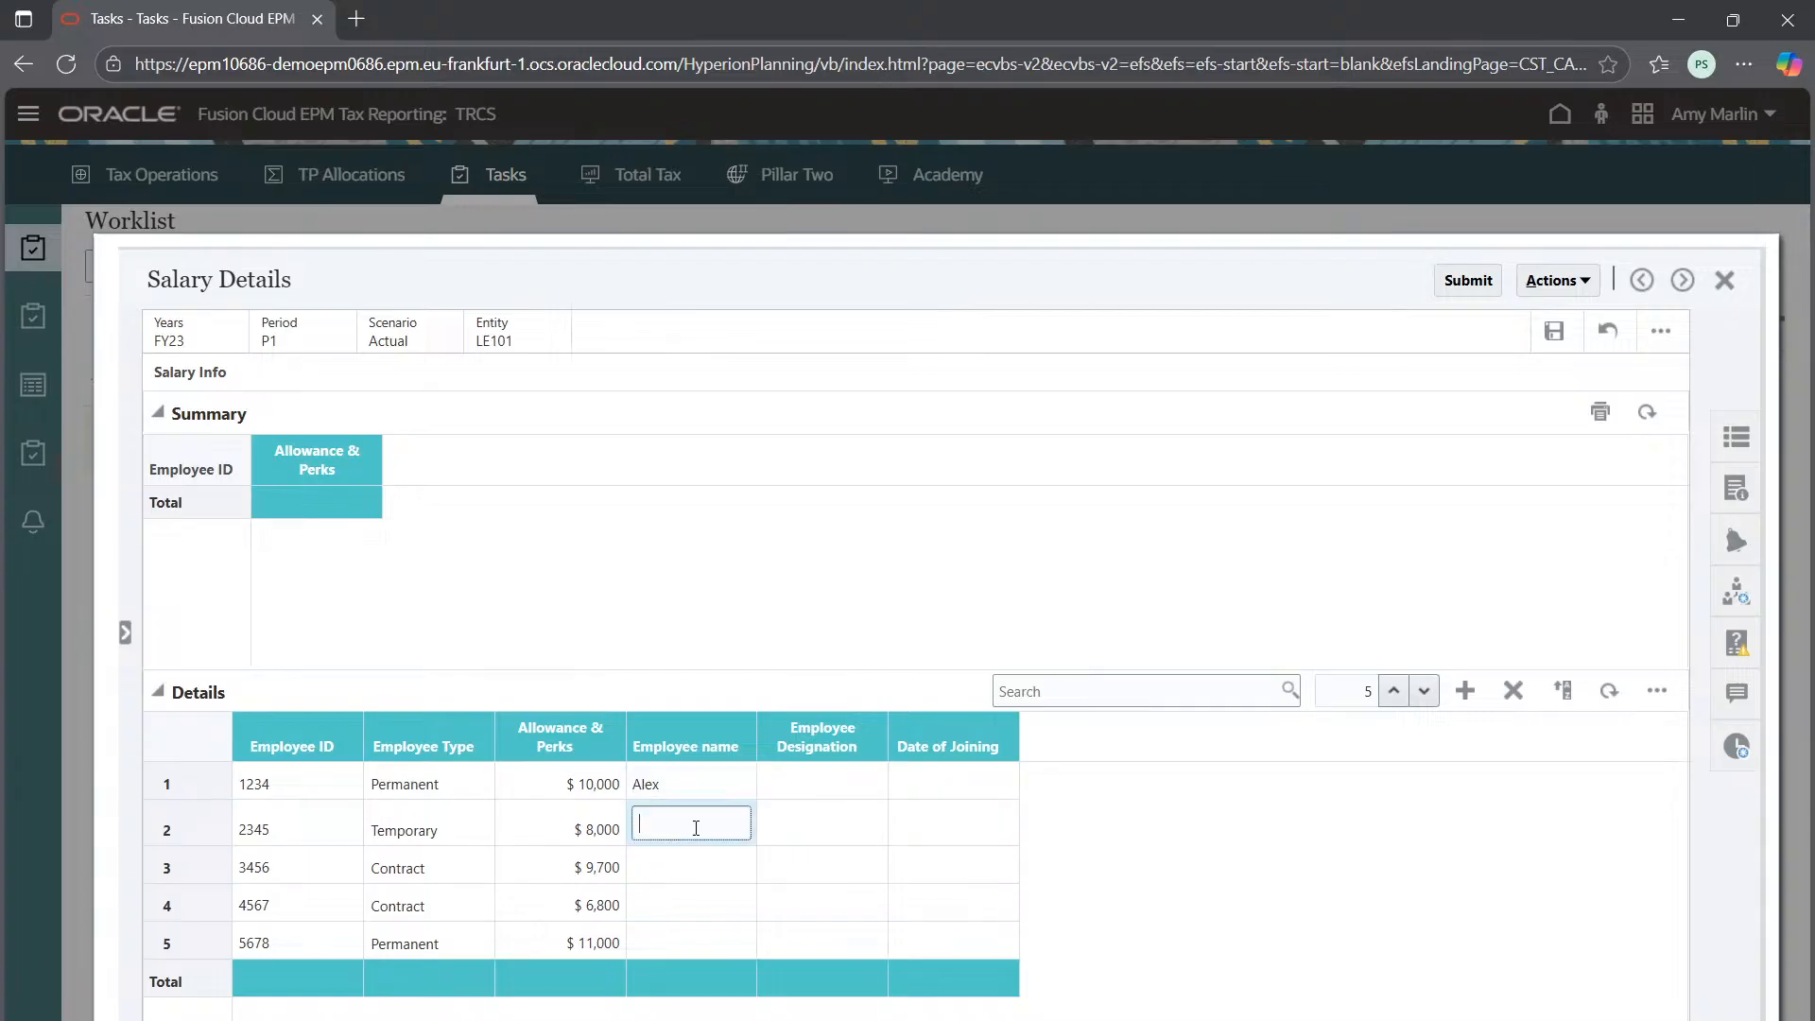
{"action": "type", "text": "Amy"}
{"action": "left_click", "coordinate": [681, 868]}
{"action": "type", "text": "Casey"}
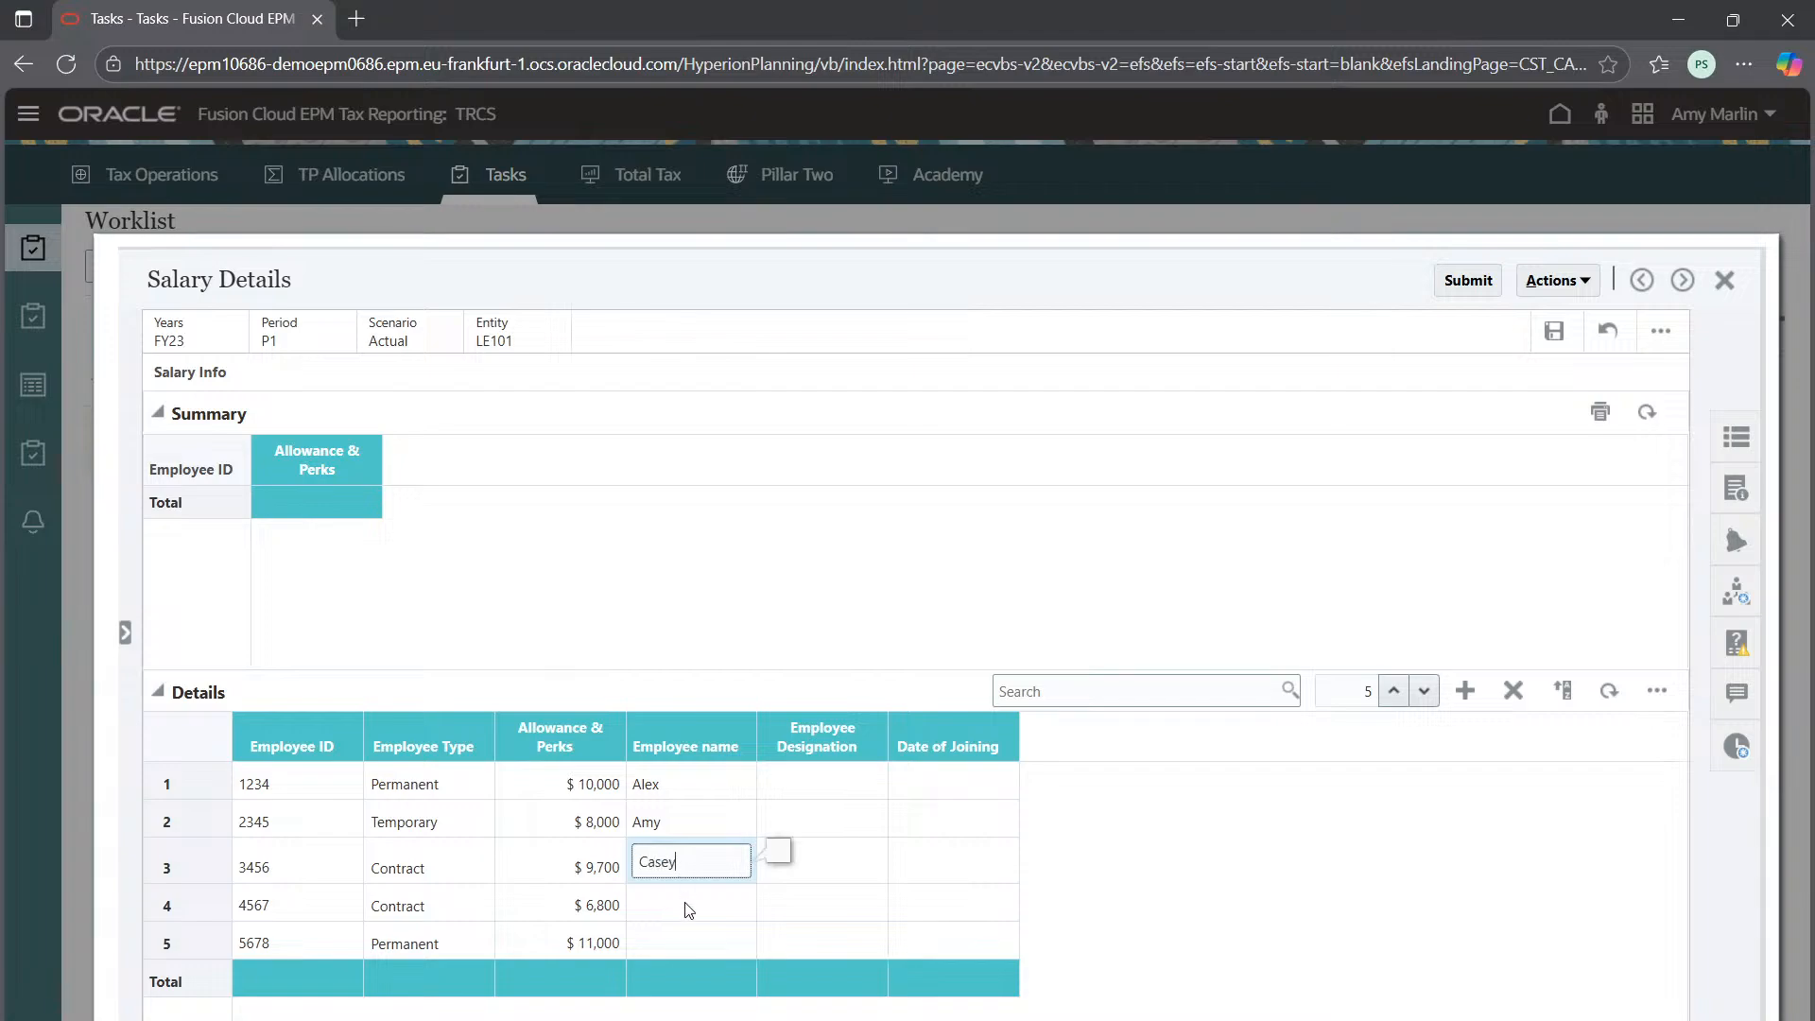
{"action": "left_click", "coordinate": [688, 910]}
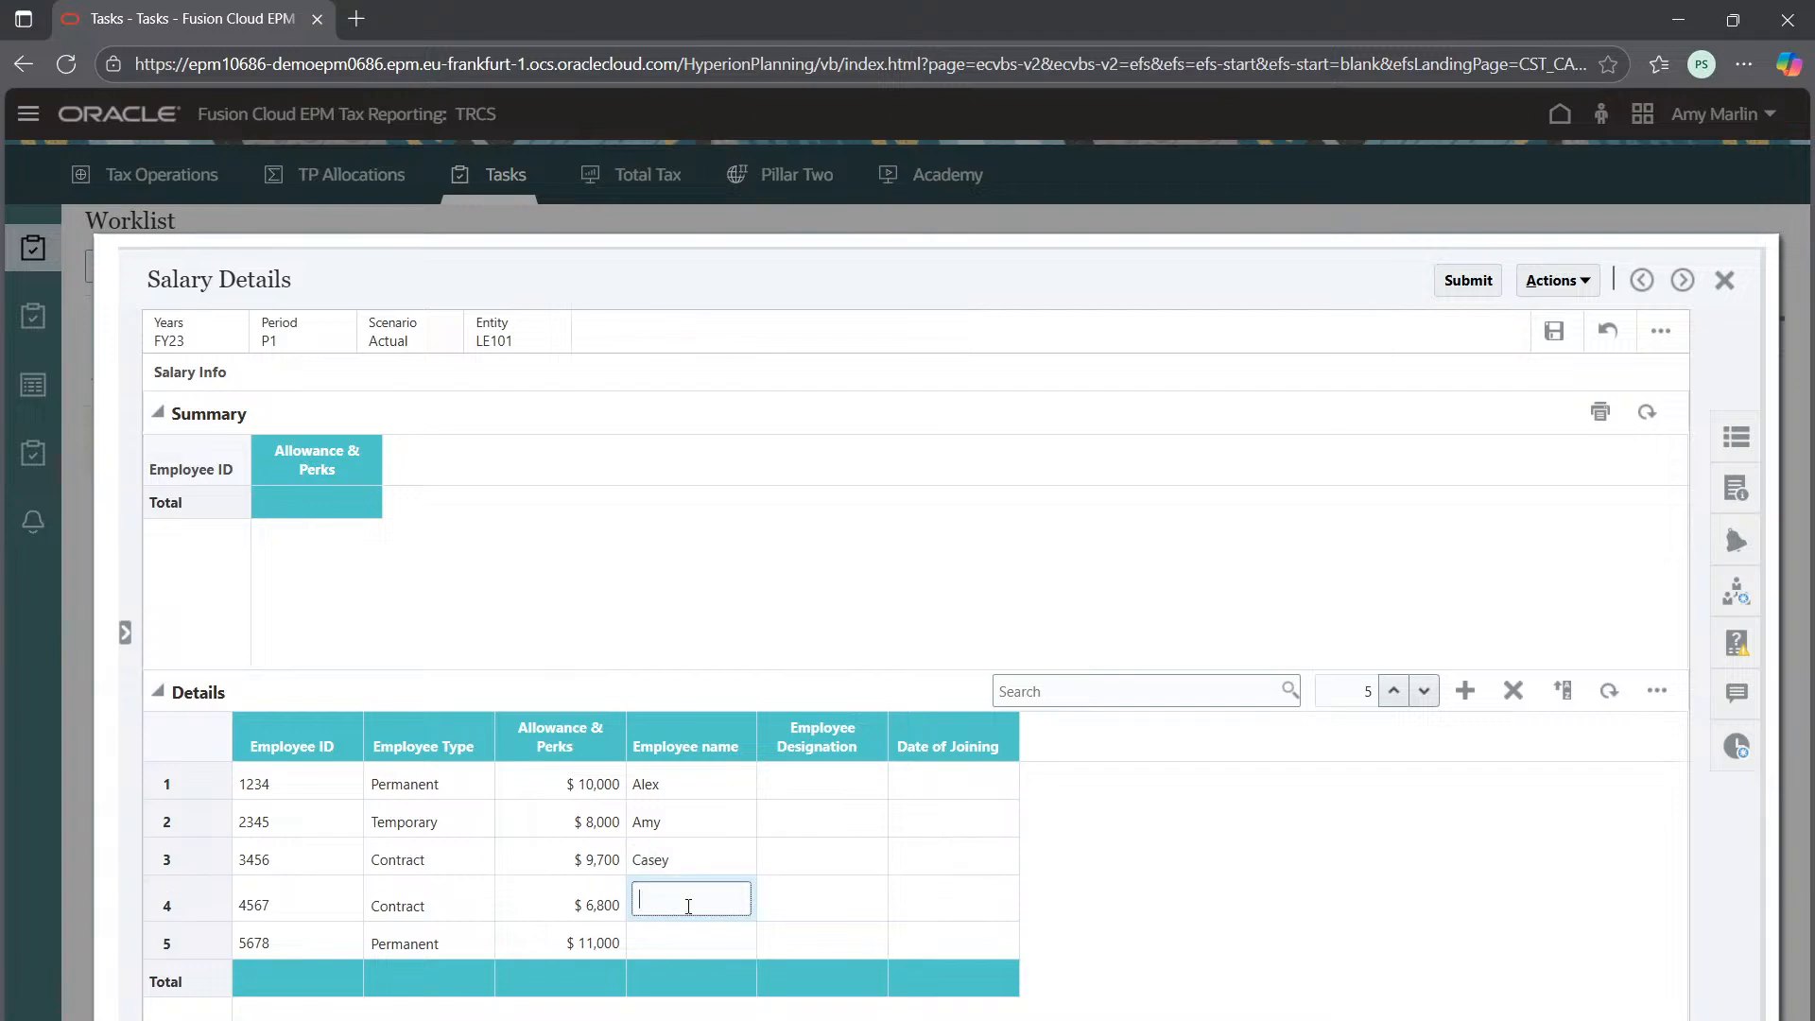
{"action": "type", "text": "Sam"}
{"action": "left_click", "coordinate": [689, 934]}
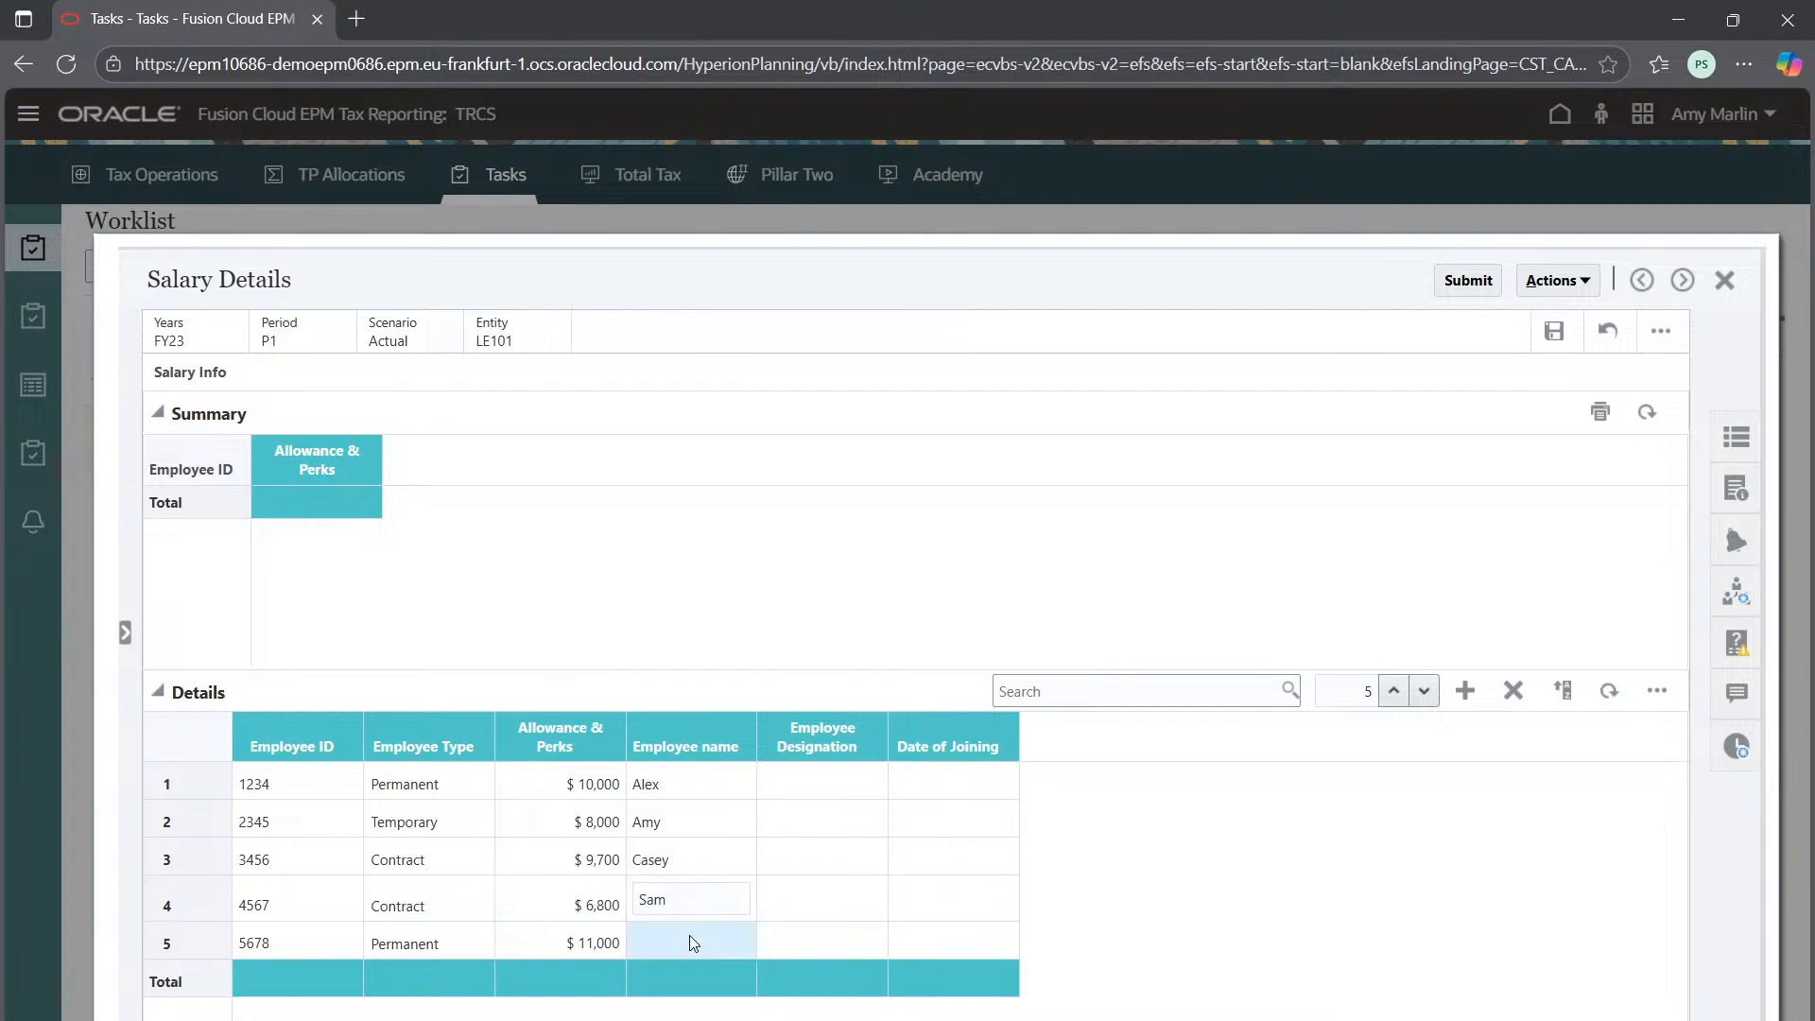
{"action": "type", "text": "Jake"}
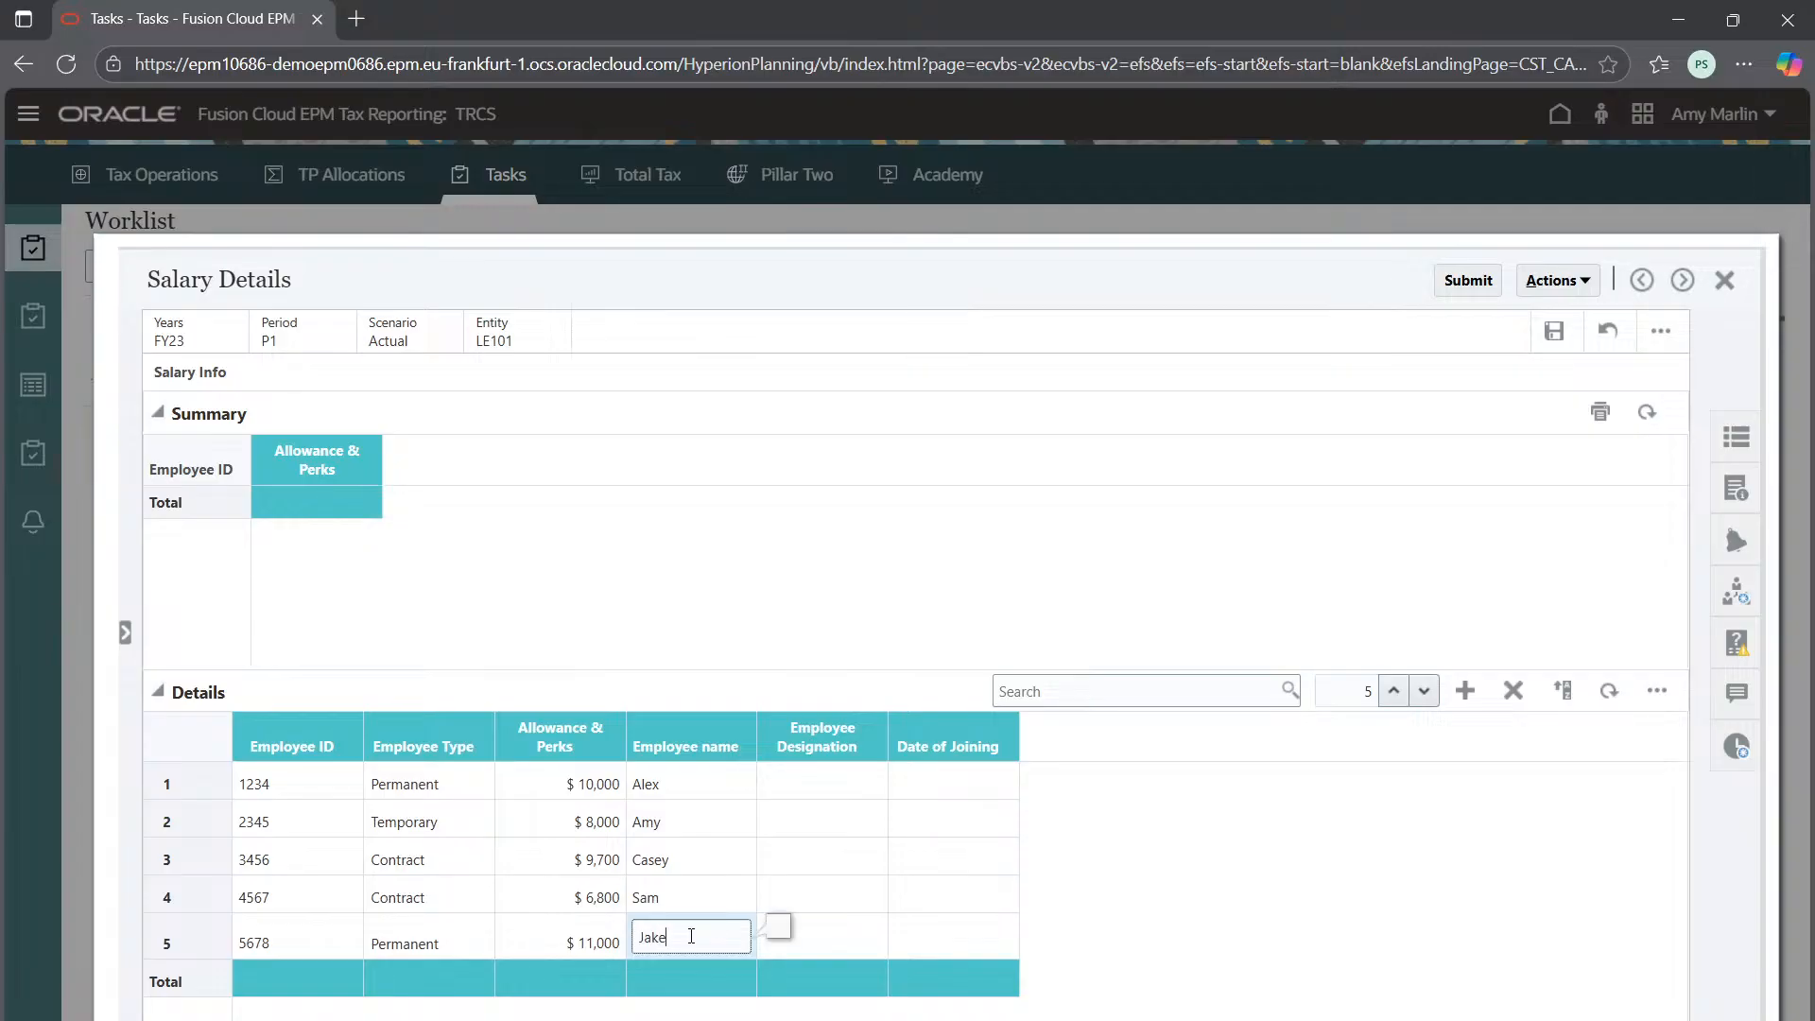
{"action": "left_click", "coordinate": [842, 781]}
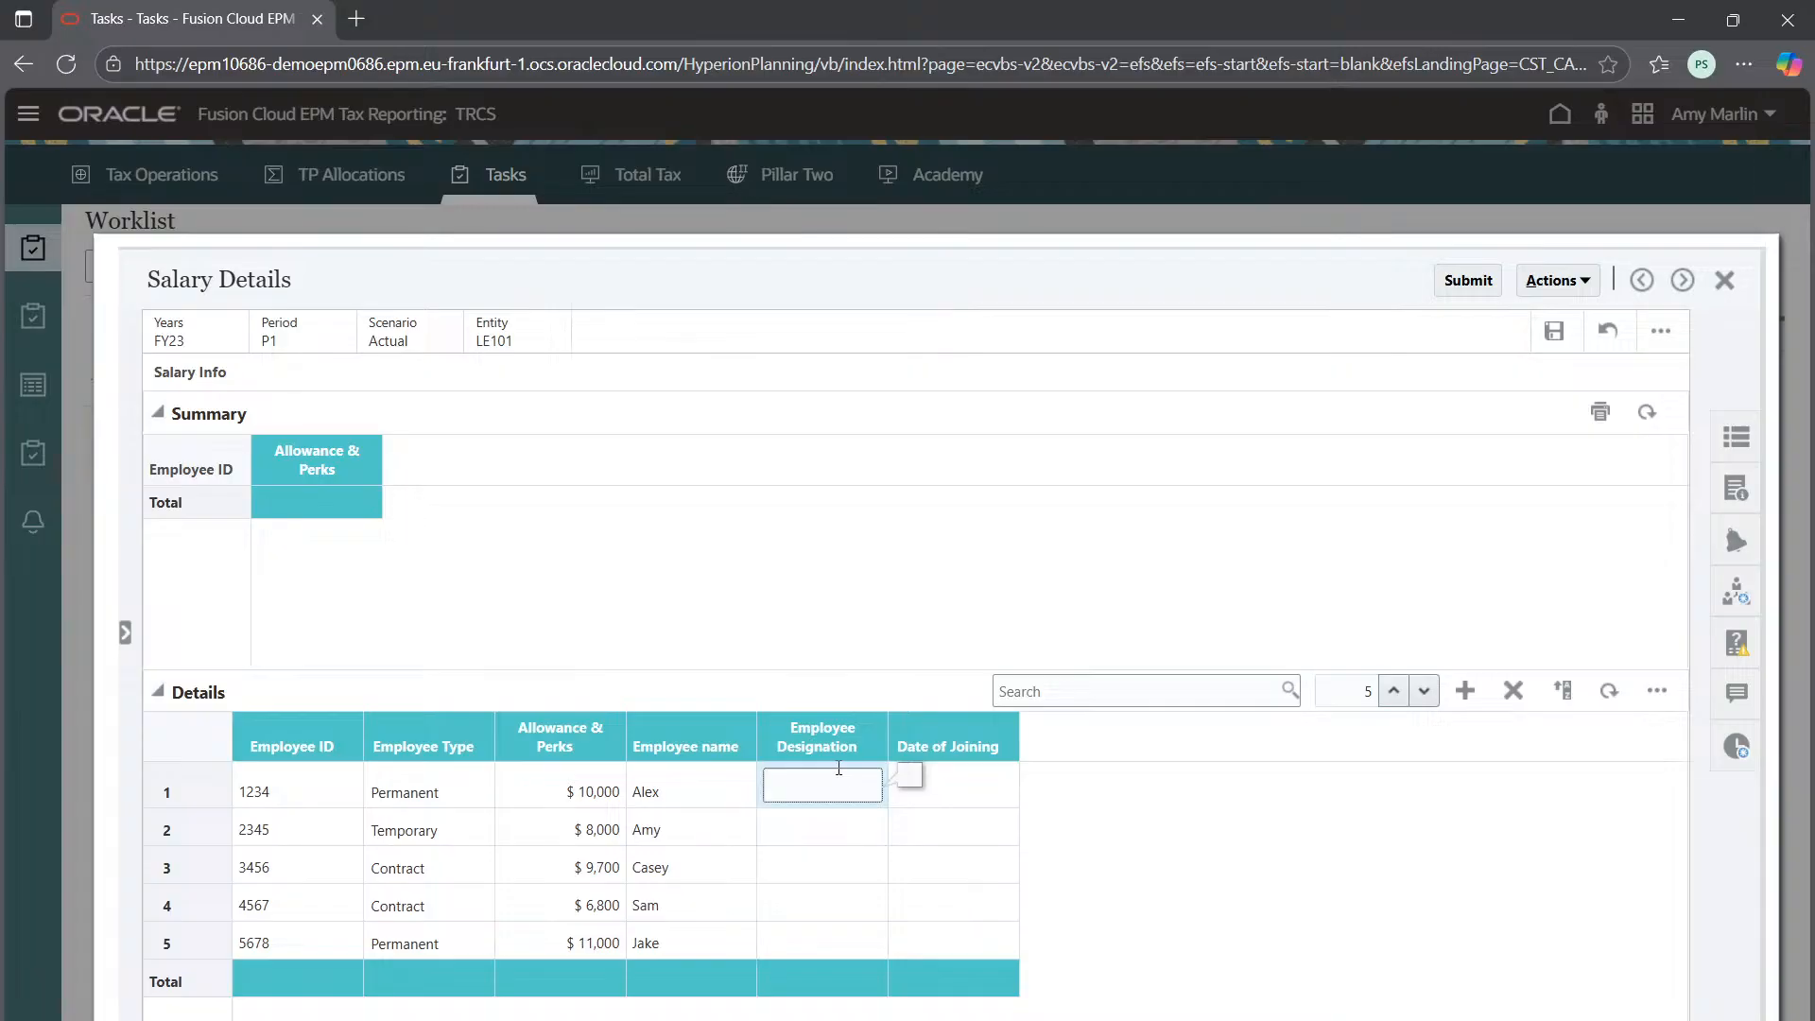
Enter Employee Designations FCCS, TRCS, ARCS, PBCS and EBPCS down the five rows
{"action": "type", "text": "FCCS"}
{"action": "left_click", "coordinate": [794, 826]}
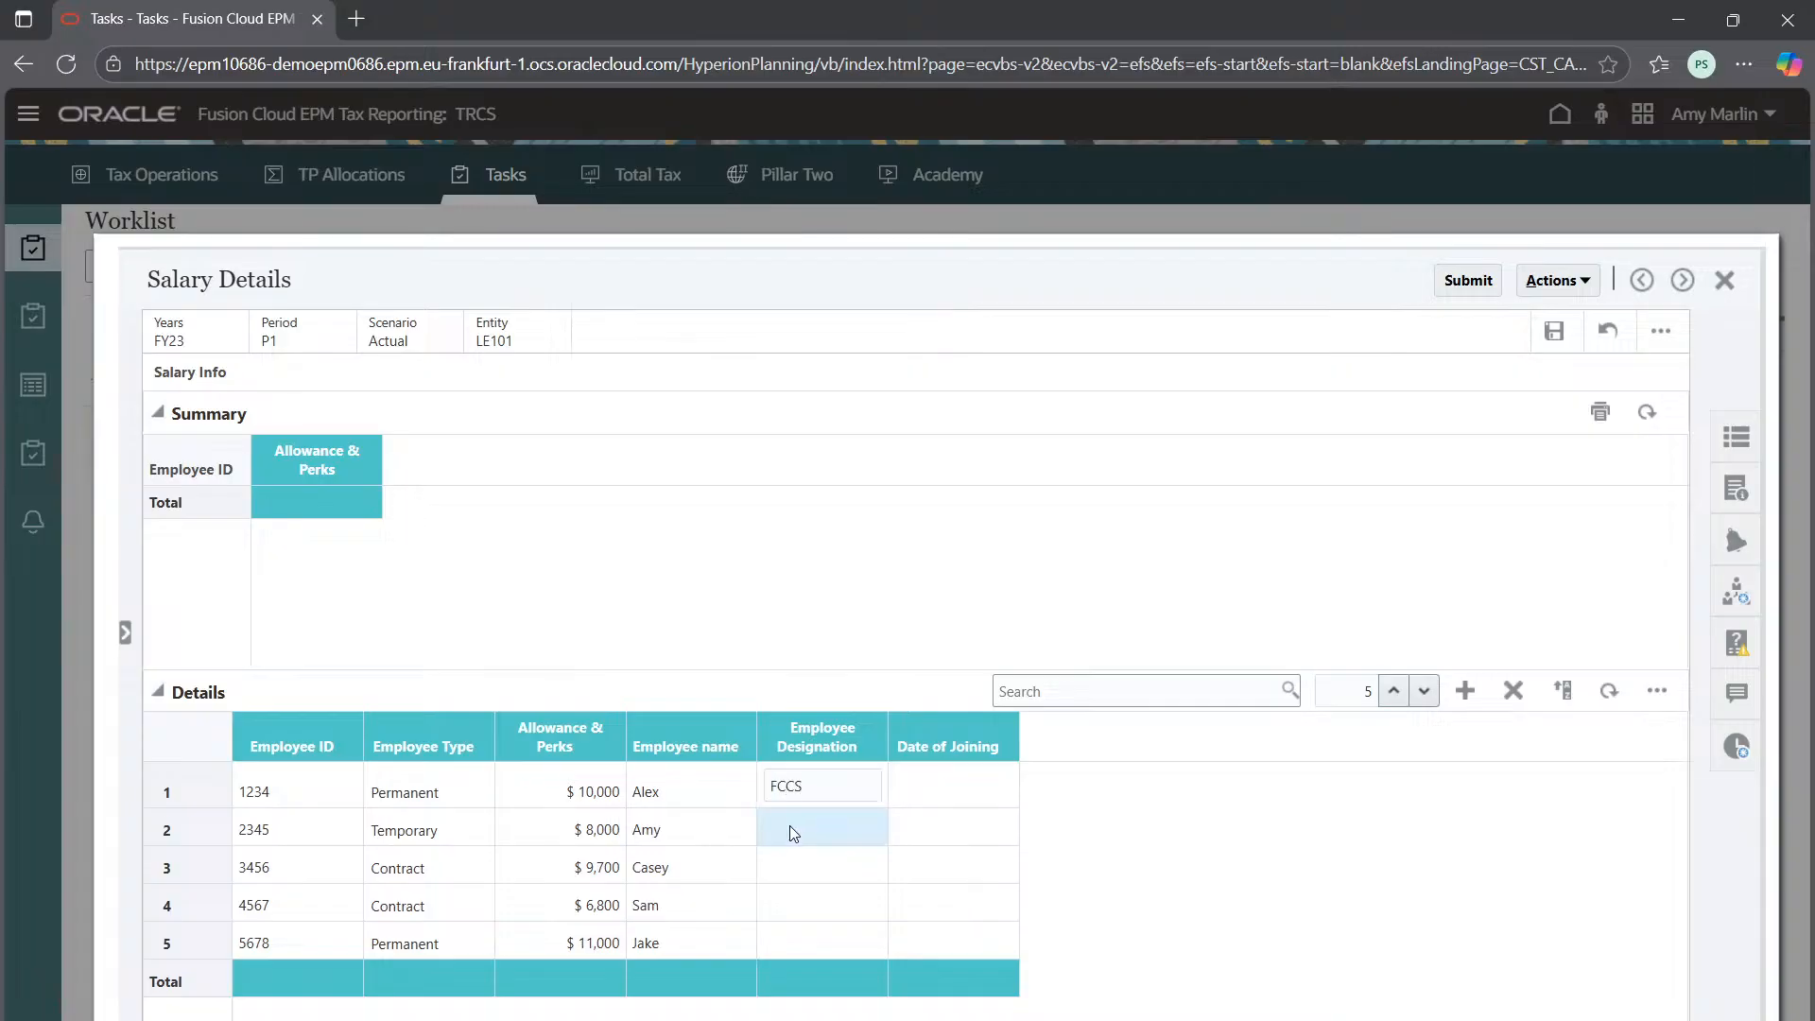
{"action": "type", "text": "TRCS"}
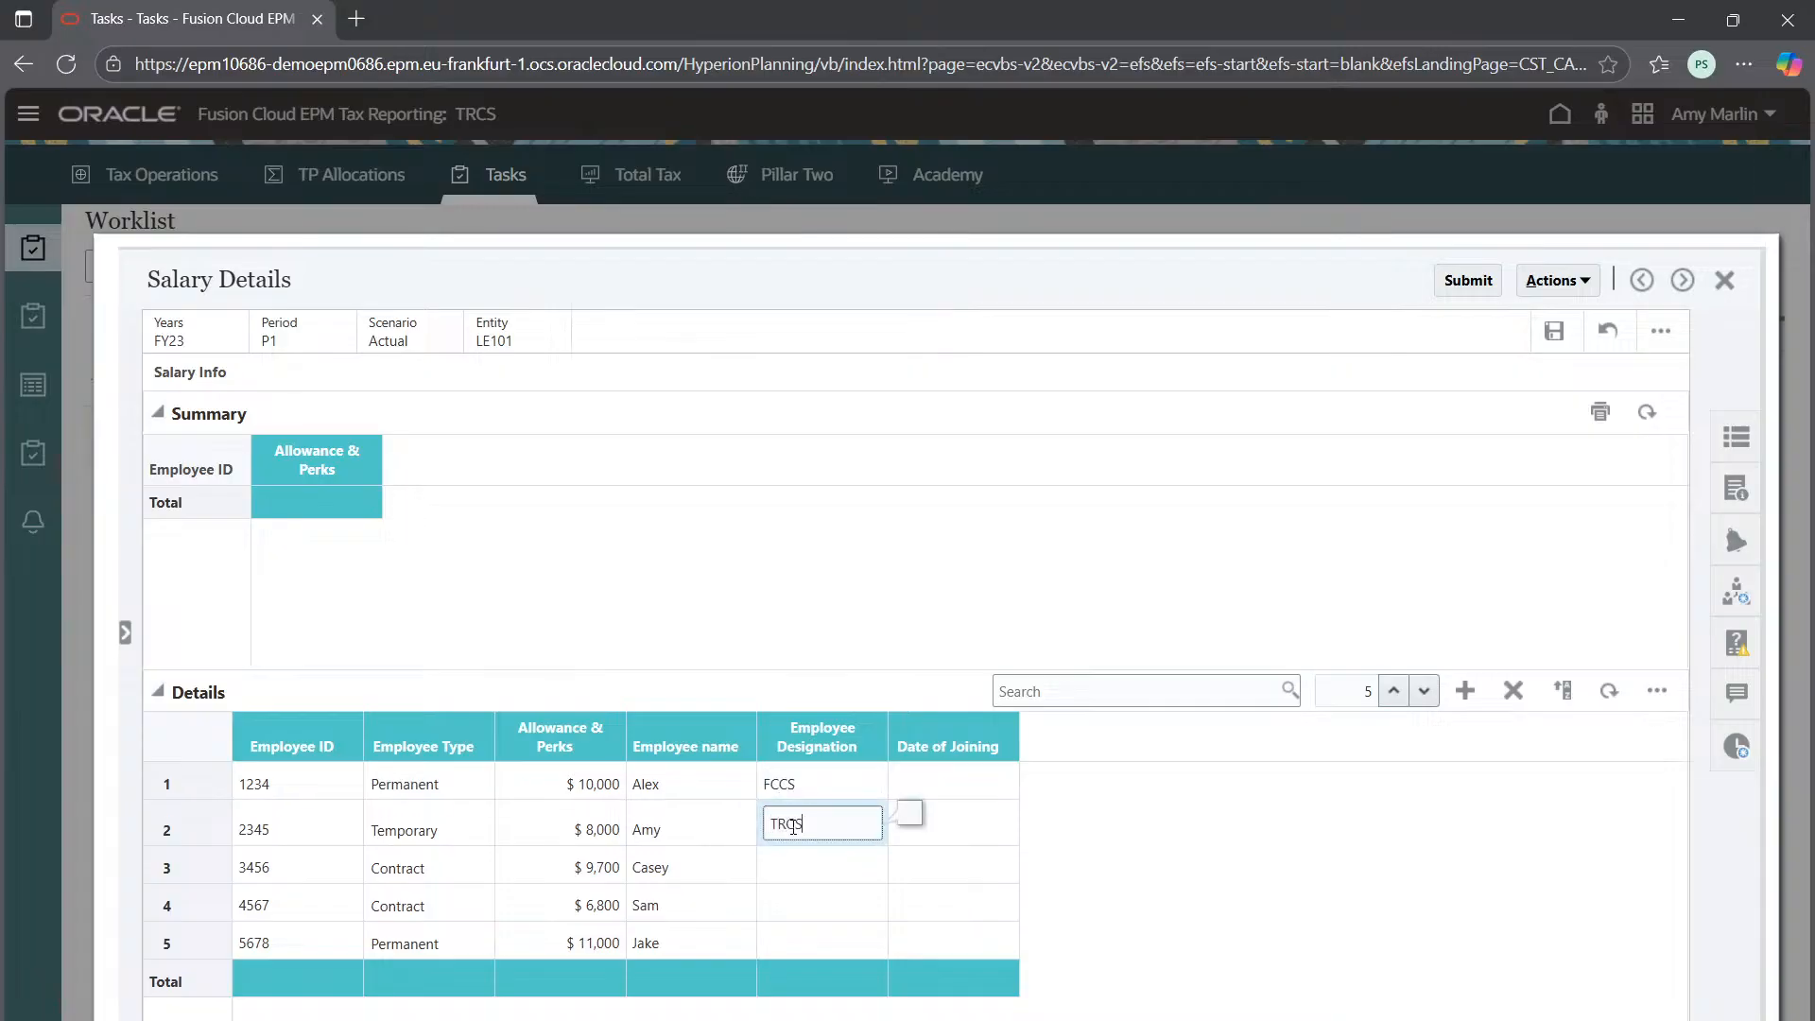
{"action": "left_click", "coordinate": [803, 862]}
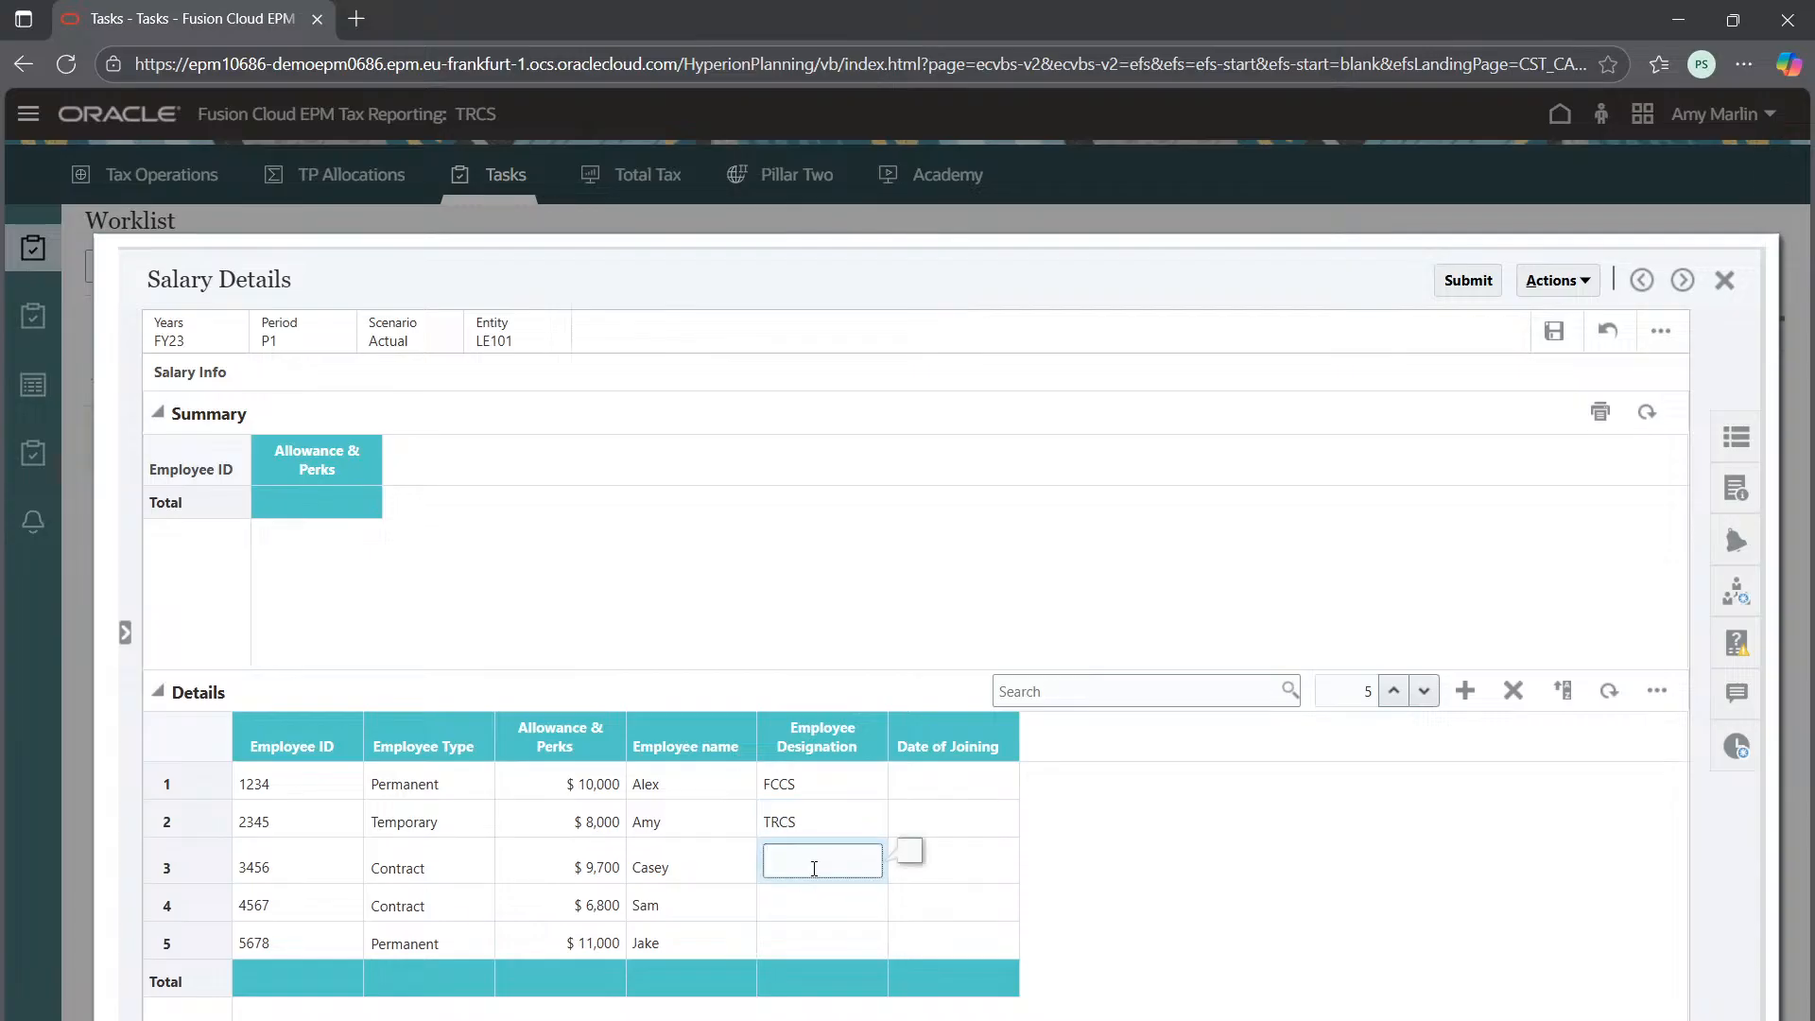
{"action": "left_click", "coordinate": [855, 898]}
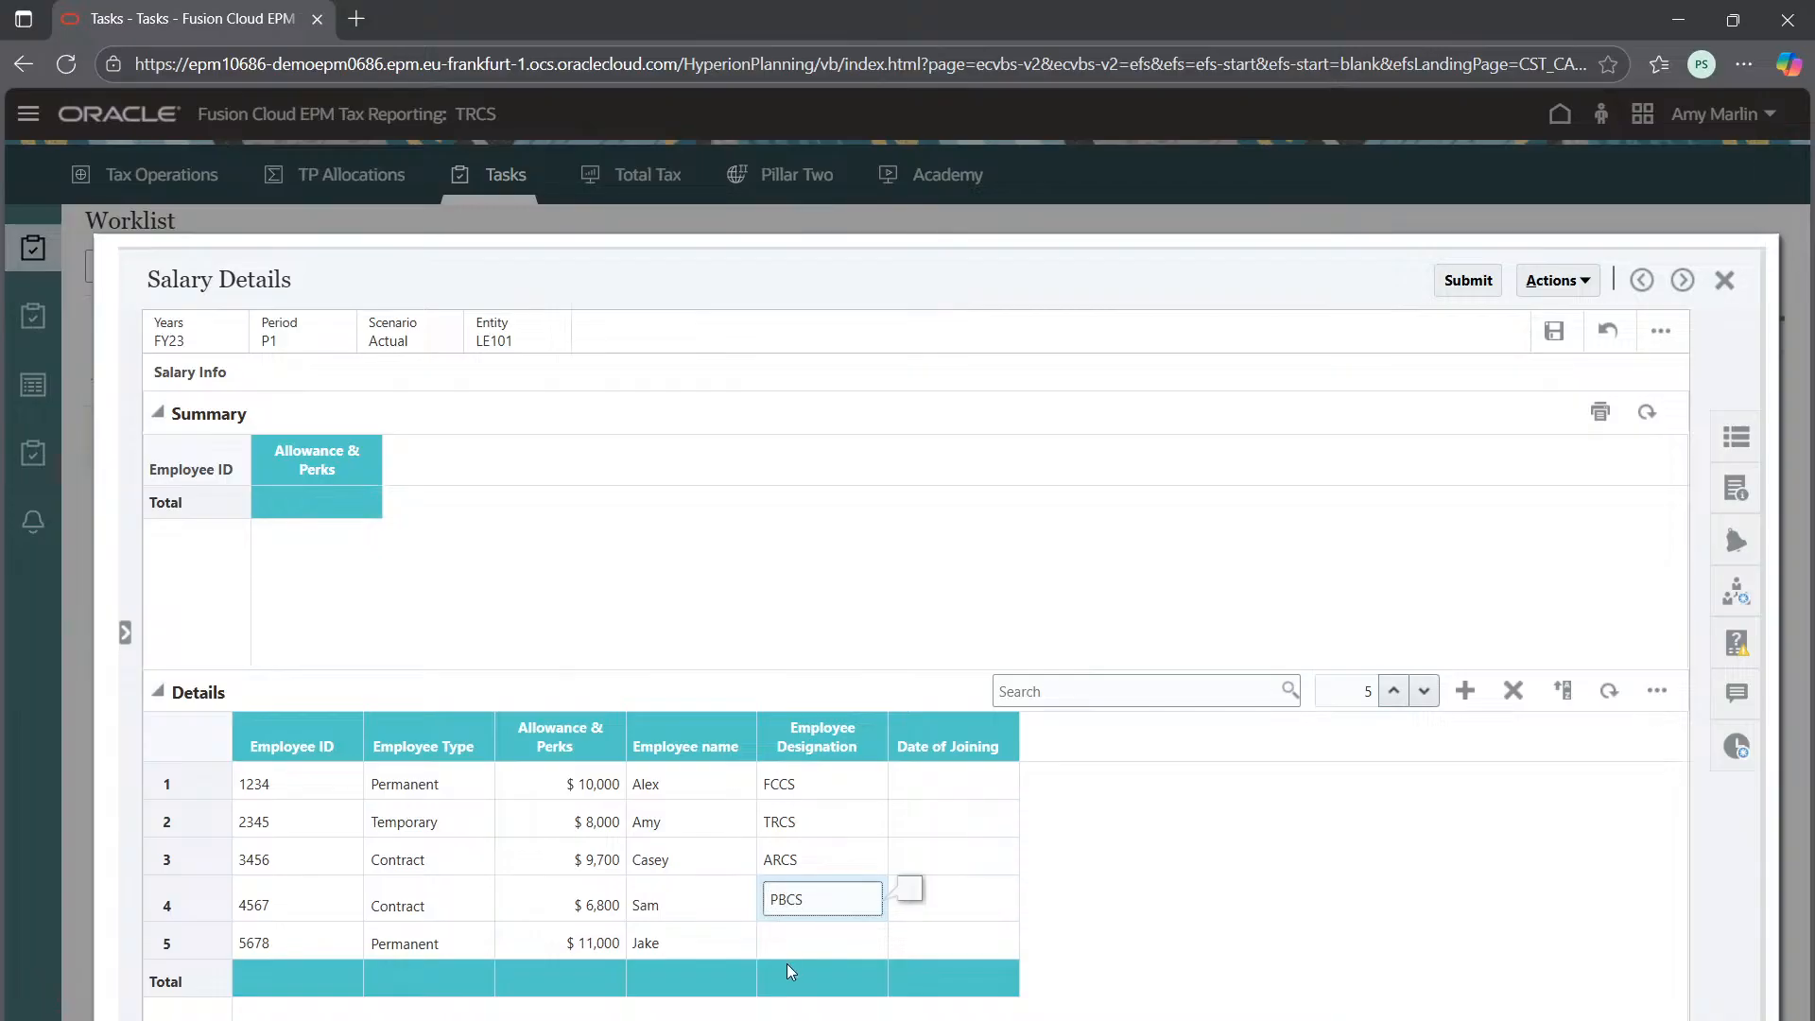
{"action": "left_click", "coordinate": [806, 938]}
{"action": "type", "text": "EBPCS"}
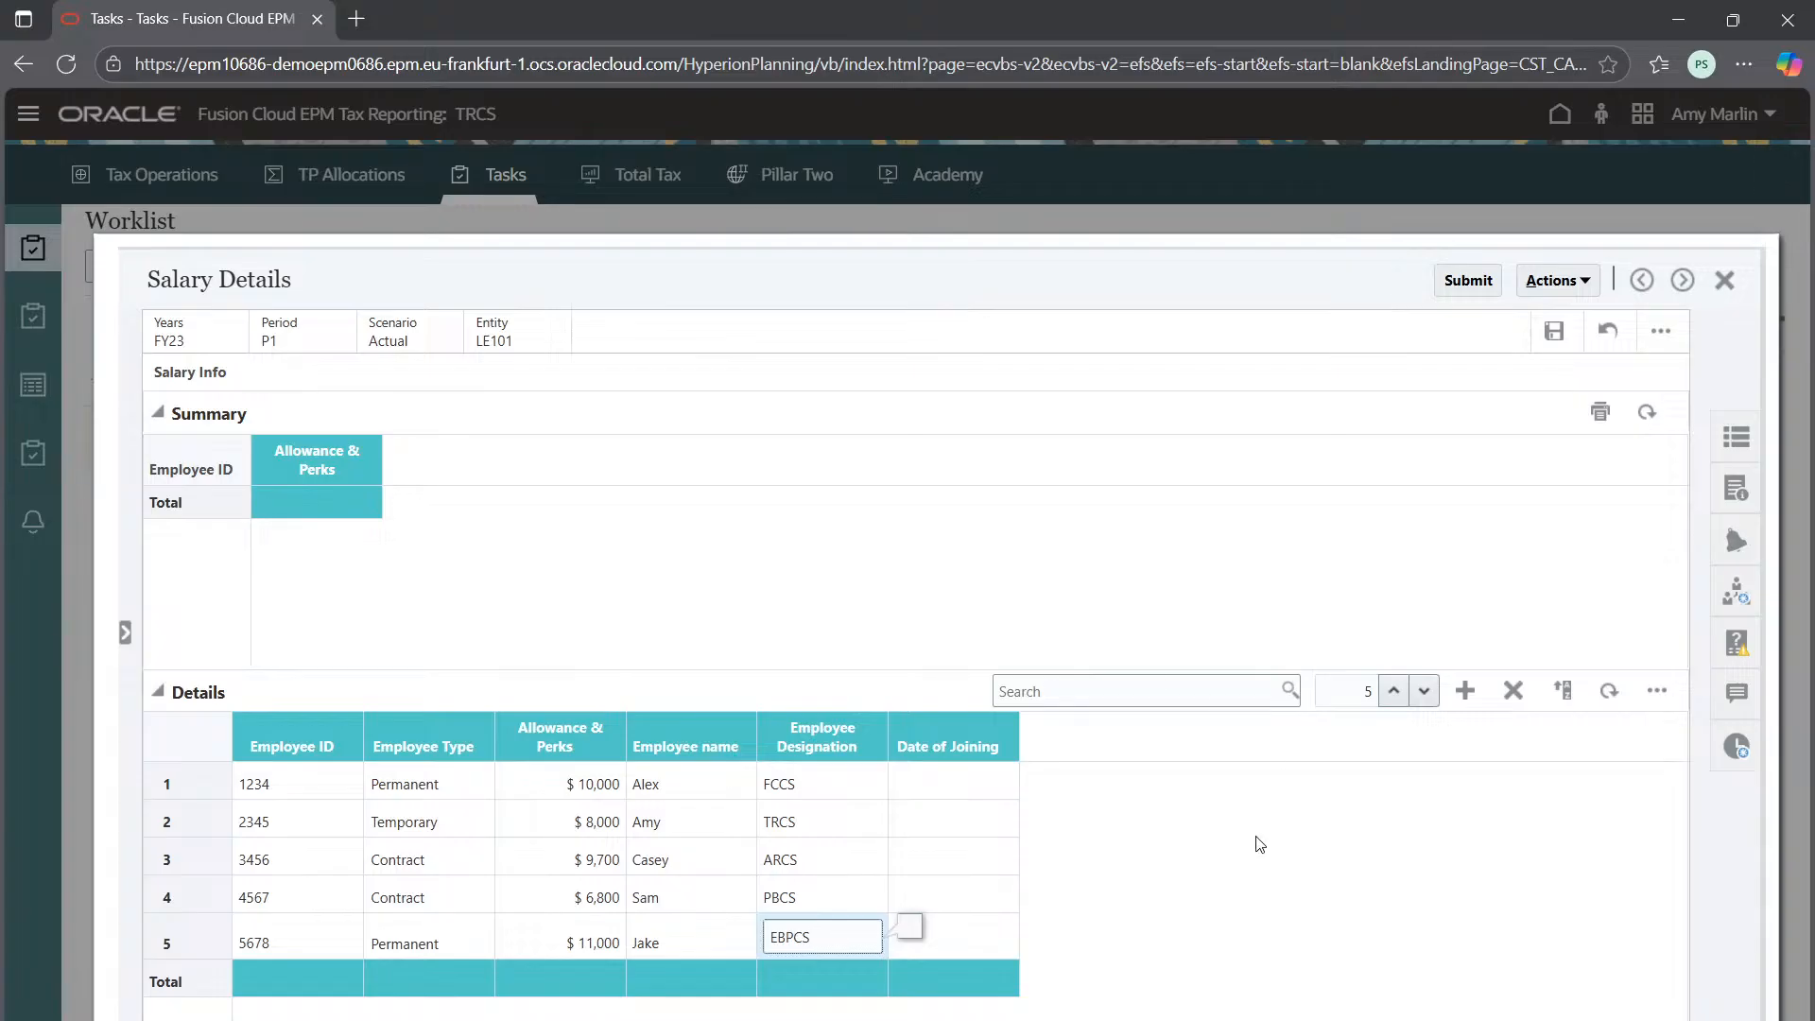
{"action": "left_click", "coordinate": [913, 796]}
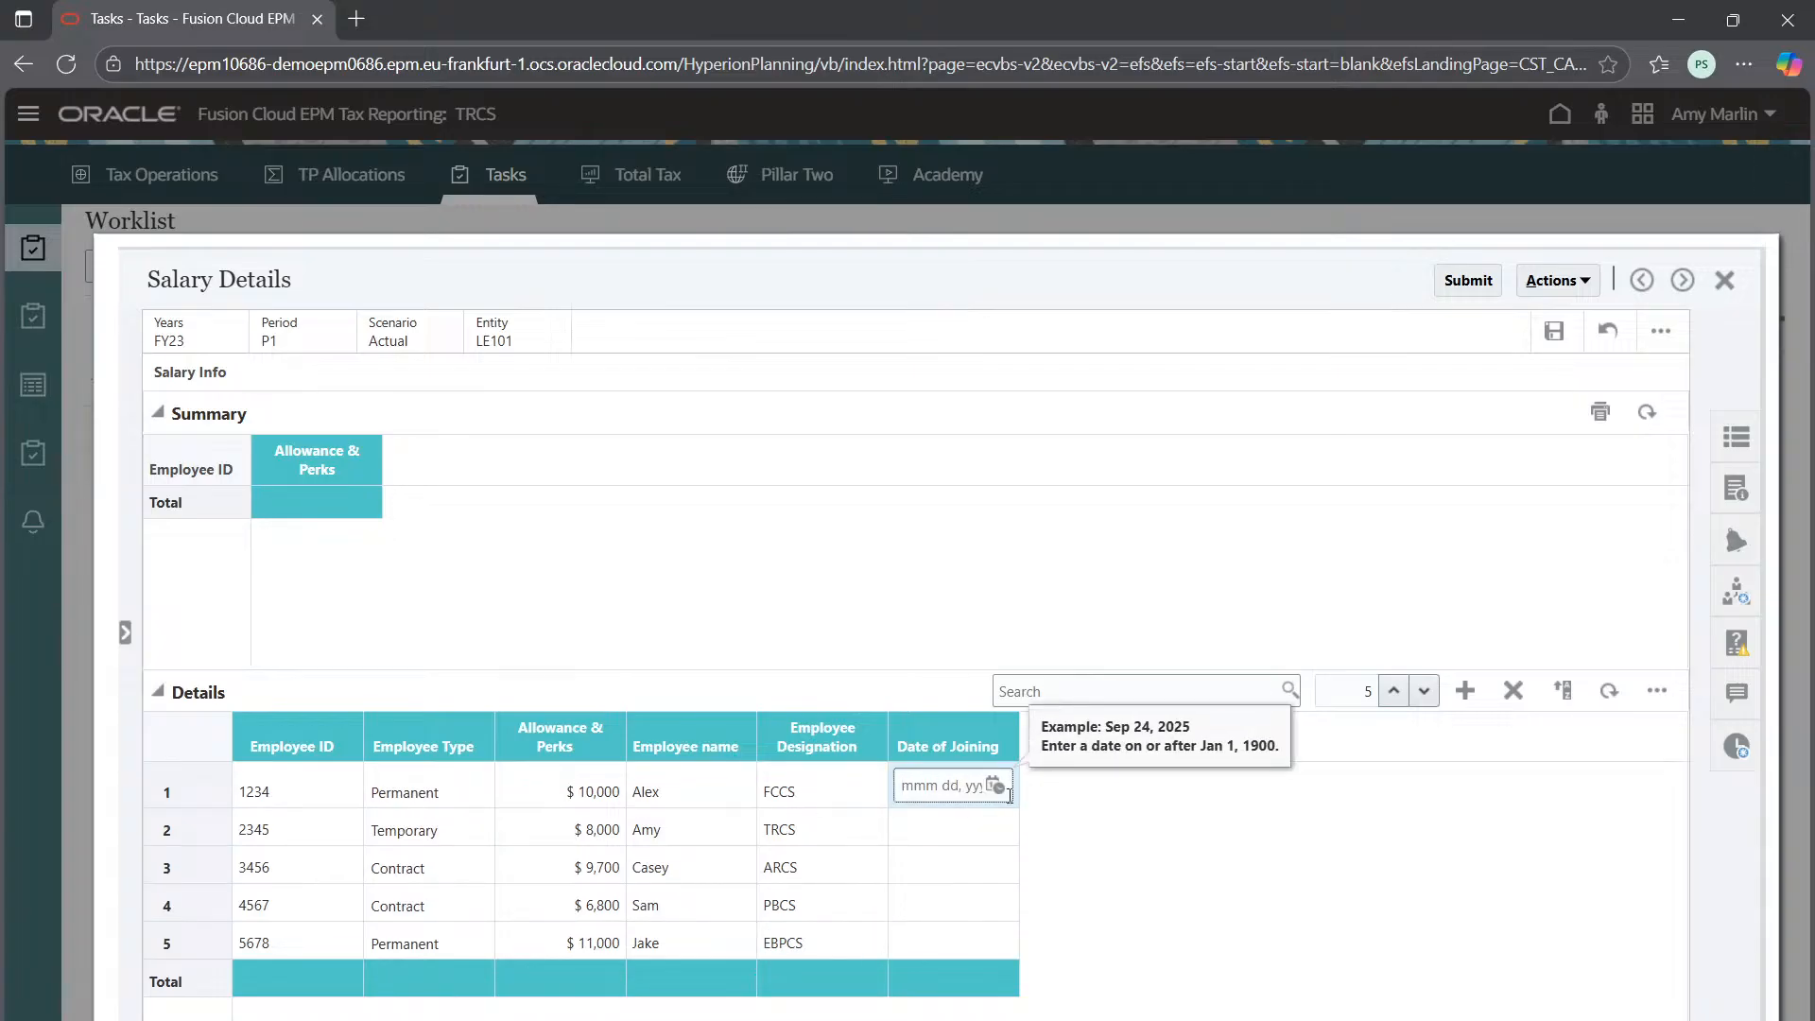
Set row 1's Date of Joining to Oct 1, 2020 using the date picker
{"action": "left_click", "coordinate": [994, 785]}
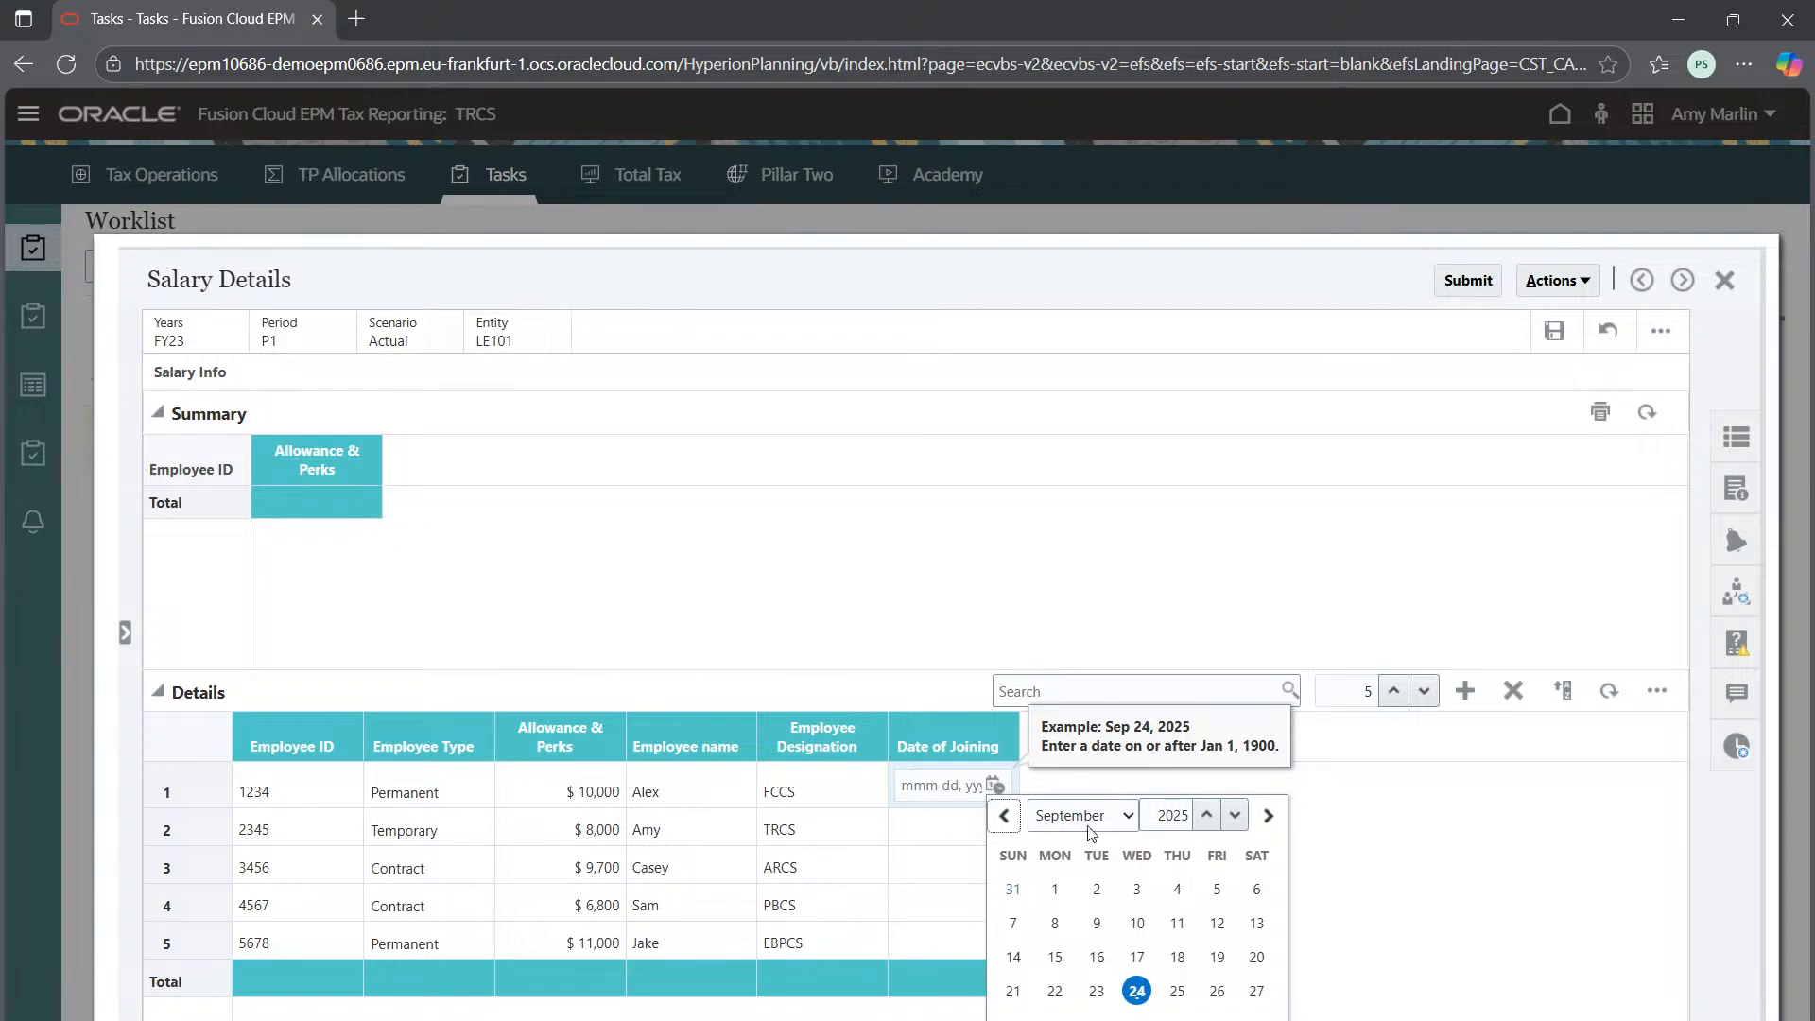
{"action": "left_click", "coordinate": [1269, 815]}
{"action": "left_click", "coordinate": [1167, 811]}
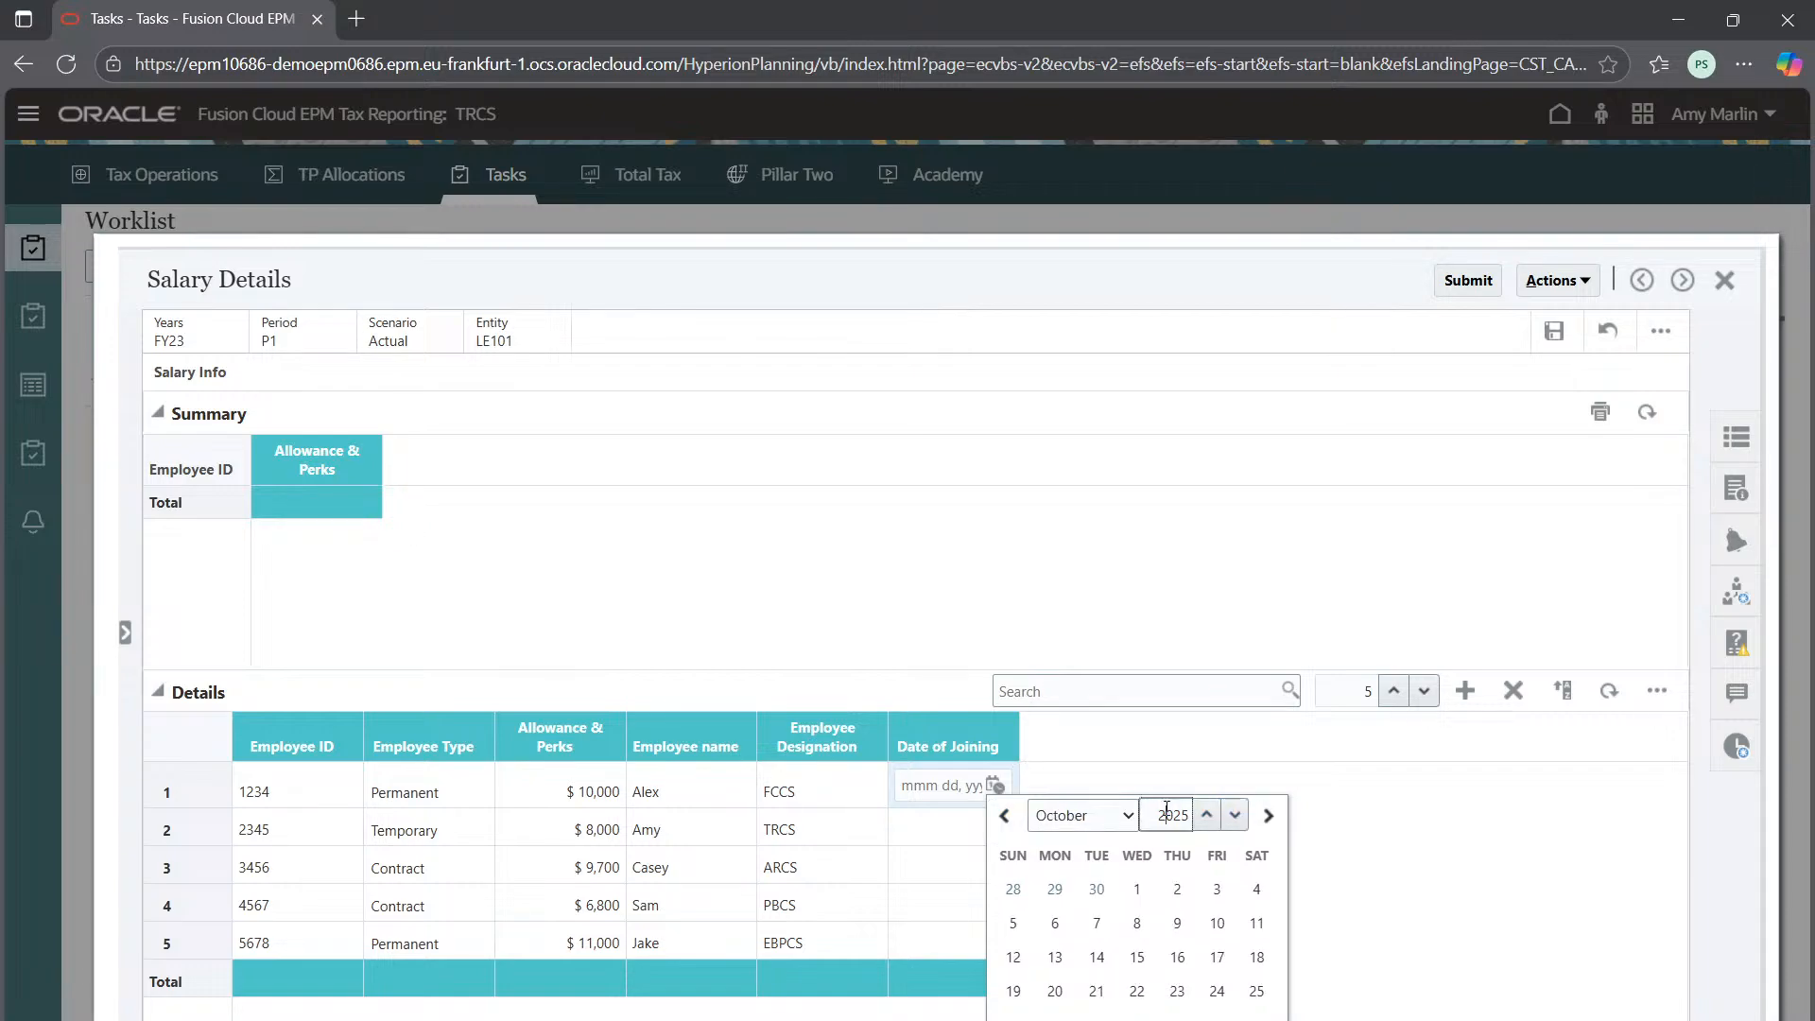
{"action": "key", "text": "BackSpace"}
{"action": "key", "text": "BackSpace"}
{"action": "type", "text": "20"}
{"action": "left_click", "coordinate": [1136, 895]}
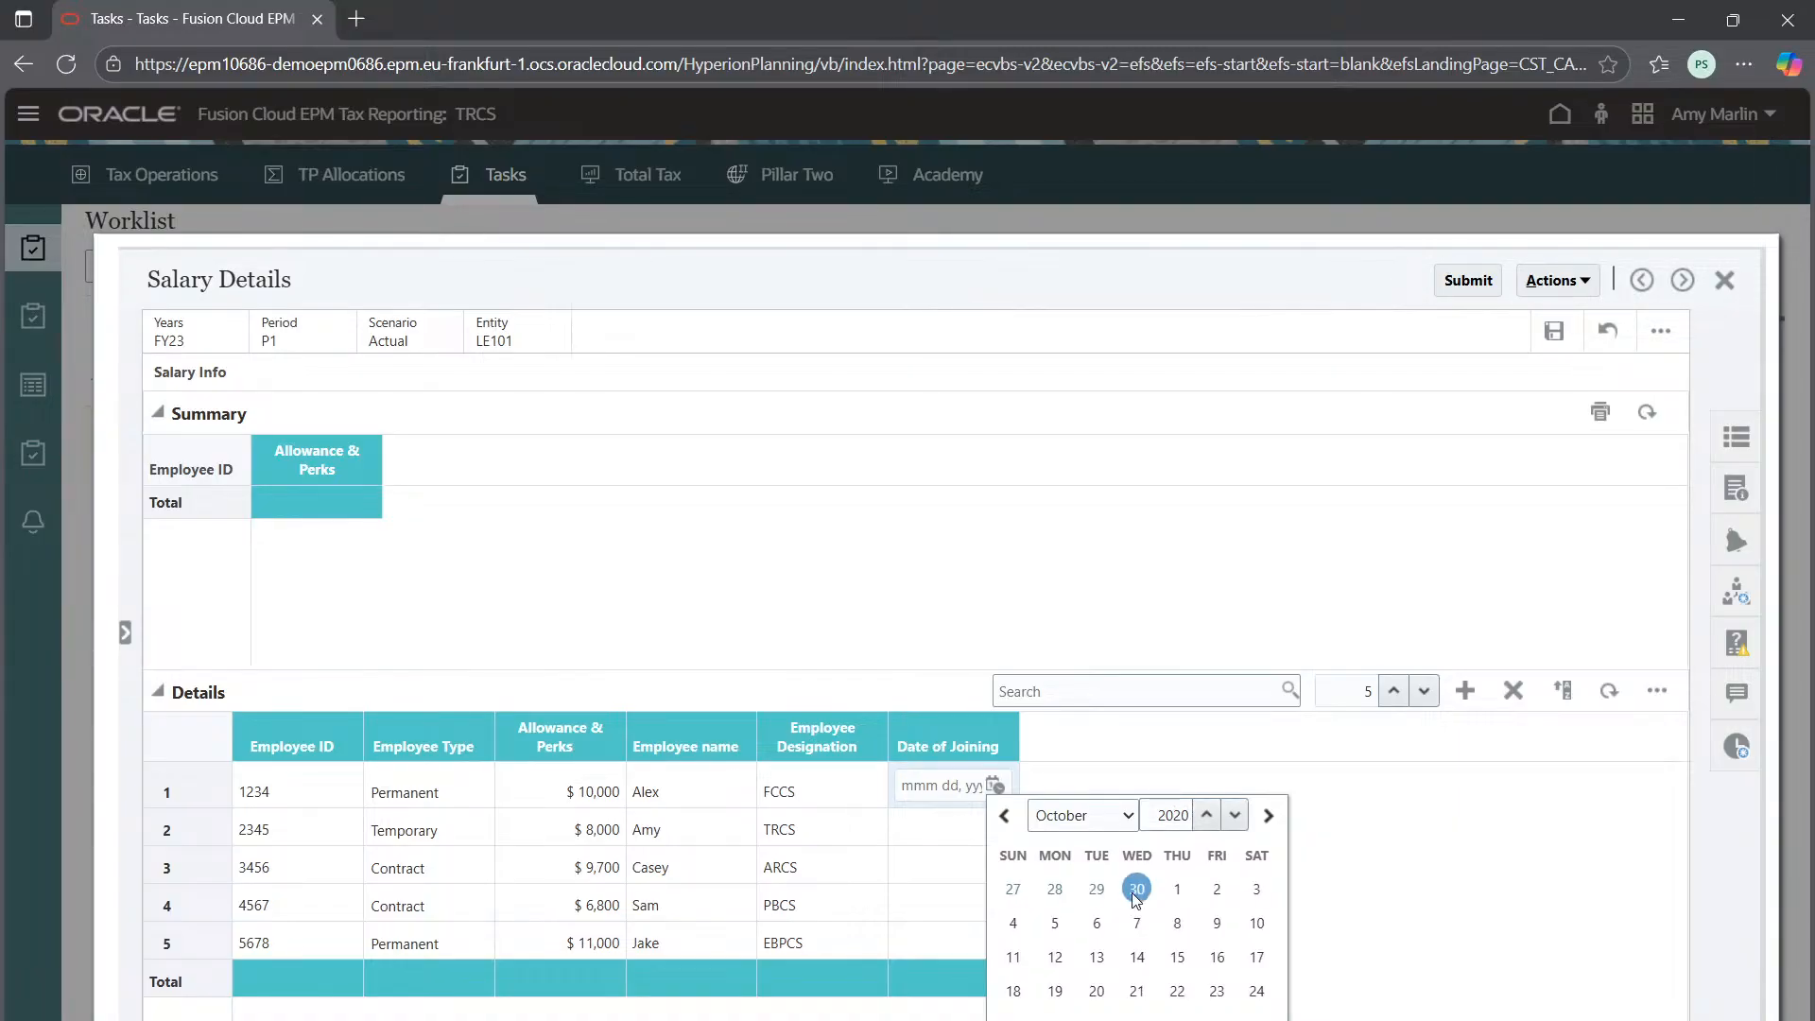
{"action": "left_click", "coordinate": [1177, 889]}
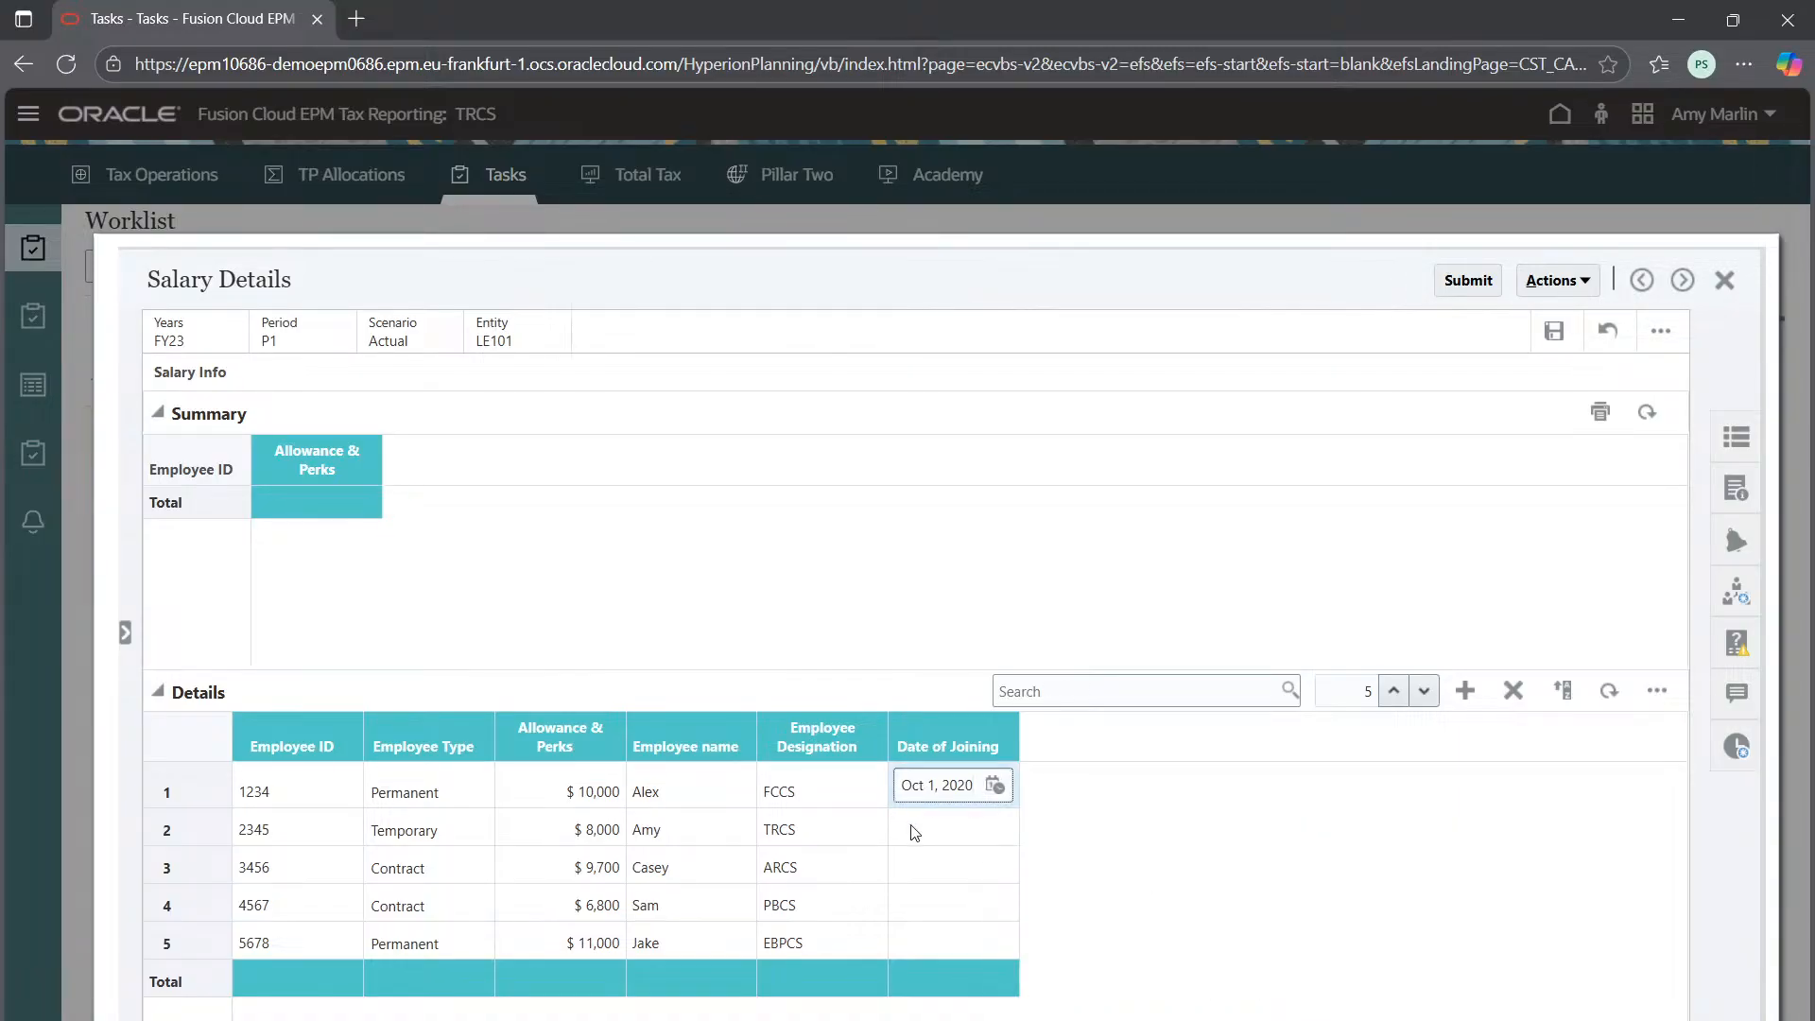
Set joining dates to Sep 10, 2021 for row 2 and Mar 11, 2015 for row 3
{"action": "left_click", "coordinate": [995, 828]}
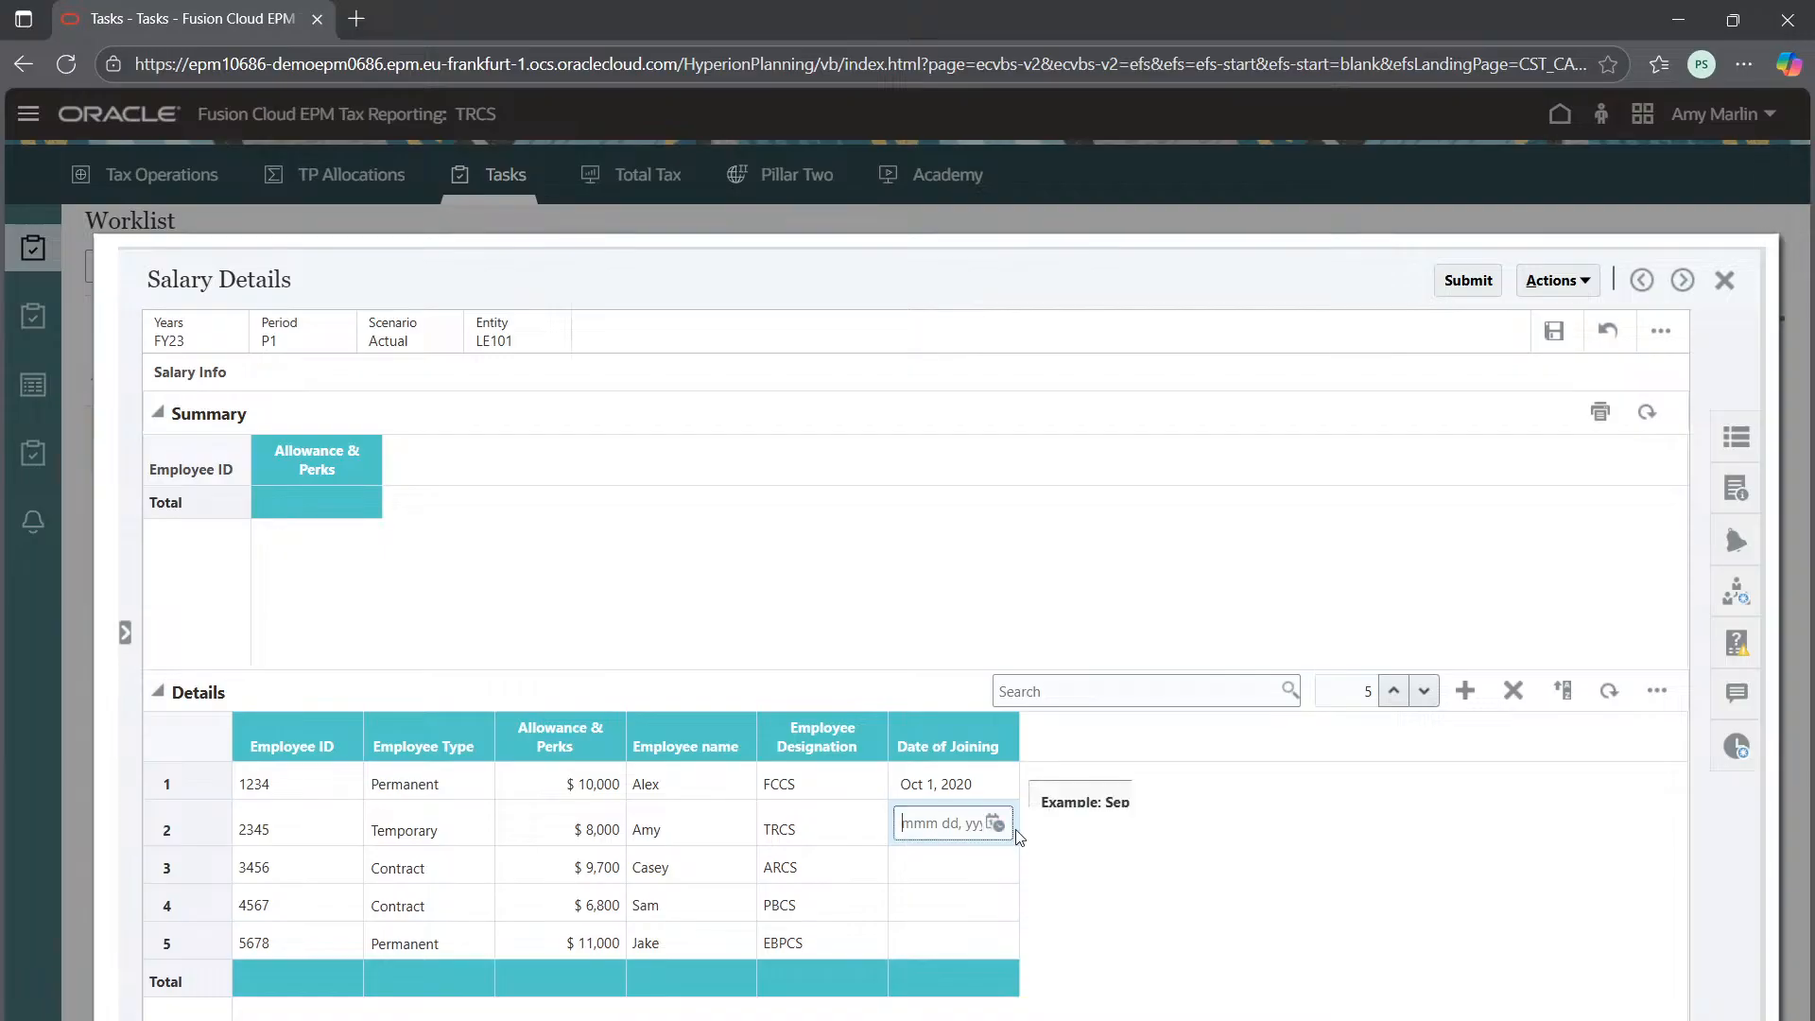
{"action": "left_click", "coordinate": [996, 825]}
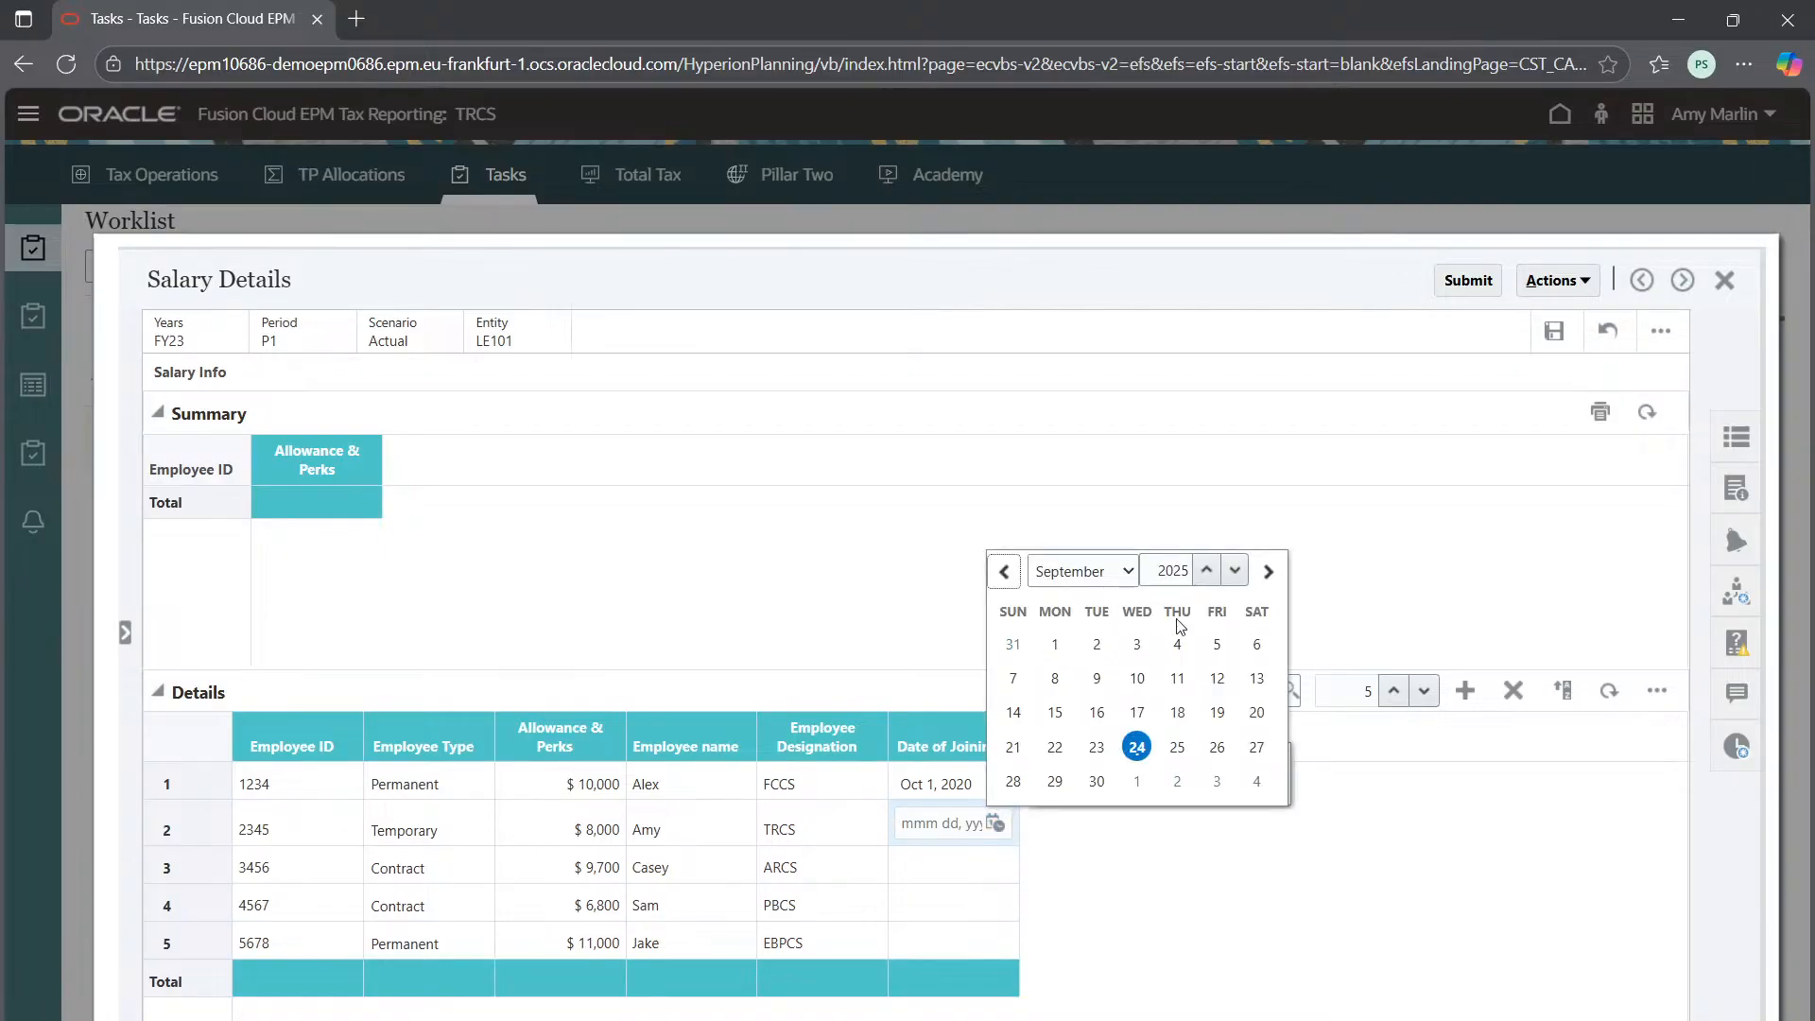
{"action": "left_click", "coordinate": [1184, 571]}
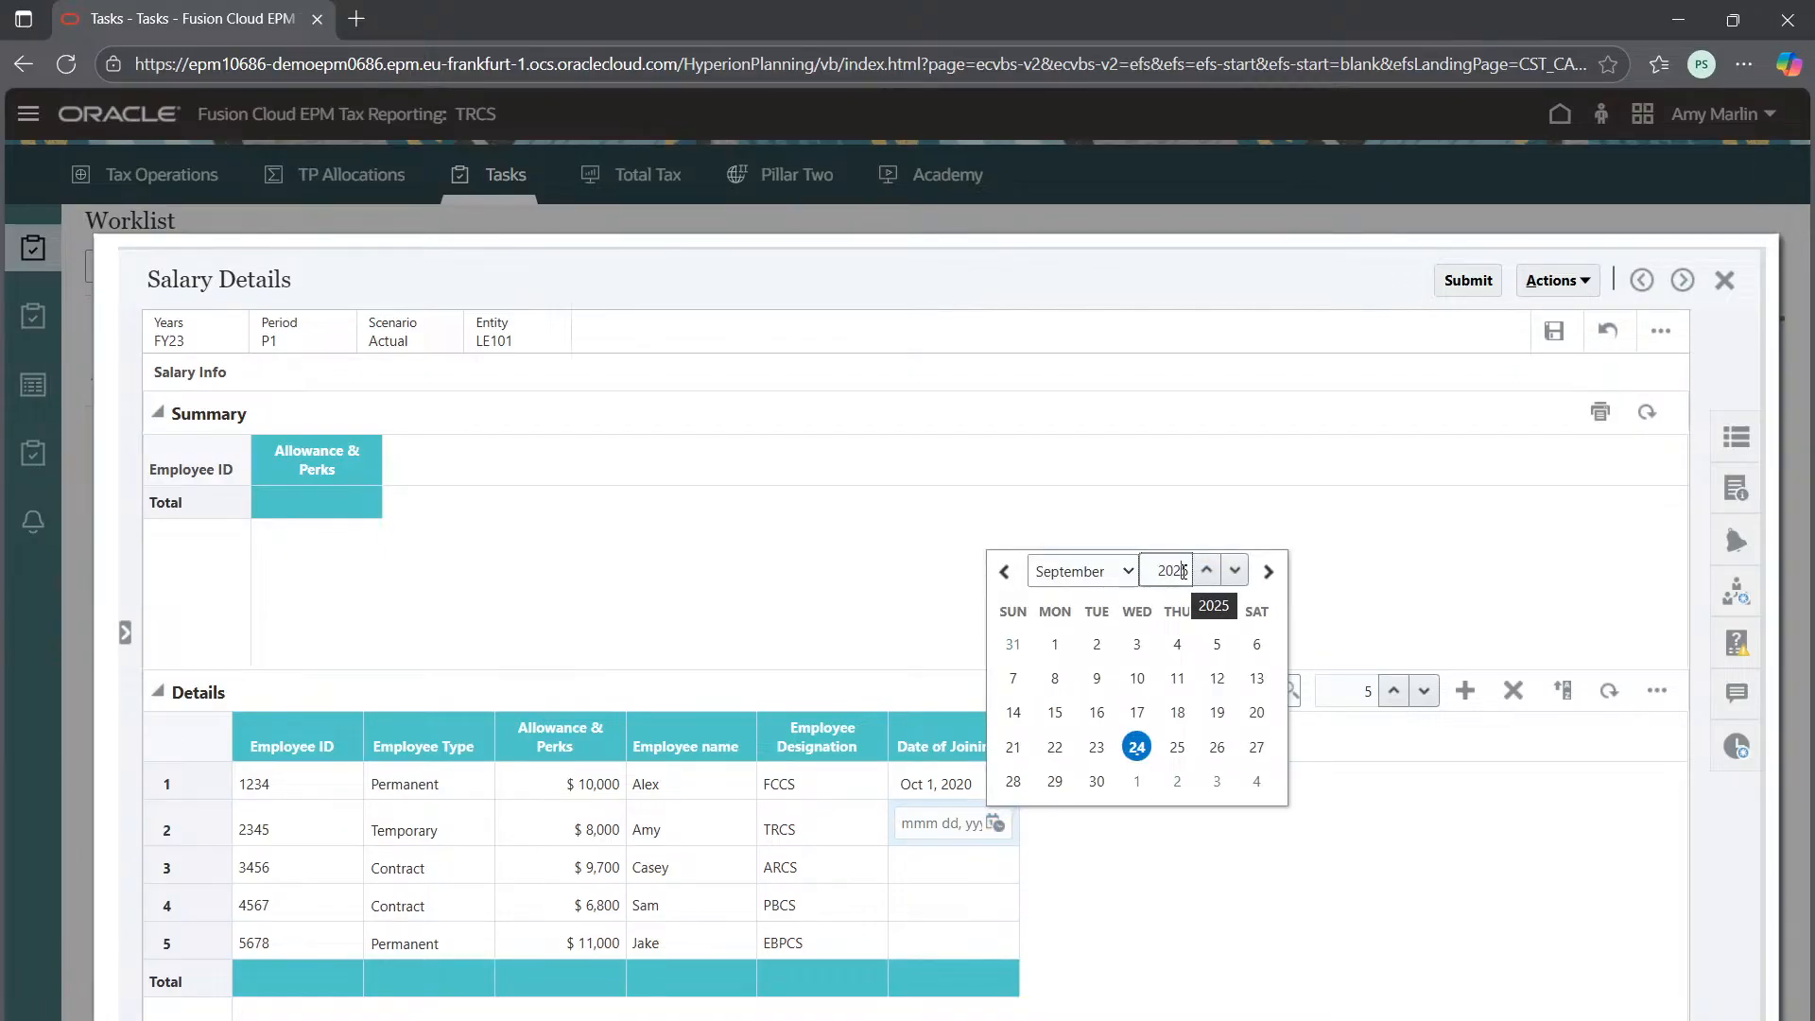
{"action": "key", "text": "BackSpace"}
{"action": "type", "text": "1"}
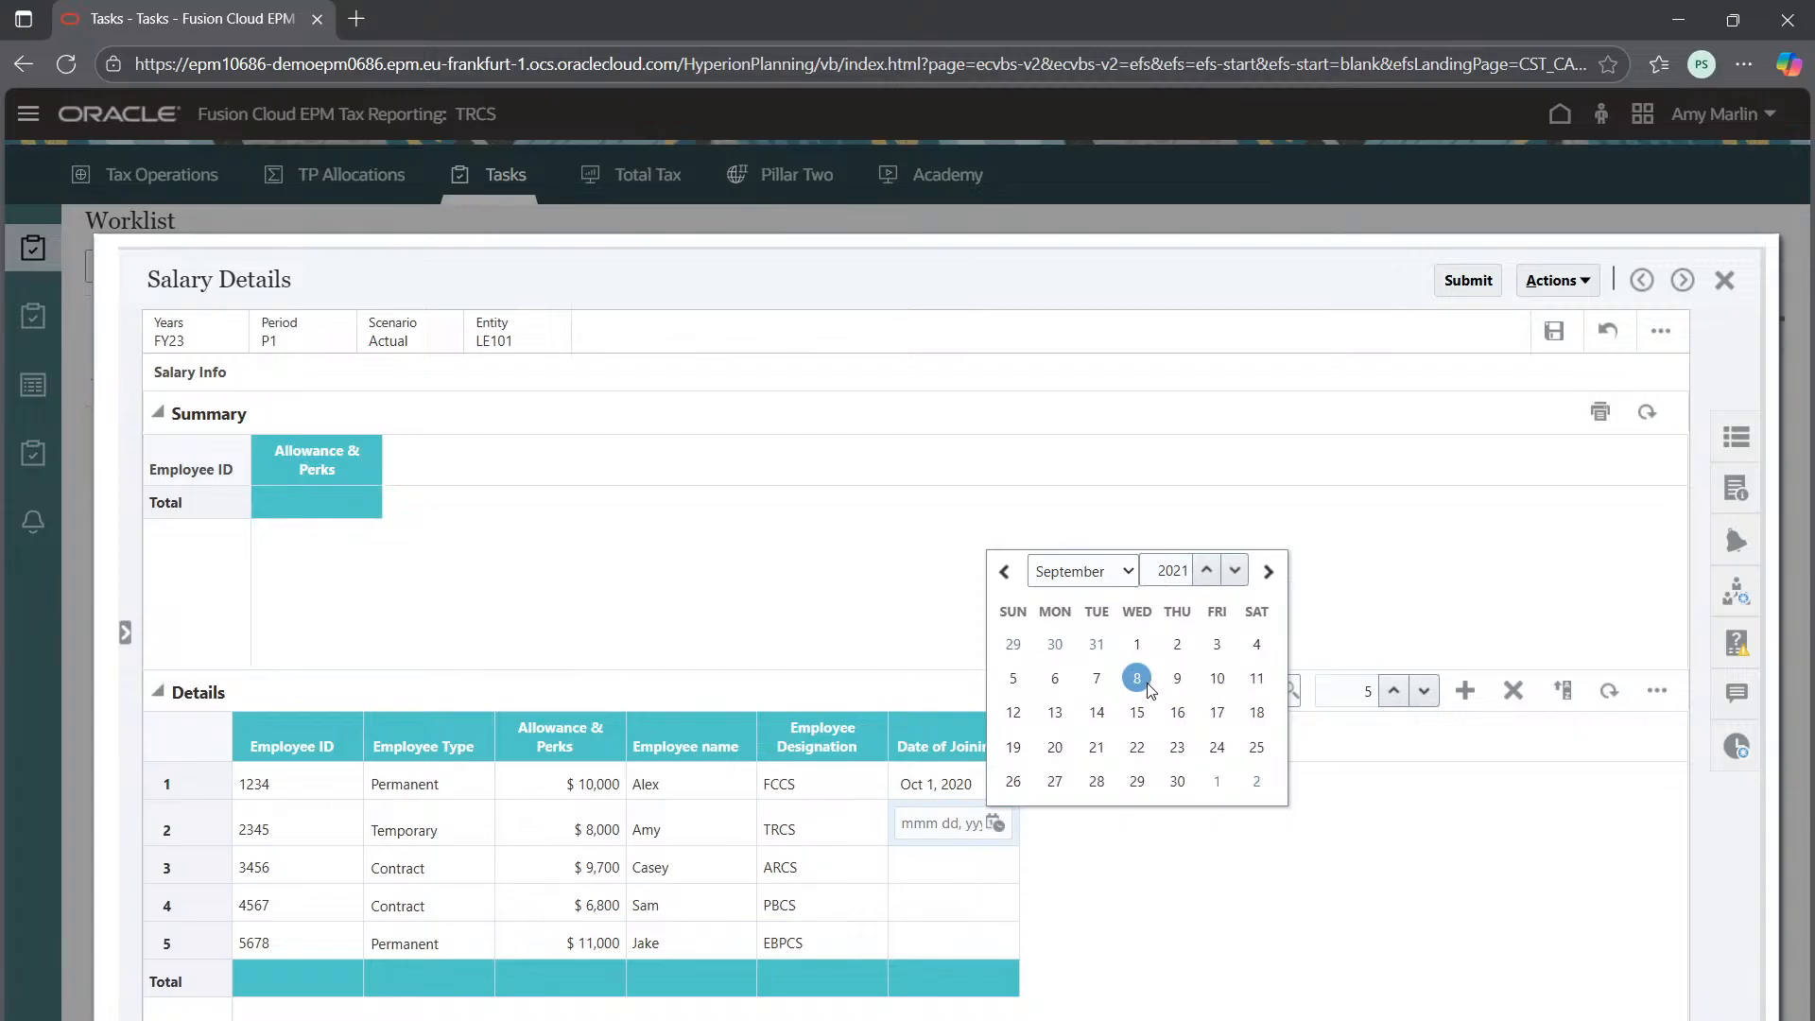
{"action": "left_click", "coordinate": [1211, 675]}
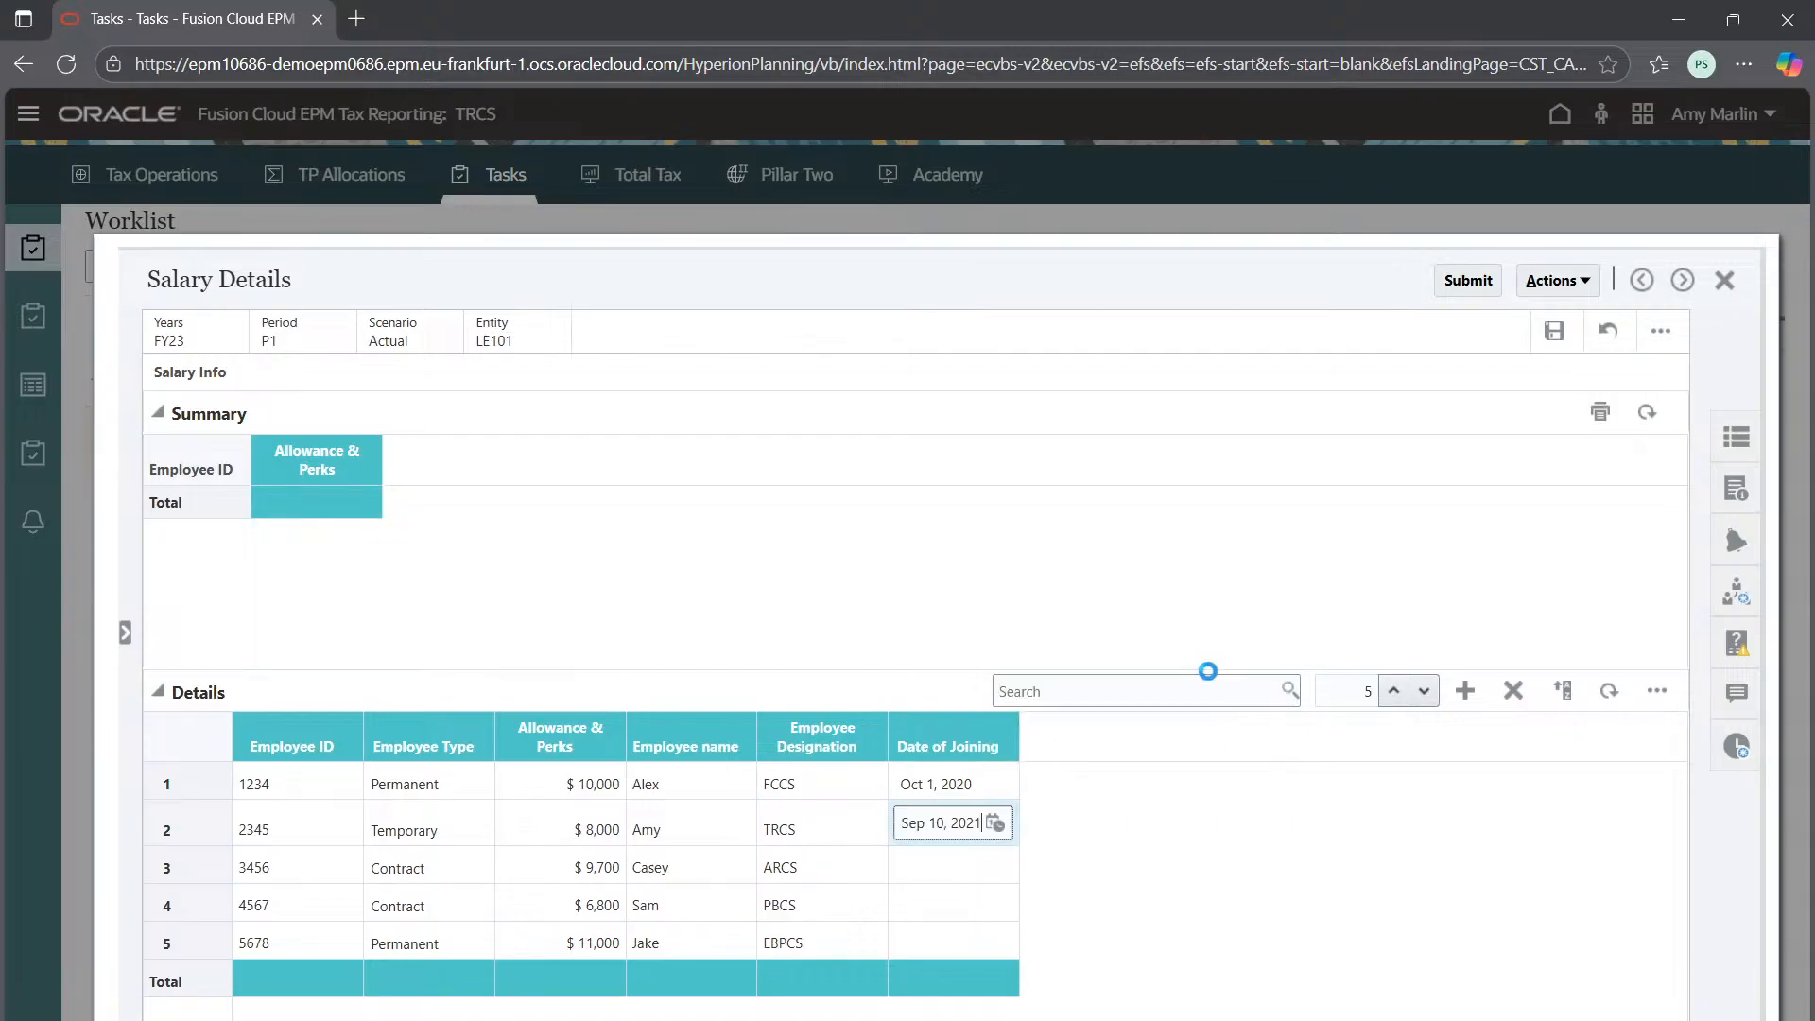
{"action": "left_click", "coordinate": [969, 868]}
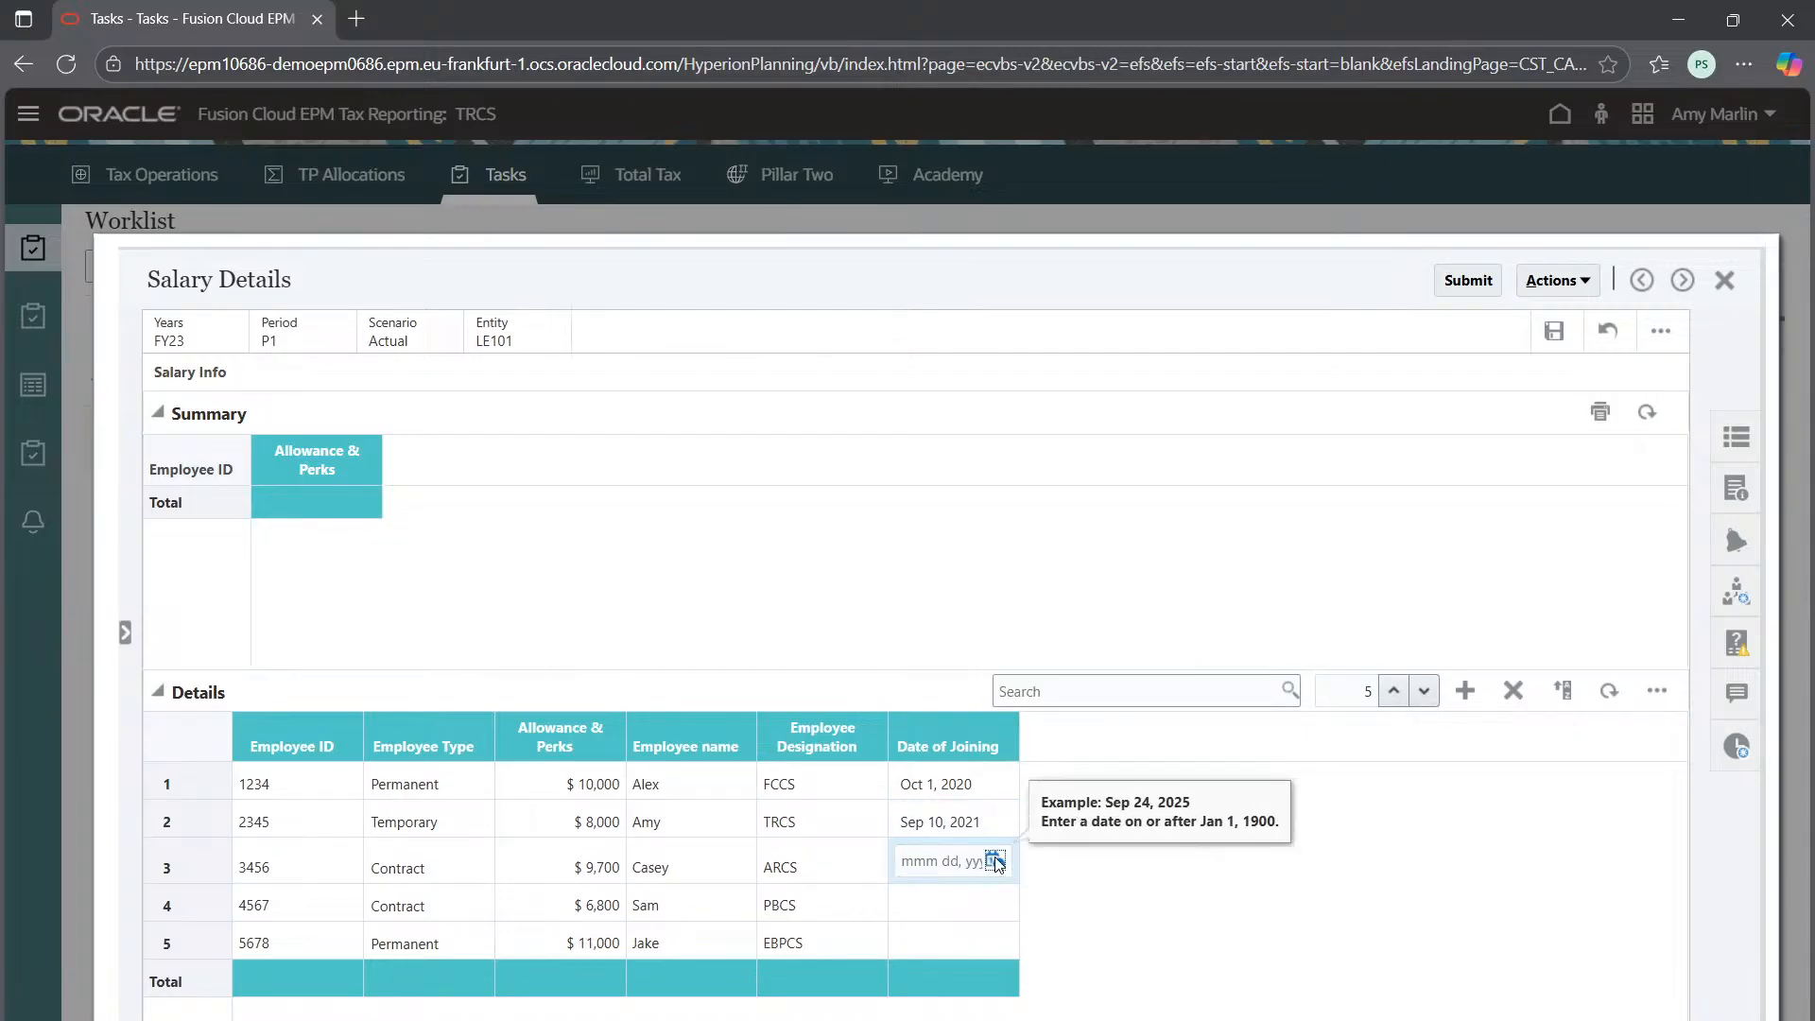
{"action": "left_click", "coordinate": [996, 862]}
{"action": "left_click", "coordinate": [1128, 611]}
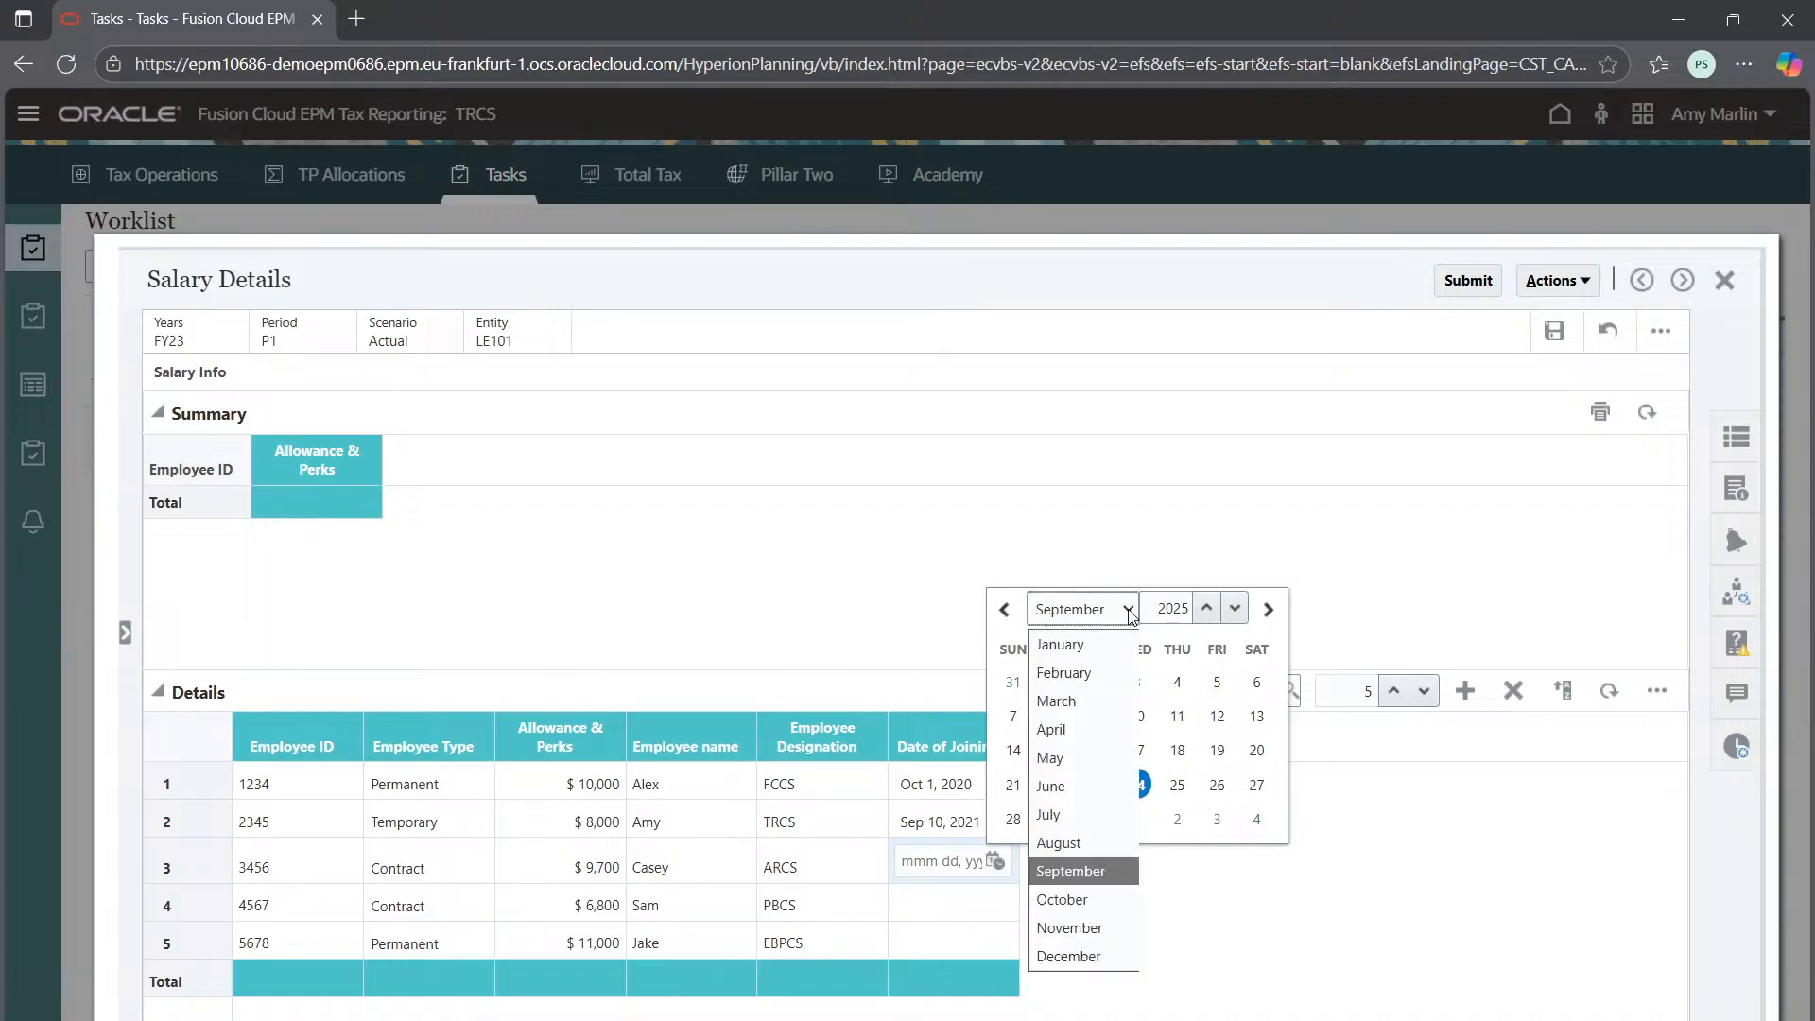
{"action": "left_click", "coordinate": [1070, 701]}
{"action": "left_click", "coordinate": [1177, 575]}
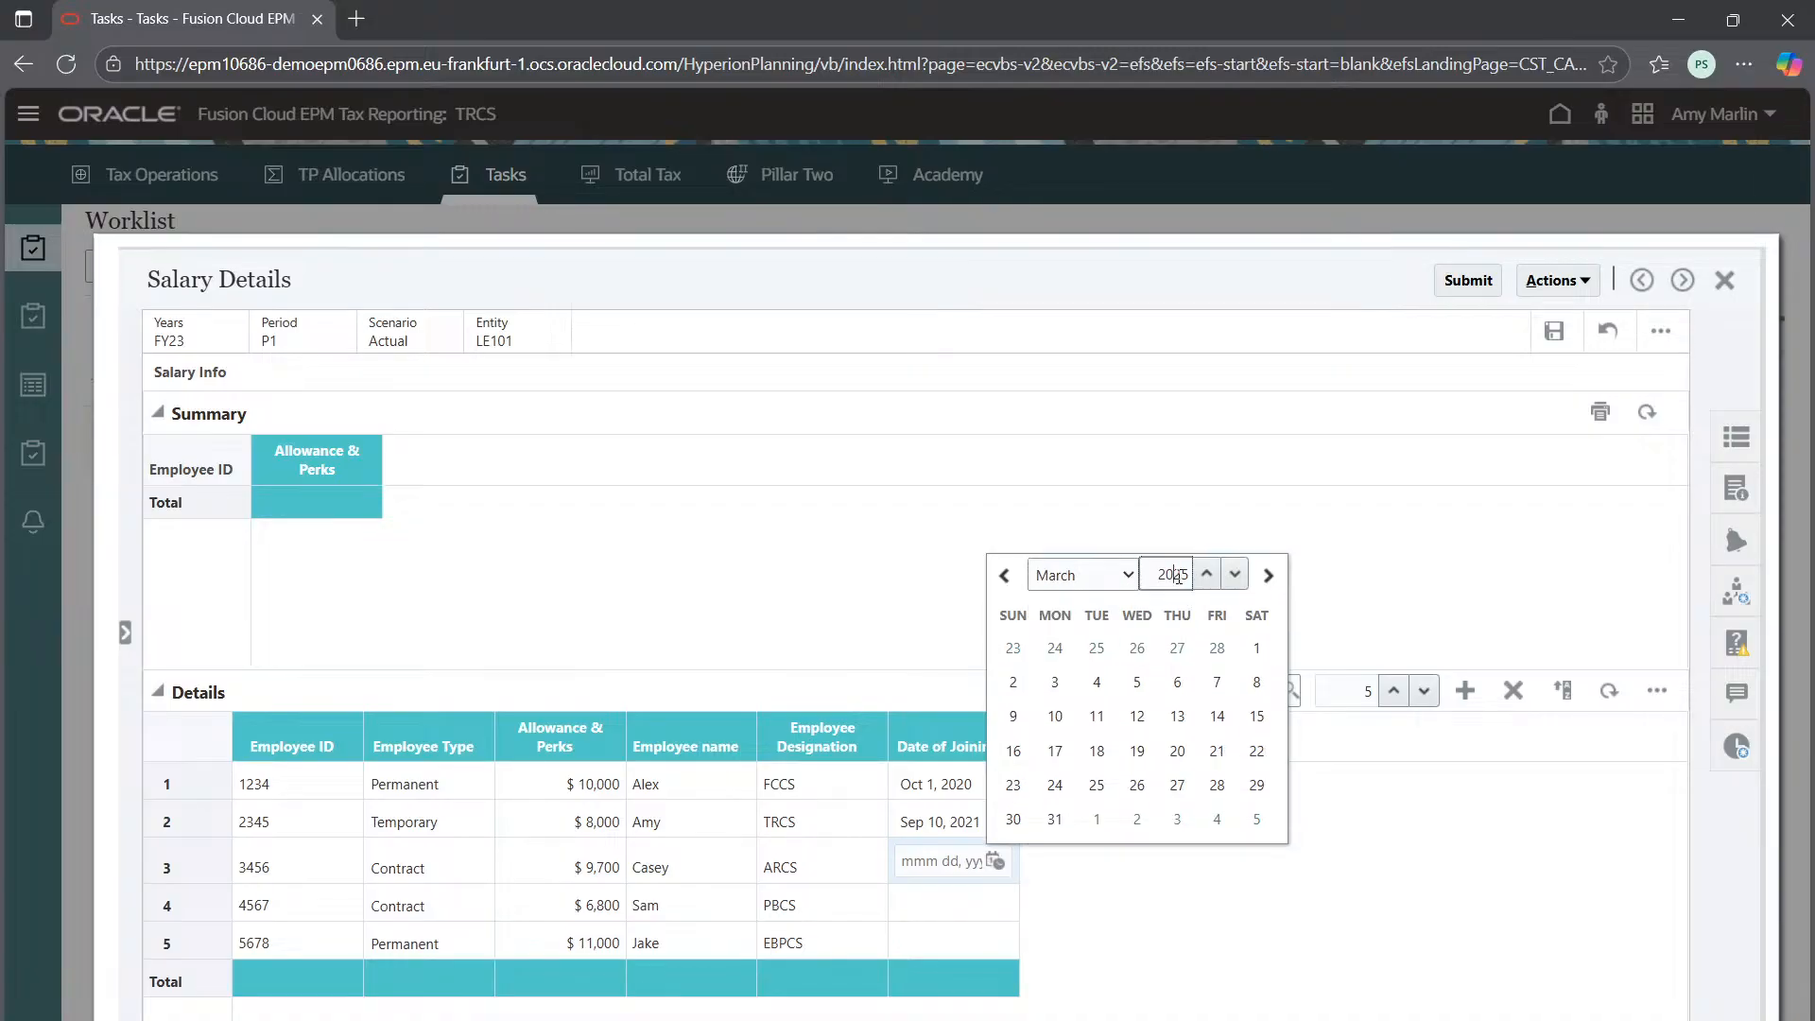
{"action": "left_click_drag", "start_coordinate": [1177, 576], "coordinate": [1205, 578]}
{"action": "type", "text": "15"}
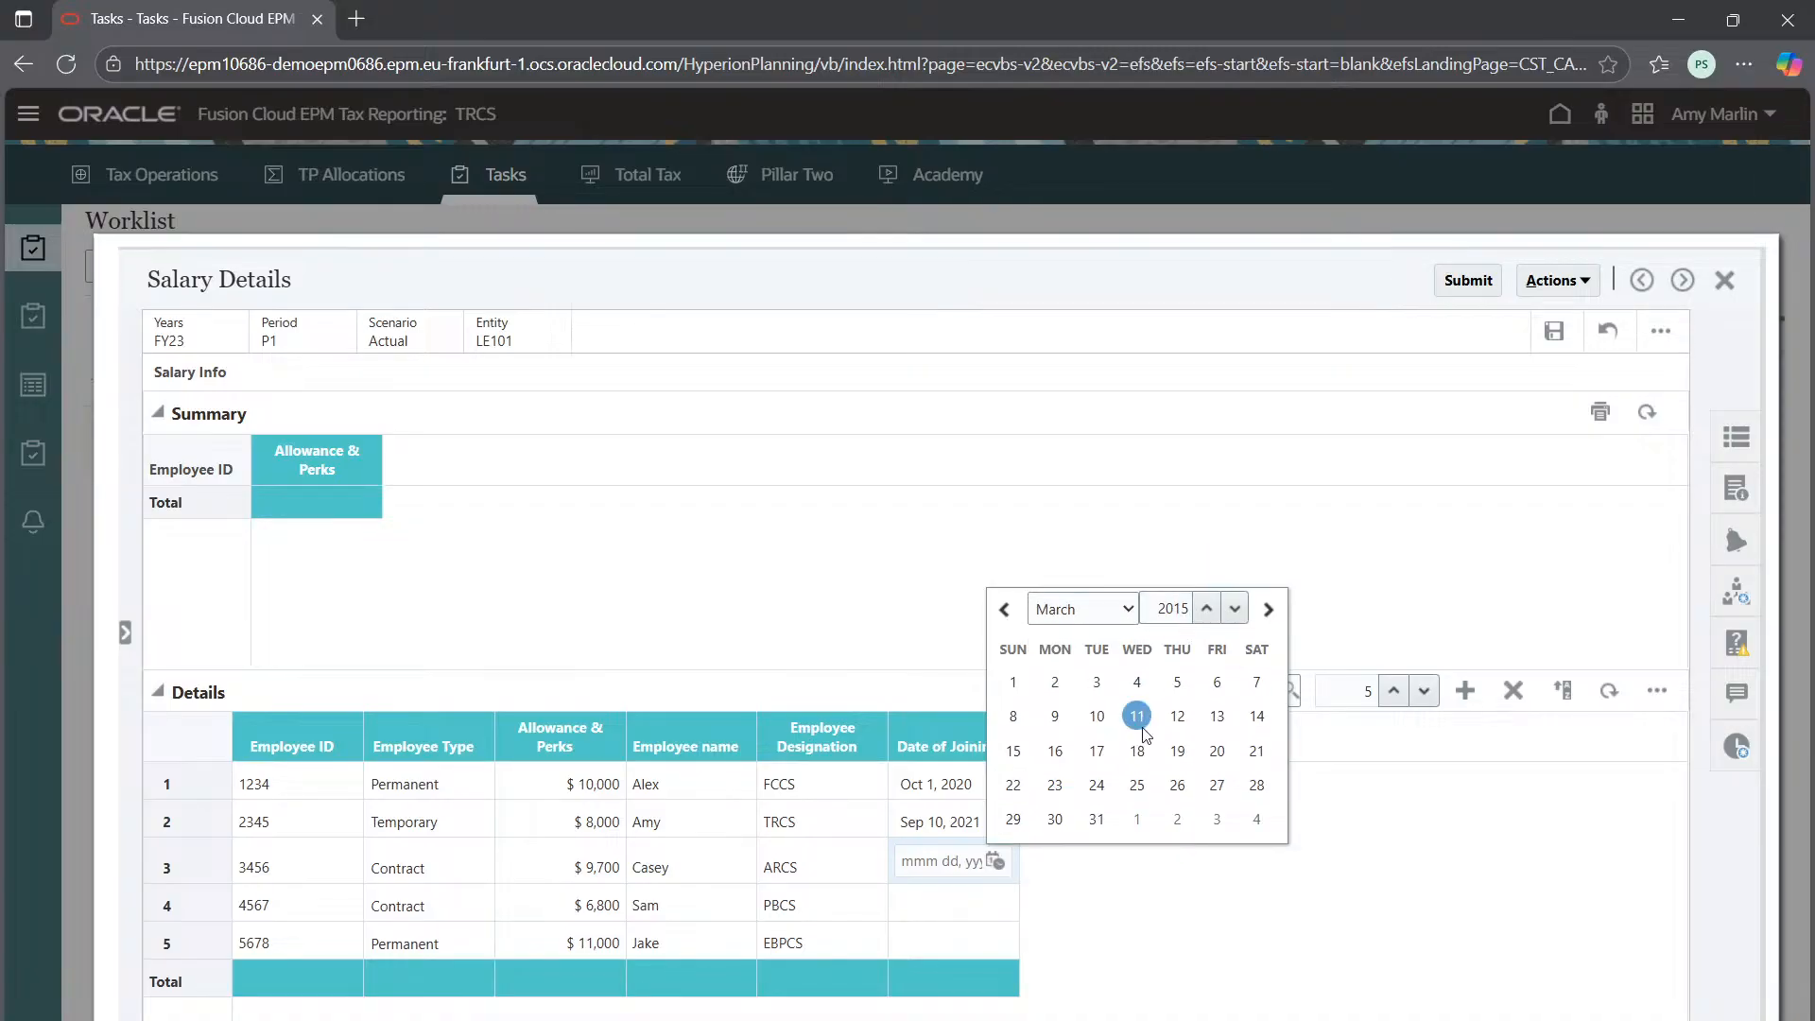
{"action": "left_click", "coordinate": [1137, 715]}
Set row 4's Date of Joining to Nov 11, 2022
{"action": "left_click", "coordinate": [929, 894]}
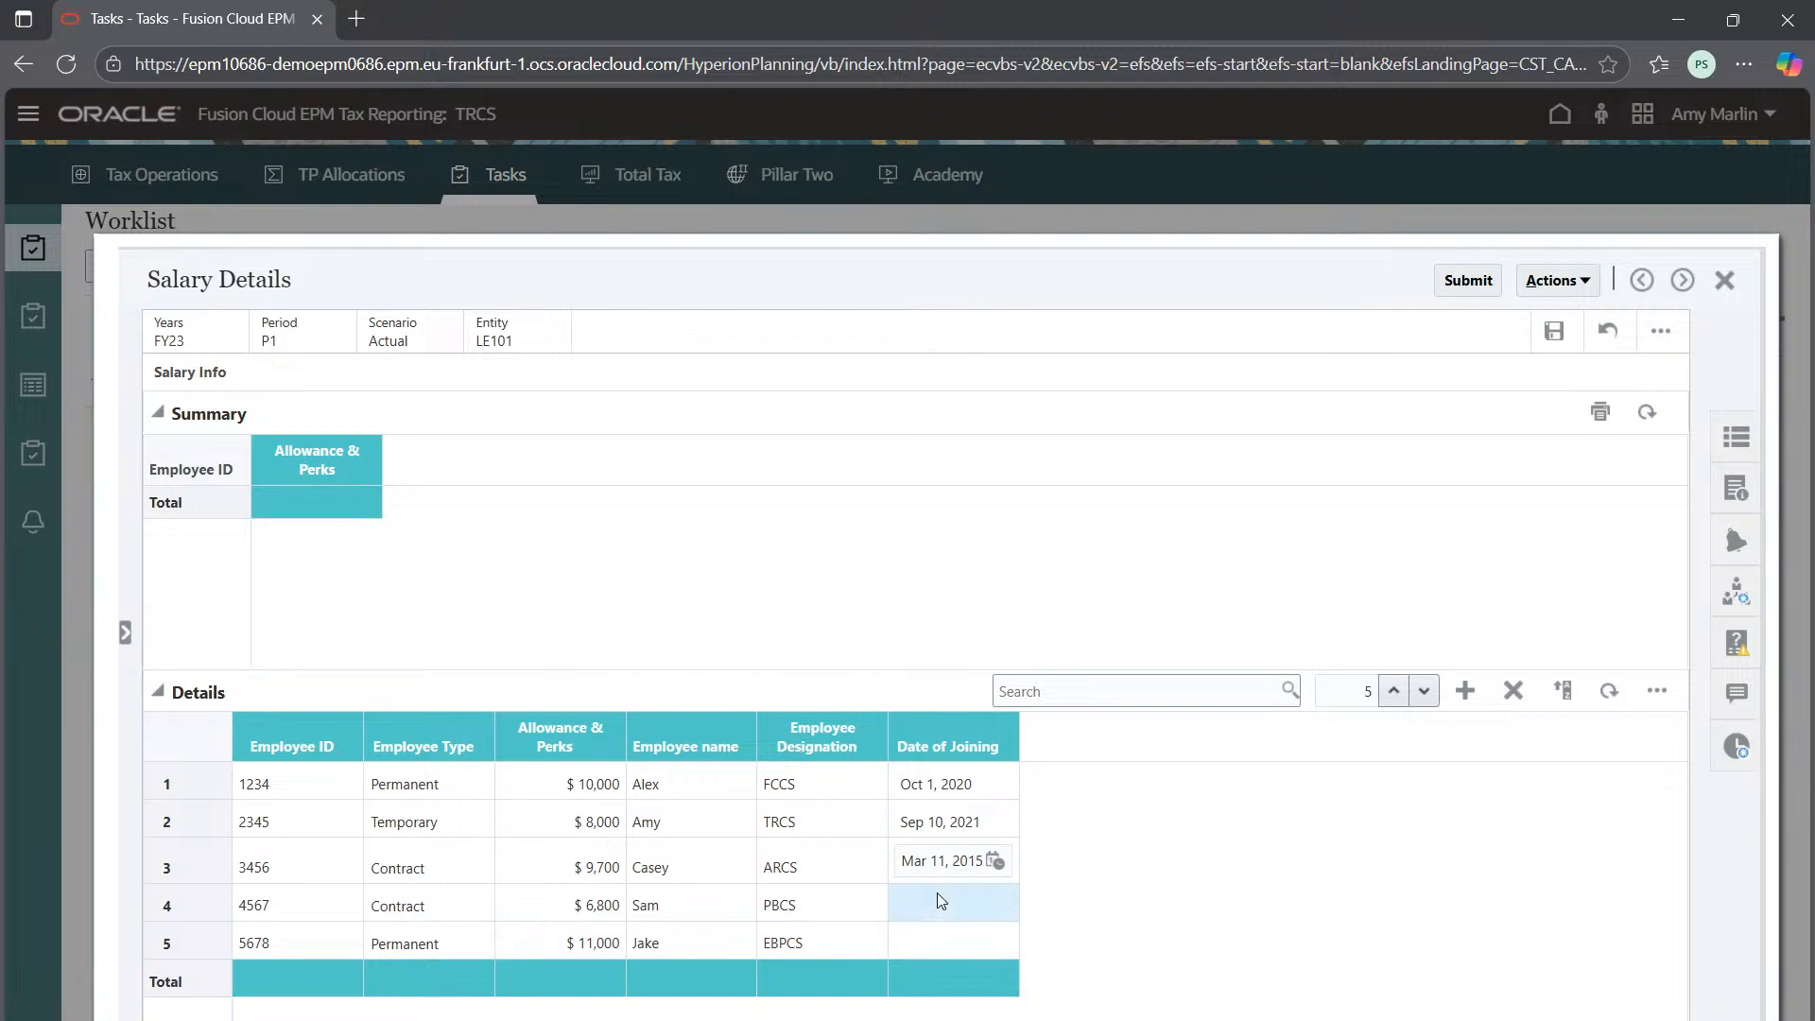
{"action": "left_click", "coordinate": [998, 899]}
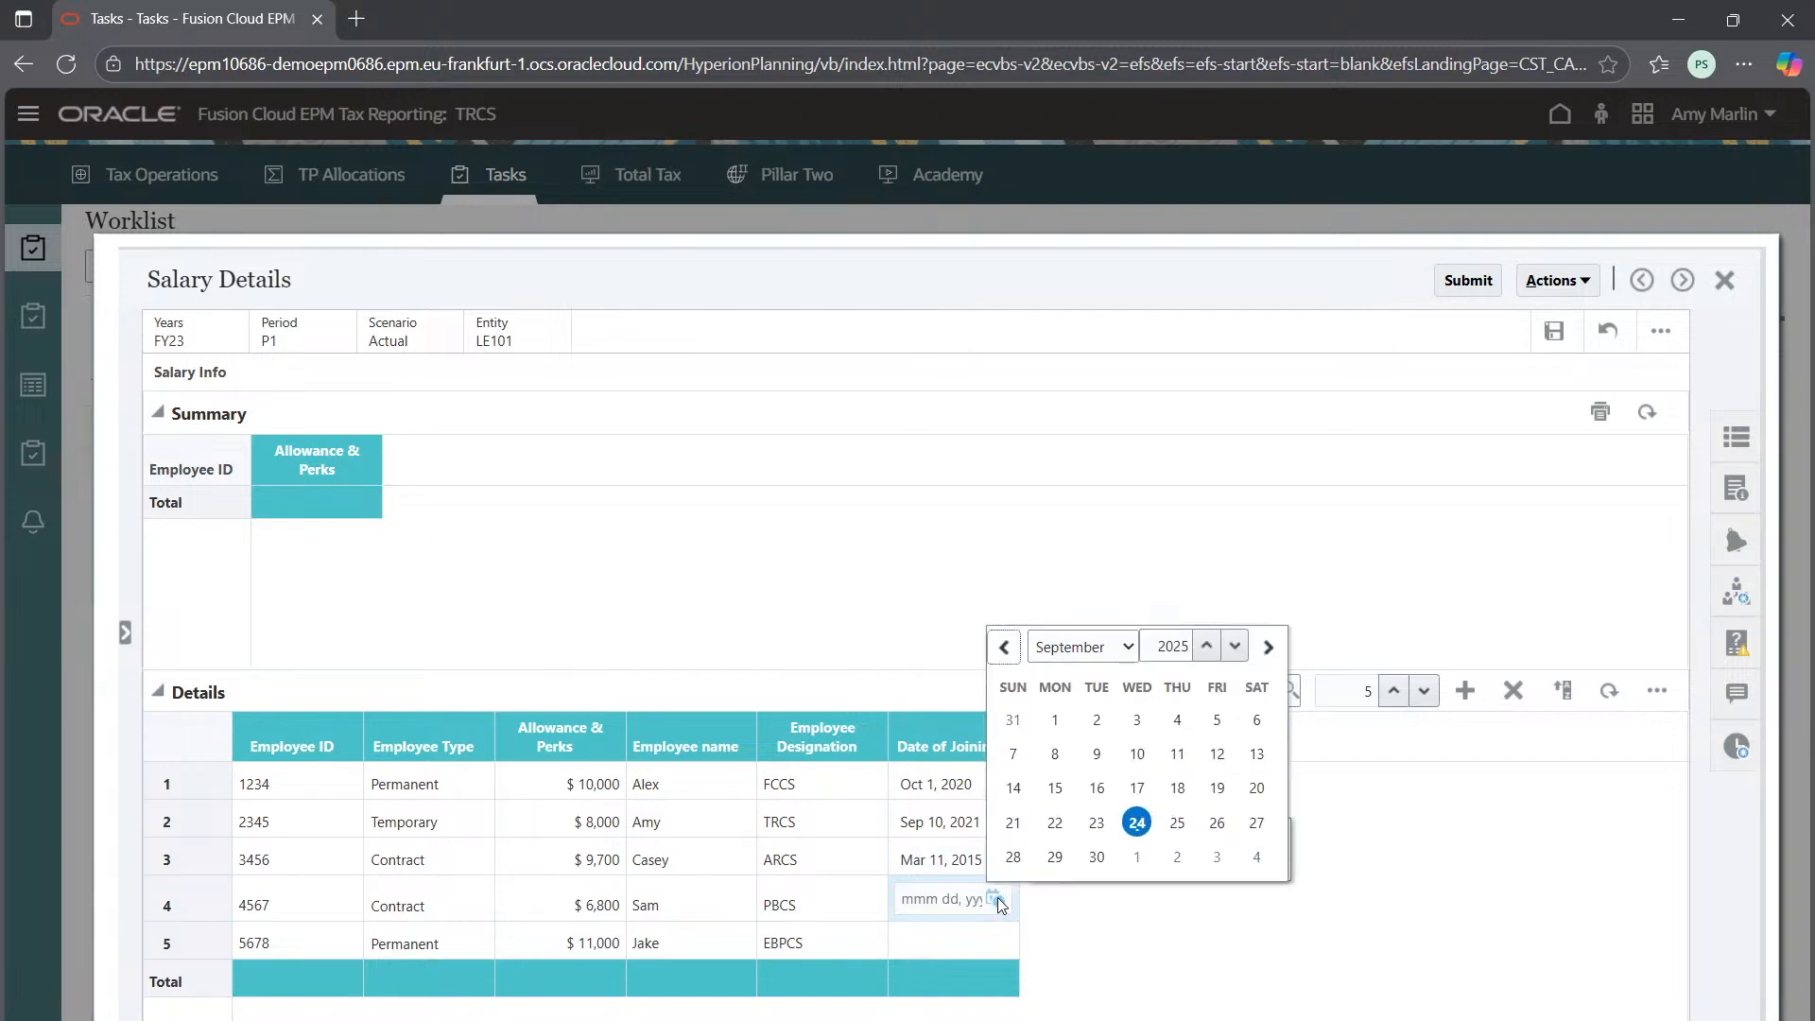
{"action": "left_click_drag", "start_coordinate": [1174, 645], "coordinate": [1193, 646]}
{"action": "type", "text": "22"}
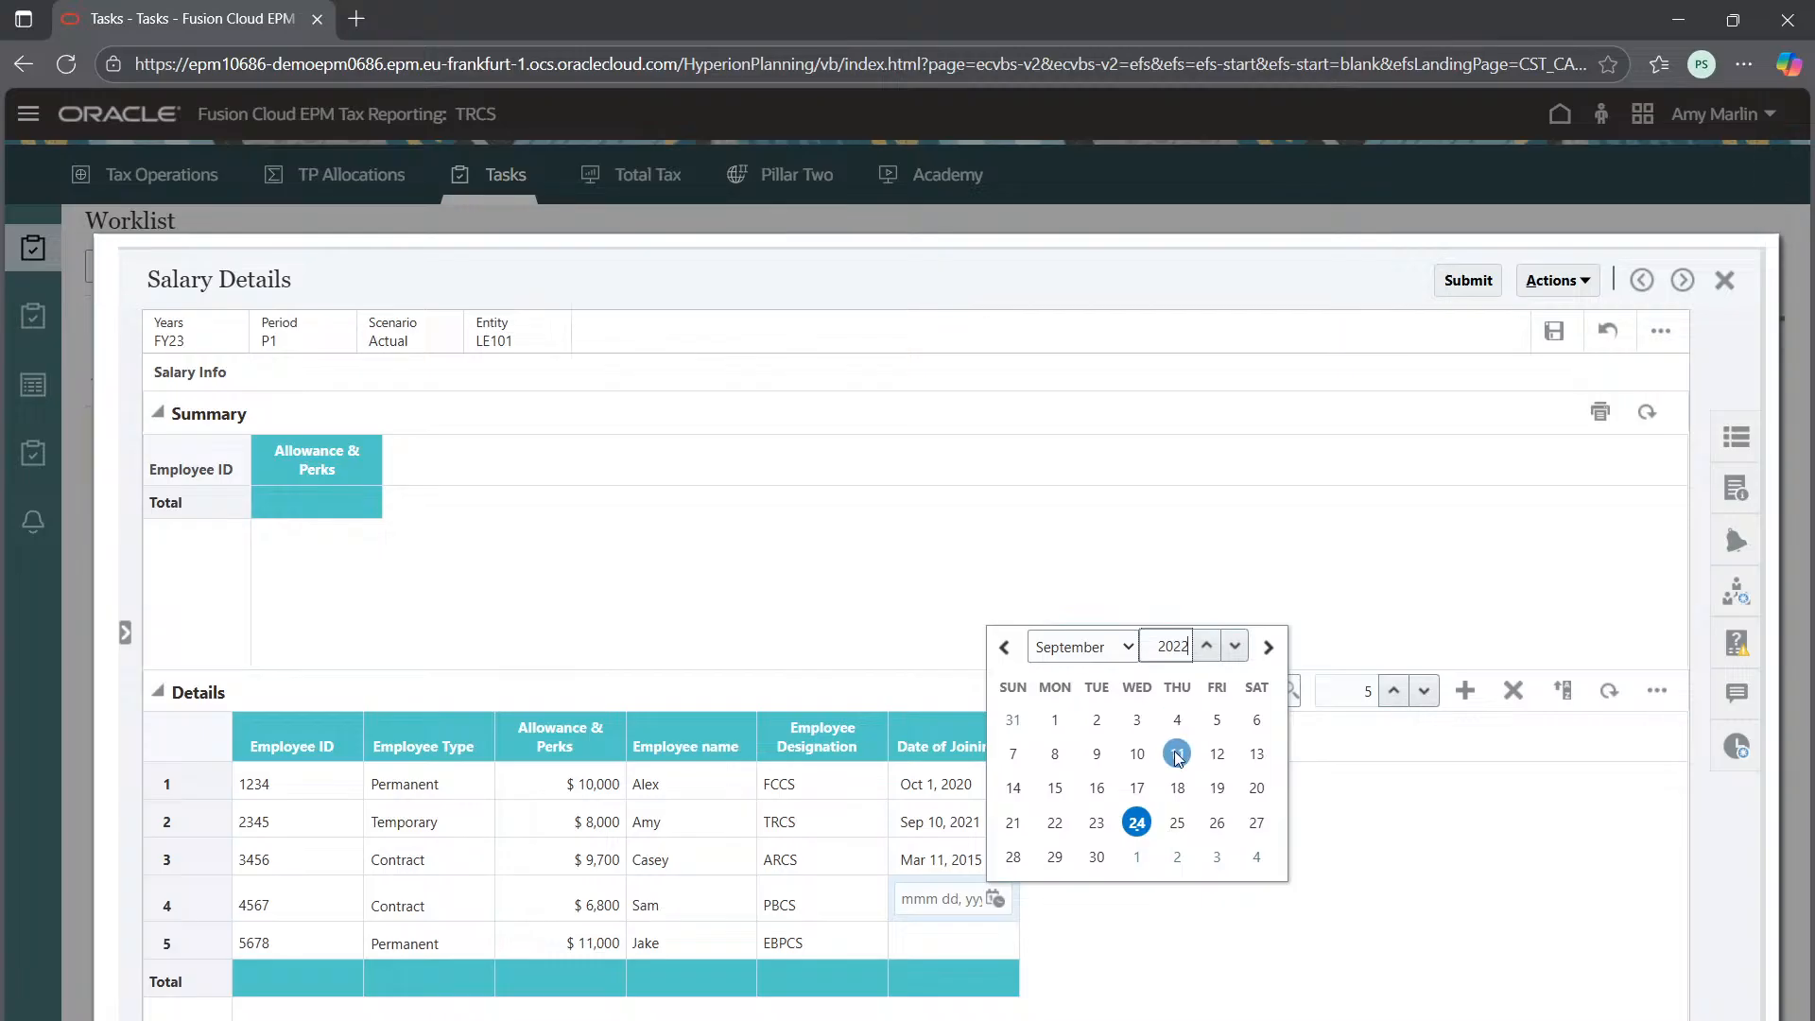
{"action": "left_click", "coordinate": [1096, 648]}
{"action": "left_click", "coordinate": [1069, 965]}
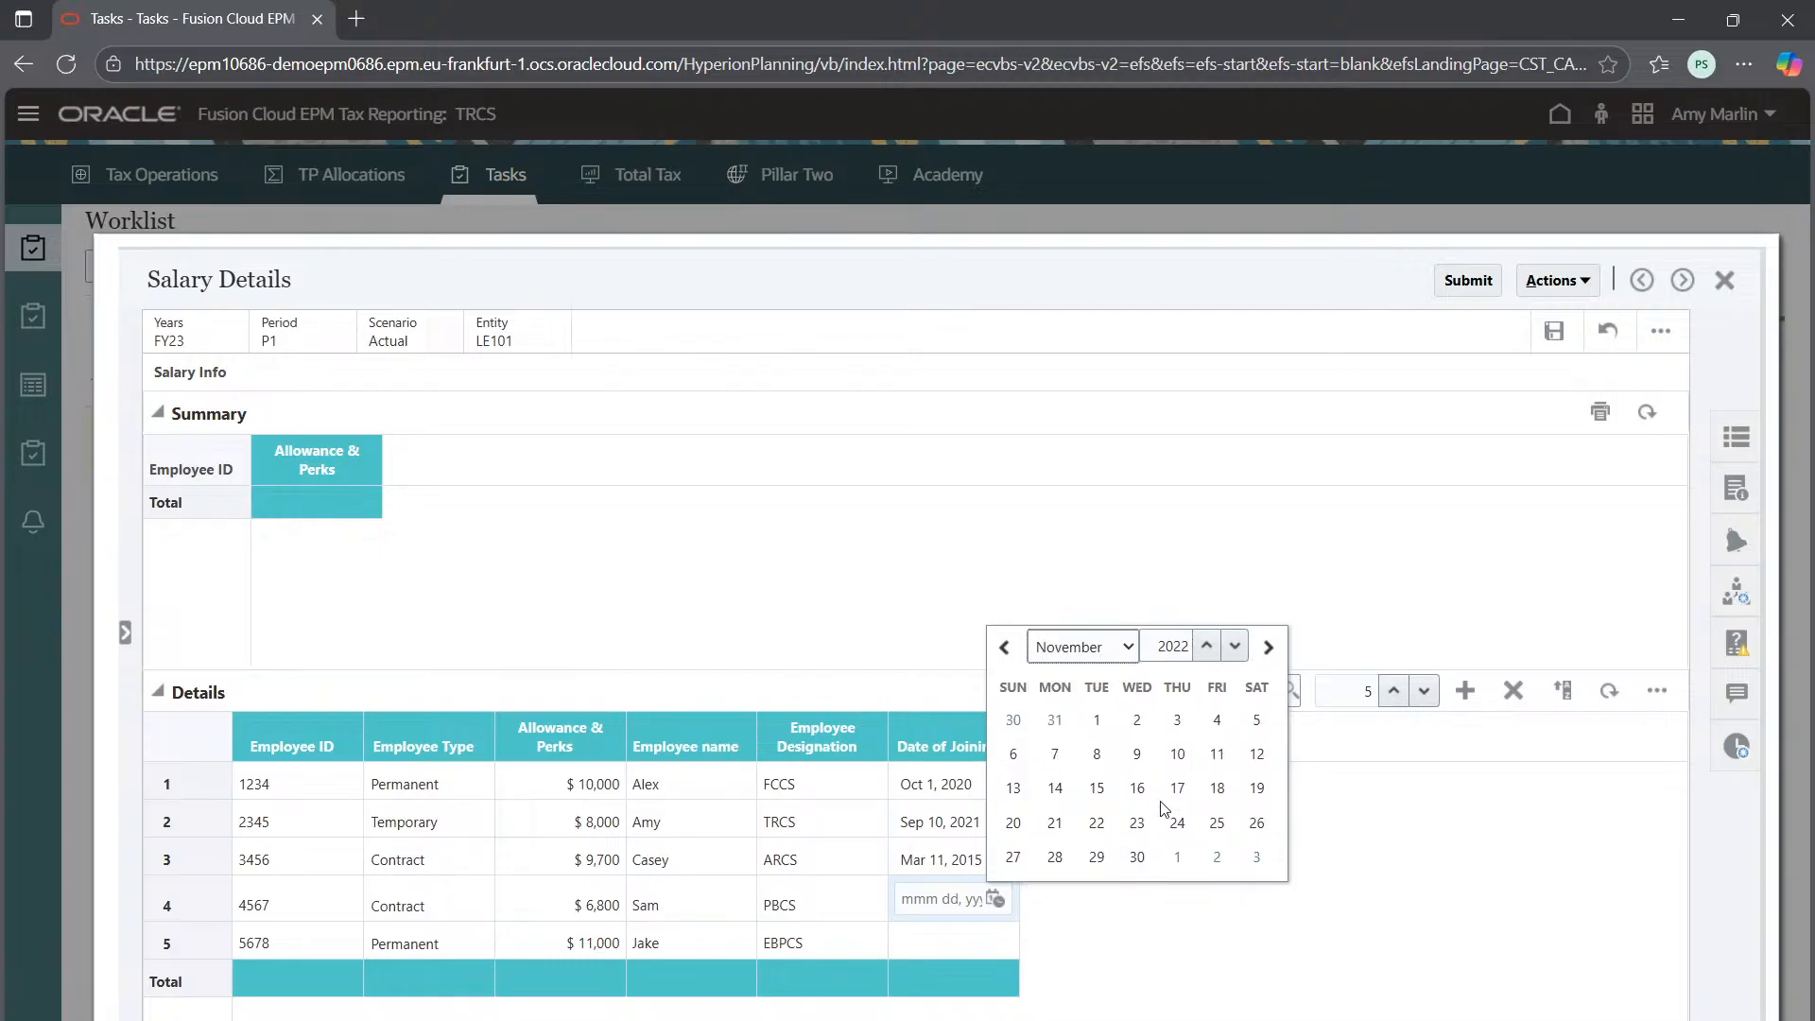
{"action": "left_click", "coordinate": [1217, 753]}
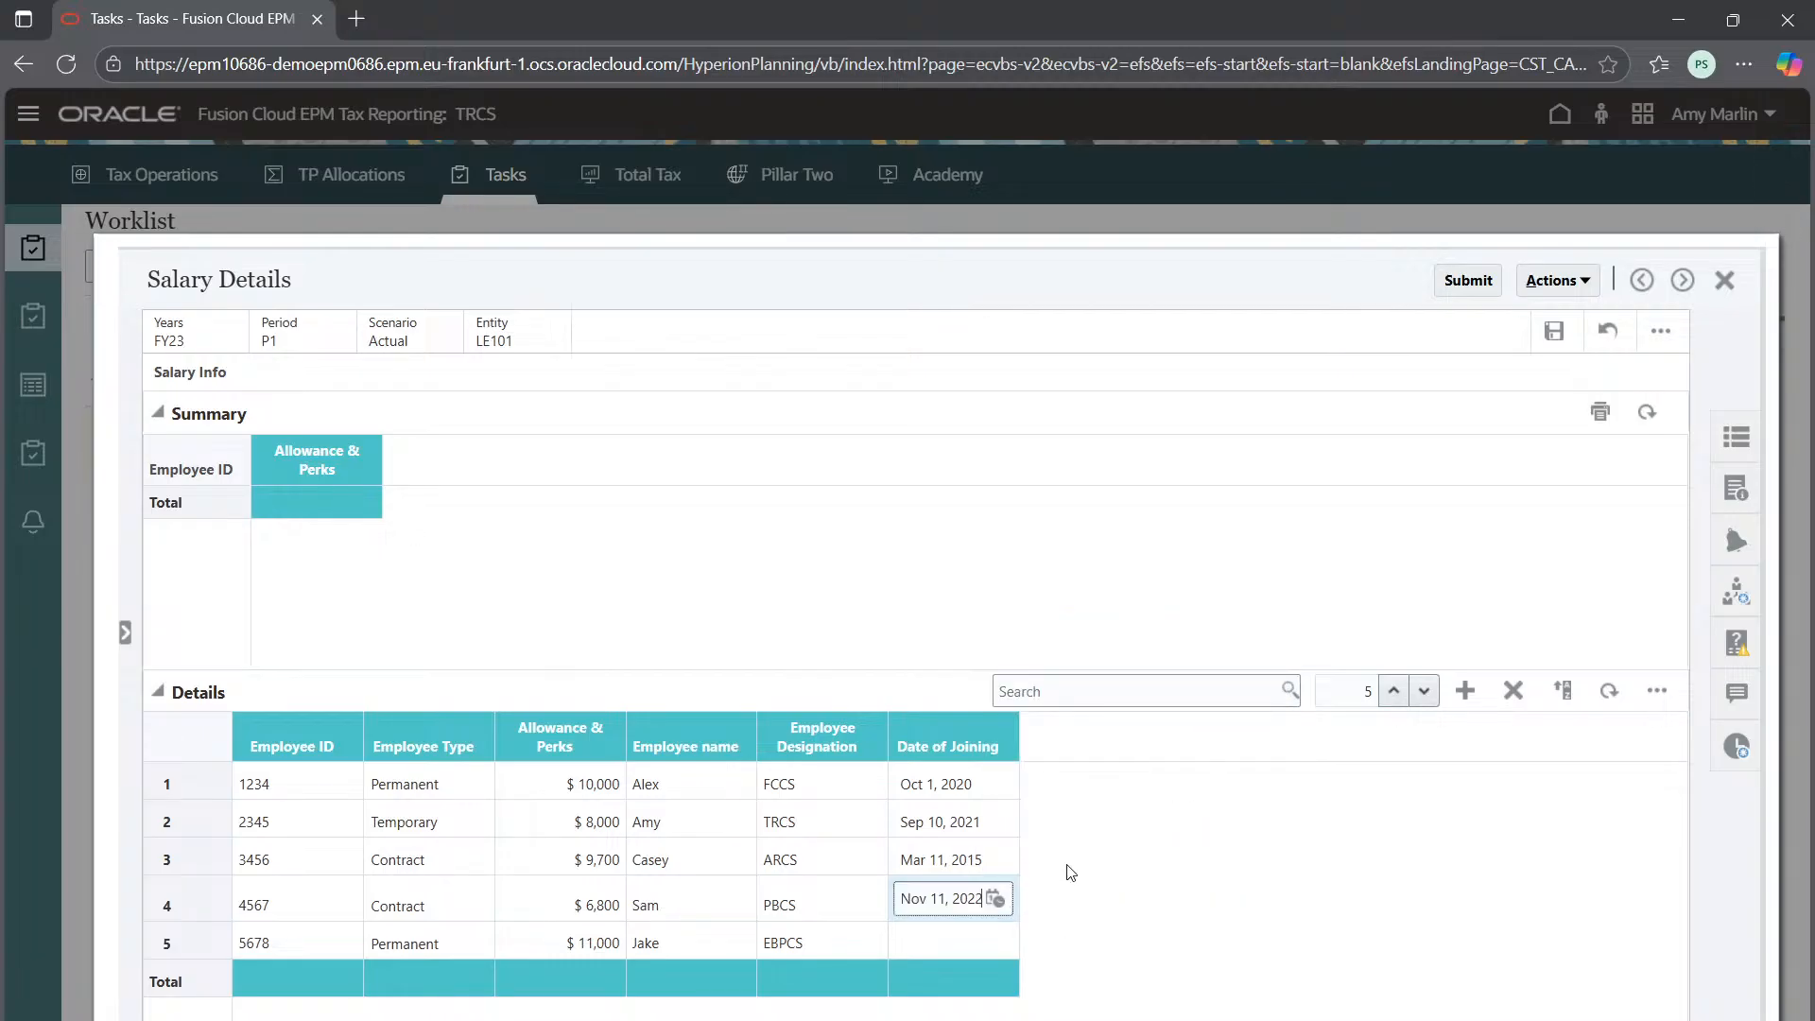
Set row 5's Date of Joining to Sep 28, 2019
{"action": "left_click", "coordinate": [945, 945]}
{"action": "left_click", "coordinate": [998, 936]}
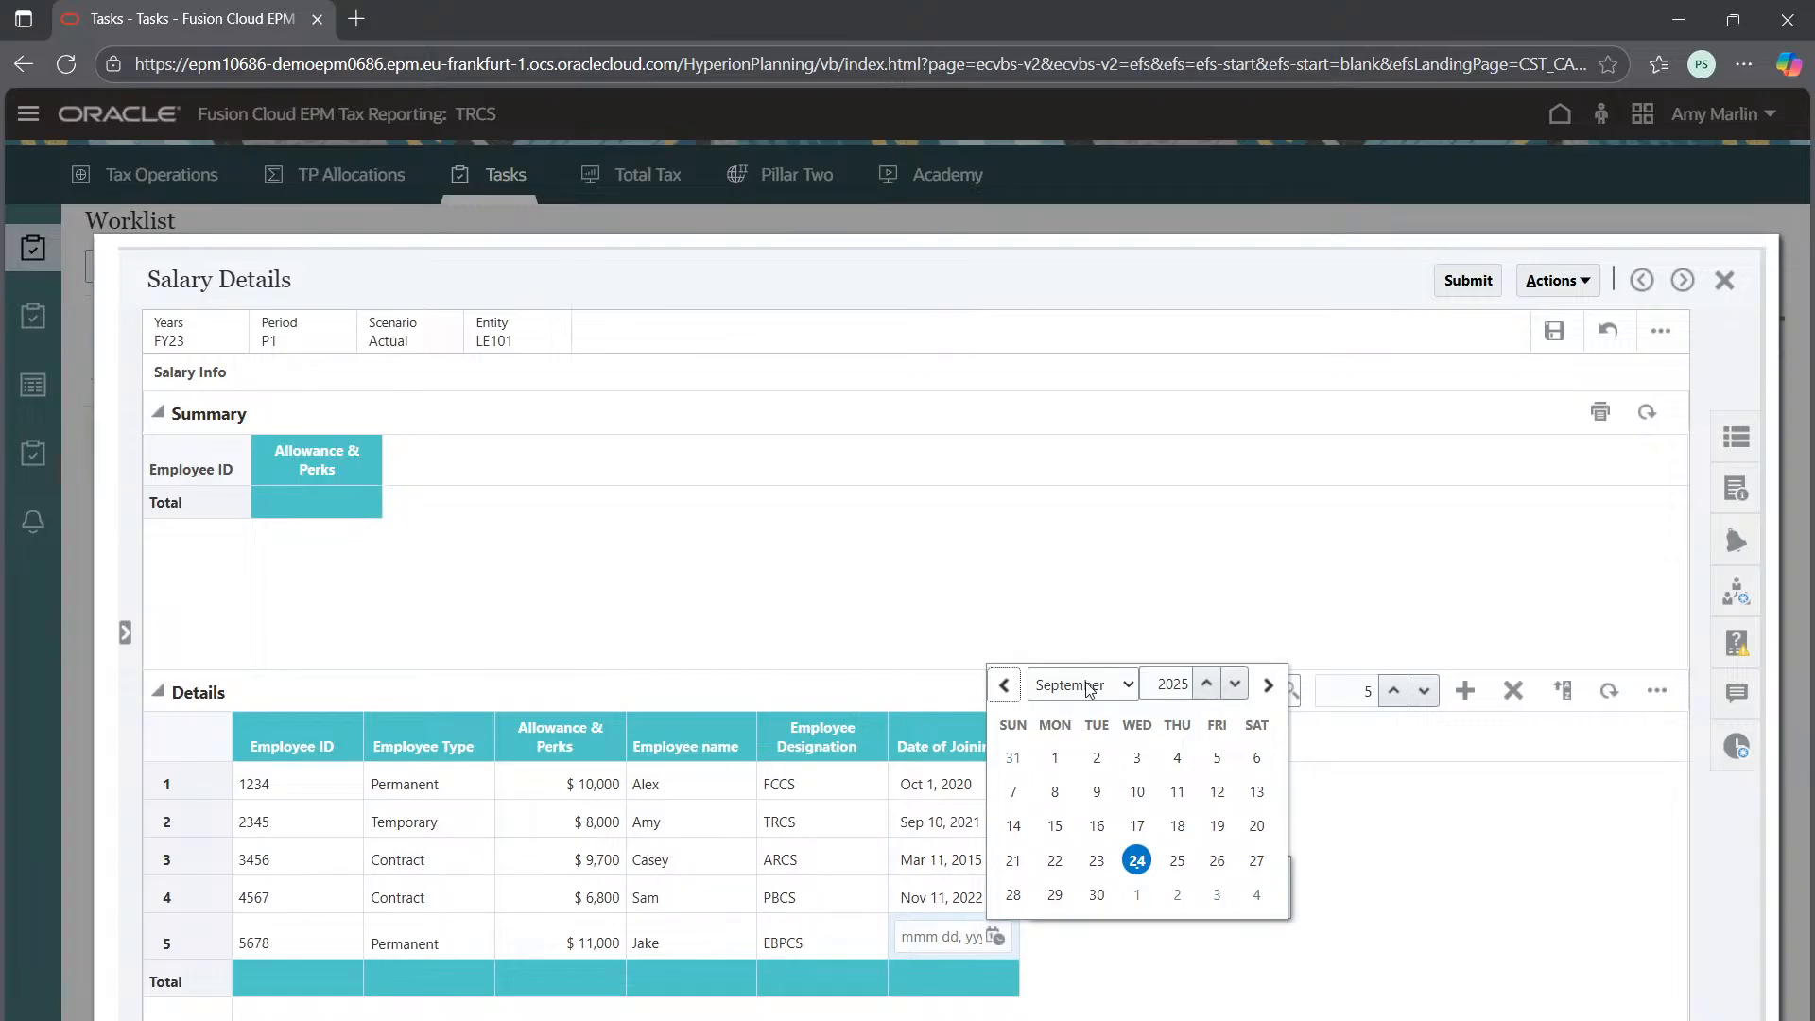
{"action": "left_click_drag", "start_coordinate": [1170, 677], "coordinate": [1199, 683]}
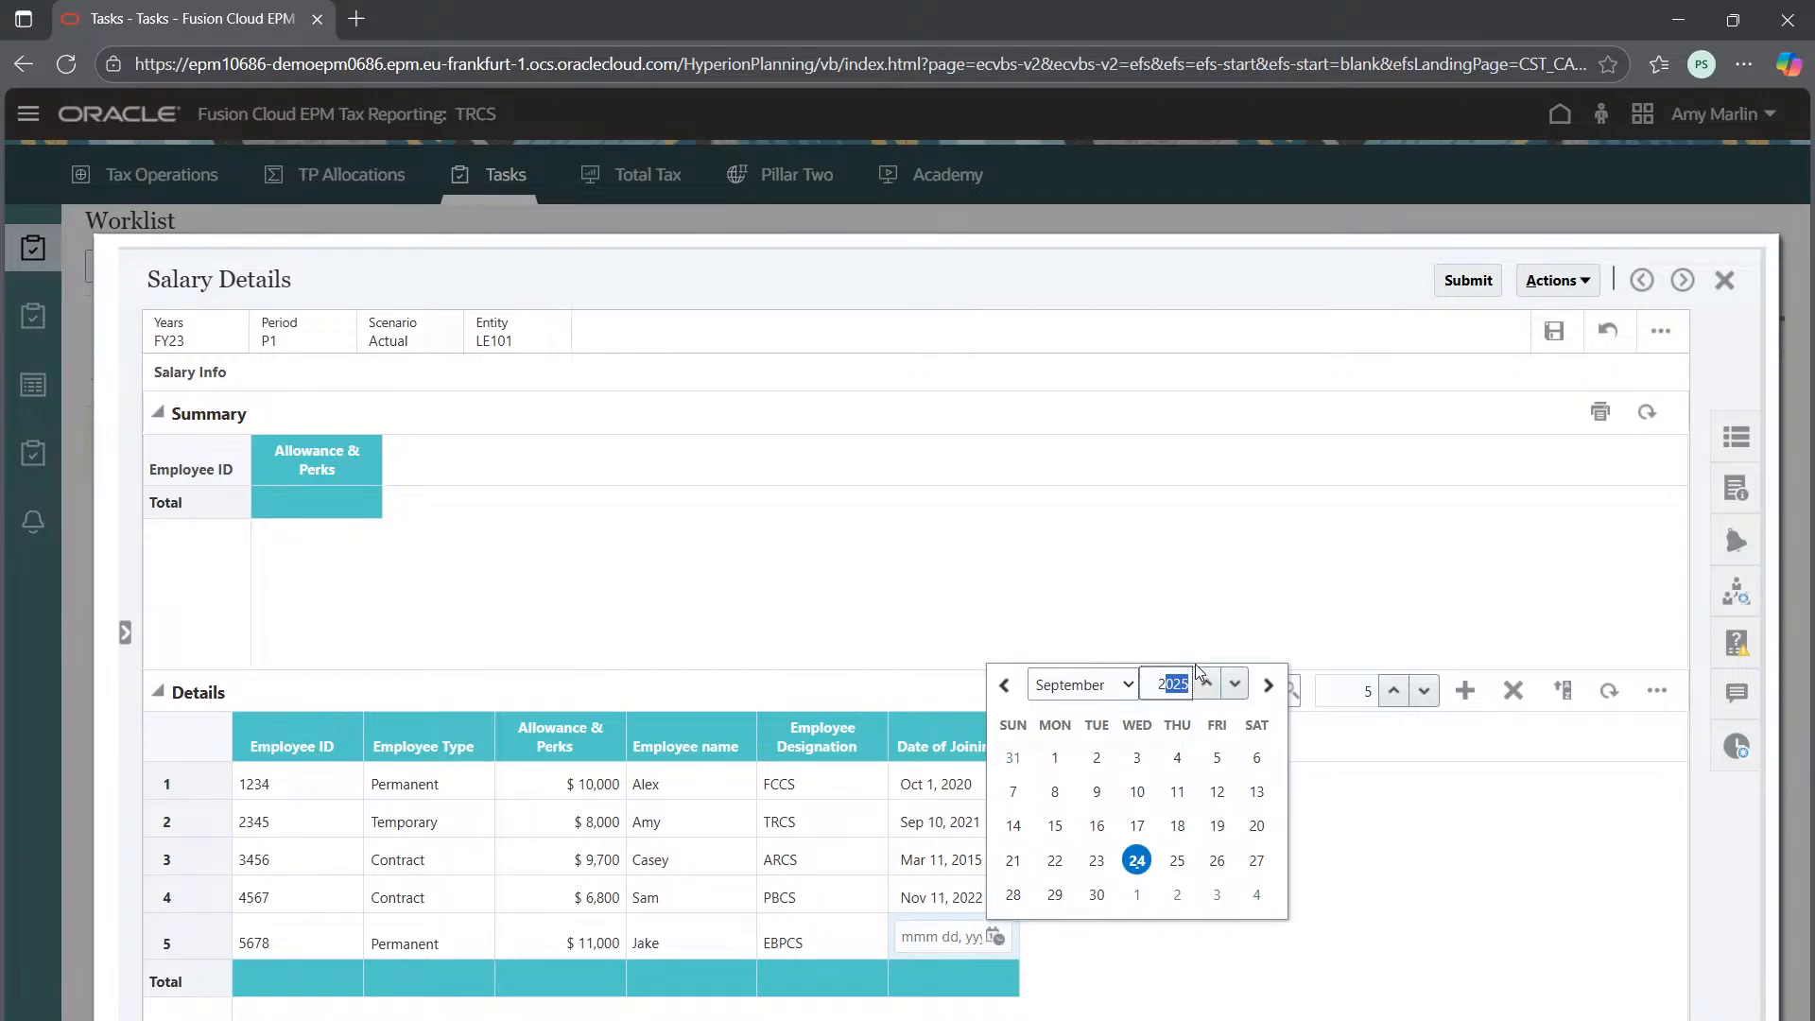
{"action": "type", "text": "0"}
{"action": "left_click", "coordinate": [1261, 866]}
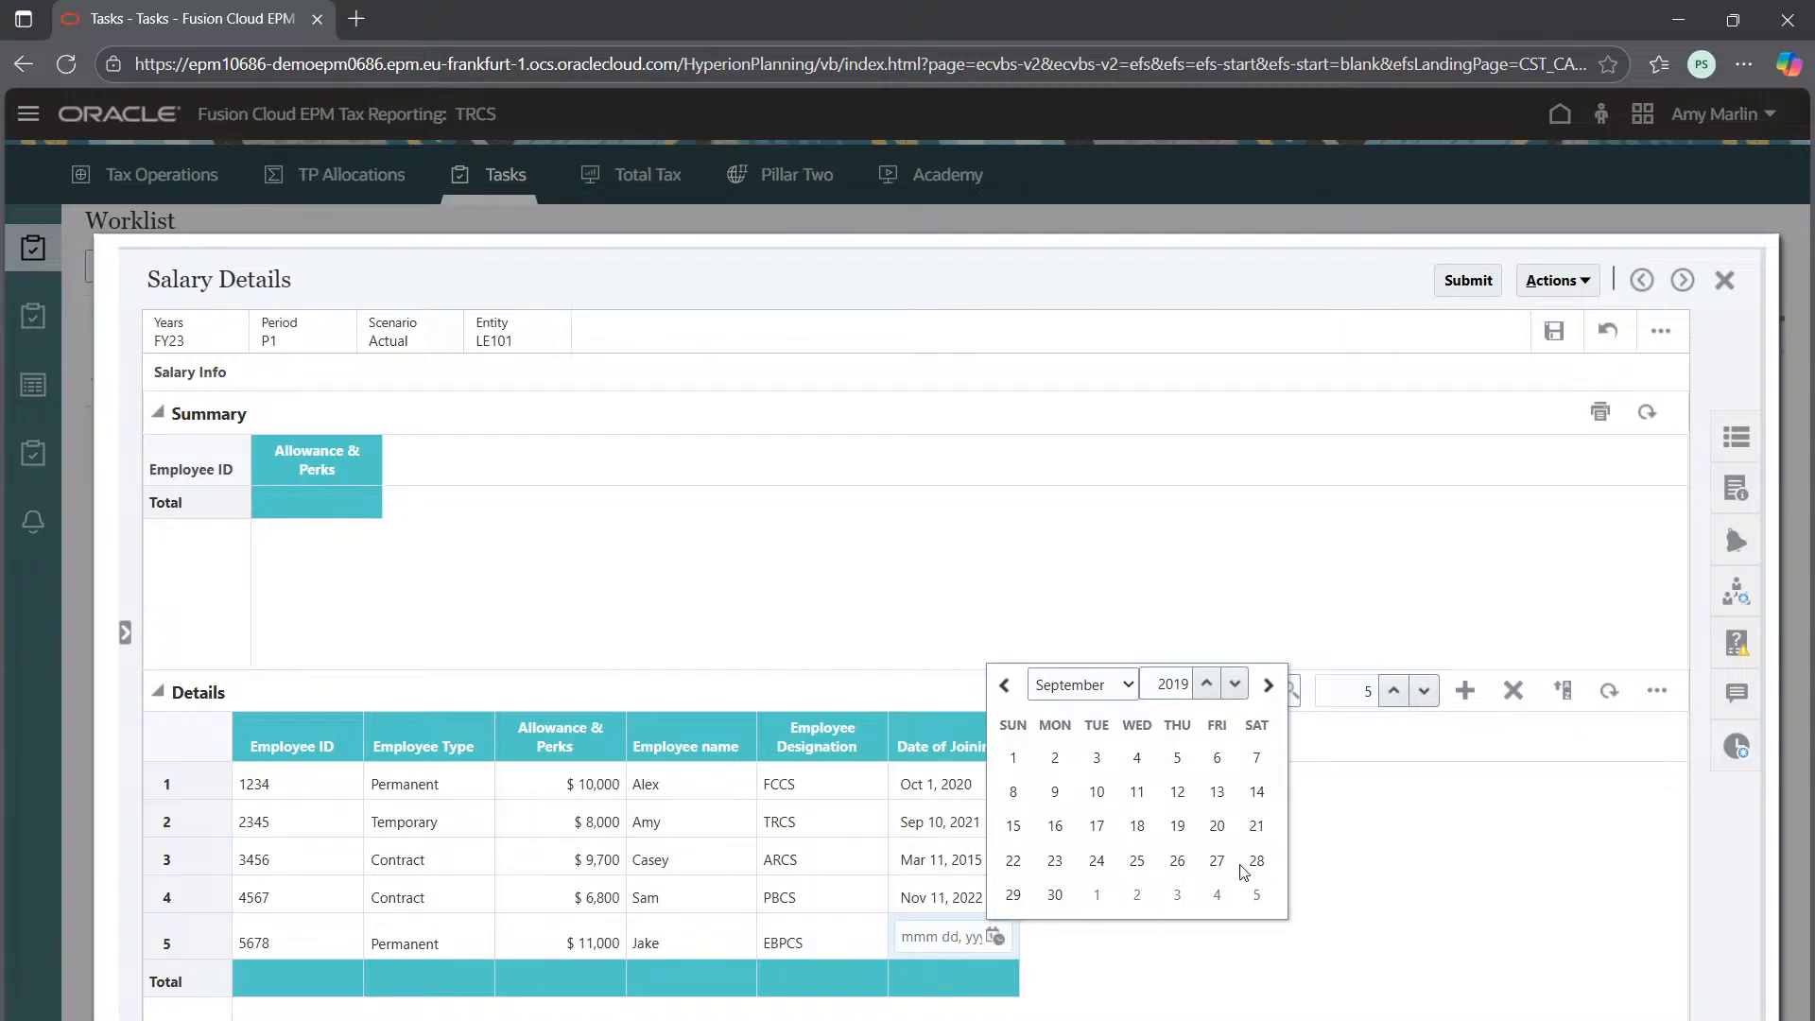
{"action": "left_click", "coordinate": [1255, 863]}
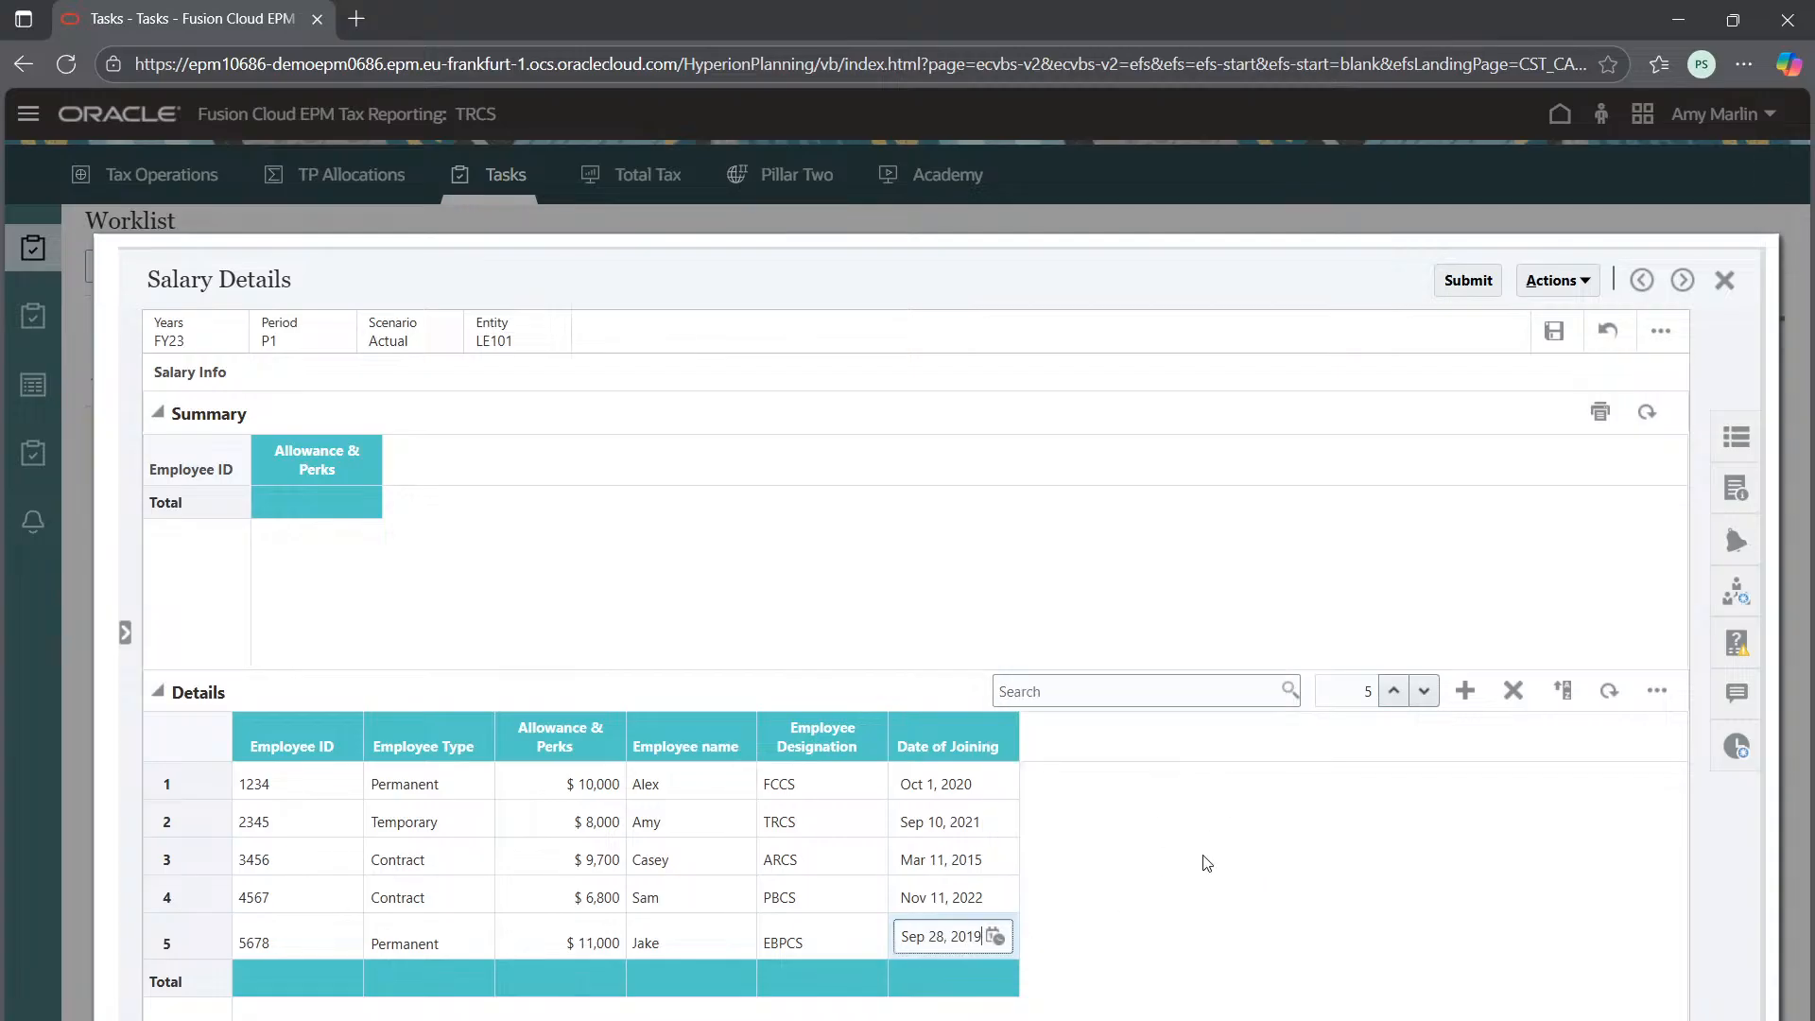
{"action": "left_click", "coordinate": [1209, 877]}
{"action": "left_click", "coordinate": [288, 791]}
{"action": "left_click", "coordinate": [283, 783]}
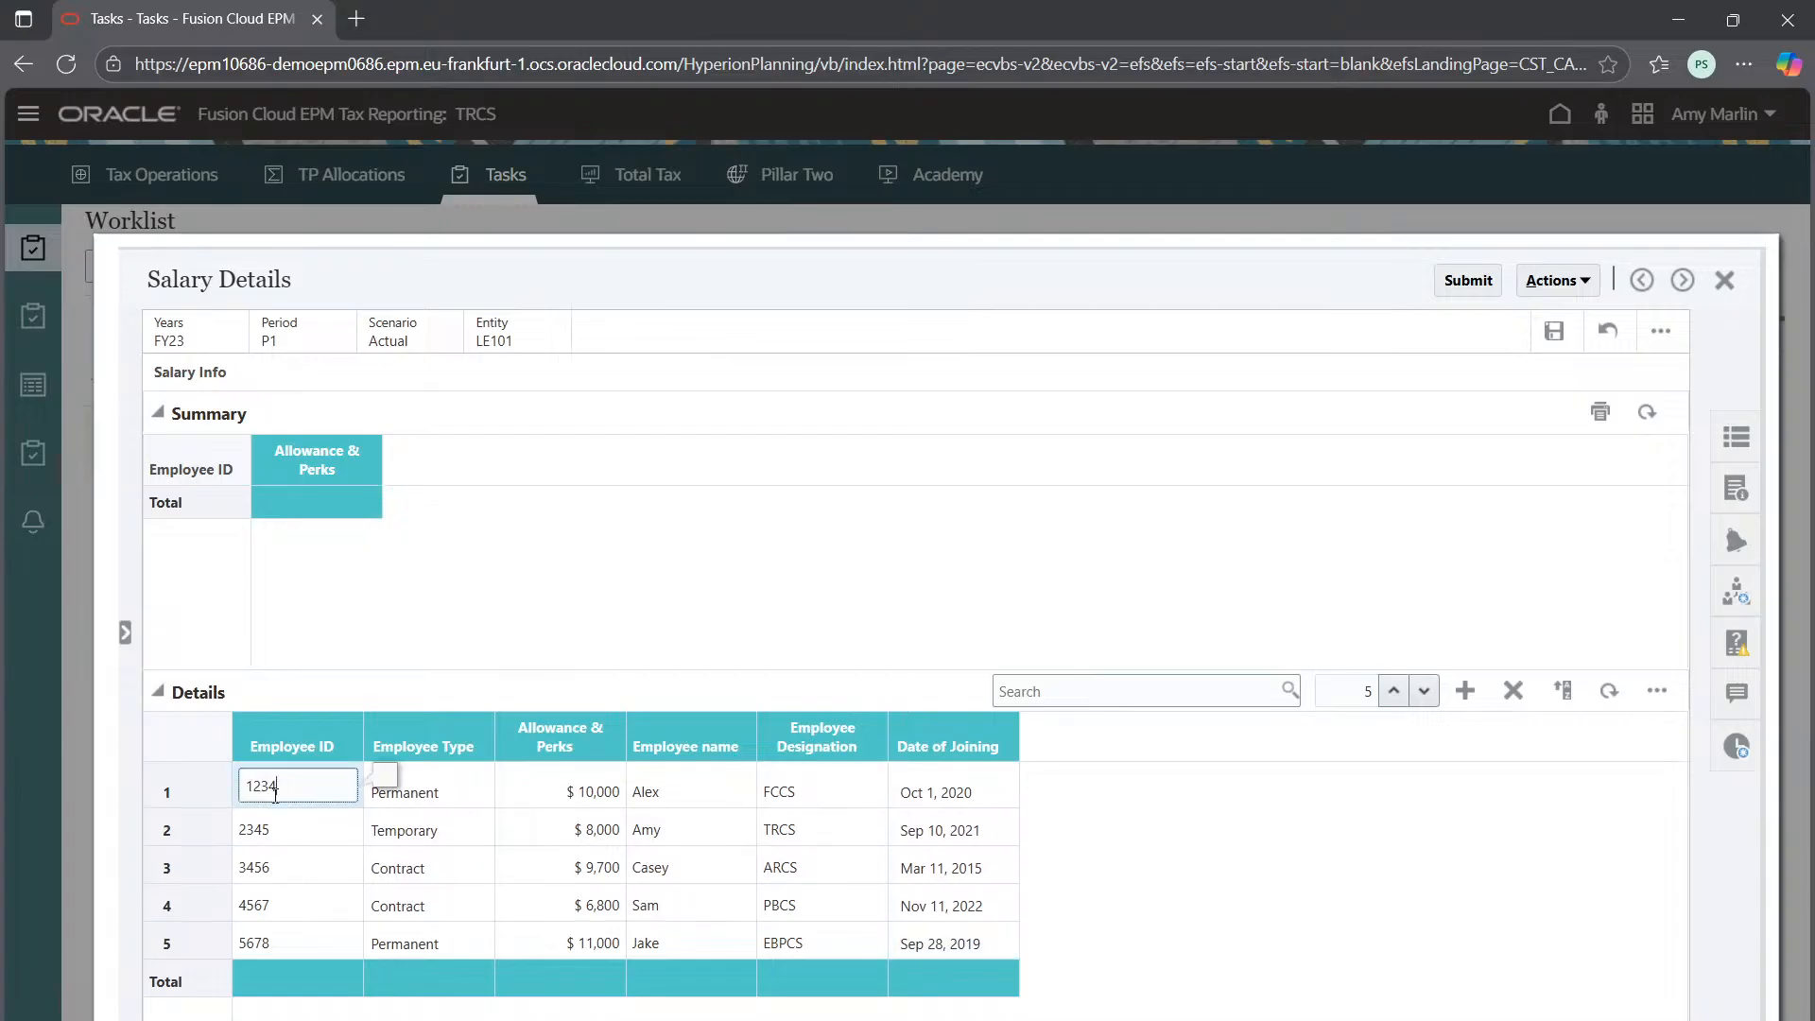
Save the salary details, check the Summary totals $45,500, and submit the form
{"action": "left_click", "coordinate": [1420, 844]}
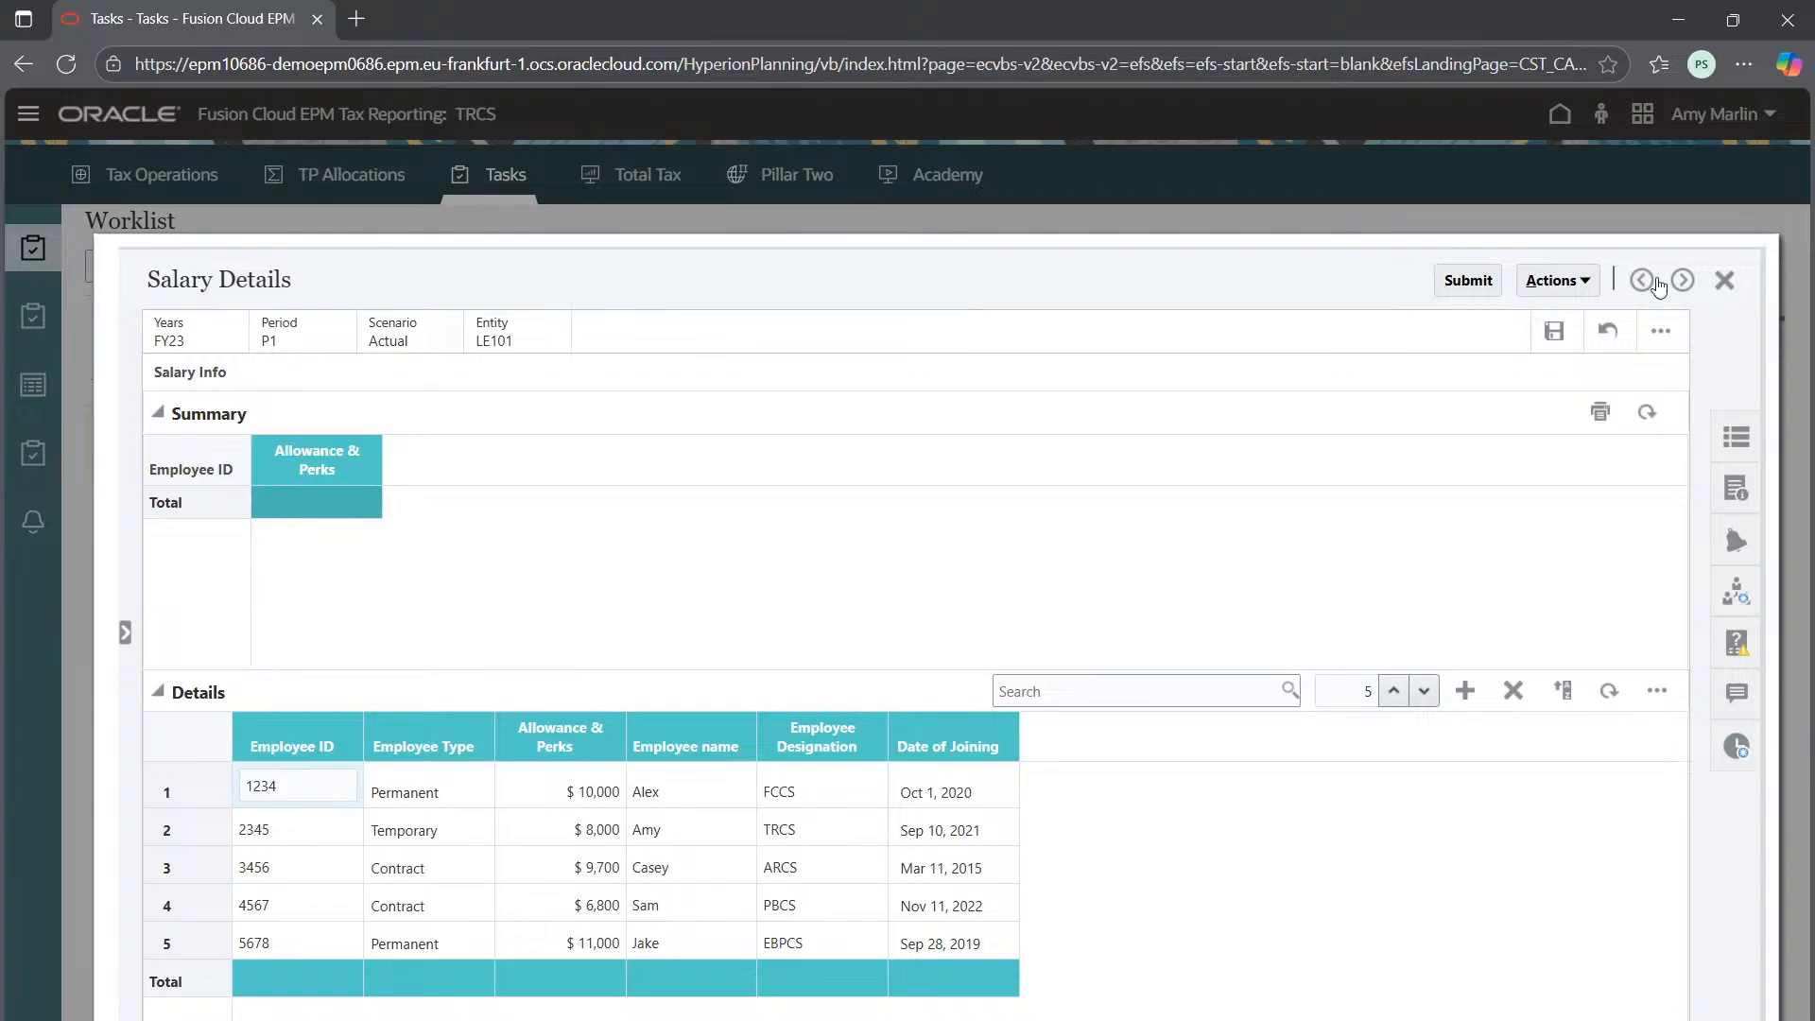
{"action": "left_click", "coordinate": [1555, 330]}
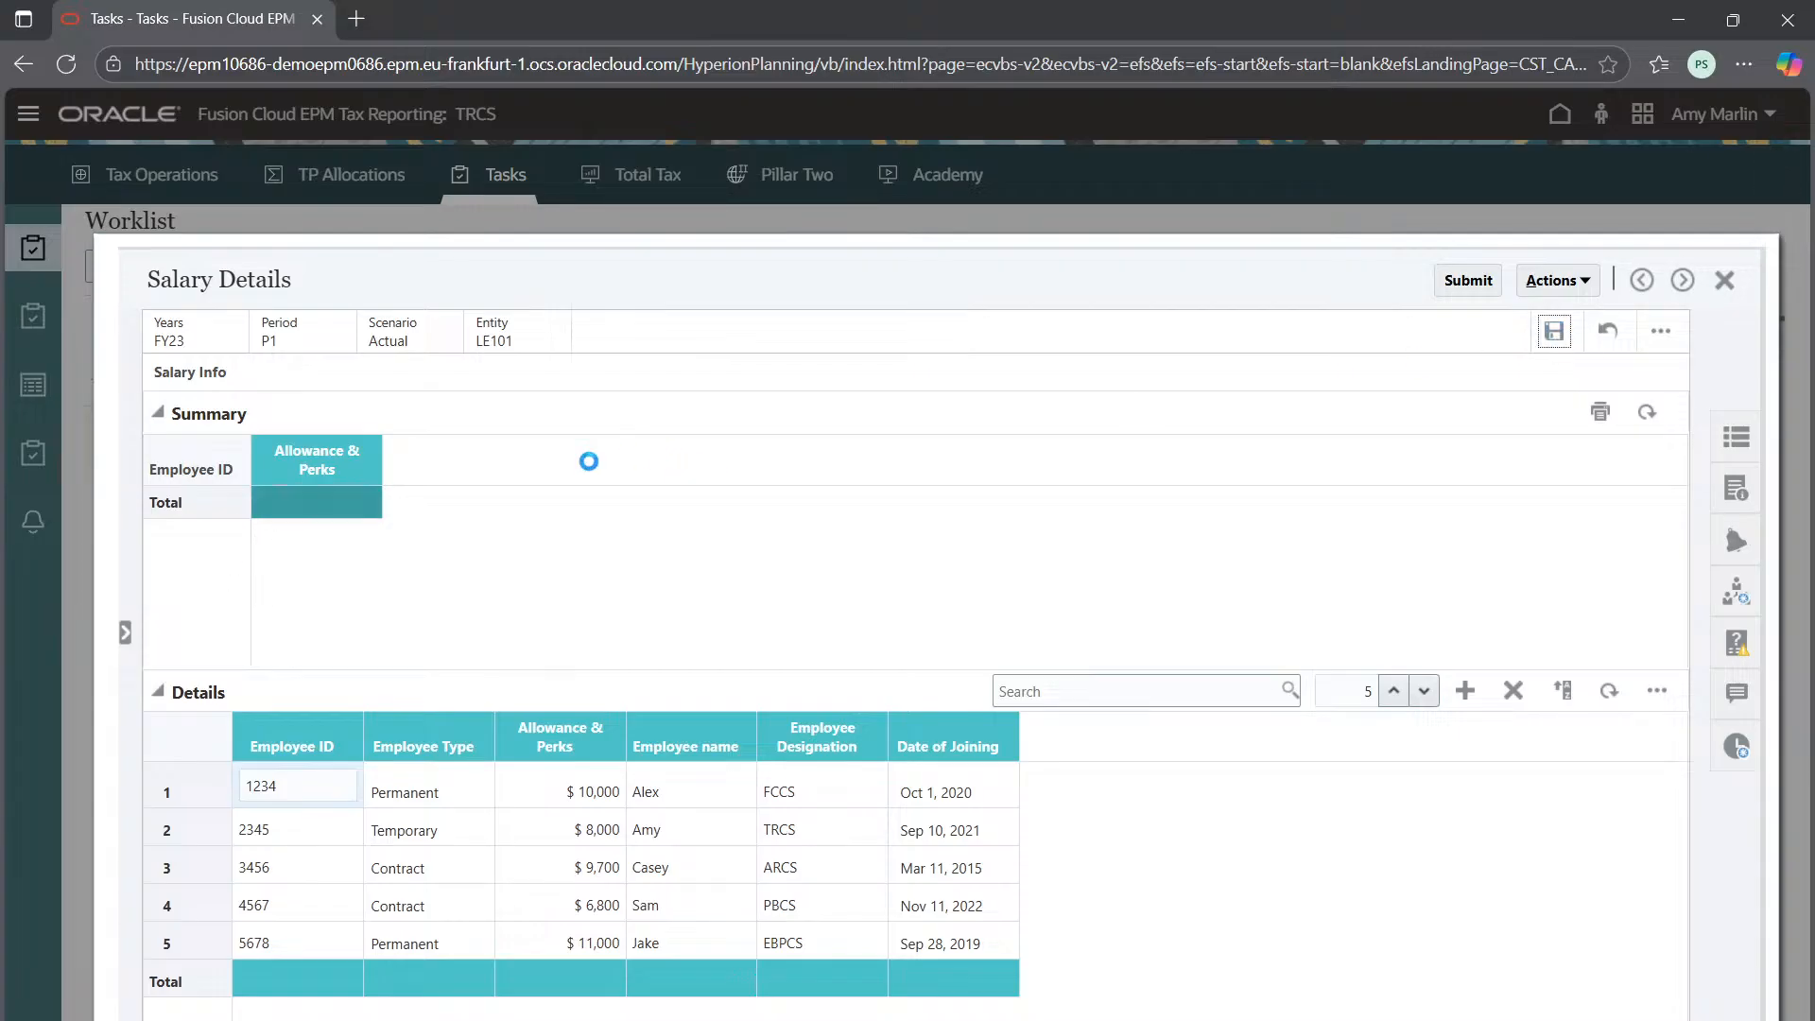
{"action": "scroll", "coordinate": [325, 542], "scroll_direction": "down", "scroll_amount": 1}
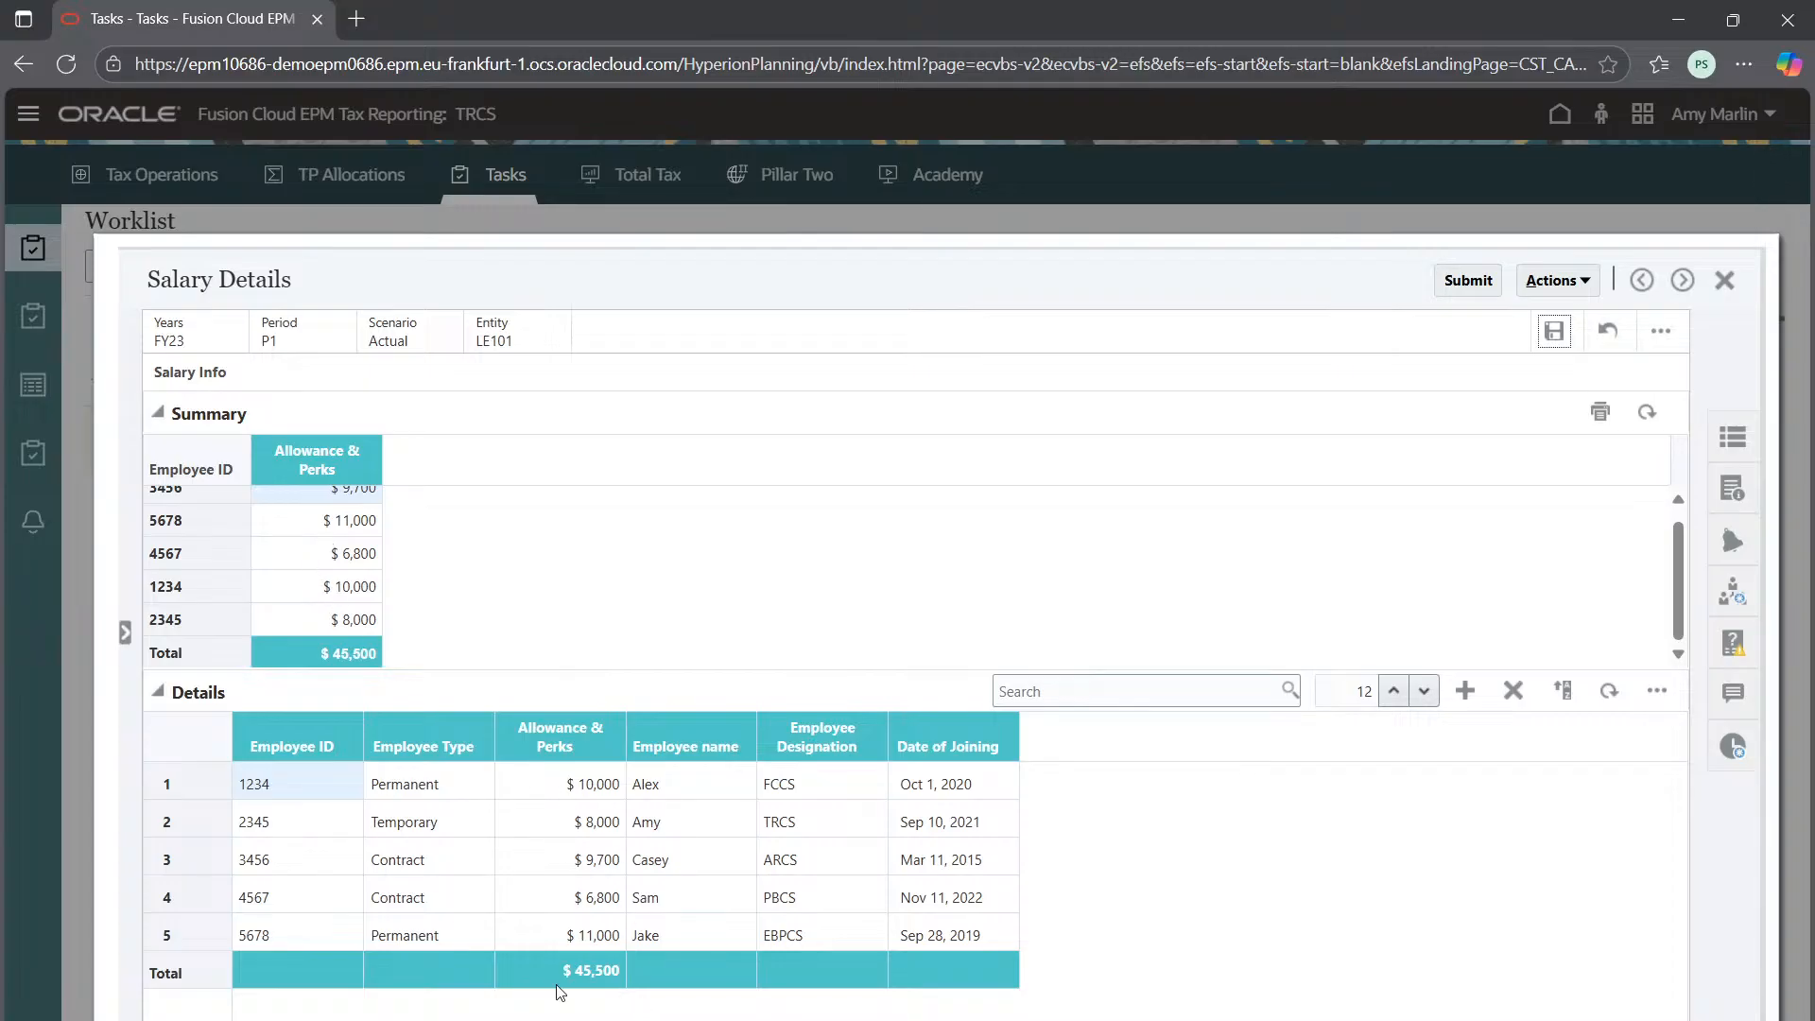
{"action": "scroll", "coordinate": [286, 566], "scroll_direction": "up", "scroll_amount": 1}
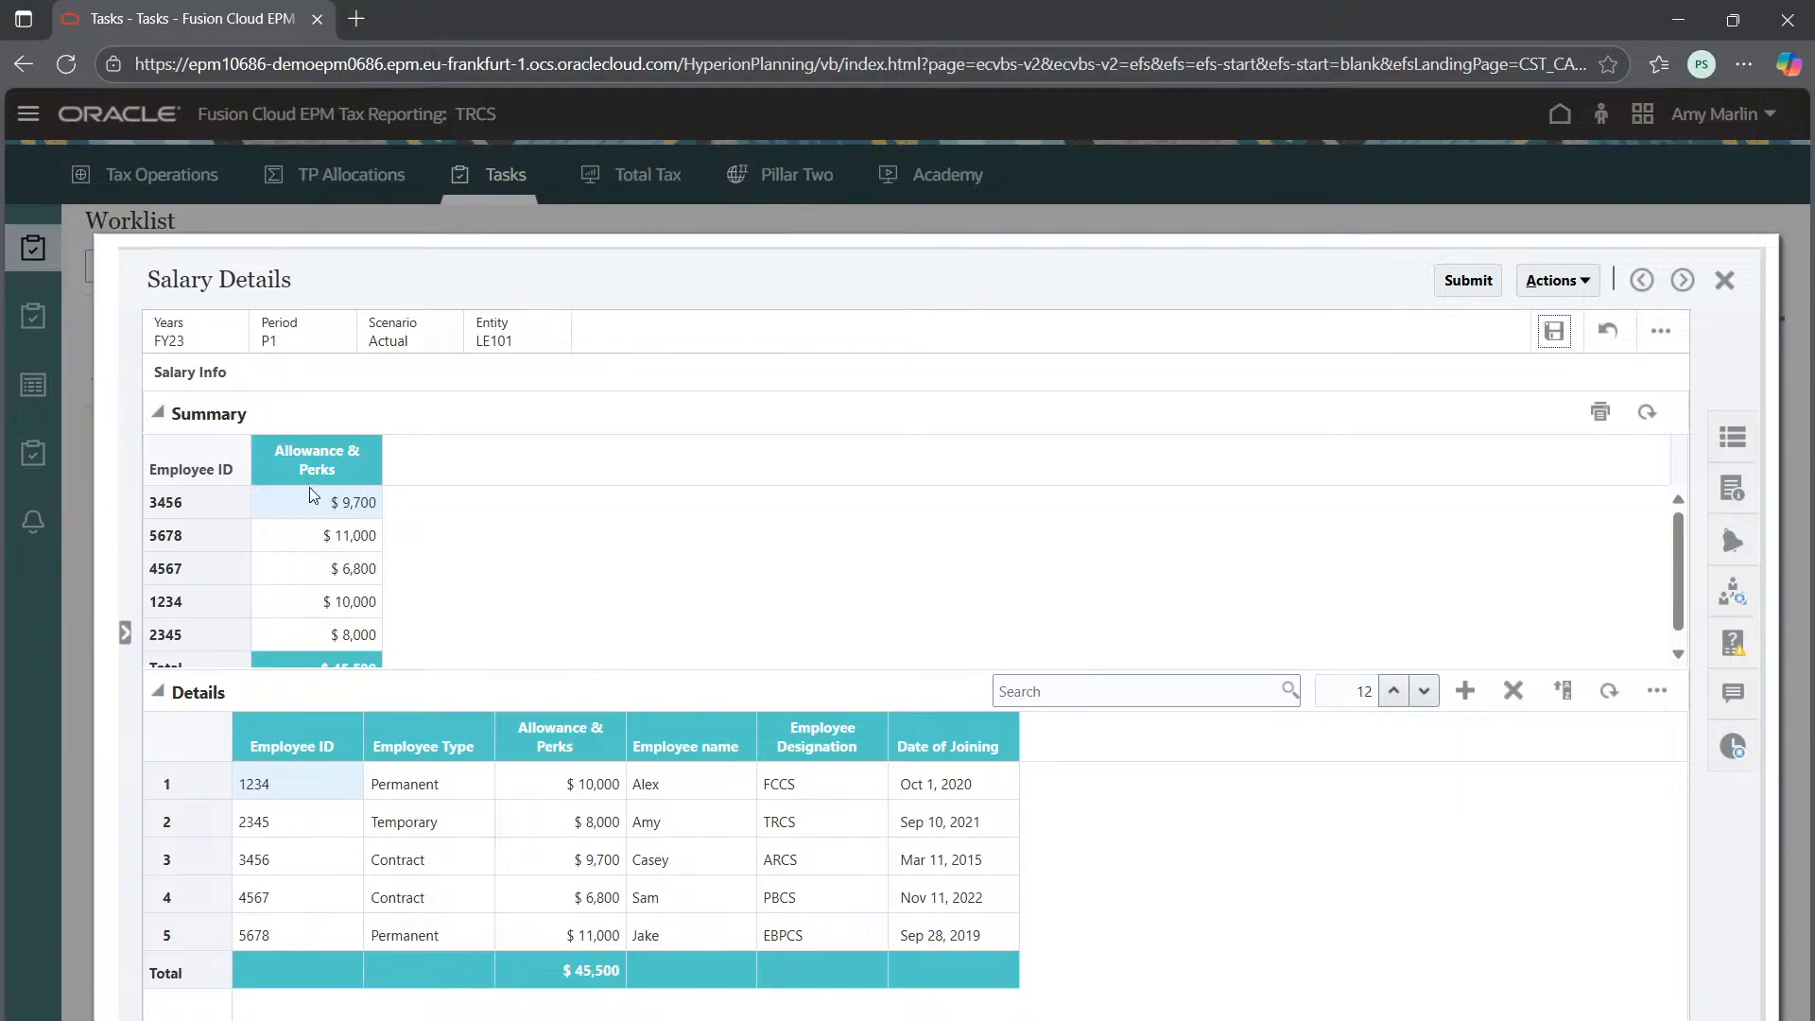
{"action": "left_click", "coordinate": [177, 531]}
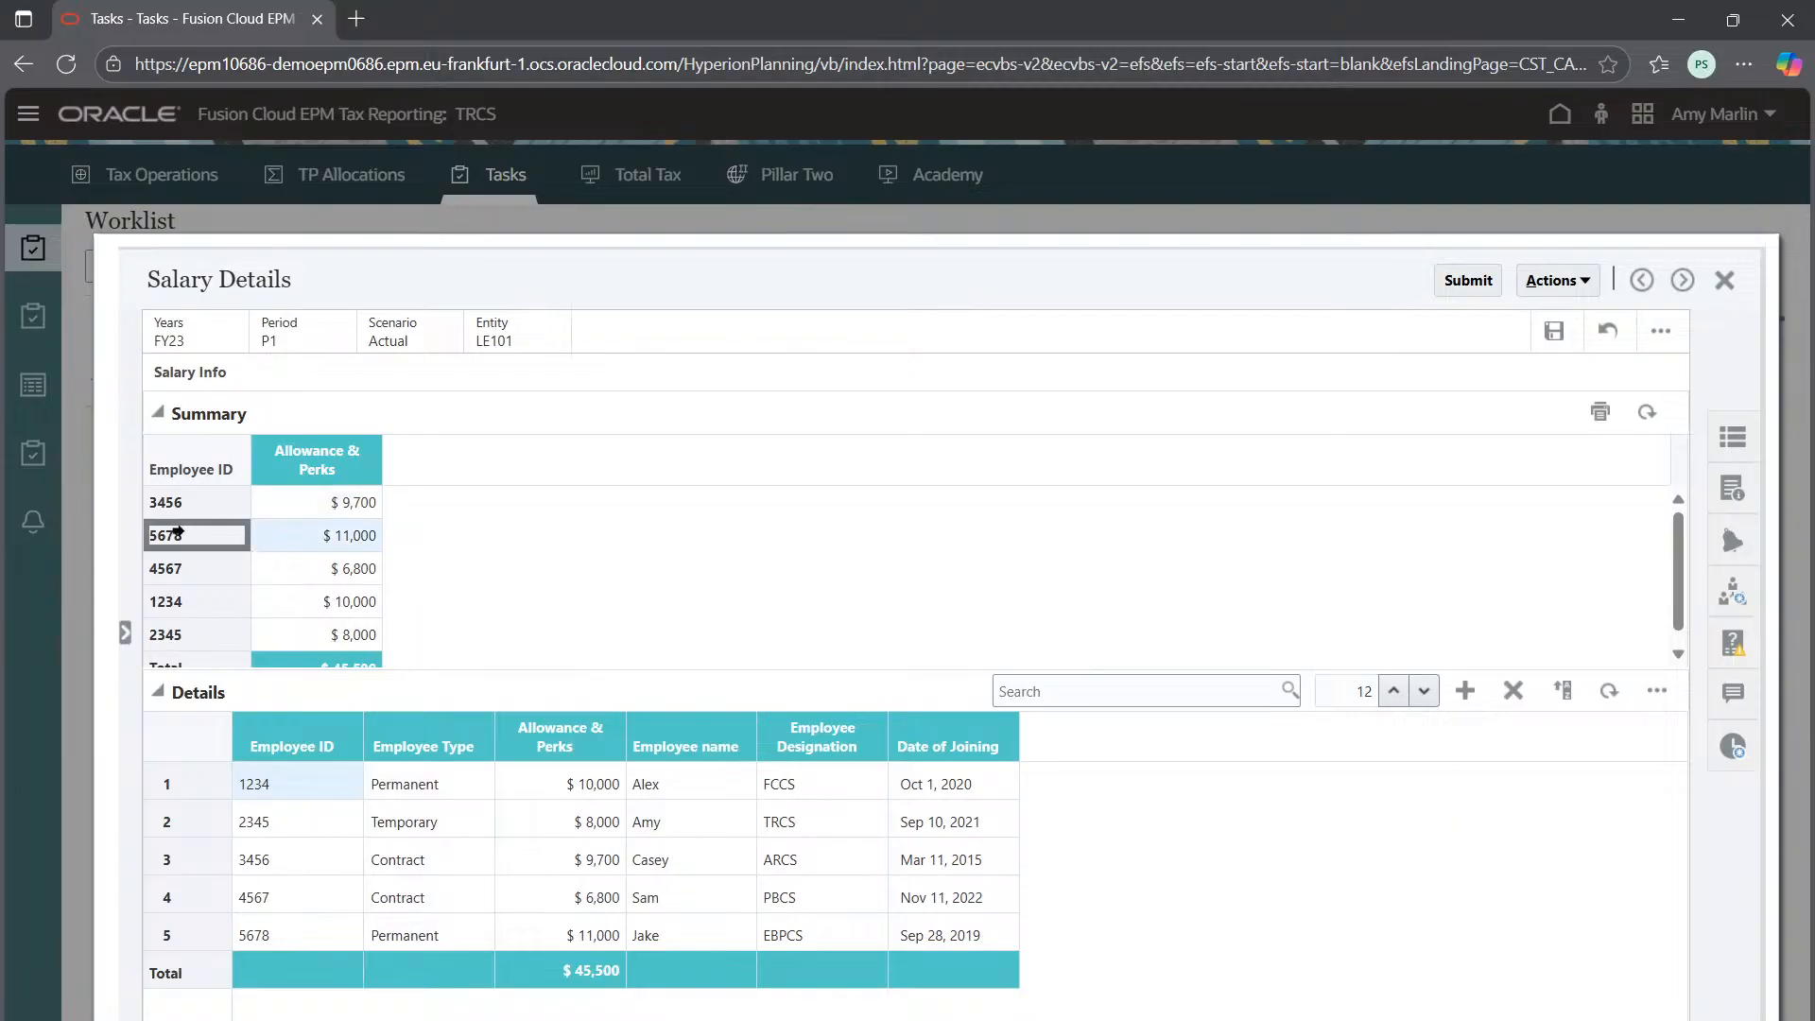
{"action": "double_click", "coordinate": [248, 819]}
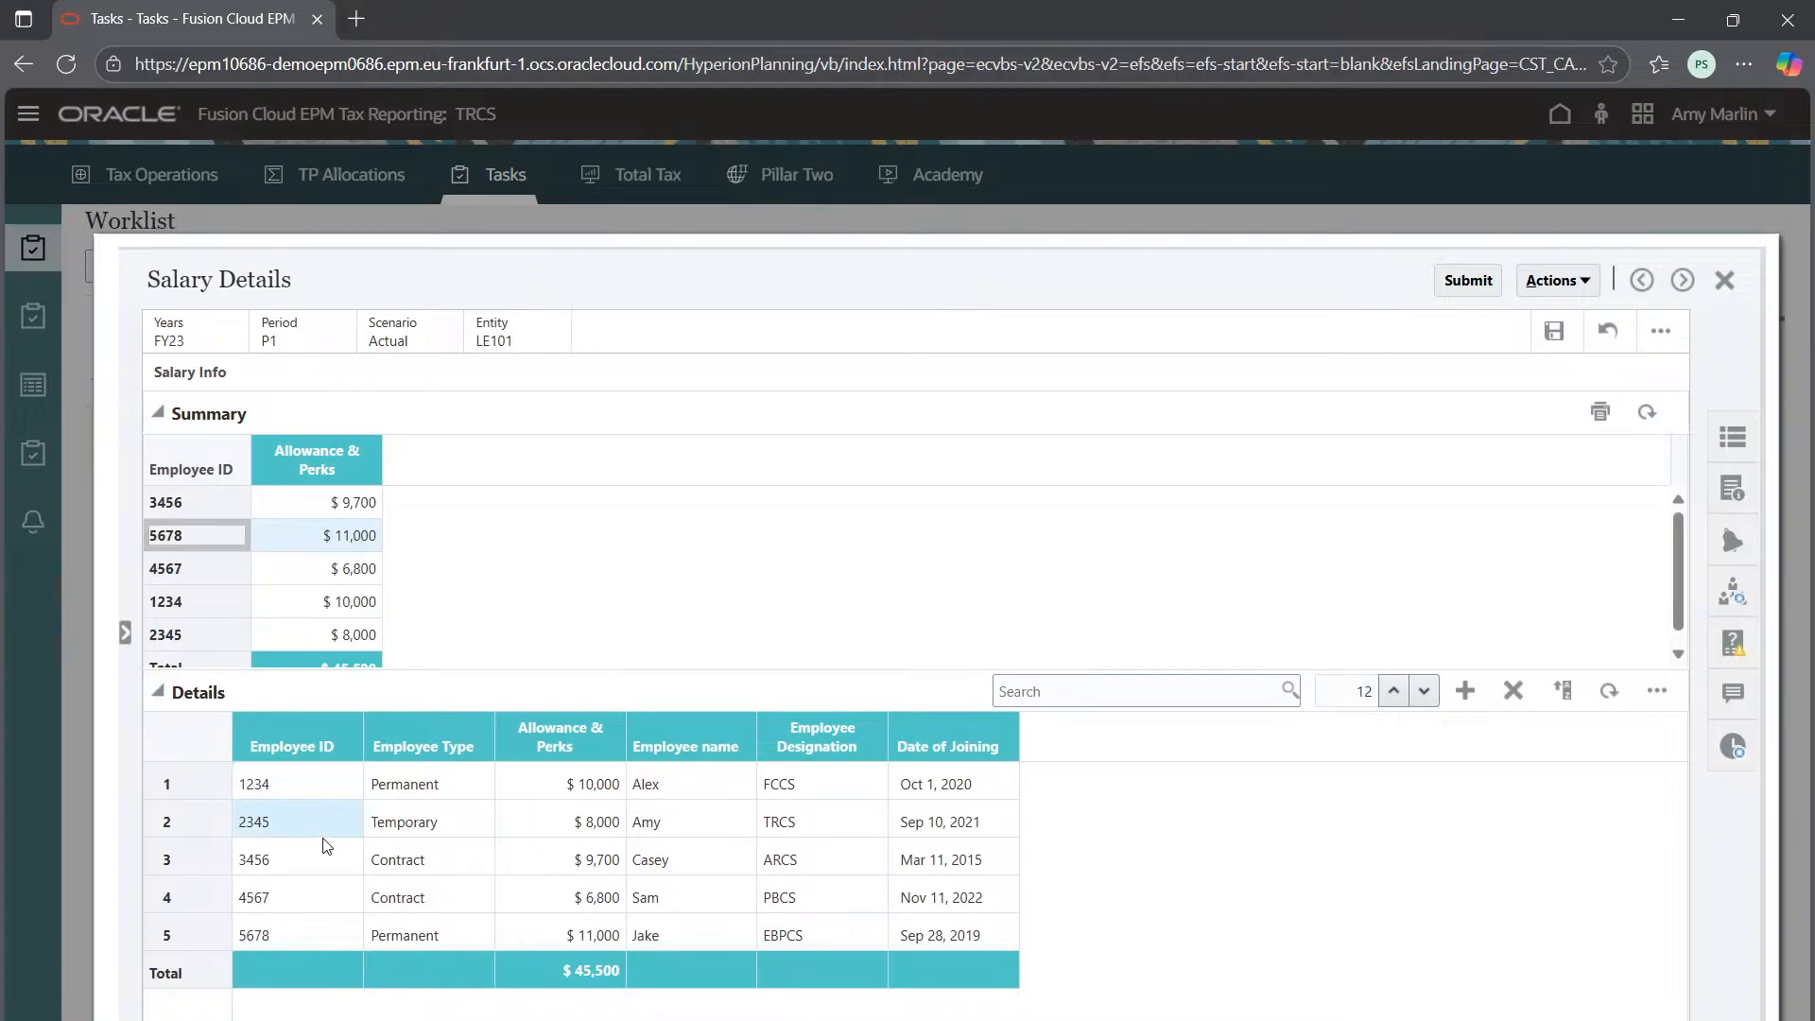
{"action": "left_click", "coordinate": [1468, 280]}
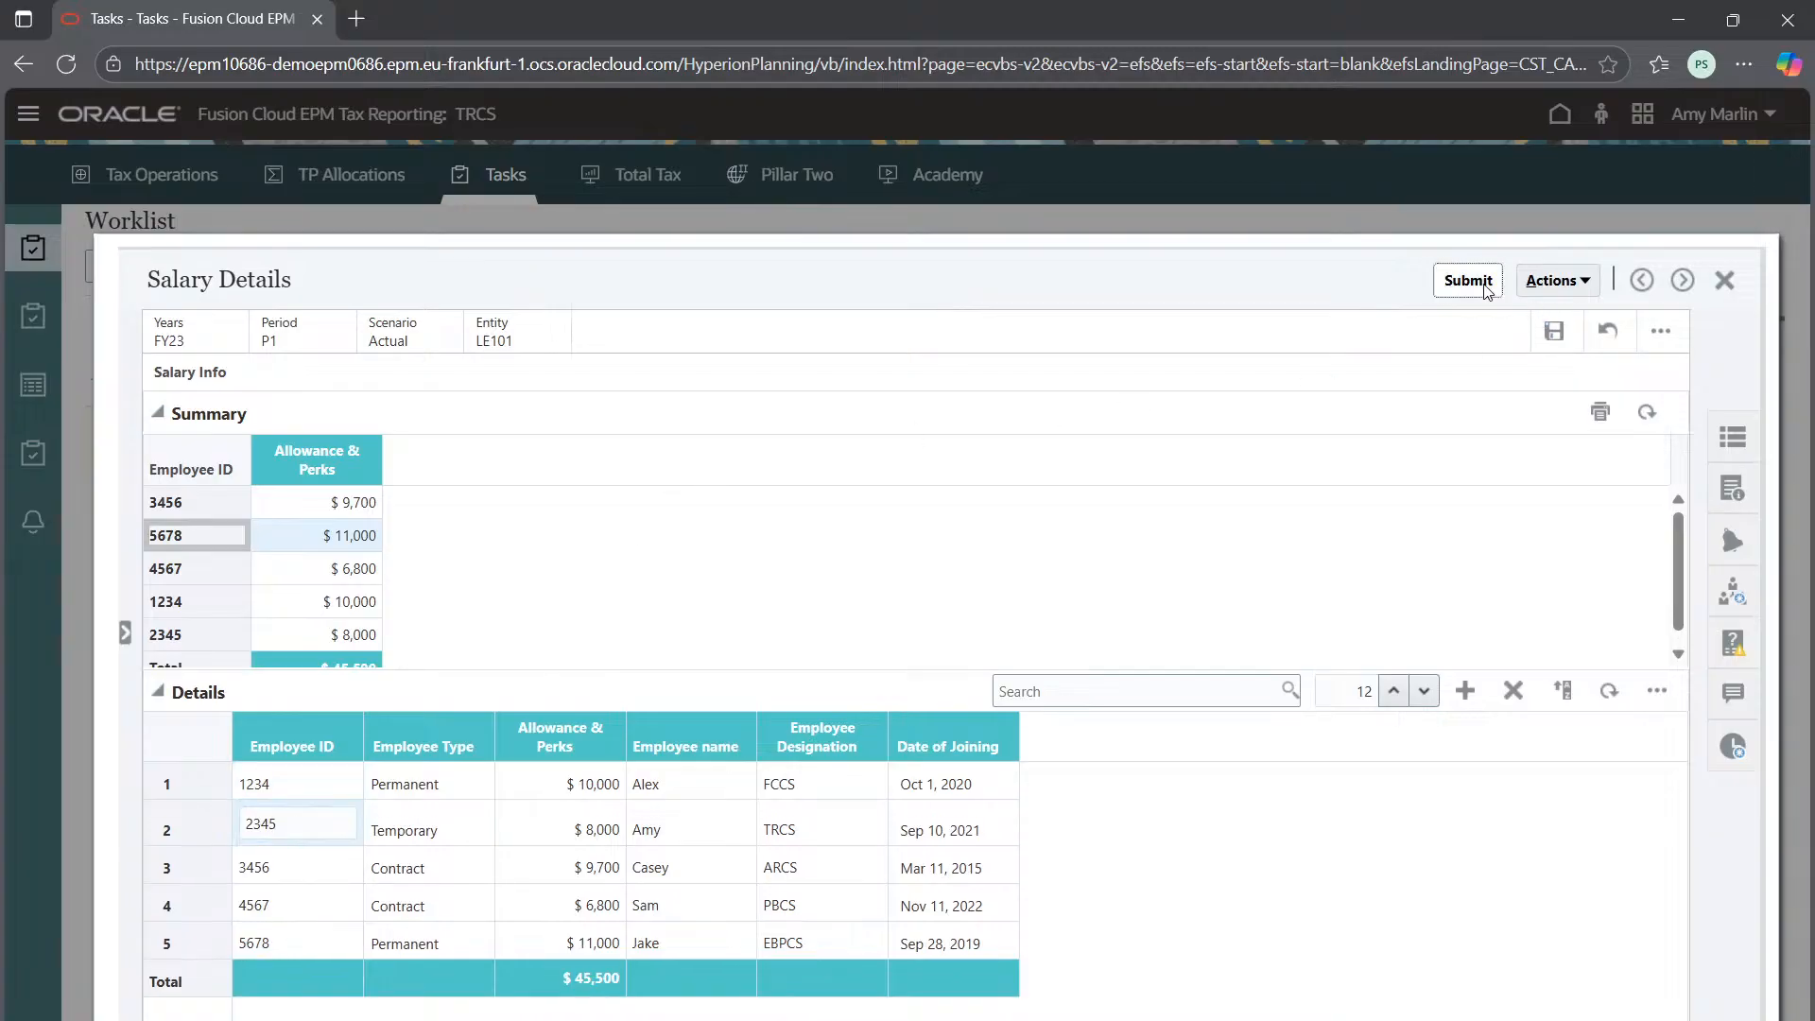
Dismiss the mandatory-questions error and open the Workflow panel to find the compliance question
{"action": "left_click", "coordinate": [1048, 464]}
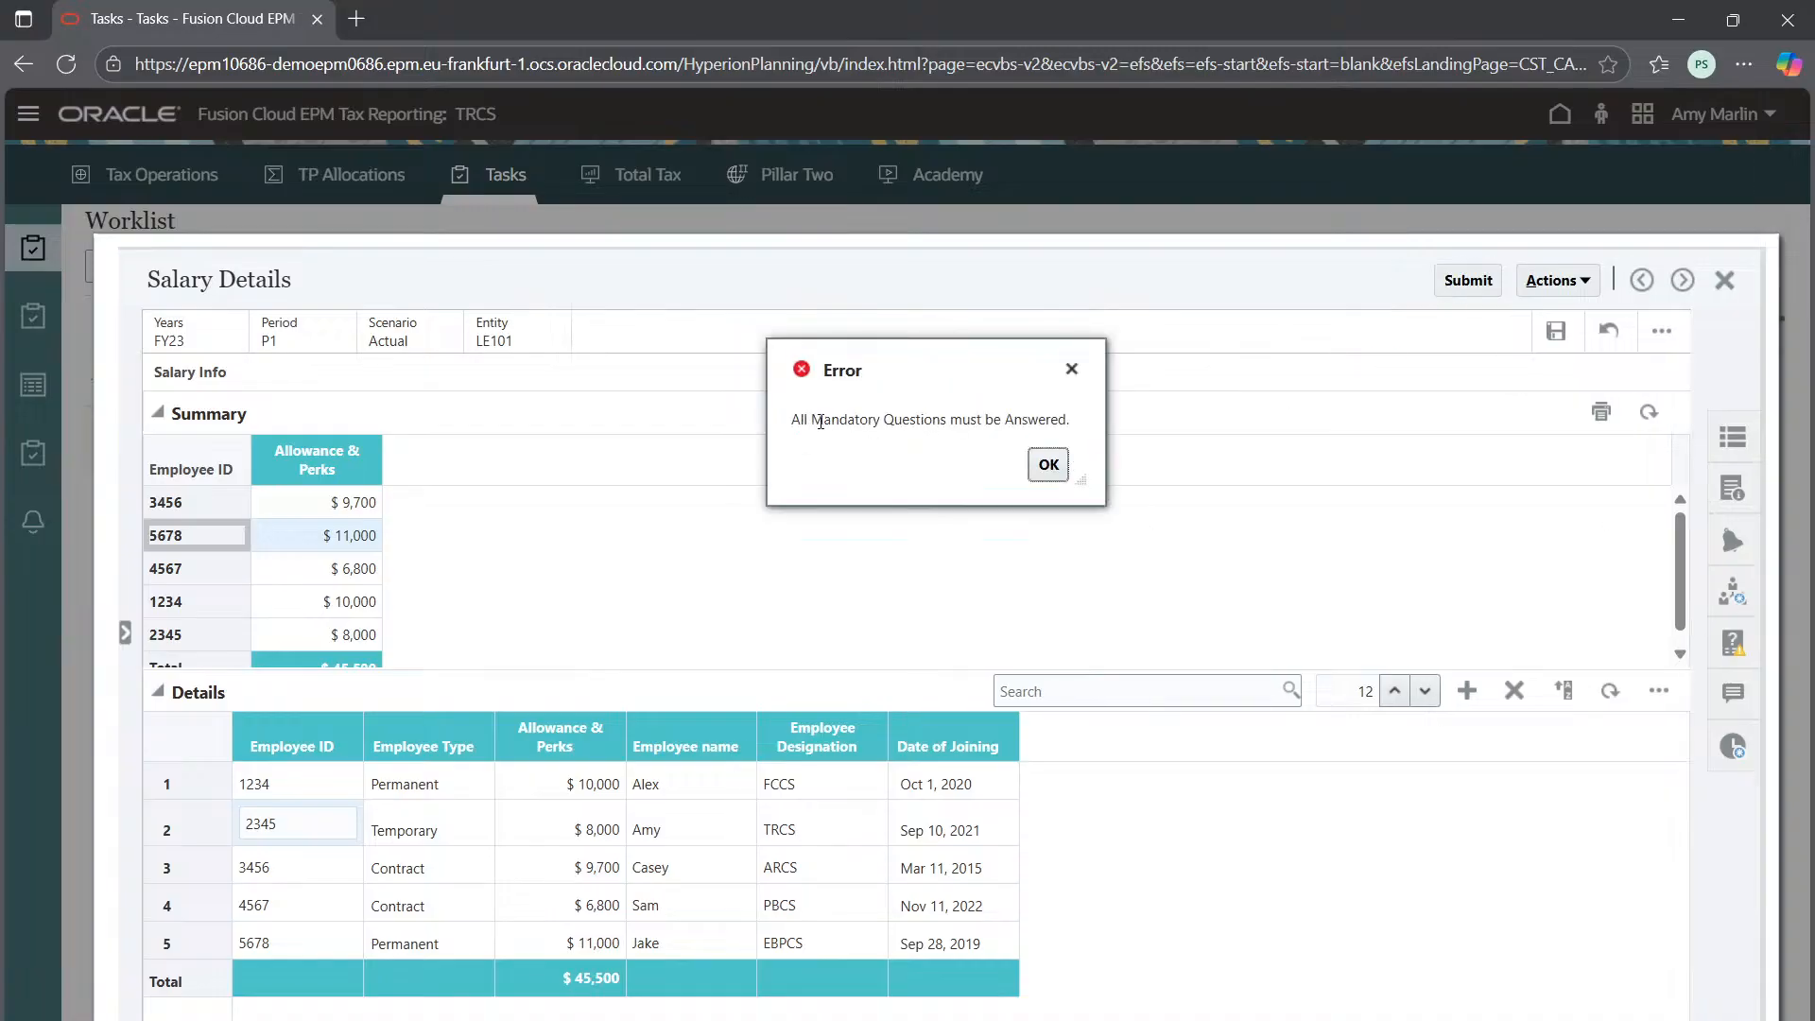
{"action": "left_click_drag", "start_coordinate": [821, 423], "coordinate": [1047, 423]}
{"action": "left_click", "coordinate": [1049, 464]}
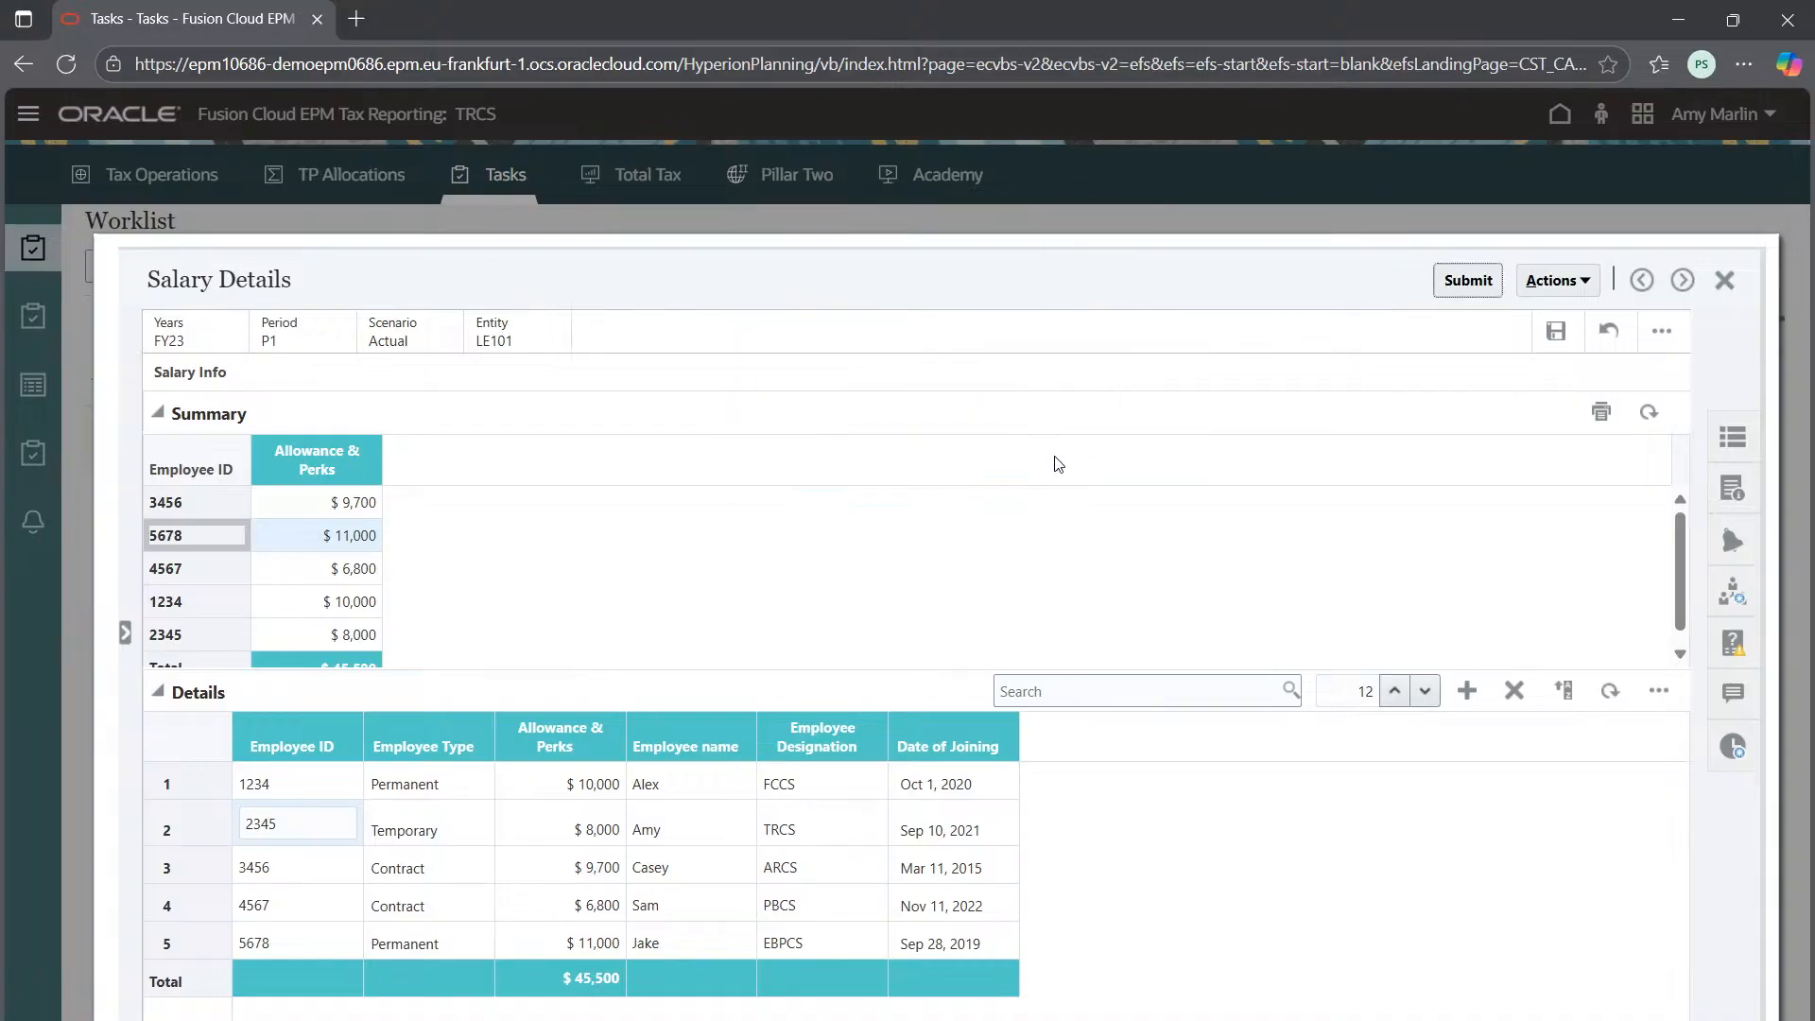
{"action": "left_click", "coordinate": [1728, 608]}
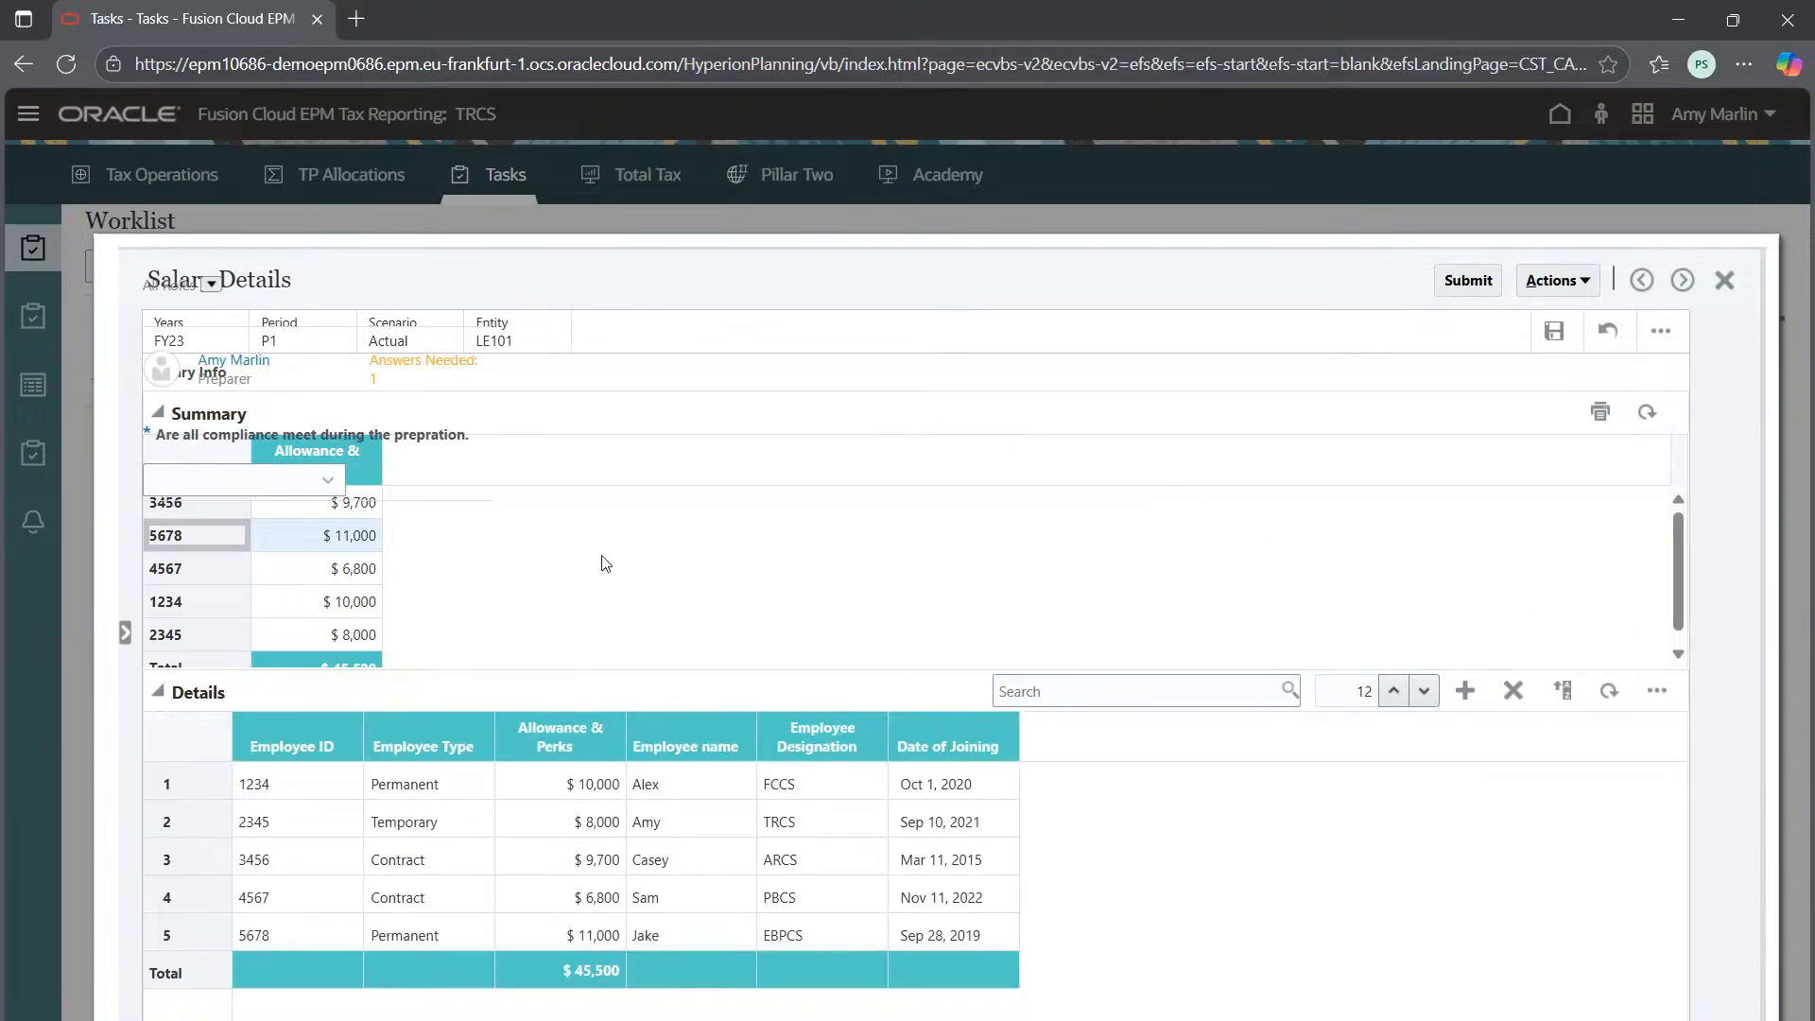
{"action": "left_click", "coordinate": [238, 363]}
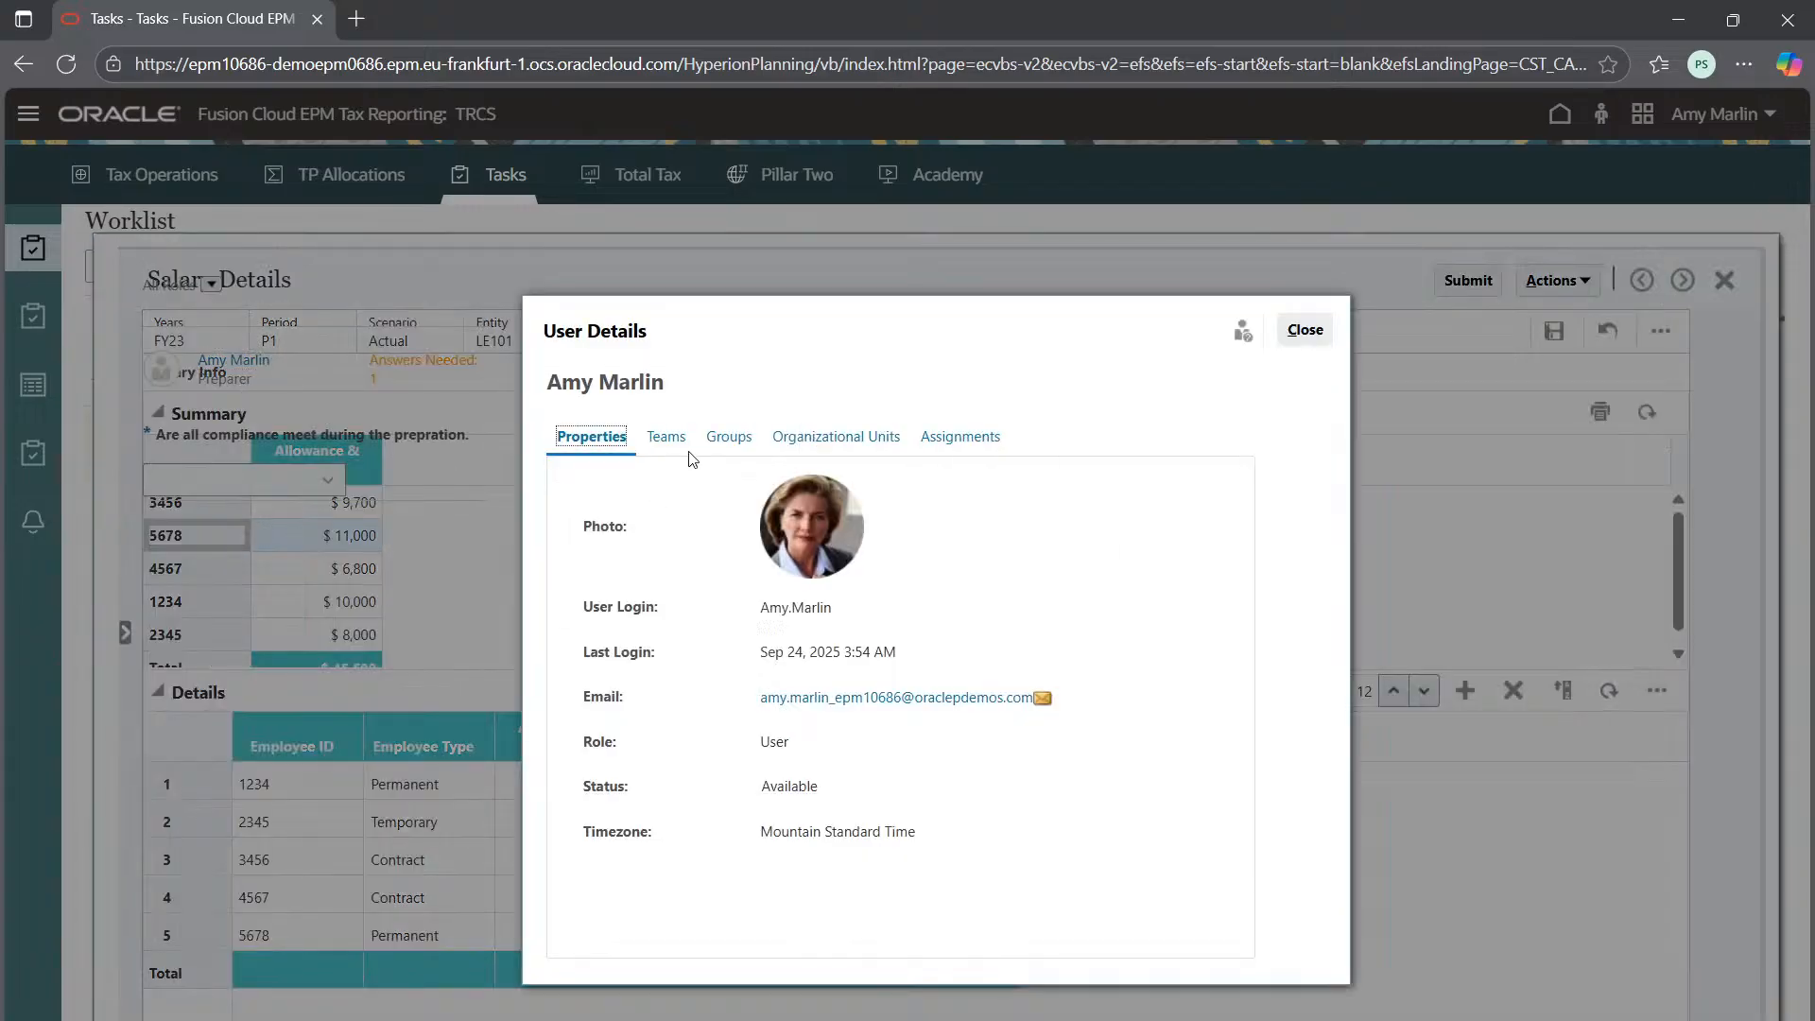
{"action": "left_click", "coordinate": [1328, 328]}
Answer Yes to the compliance question, submit, and close the form back to the refreshed Worklist
{"action": "left_click", "coordinate": [1499, 594]}
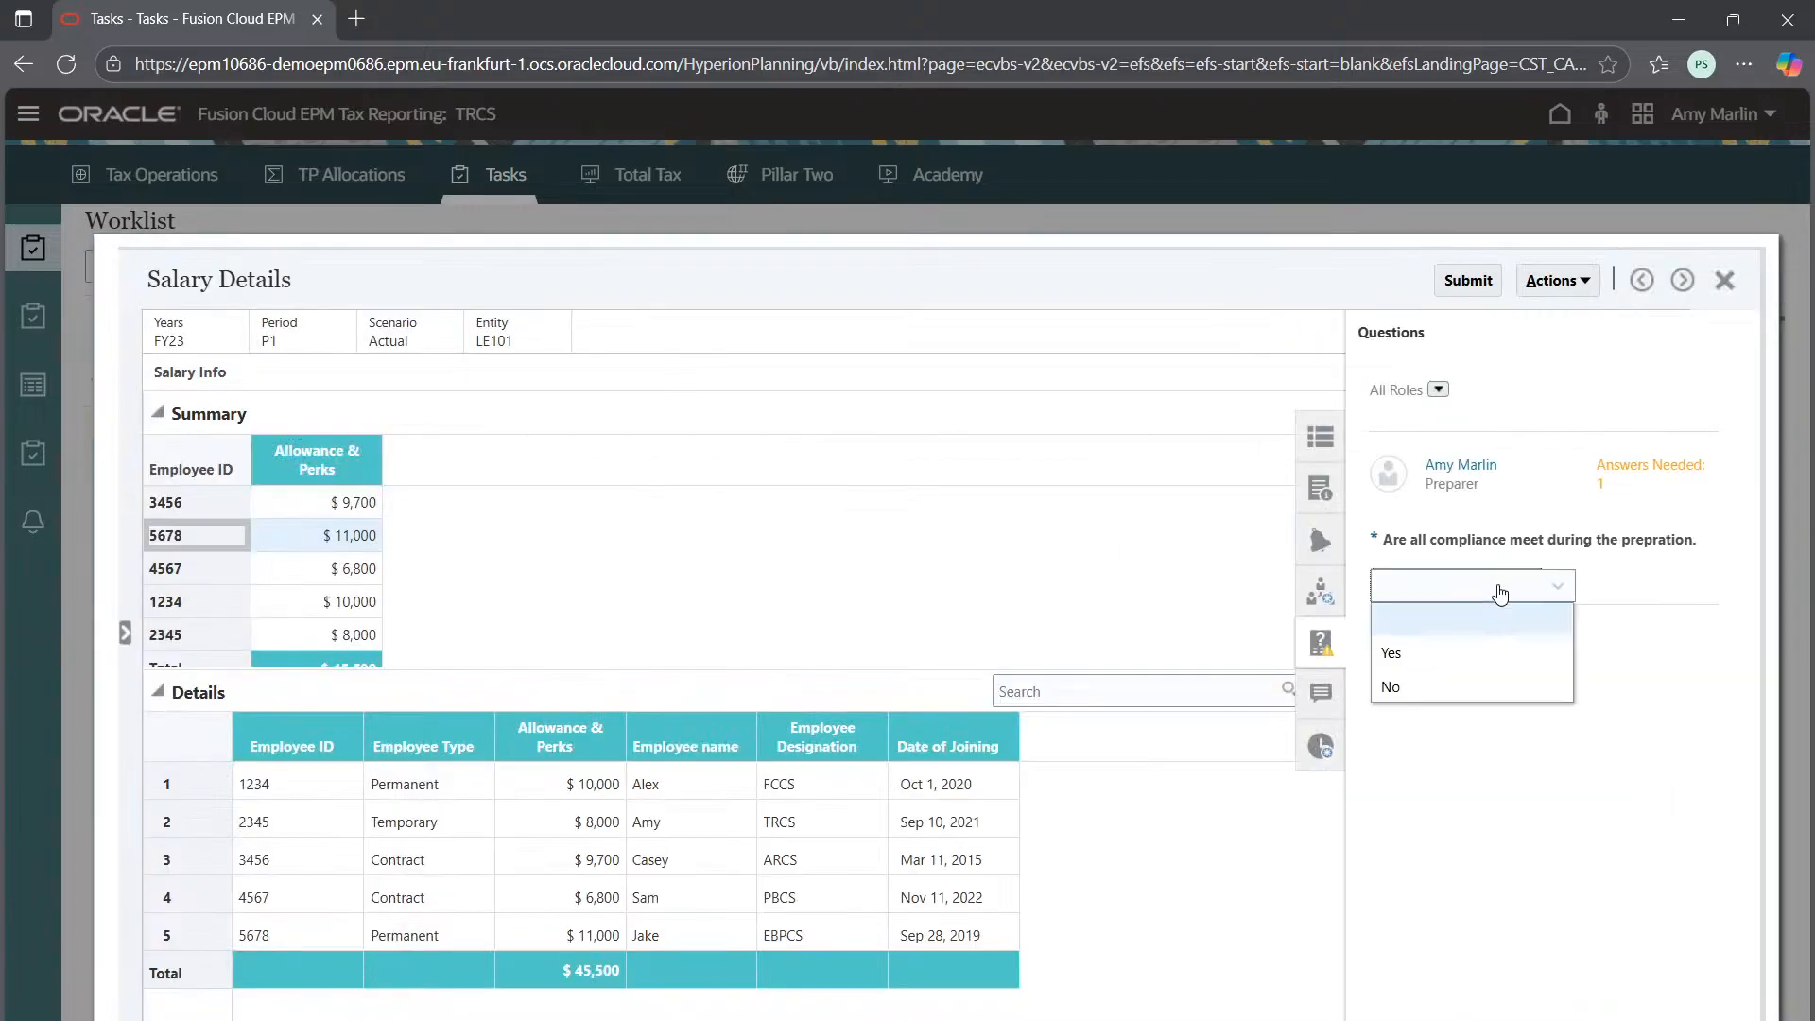
{"action": "left_click", "coordinate": [1447, 649]}
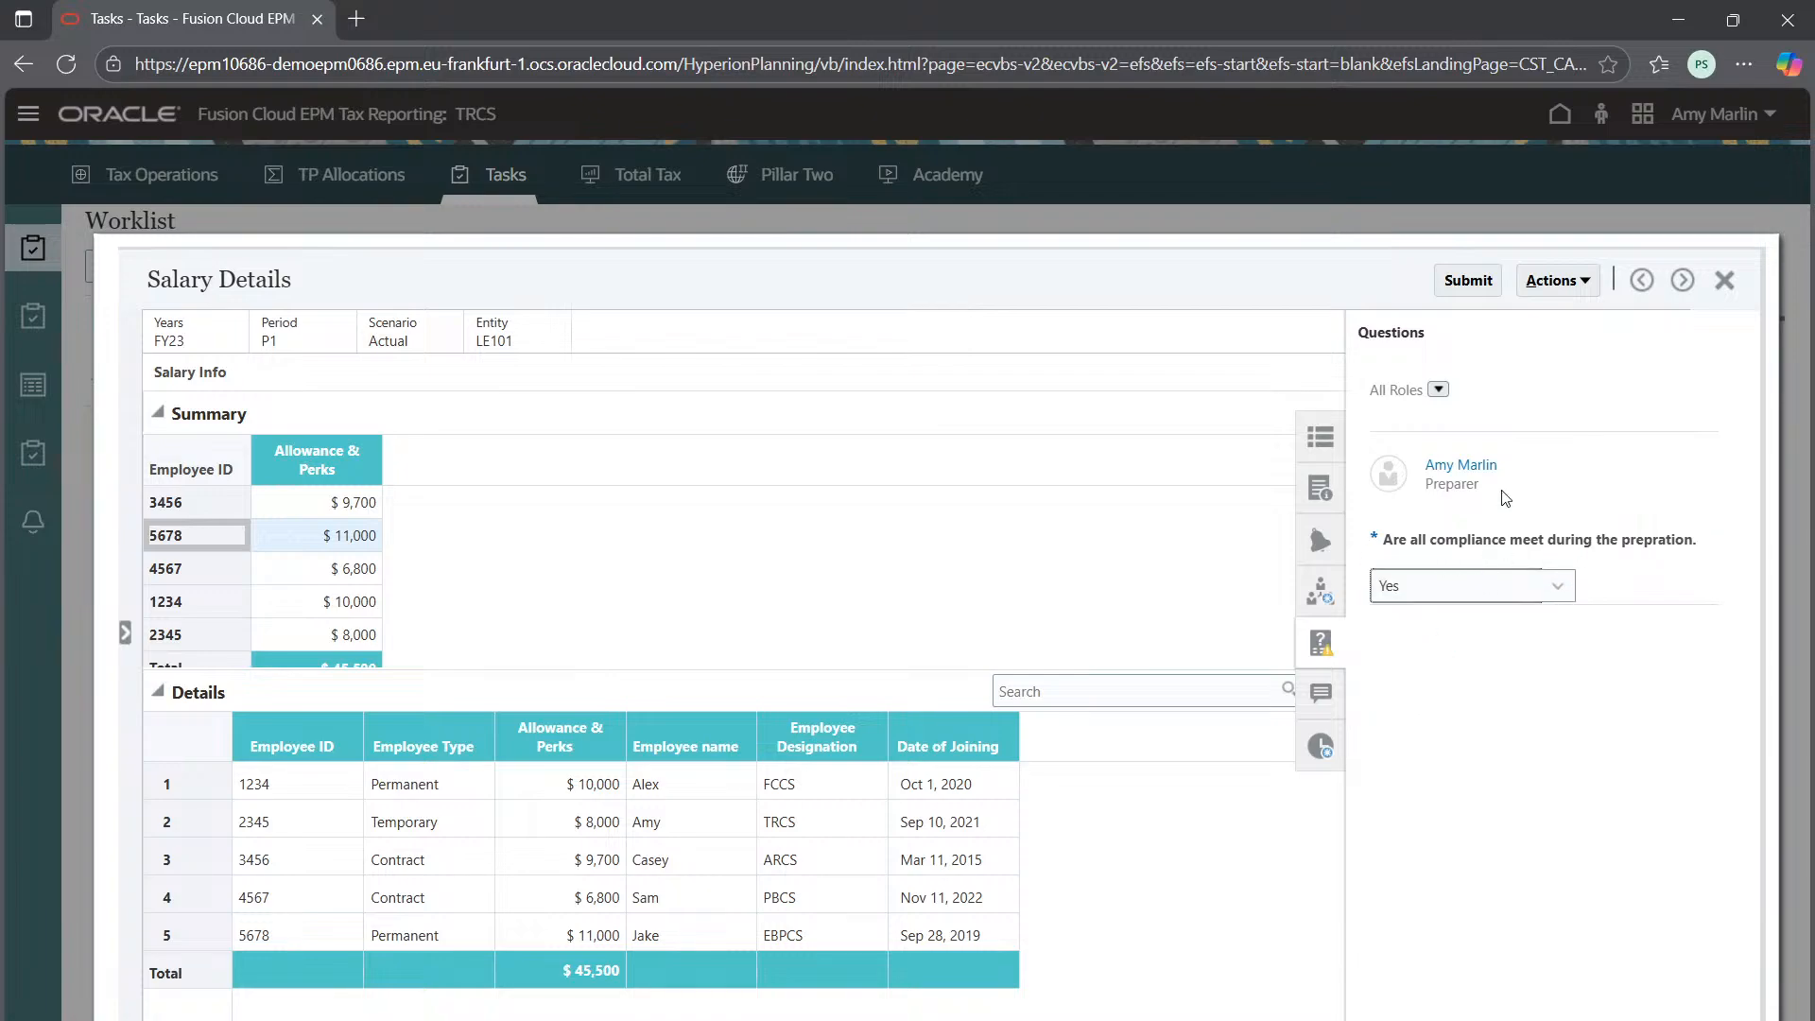
{"action": "left_click", "coordinate": [1488, 288]}
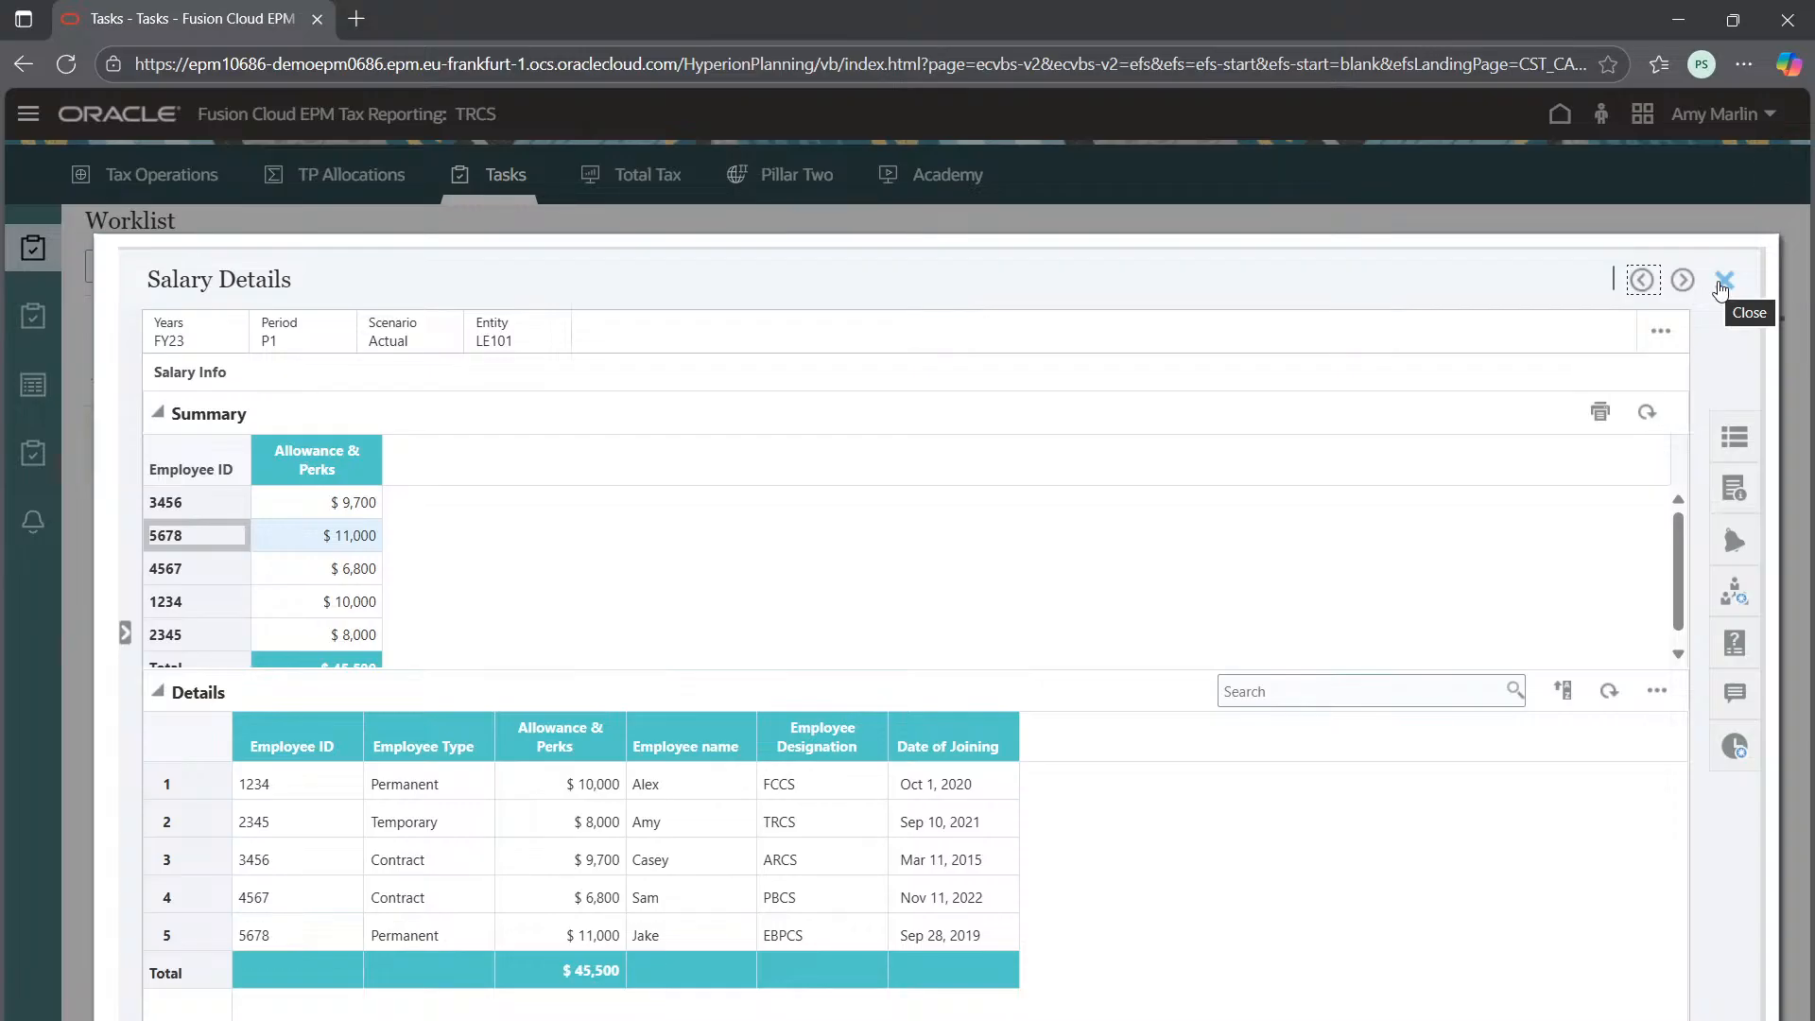
{"action": "left_click", "coordinate": [1723, 282]}
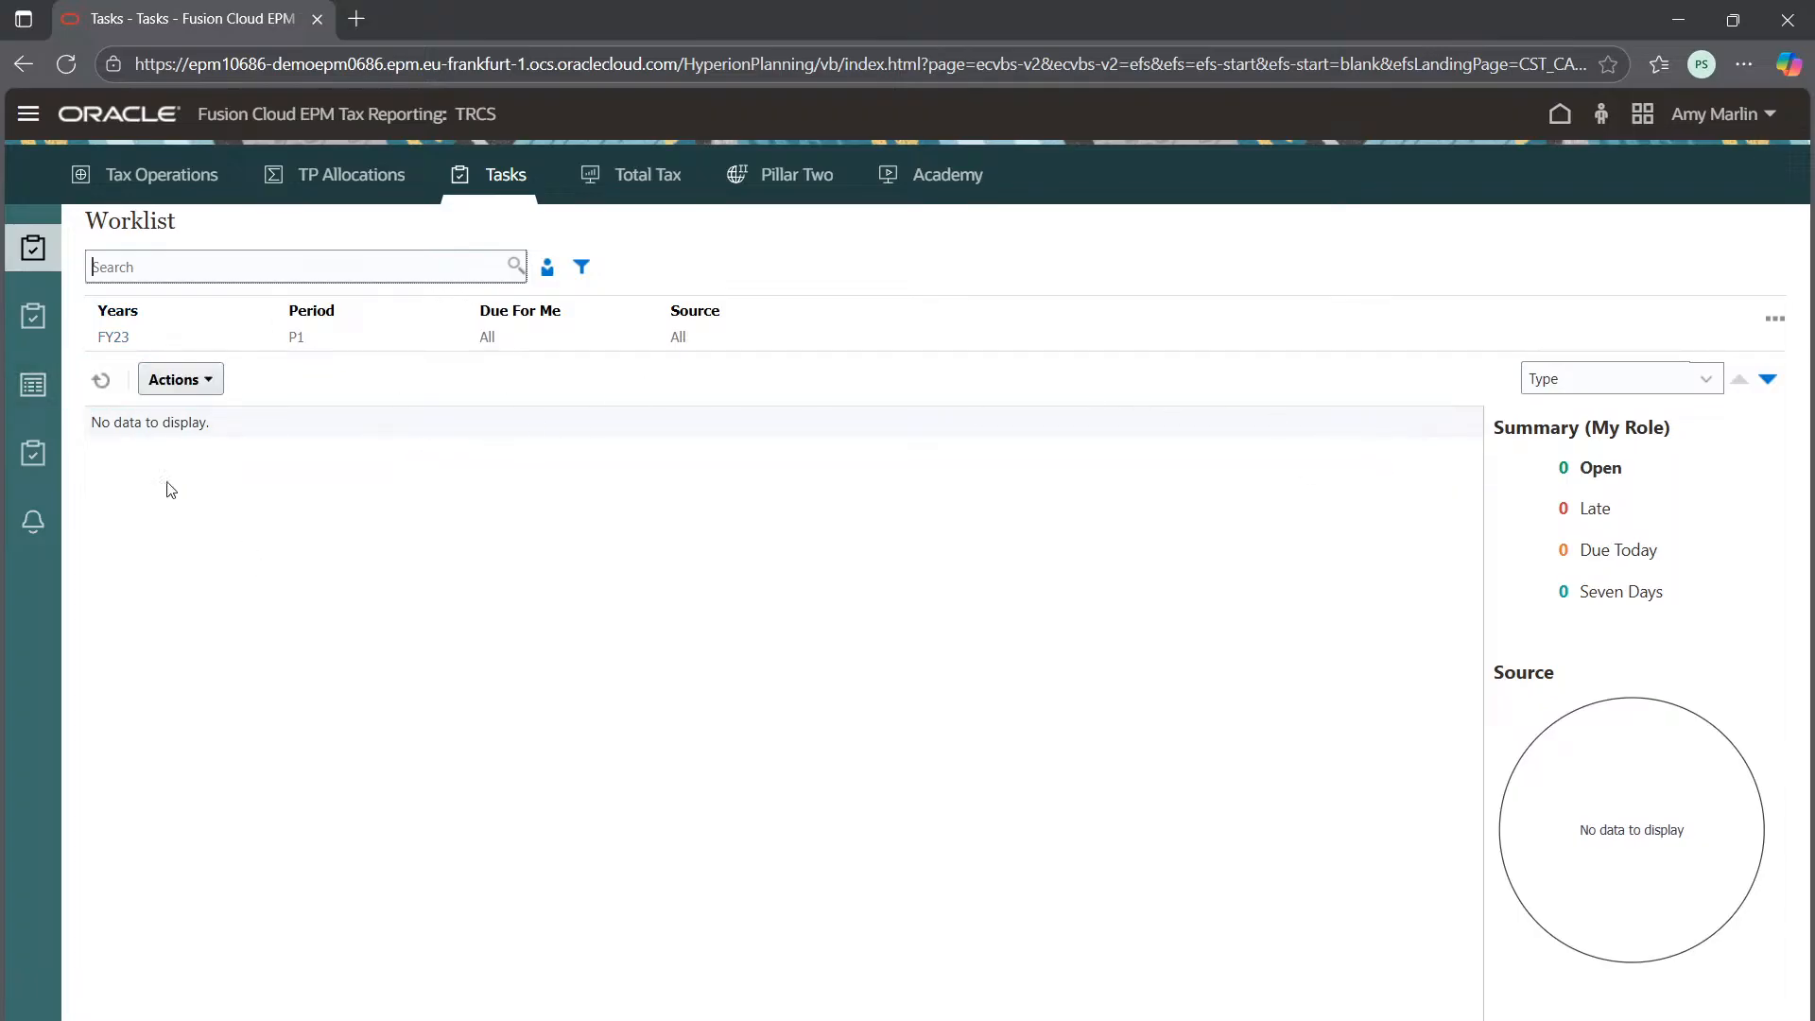
{"action": "left_click", "coordinate": [101, 379]}
Sign out of the current EPM session
{"action": "left_click", "coordinate": [1755, 128]}
{"action": "left_click", "coordinate": [1486, 520]}
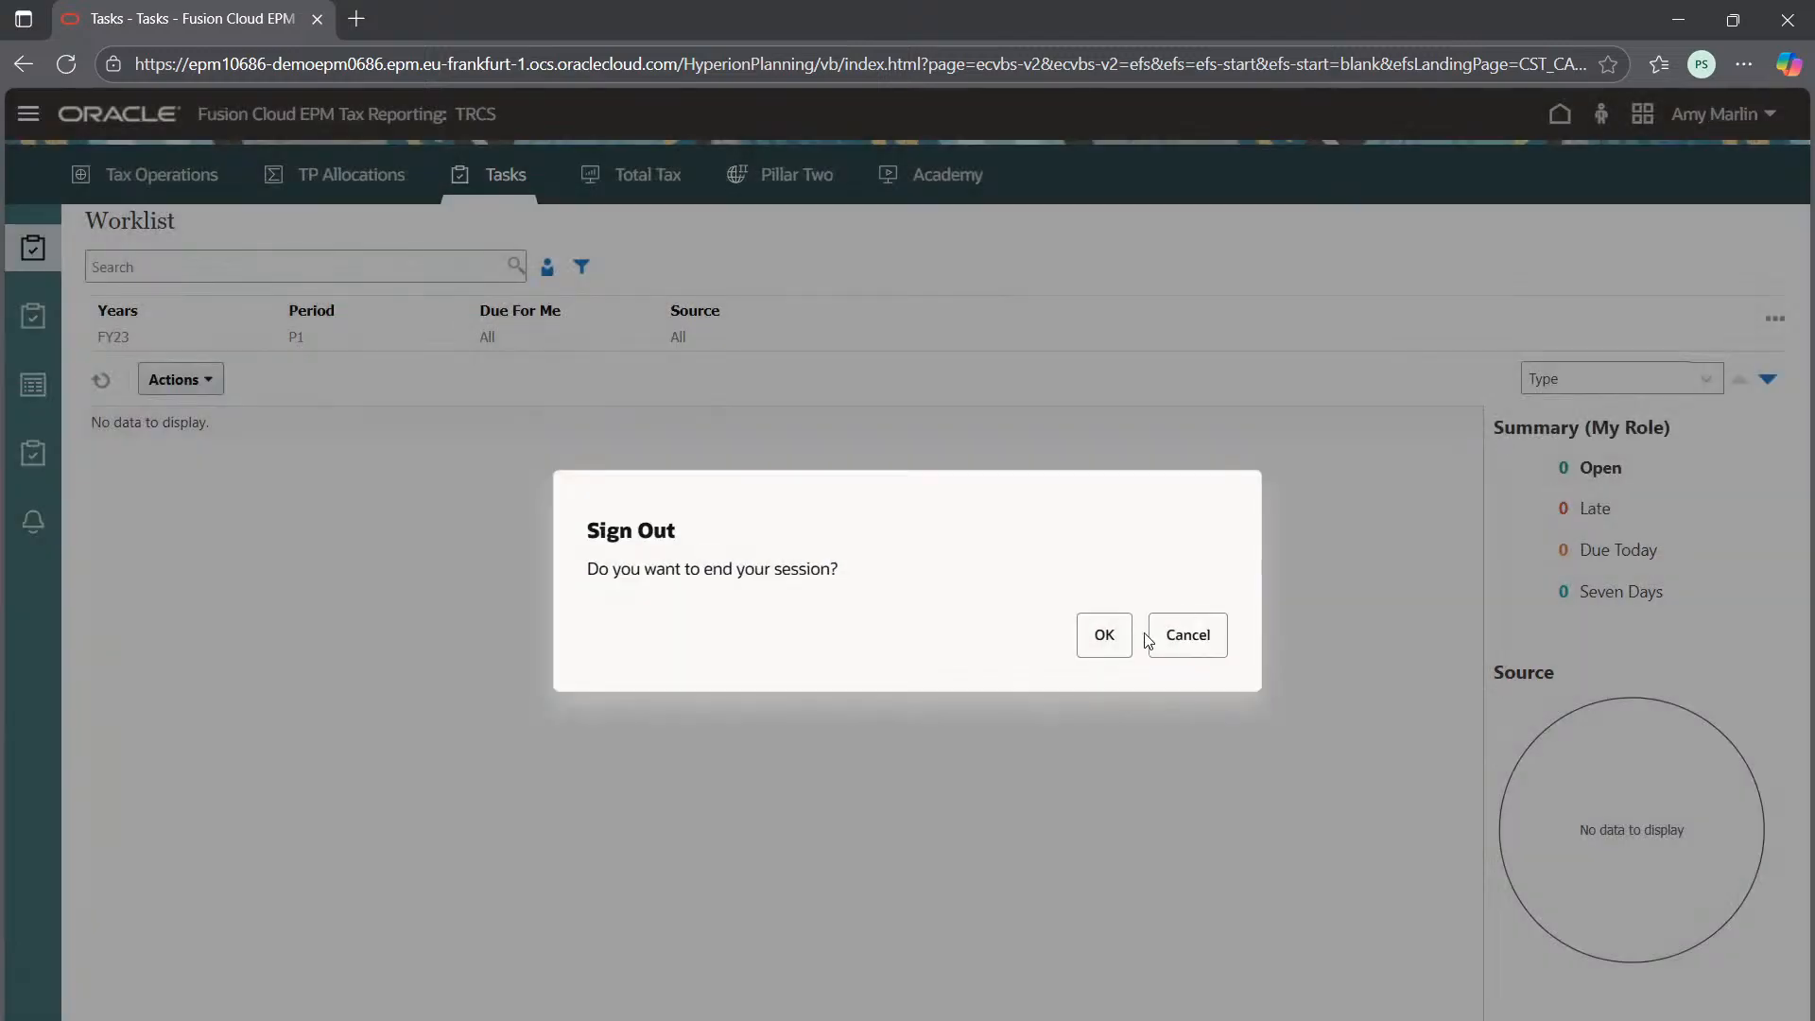
{"action": "left_click", "coordinate": [1106, 639]}
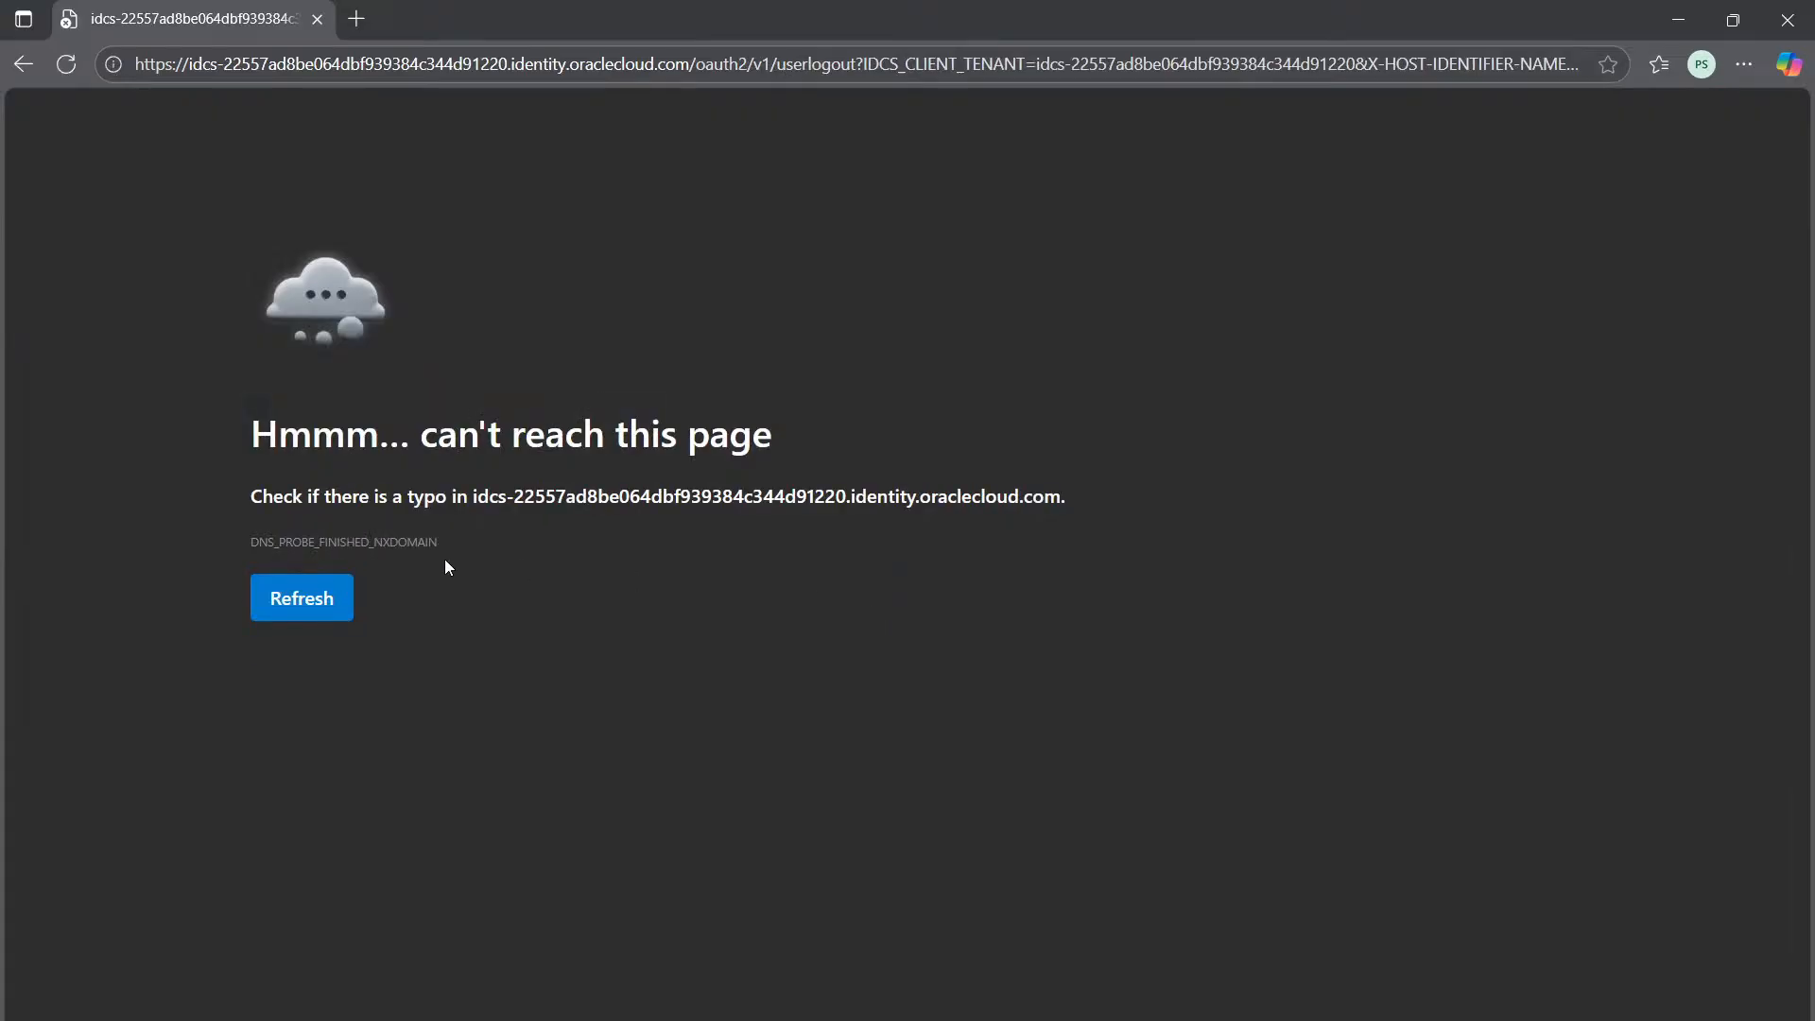
Sign back in as the other user with credentials pasted from clipboard history, without saving the password
{"action": "left_click", "coordinate": [310, 610]}
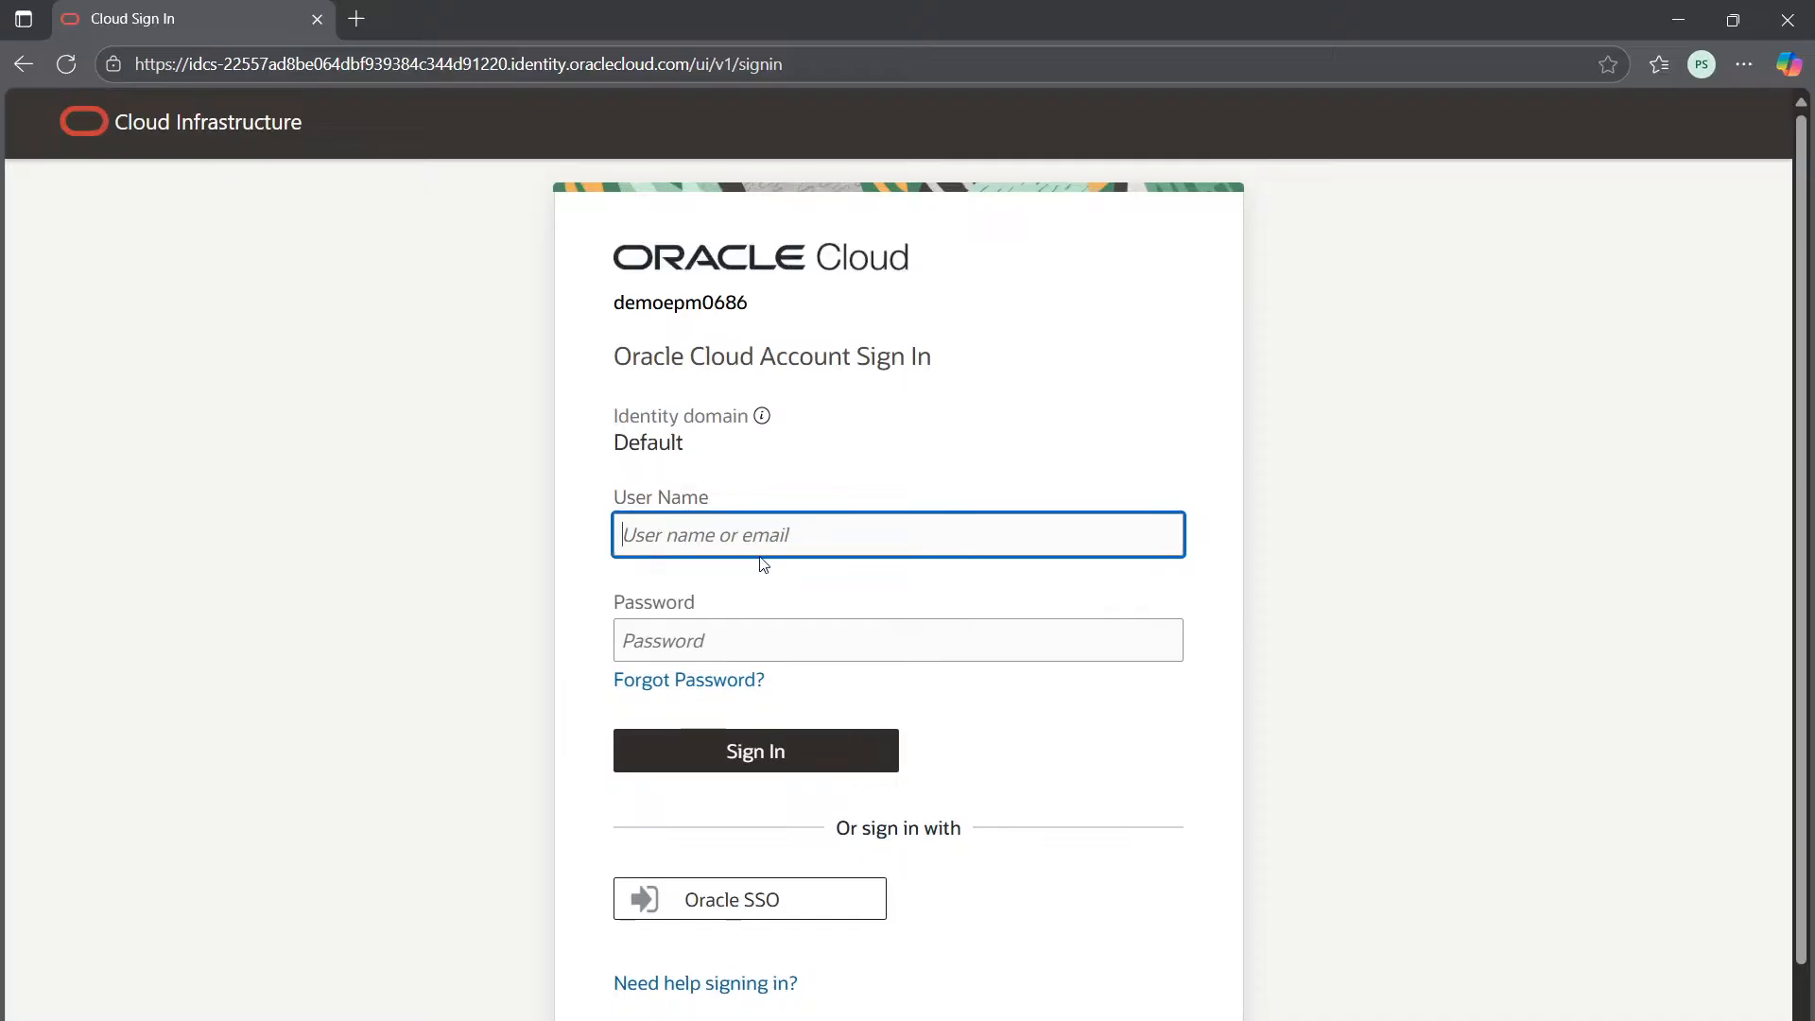
{"action": "key", "text": "super+v"}
{"action": "left_click", "coordinate": [783, 879]}
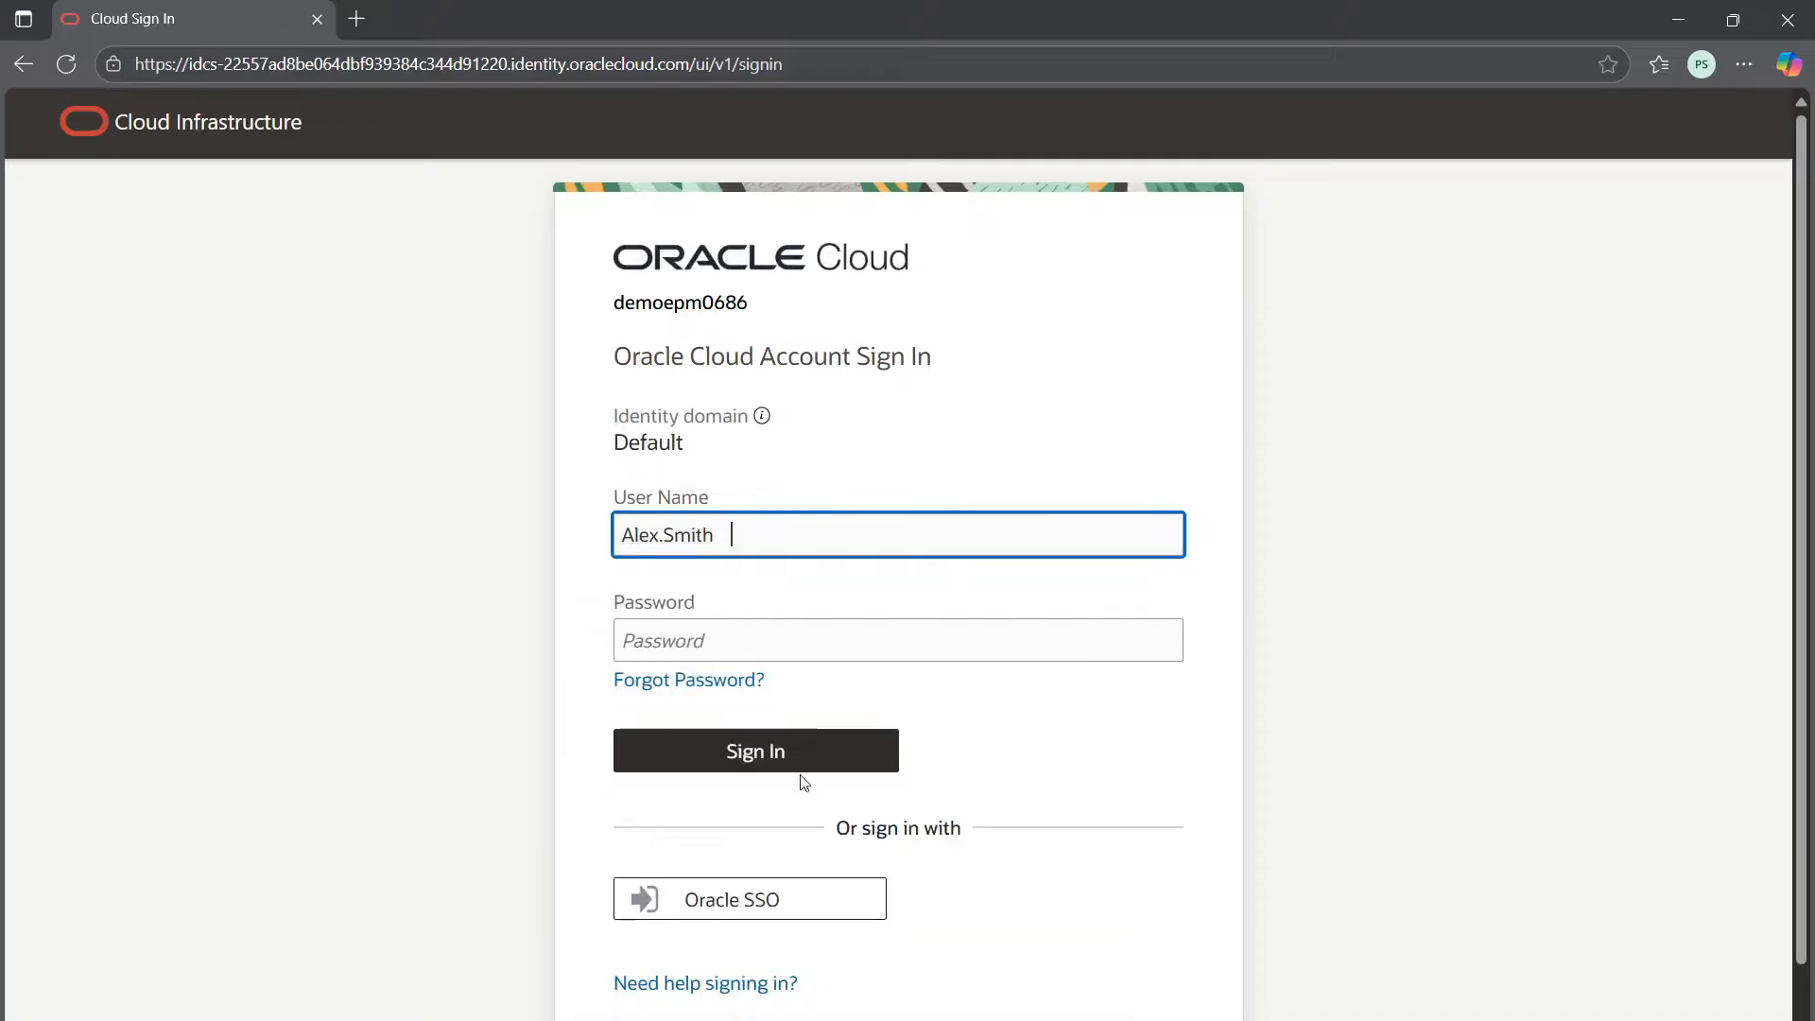
{"action": "left_click", "coordinate": [774, 636]}
{"action": "key", "text": "super+v"}
{"action": "scroll", "coordinate": [923, 944], "scroll_direction": "down", "scroll_amount": 1}
{"action": "left_click", "coordinate": [923, 941]}
{"action": "left_click", "coordinate": [650, 739]}
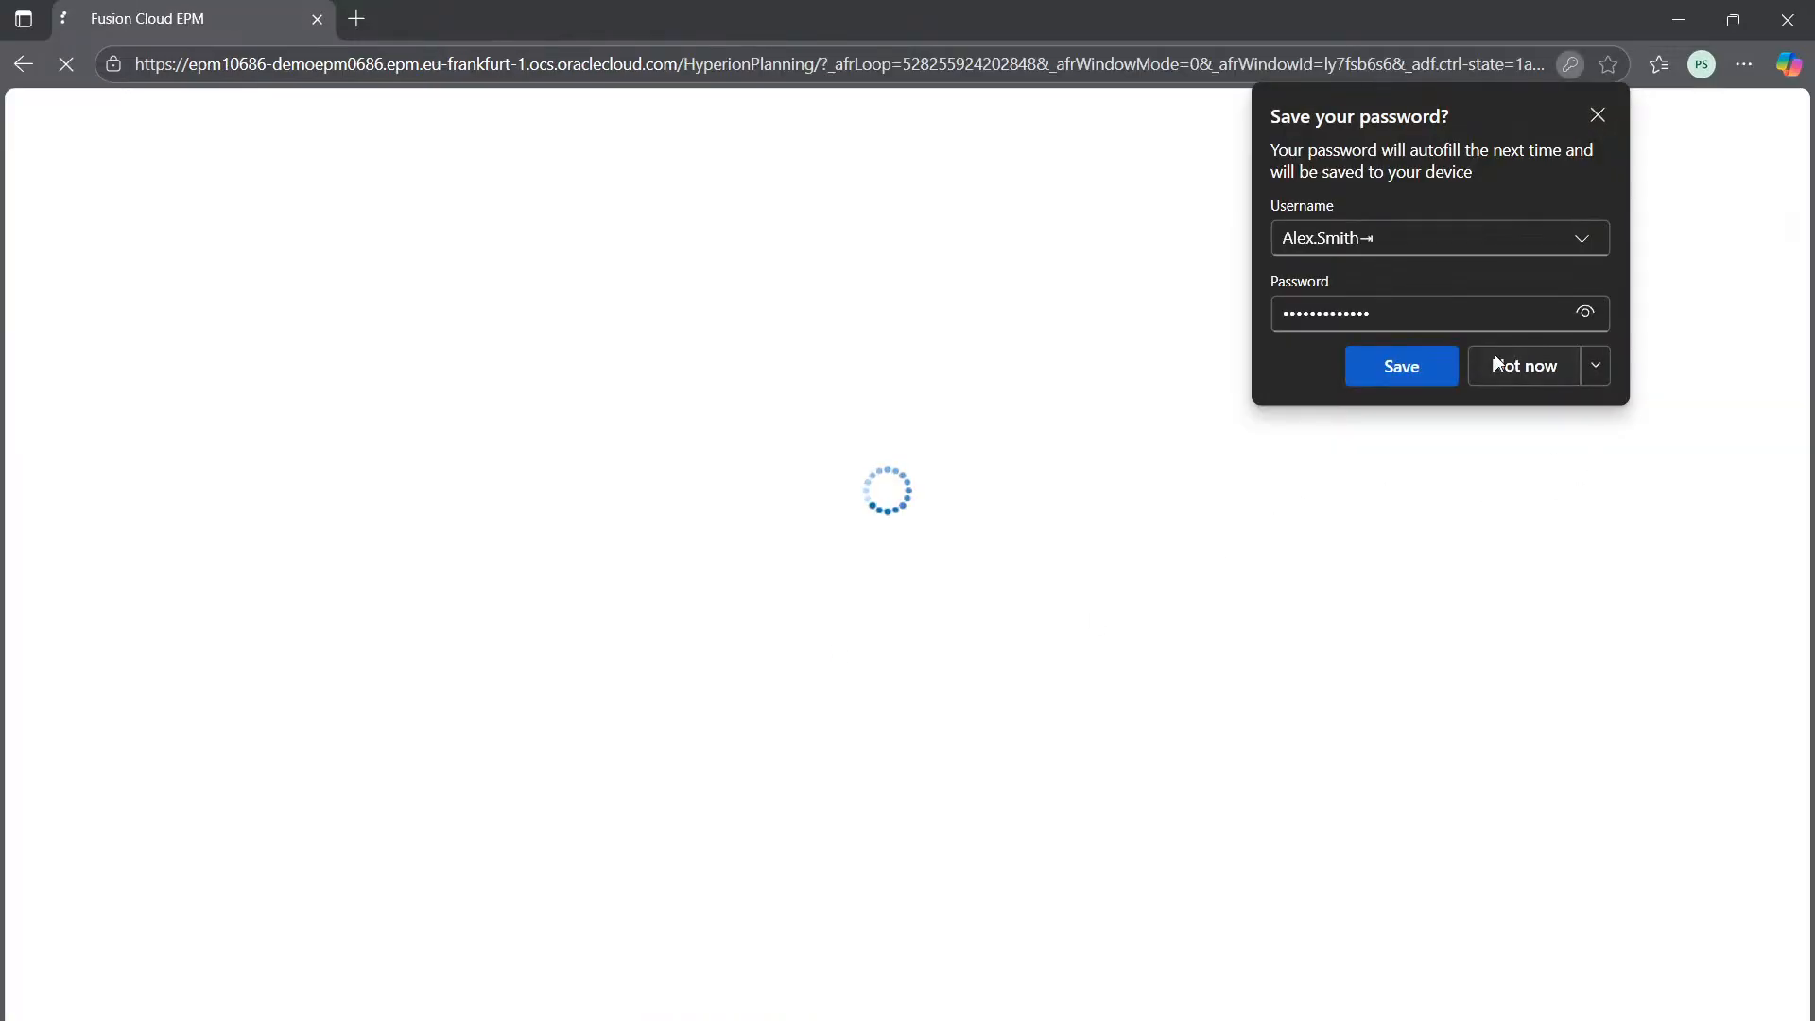
{"action": "left_click", "coordinate": [1512, 366]}
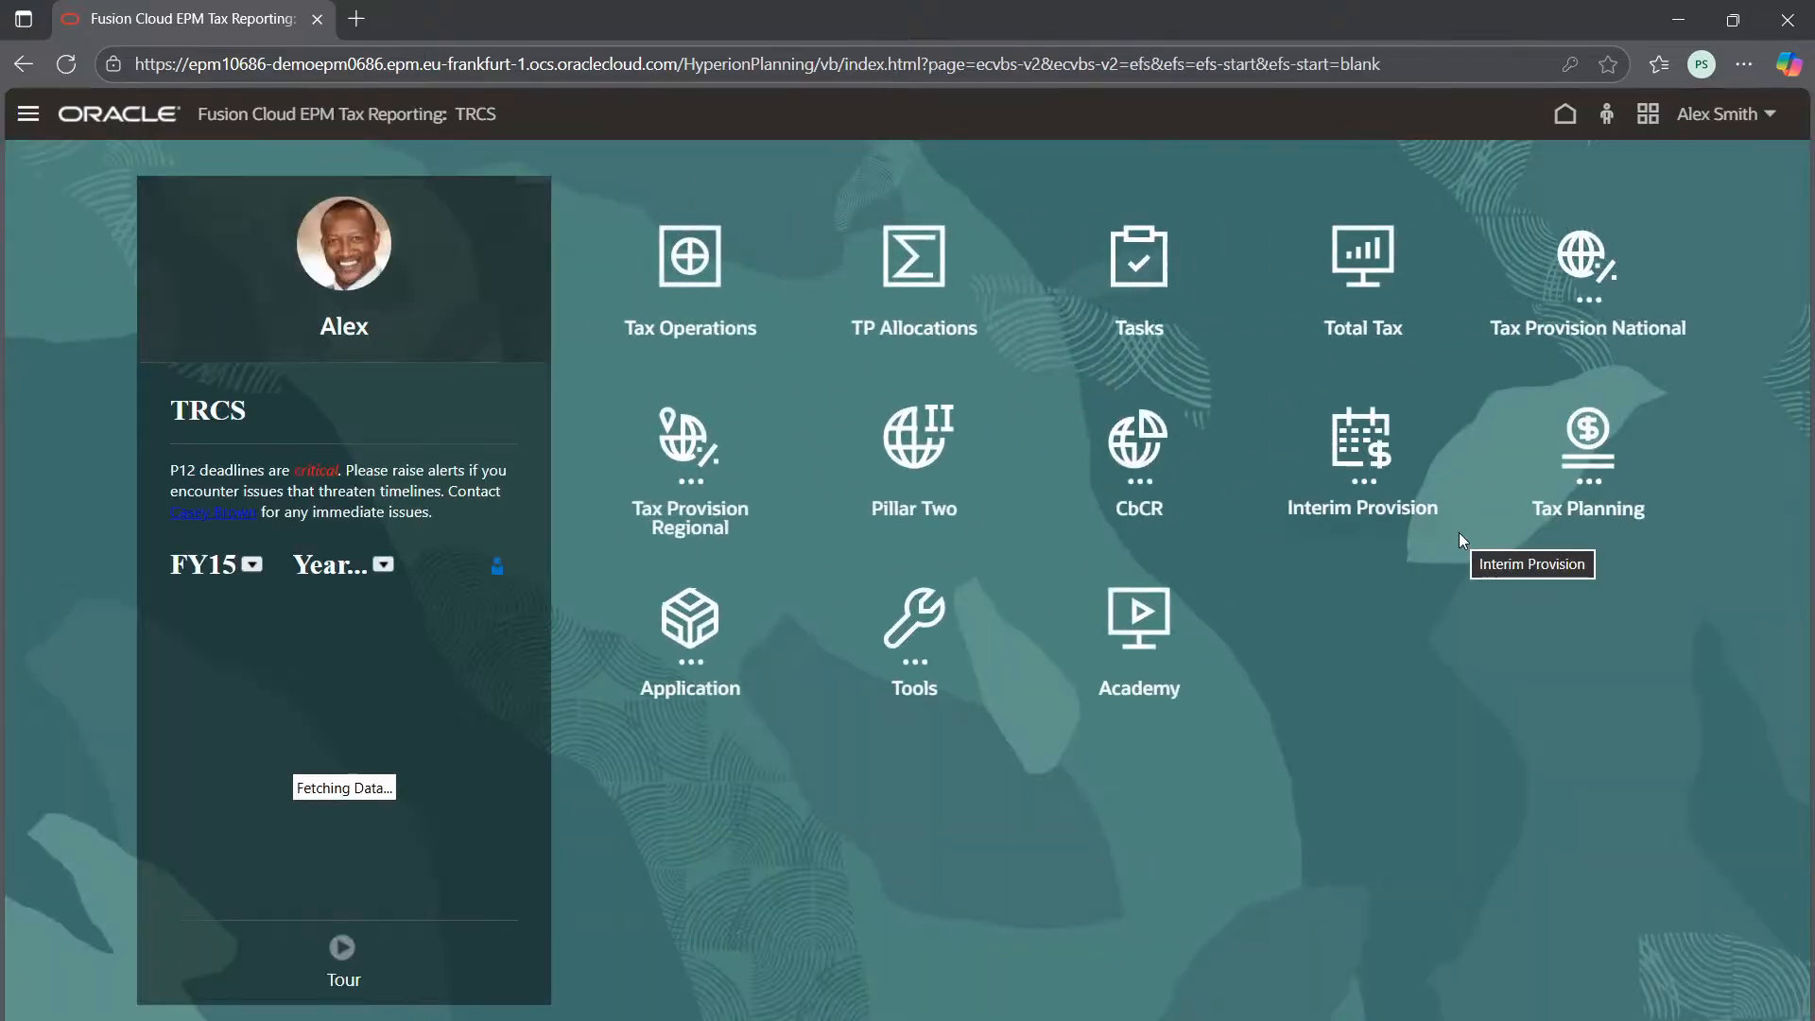
Open the tasks worklist and filter it to year FY23
{"action": "left_click", "coordinate": [662, 634]}
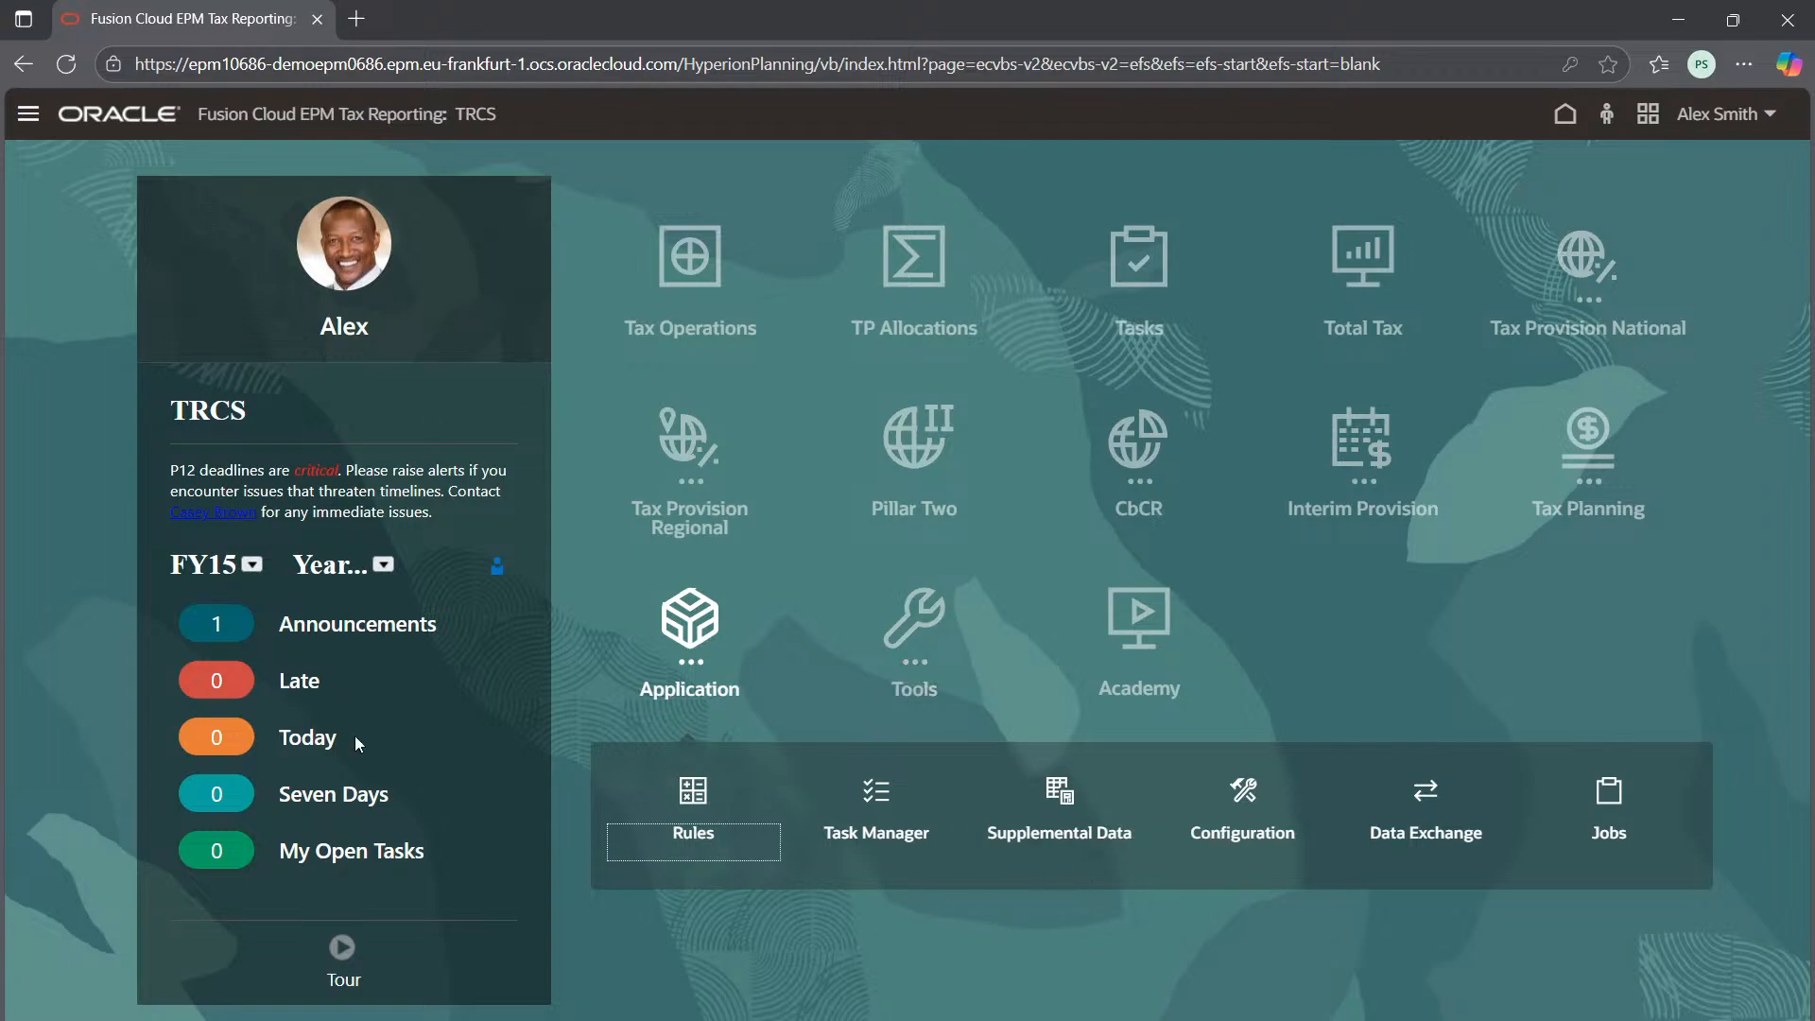
{"action": "left_click", "coordinate": [1146, 282]}
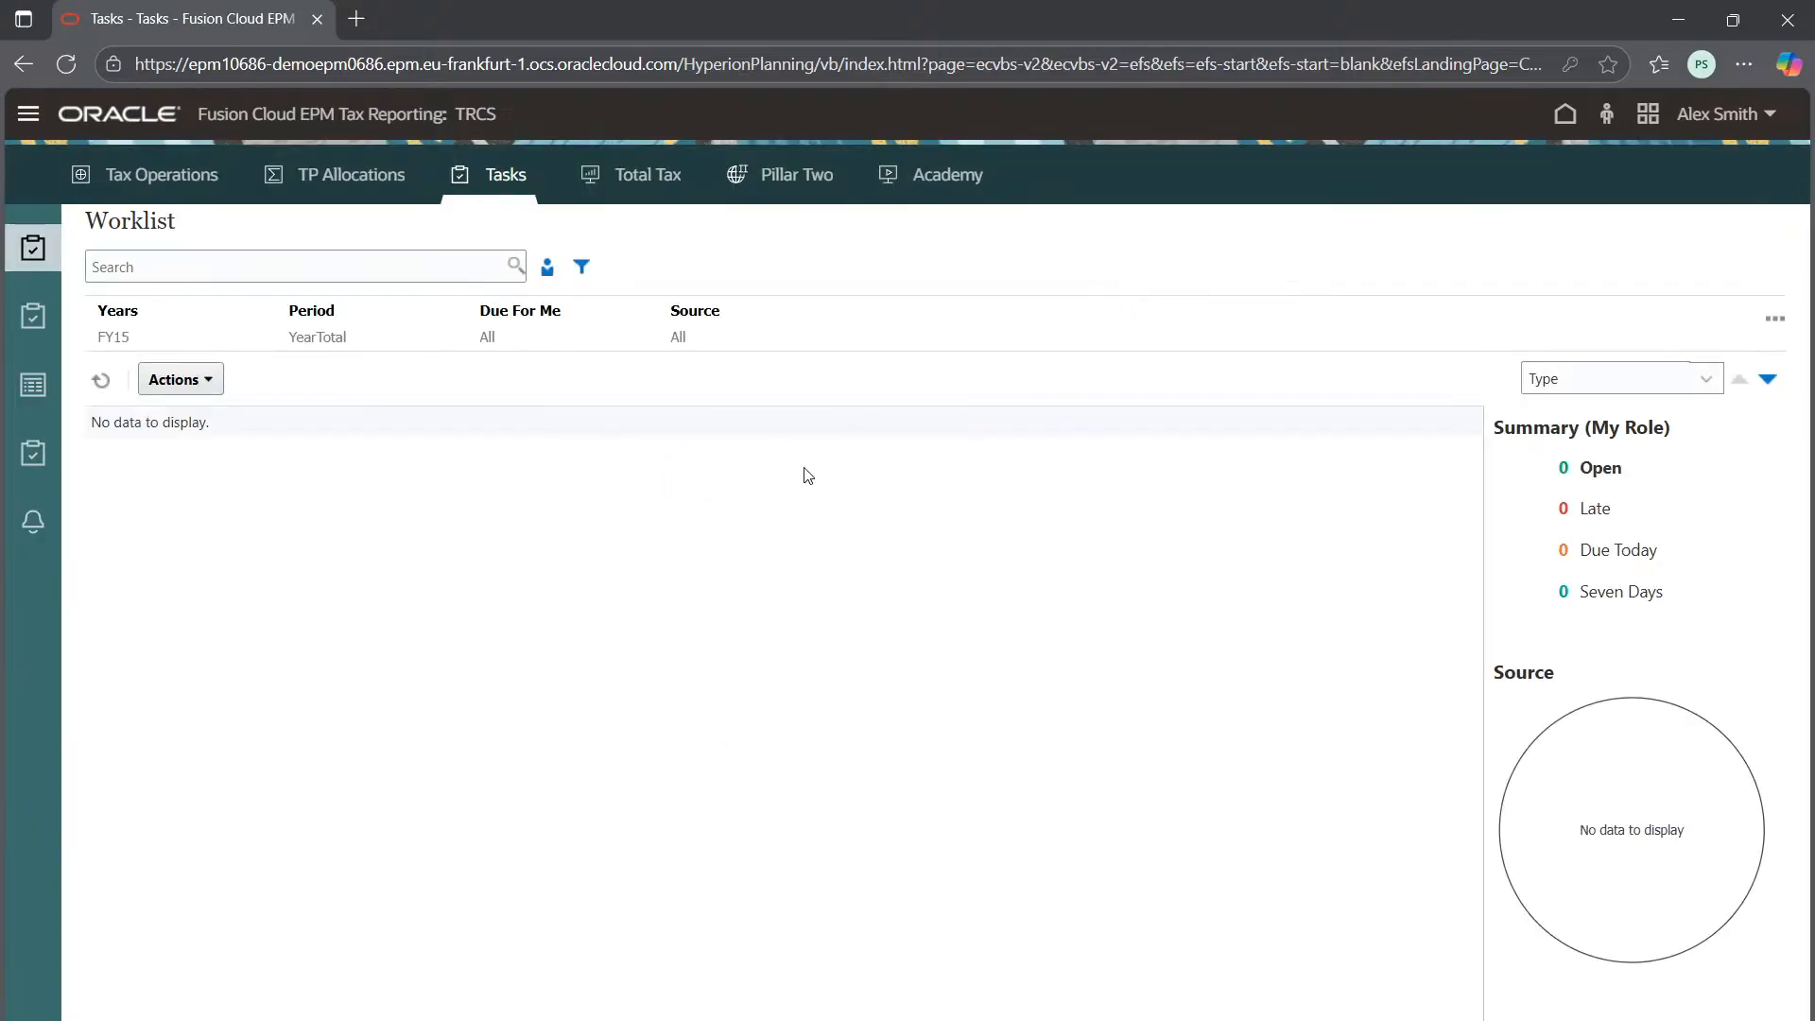
{"action": "left_click", "coordinate": [115, 339]}
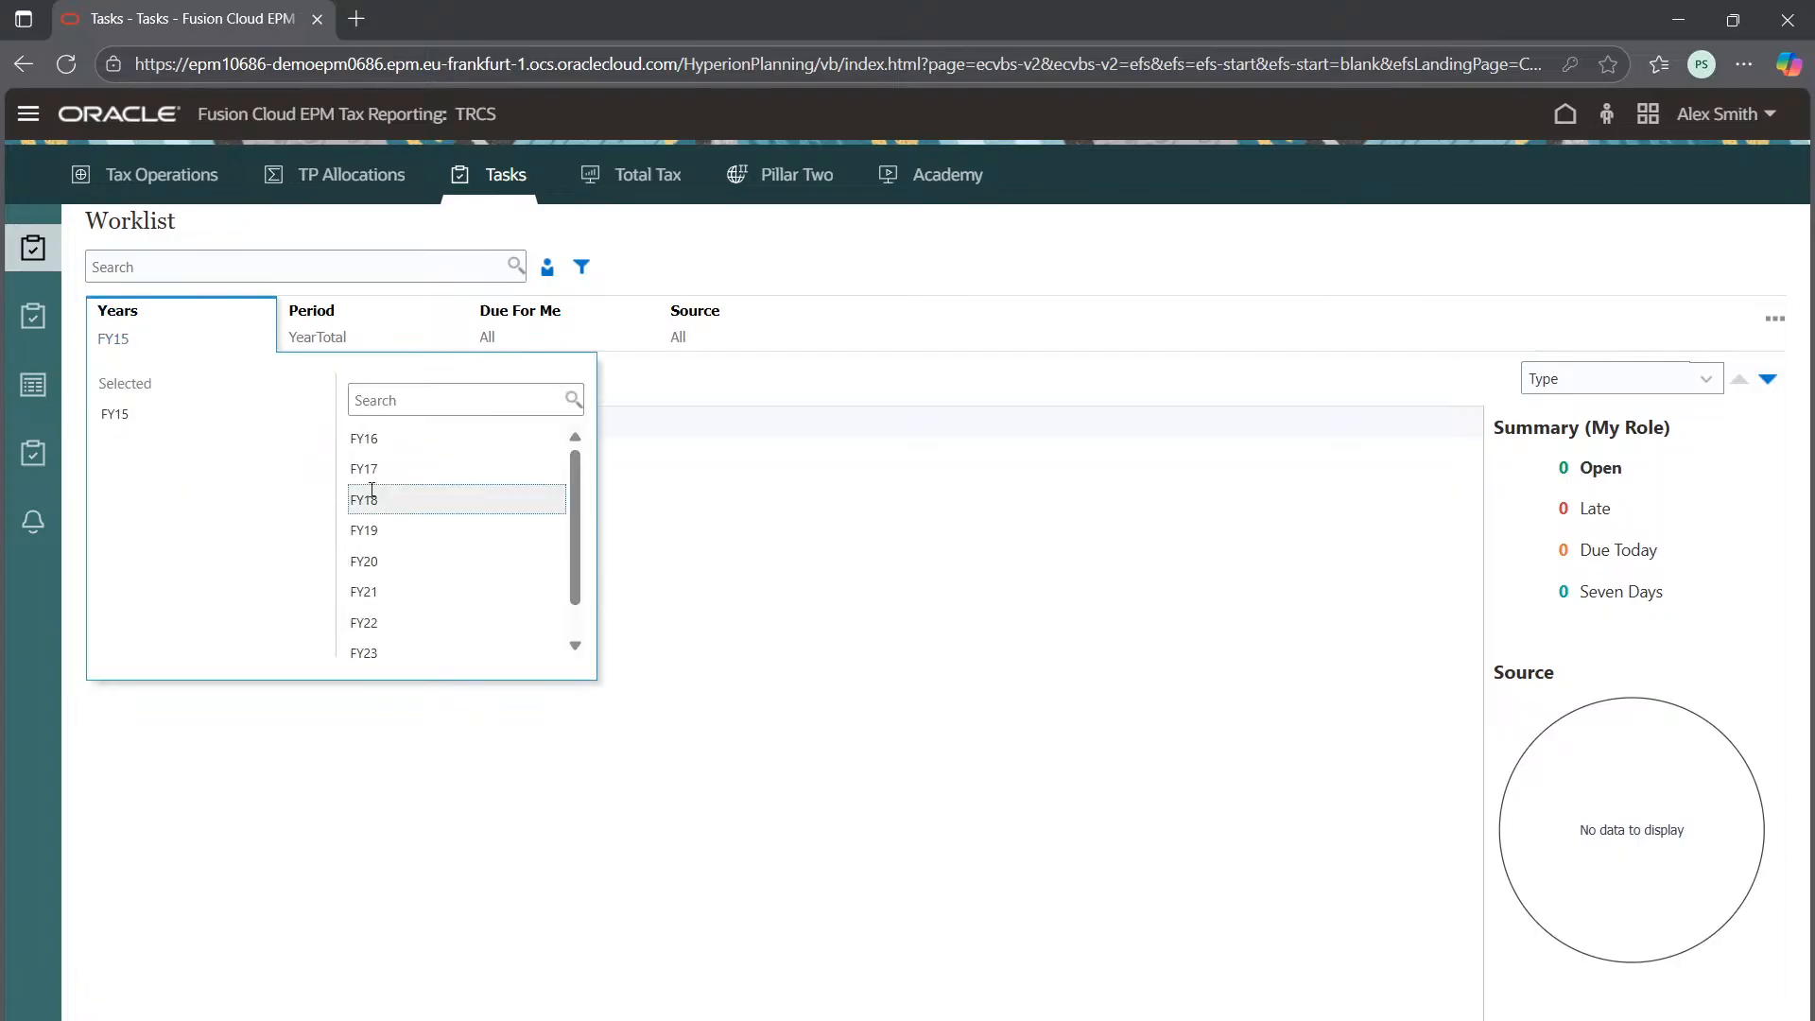
{"action": "left_click", "coordinate": [389, 653]}
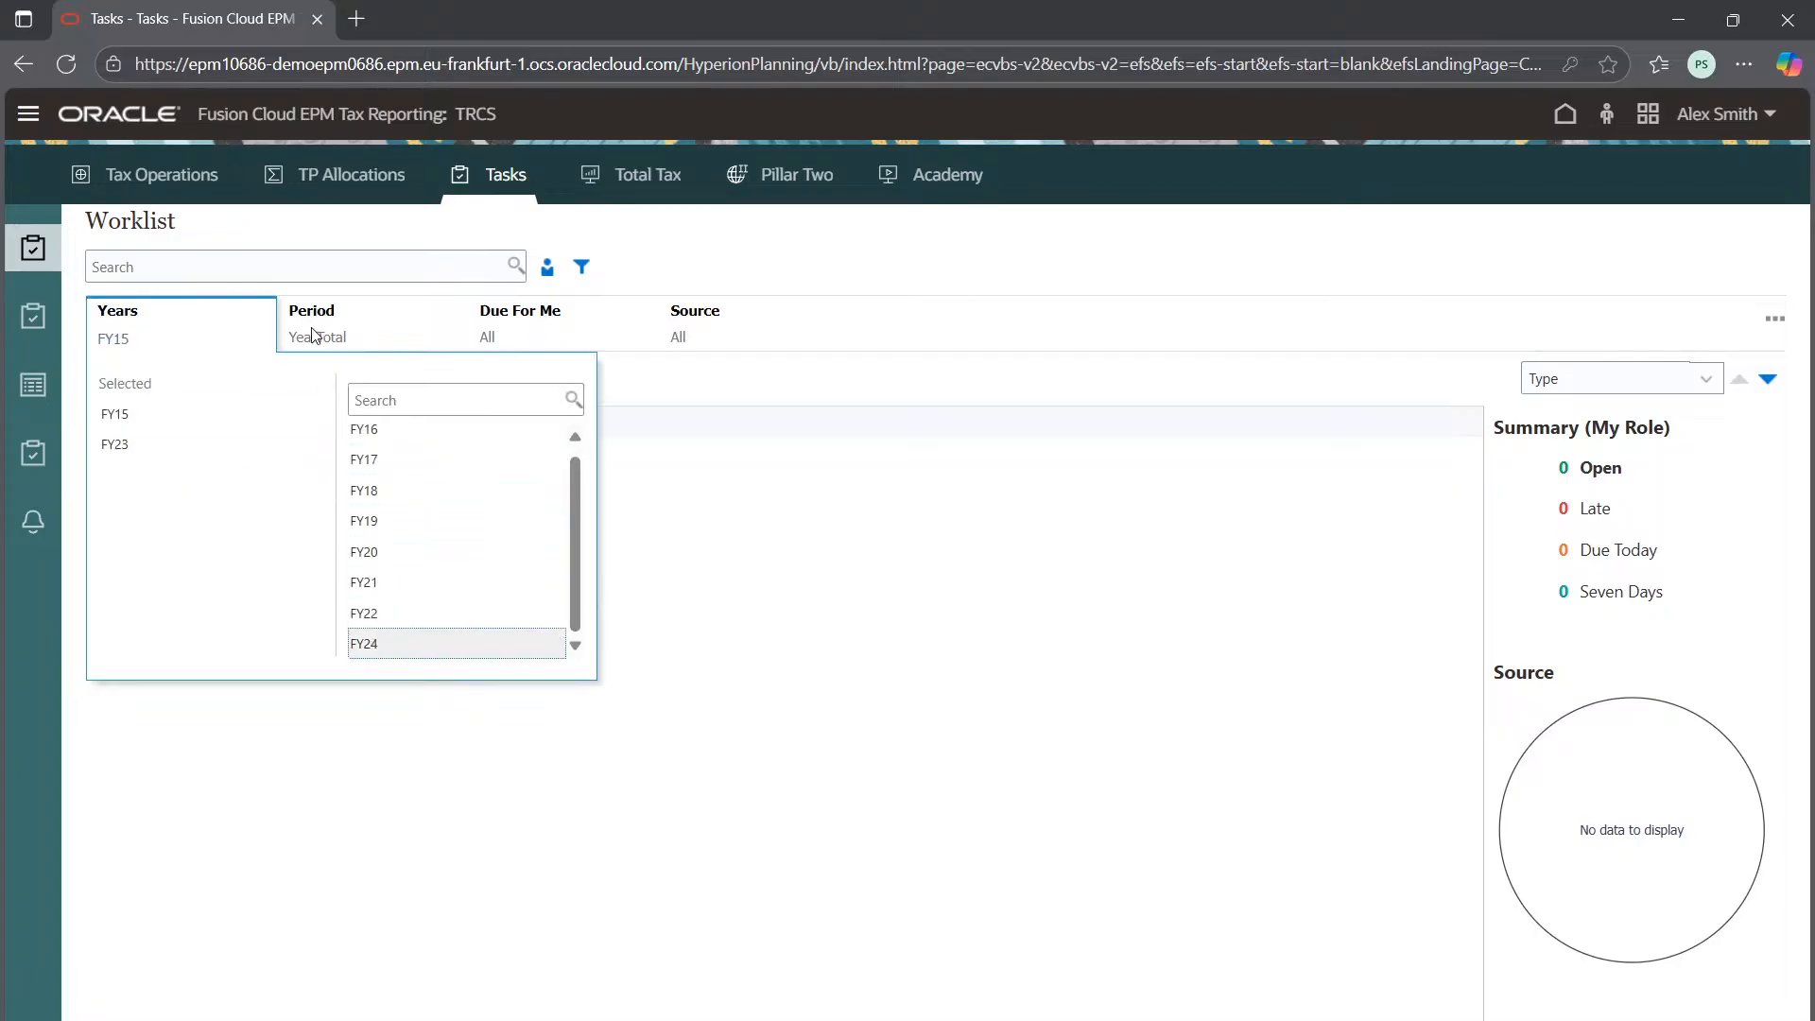
{"action": "left_click", "coordinate": [317, 336]}
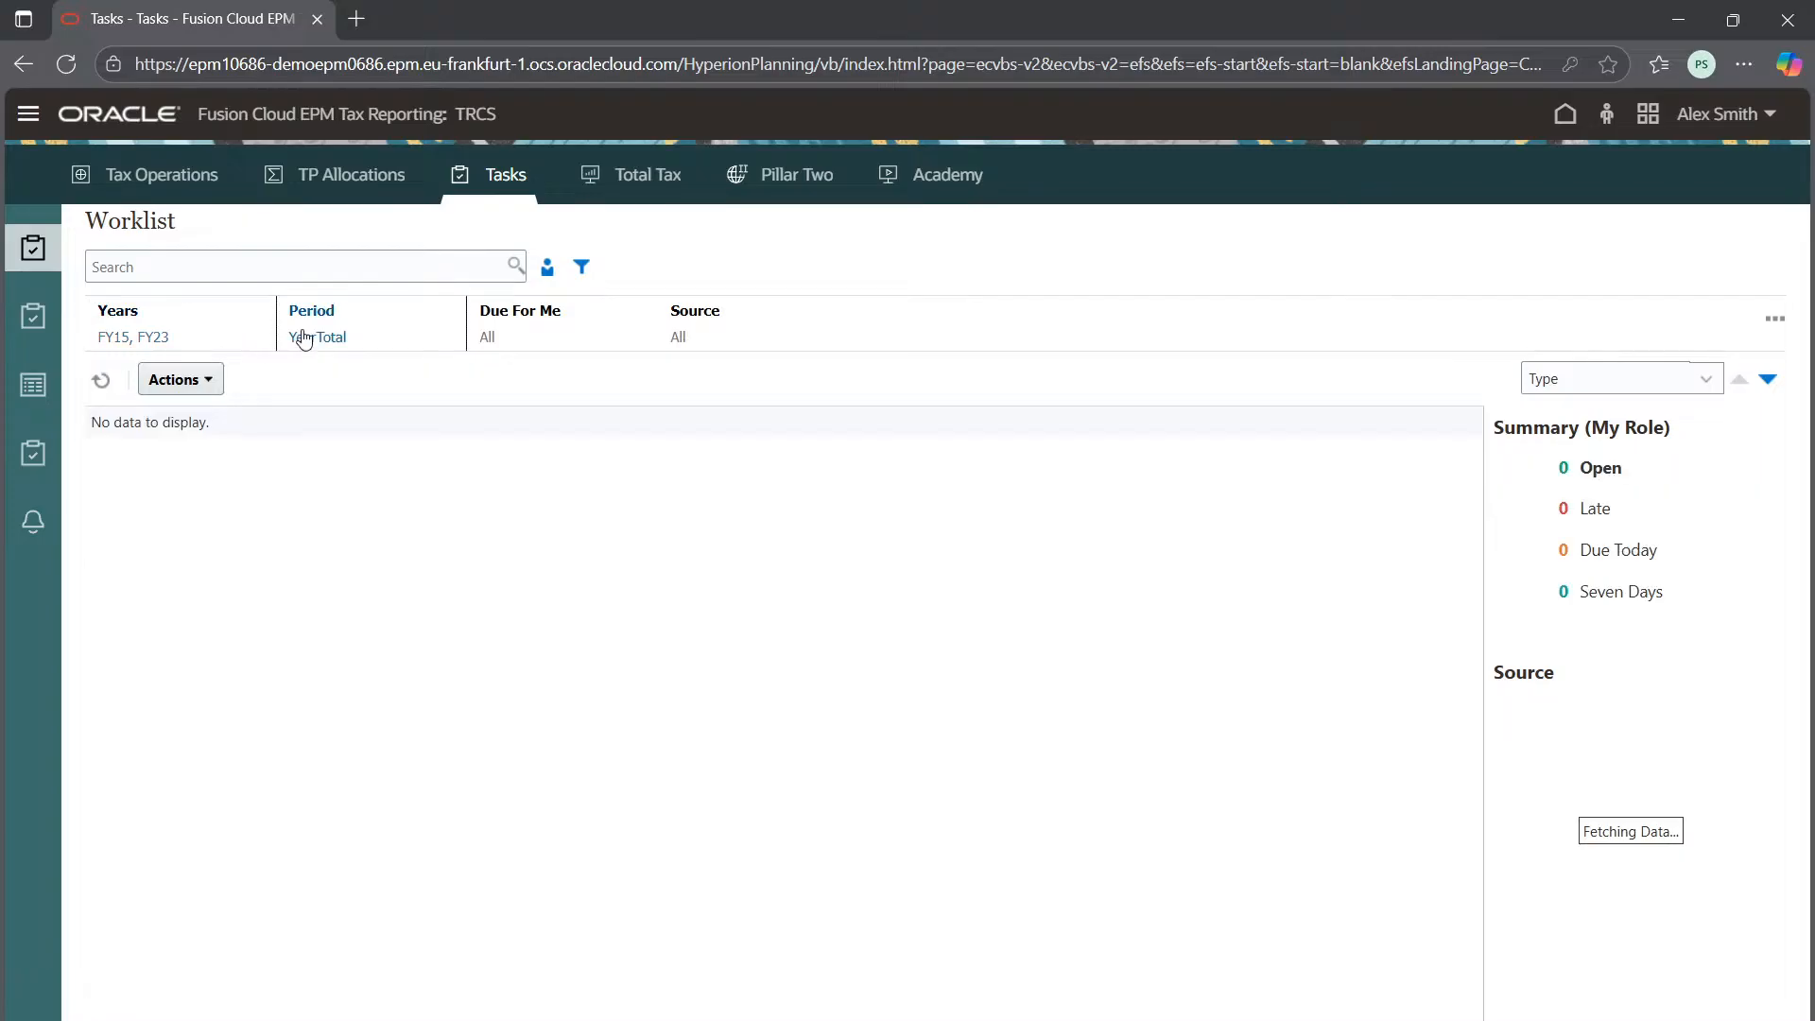
Add period P1 to the worklist filter and open the LE101 Salary Details task
{"action": "left_click", "coordinate": [302, 345]}
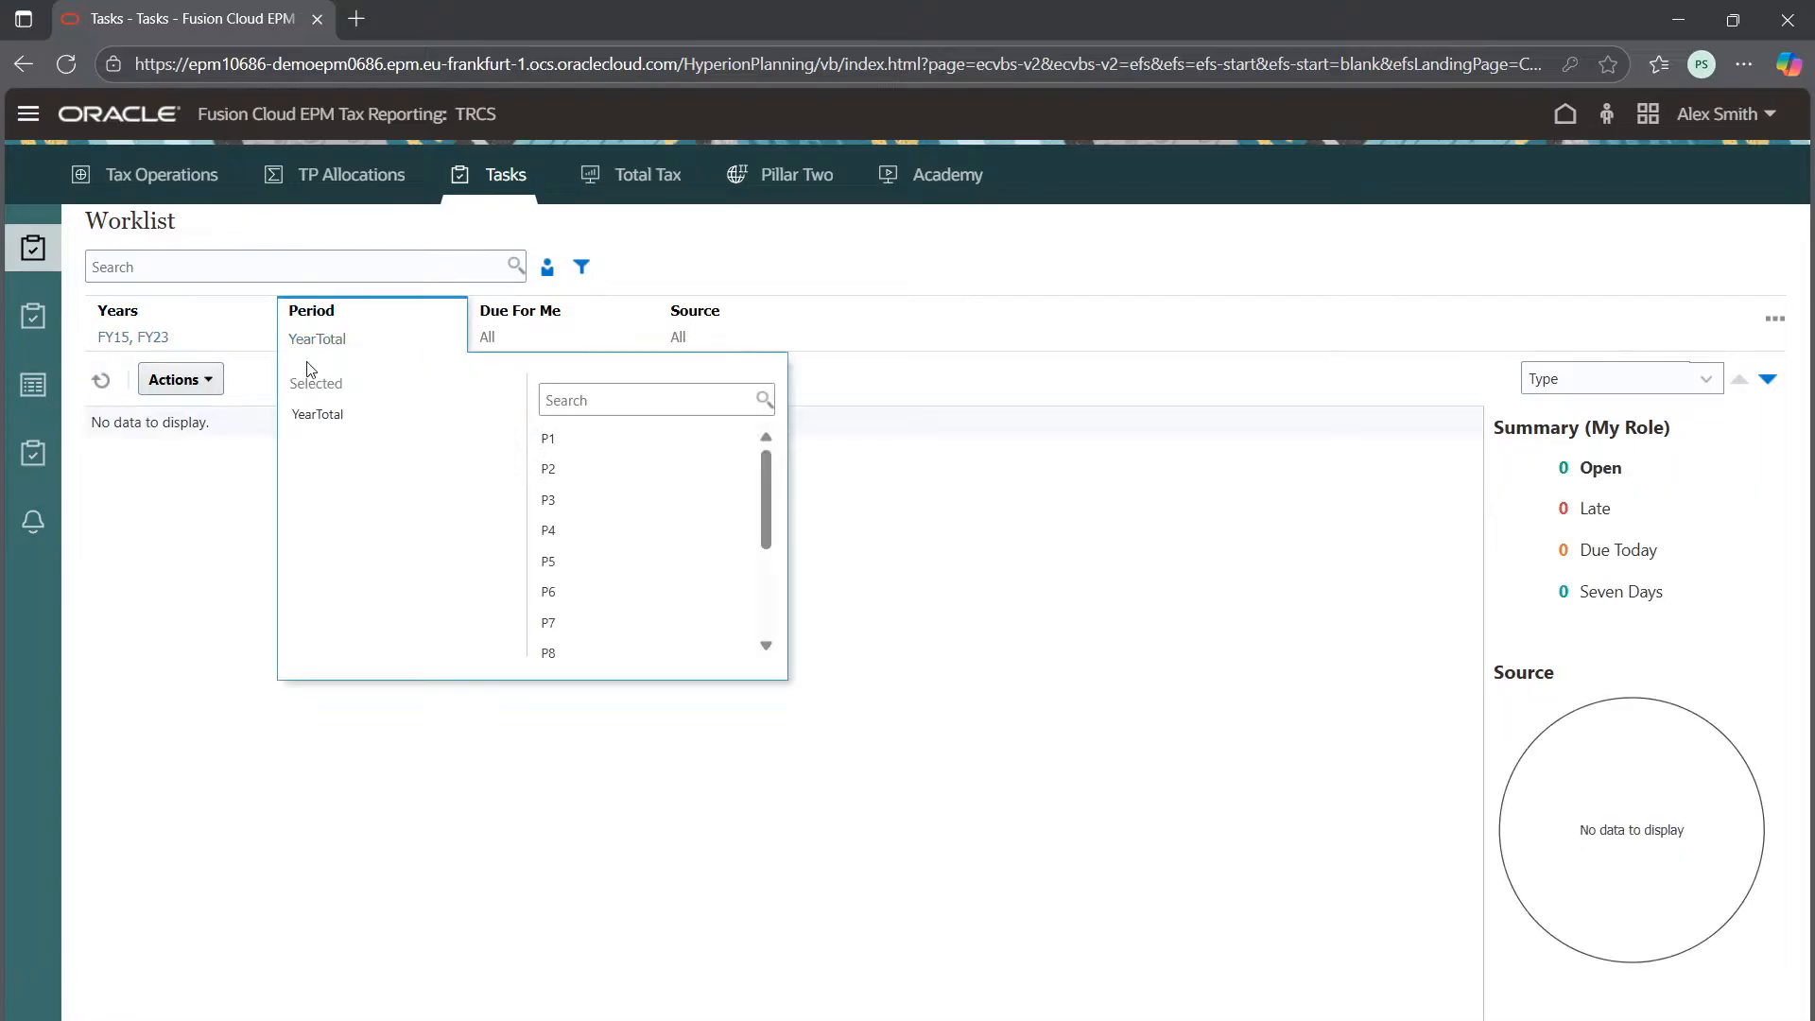
{"action": "left_click", "coordinate": [567, 438]}
{"action": "left_click", "coordinate": [911, 427]}
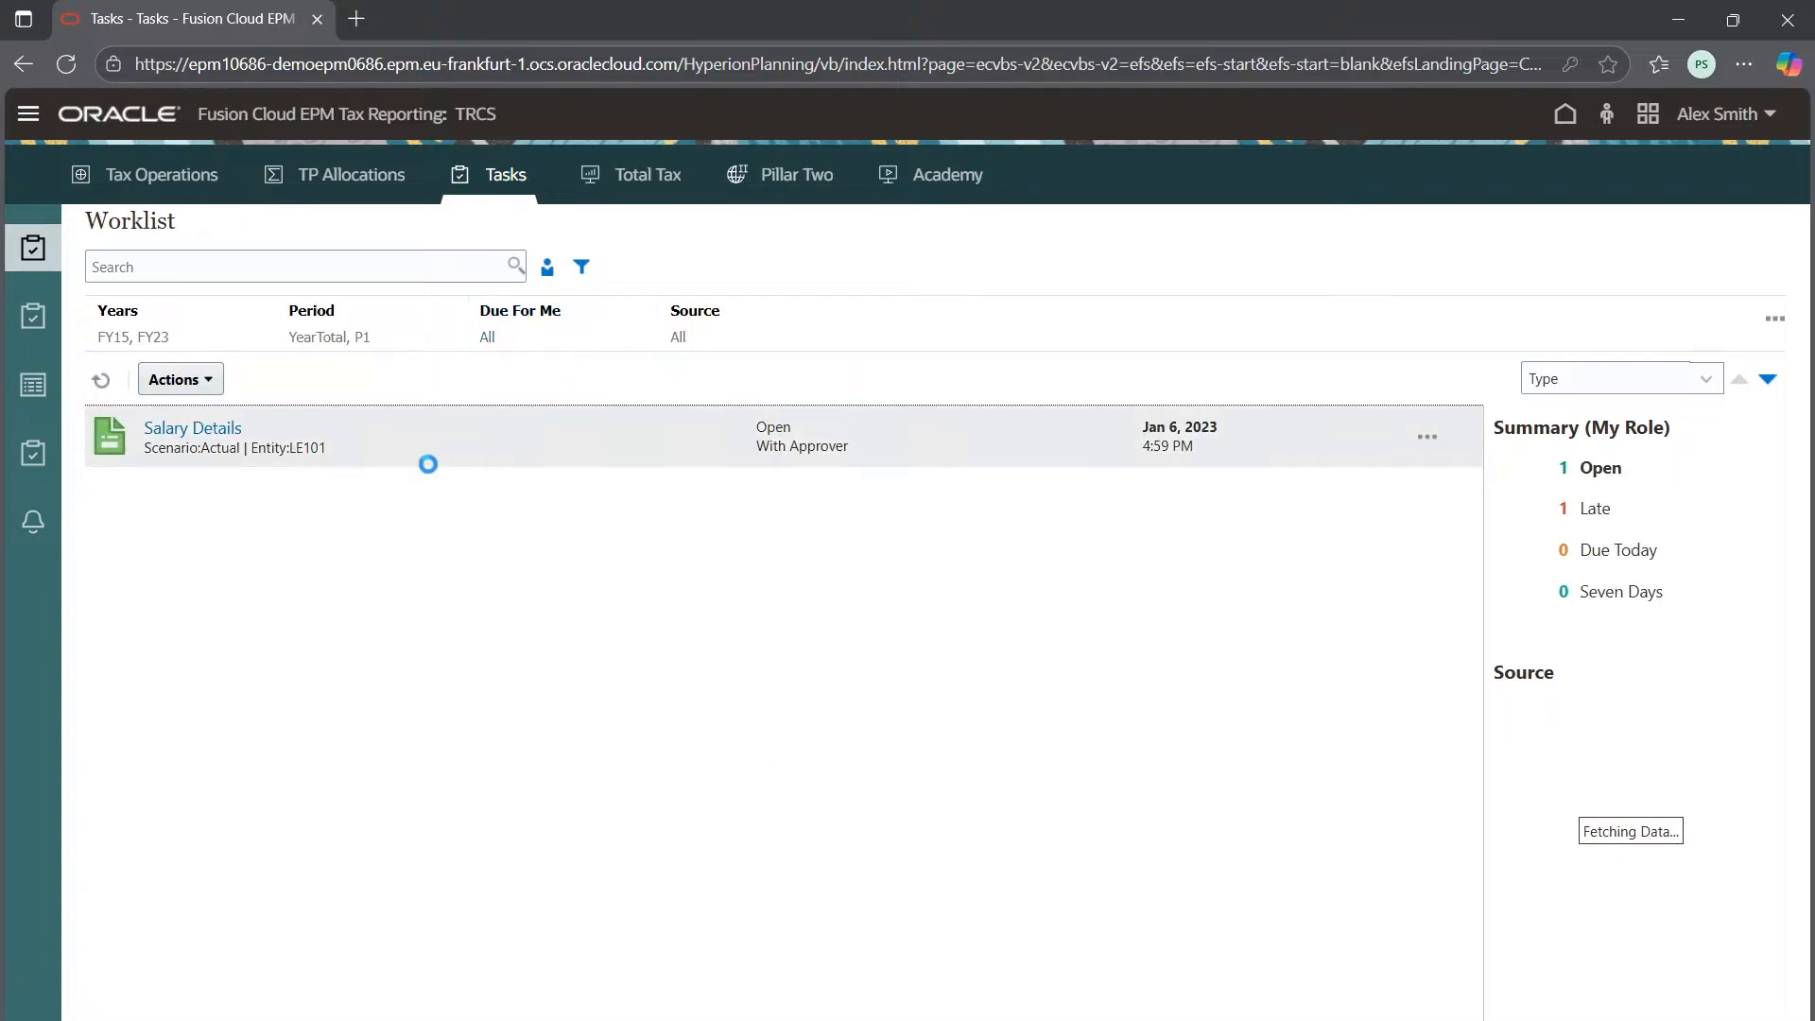
{"action": "left_click", "coordinate": [189, 430]}
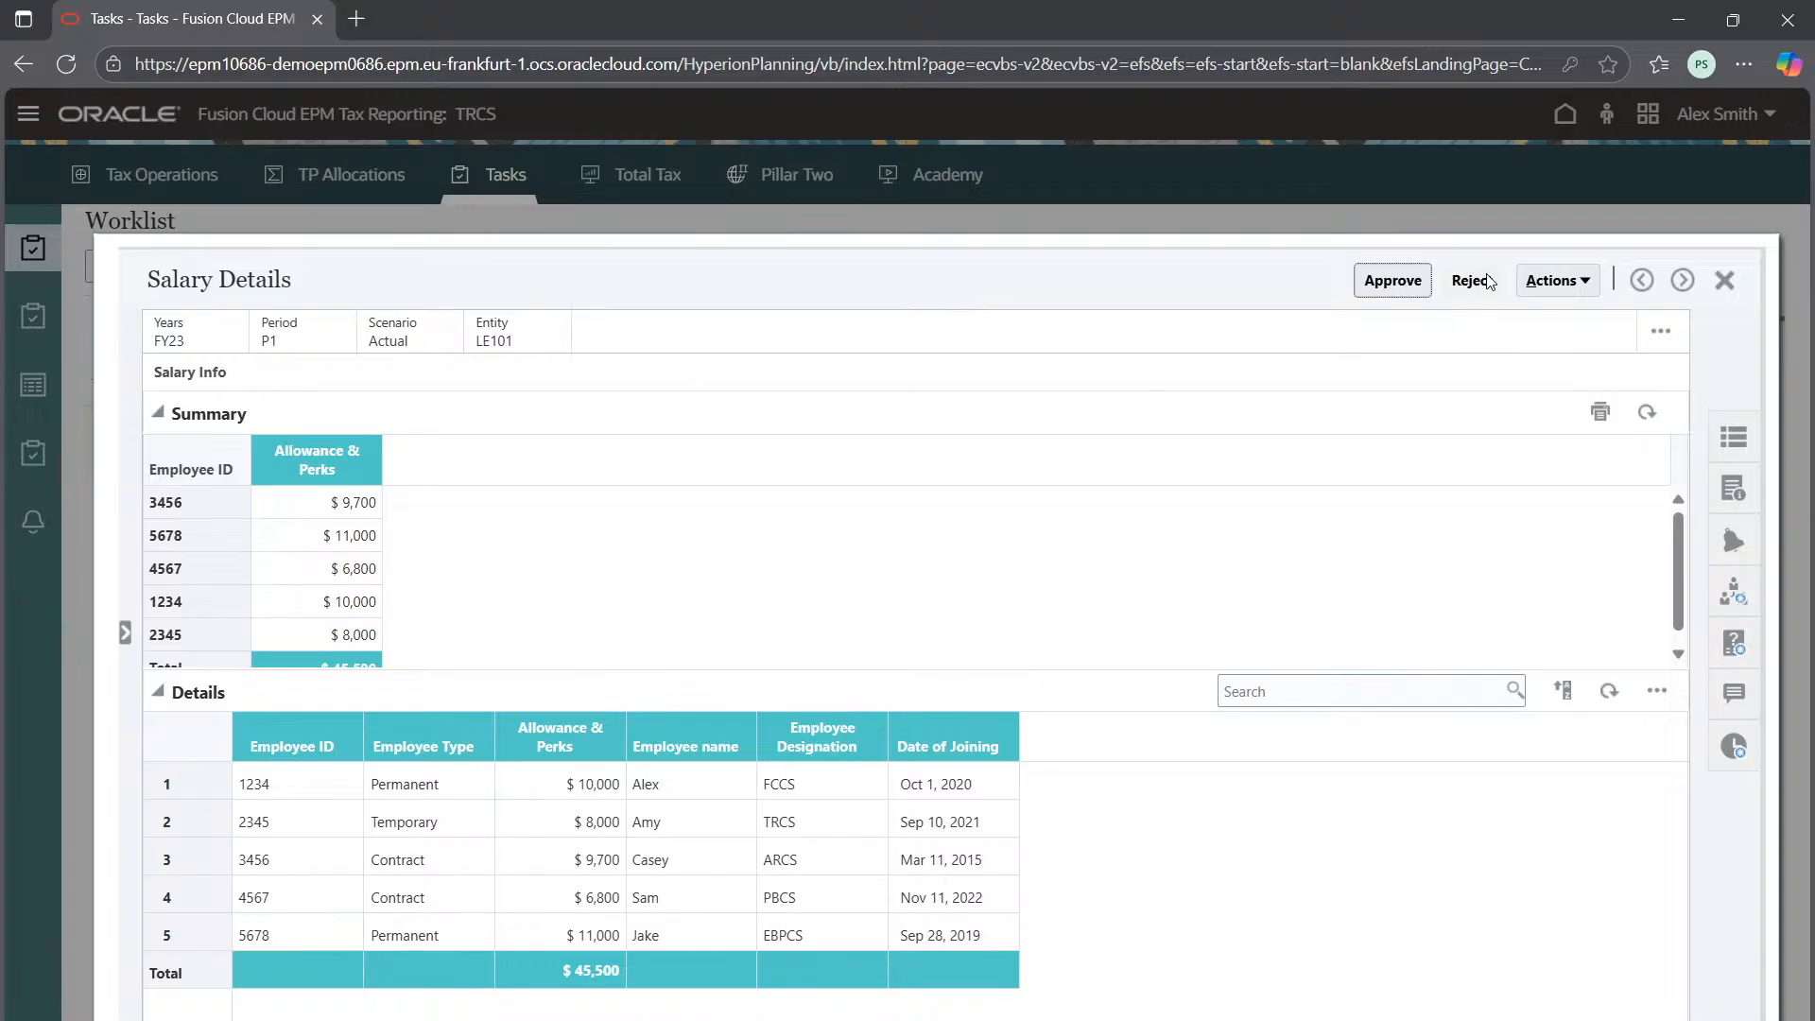
Approve the LE101 FY23 P1 Salary Details form totalling $45,500, then close it
{"action": "left_click", "coordinate": [1563, 279]}
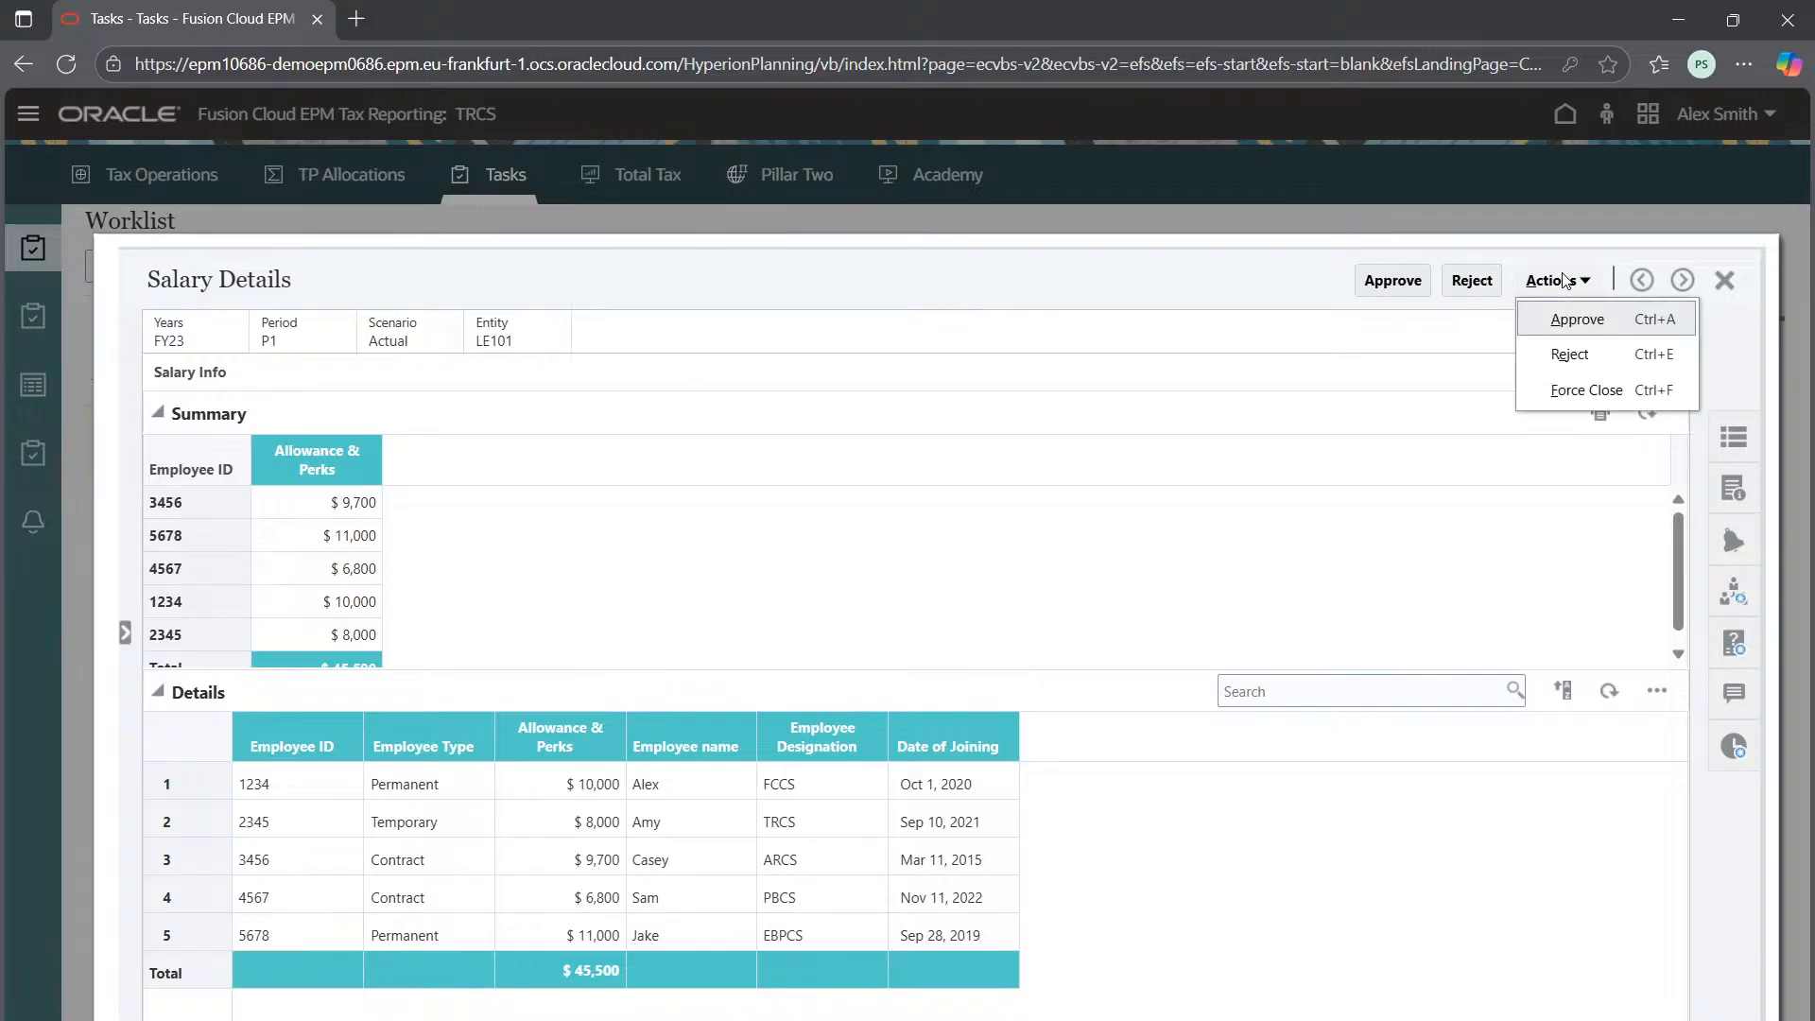
{"action": "left_click", "coordinate": [1183, 318]}
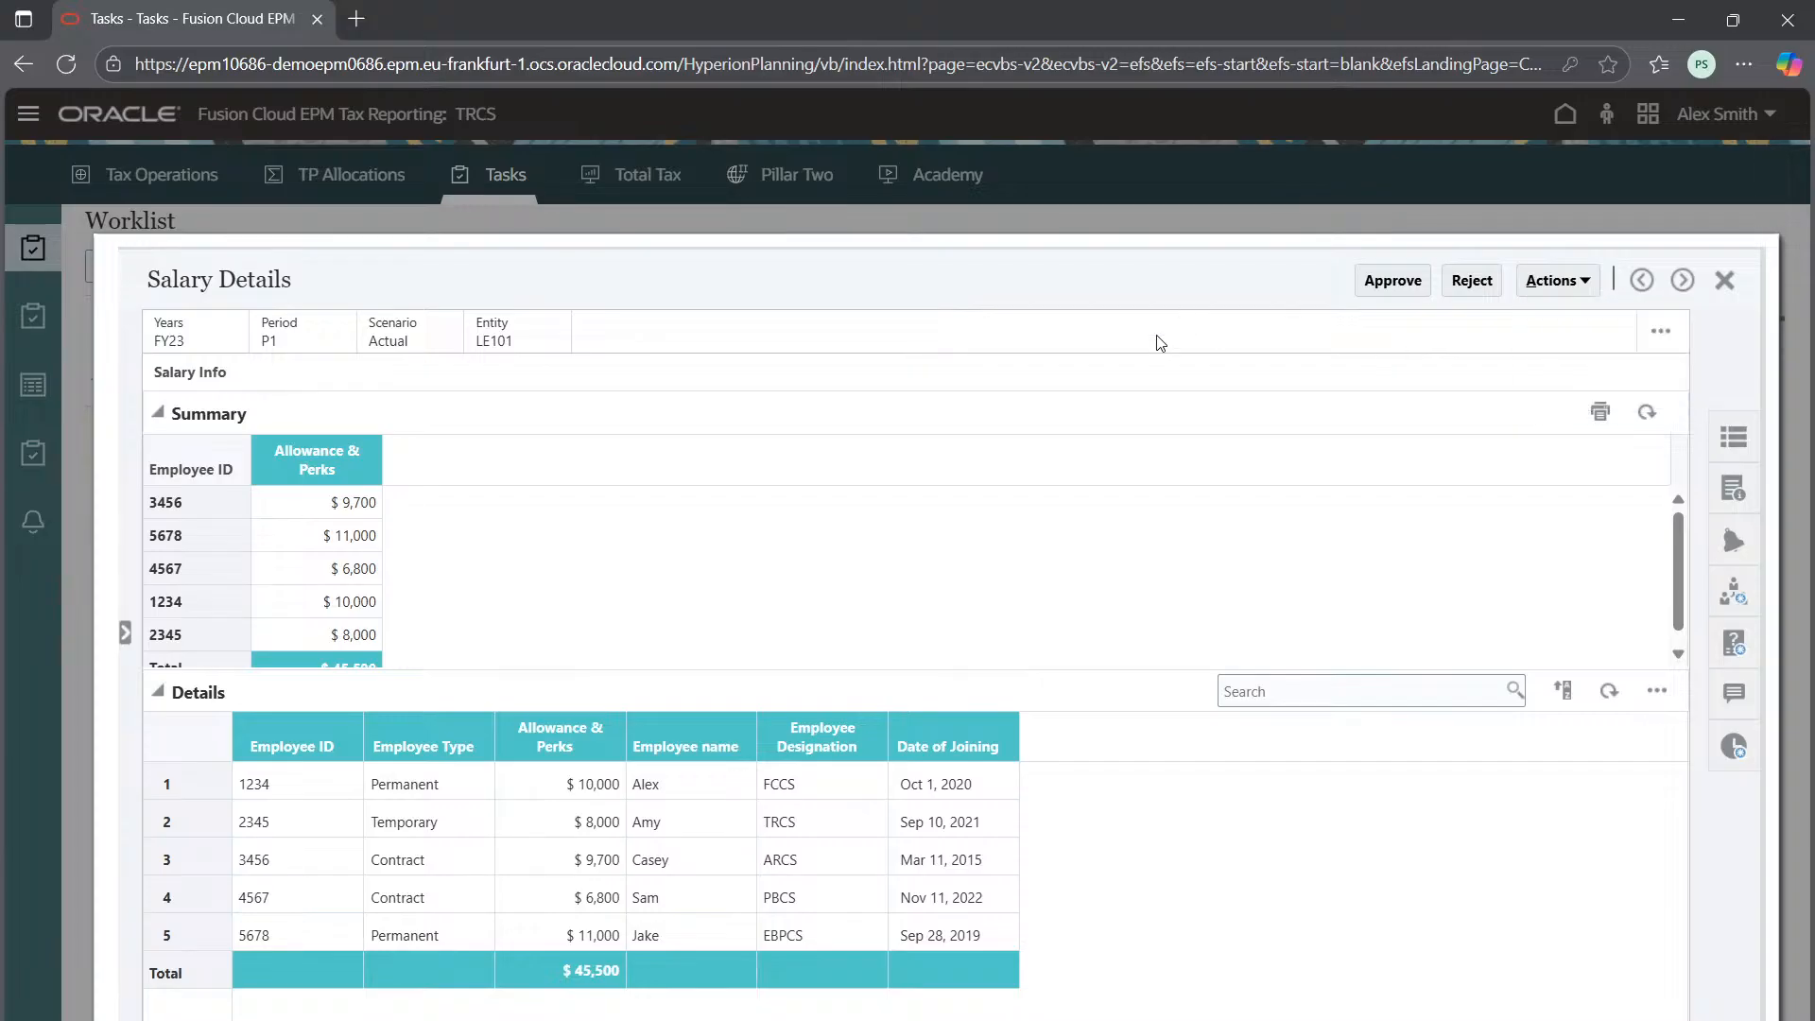
{"action": "left_click", "coordinate": [1388, 287]}
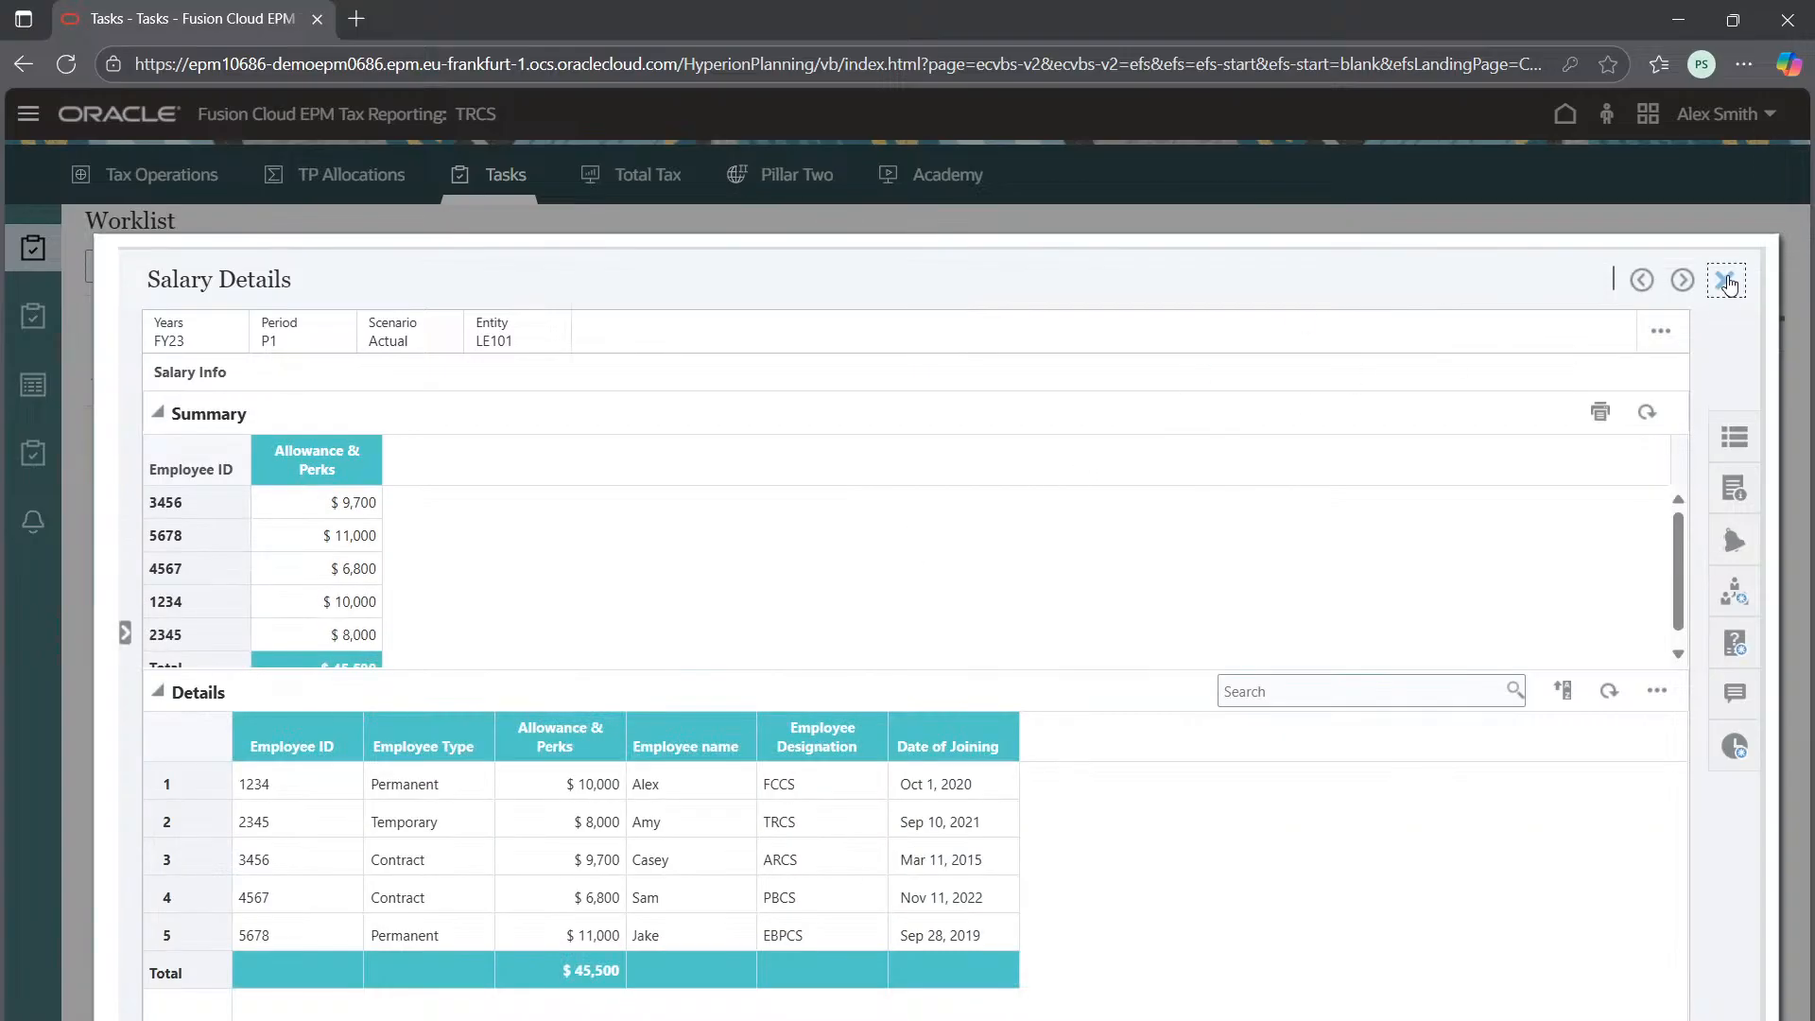
{"action": "left_click", "coordinate": [1724, 280]}
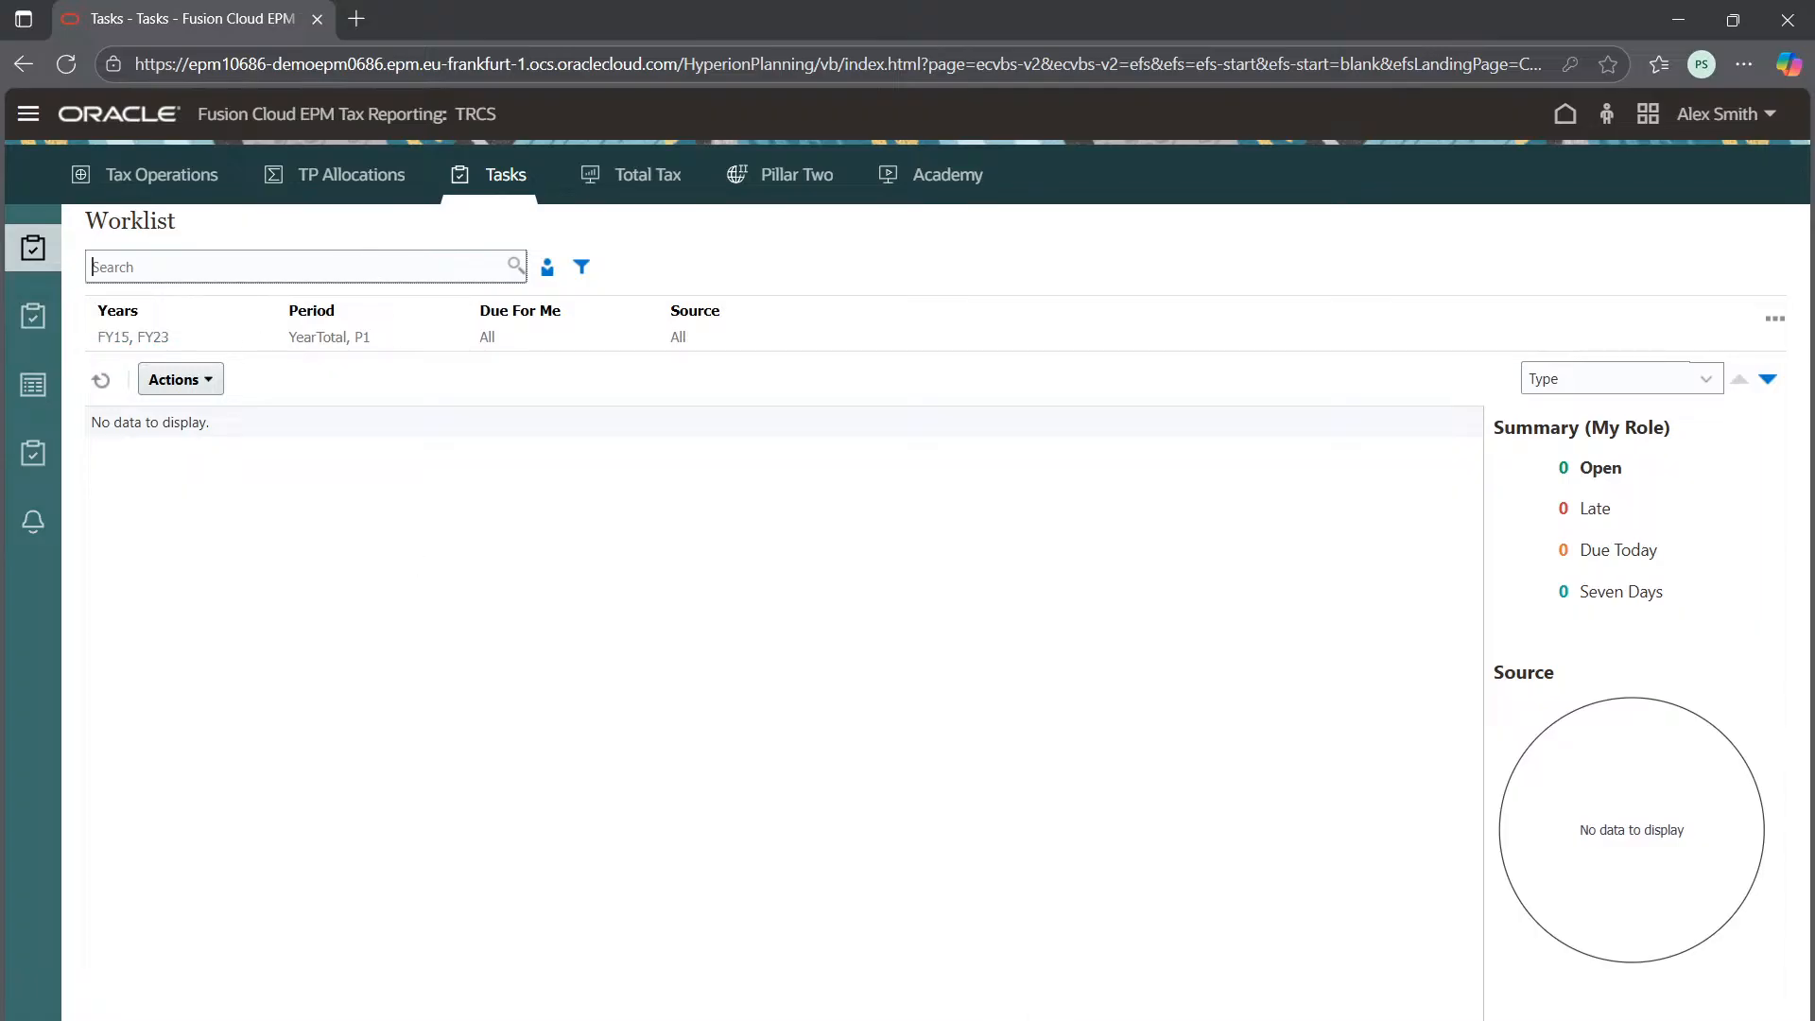
As admin, reload the app and open the Closed LE101 Salary Details task from Supplemental Data Tasks
{"action": "mouse_move", "coordinate": [1256, 1020]}
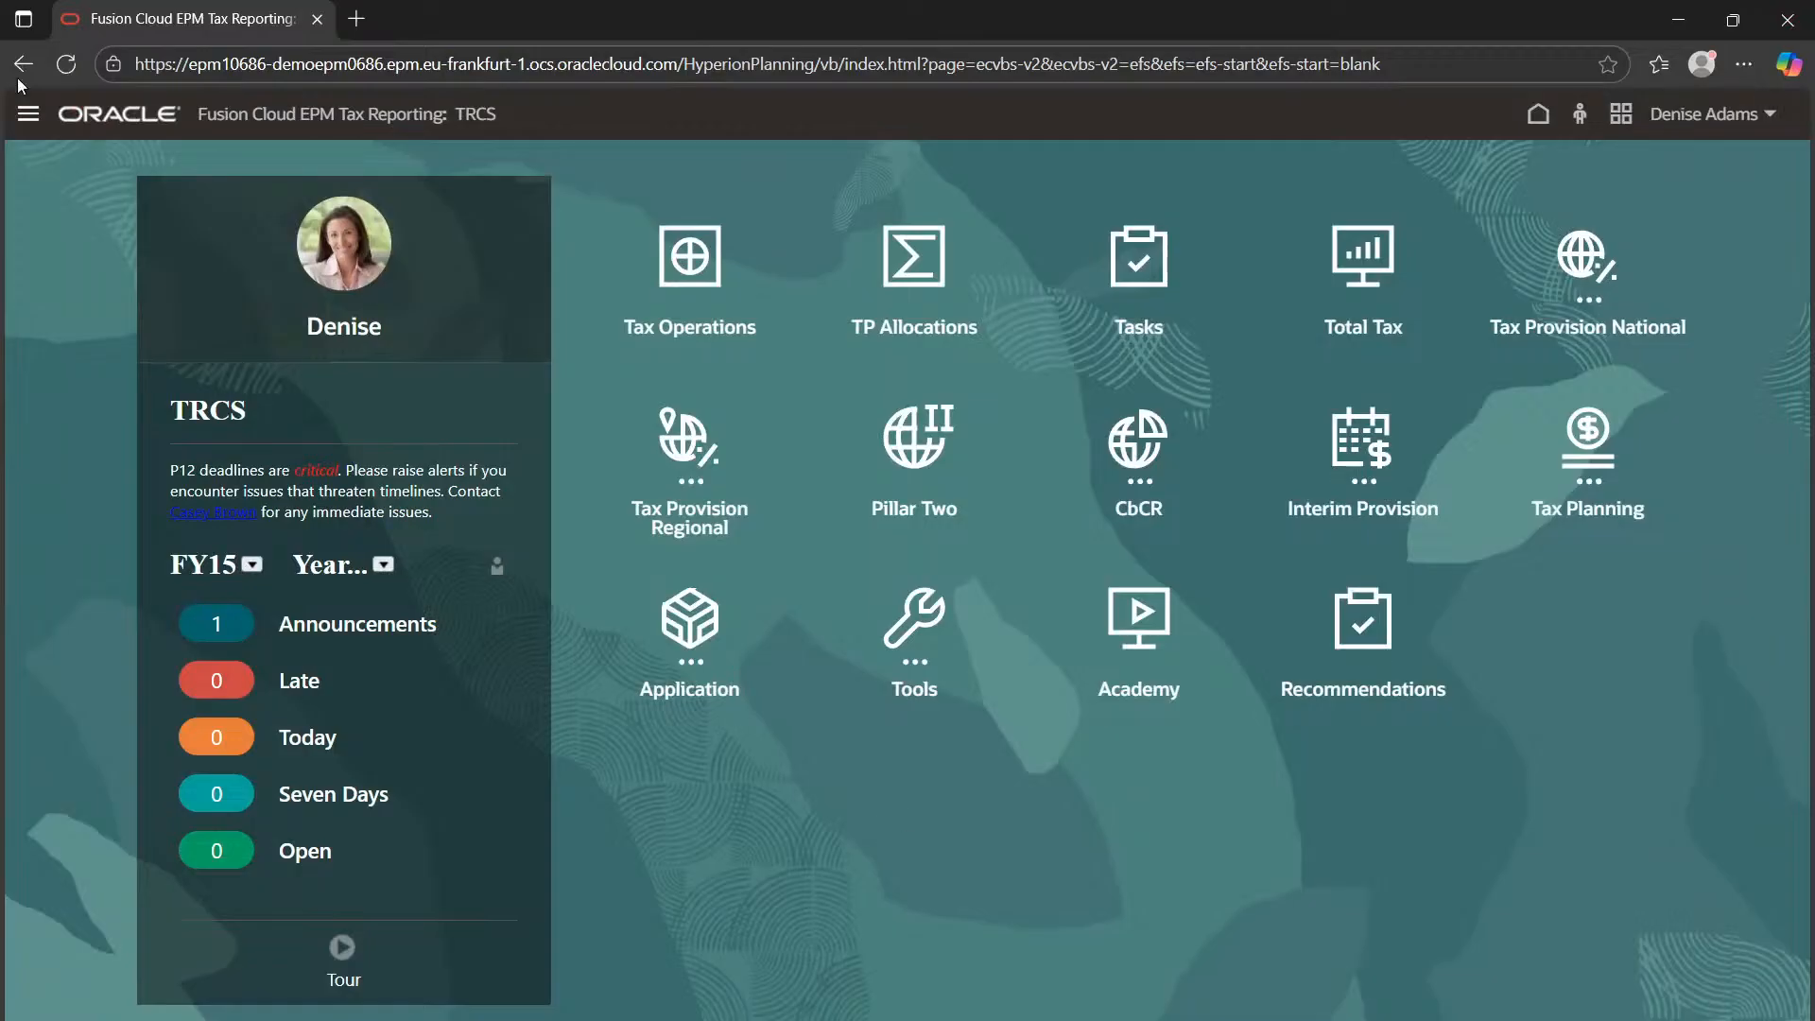
{"action": "left_click", "coordinate": [67, 64]}
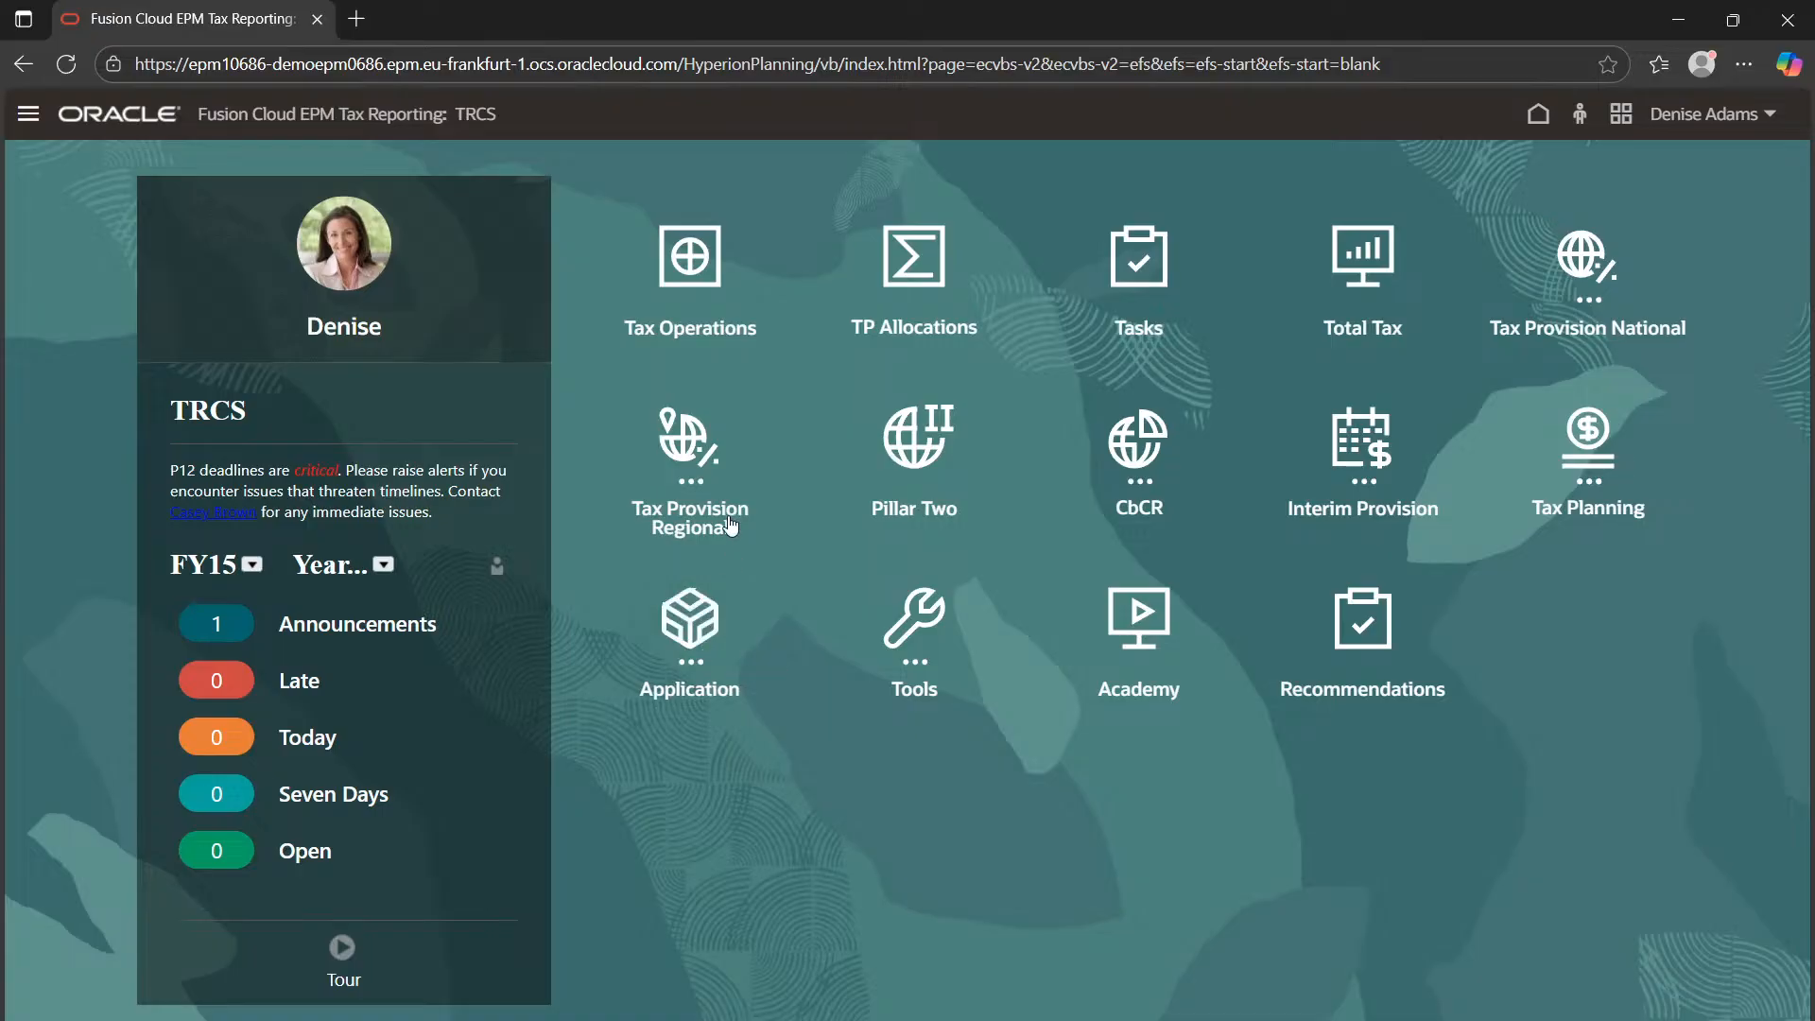
{"action": "left_click", "coordinate": [1173, 237]}
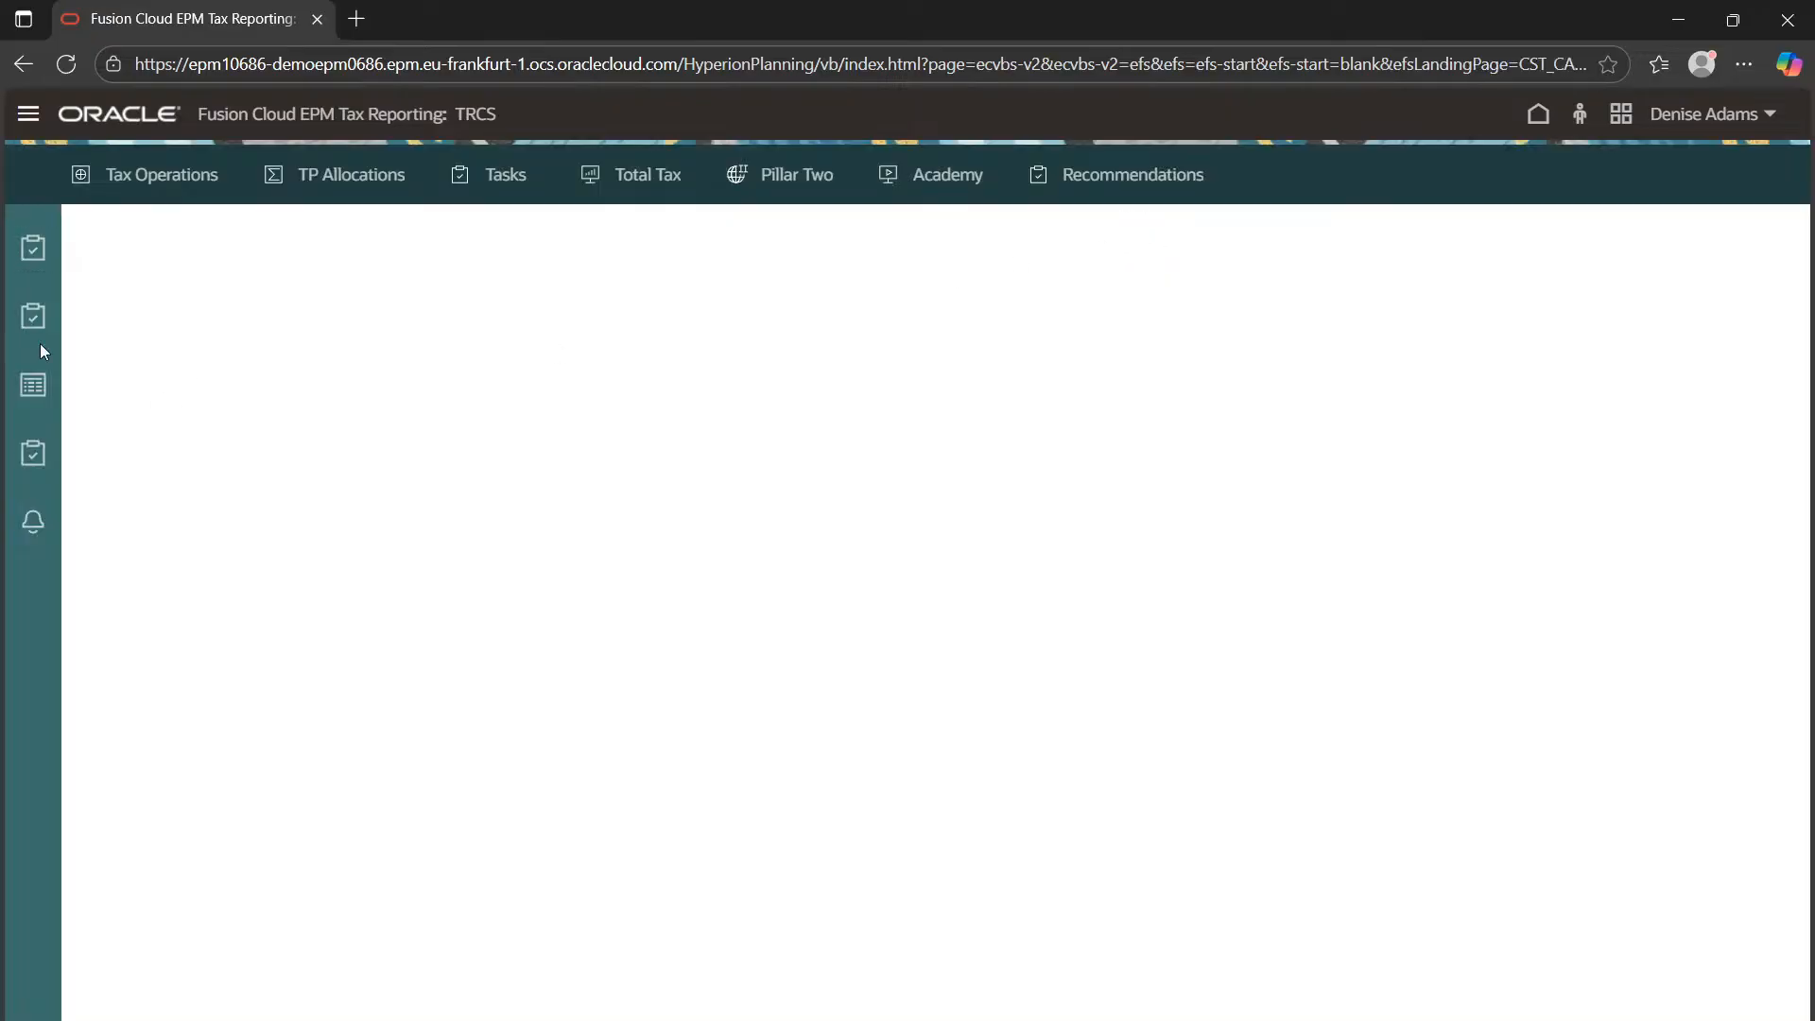
{"action": "left_click", "coordinate": [34, 384]}
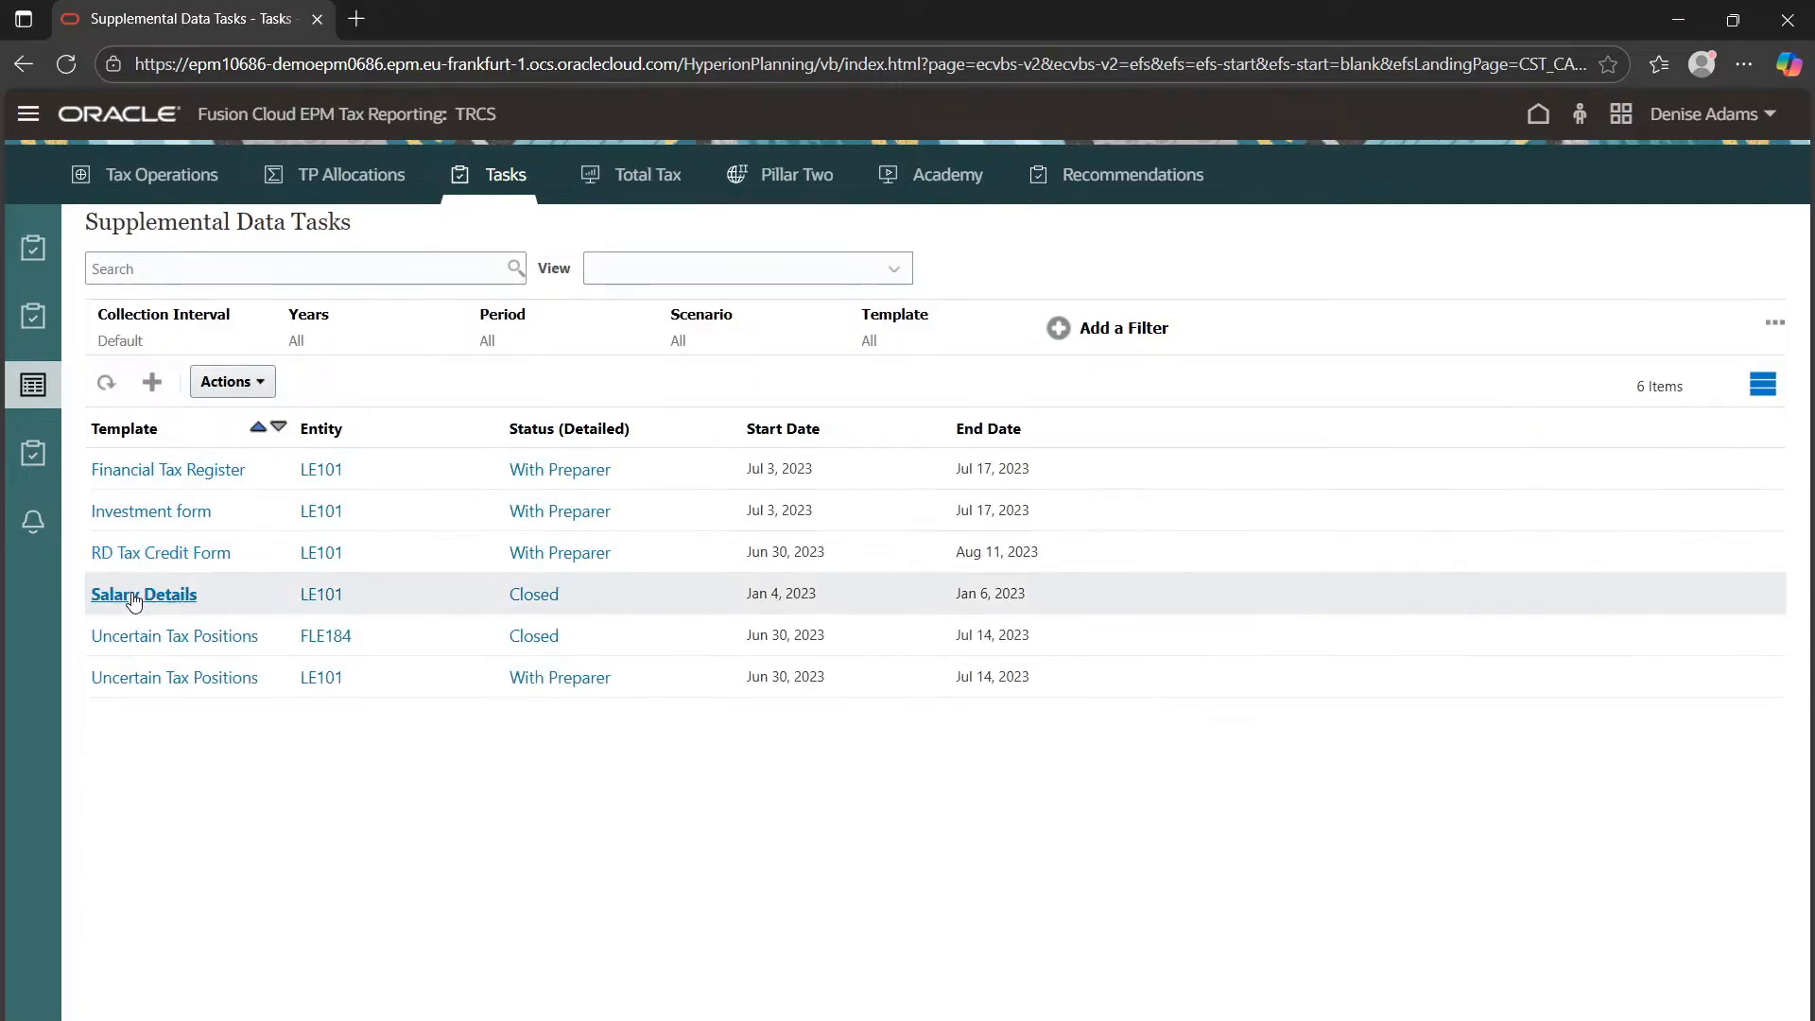
{"action": "left_click", "coordinate": [534, 594]}
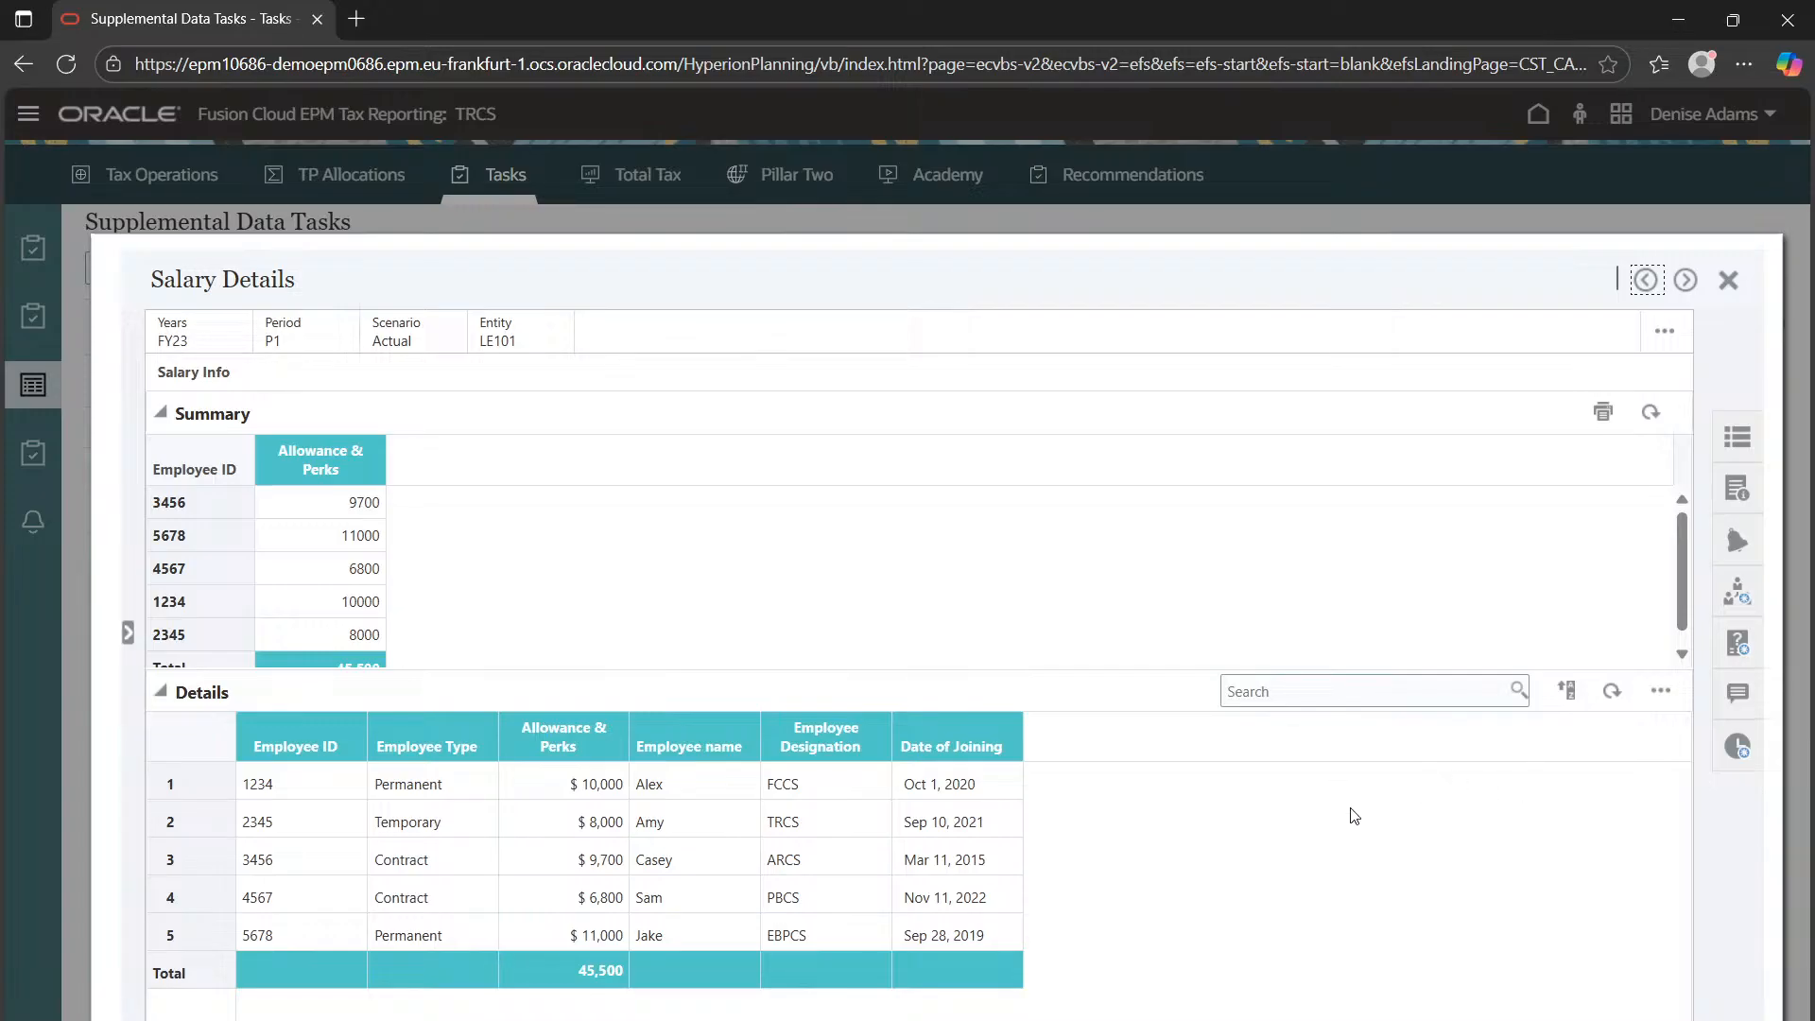
Review the preparer's compliance answer in the Salary Details Questions panel
{"action": "scroll", "coordinate": [1504, 586], "scroll_direction": "down", "scroll_amount": 1}
{"action": "scroll", "coordinate": [1123, 589], "scroll_direction": "up", "scroll_amount": 1}
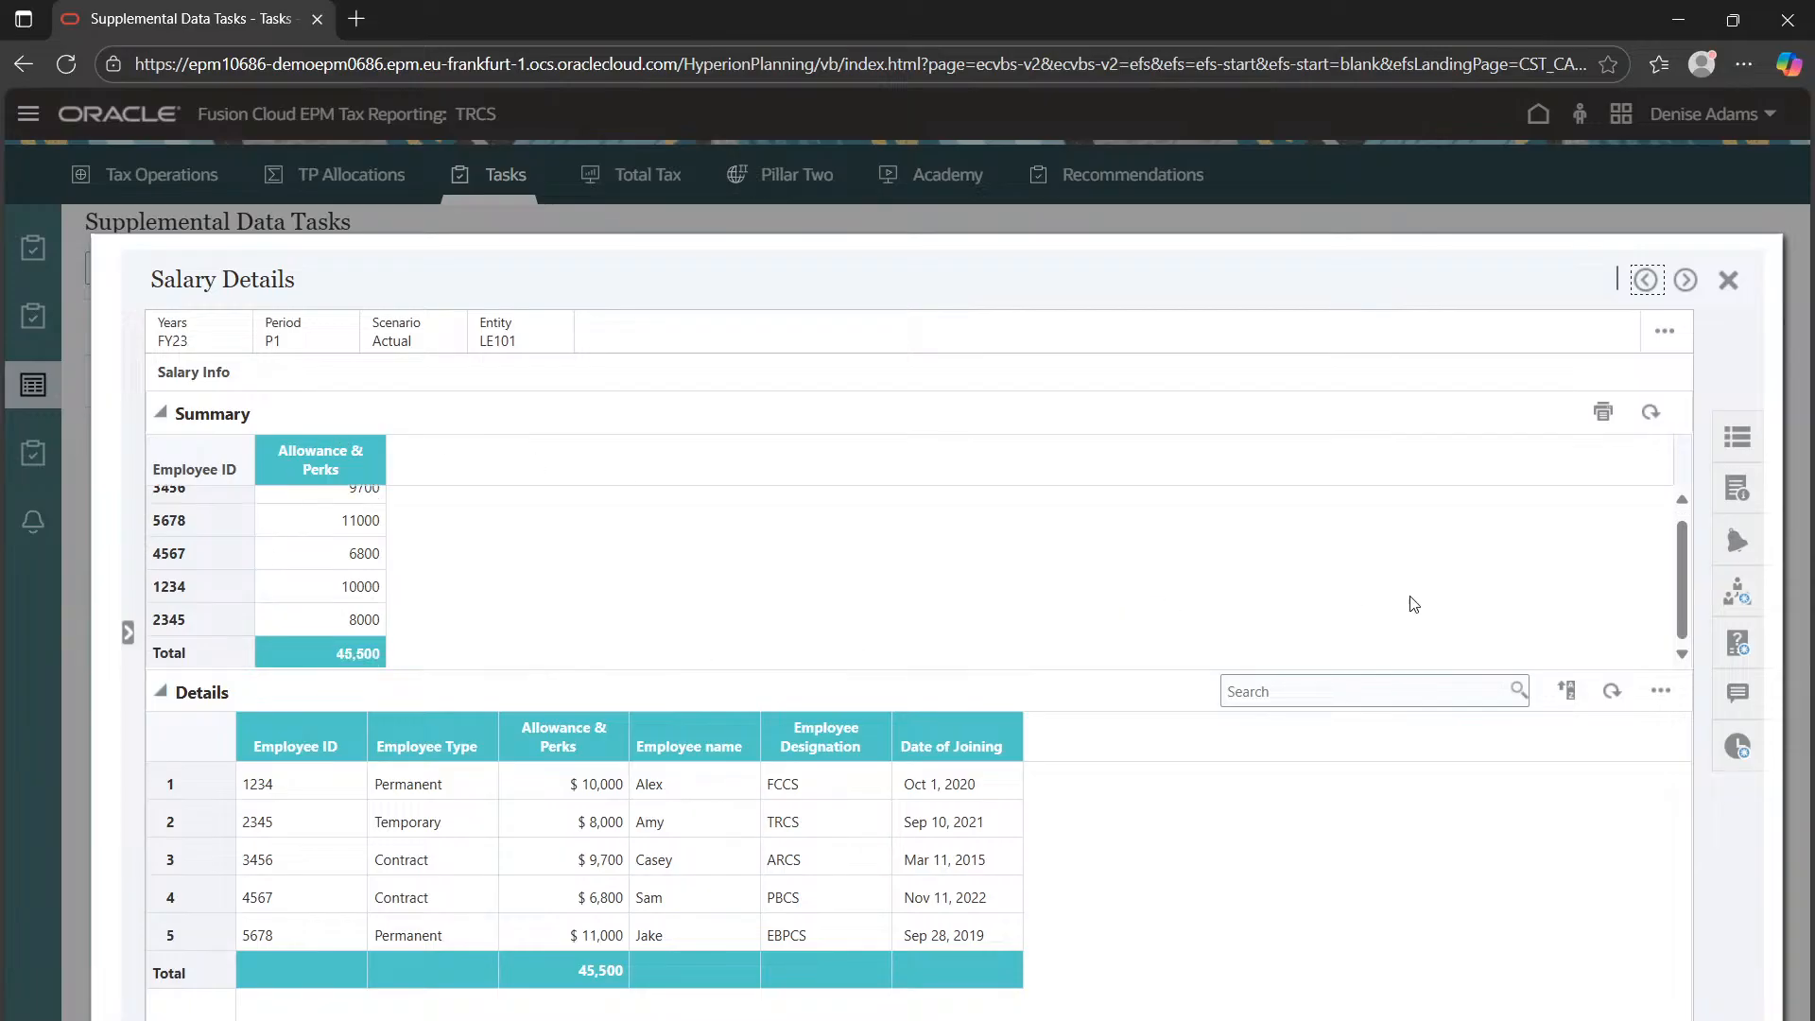
{"action": "scroll", "coordinate": [1362, 603], "scroll_direction": "down", "scroll_amount": 1}
{"action": "left_click", "coordinate": [1739, 643]}
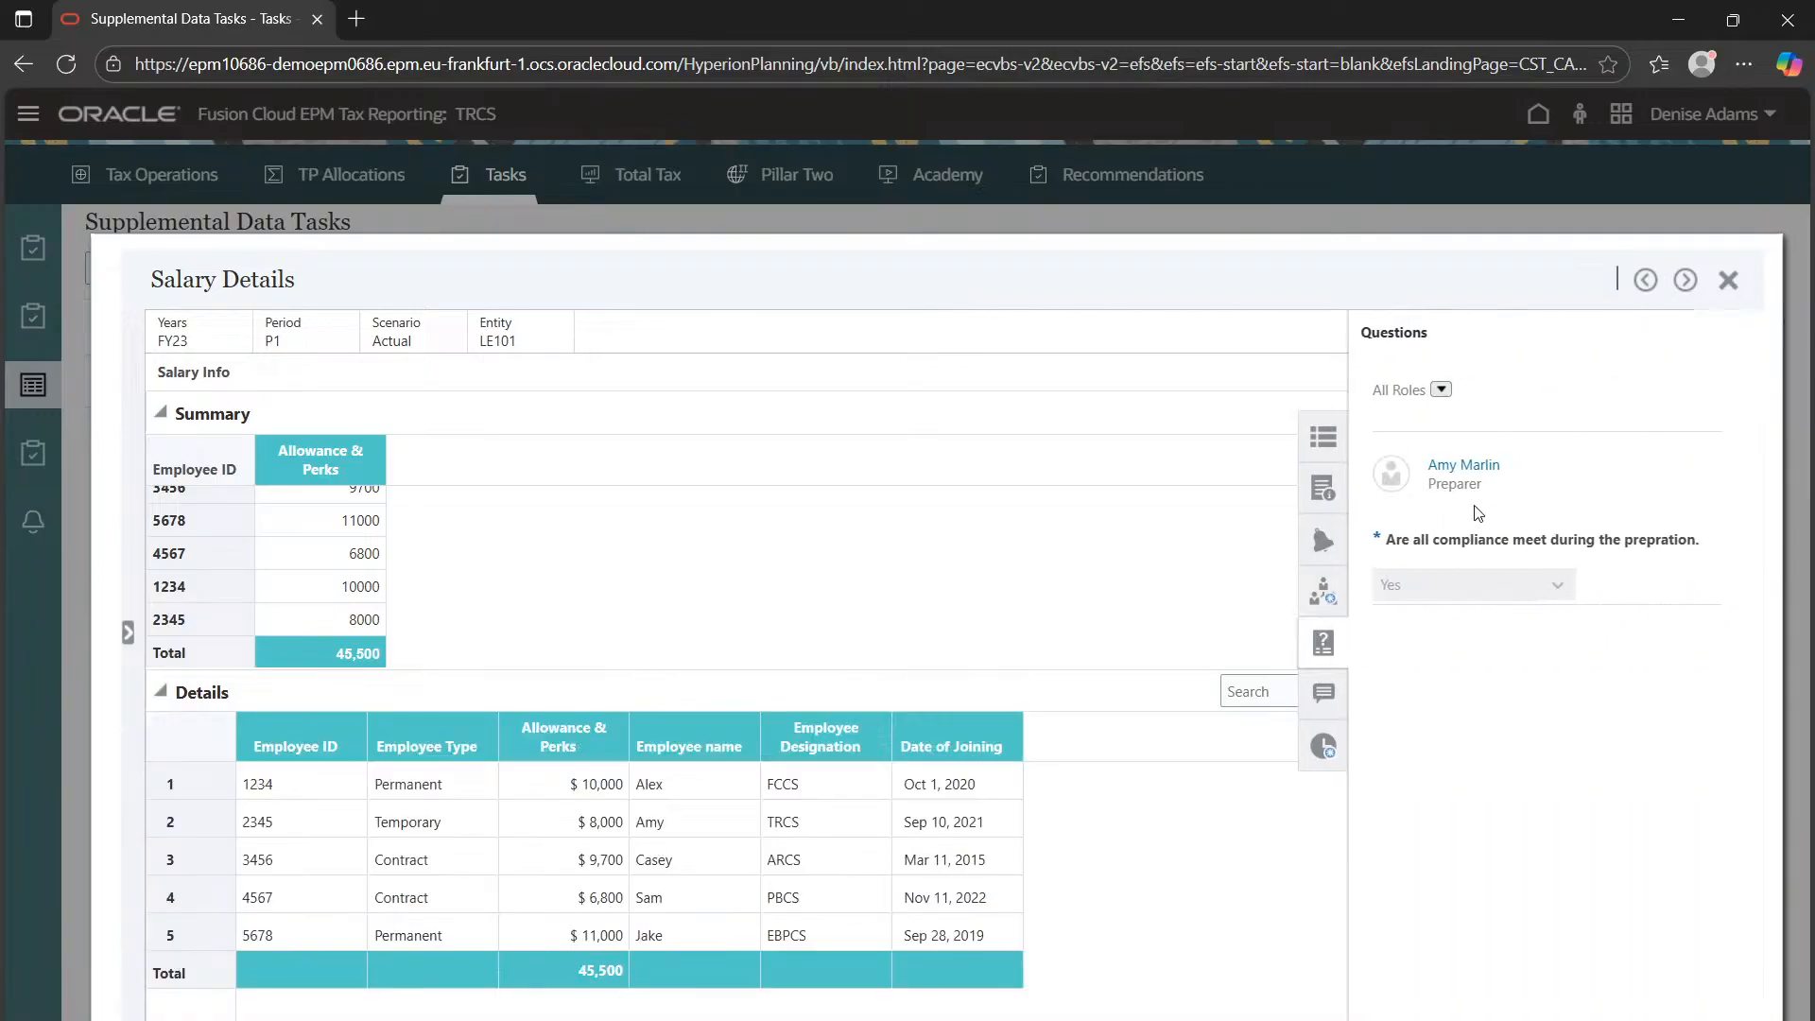
{"action": "left_click", "coordinate": [1430, 584]}
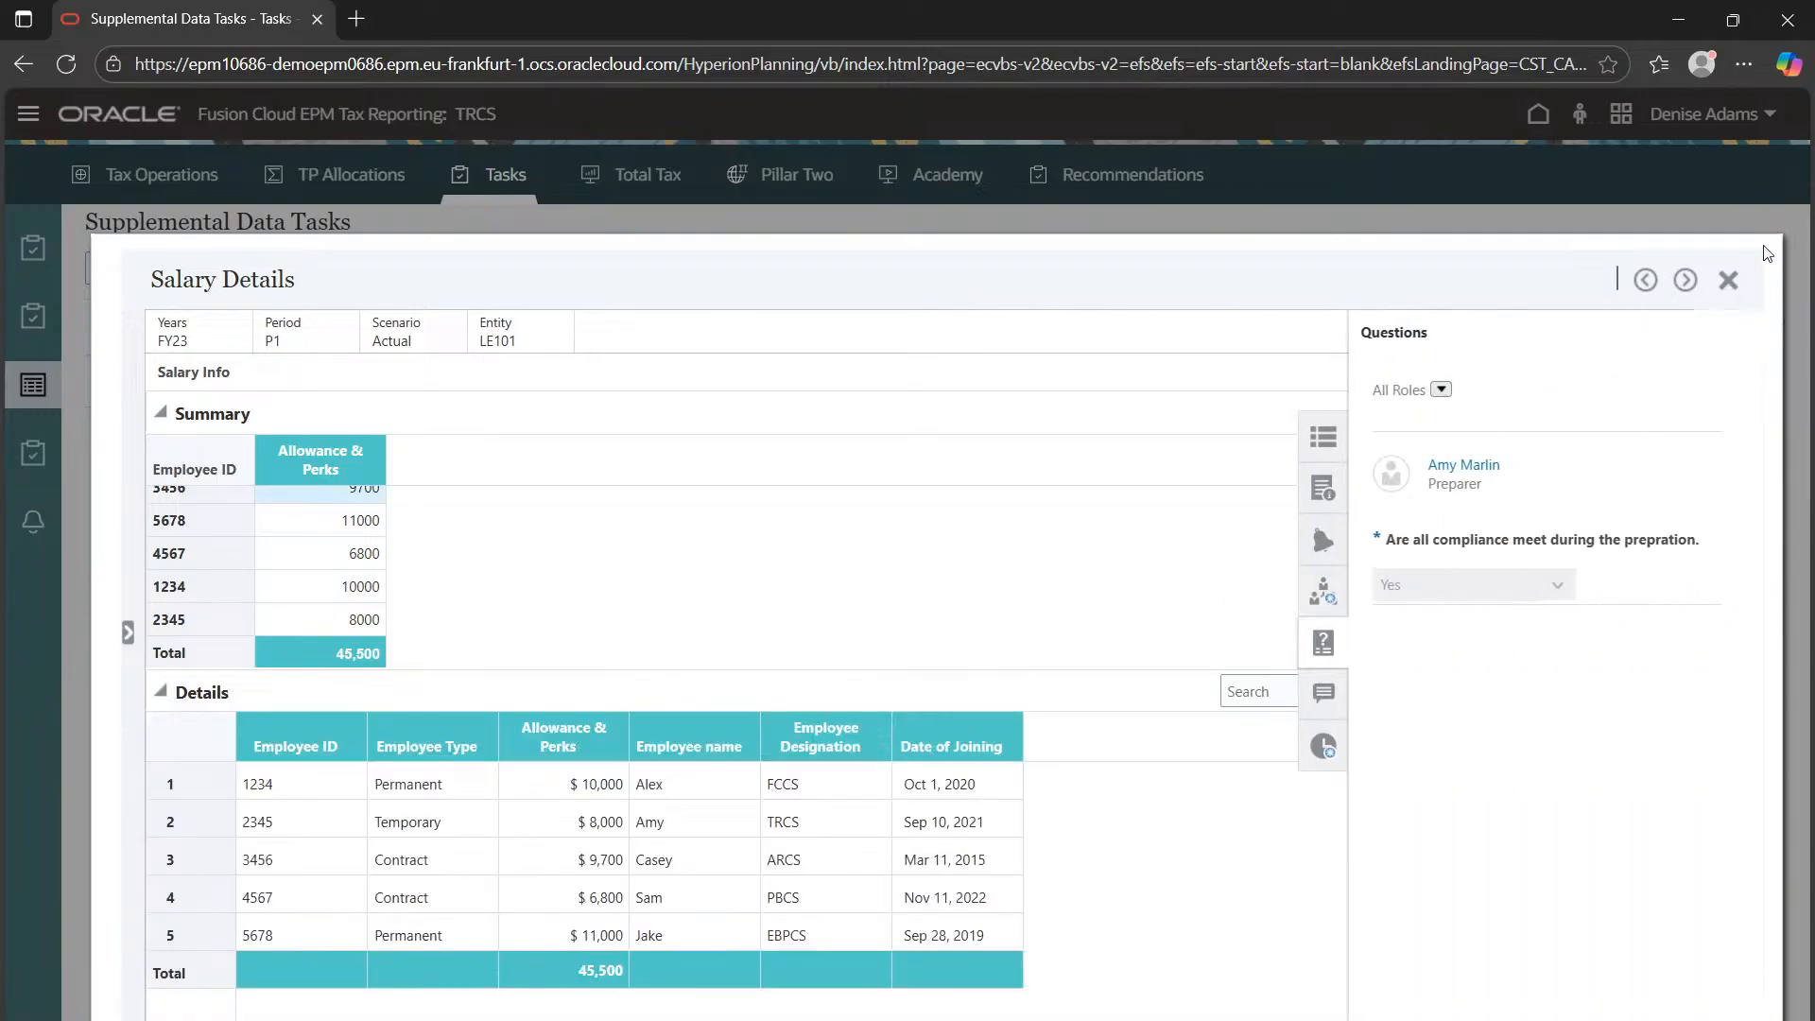
{"action": "left_click", "coordinate": [1728, 280]}
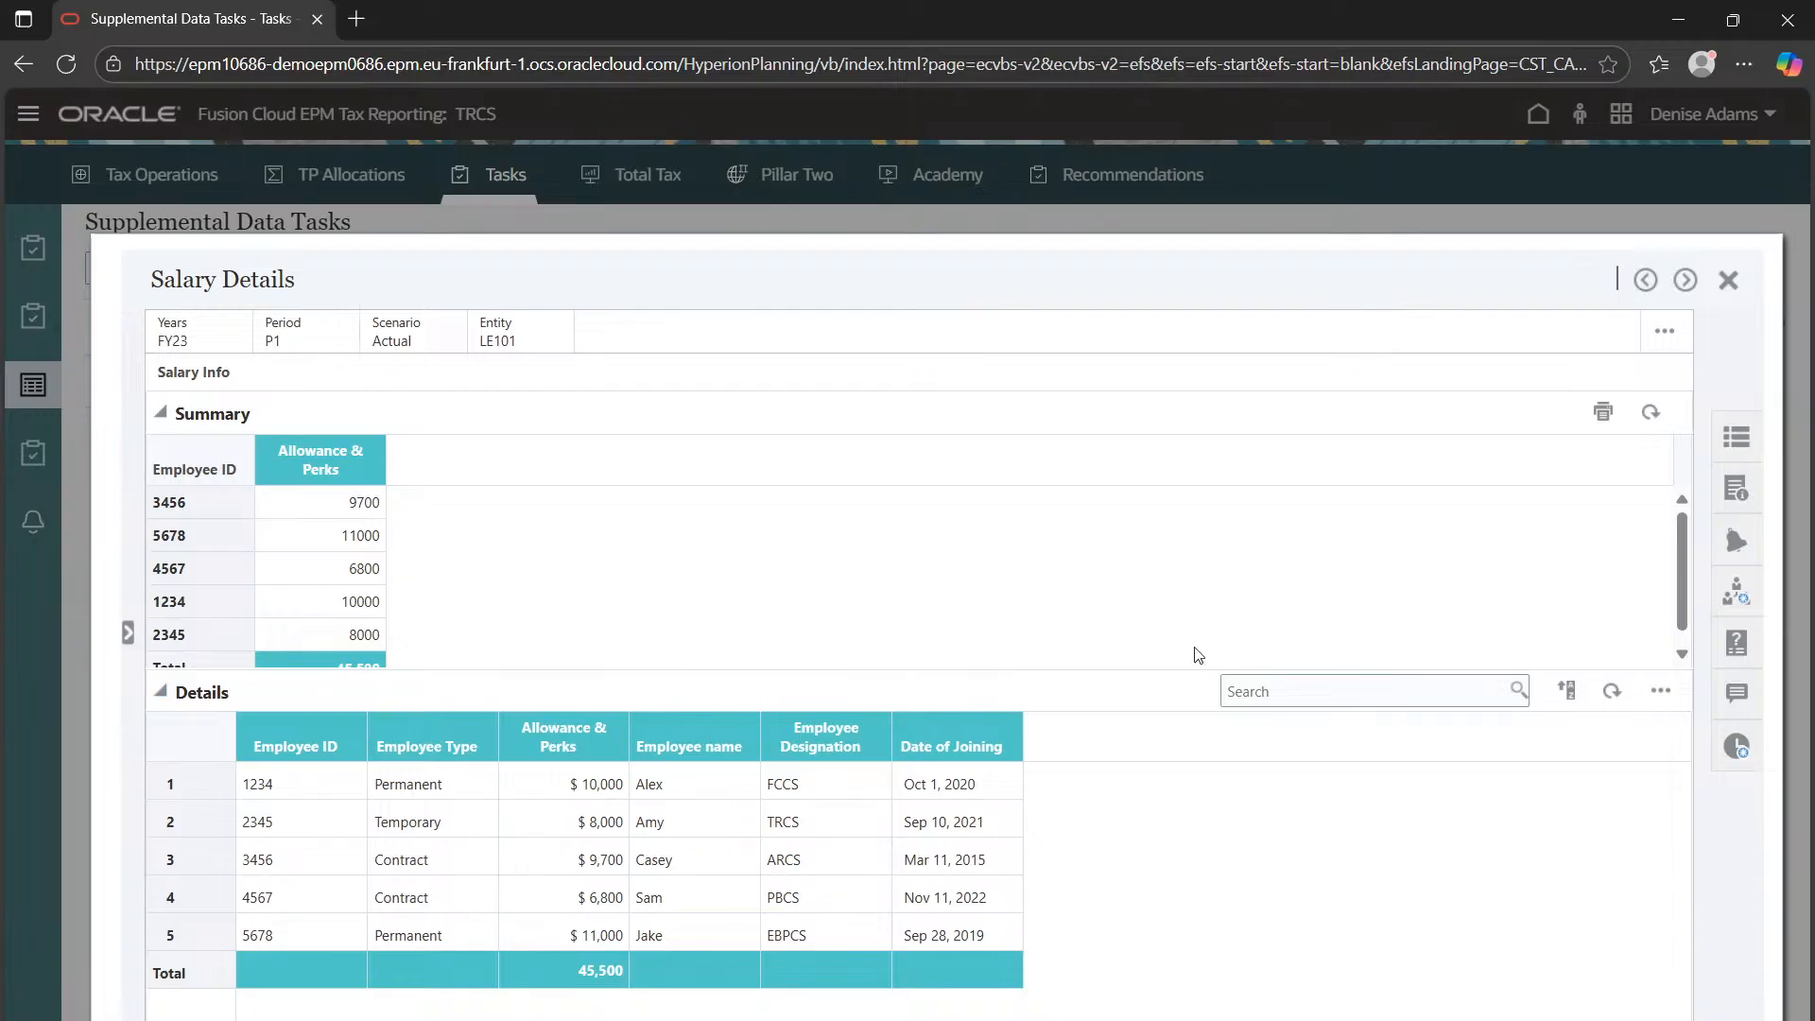
Check the completed preparer and approver workflow, then close the form and go home
{"action": "left_click", "coordinate": [1747, 588]}
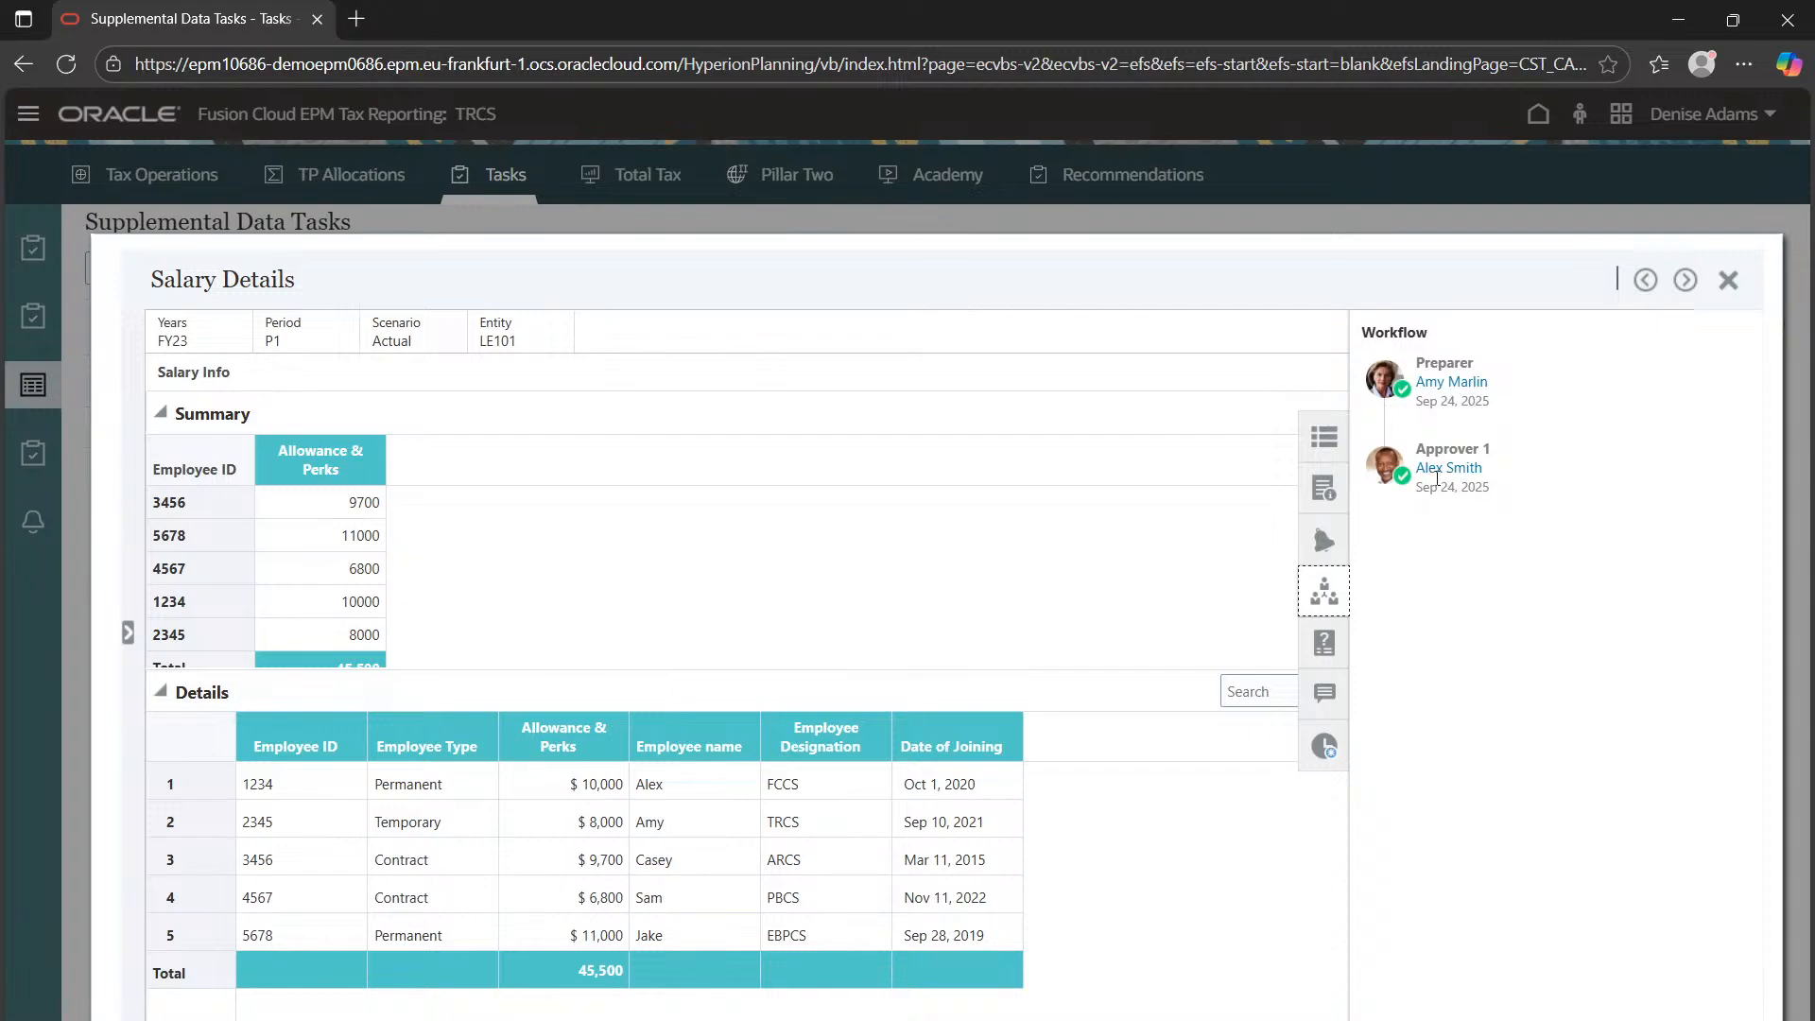
{"action": "left_click", "coordinate": [1728, 280]}
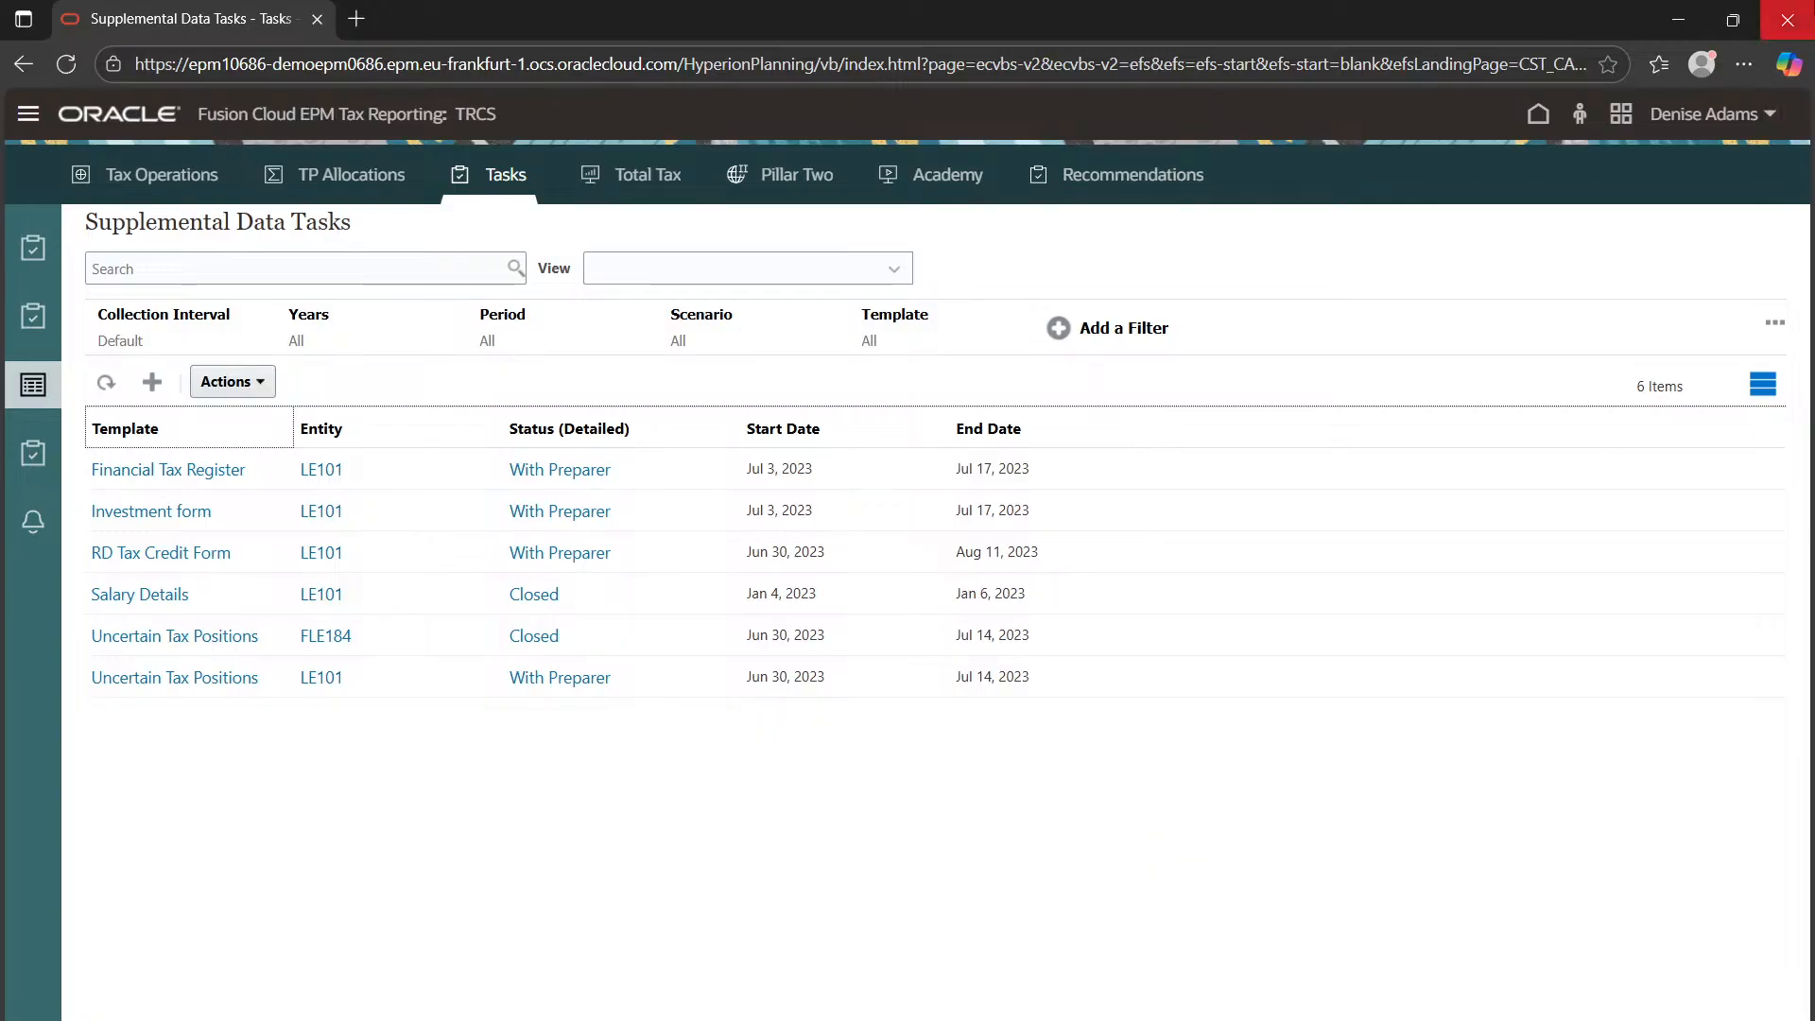
{"action": "left_click", "coordinate": [1538, 113]}
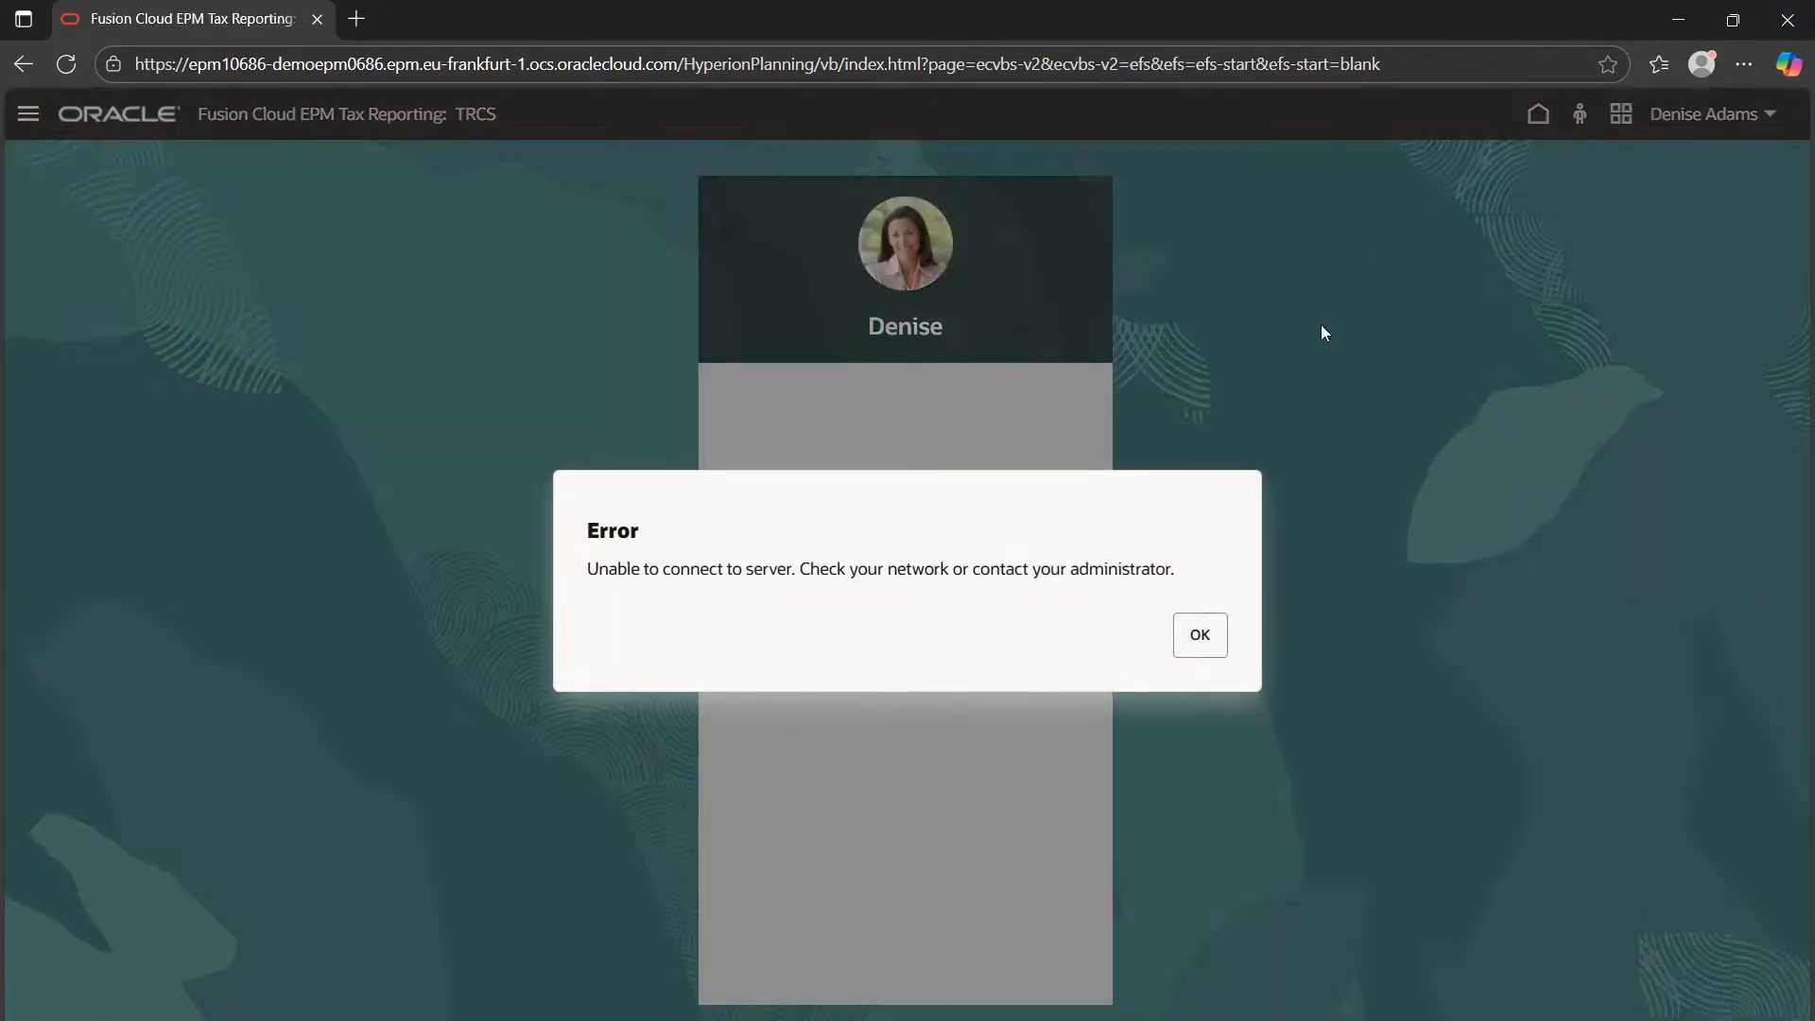
Dismiss the server error and browse Supplemental Data's collection intervals, collection periods and Collections list
{"action": "left_click", "coordinate": [1193, 636]}
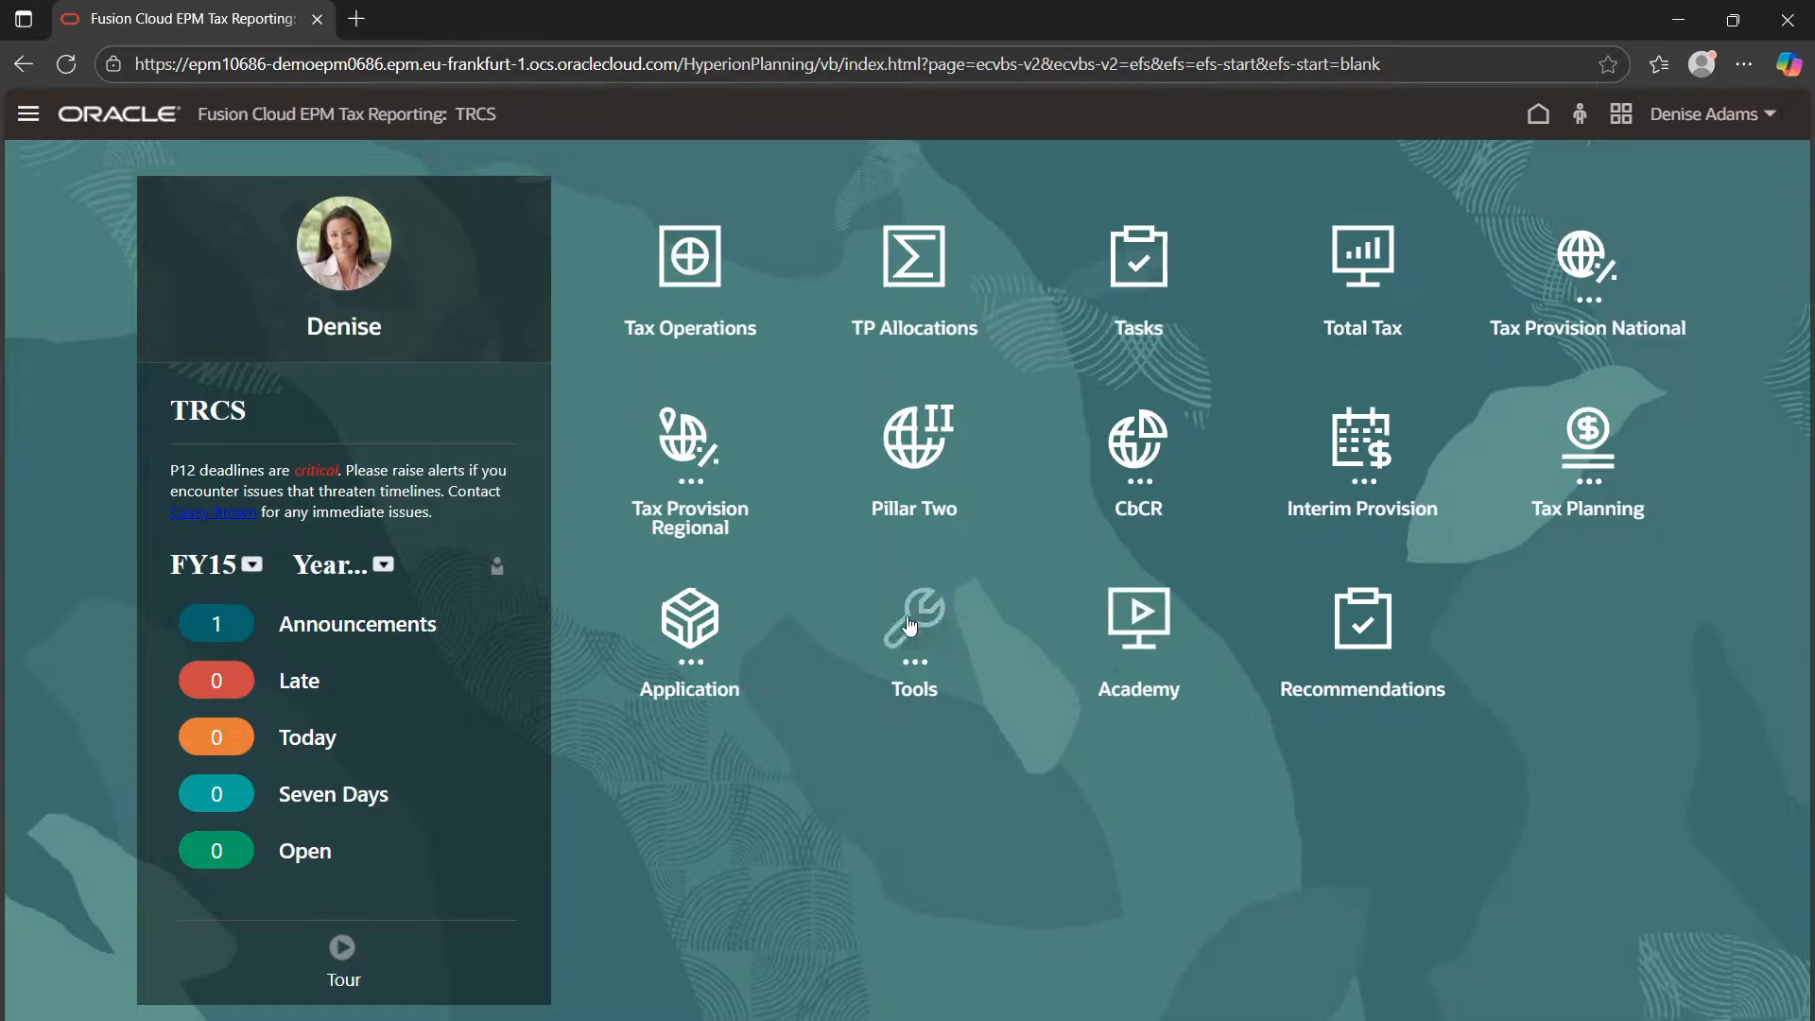
{"action": "left_click", "coordinate": [688, 643]}
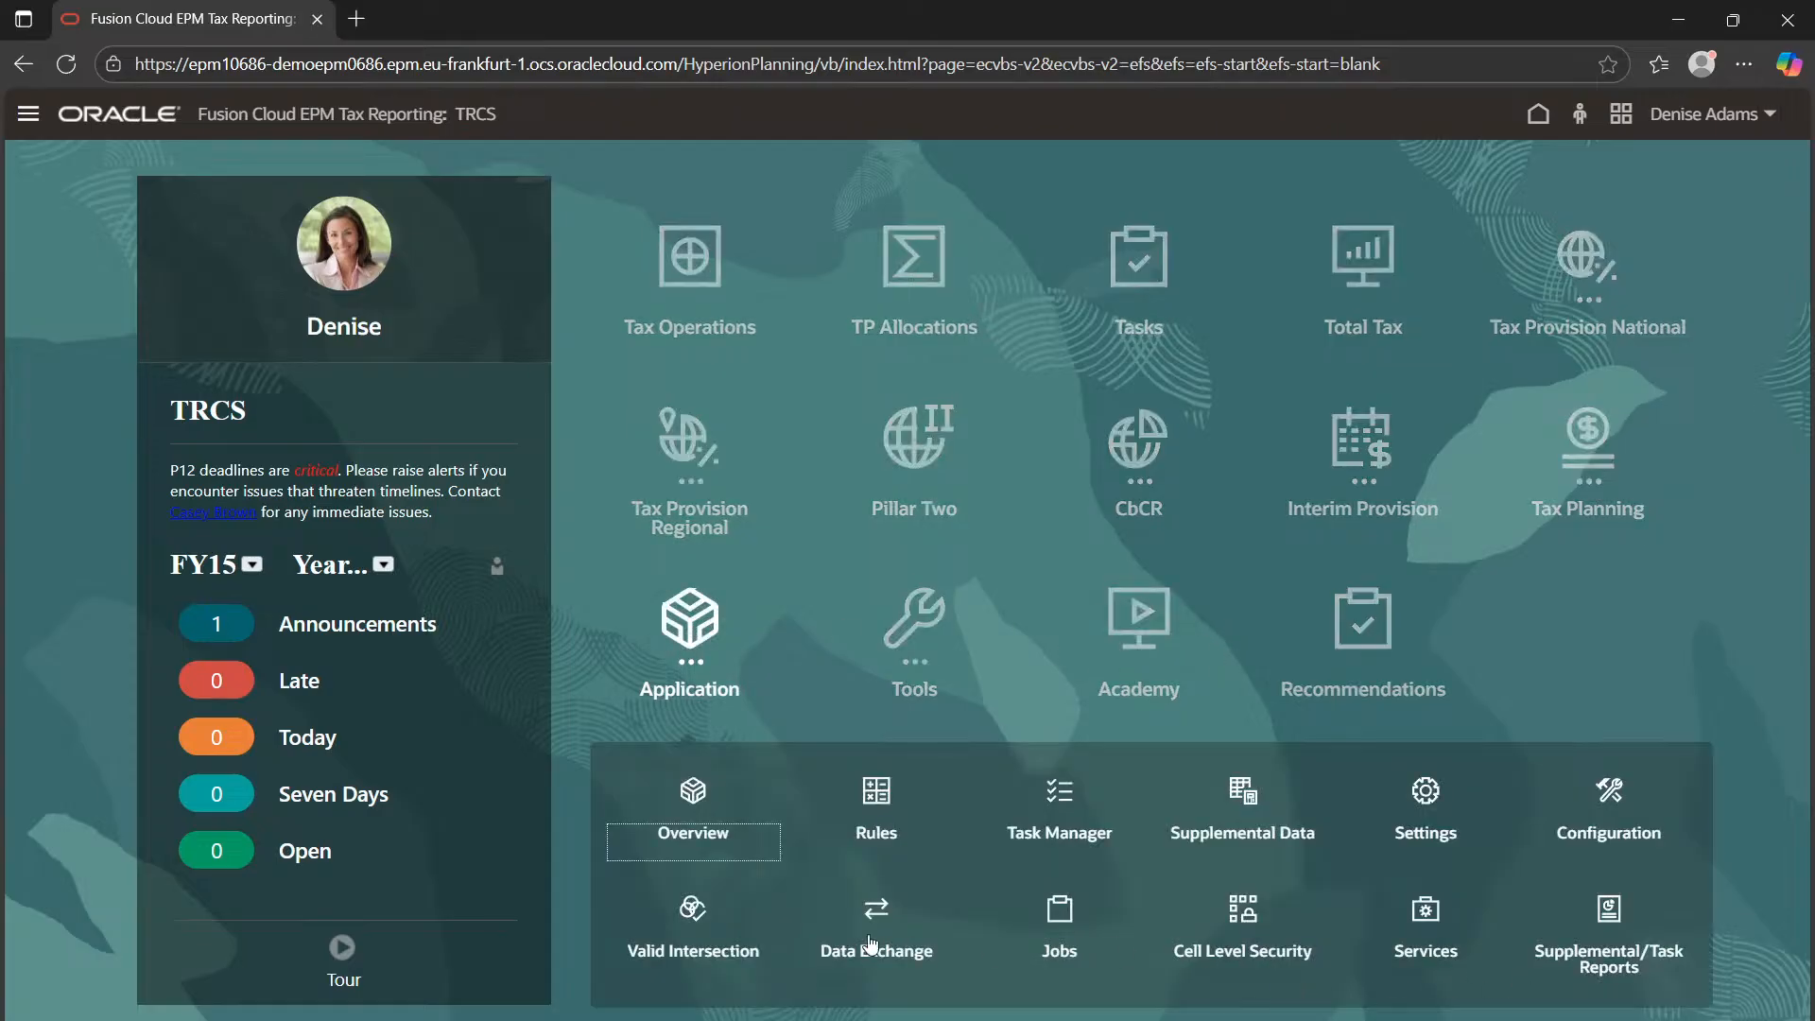
{"action": "left_click", "coordinate": [1232, 819]}
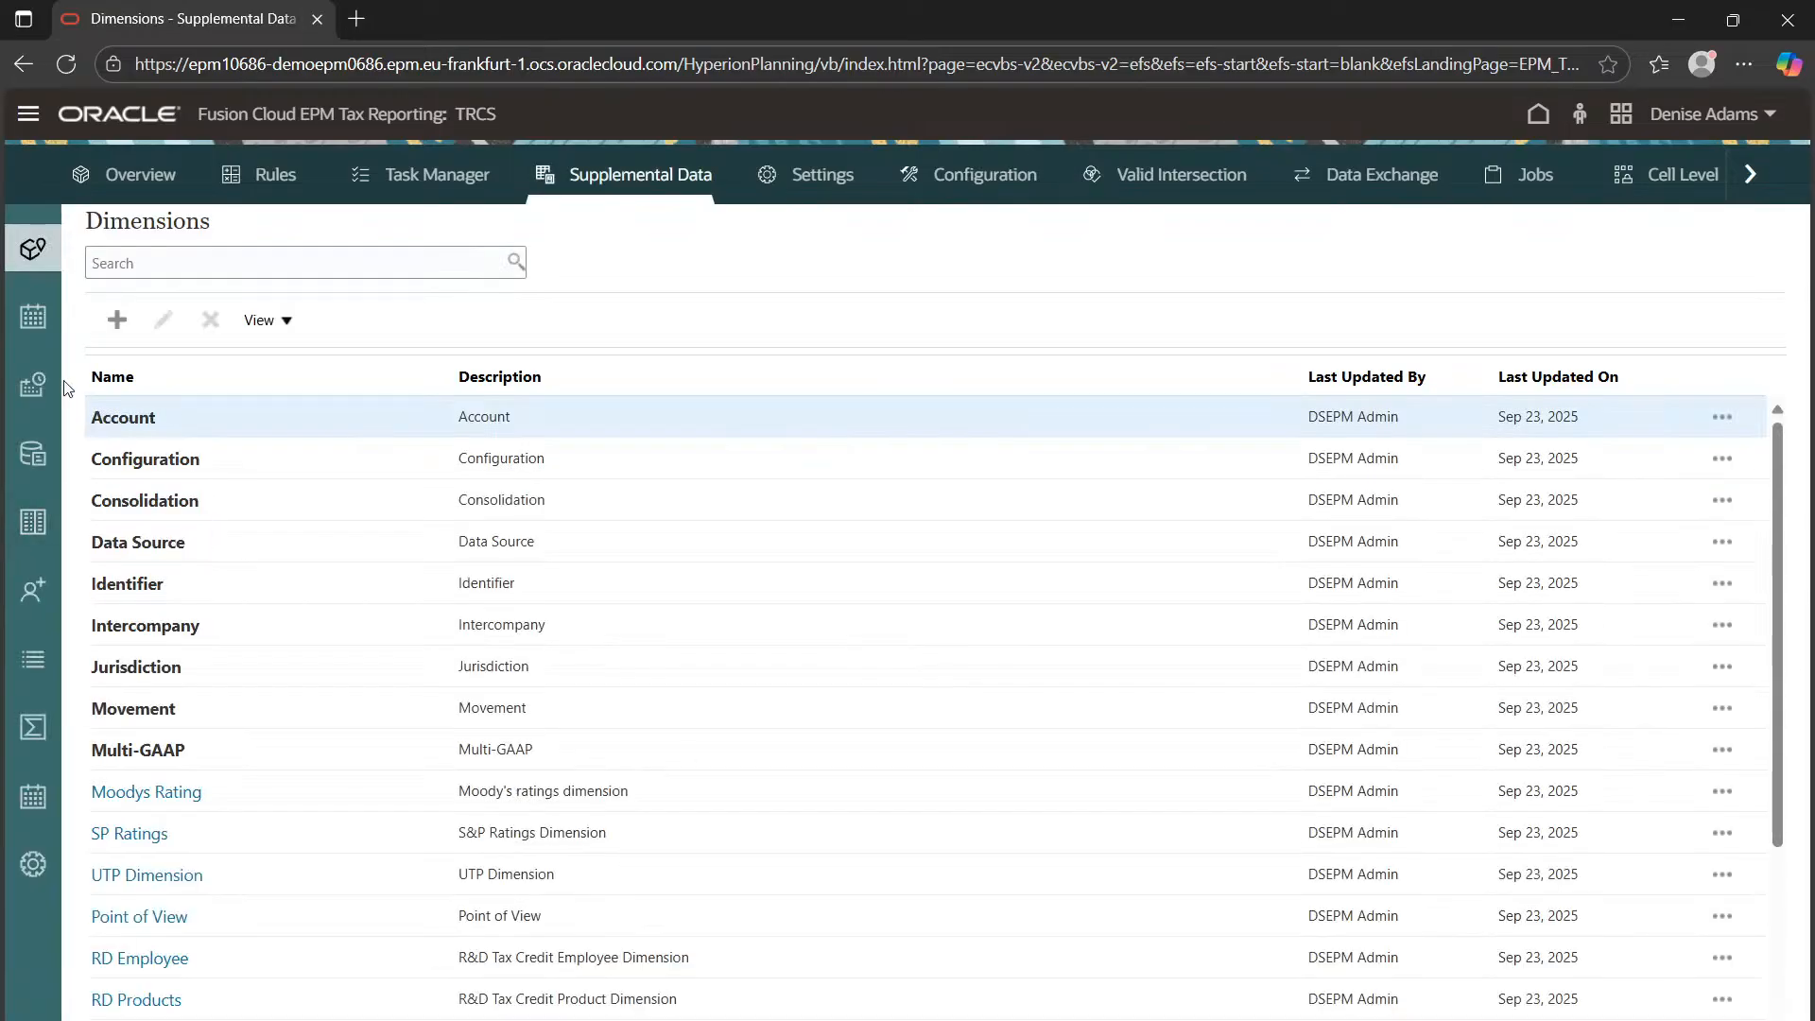
{"action": "left_click", "coordinate": [47, 326]}
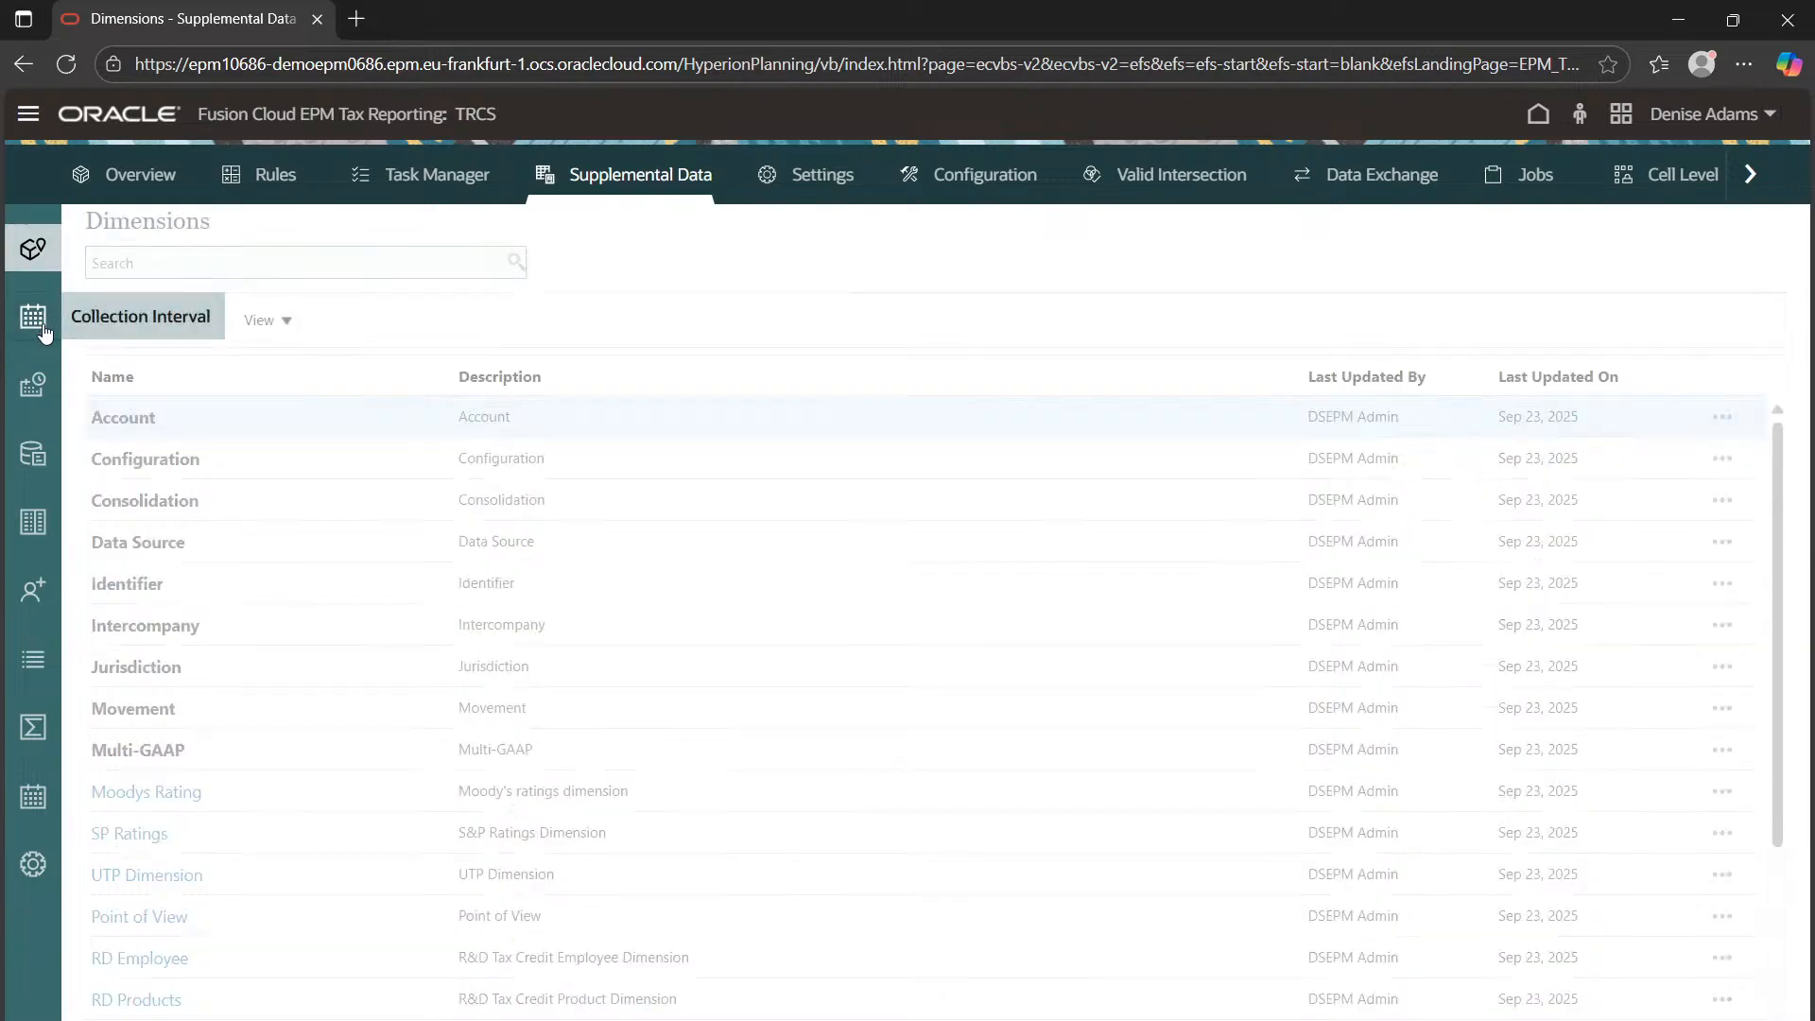
{"action": "left_click", "coordinate": [29, 385]}
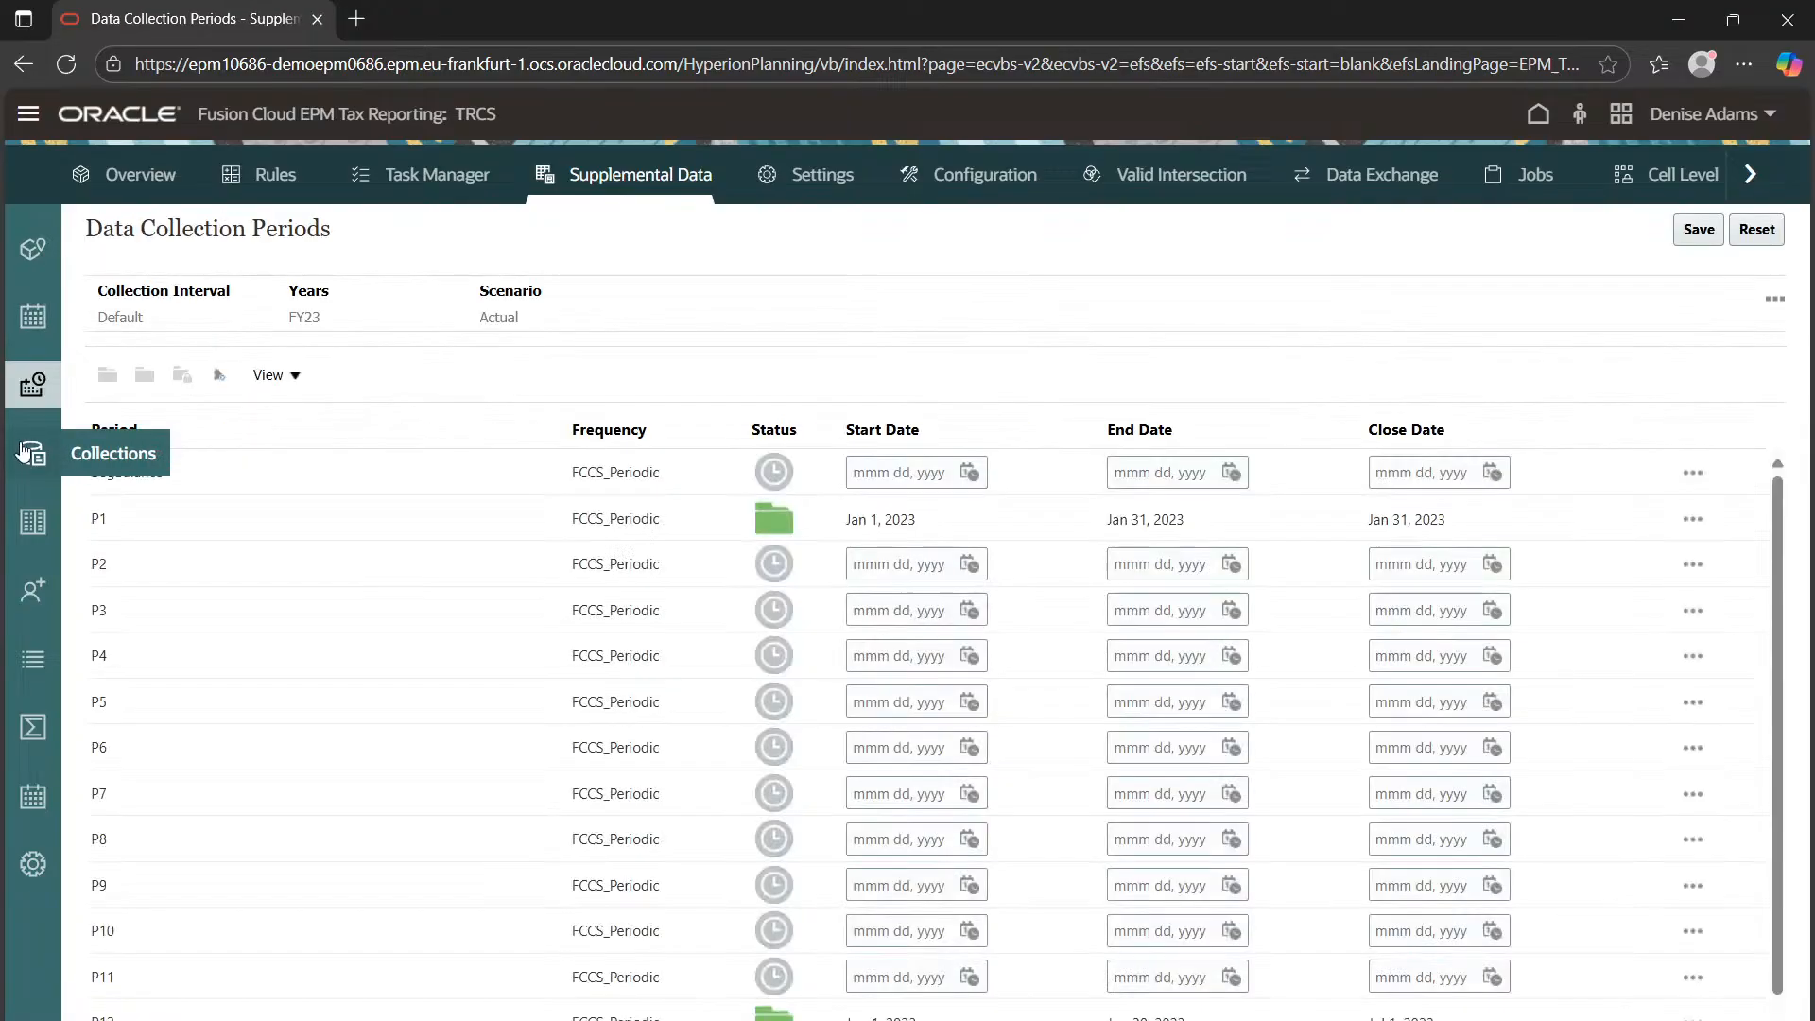
{"action": "left_click", "coordinate": [19, 482]}
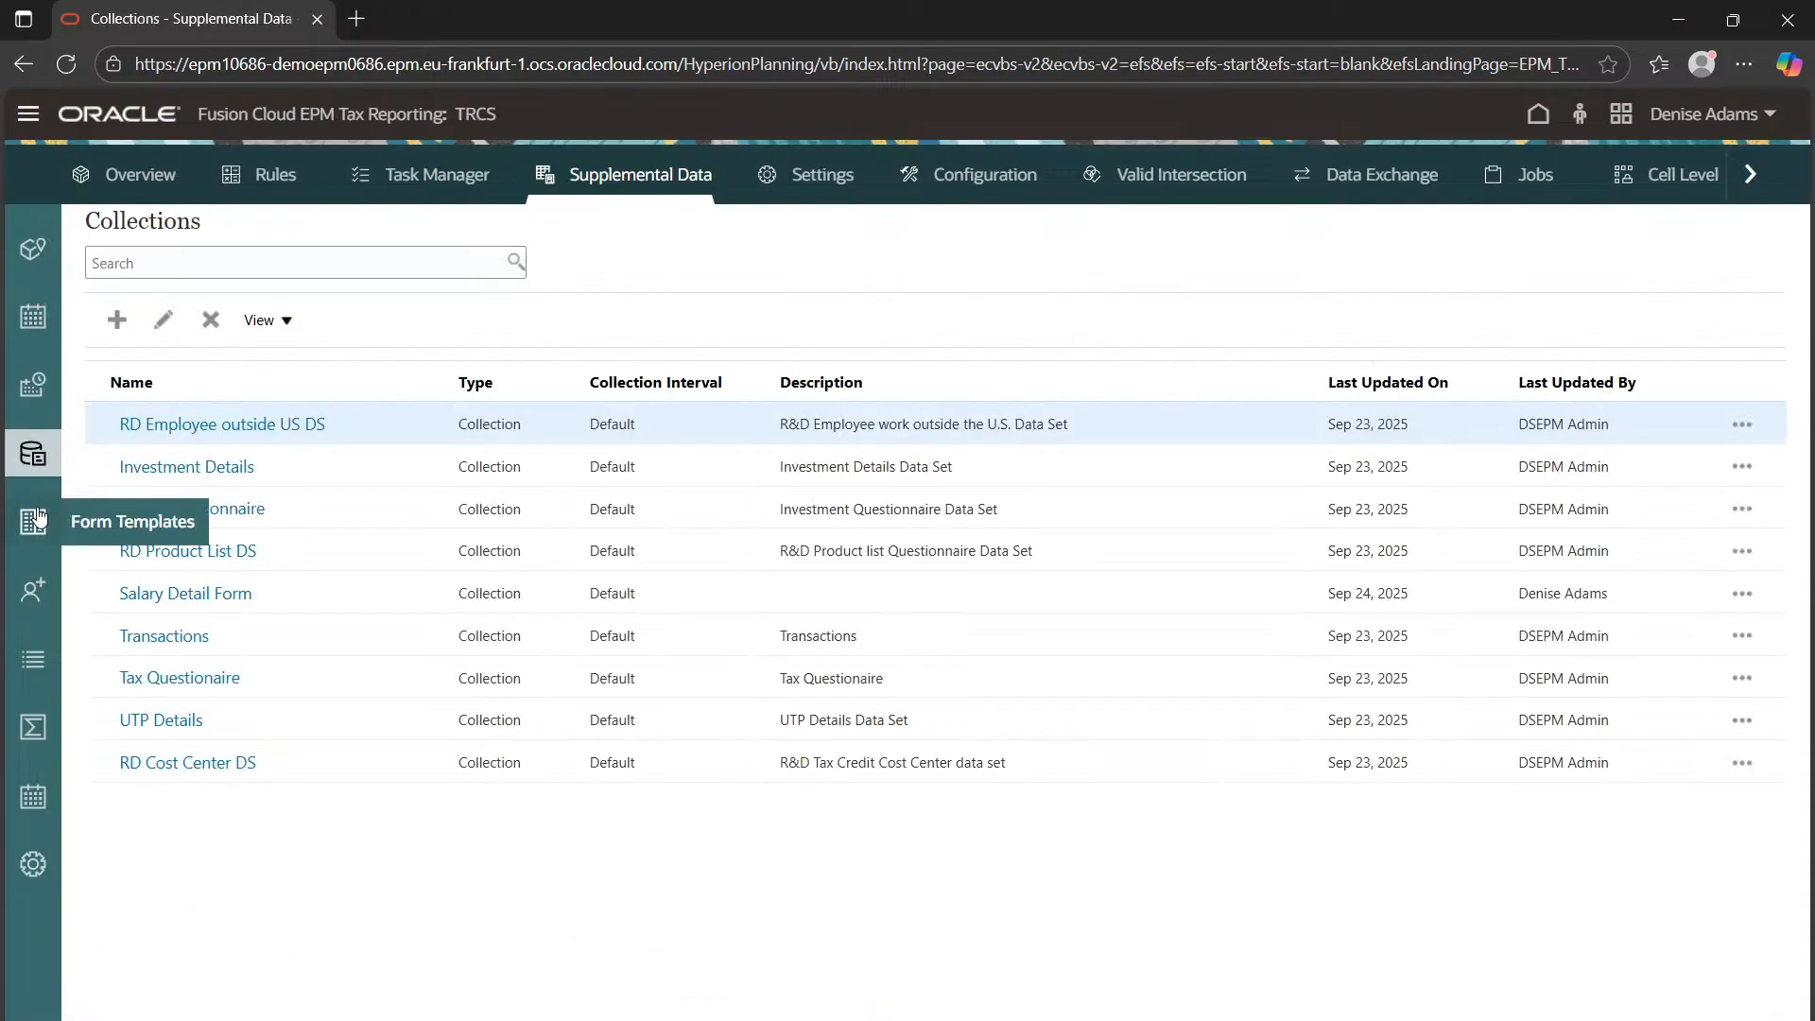
List the Form Templates, including Salary Details, then bring up Windows Task View
{"action": "left_click", "coordinate": [36, 518]}
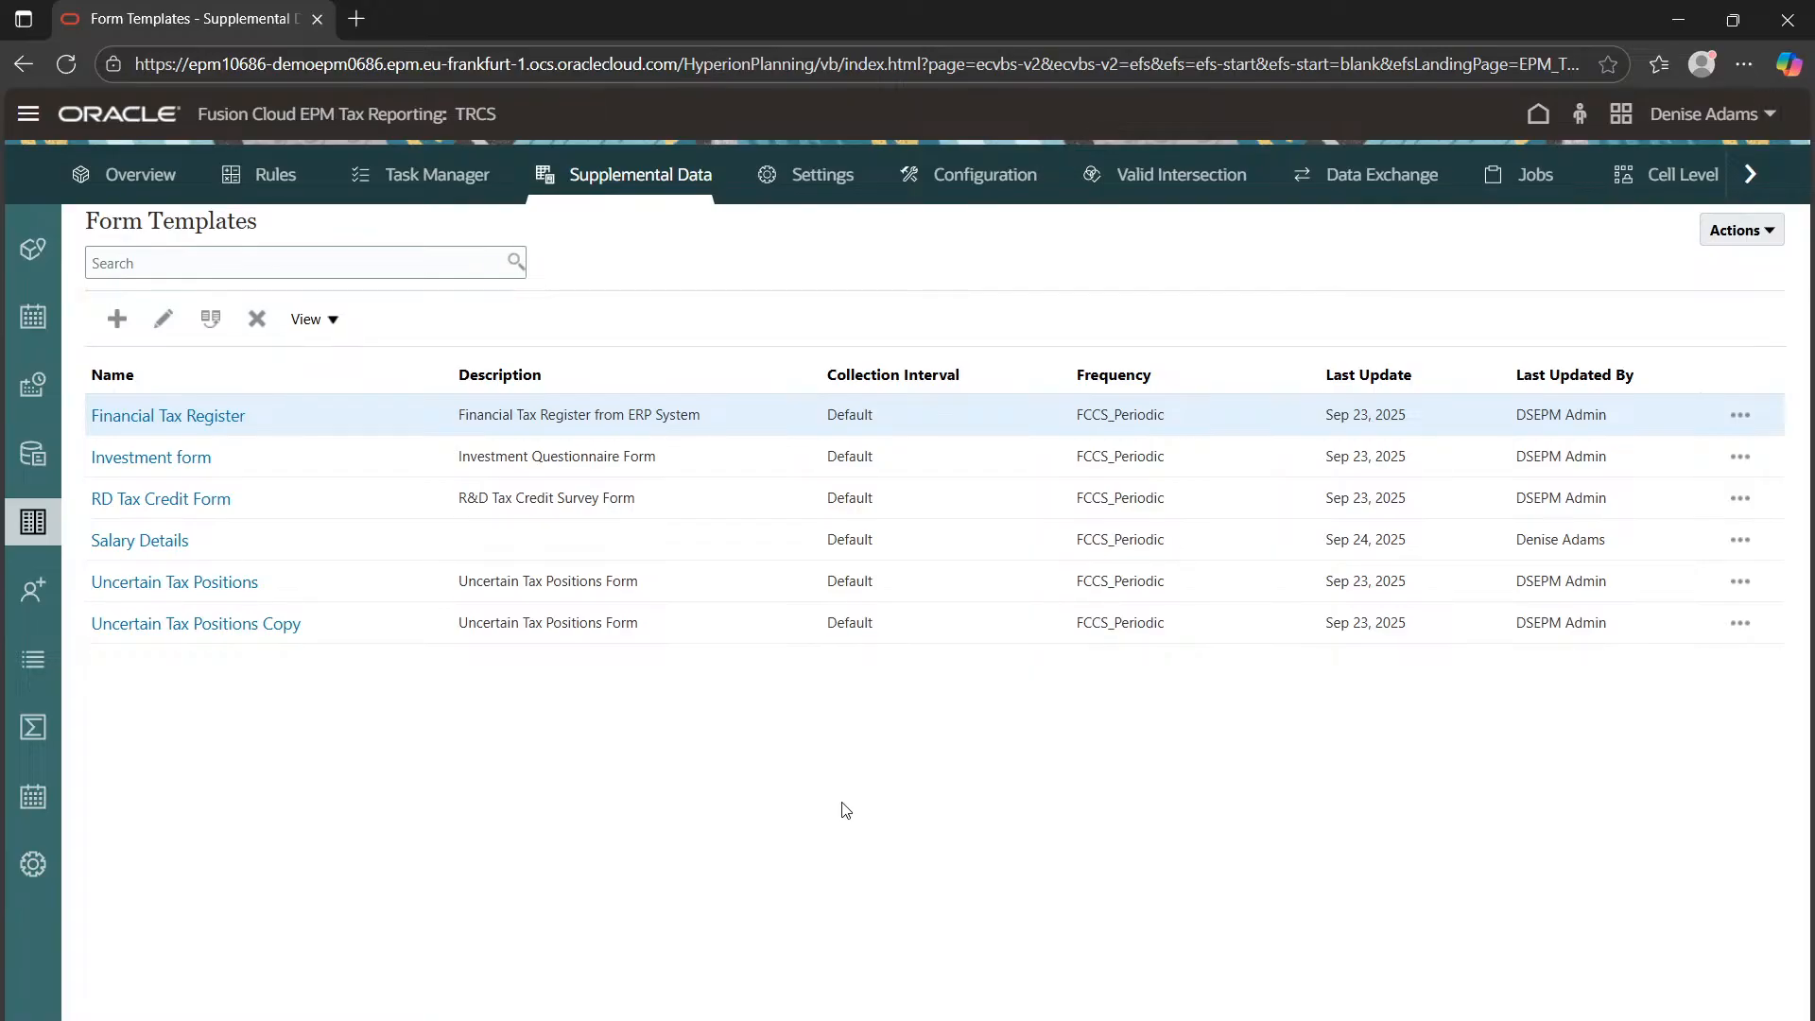
{"action": "key", "text": "super+Tab"}
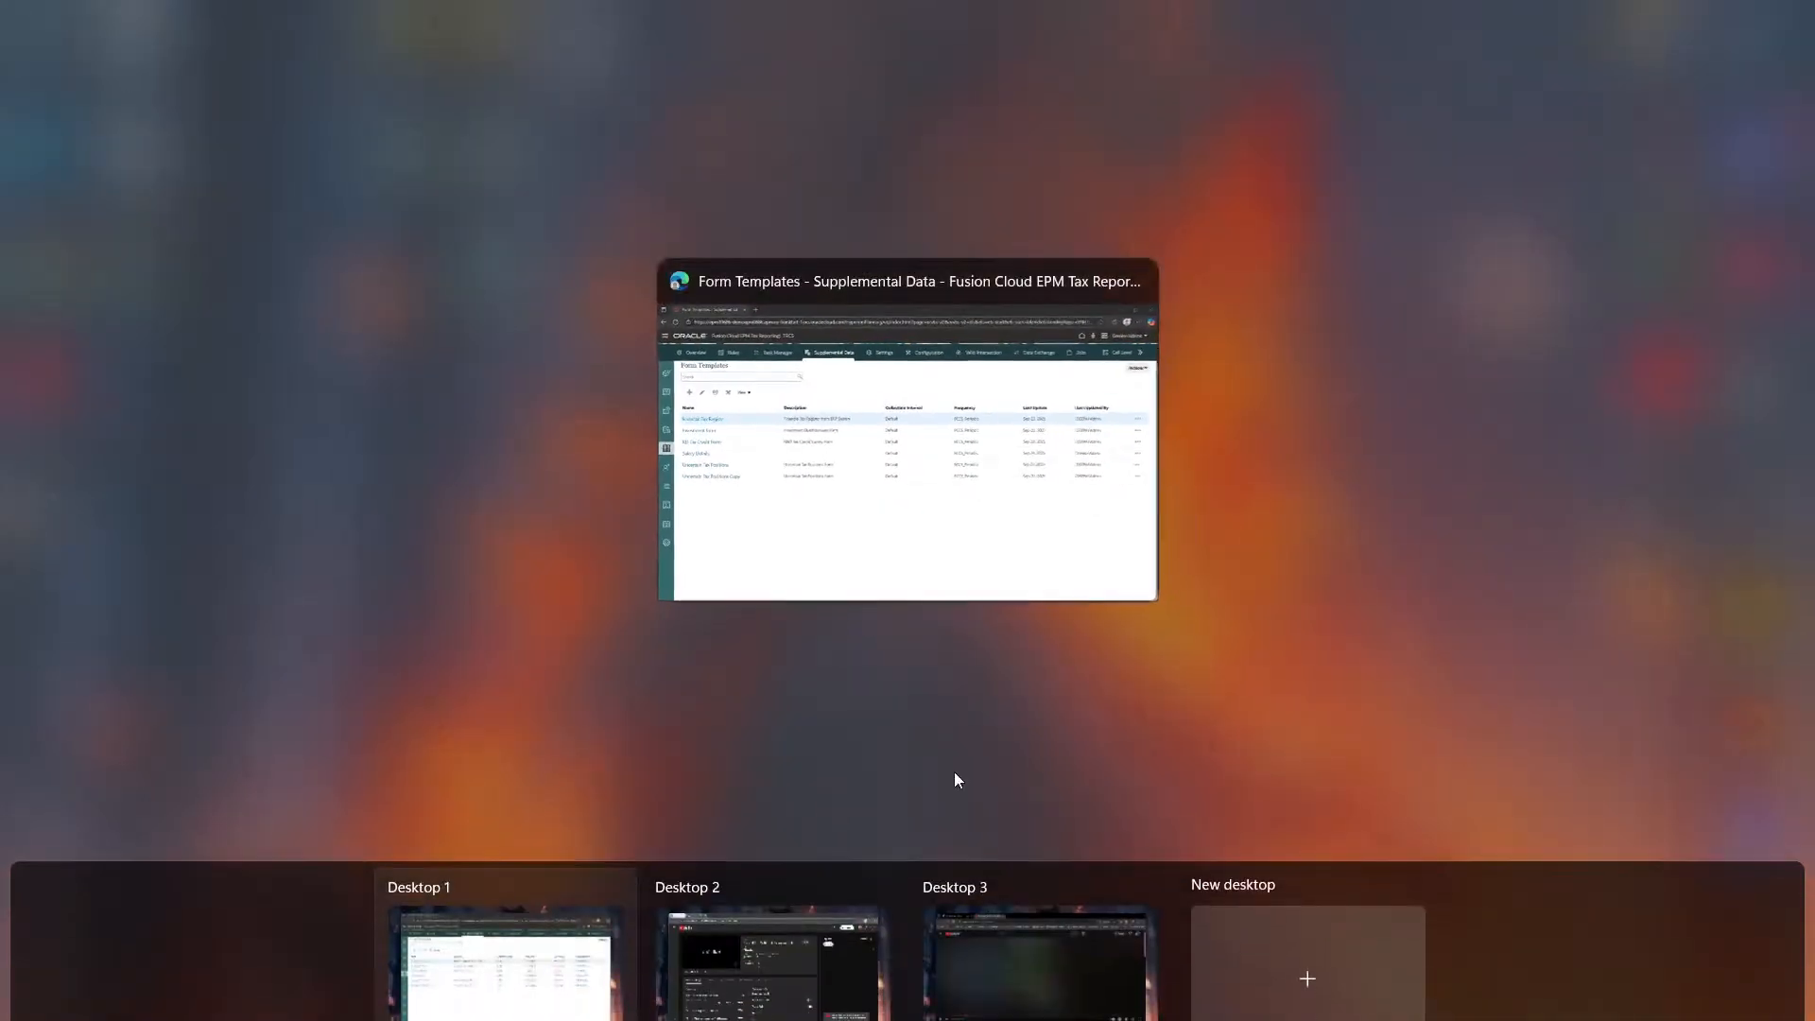